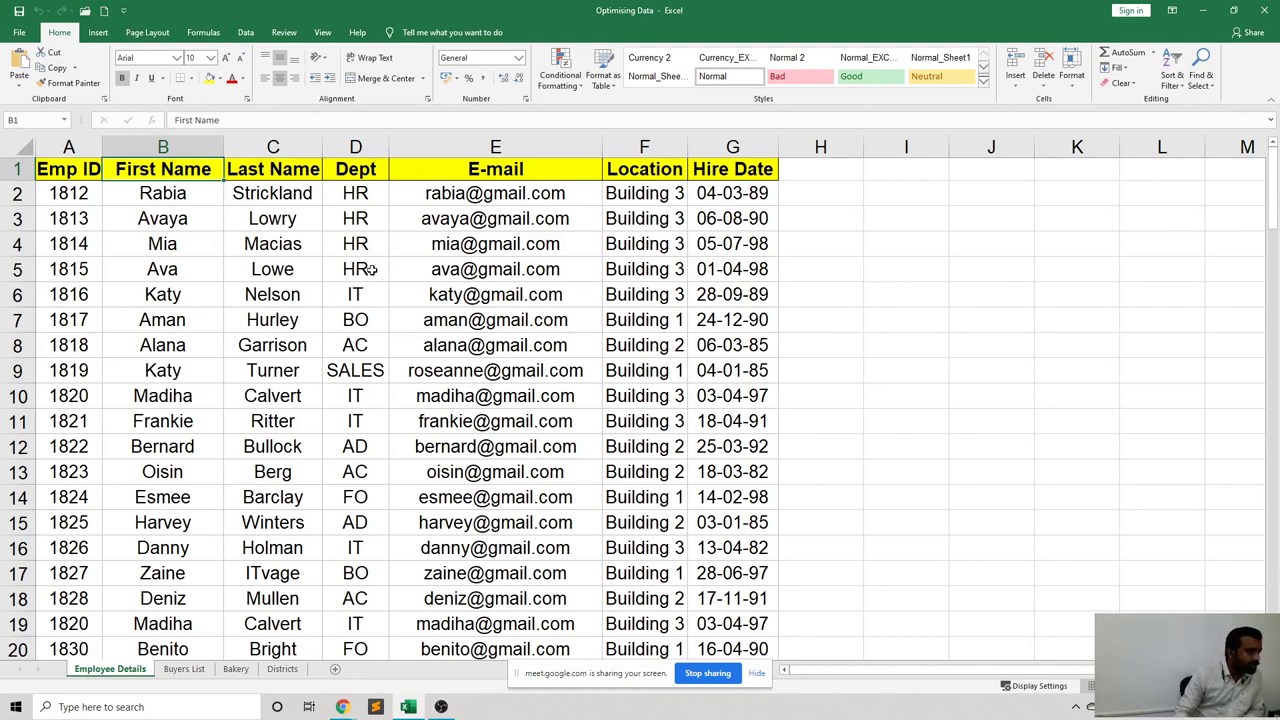
Step through the Dept entries IT, BO, AC, SALES, AD and FO in cells D6–D14.
{"action": "left_click", "coordinate": [356, 294]}
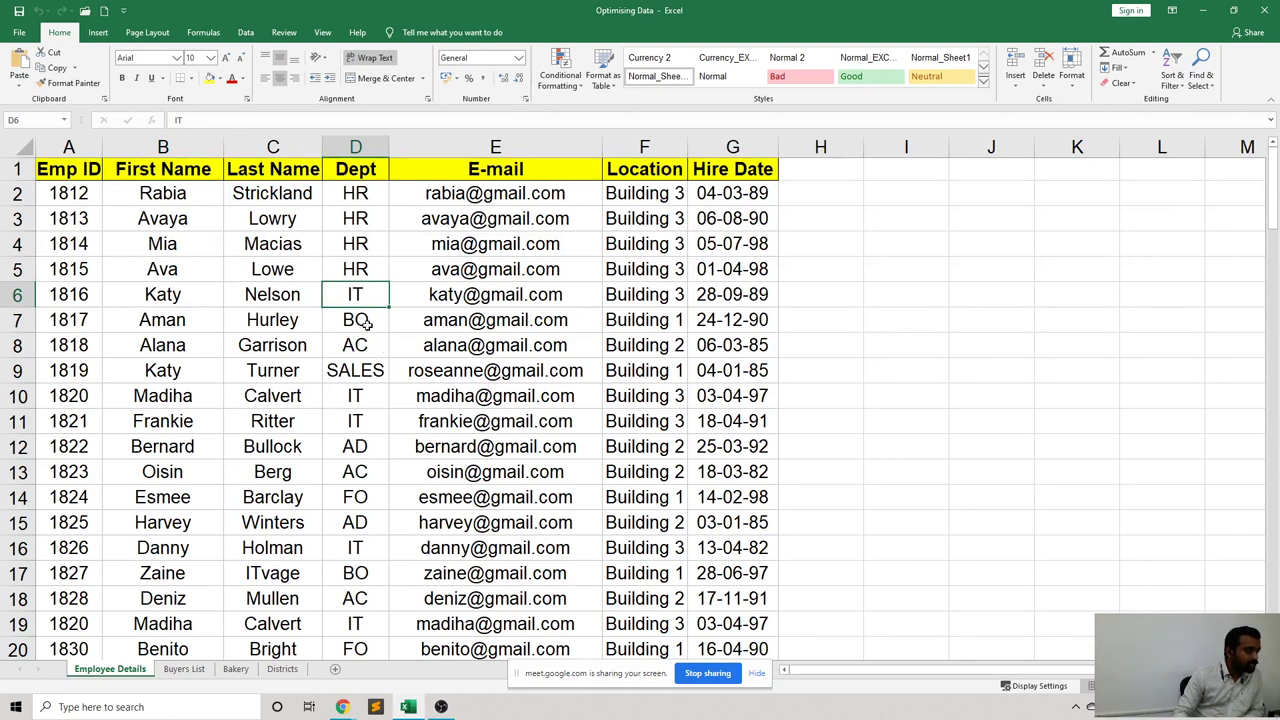
{"action": "left_click", "coordinate": [364, 322]}
{"action": "scroll", "coordinate": [381, 355], "scroll_direction": "down", "scroll_amount": 1}
{"action": "scroll", "coordinate": [381, 355], "scroll_direction": "down", "scroll_amount": 2}
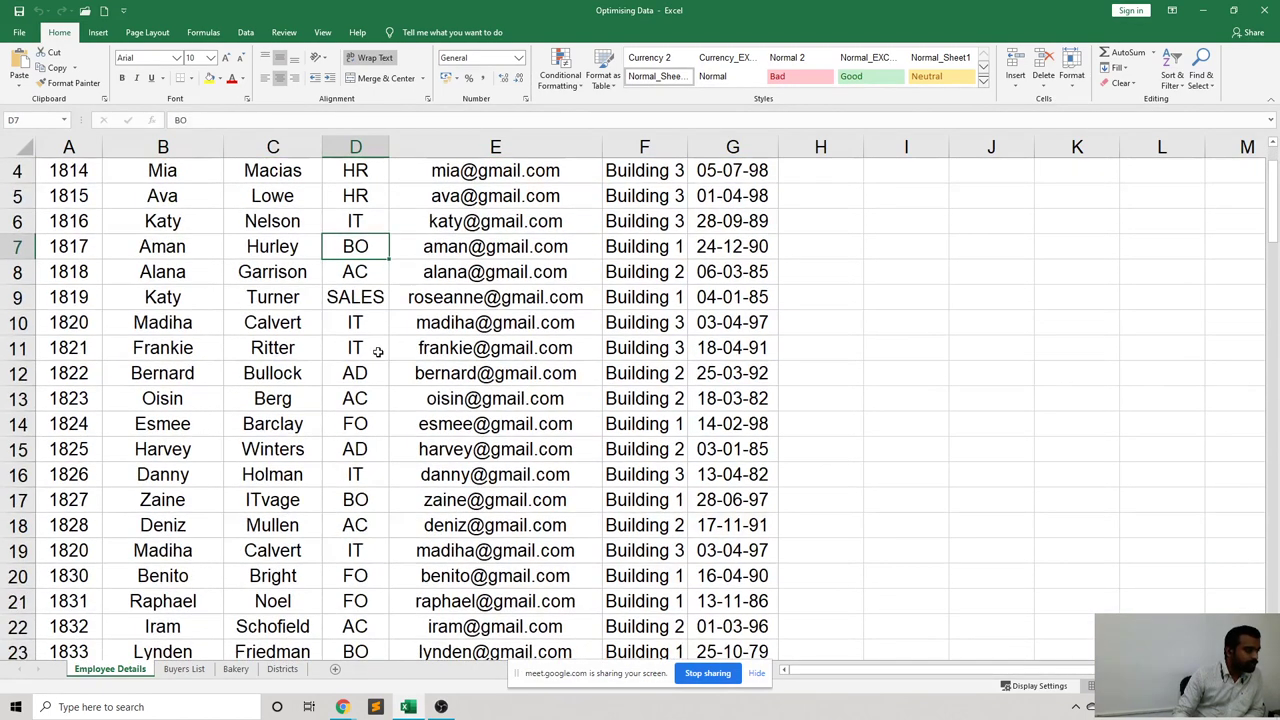
{"action": "left_click", "coordinate": [365, 283]}
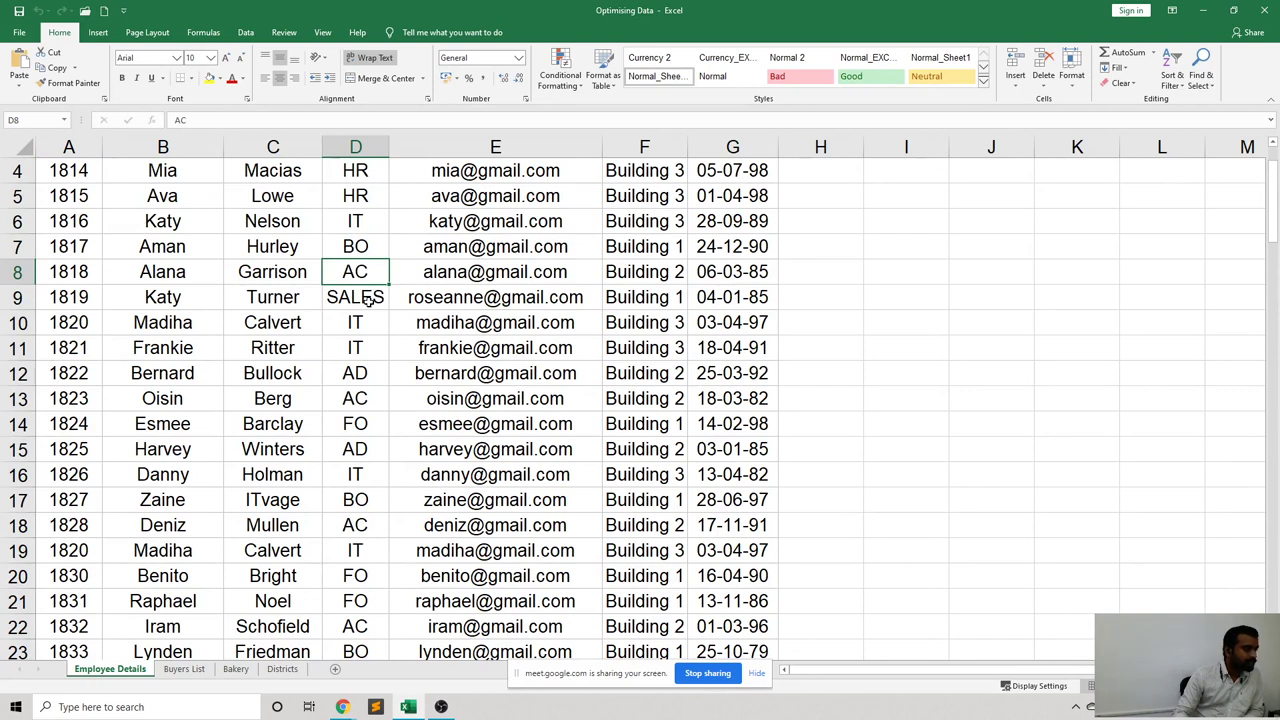
{"action": "left_click", "coordinate": [370, 300]}
{"action": "left_click", "coordinate": [370, 373]}
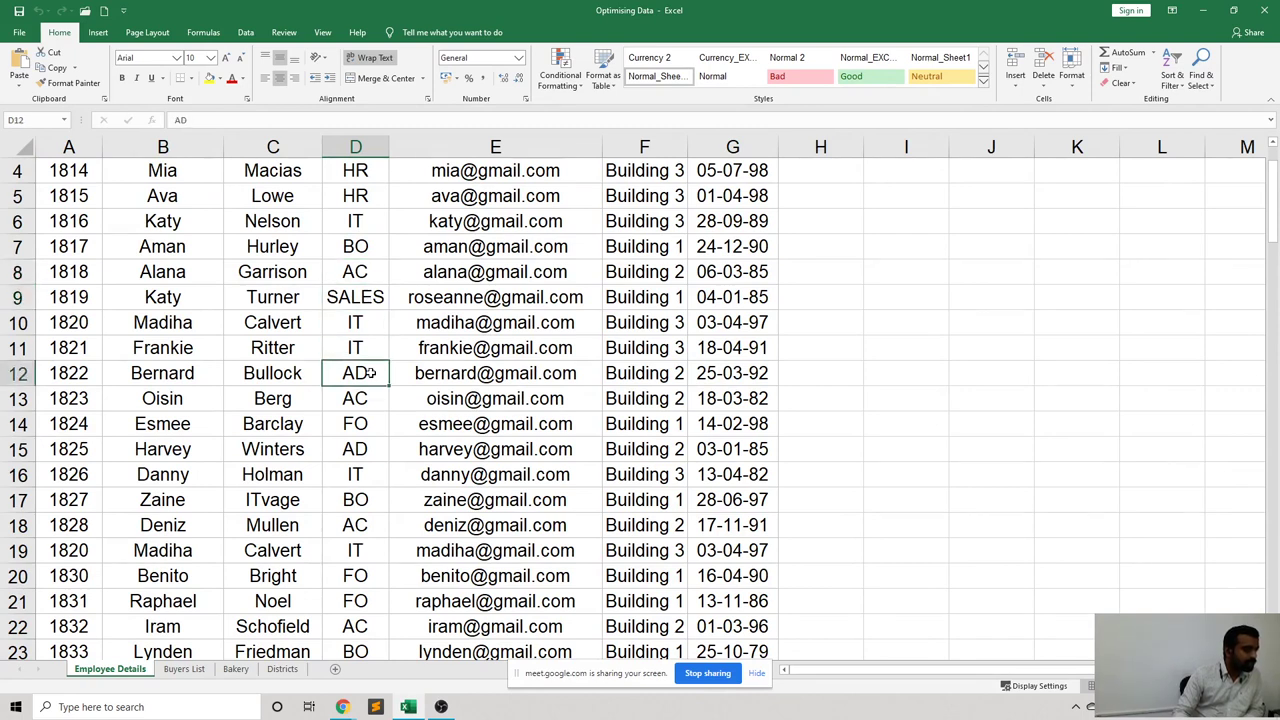
{"action": "left_click", "coordinate": [366, 424]}
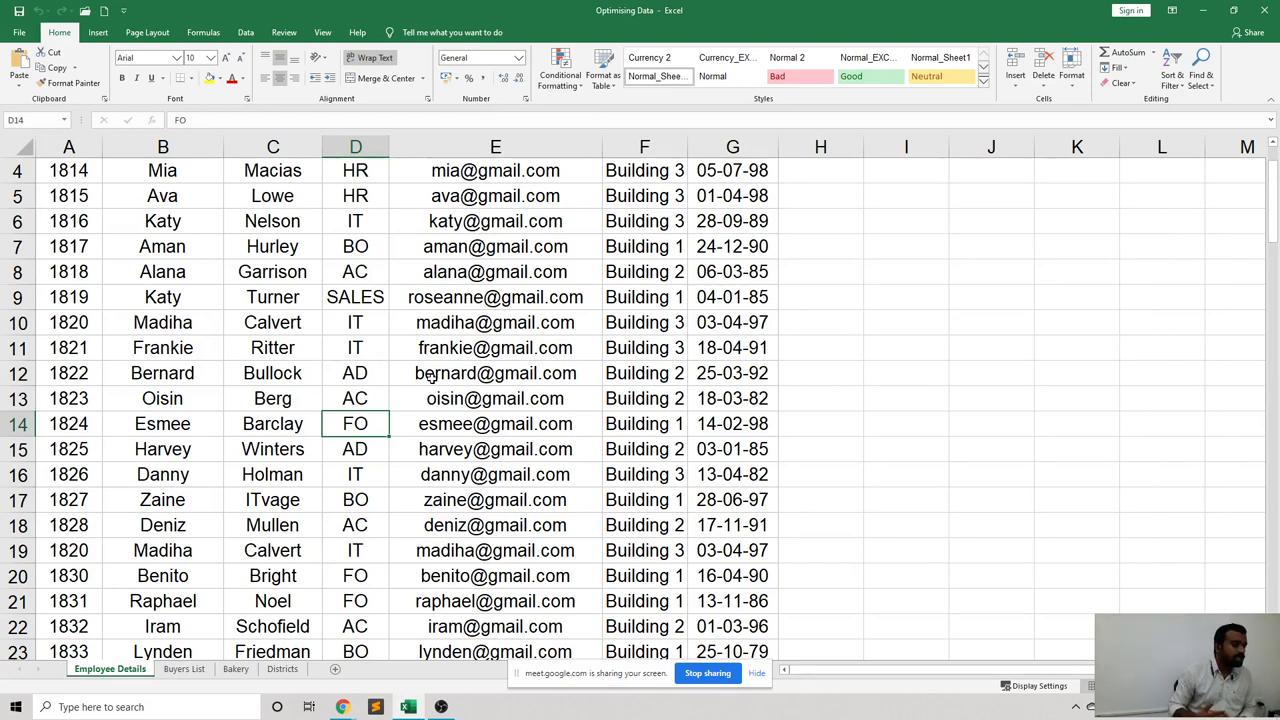
{"action": "scroll", "coordinate": [430, 376], "scroll_direction": "up", "scroll_amount": 1}
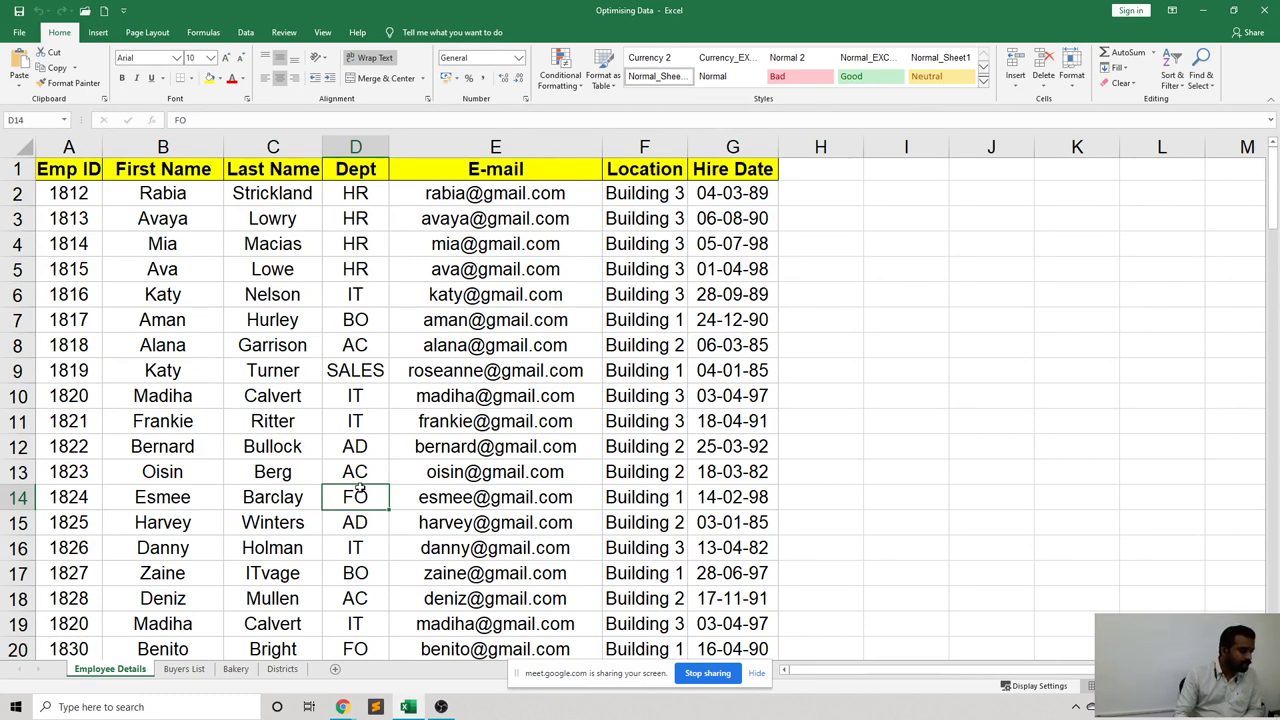
Give the SALES cell D9 a yellow fill and bold text.
{"action": "left_click", "coordinate": [366, 374]}
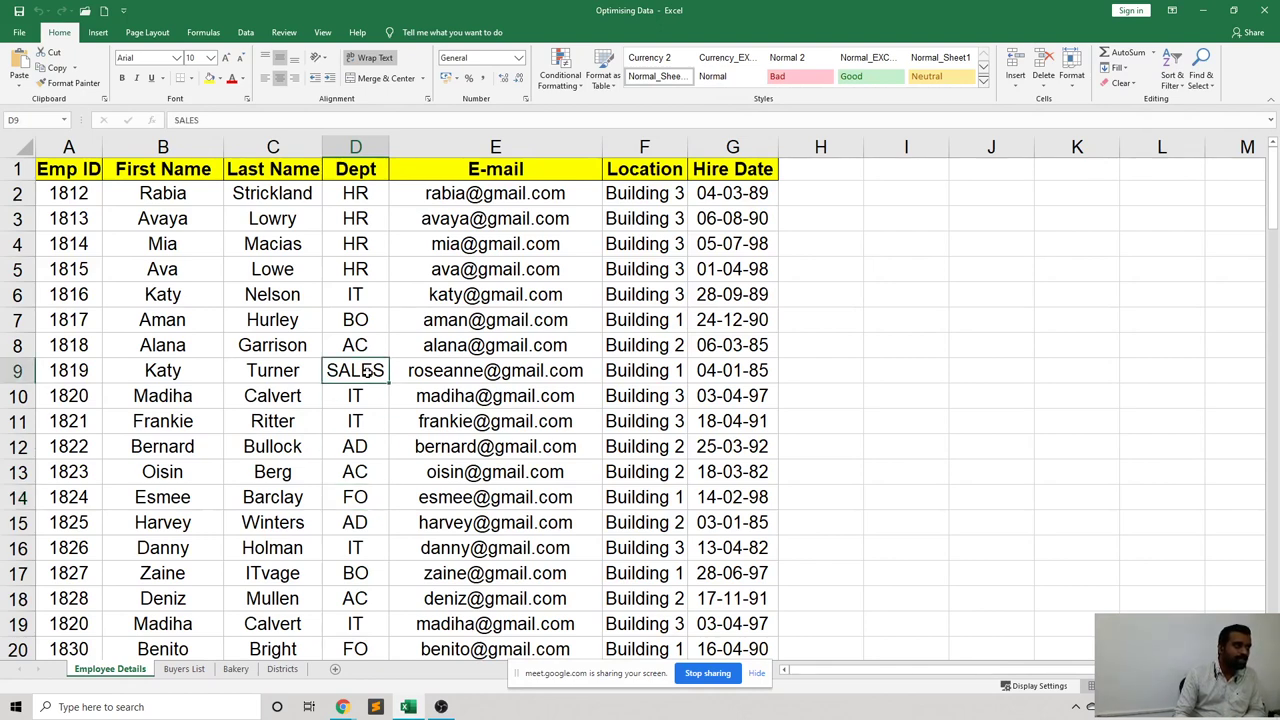
{"action": "left_click", "coordinate": [361, 416]}
{"action": "left_click", "coordinate": [344, 369]}
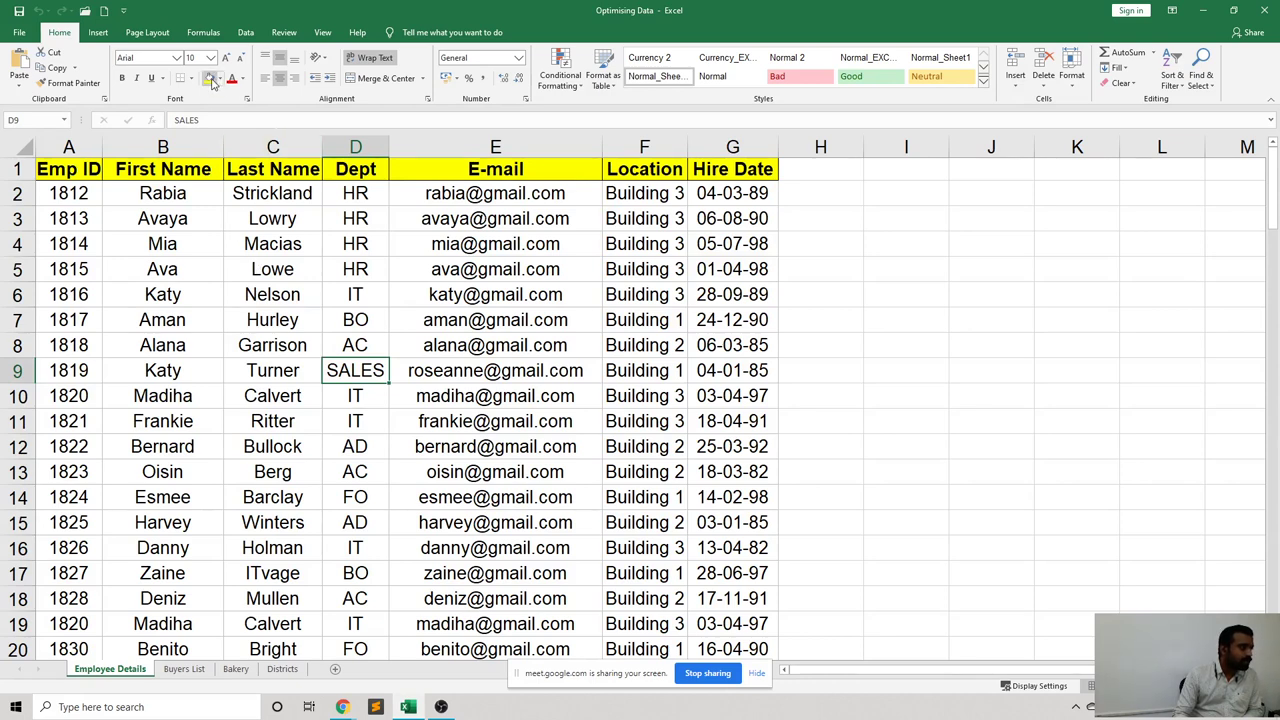
{"action": "left_click", "coordinate": [209, 79]}
{"action": "left_click", "coordinate": [122, 78]}
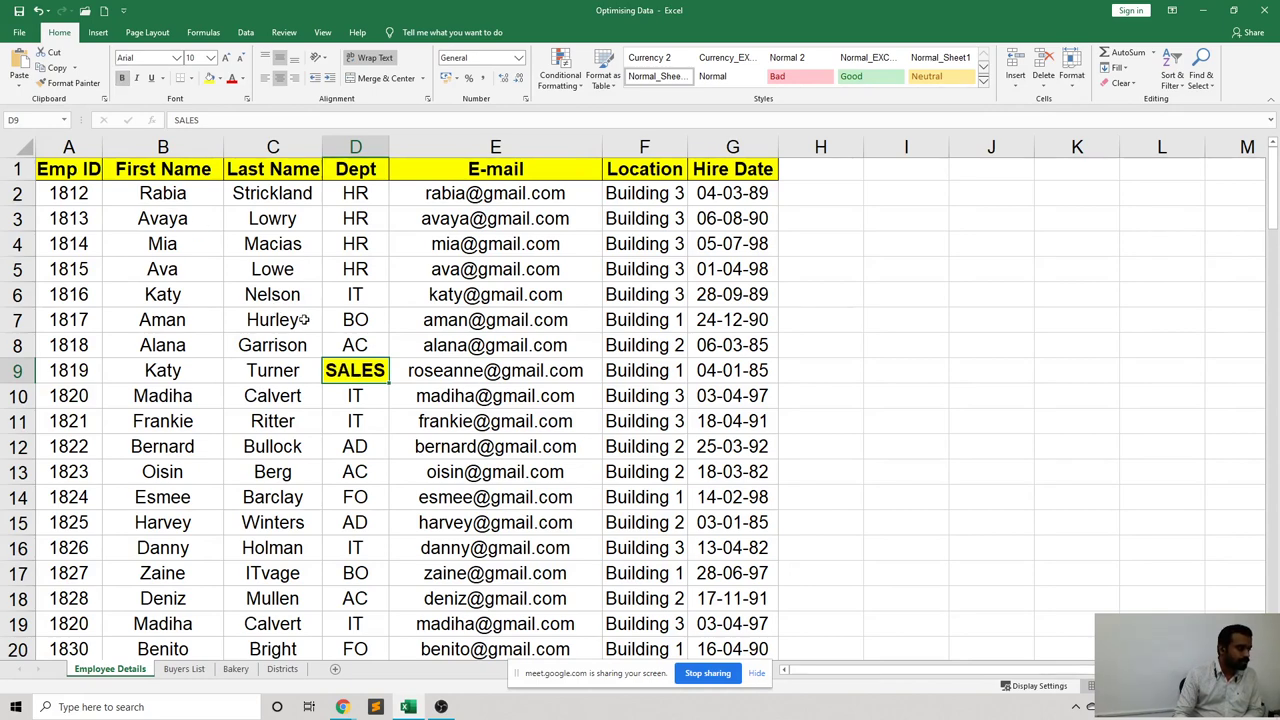
{"action": "scroll", "coordinate": [418, 405], "scroll_direction": "down", "scroll_amount": 3}
{"action": "scroll", "coordinate": [418, 405], "scroll_direction": "down", "scroll_amount": 3}
Select D28, D32 and D36 together and fill them yellow.
{"action": "left_click", "coordinate": [362, 405]}
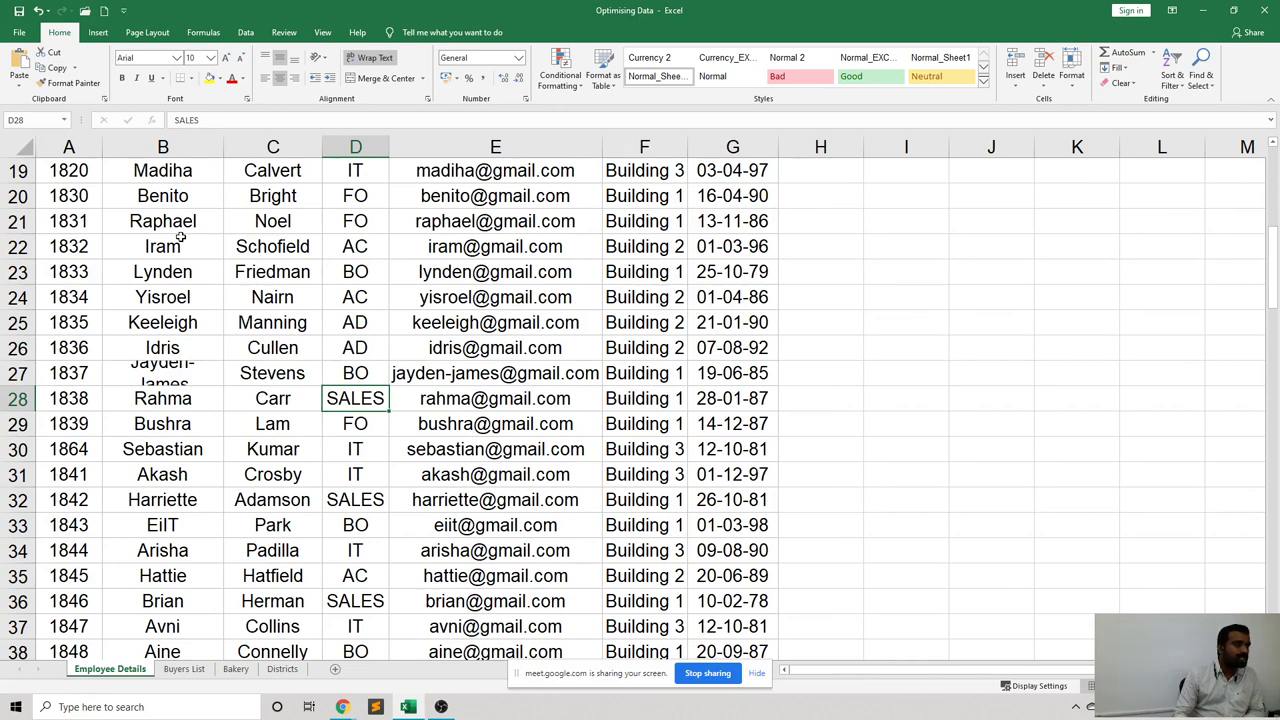
{"action": "left_click", "coordinate": [358, 497]}
{"action": "left_click", "coordinate": [368, 410]}
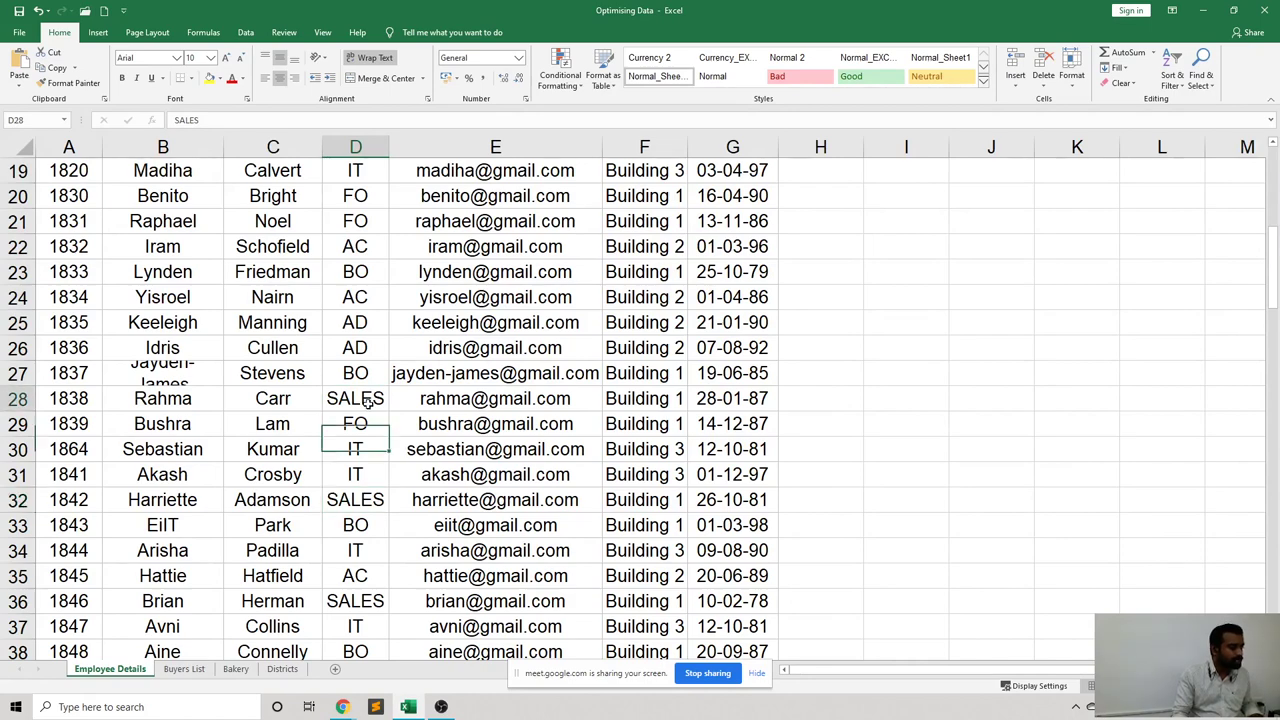
{"action": "left_click", "coordinate": [368, 497], "text": "ctrl"}
{"action": "left_click", "coordinate": [370, 596], "text": "ctrl"}
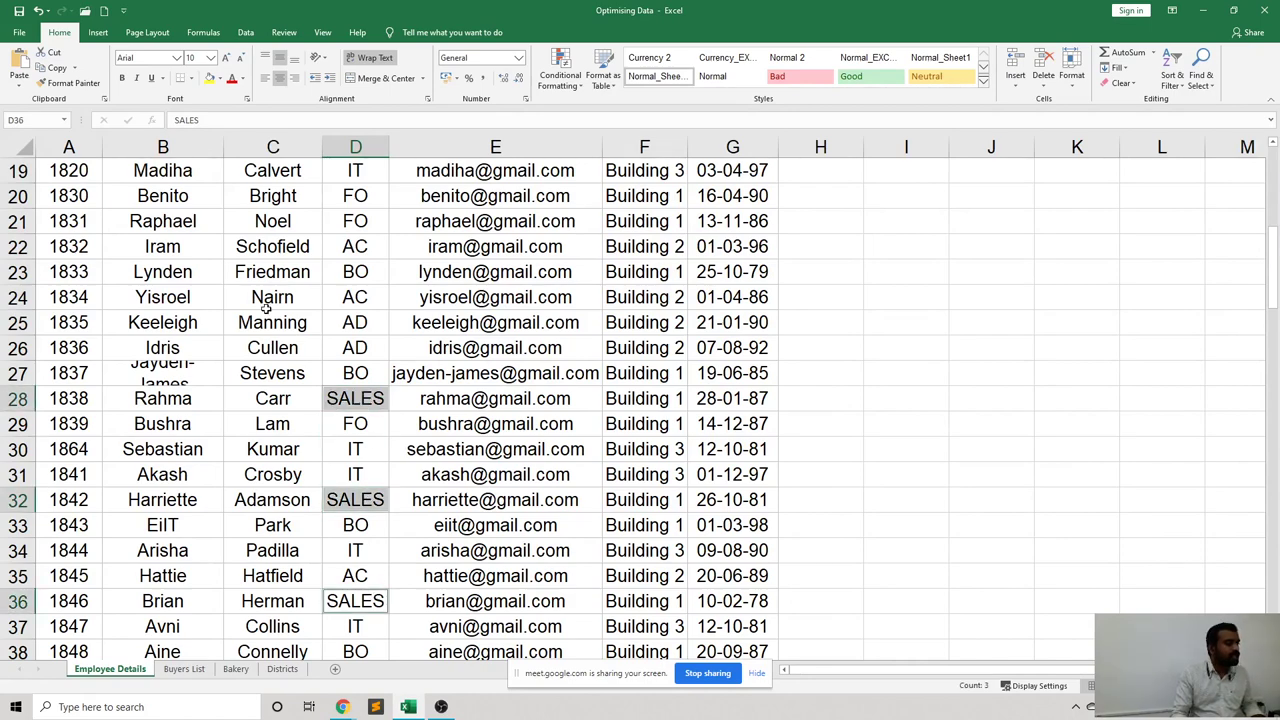
{"action": "scroll", "coordinate": [268, 300], "scroll_direction": "up", "scroll_amount": 5}
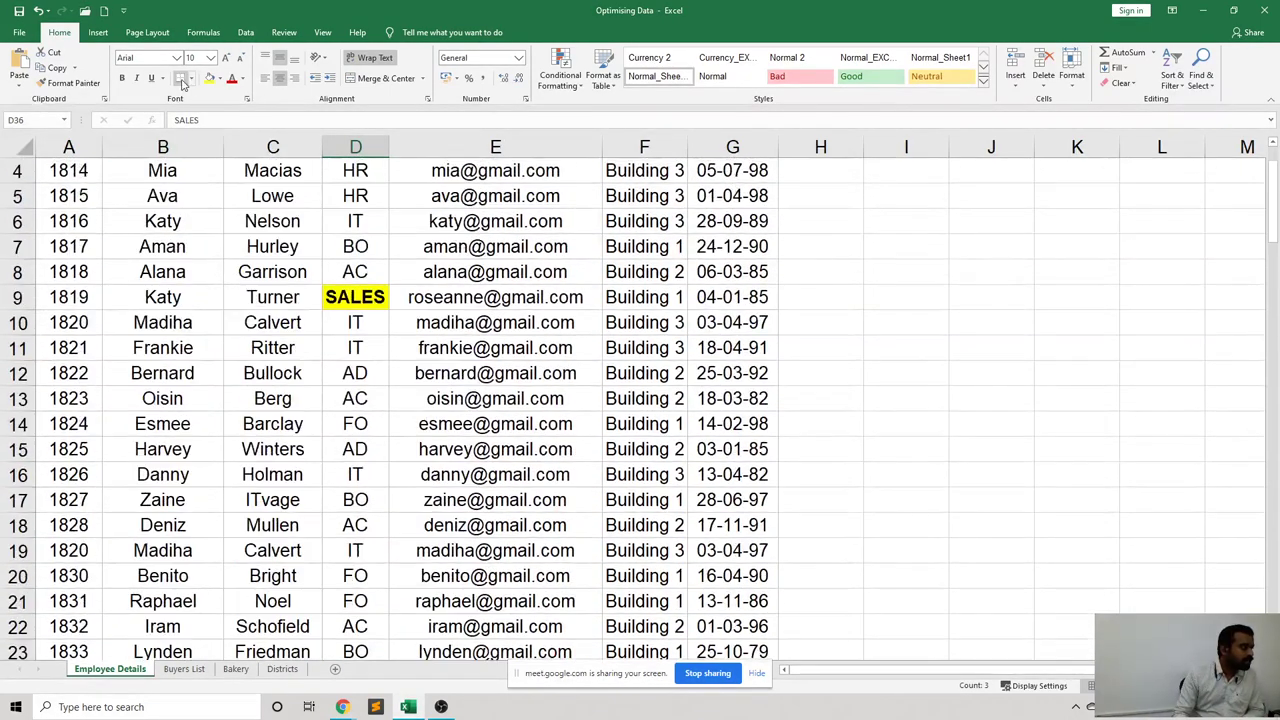
{"action": "left_click", "coordinate": [210, 78]}
Scroll through the data to review the yellow SALES highlights.
{"action": "scroll", "coordinate": [478, 330], "scroll_direction": "down", "scroll_amount": 8}
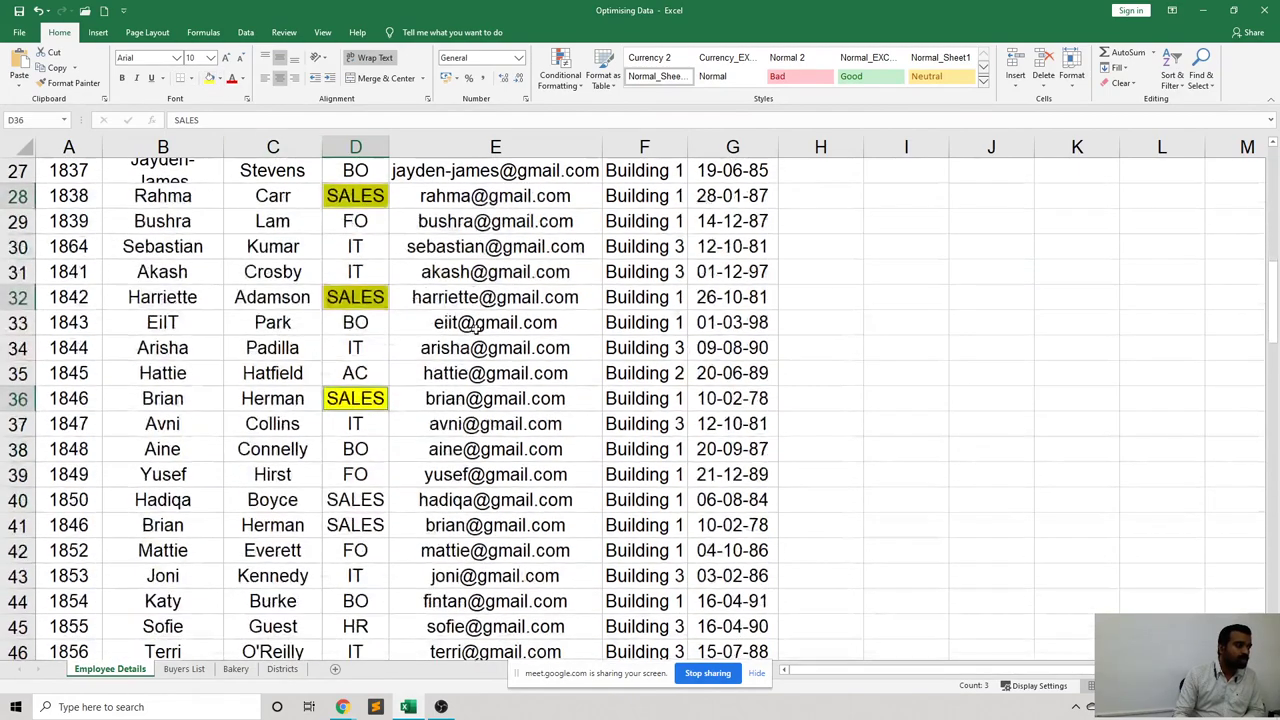
{"action": "scroll", "coordinate": [476, 327], "scroll_direction": "down", "scroll_amount": 1}
{"action": "scroll", "coordinate": [471, 324], "scroll_direction": "up", "scroll_amount": 2}
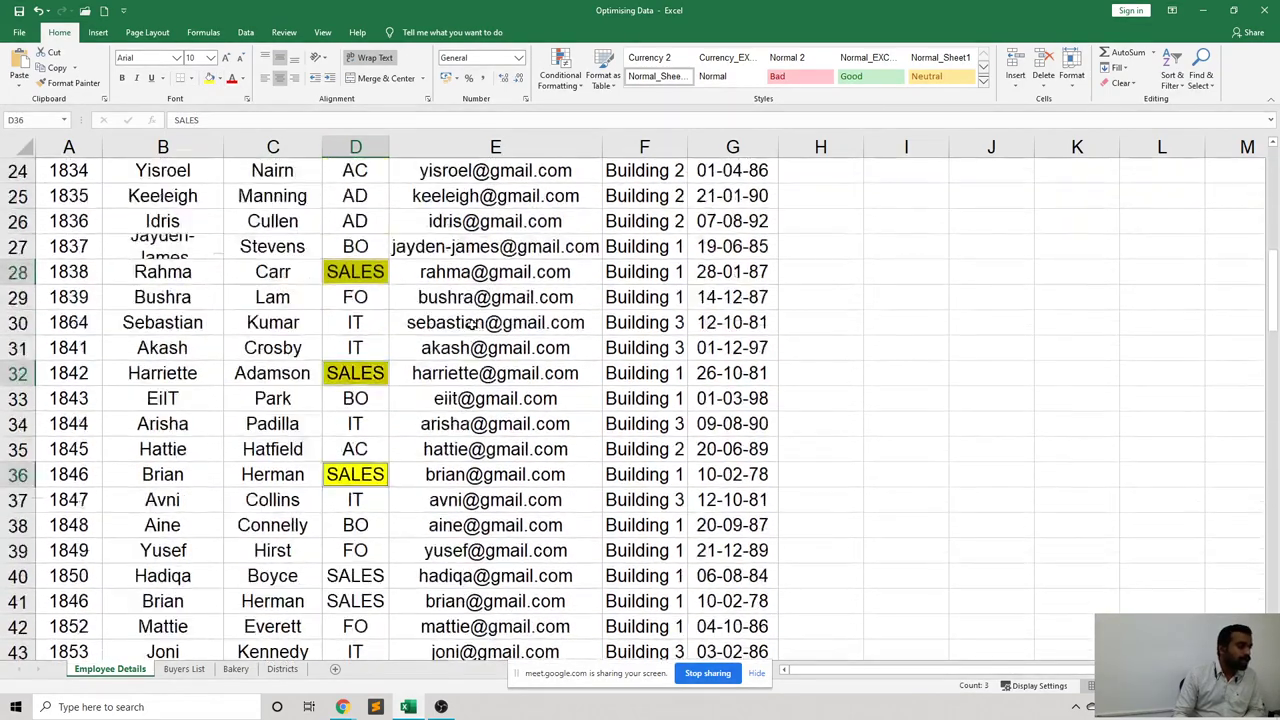
{"action": "scroll", "coordinate": [470, 324], "scroll_direction": "up", "scroll_amount": 4}
{"action": "scroll", "coordinate": [433, 318], "scroll_direction": "down", "scroll_amount": 2}
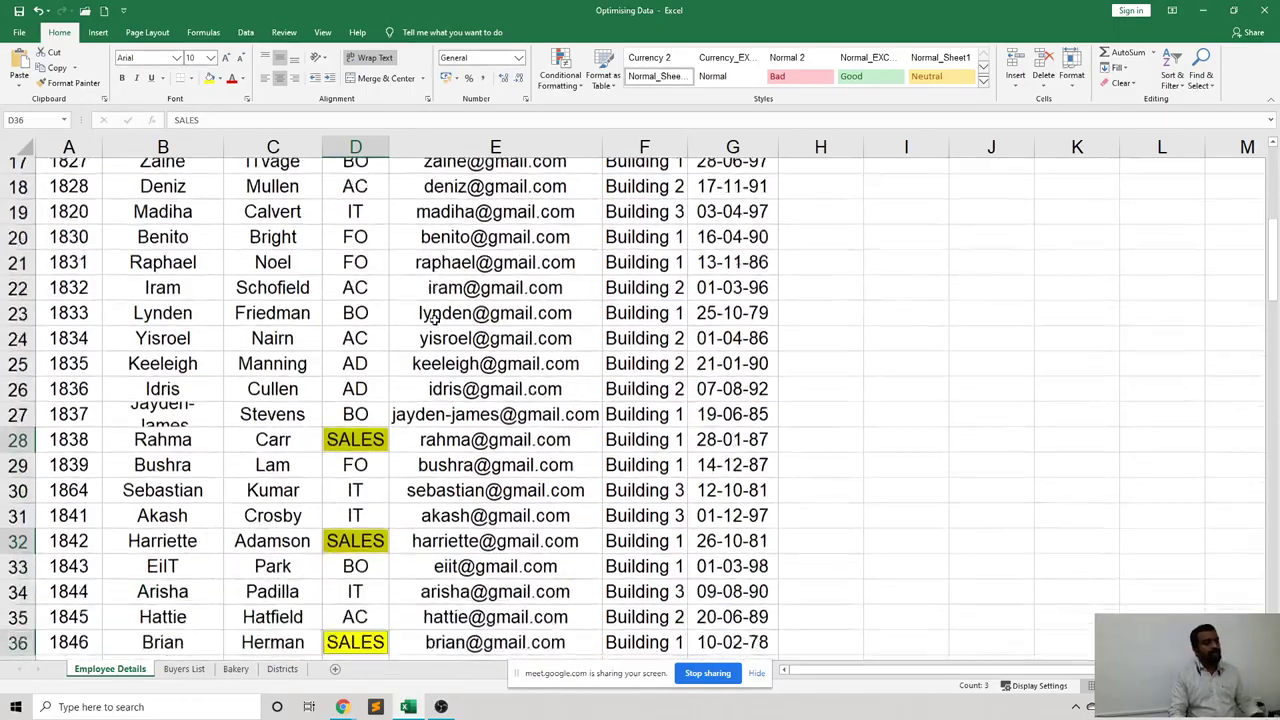
{"action": "scroll", "coordinate": [433, 318], "scroll_direction": "down", "scroll_amount": 14}
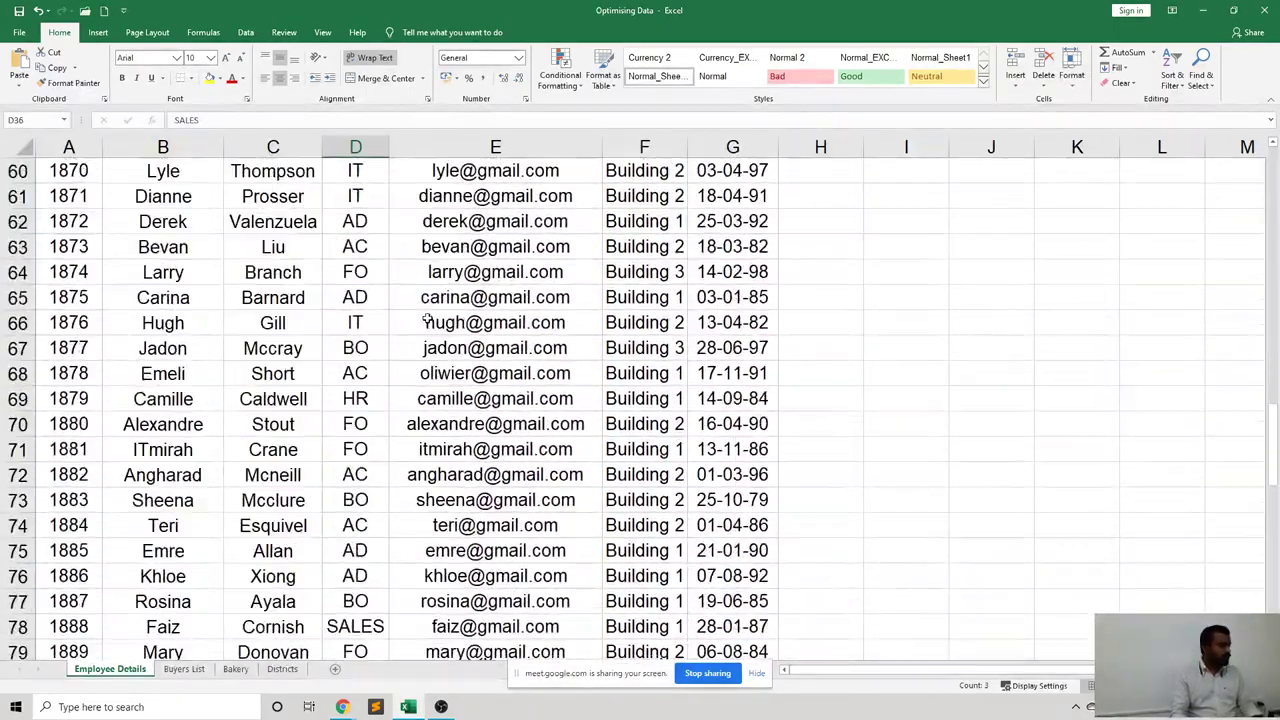
{"action": "scroll", "coordinate": [428, 320], "scroll_direction": "down", "scroll_amount": 11}
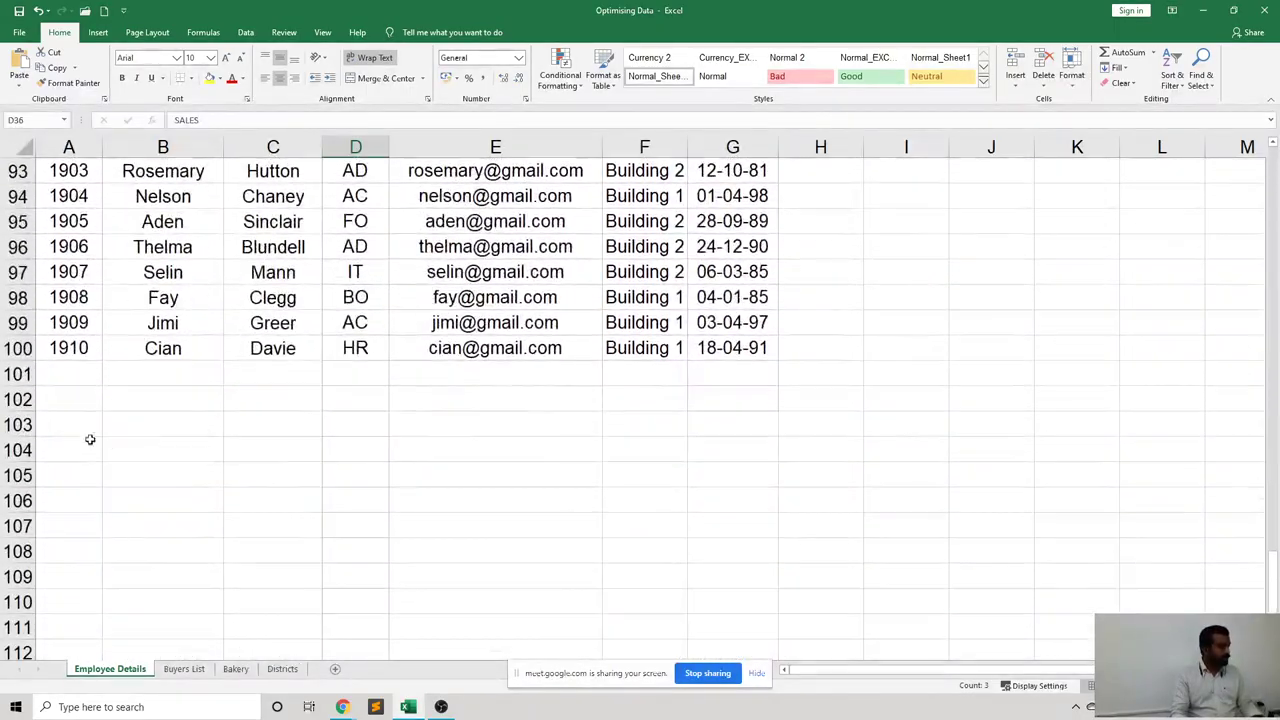
{"action": "scroll", "coordinate": [483, 343], "scroll_direction": "up", "scroll_amount": 15}
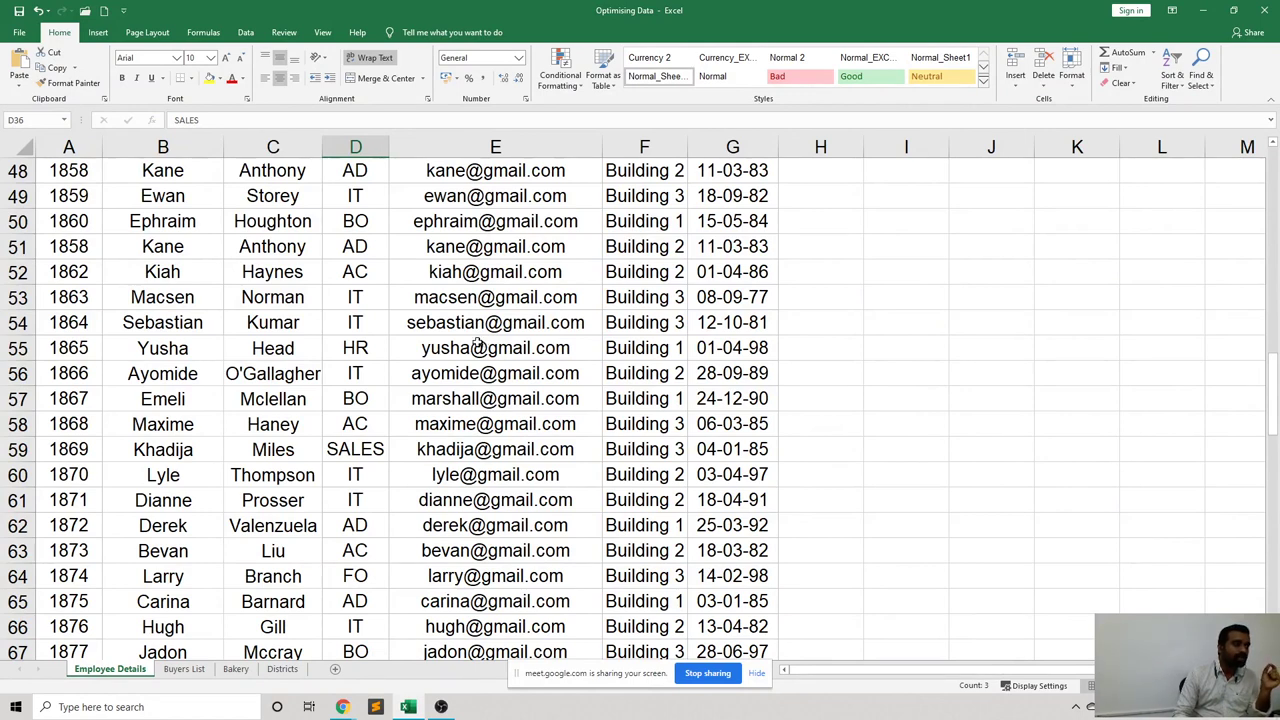
{"action": "scroll", "coordinate": [471, 343], "scroll_direction": "down", "scroll_amount": 9}
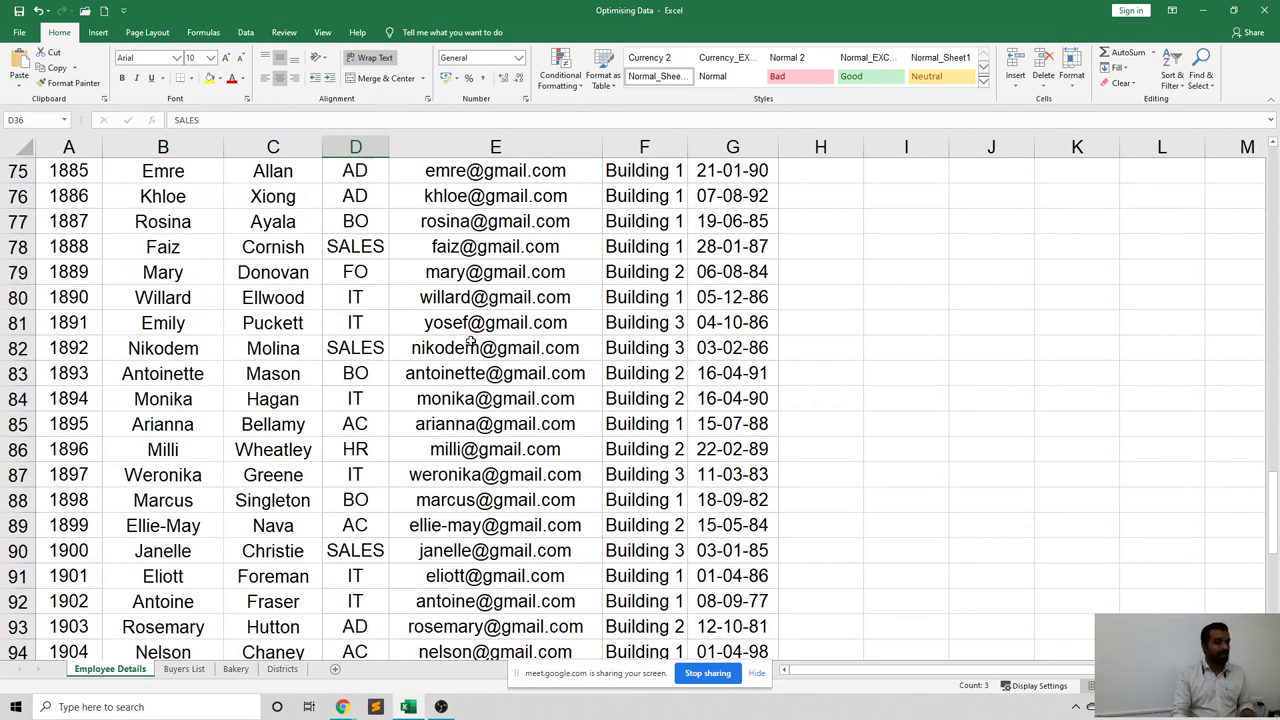
{"action": "scroll", "coordinate": [471, 343], "scroll_direction": "up", "scroll_amount": 2}
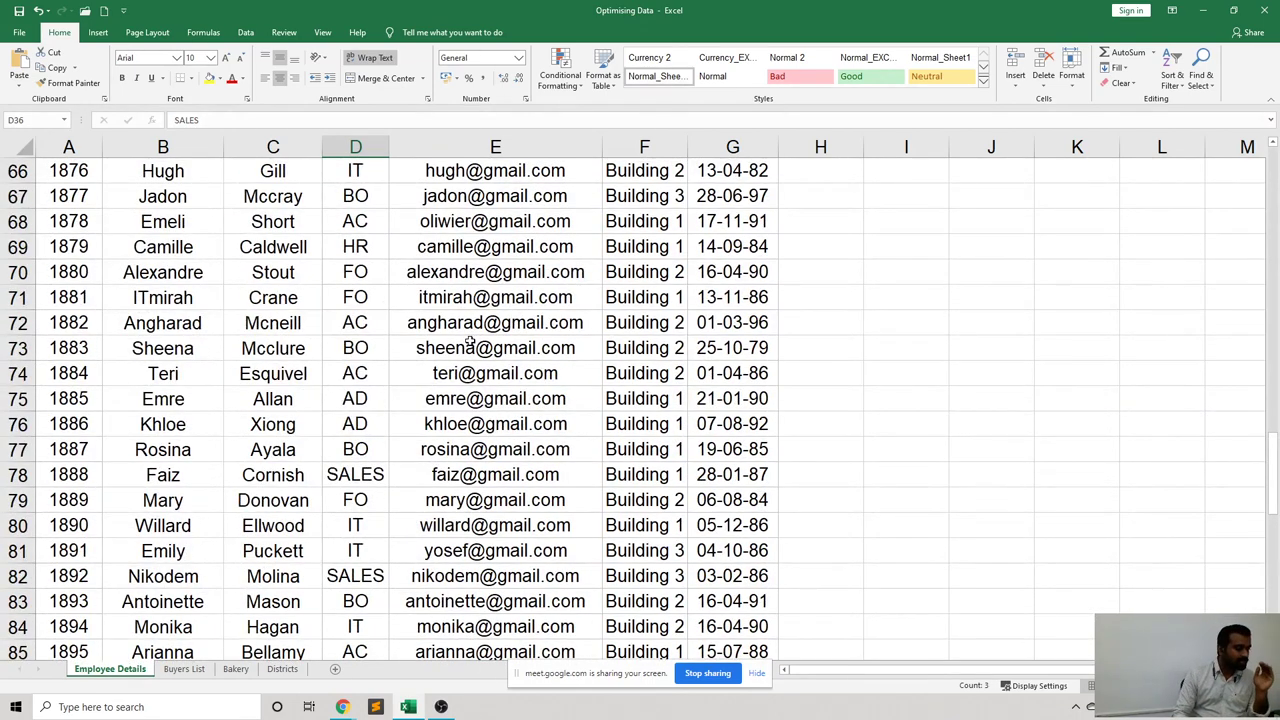
{"action": "scroll", "coordinate": [470, 343], "scroll_direction": "down", "scroll_amount": 6}
{"action": "scroll", "coordinate": [455, 343], "scroll_direction": "up", "scroll_amount": 16}
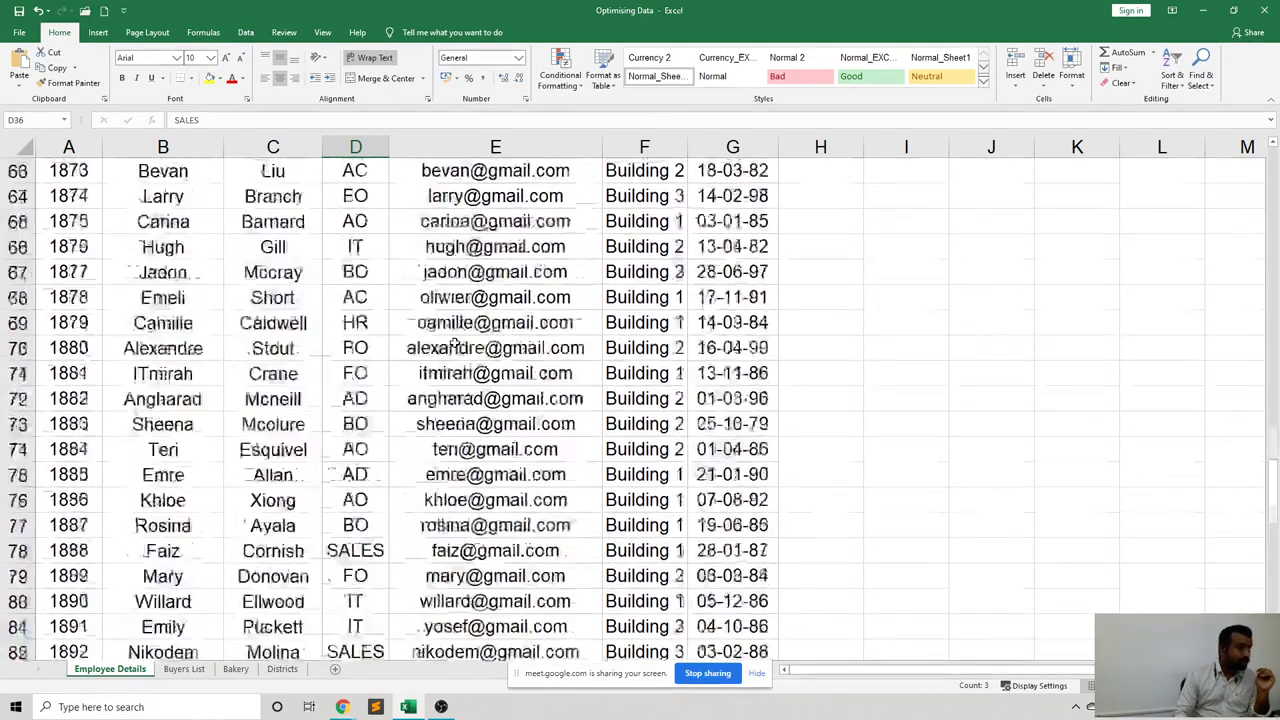
{"action": "scroll", "coordinate": [455, 341], "scroll_direction": "up", "scroll_amount": 3}
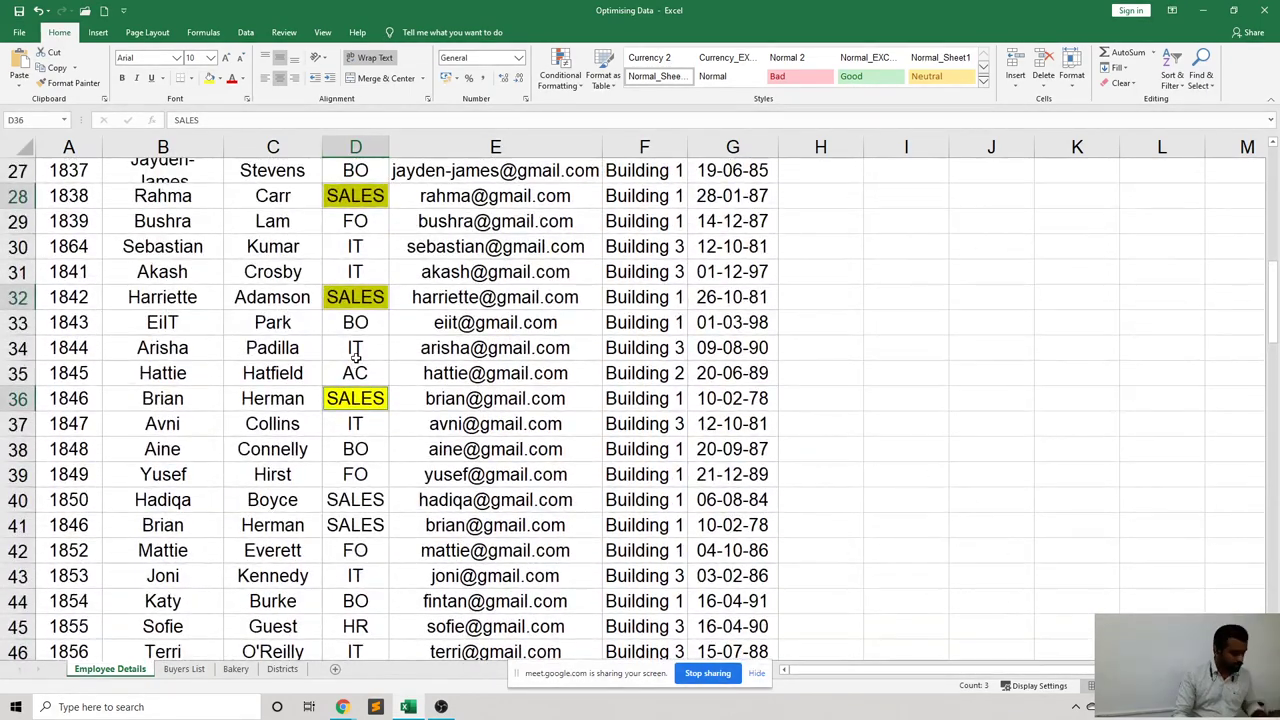
Undo the yellow fills with Ctrl+Z and check that D9 is plain again.
{"action": "key", "text": "ctrl+z"}
{"action": "scroll", "coordinate": [360, 345], "scroll_direction": "up", "scroll_amount": 8}
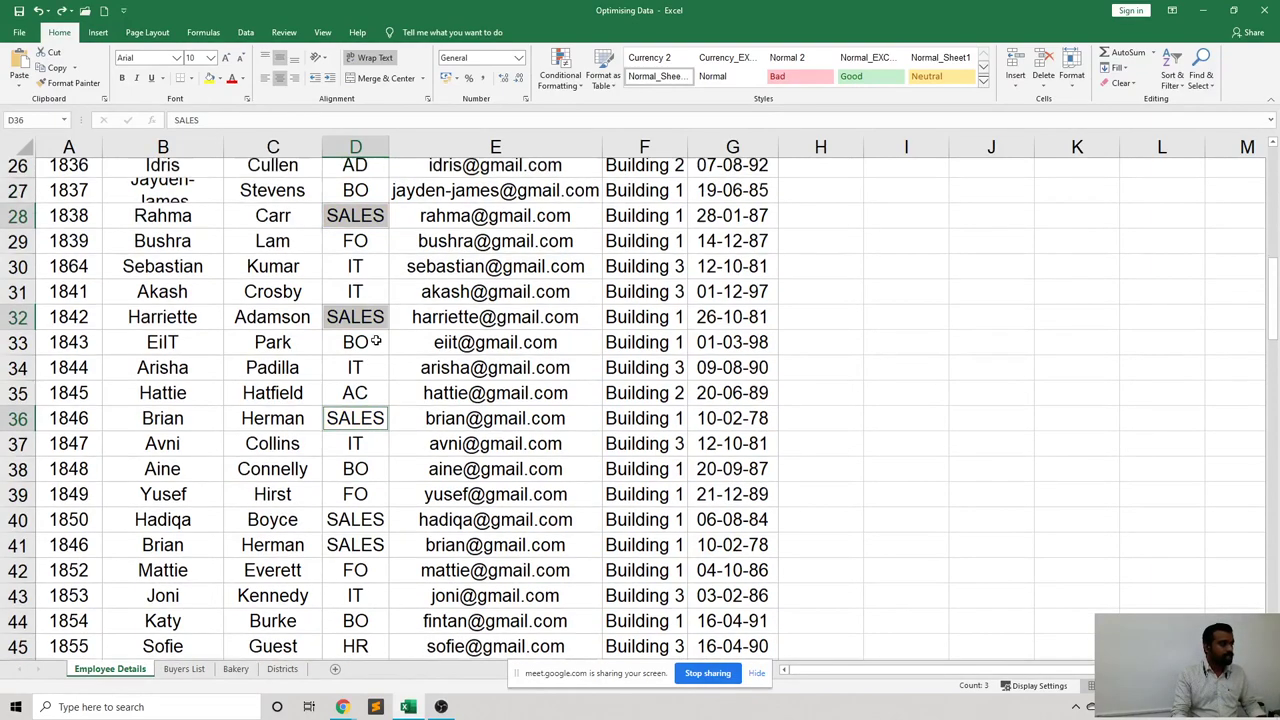
{"action": "left_click", "coordinate": [360, 325]}
{"action": "scroll", "coordinate": [375, 340], "scroll_direction": "down", "scroll_amount": 2}
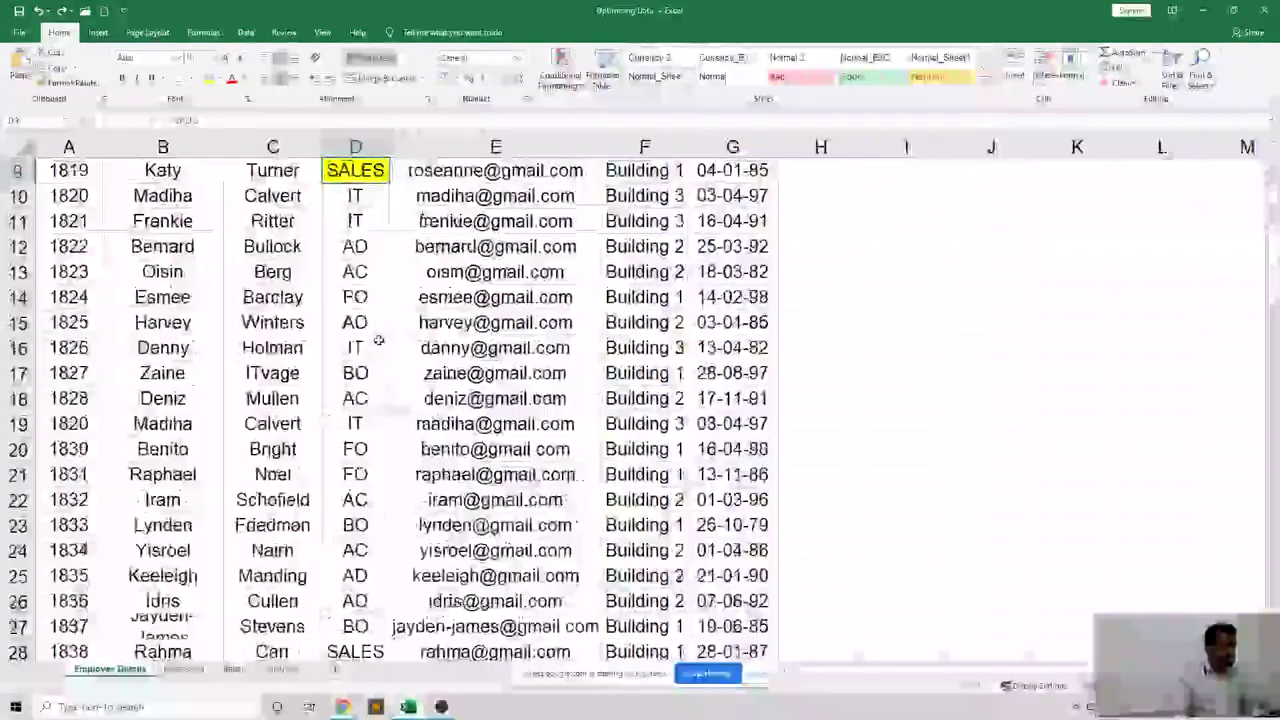
{"action": "scroll", "coordinate": [390, 345], "scroll_direction": "up", "scroll_amount": 2}
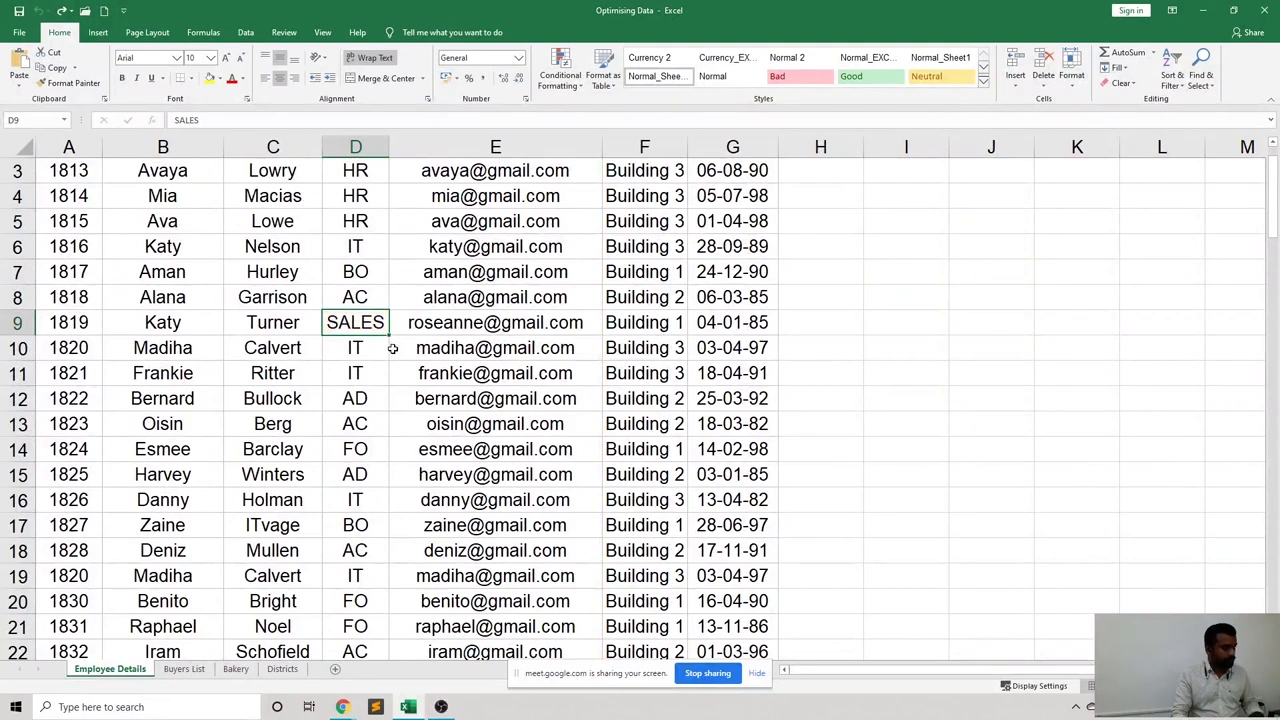
{"action": "left_click", "coordinate": [426, 370]}
{"action": "scroll", "coordinate": [422, 355], "scroll_direction": "up", "scroll_amount": 1}
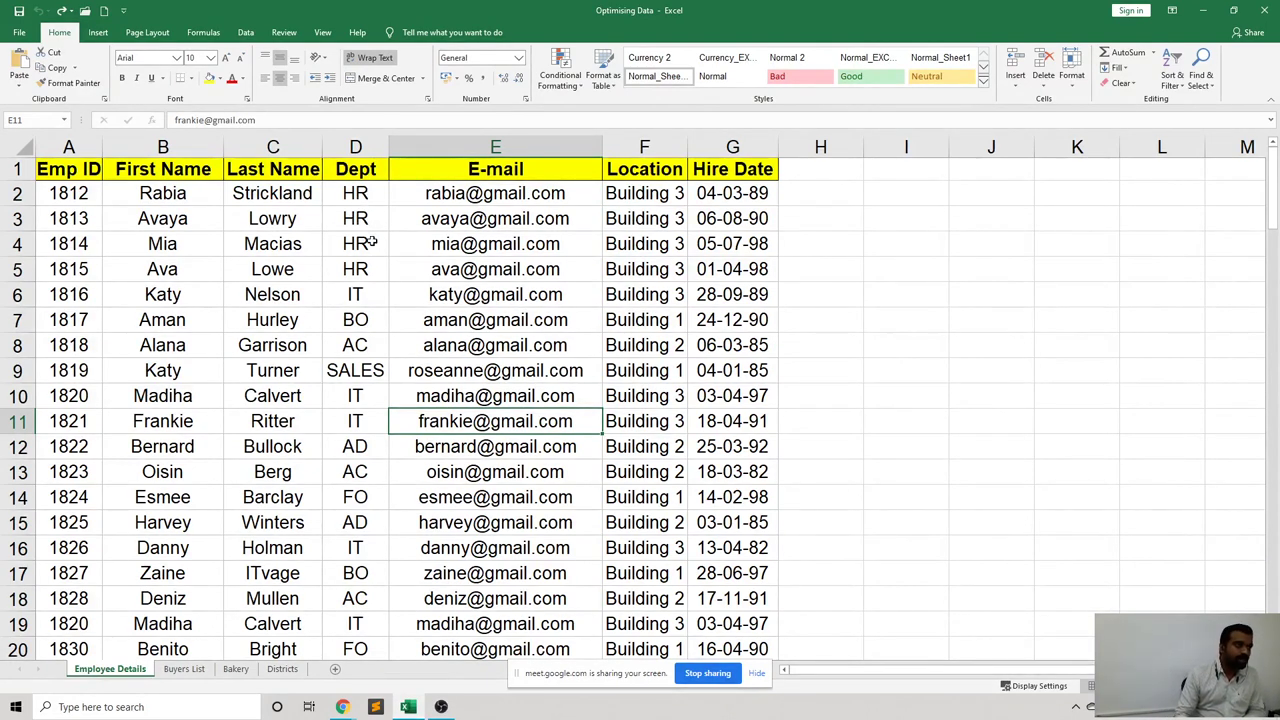
Select the Dept cells D2 through D13 as one block.
{"action": "left_click_drag", "start_coordinate": [352, 190], "coordinate": [362, 574]}
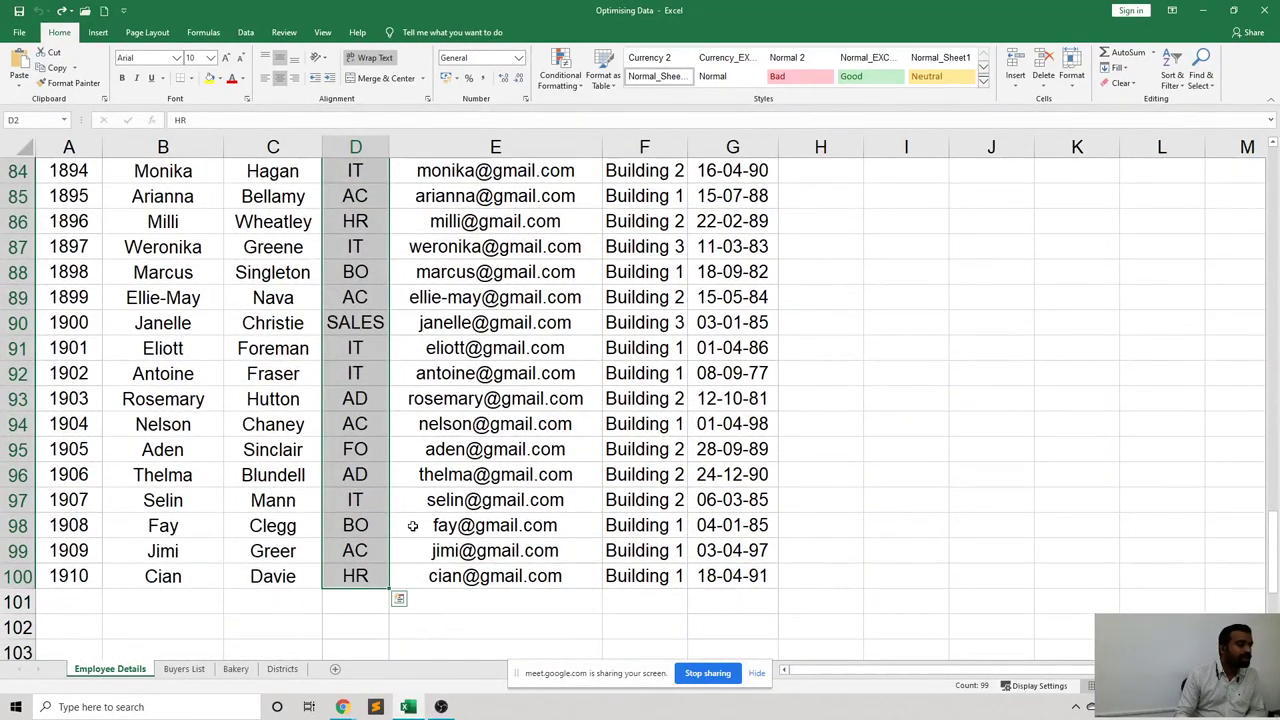
{"action": "scroll", "coordinate": [417, 519], "scroll_direction": "up", "scroll_amount": 1}
{"action": "scroll", "coordinate": [417, 519], "scroll_direction": "up", "scroll_amount": 20}
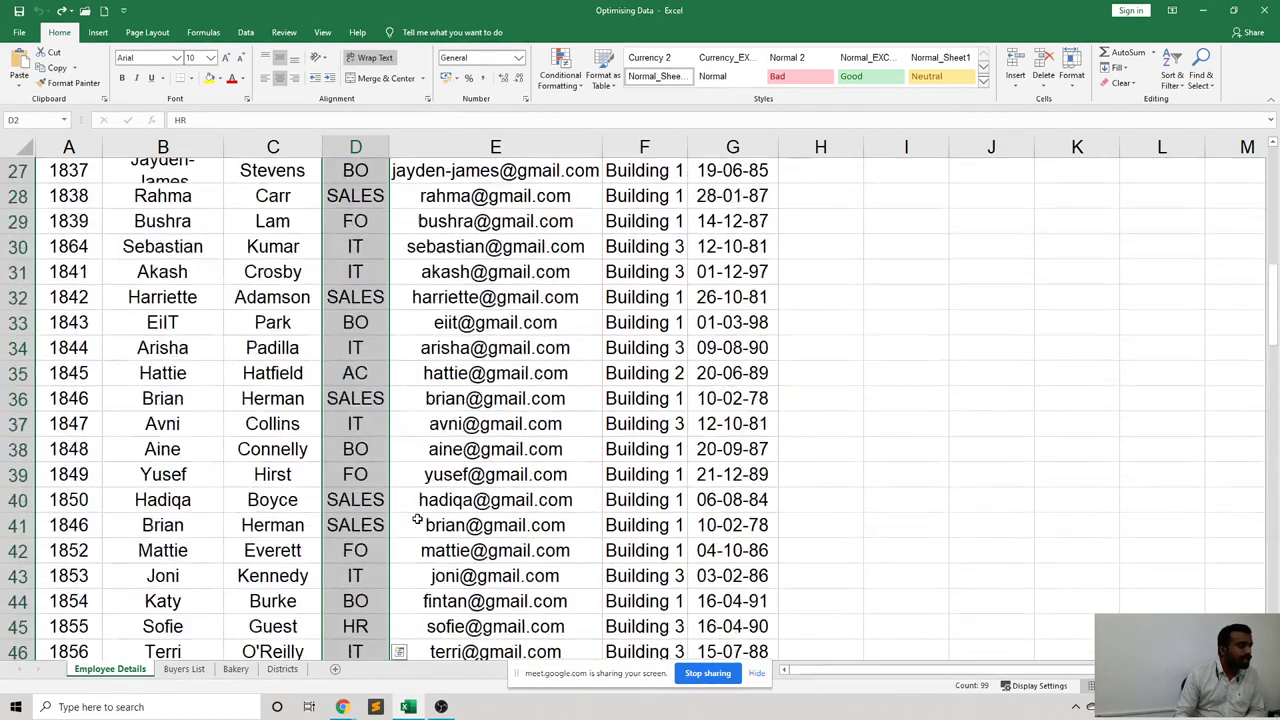
{"action": "scroll", "coordinate": [417, 519], "scroll_direction": "up", "scroll_amount": 5}
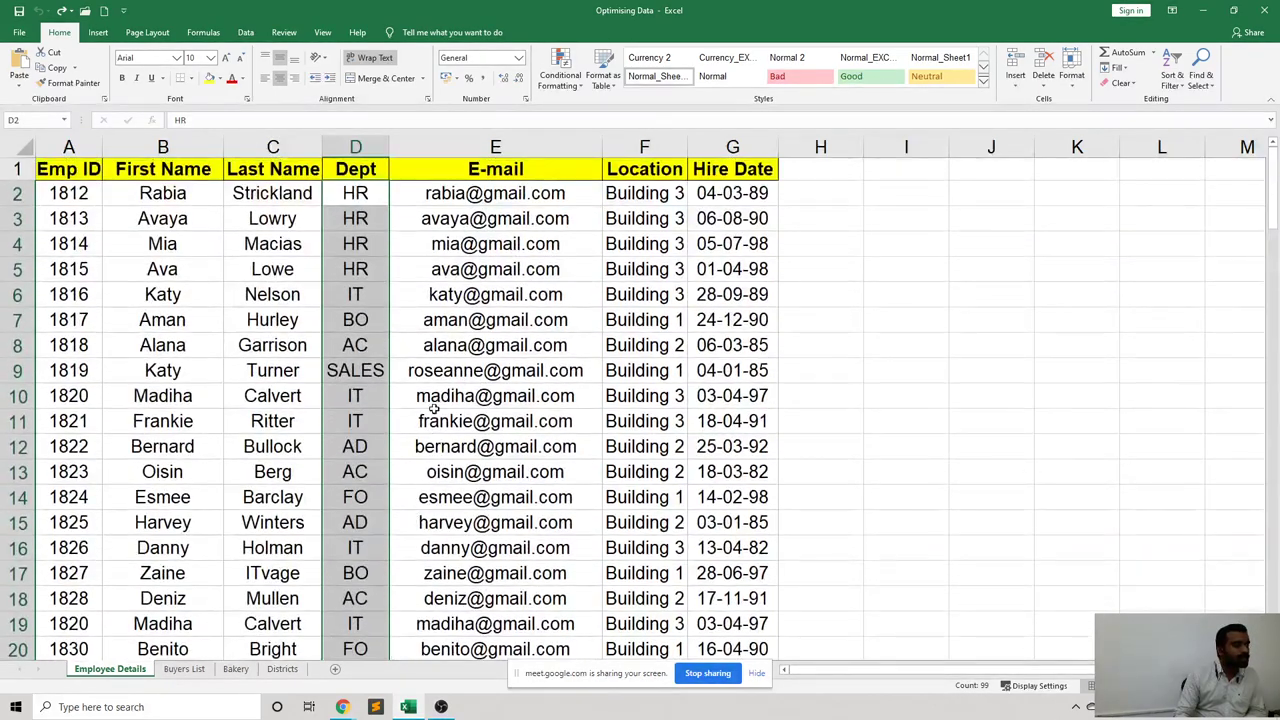
{"action": "left_click", "coordinate": [449, 328]}
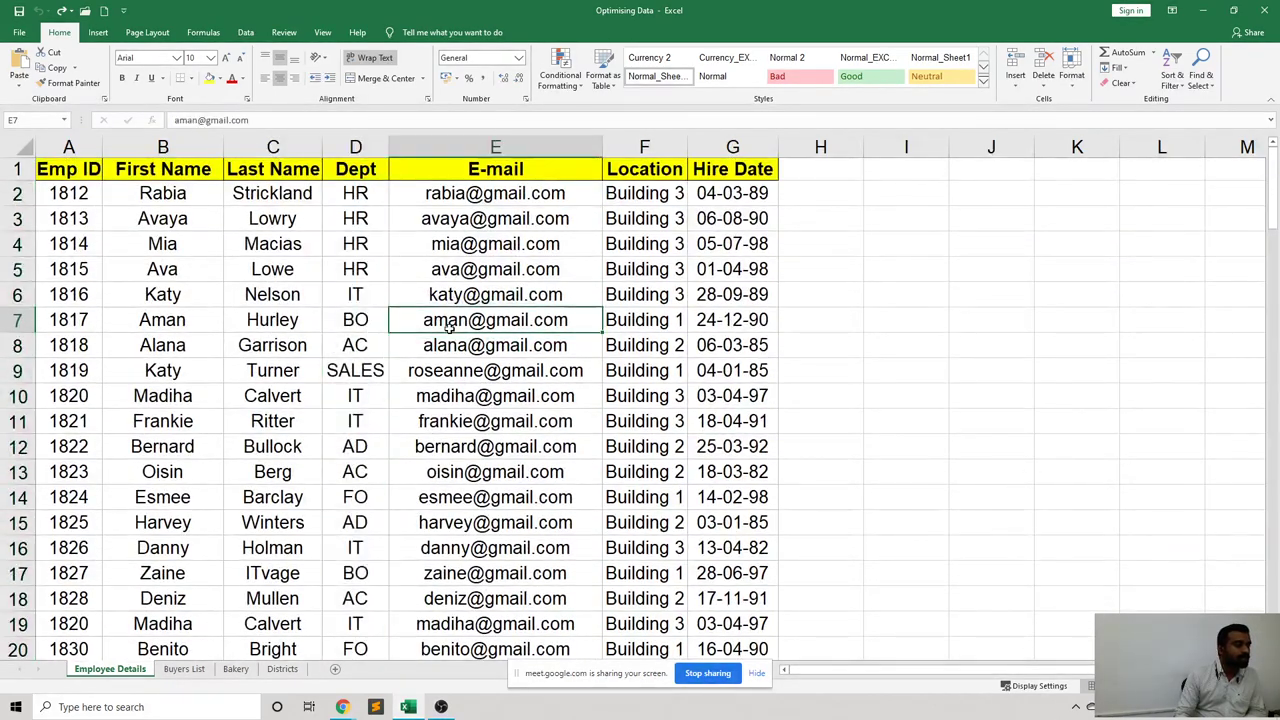
{"action": "left_click", "coordinate": [358, 193]}
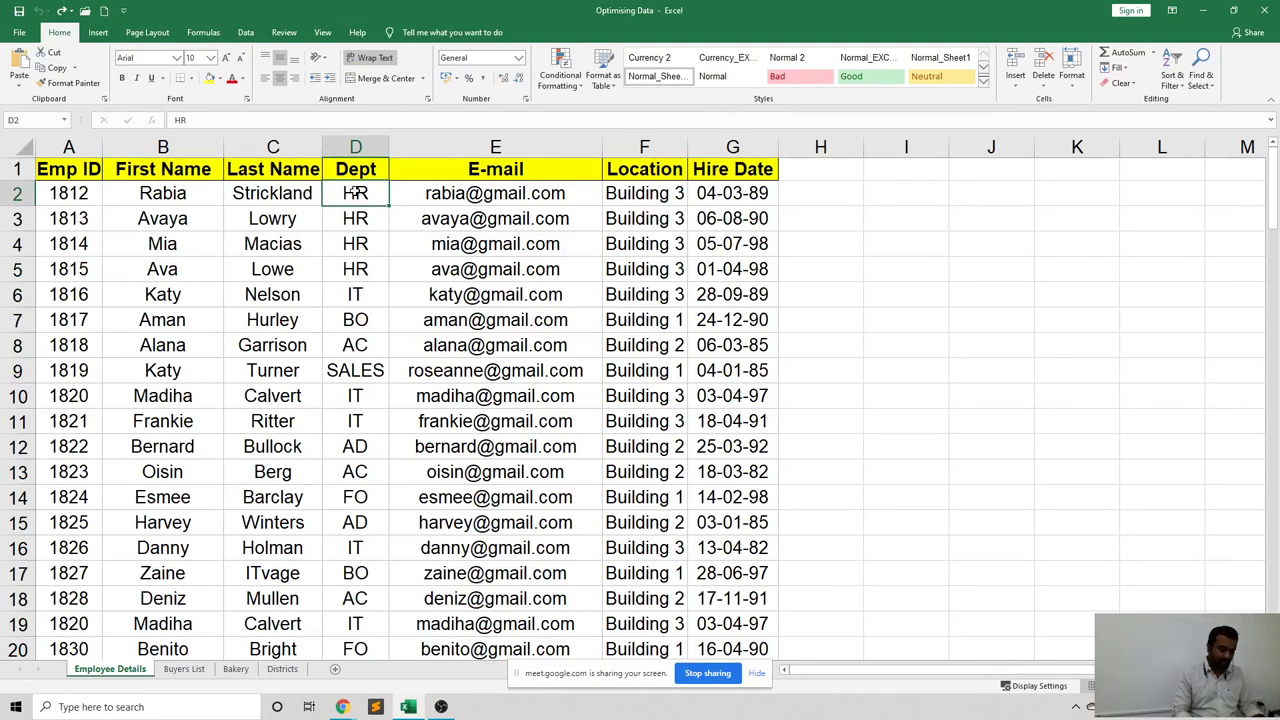
{"action": "key", "text": "ctrl+shift+Down"}
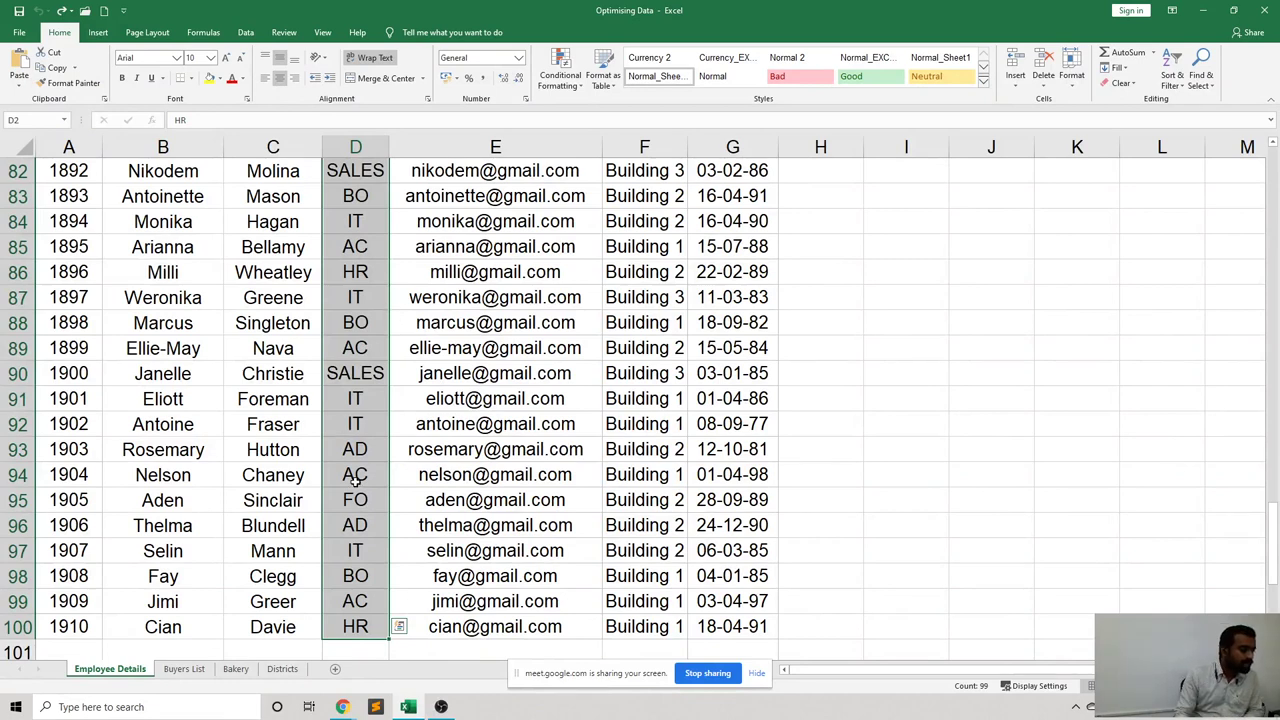
{"action": "scroll", "coordinate": [356, 485], "scroll_direction": "down", "scroll_amount": 2}
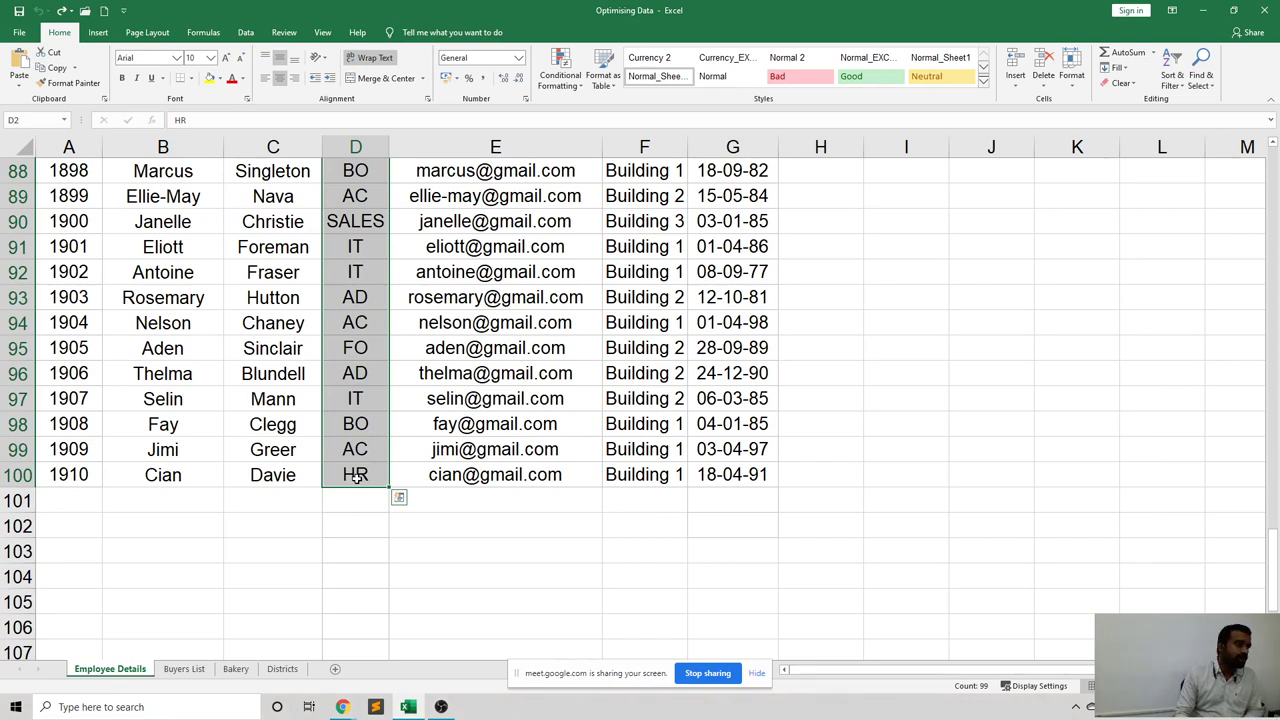
{"action": "scroll", "coordinate": [356, 478], "scroll_direction": "up", "scroll_amount": 13}
{"action": "scroll", "coordinate": [356, 478], "scroll_direction": "up", "scroll_amount": 16}
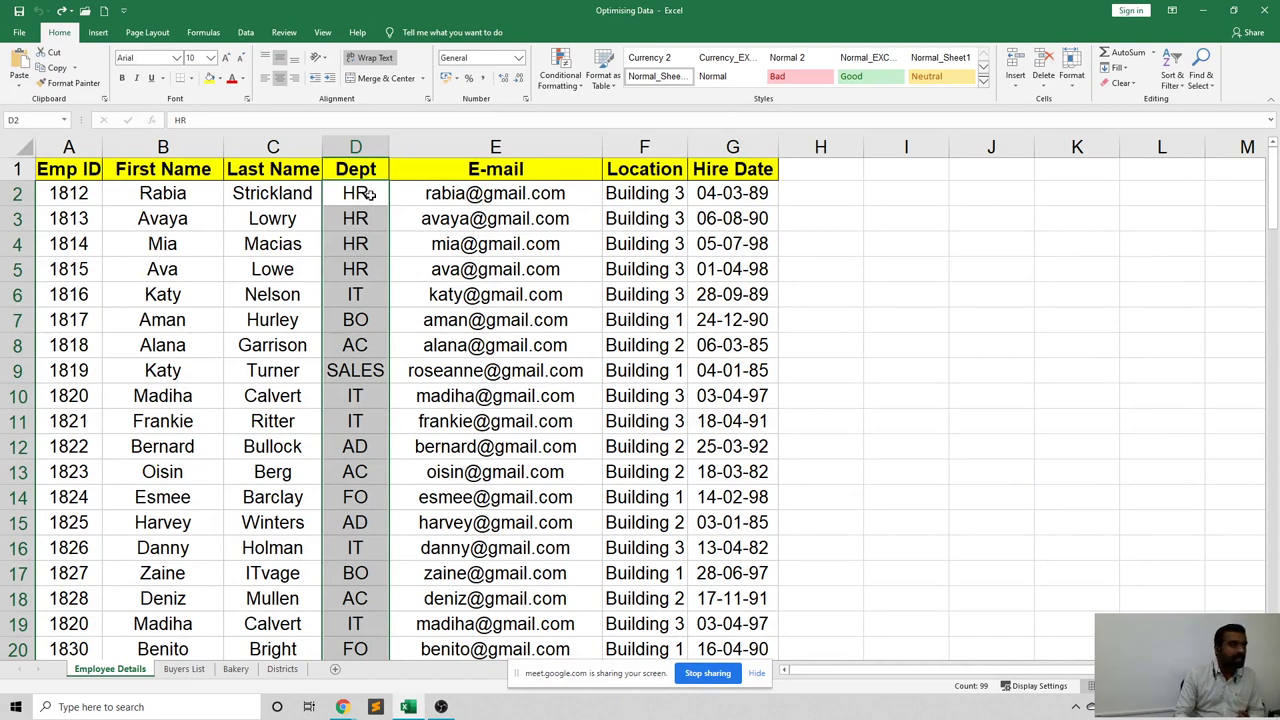
{"action": "left_click_drag", "start_coordinate": [360, 193], "coordinate": [375, 480]}
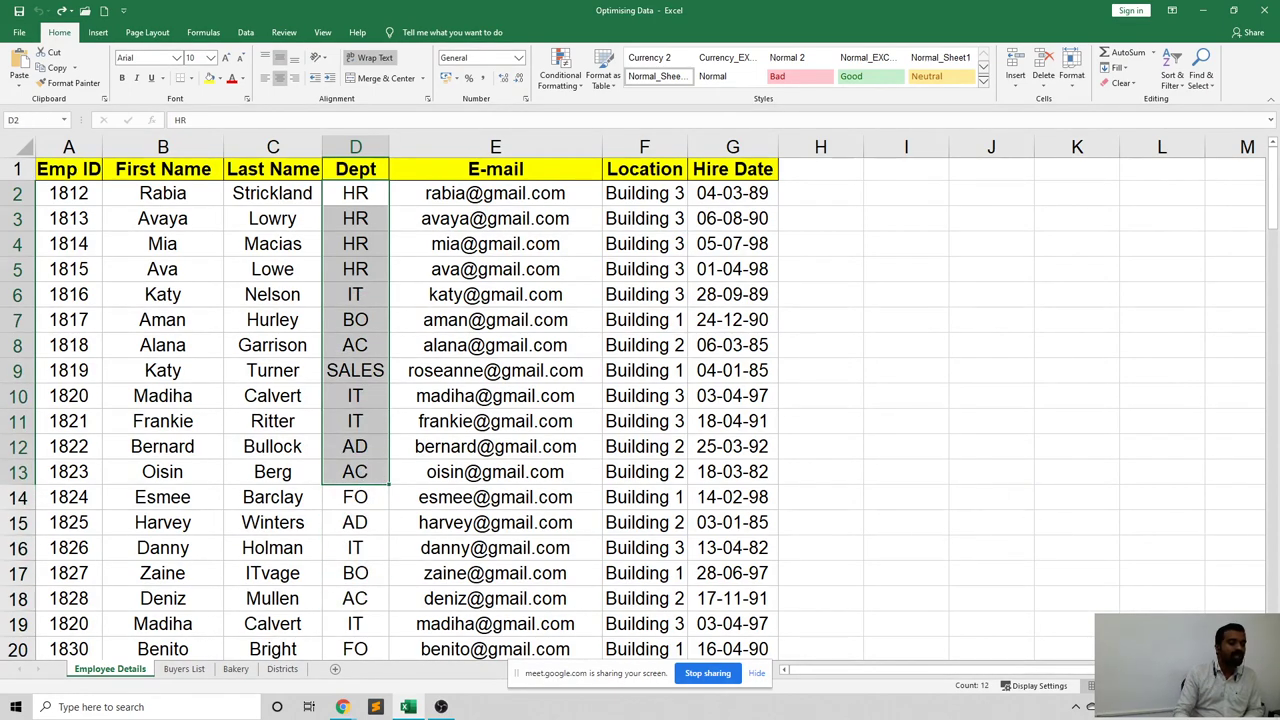
Select the Dept cells from D2 downward.
{"action": "scroll", "coordinate": [640, 400], "scroll_direction": "down", "scroll_amount": 3}
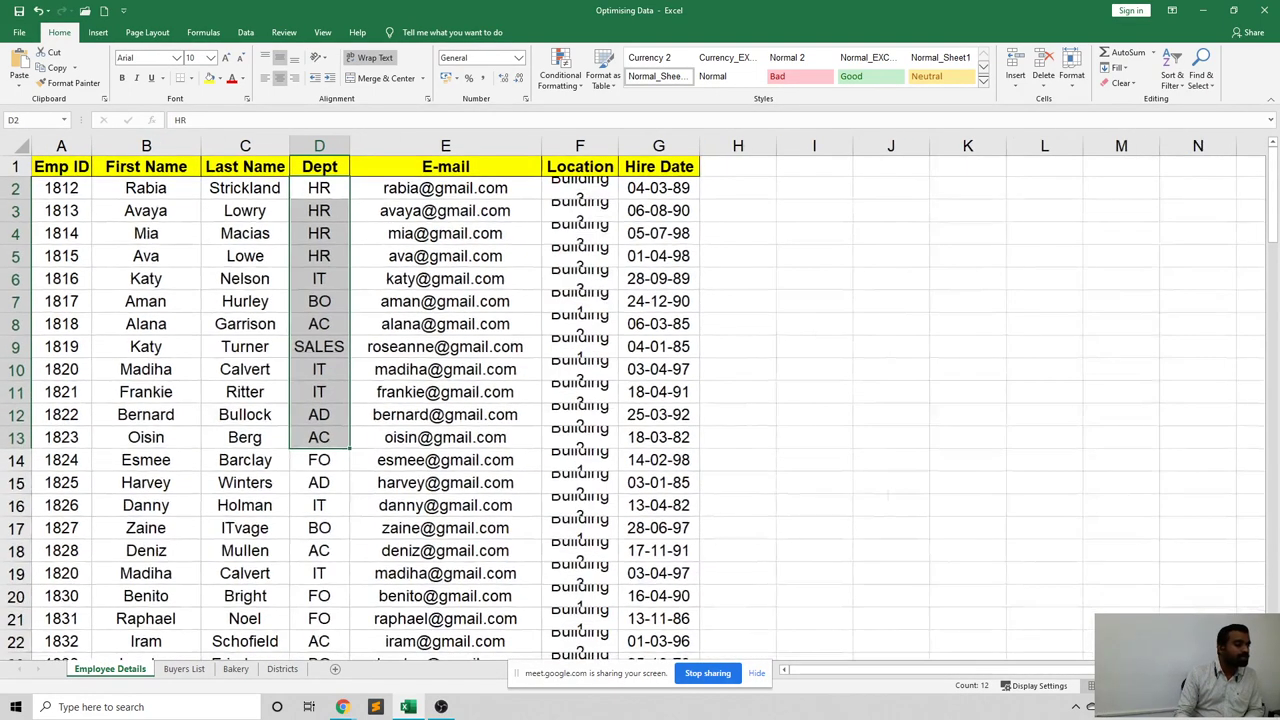
{"action": "scroll", "coordinate": [528, 508], "scroll_direction": "down", "scroll_amount": 4}
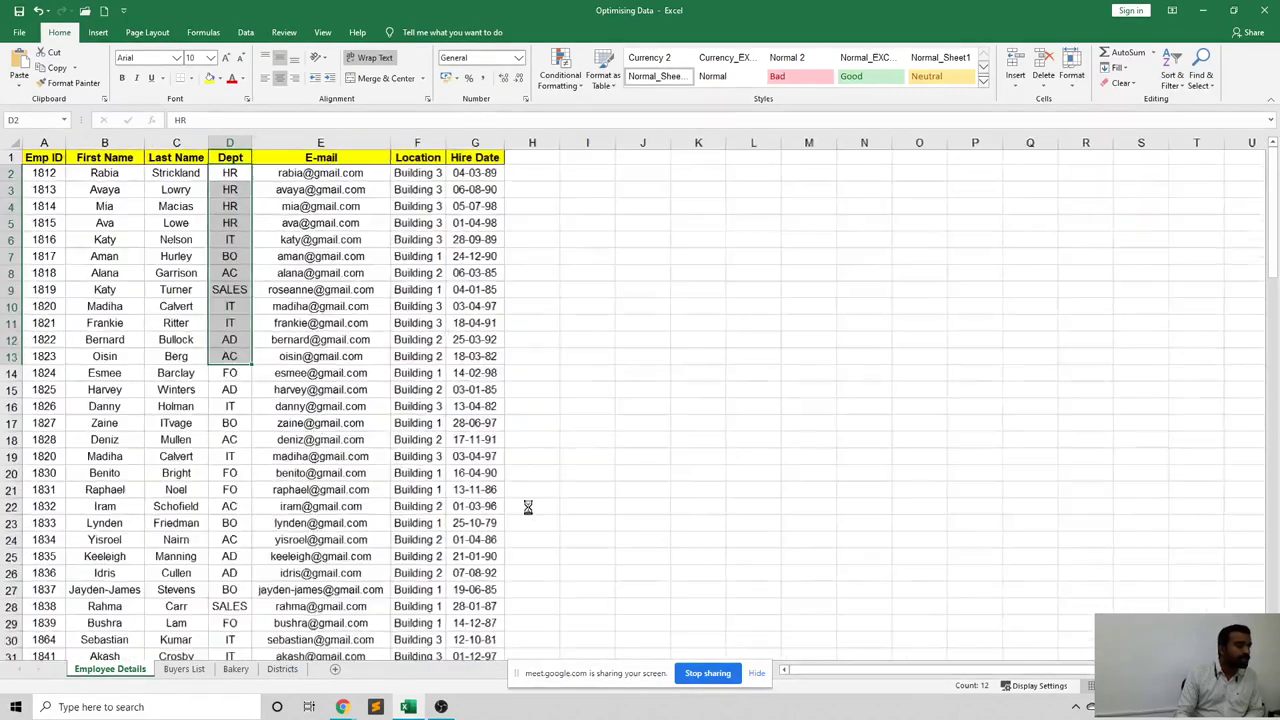
{"action": "scroll", "coordinate": [325, 441], "scroll_direction": "down", "scroll_amount": 1}
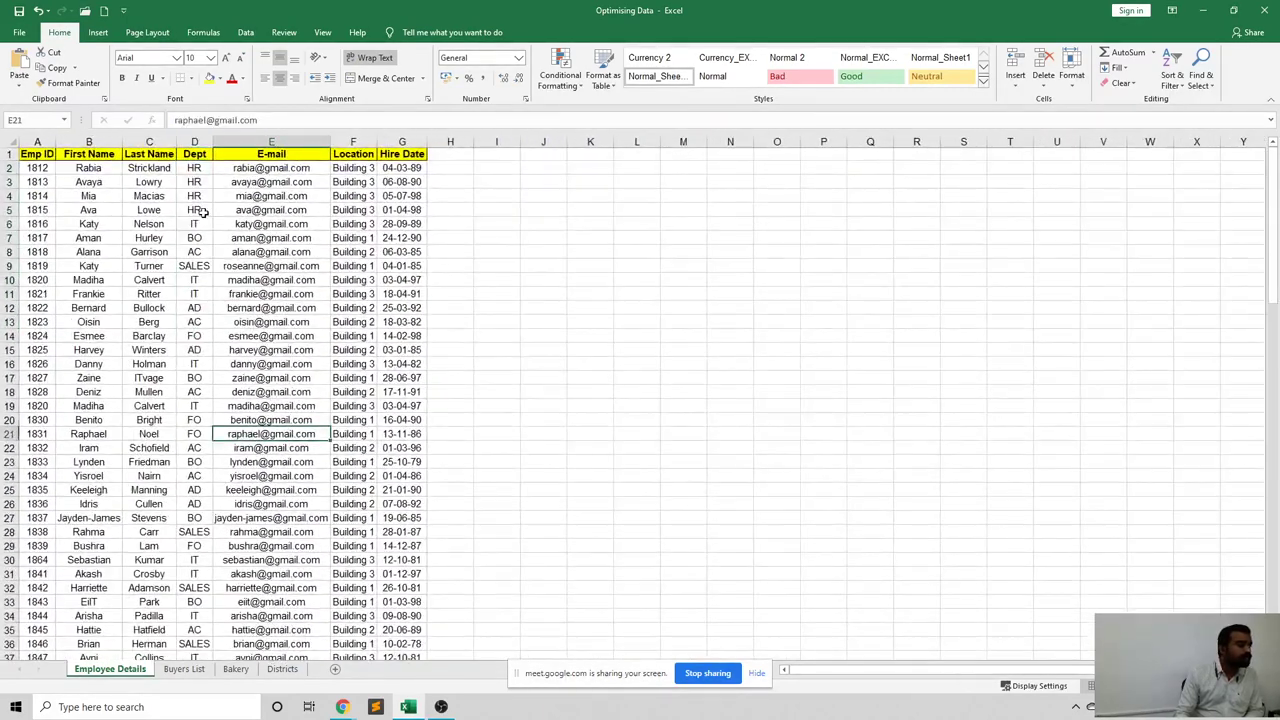
{"action": "left_click_drag", "start_coordinate": [194, 168], "coordinate": [193, 617]}
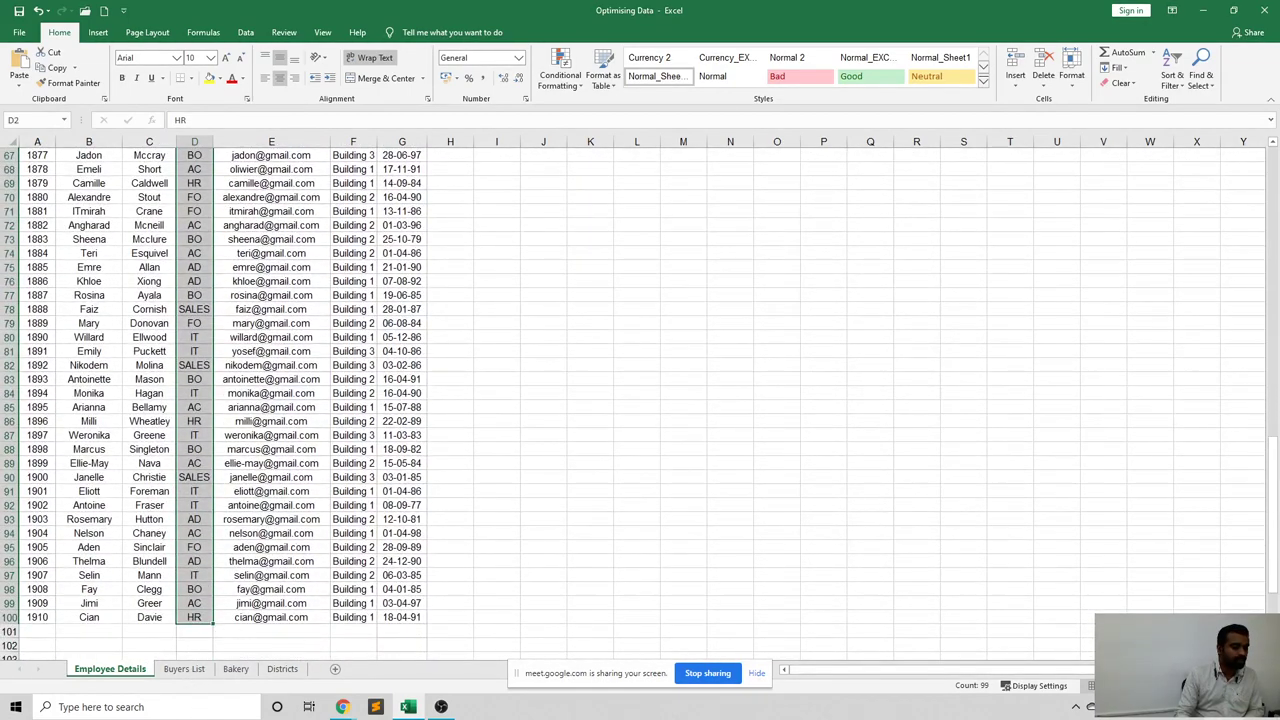
Set the worksheet zoom to a custom 150%.
{"action": "left_click", "coordinate": [1255, 686]}
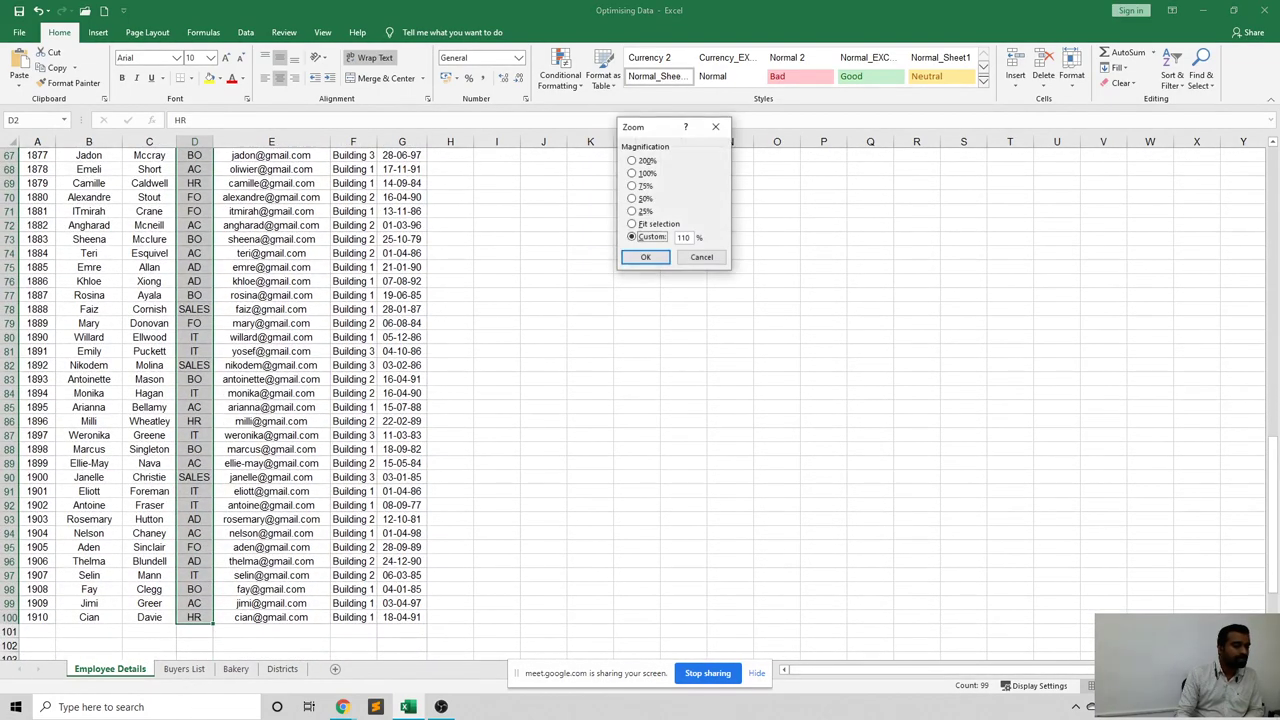
{"action": "double_click", "coordinate": [684, 237]}
{"action": "type", "text": "150"}
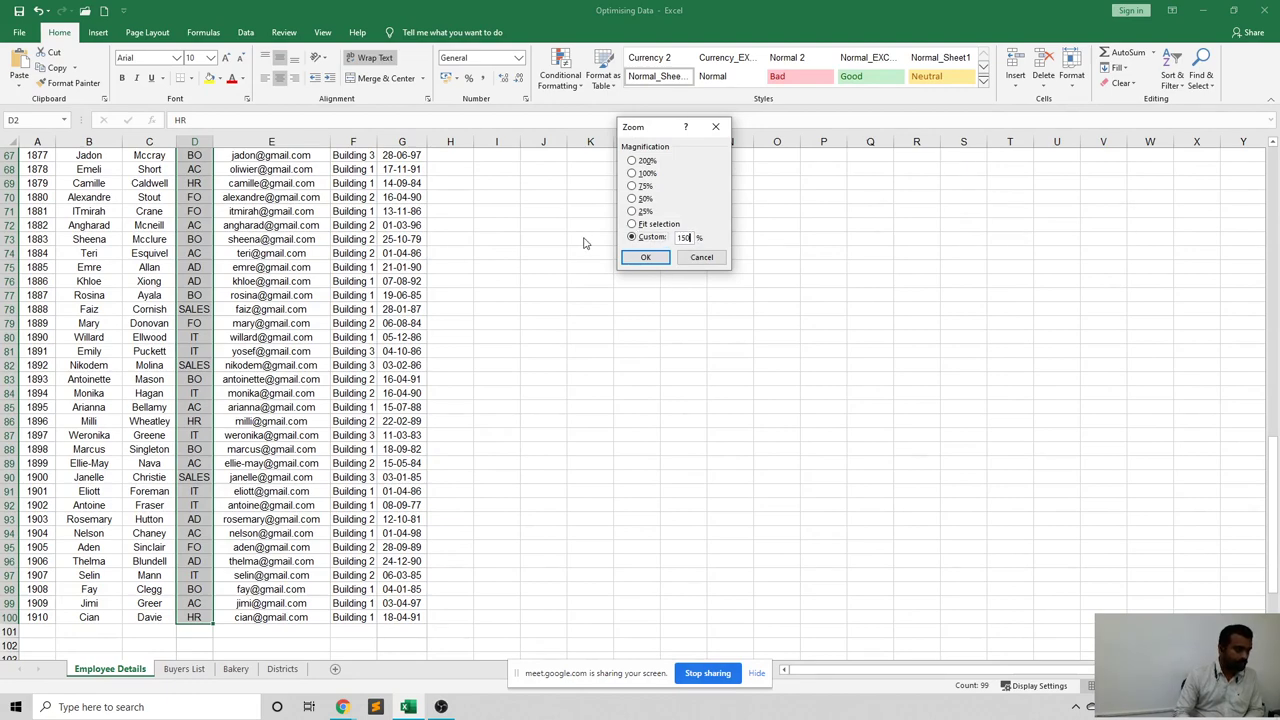
{"action": "key", "text": "Return"}
{"action": "scroll", "coordinate": [448, 277], "scroll_direction": "up", "scroll_amount": 1}
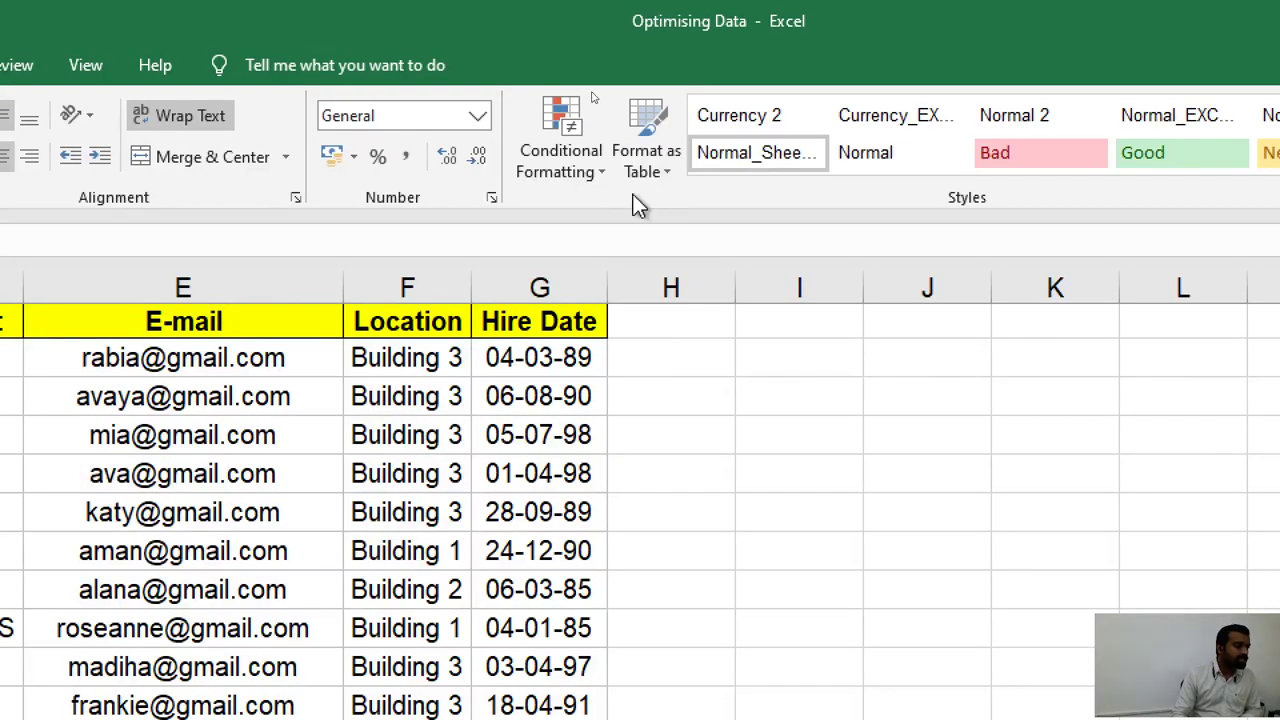
Select the whole Dept column and bring up the Highlight Cells Rules options.
{"action": "key", "text": "ctrl+space"}
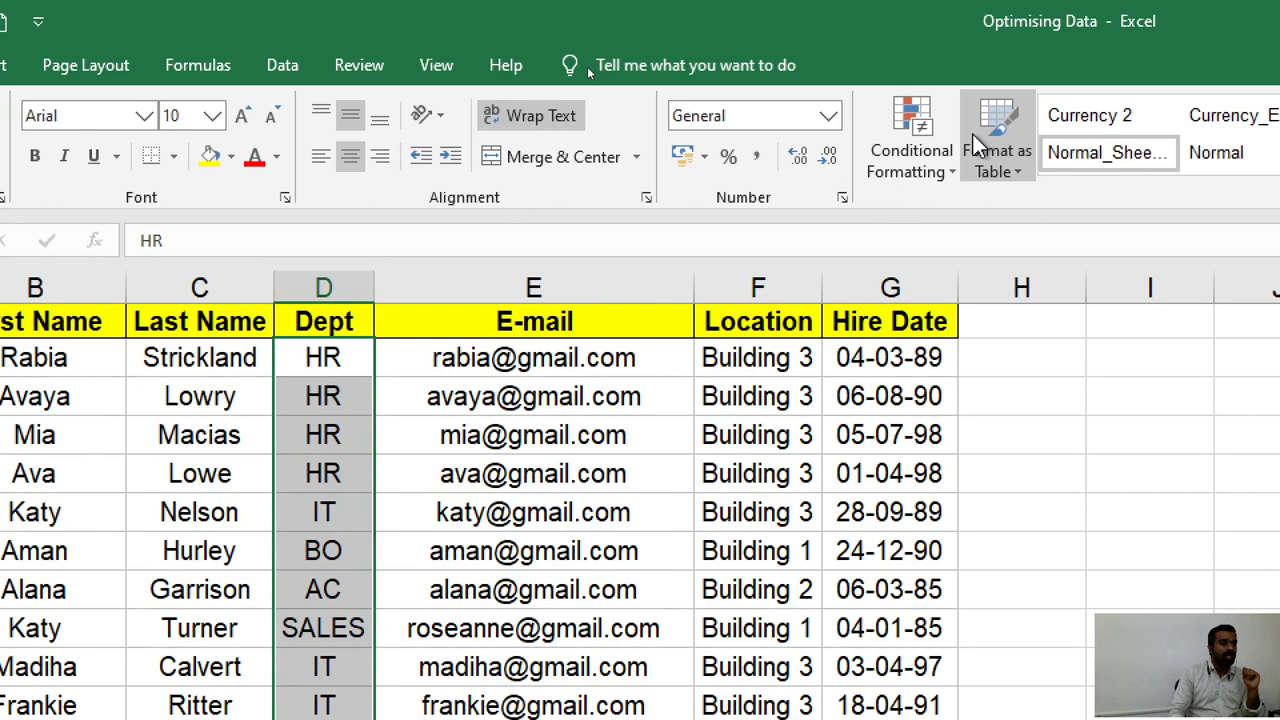
{"action": "left_click", "coordinate": [946, 157]}
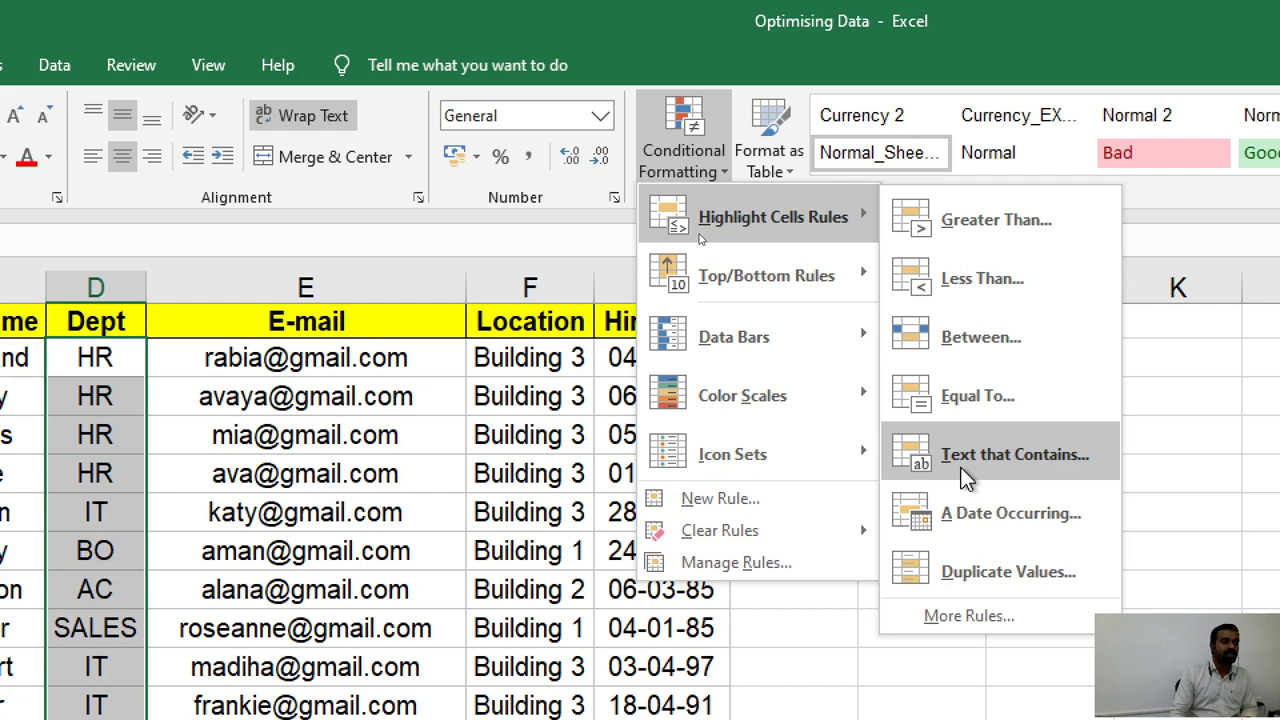
Draft a Text That Contains rule for 'SALES' with Light Red Fill with Dark Red Text.
{"action": "left_click", "coordinate": [965, 478]}
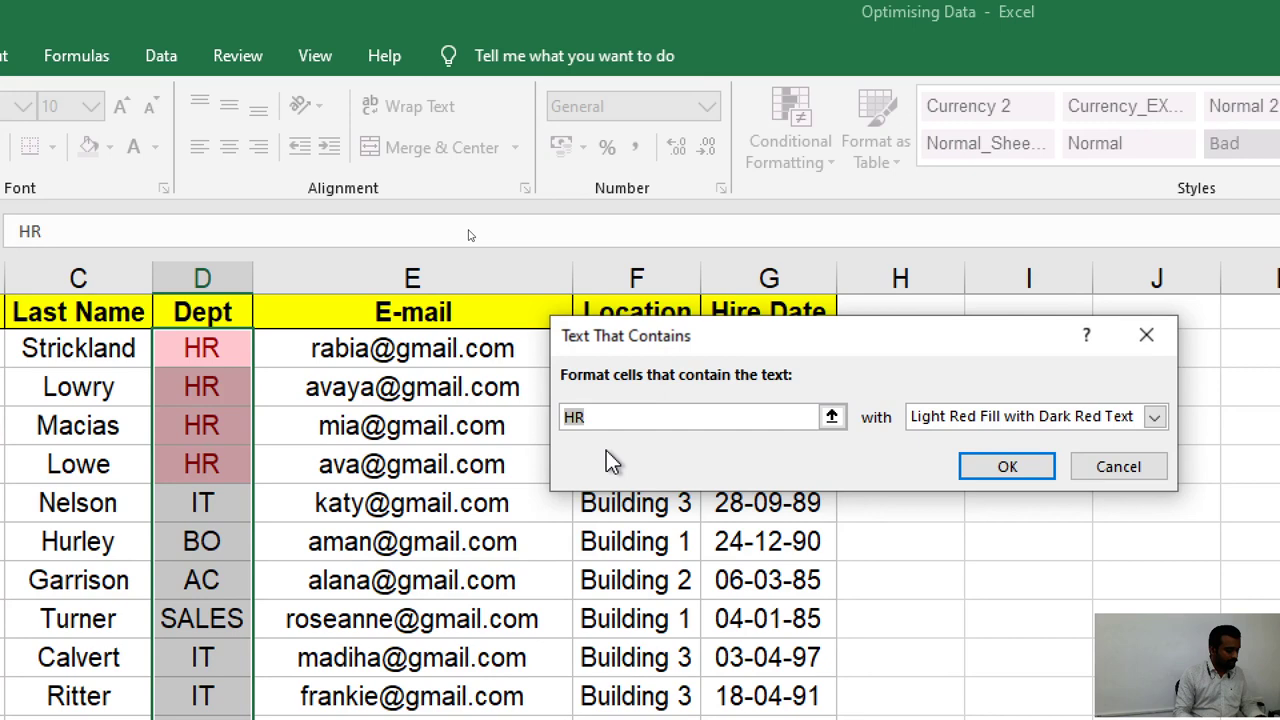
{"action": "type", "text": "SALES"}
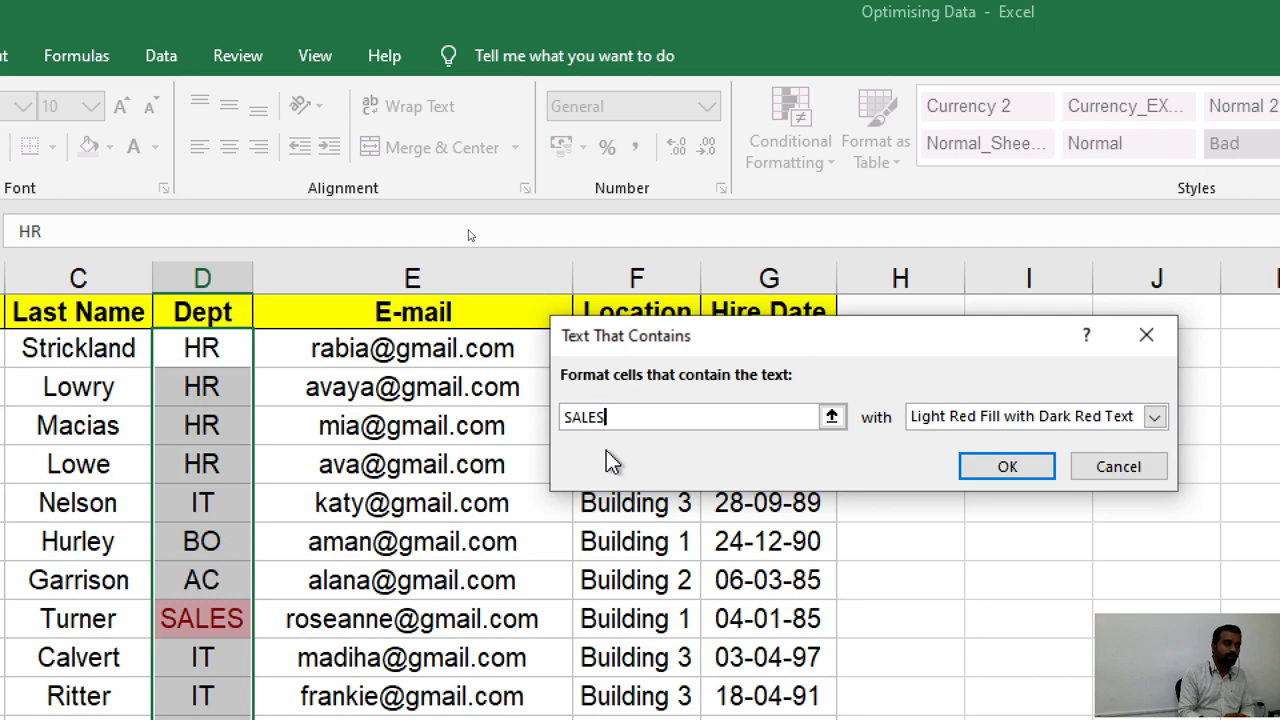
{"action": "key", "text": "BackSpace"}
{"action": "key", "text": "BackSpace"}
{"action": "key", "text": "BackSpace"}
{"action": "key", "text": "BackSpace"}
{"action": "key", "text": "BackSpace"}
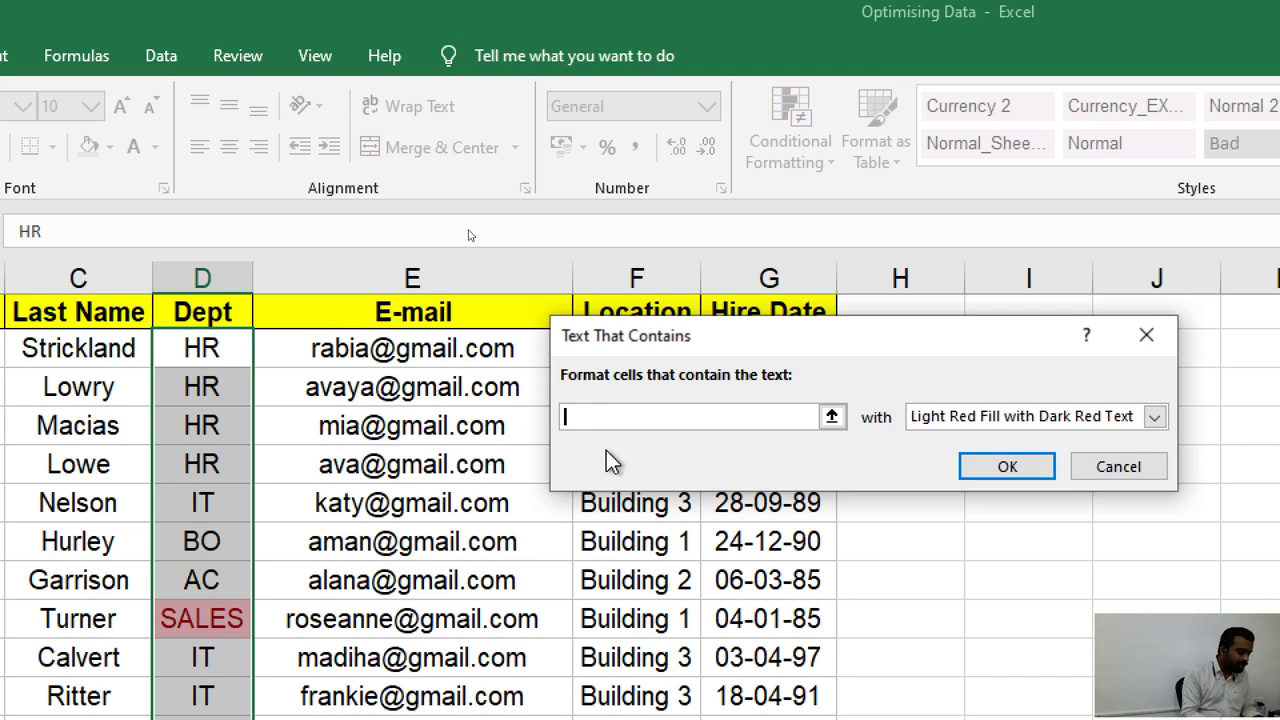
{"action": "type", "text": "sales"}
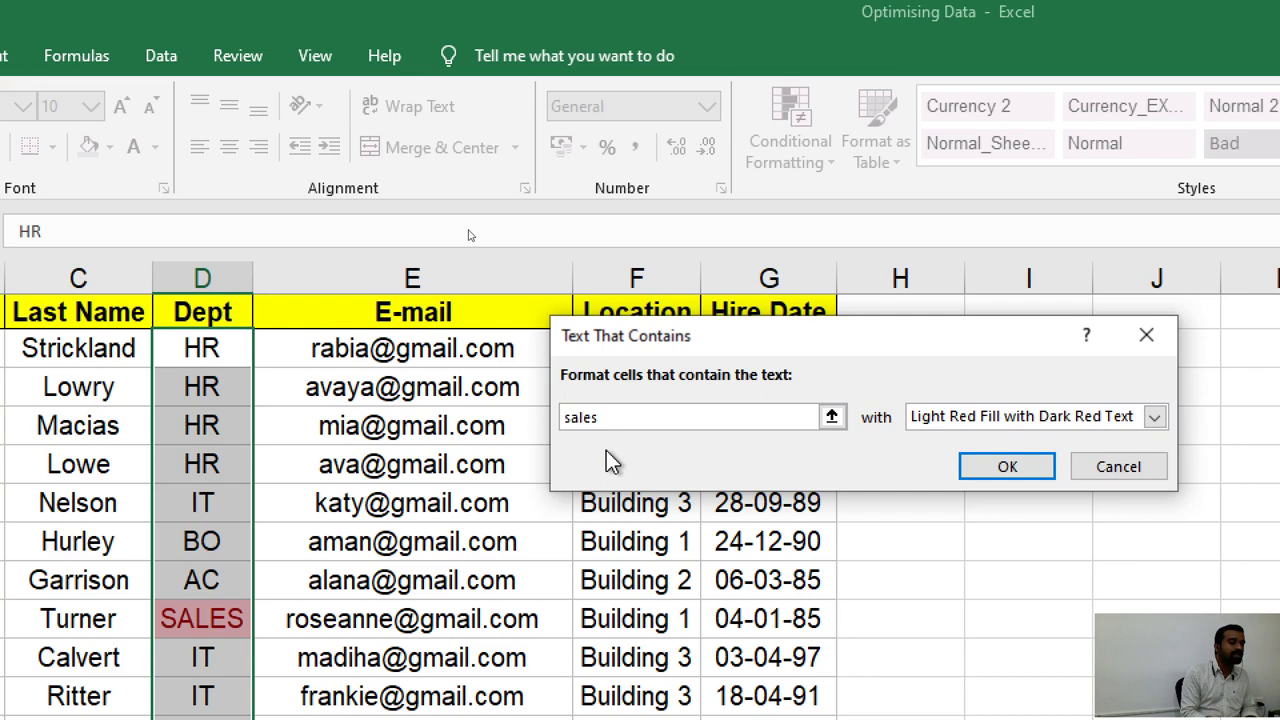
{"action": "key", "text": "ctrl+a"}
{"action": "type", "text": "SAL"}
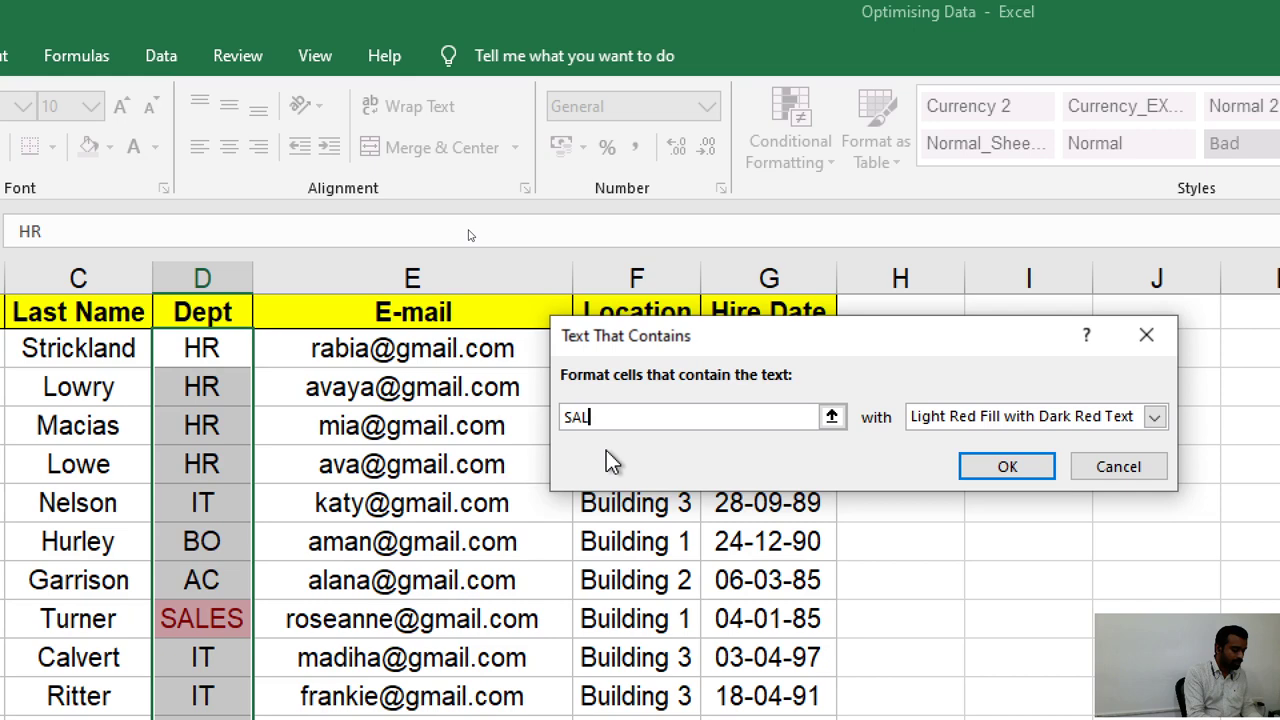
{"action": "type", "text": "ES"}
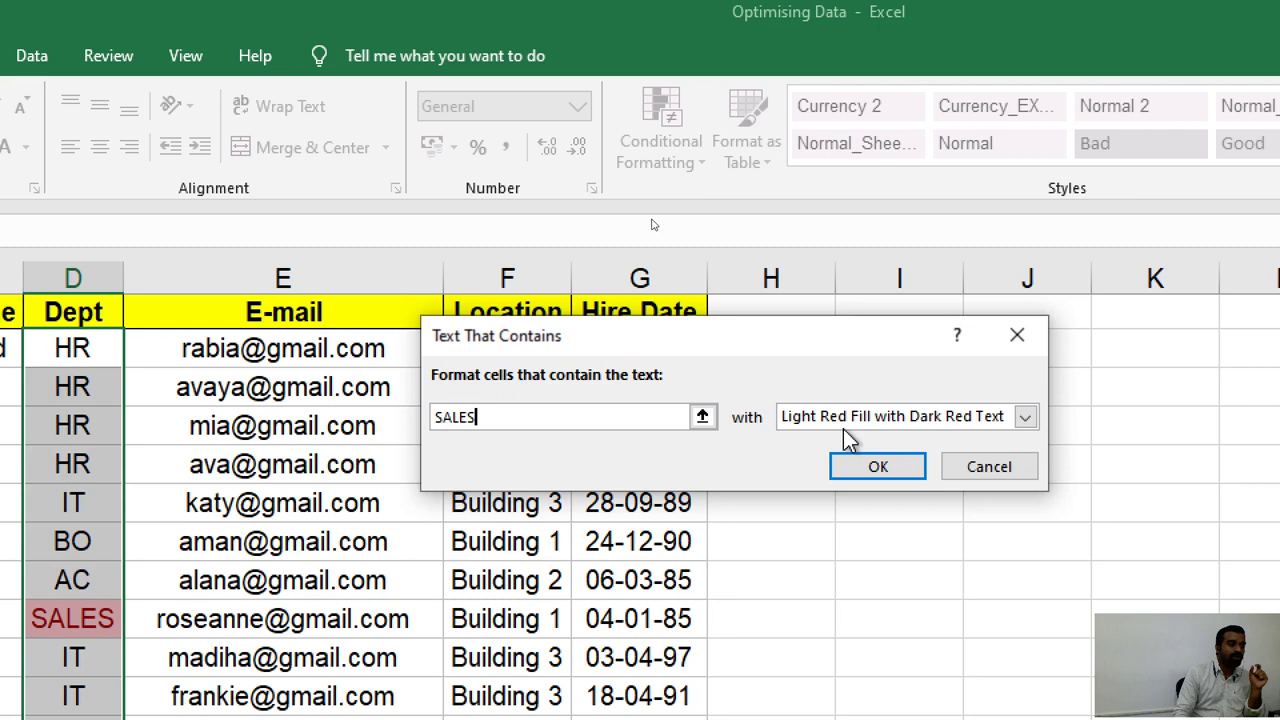
Give the SALES rule a custom format with a yellow fill.
{"action": "left_click", "coordinate": [843, 426]}
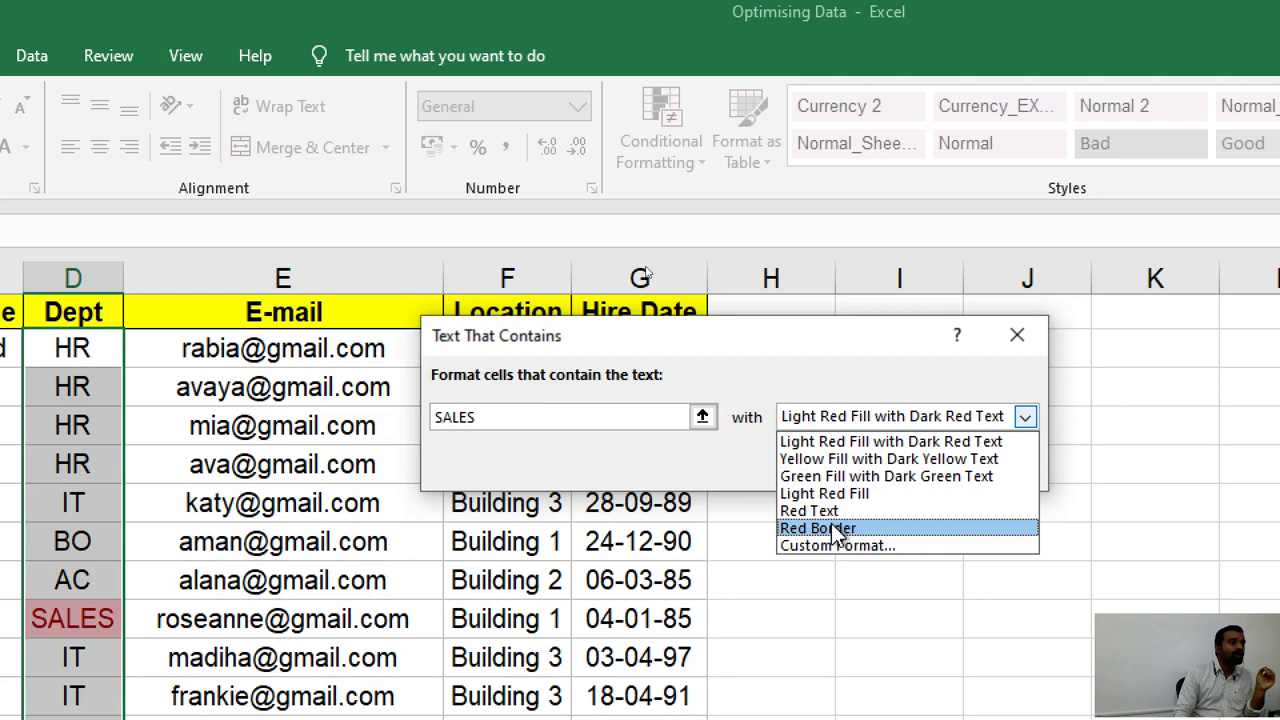
{"action": "left_click", "coordinate": [837, 545]}
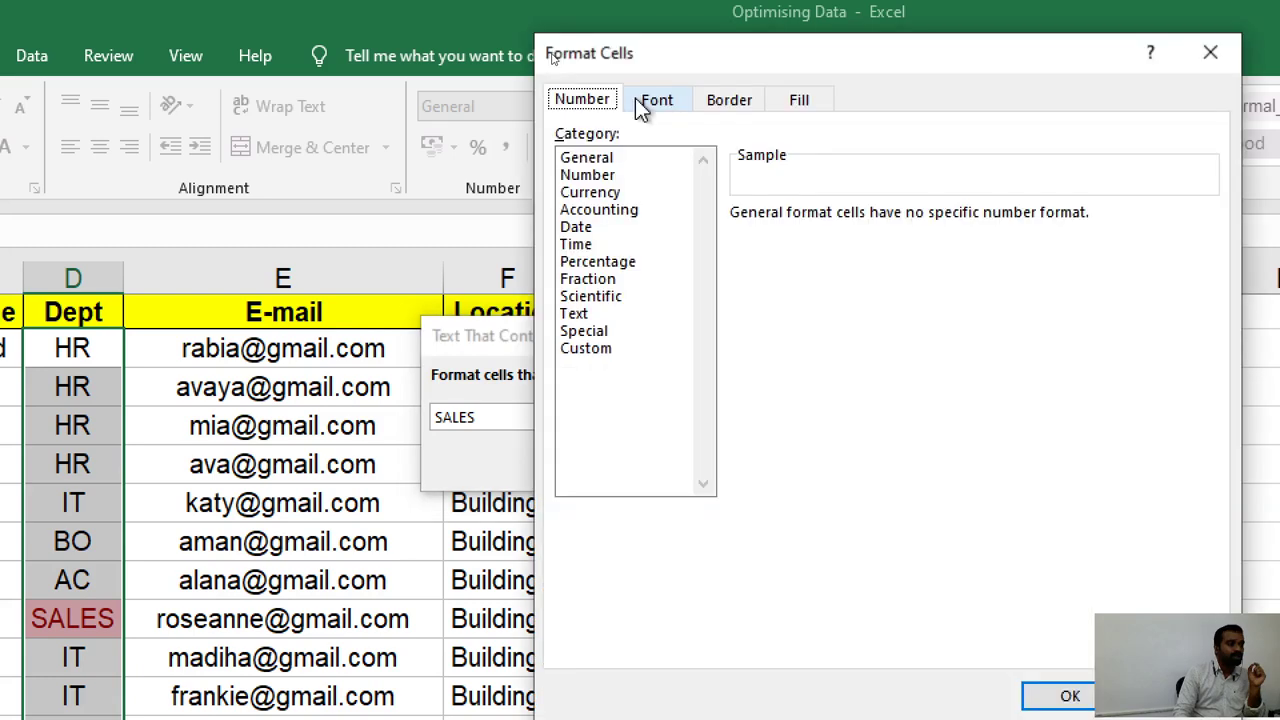
{"action": "left_click", "coordinate": [637, 100]}
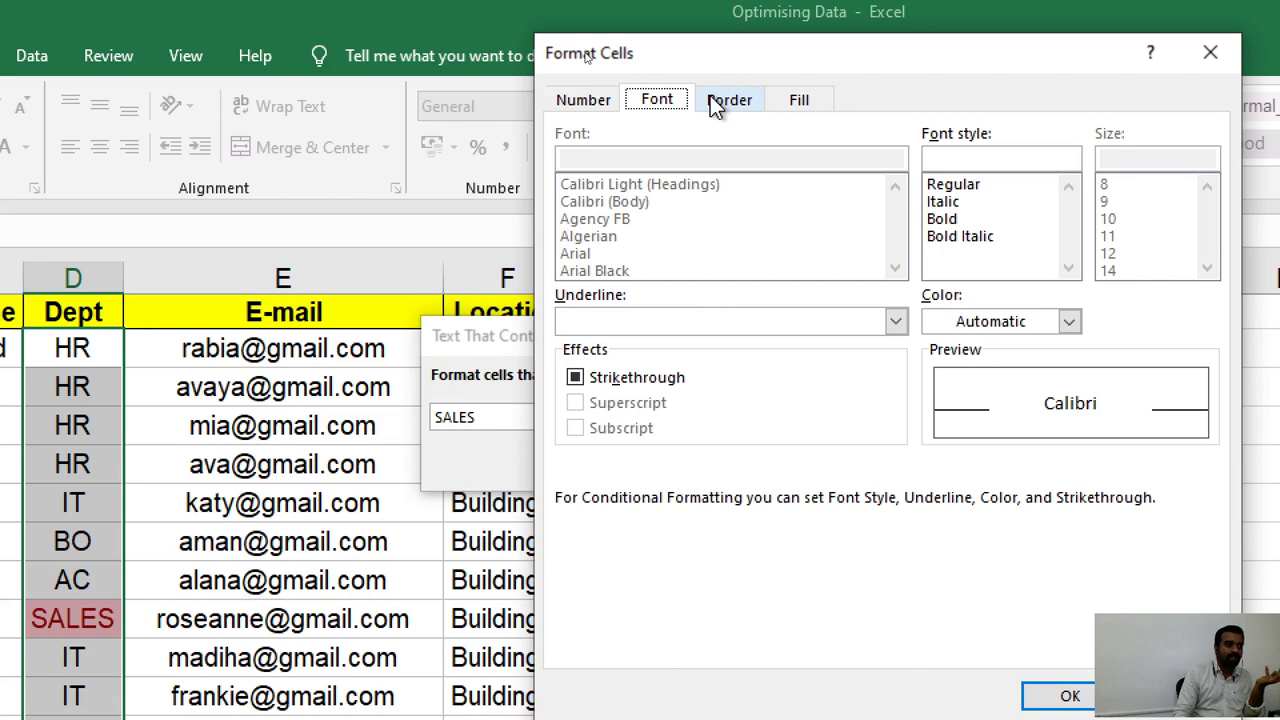
{"action": "left_click", "coordinate": [720, 104]}
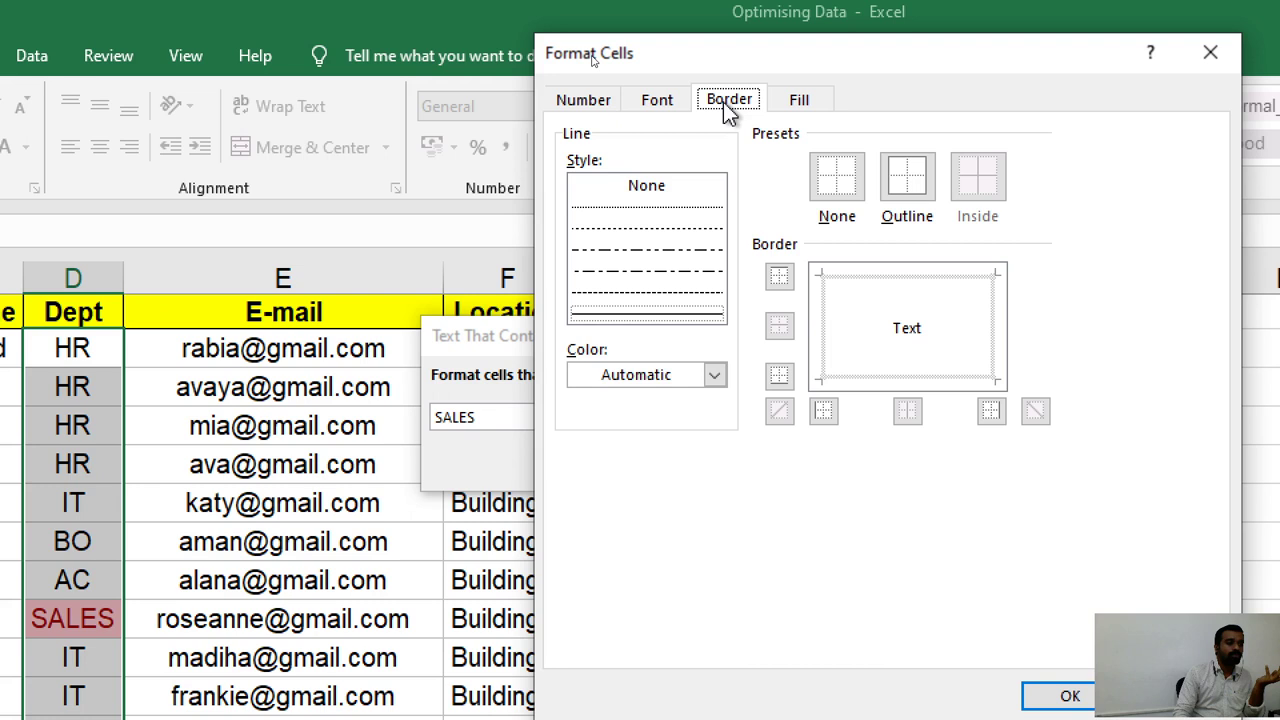
{"action": "left_click", "coordinate": [801, 101]}
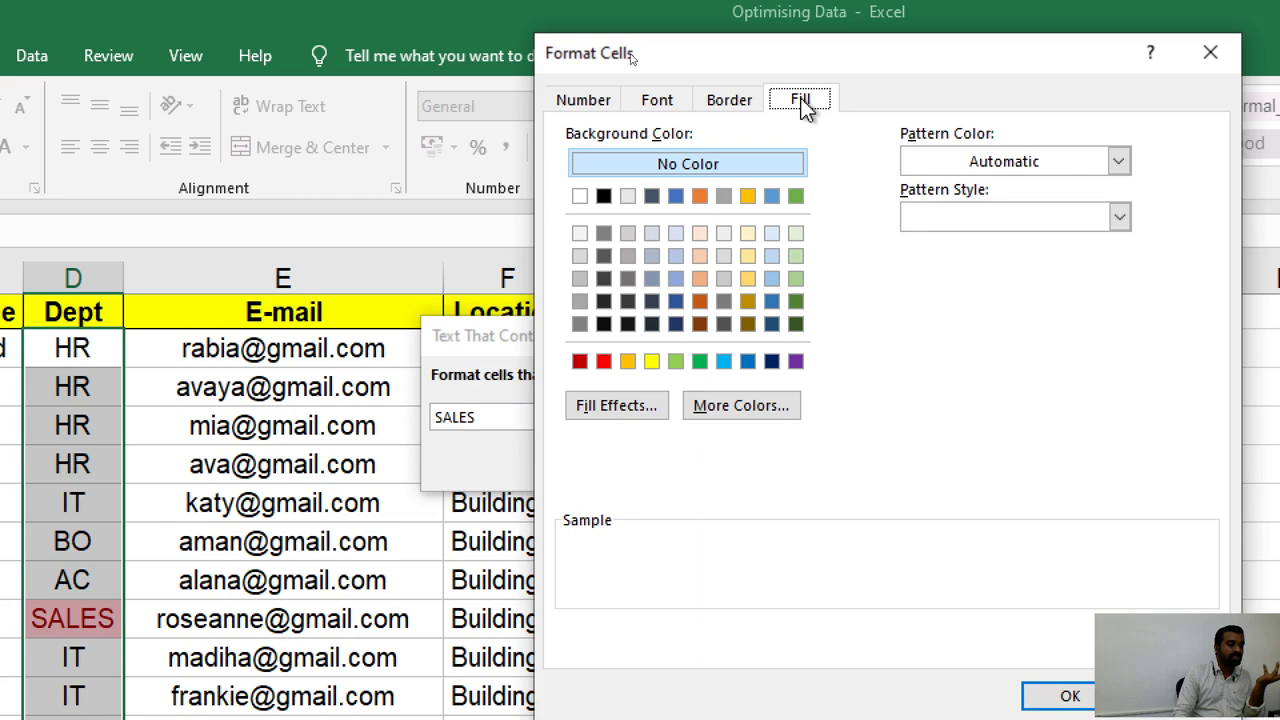
{"action": "left_click", "coordinate": [651, 361]}
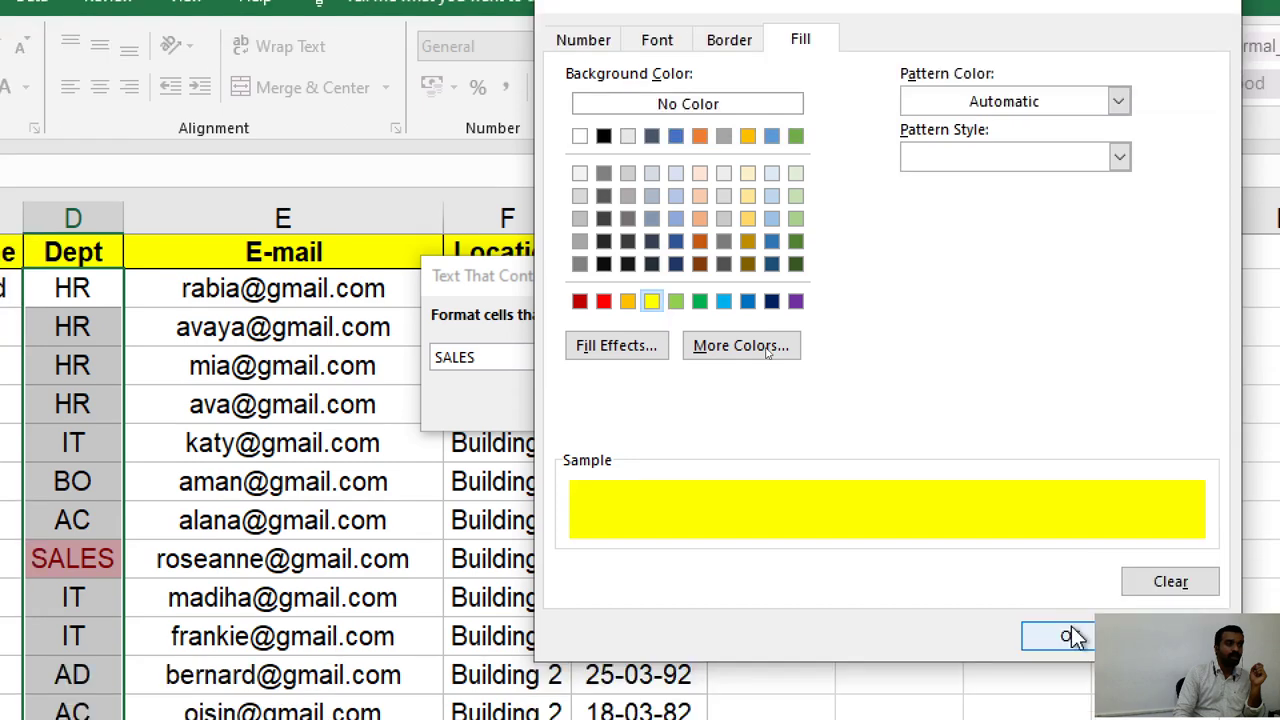
{"action": "left_click", "coordinate": [1068, 632]}
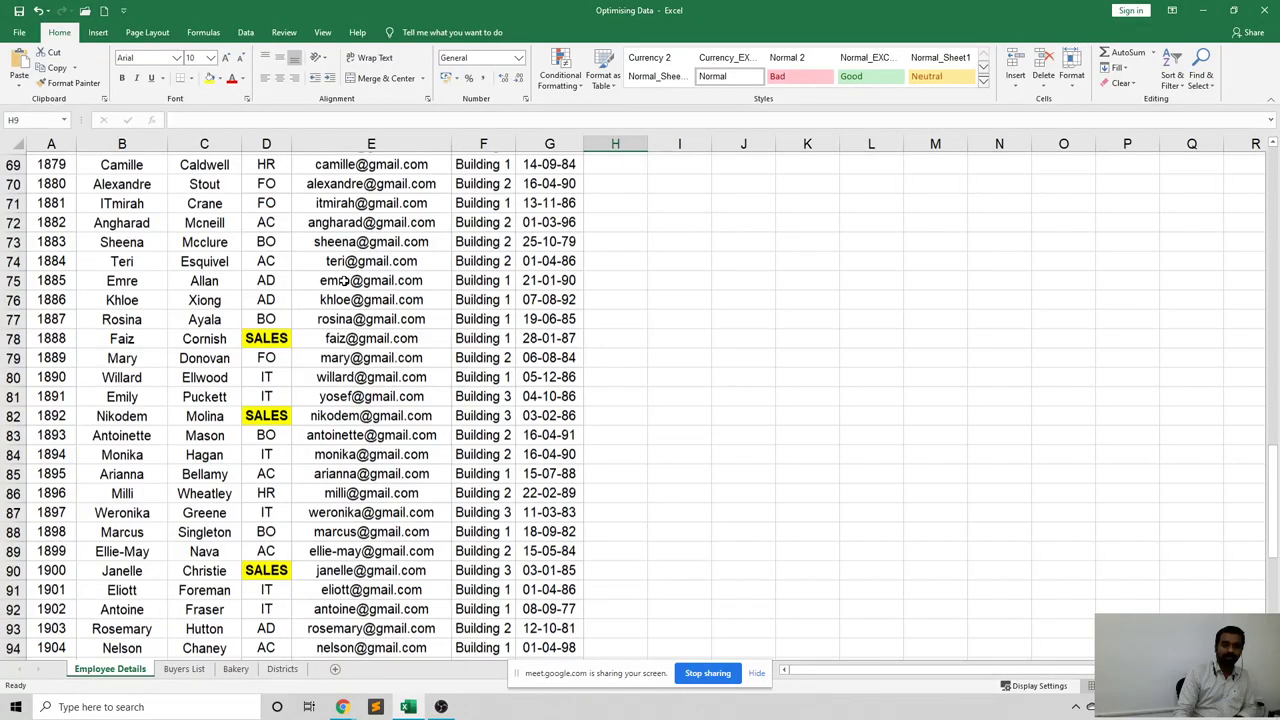
Scroll back to the top and select cell E6 to check the highlighted SALES entries.
{"action": "scroll", "coordinate": [343, 280], "scroll_direction": "up", "scroll_amount": 16}
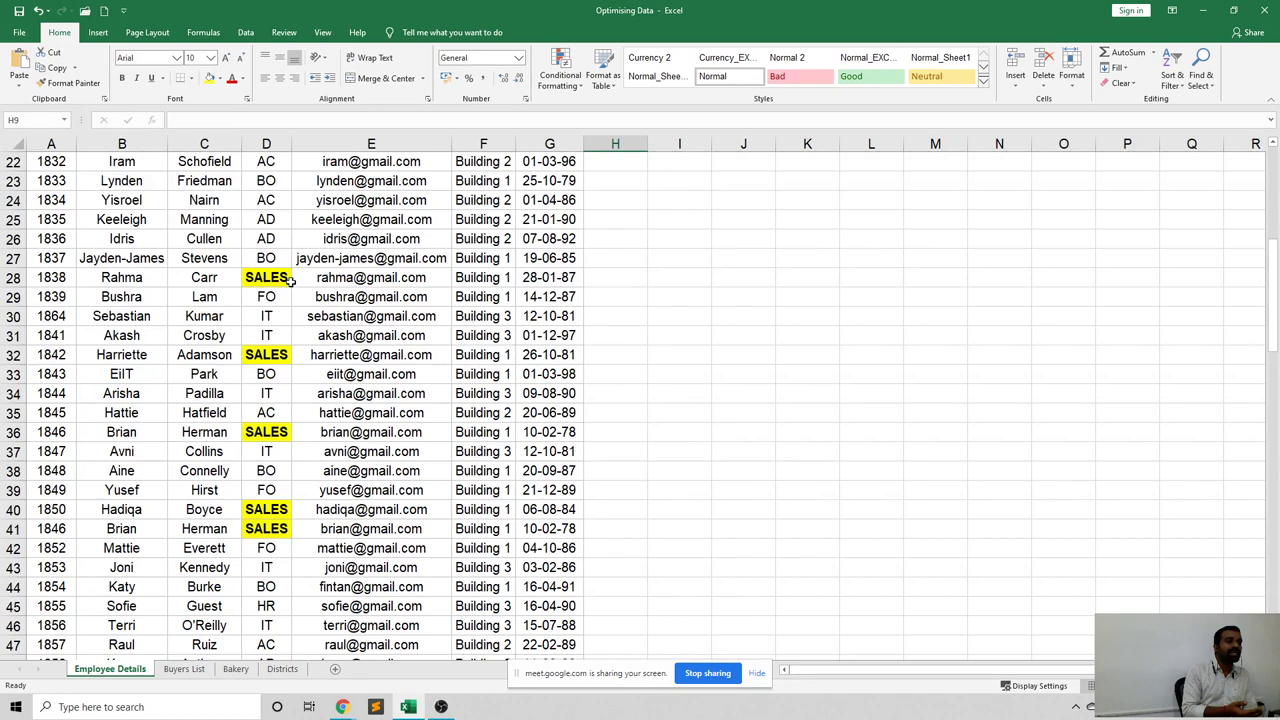
{"action": "scroll", "coordinate": [340, 258], "scroll_direction": "up", "scroll_amount": 7}
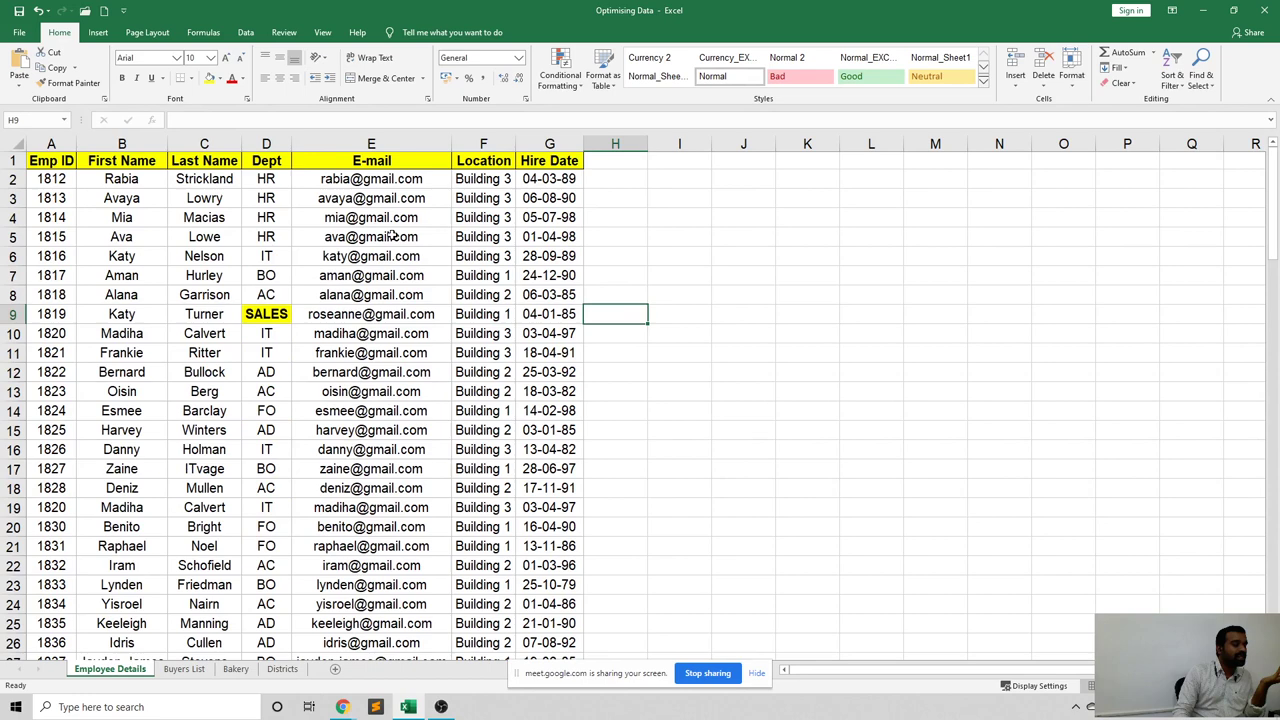
{"action": "left_click", "coordinate": [375, 256]}
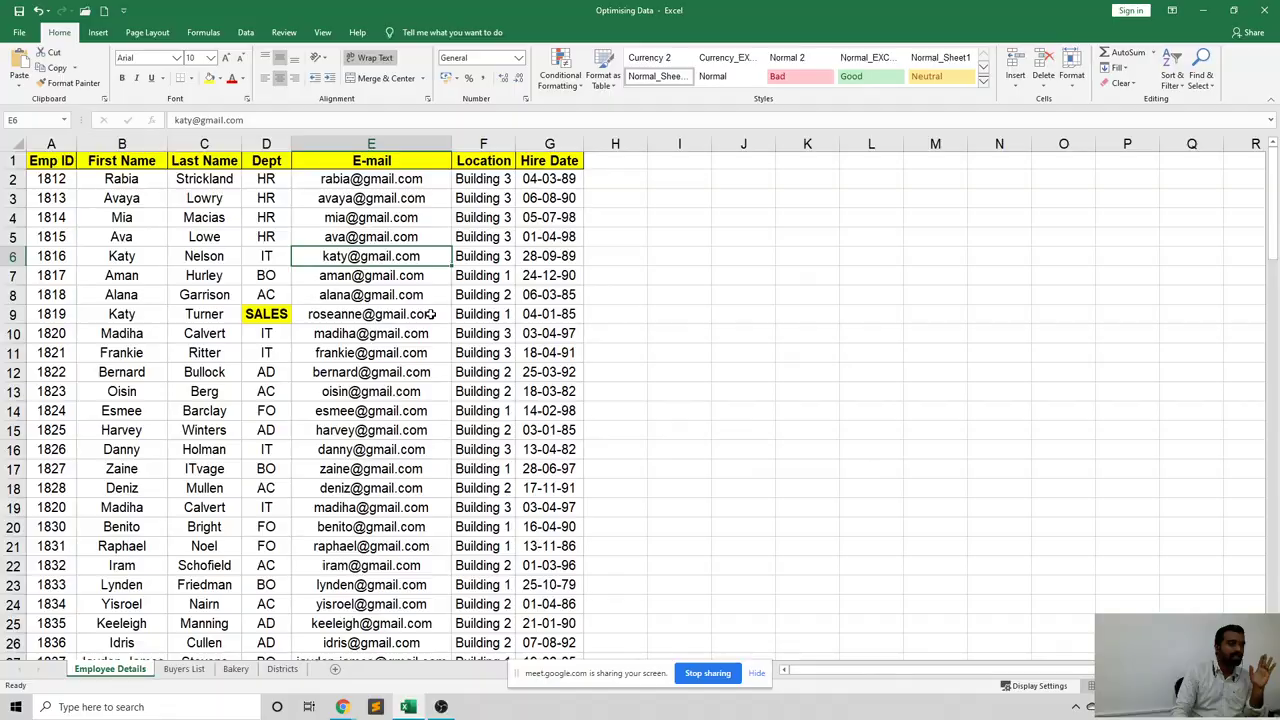
Start a custom Data Sort with Dept as the Sort by column.
{"action": "left_click", "coordinate": [245, 32]}
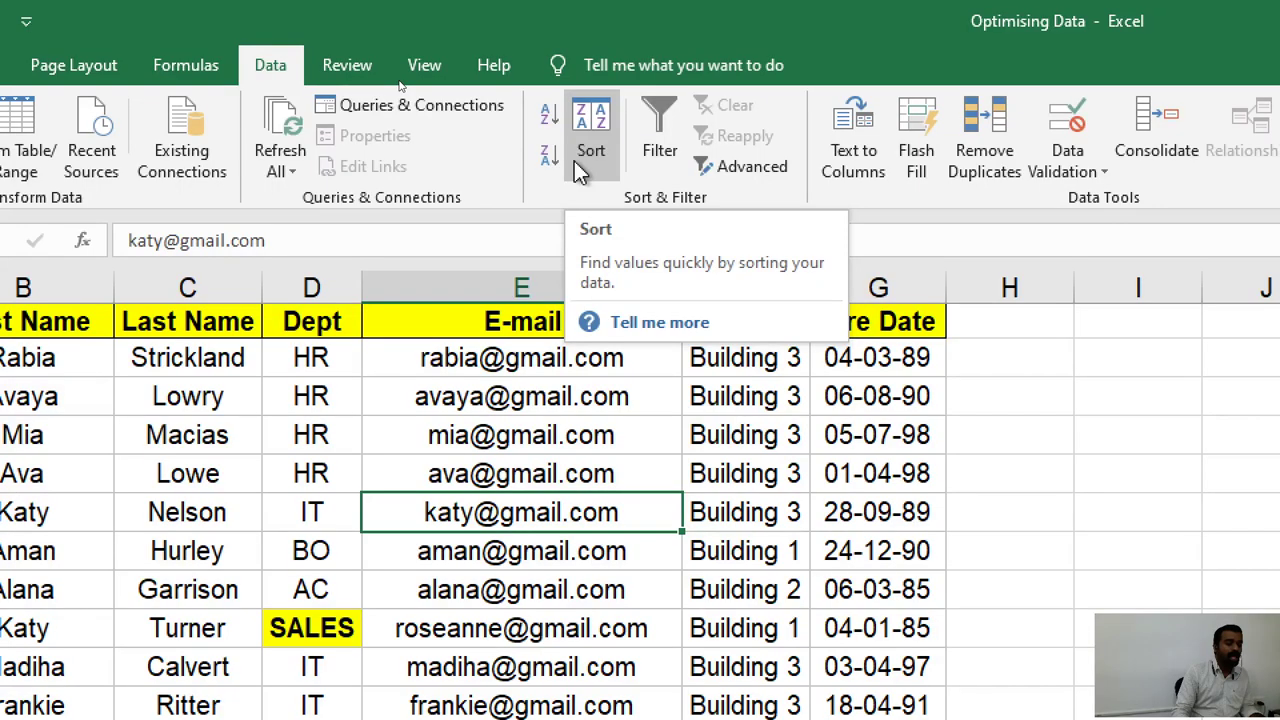
{"action": "left_click", "coordinate": [589, 126]}
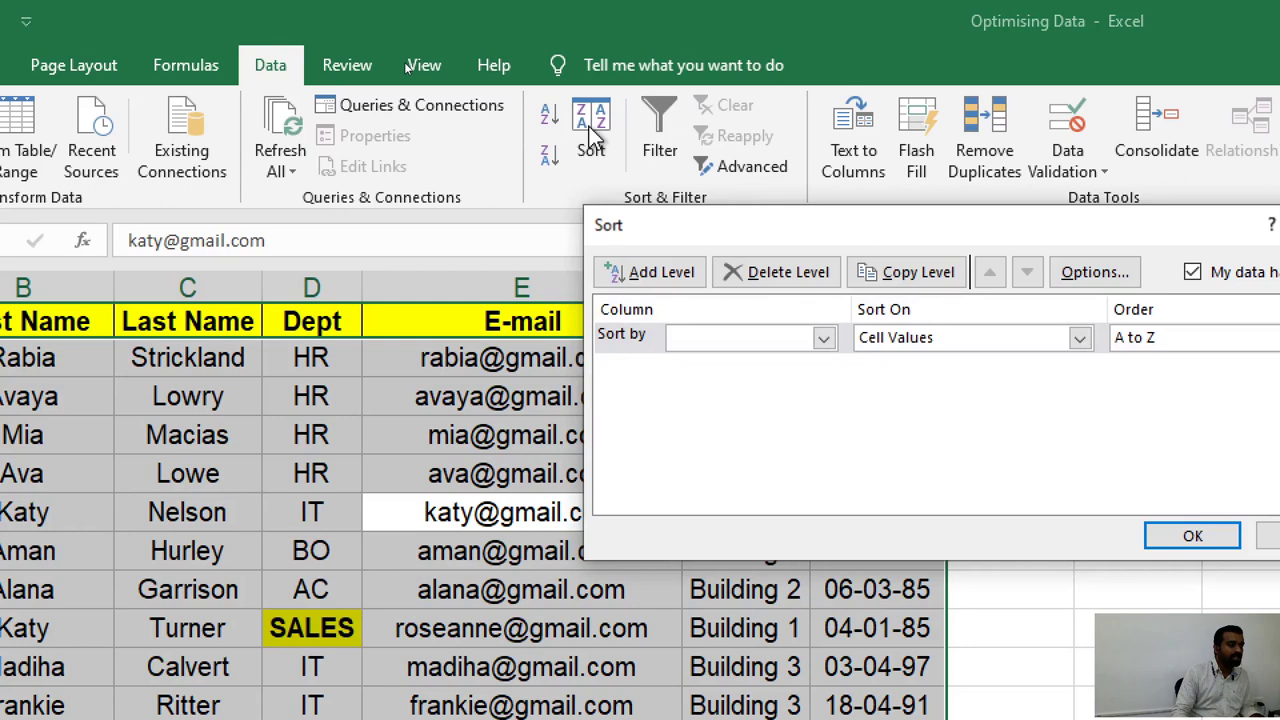
{"action": "left_click_drag", "start_coordinate": [705, 235], "coordinate": [345, 210]}
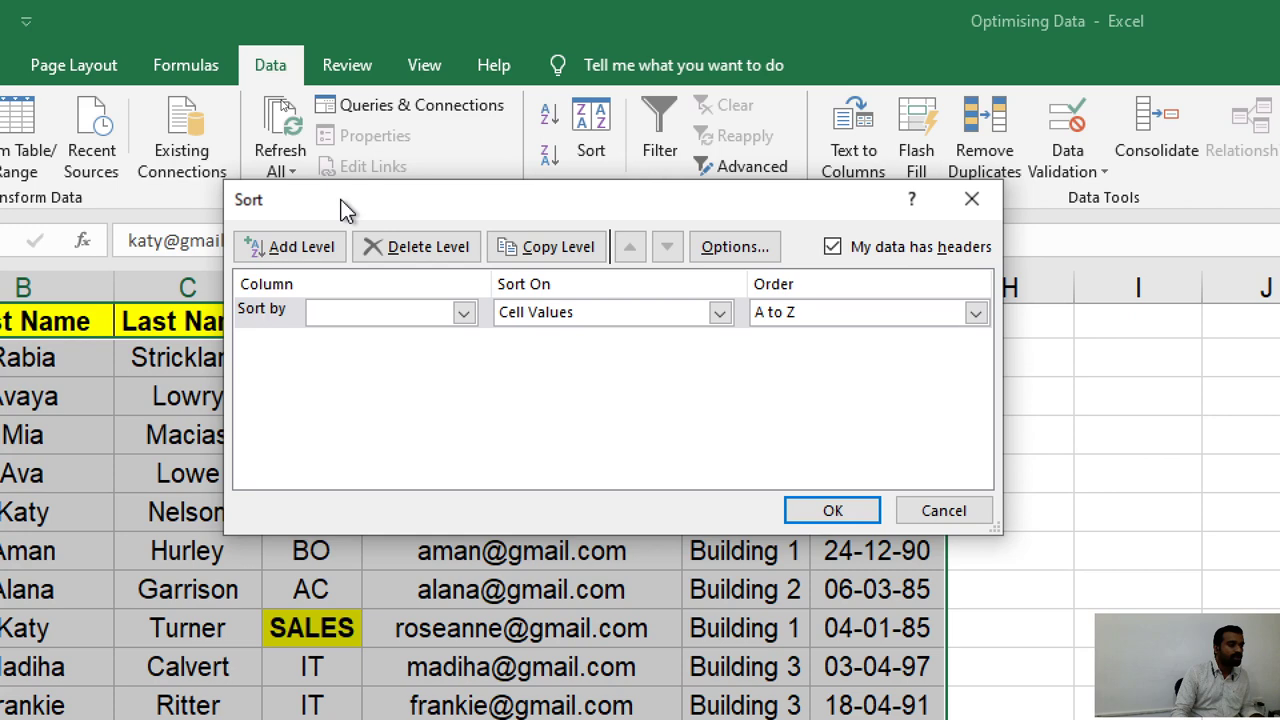
{"action": "left_click_drag", "start_coordinate": [341, 206], "coordinate": [392, 214]}
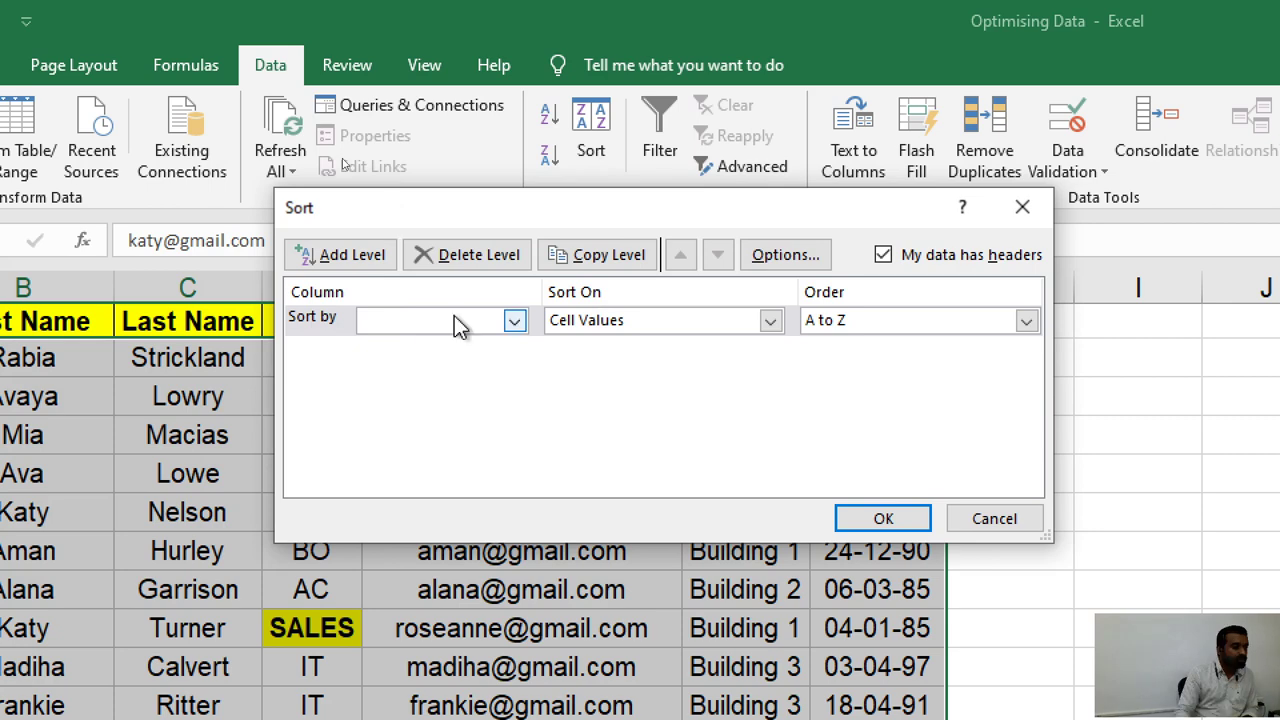
{"action": "left_click", "coordinate": [514, 321]}
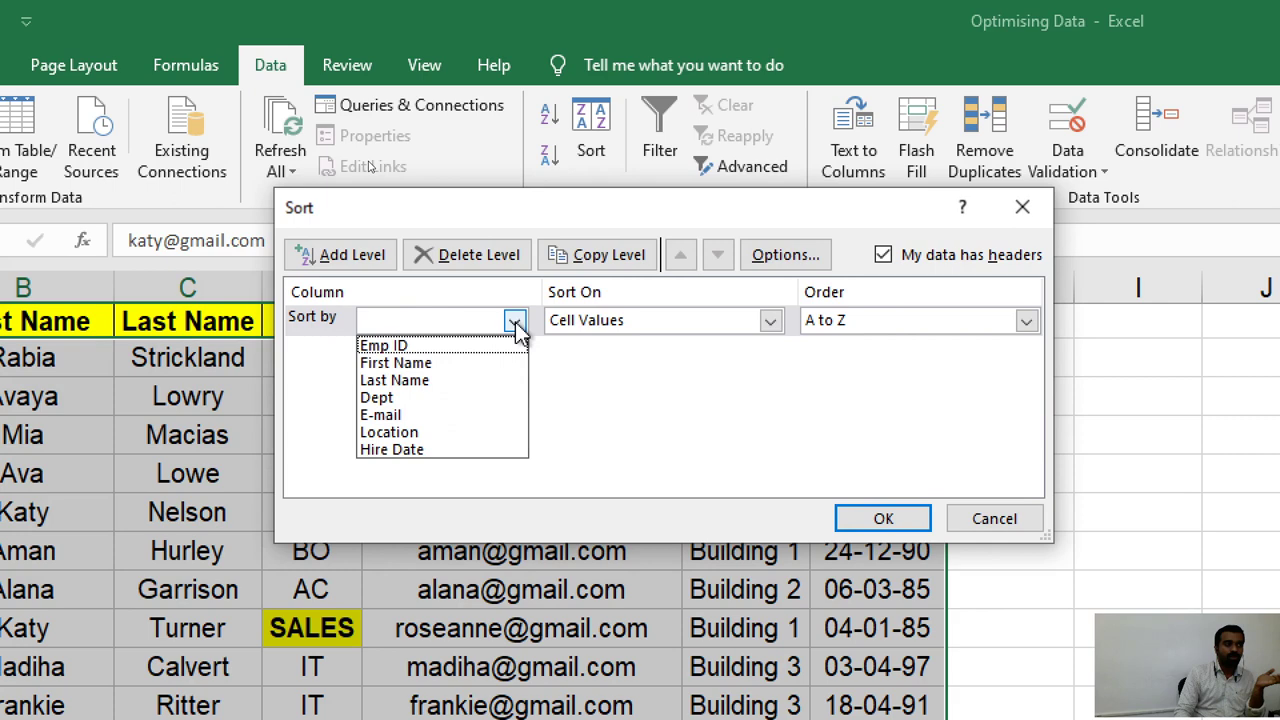
{"action": "left_click", "coordinate": [514, 321]}
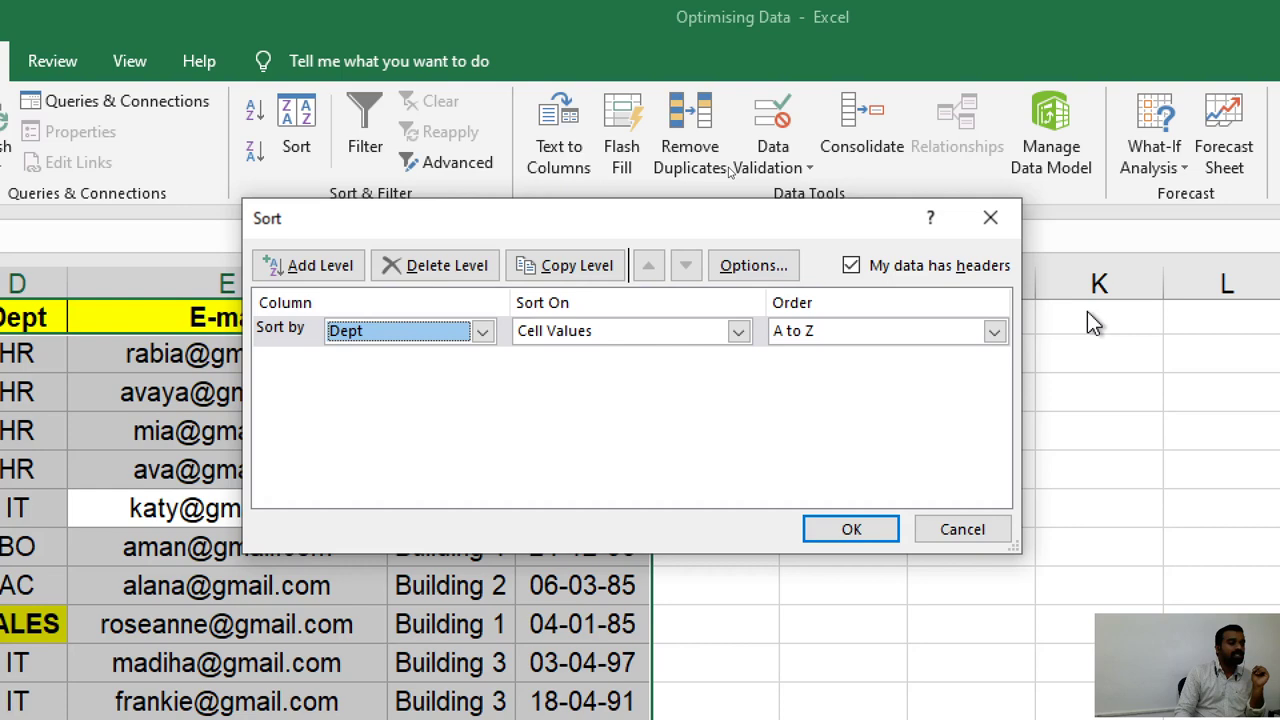
Sort the Dept level by Cell Color, with yellow cells On Top.
{"action": "left_click", "coordinate": [590, 340]}
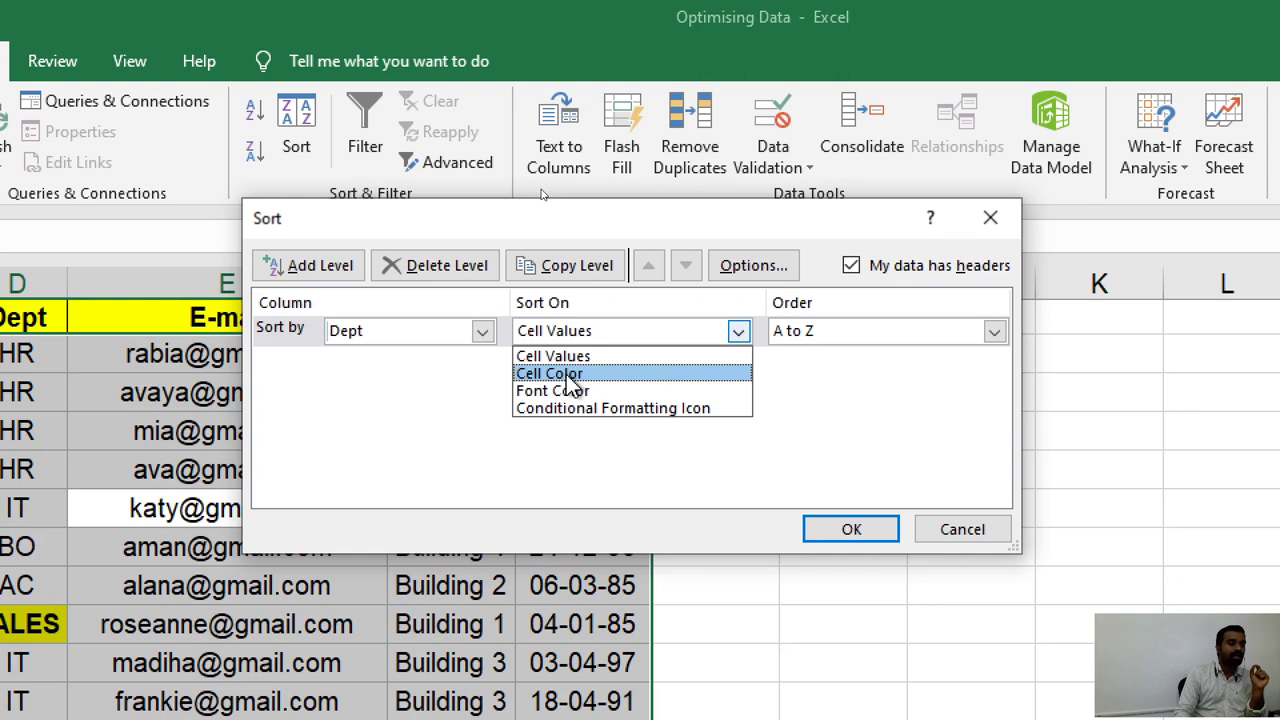
{"action": "left_click", "coordinate": [560, 375]}
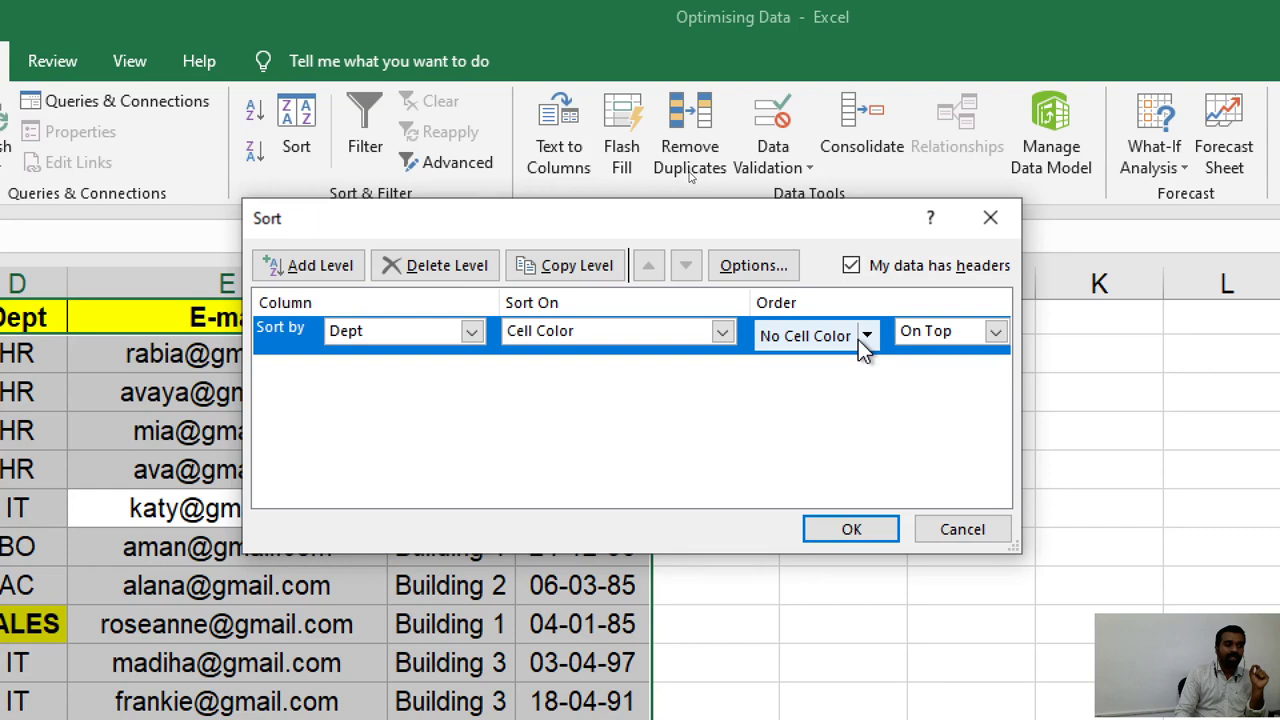
{"action": "left_click", "coordinate": [995, 331]}
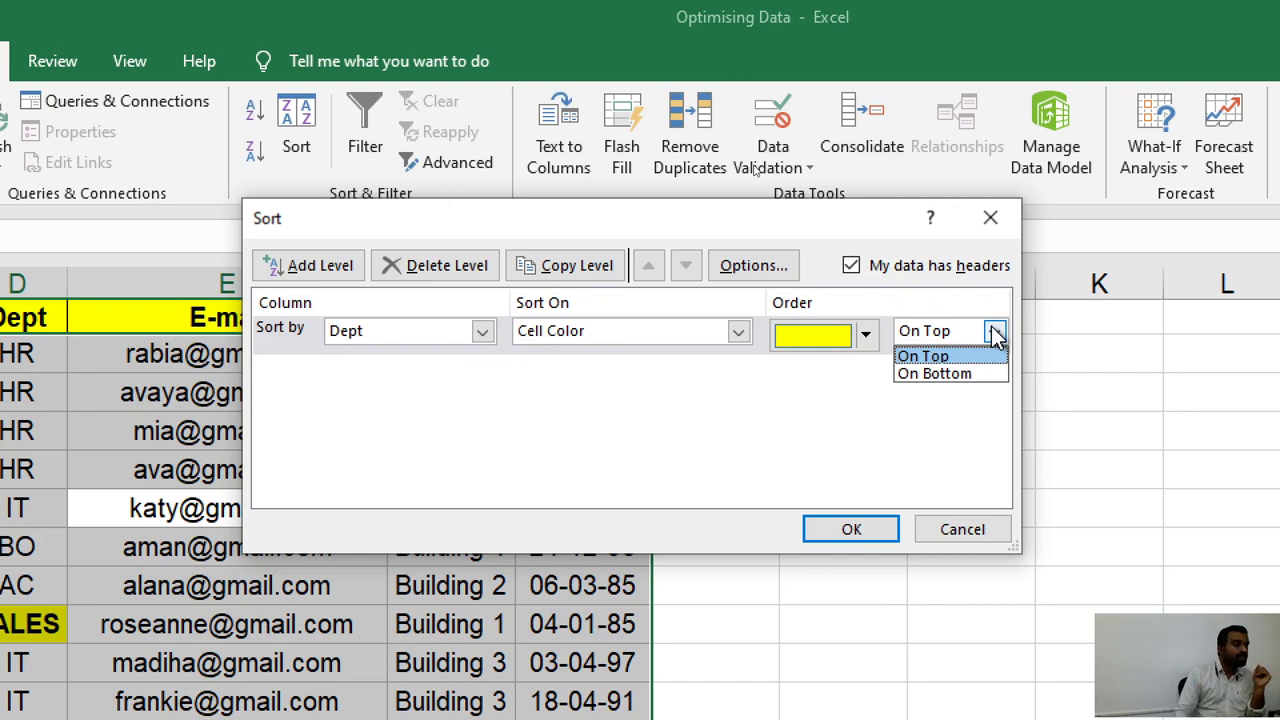
{"action": "left_click", "coordinate": [927, 358]}
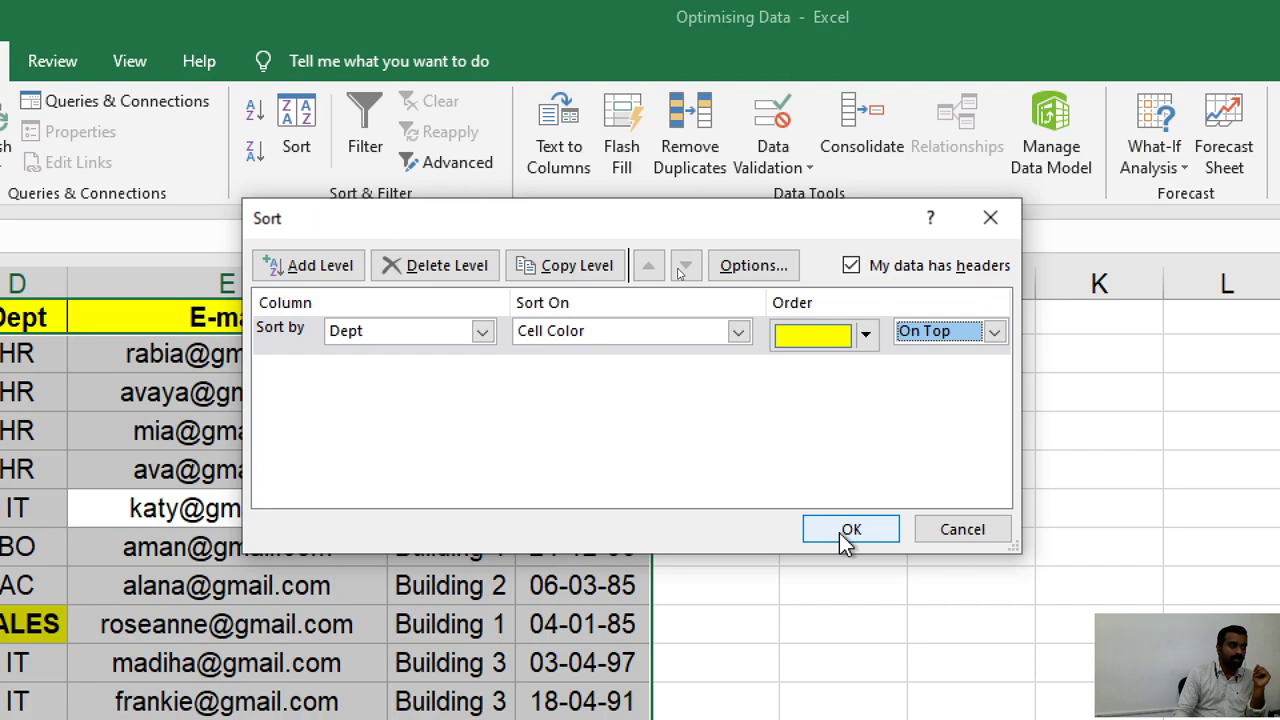
Apply the yellow cell-colour sort to the employee data, then switch to the Buyers List sheet.
{"action": "left_click", "coordinate": [839, 533]}
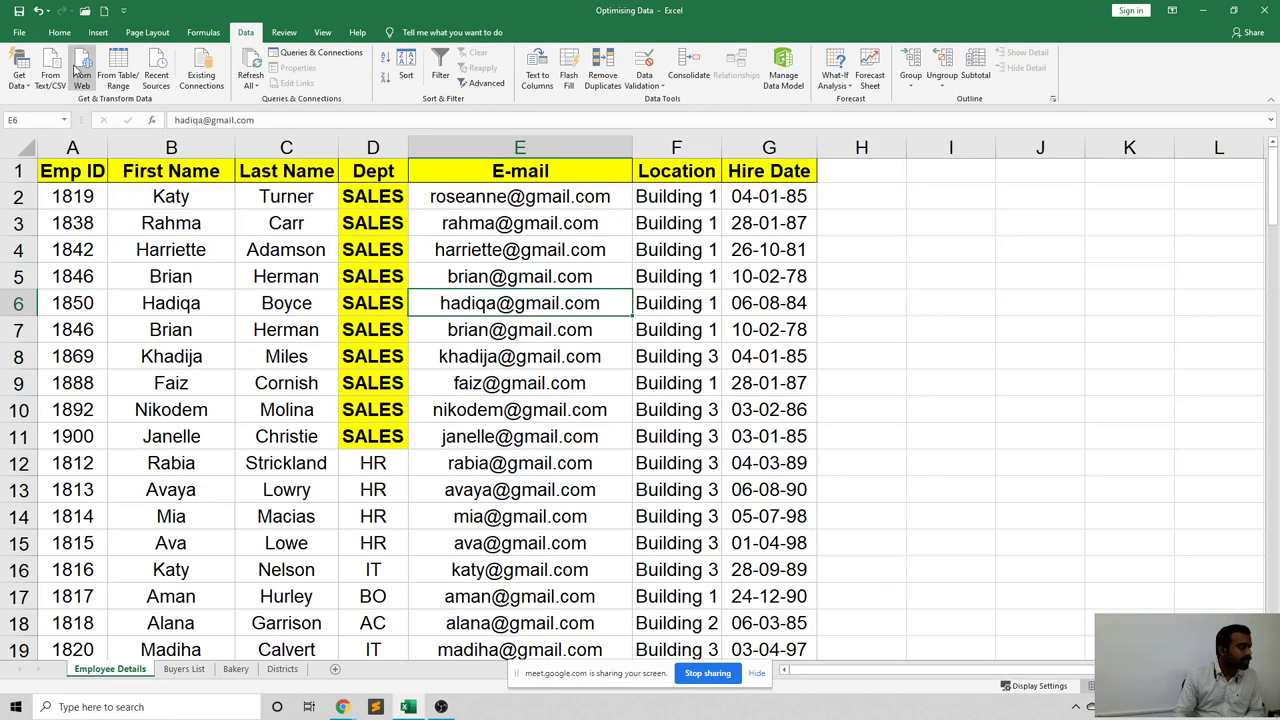
{"action": "left_click", "coordinate": [59, 33]}
{"action": "key", "text": "Down"}
{"action": "key", "text": "Down"}
{"action": "key", "text": "Down"}
{"action": "key", "text": "Down"}
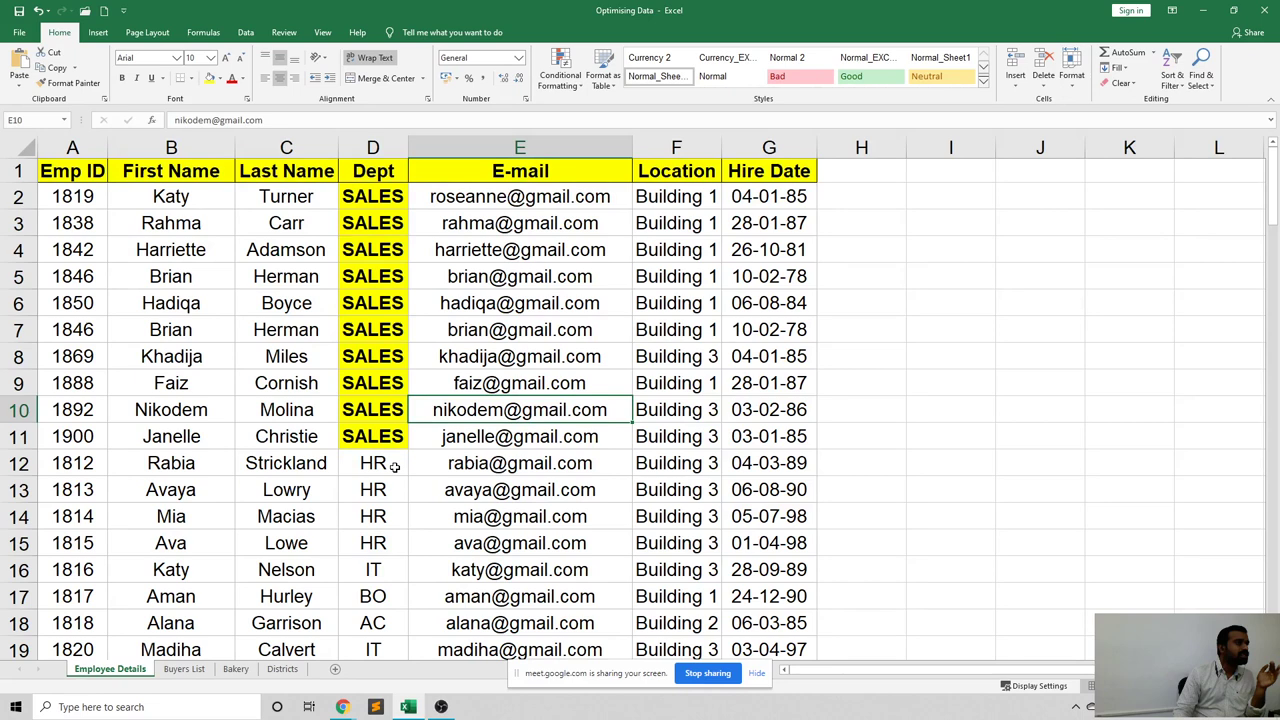
{"action": "left_click", "coordinate": [184, 669]}
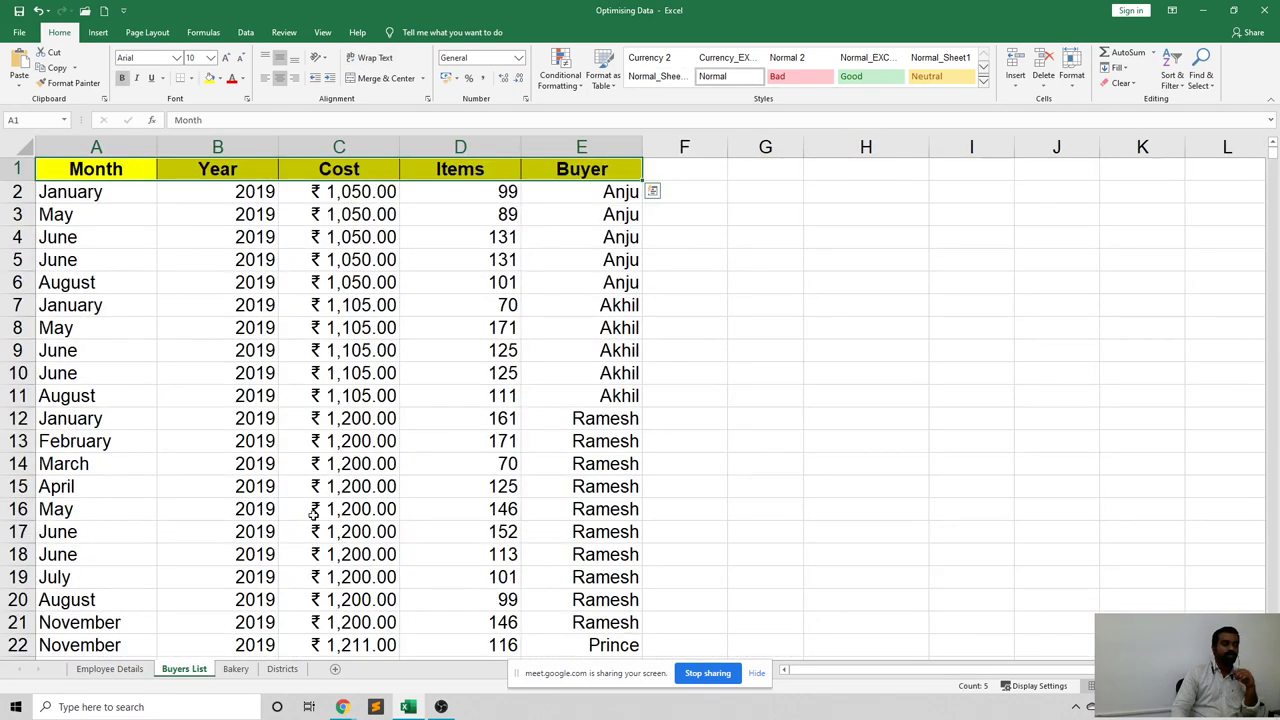
Select the Cost values C2:C41, hide the sharing bar, and open Quick Analysis with Ctrl+Q.
{"action": "left_click", "coordinate": [339, 327]}
{"action": "scroll", "coordinate": [357, 366], "scroll_direction": "down", "scroll_amount": 1}
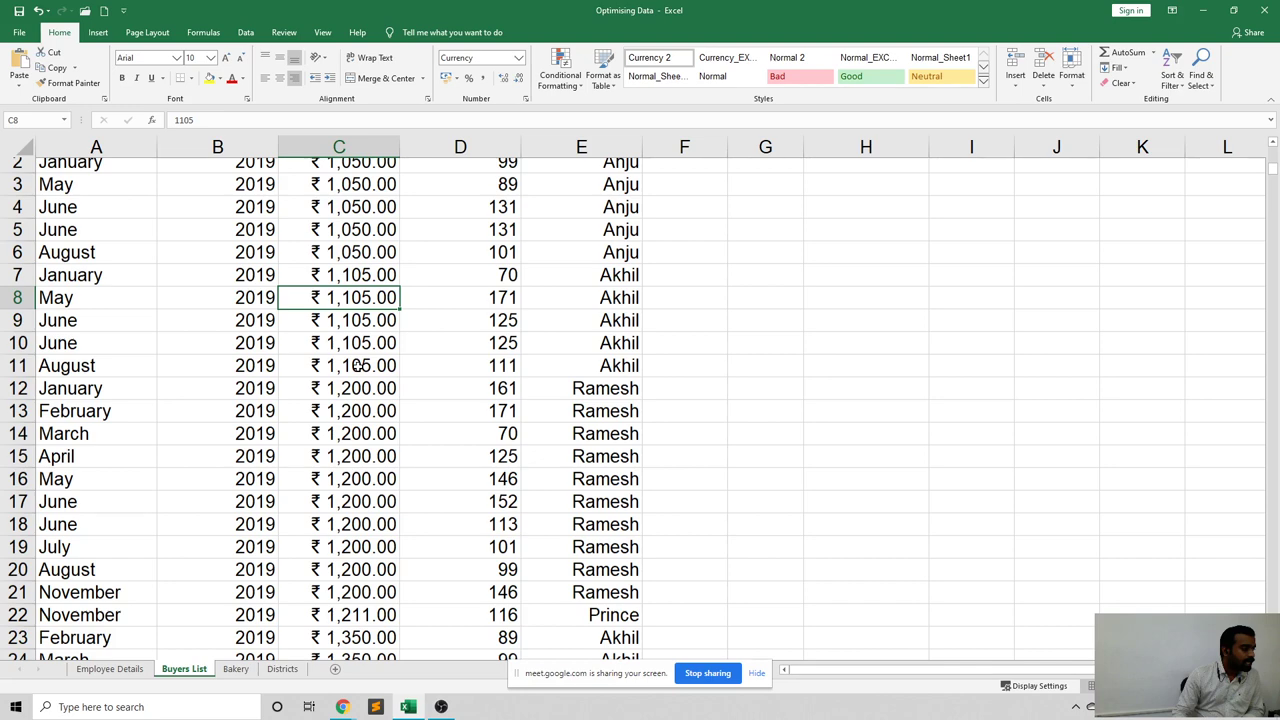
{"action": "left_click_drag", "start_coordinate": [339, 163], "coordinate": [338, 580]}
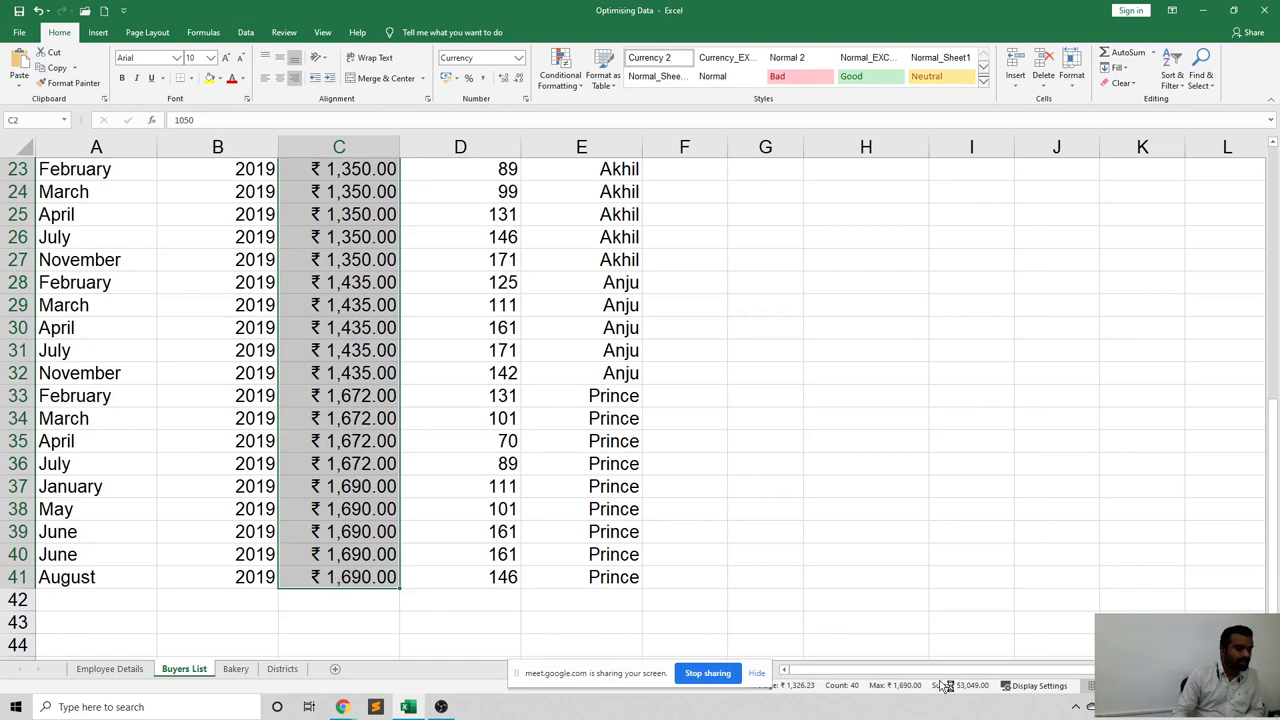
{"action": "left_click", "coordinate": [758, 672]}
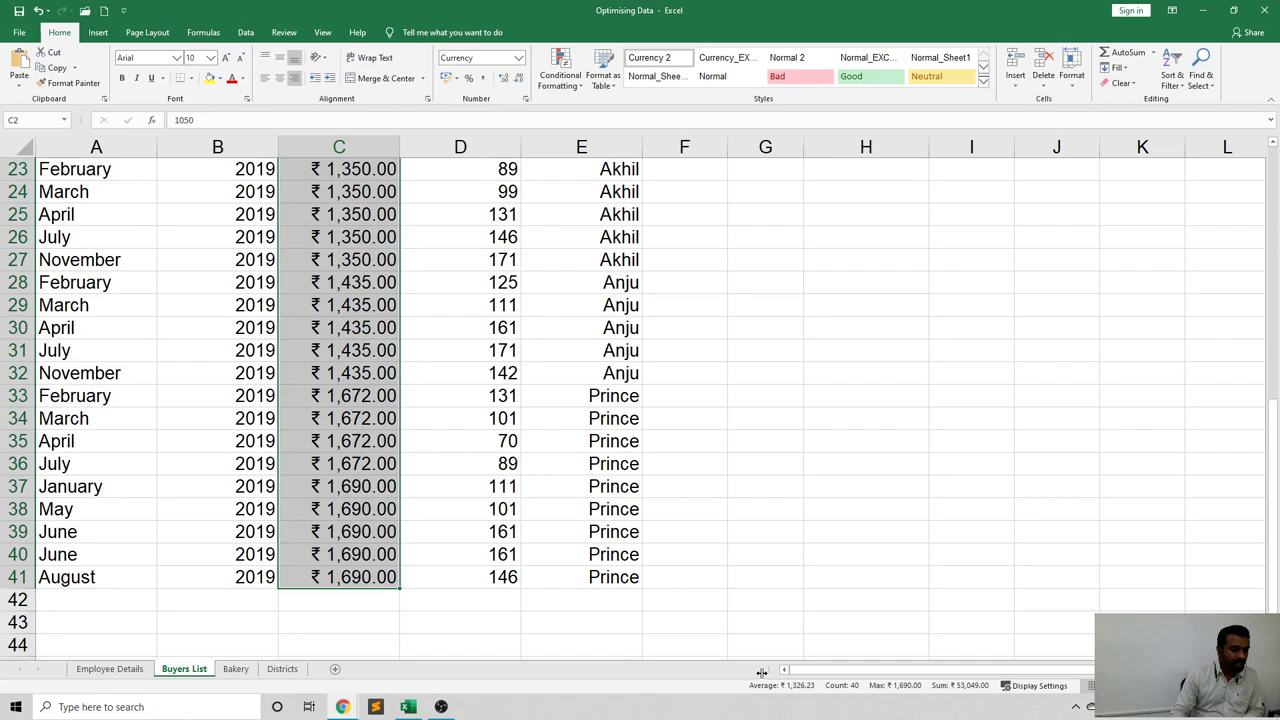
{"action": "key", "text": "ctrl+q"}
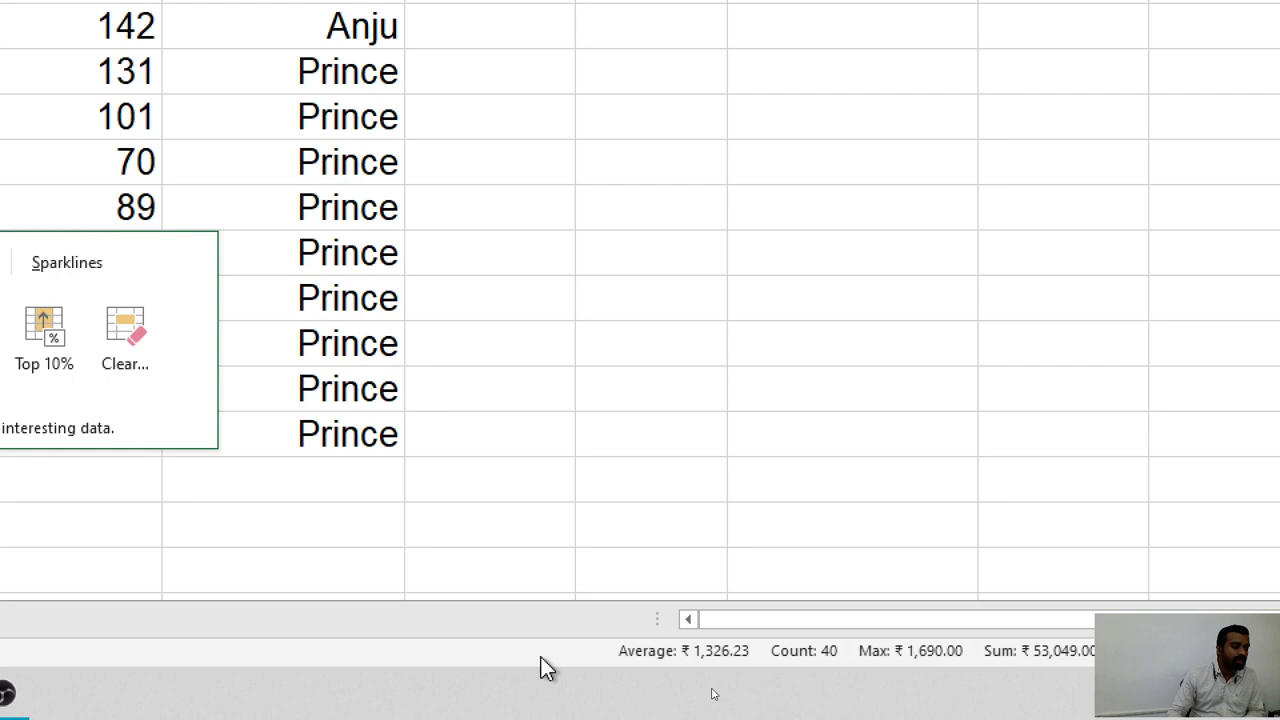
Add Minimum to the status bar summary for the selected Cost values.
{"action": "right_click", "coordinate": [541, 660]}
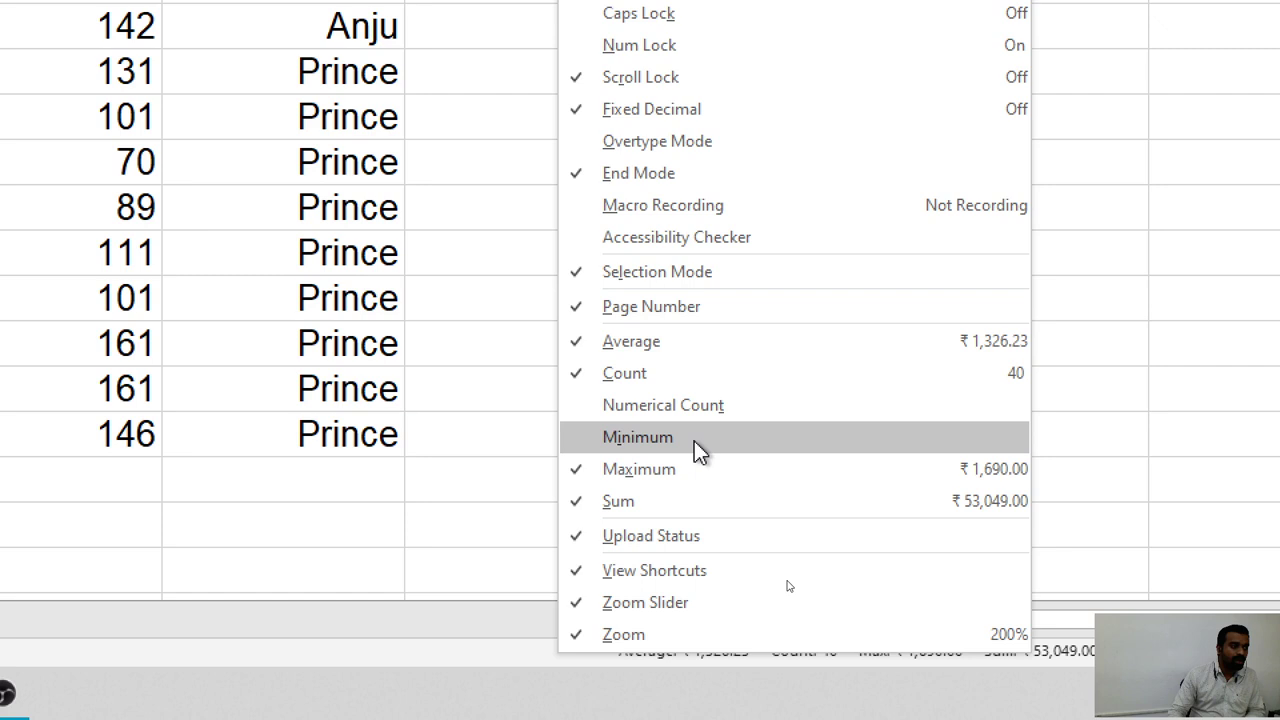
{"action": "left_click", "coordinate": [694, 441]}
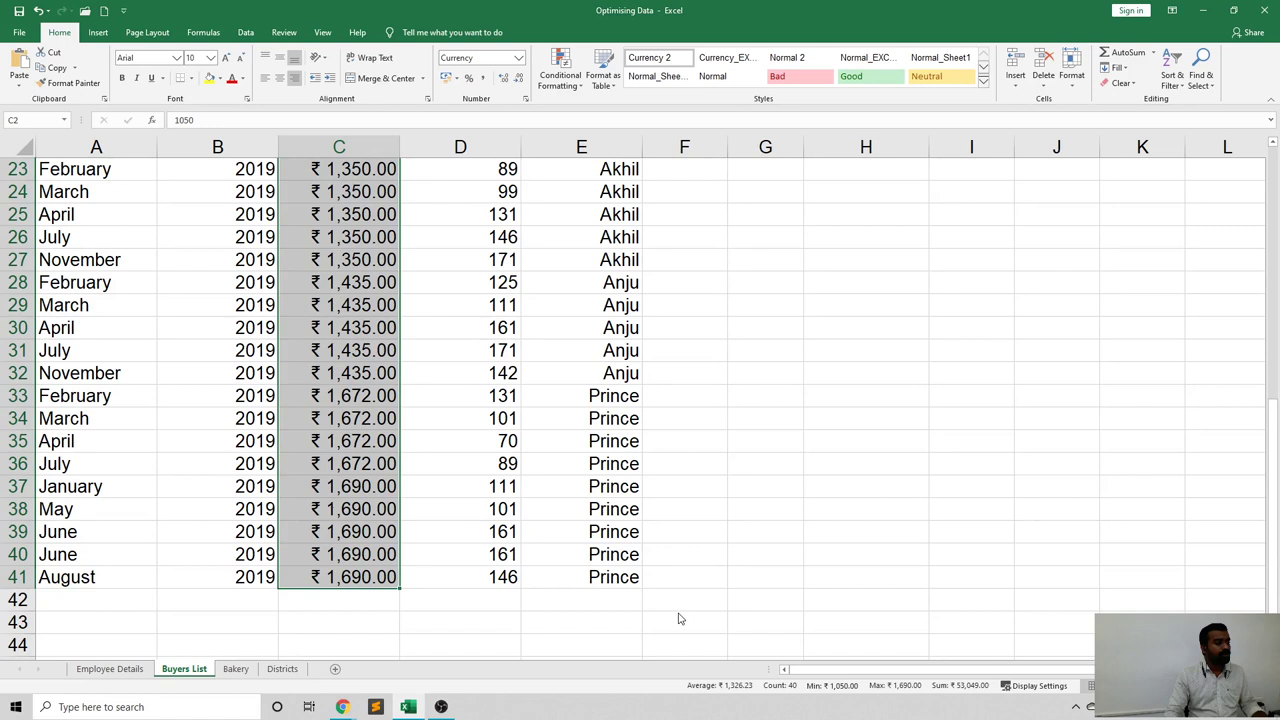
{"action": "scroll", "coordinate": [528, 389], "scroll_direction": "up", "scroll_amount": 7}
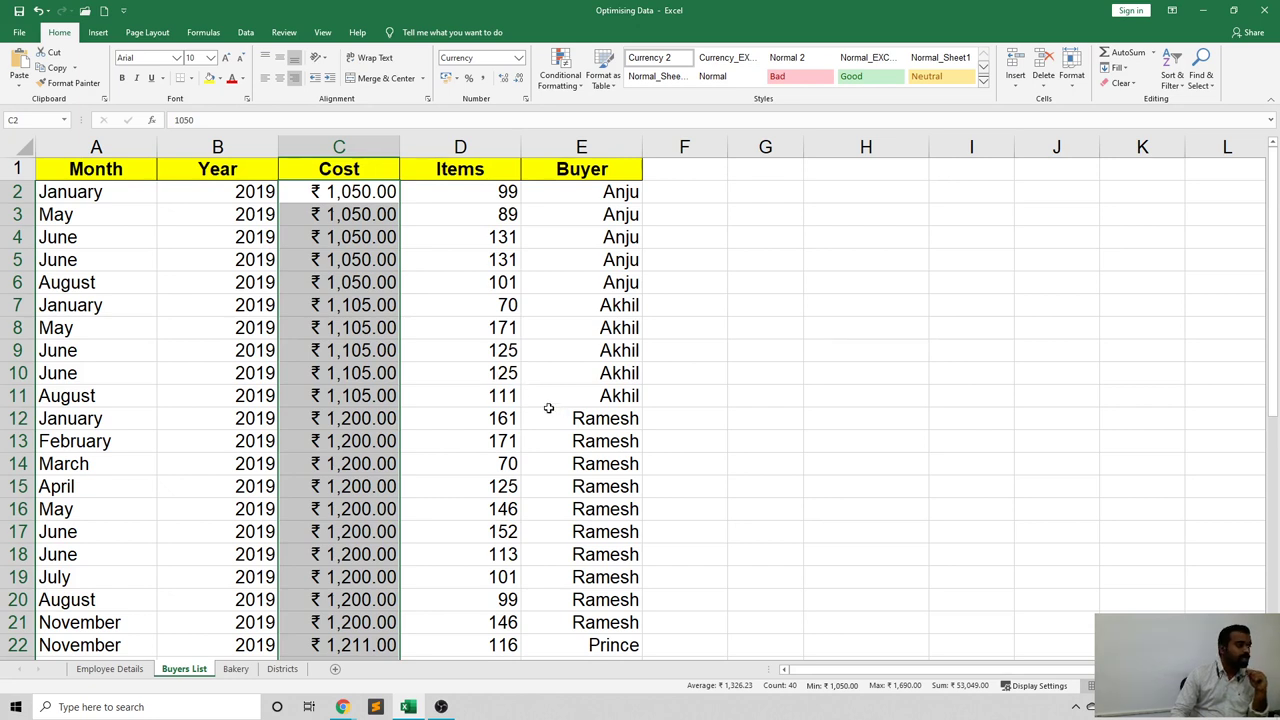
Reselect the Cost values from C2 down to C41 as one block.
{"action": "left_click", "coordinate": [548, 408]}
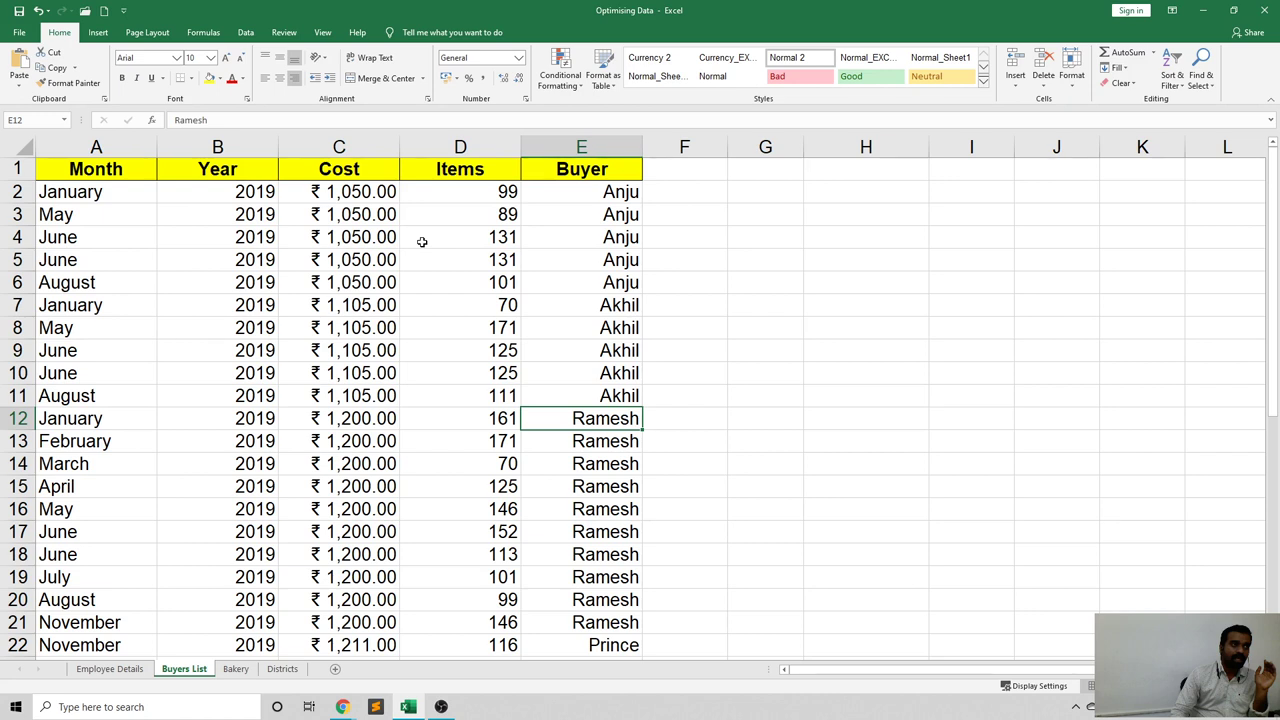
{"action": "left_click", "coordinate": [340, 191]}
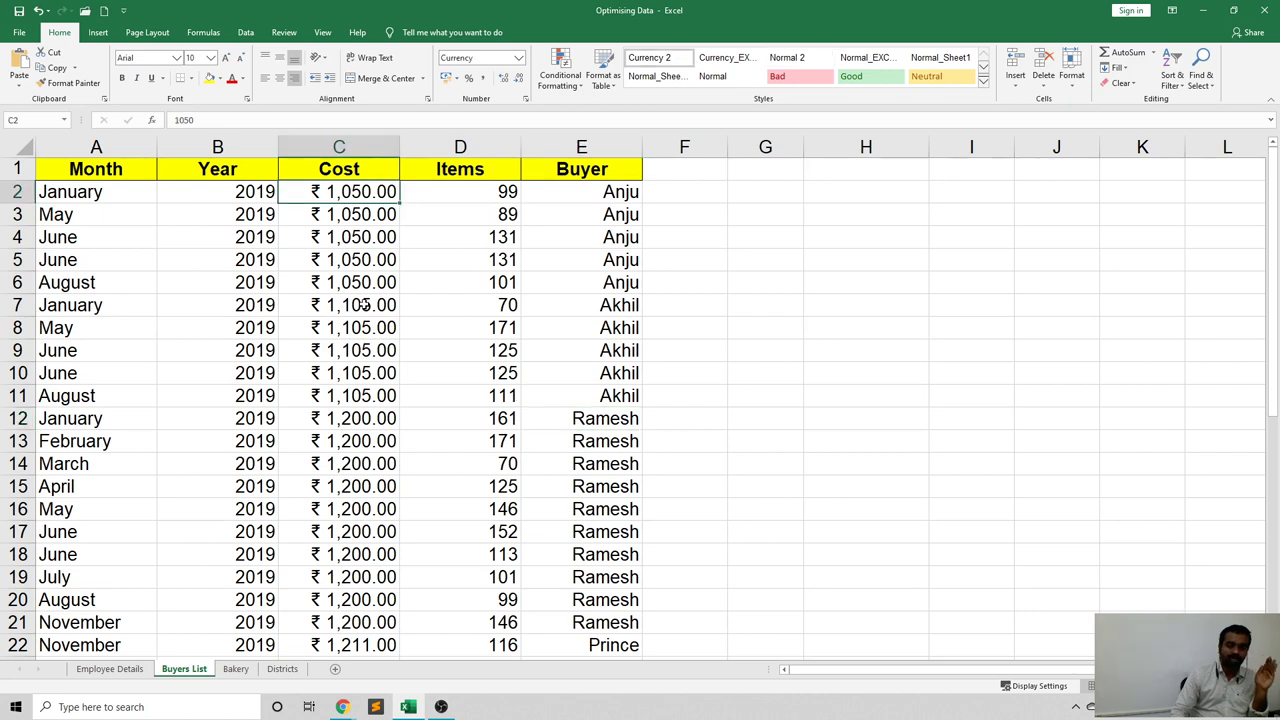
{"action": "left_click_drag", "start_coordinate": [340, 191], "coordinate": [362, 700]}
{"action": "scroll", "coordinate": [477, 466], "scroll_direction": "up", "scroll_amount": 7}
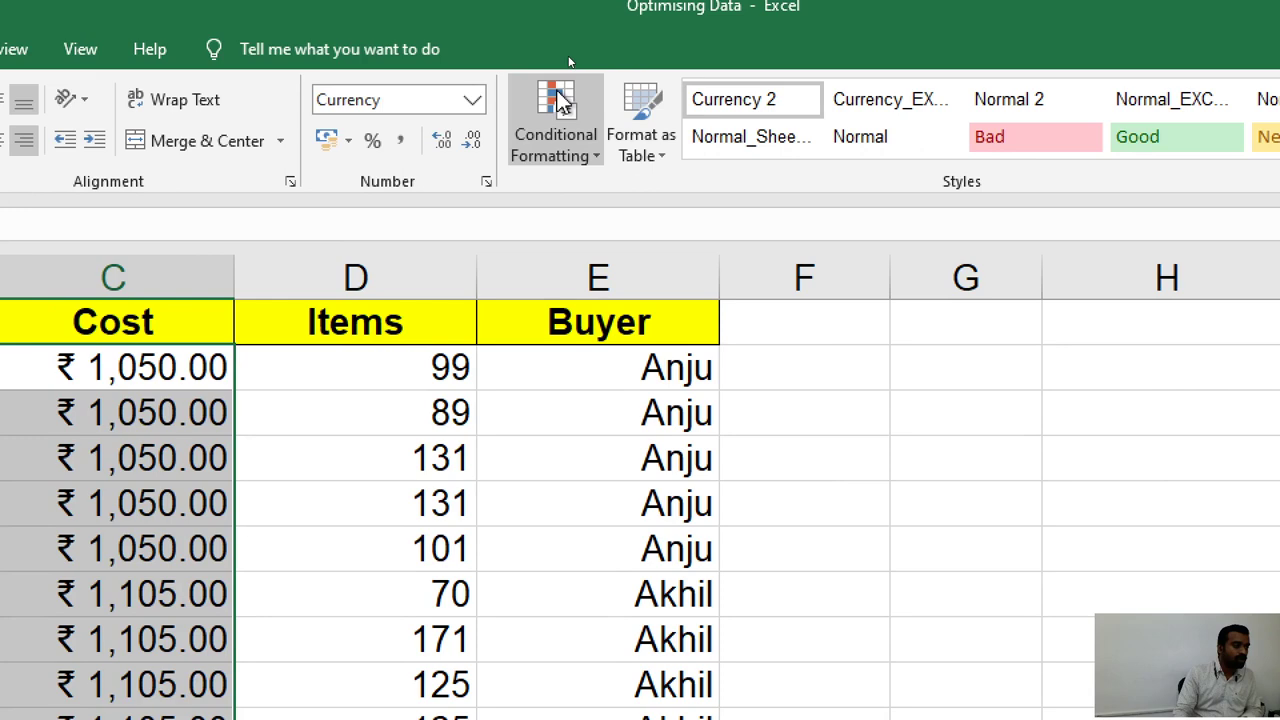
Start a Greater Than highlight rule for the Cost values from Conditional Formatting.
{"action": "left_click", "coordinate": [591, 150]}
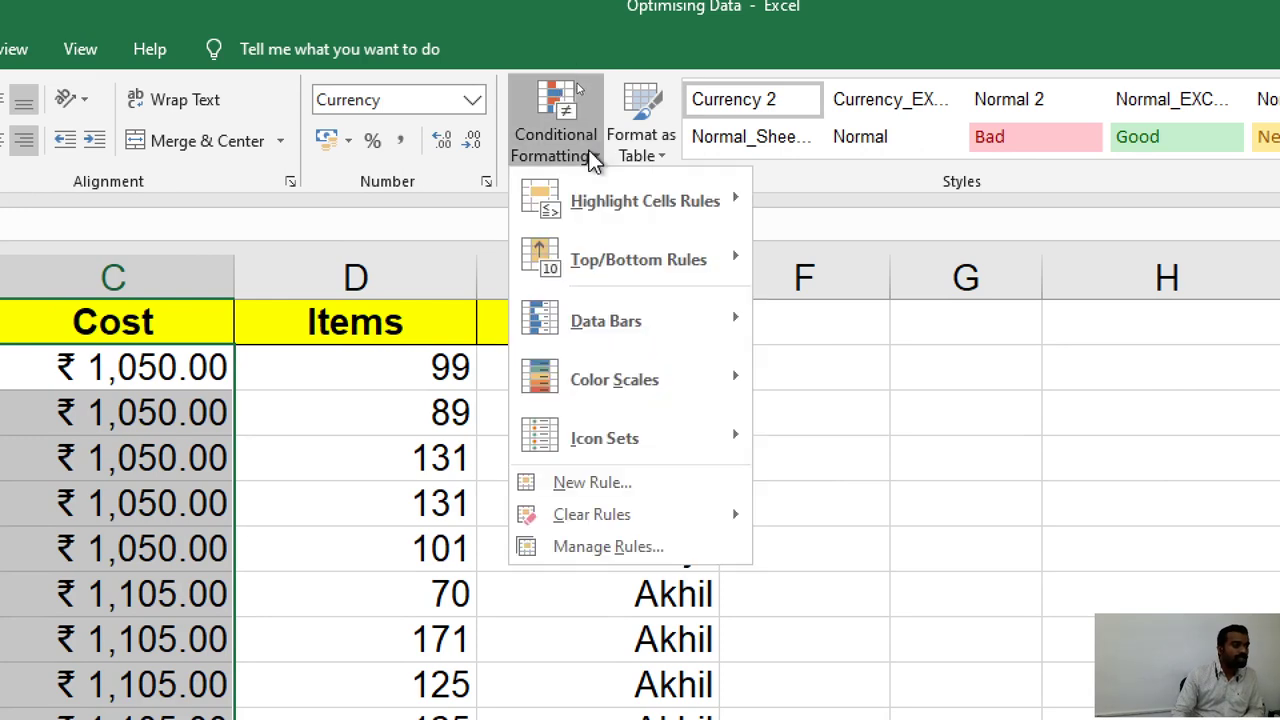
{"action": "mouse_move", "coordinate": [589, 193]}
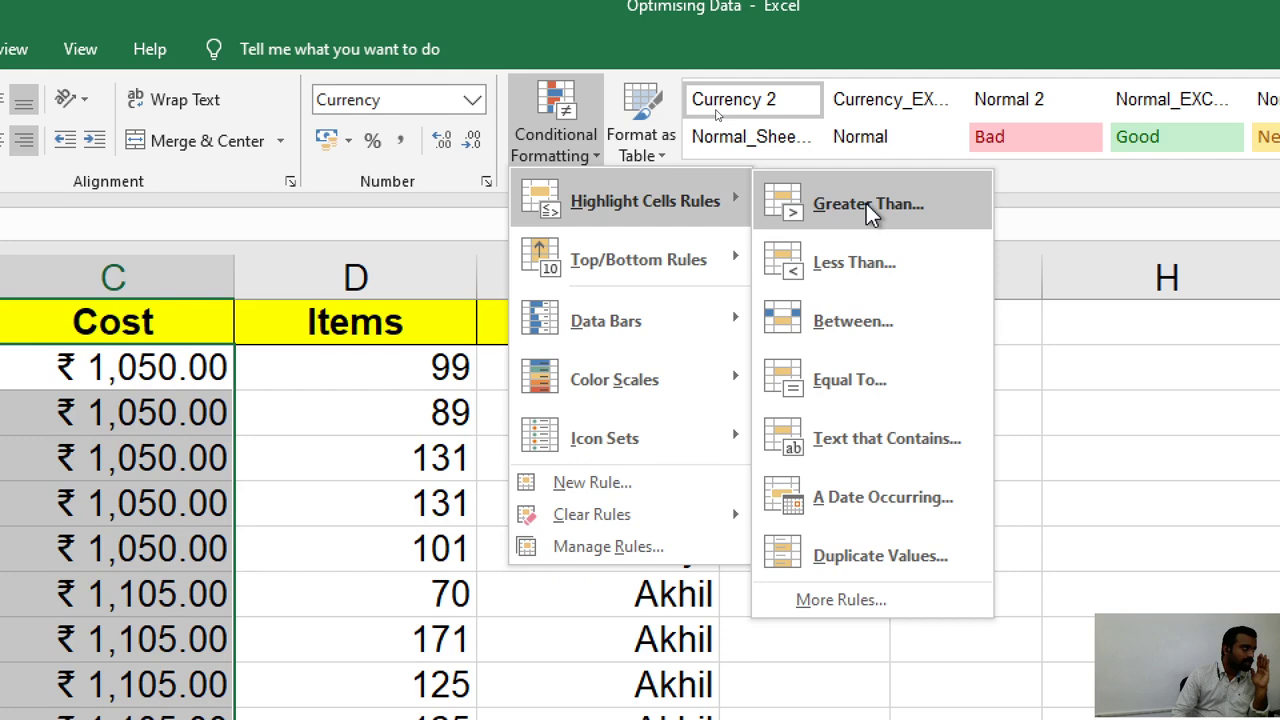
{"action": "left_click", "coordinate": [866, 203]}
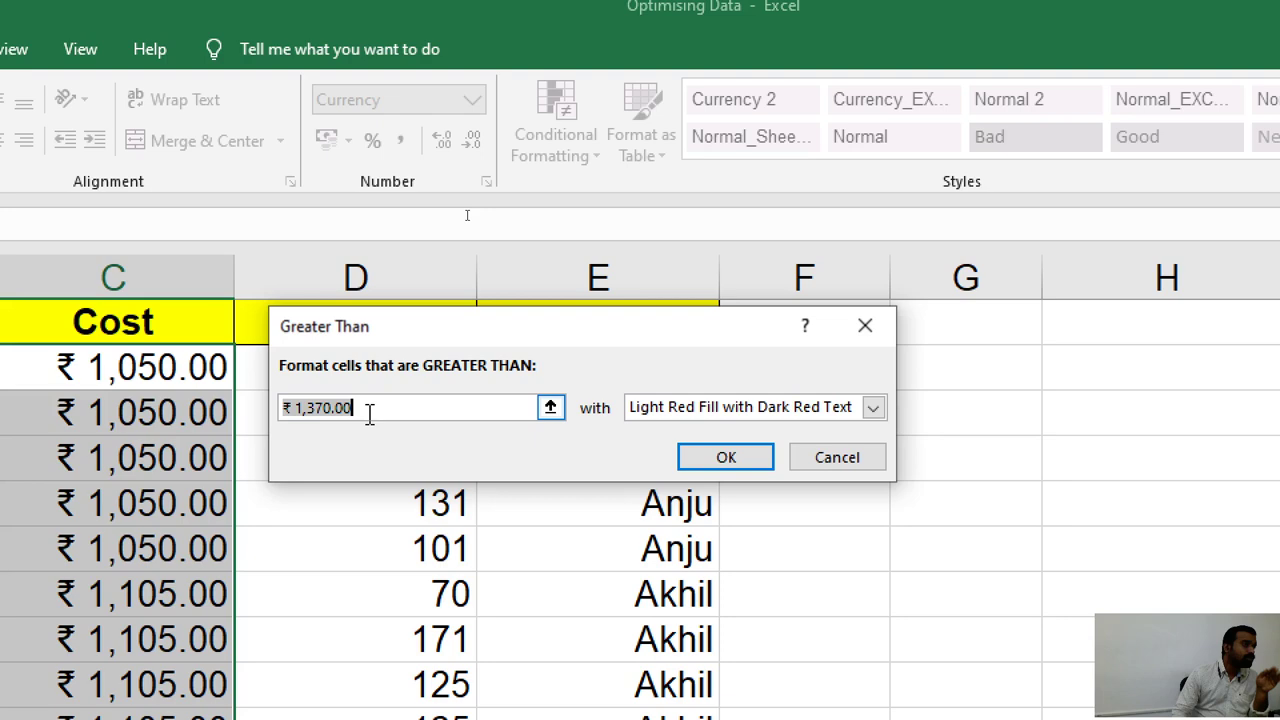
Change the Greater Than threshold to 1,300 and choose Custom Format for matching cells.
{"action": "left_click", "coordinate": [373, 411]}
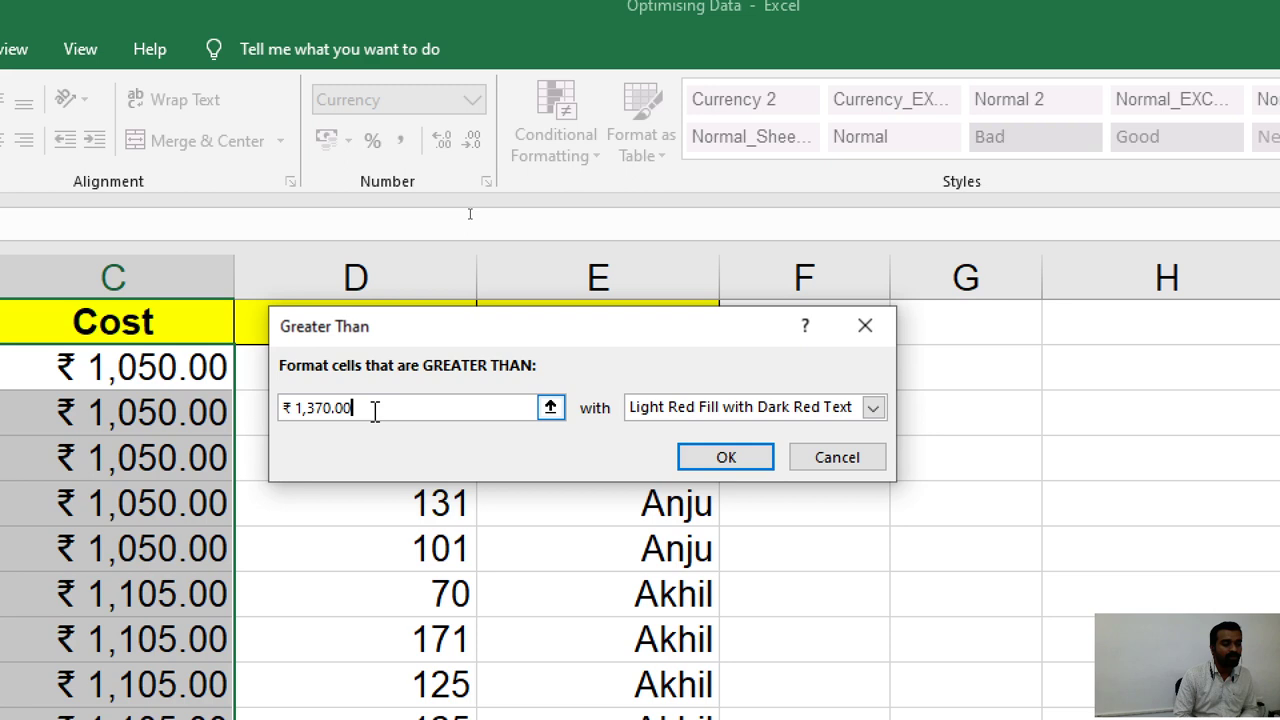
{"action": "key", "text": "BackSpace"}
{"action": "key", "text": "BackSpace"}
{"action": "key", "text": "BackSpace"}
{"action": "key", "text": "BackSpace"}
{"action": "key", "text": "BackSpace"}
{"action": "type", "text": "00"}
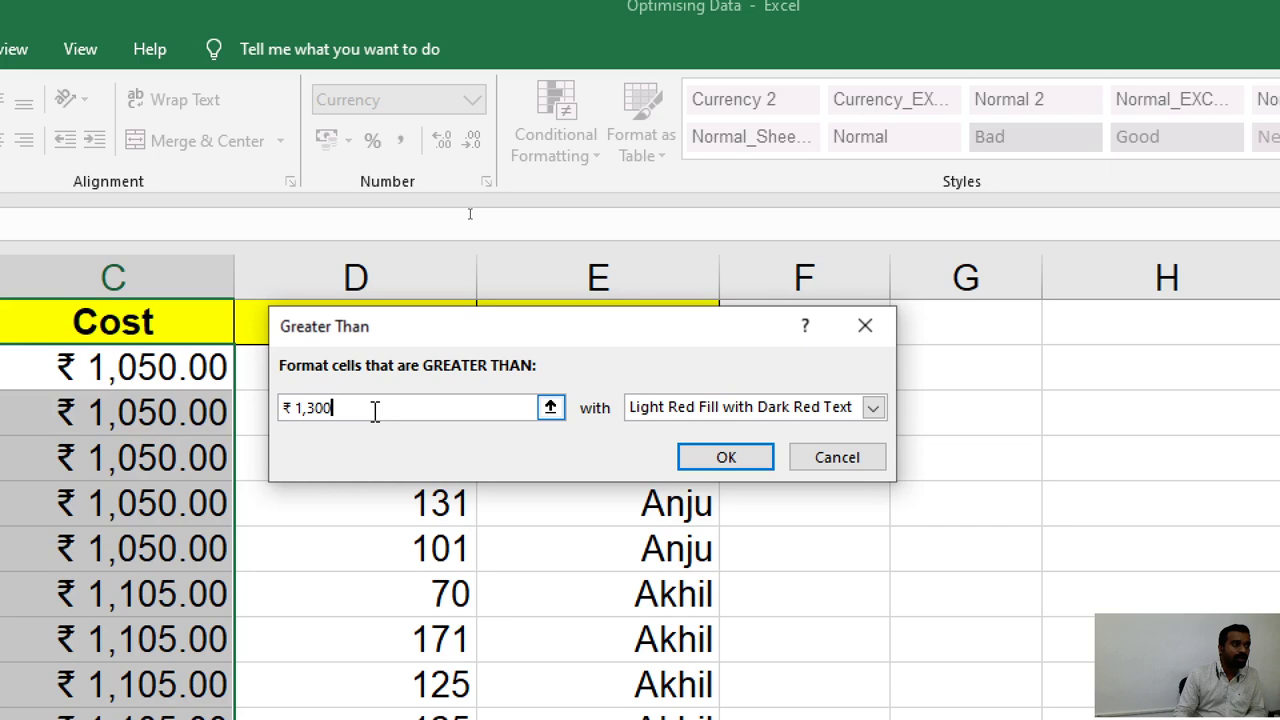
{"action": "left_click", "coordinate": [490, 70]}
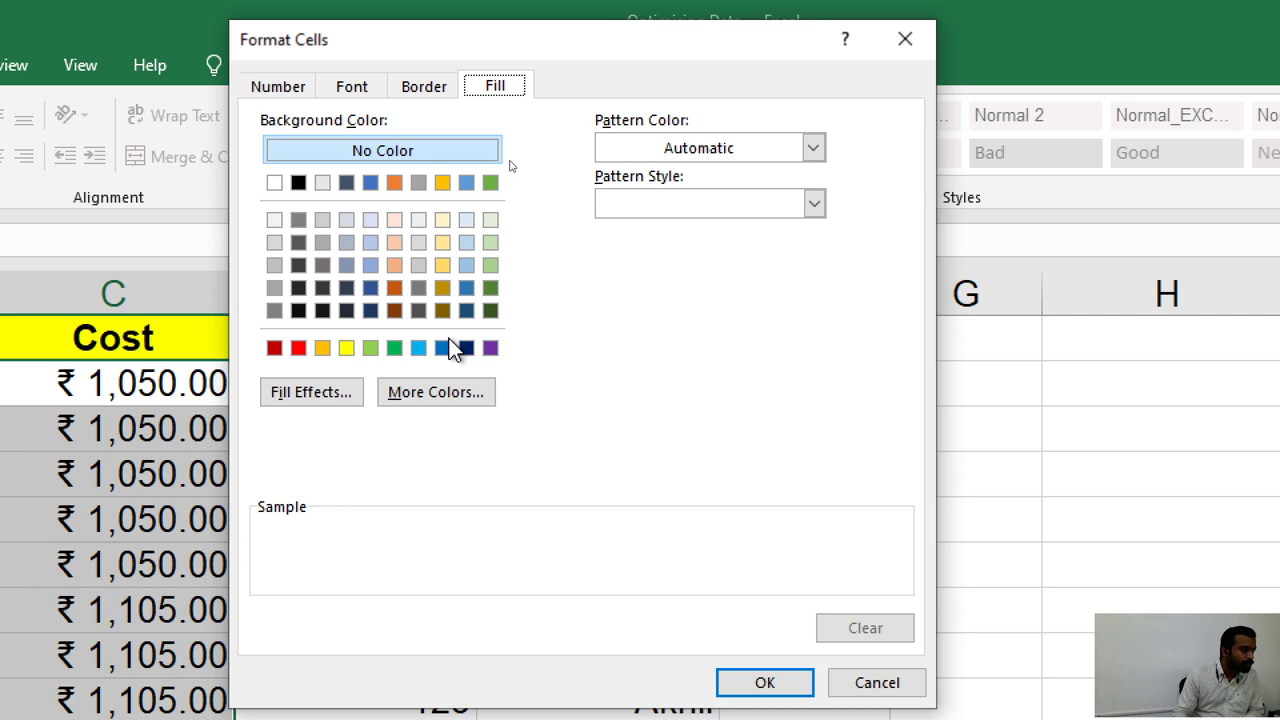
Choose a light blue fill so Cost values above 1,300 are shaded.
{"action": "left_click", "coordinate": [466, 242]}
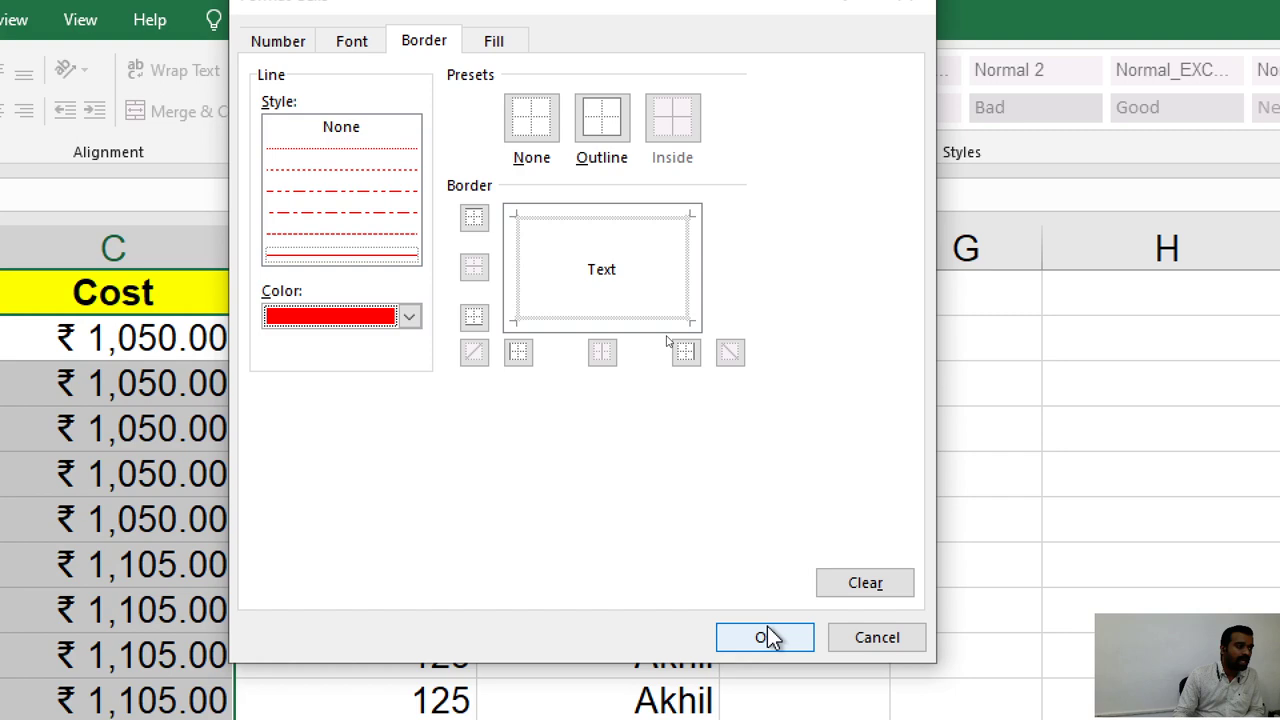
{"action": "left_click", "coordinate": [766, 637]}
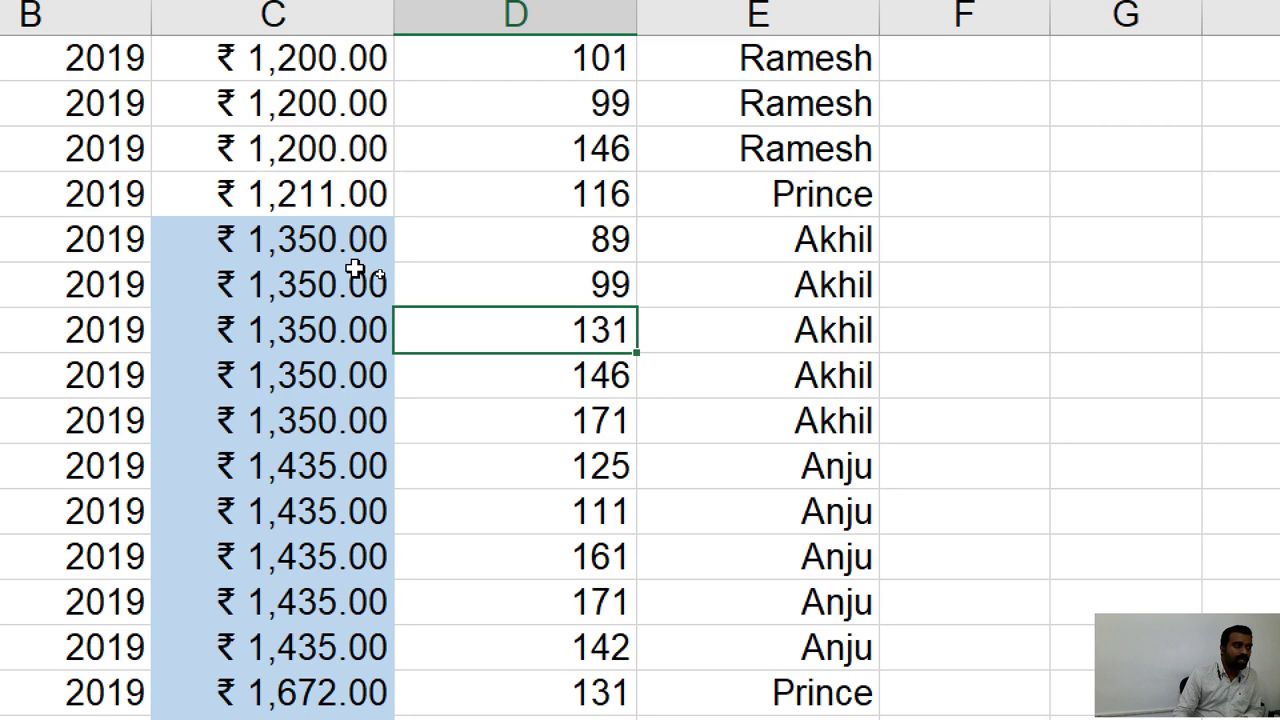
Reselect all 40 Cost values in C2:C41 and open Conditional Formatting.
{"action": "left_click", "coordinate": [346, 377]}
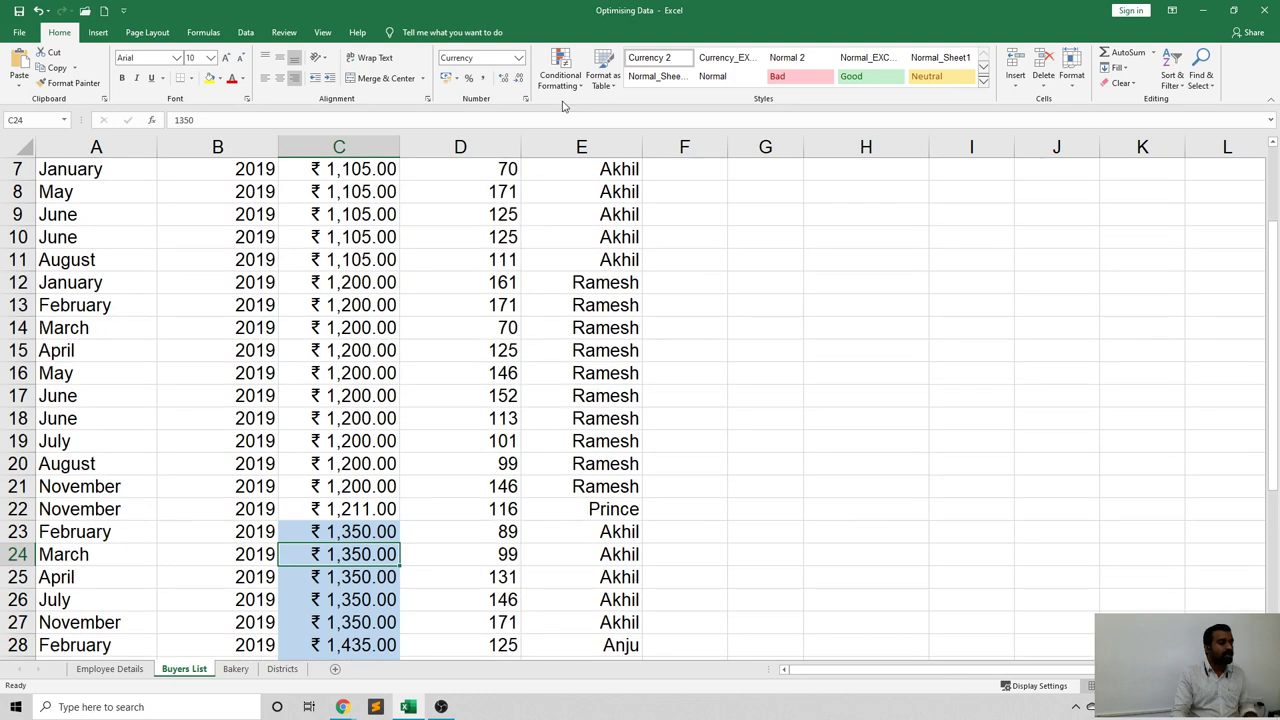
{"action": "left_click_drag", "start_coordinate": [338, 169], "coordinate": [332, 637]}
{"action": "scroll", "coordinate": [332, 637], "scroll_direction": "up", "scroll_amount": 2}
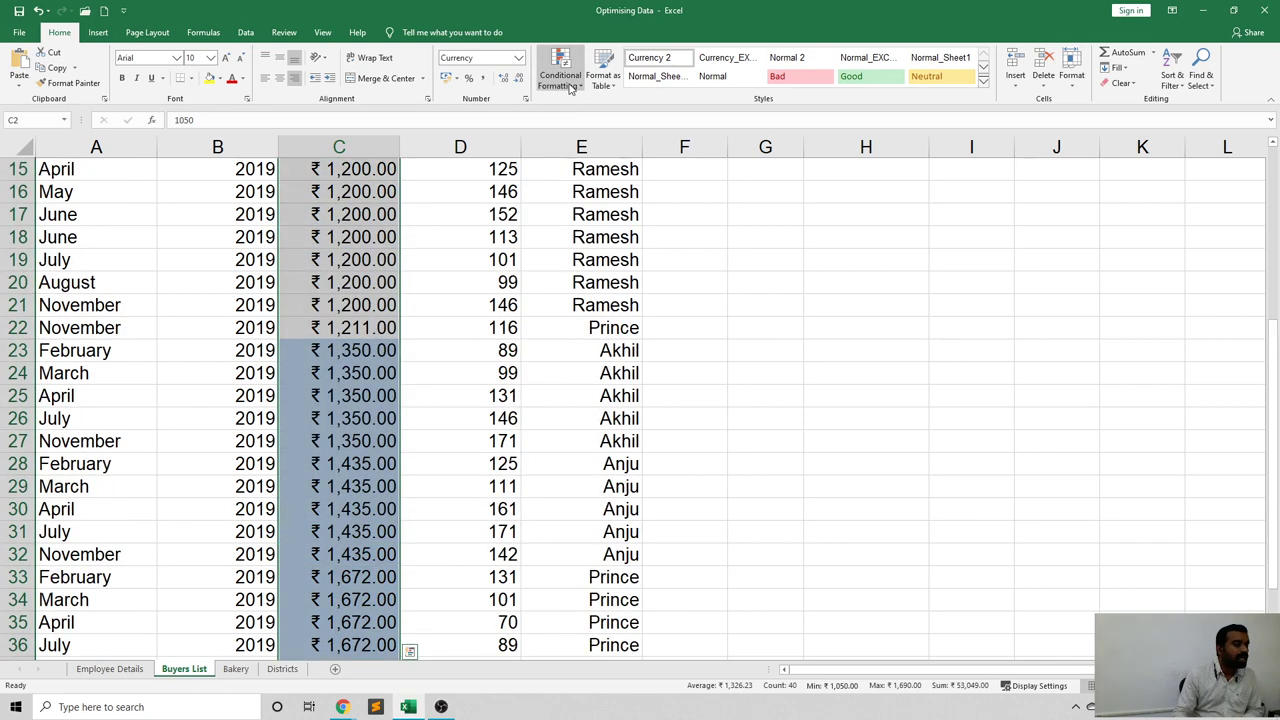
{"action": "left_click", "coordinate": [571, 86]}
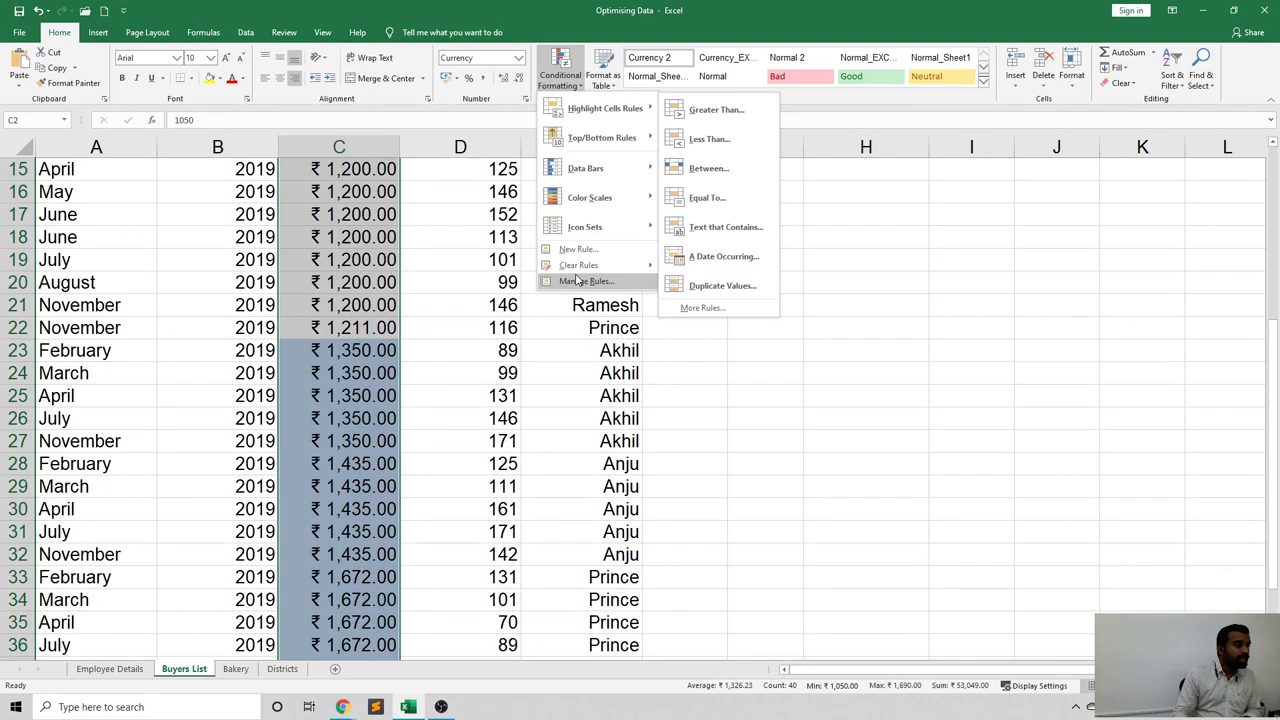
Open the Cell Value > 1300 rule for editing from Manage Rules.
{"action": "left_click", "coordinate": [586, 281]}
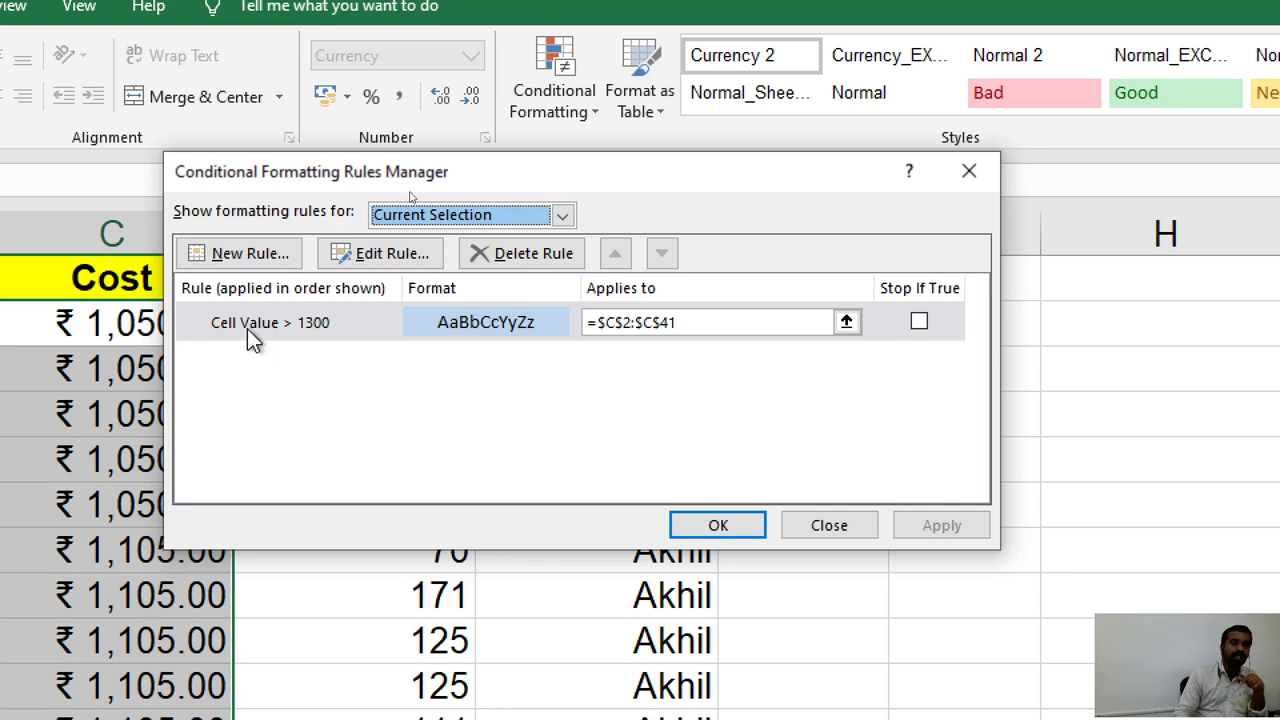
{"action": "left_click", "coordinate": [358, 321]}
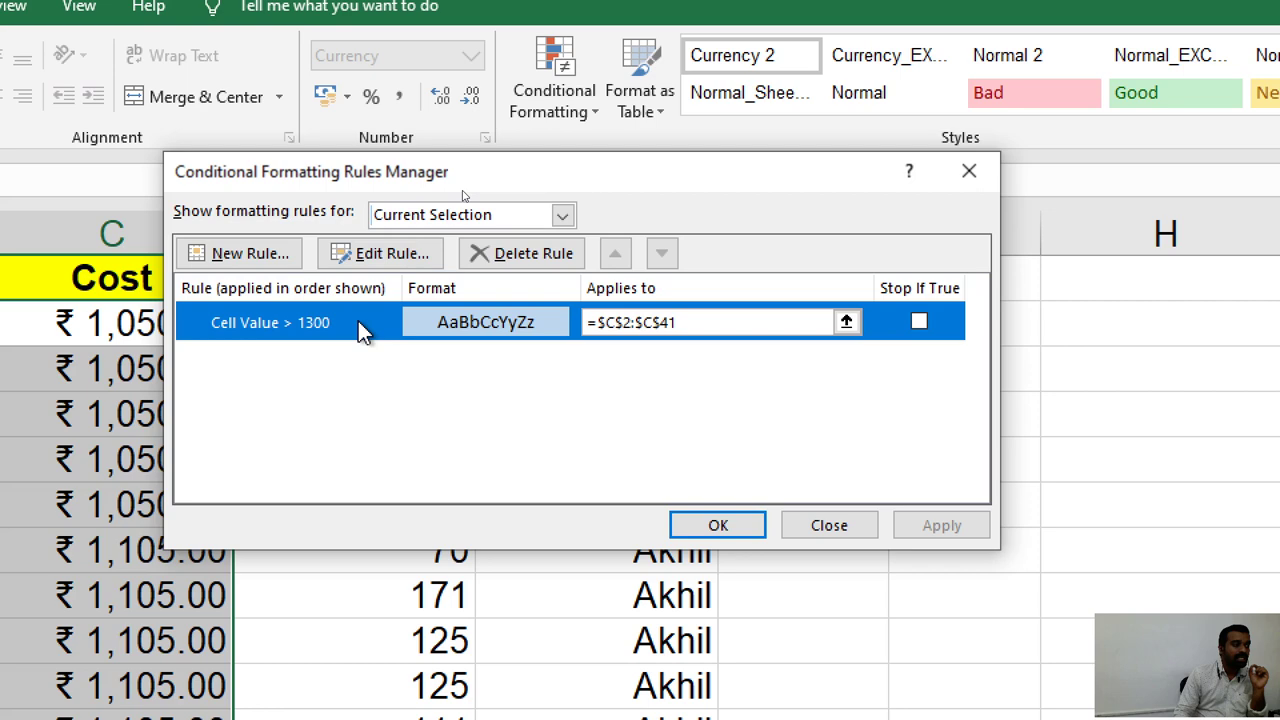
{"action": "double_click", "coordinate": [358, 321]}
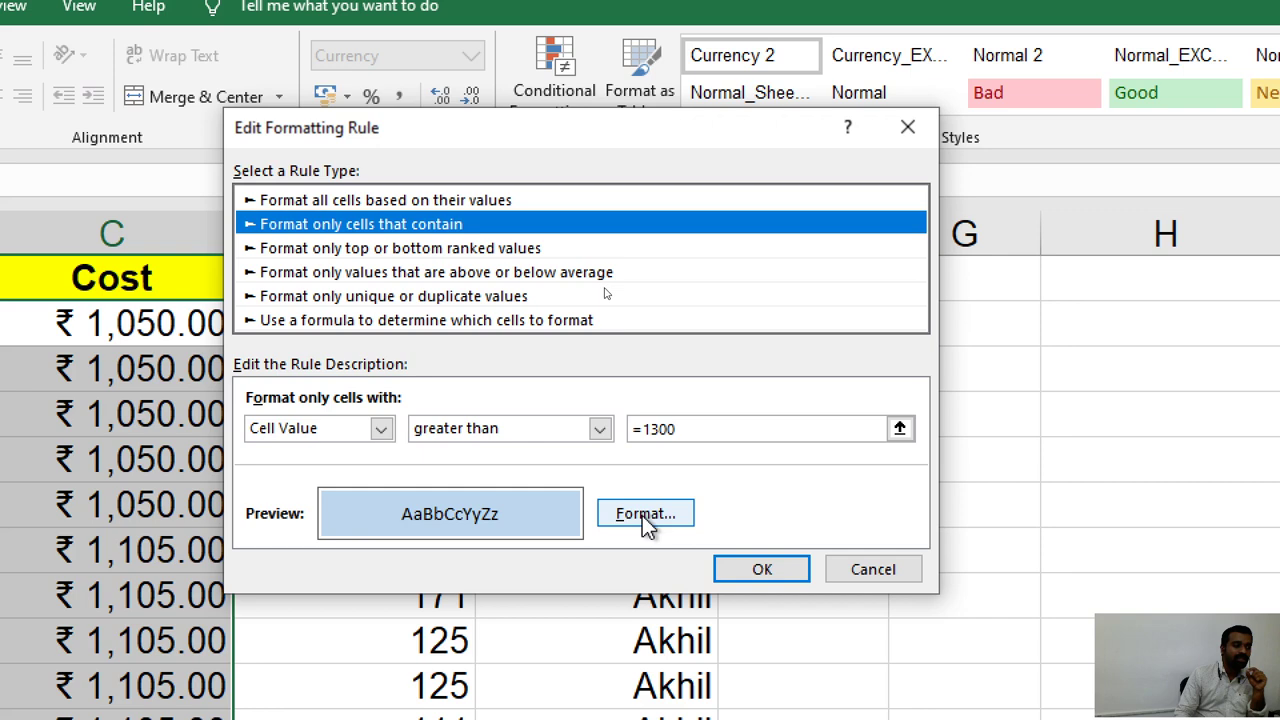
Give the > 1300 rule's format a red border colour and confirm the edit.
{"action": "left_click", "coordinate": [642, 515]}
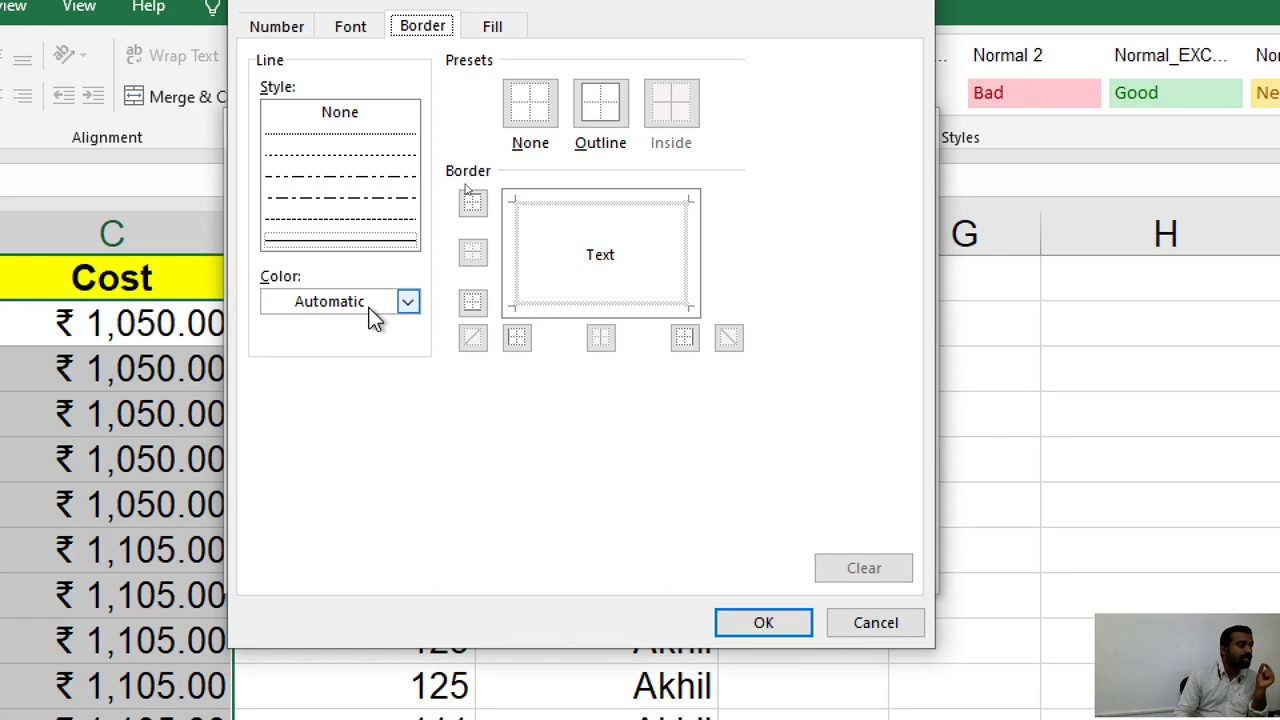
{"action": "left_click", "coordinate": [370, 308]}
{"action": "left_click", "coordinate": [290, 455]}
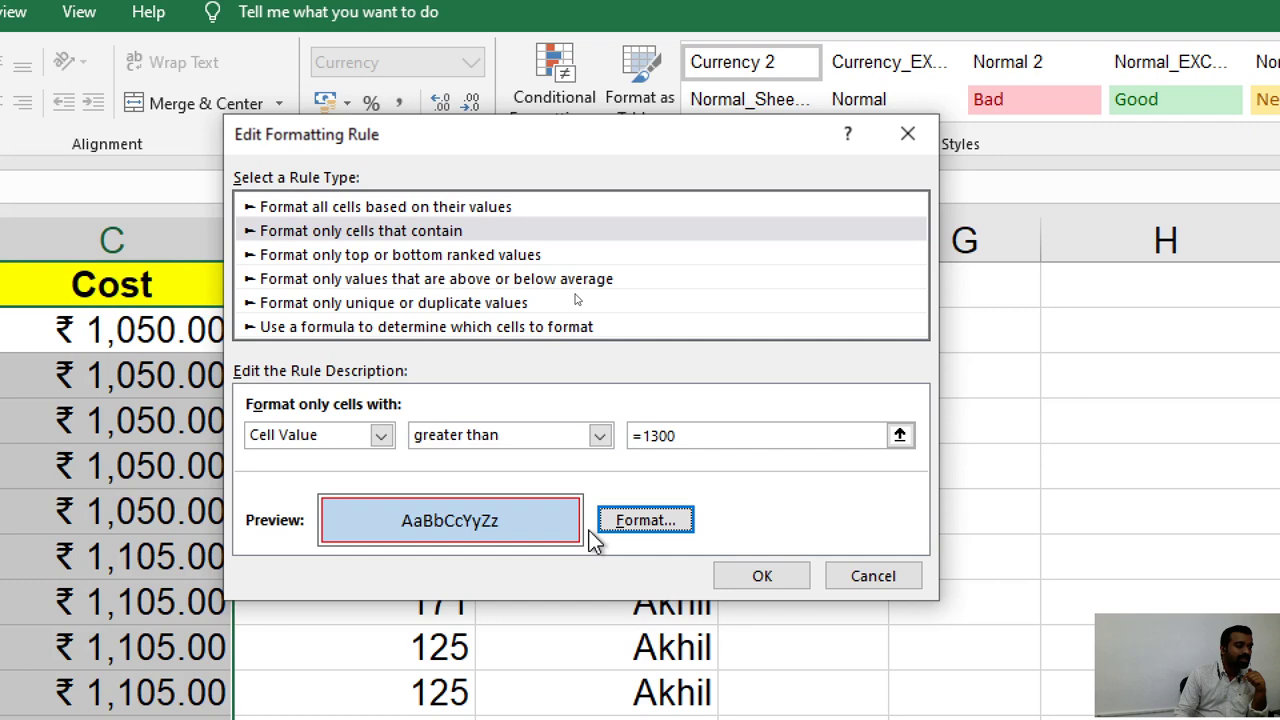
{"action": "key", "text": "Return"}
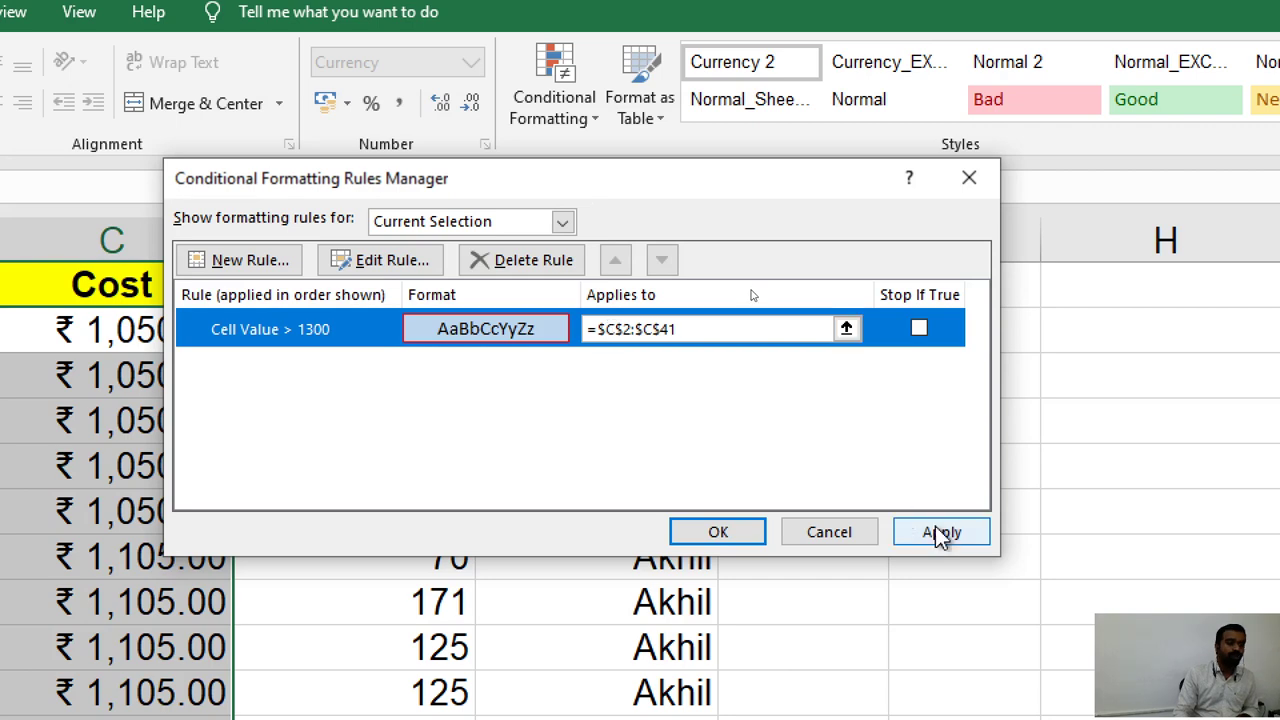
Apply the rule so Cost values above 1,300 get light blue fill and red borders.
{"action": "key", "text": "Return"}
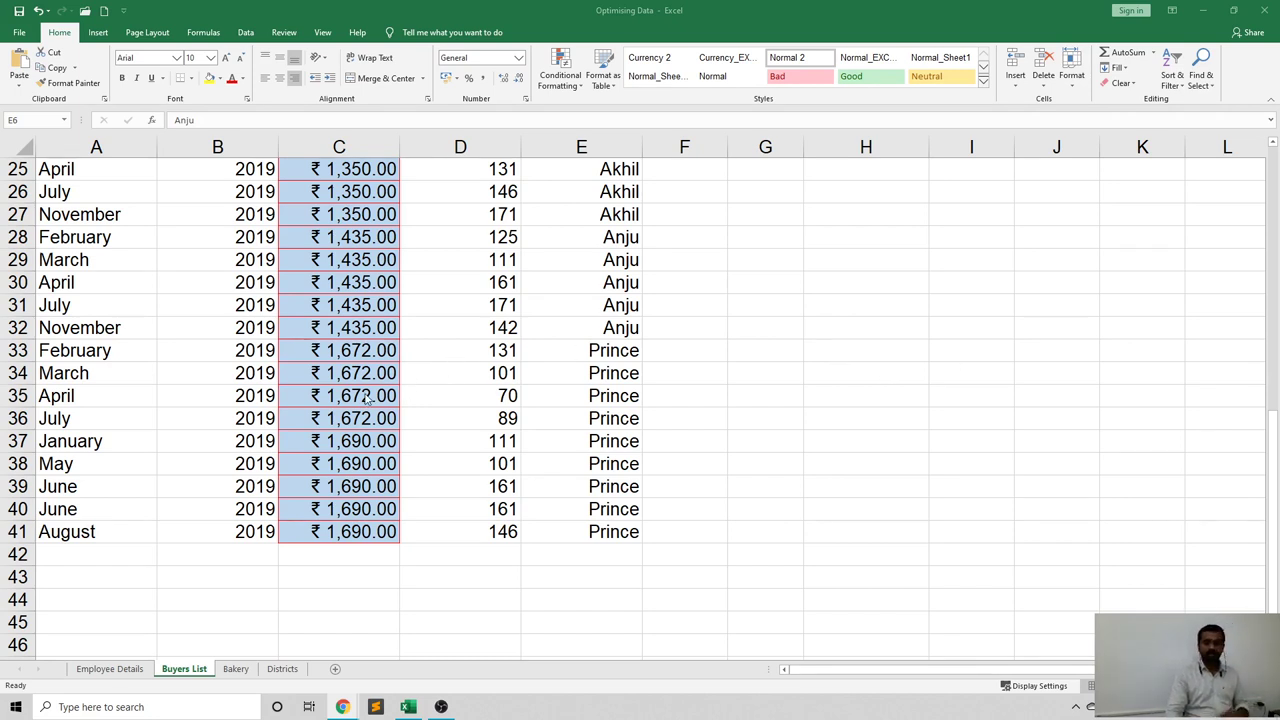
{"action": "scroll", "coordinate": [377, 401], "scroll_direction": "up", "scroll_amount": 8}
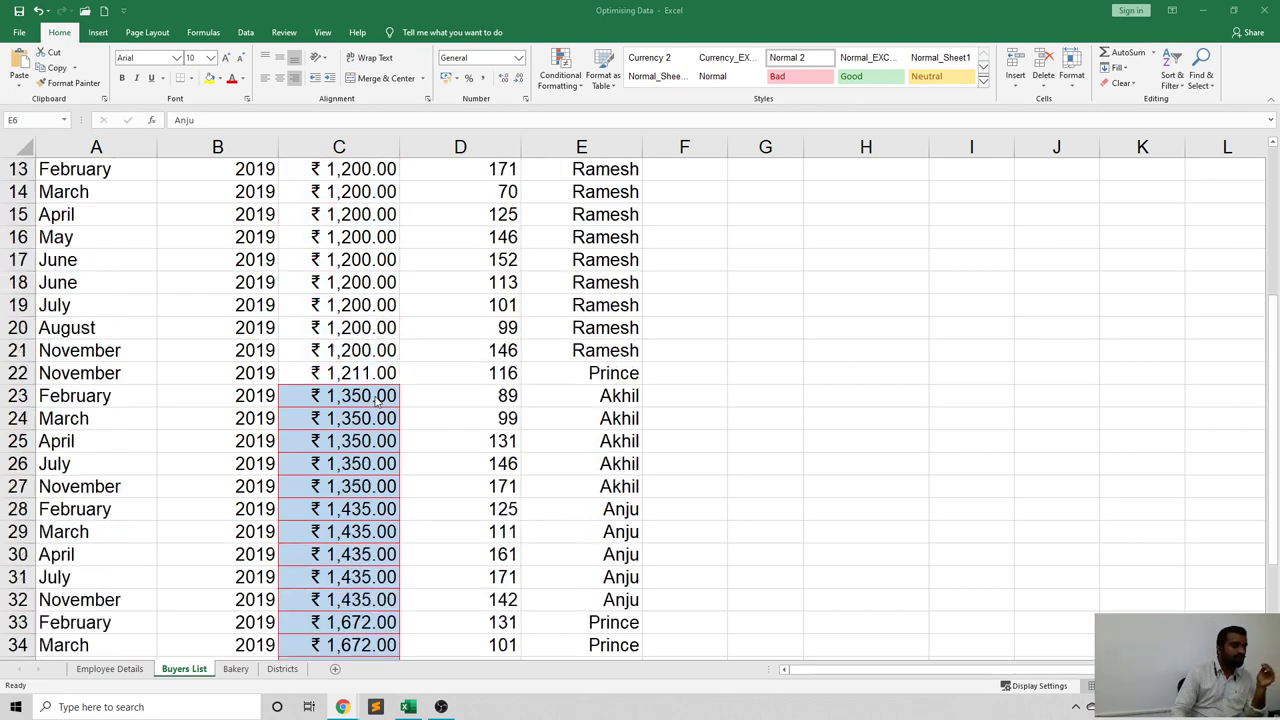
{"action": "scroll", "coordinate": [377, 401], "scroll_direction": "down", "scroll_amount": 3}
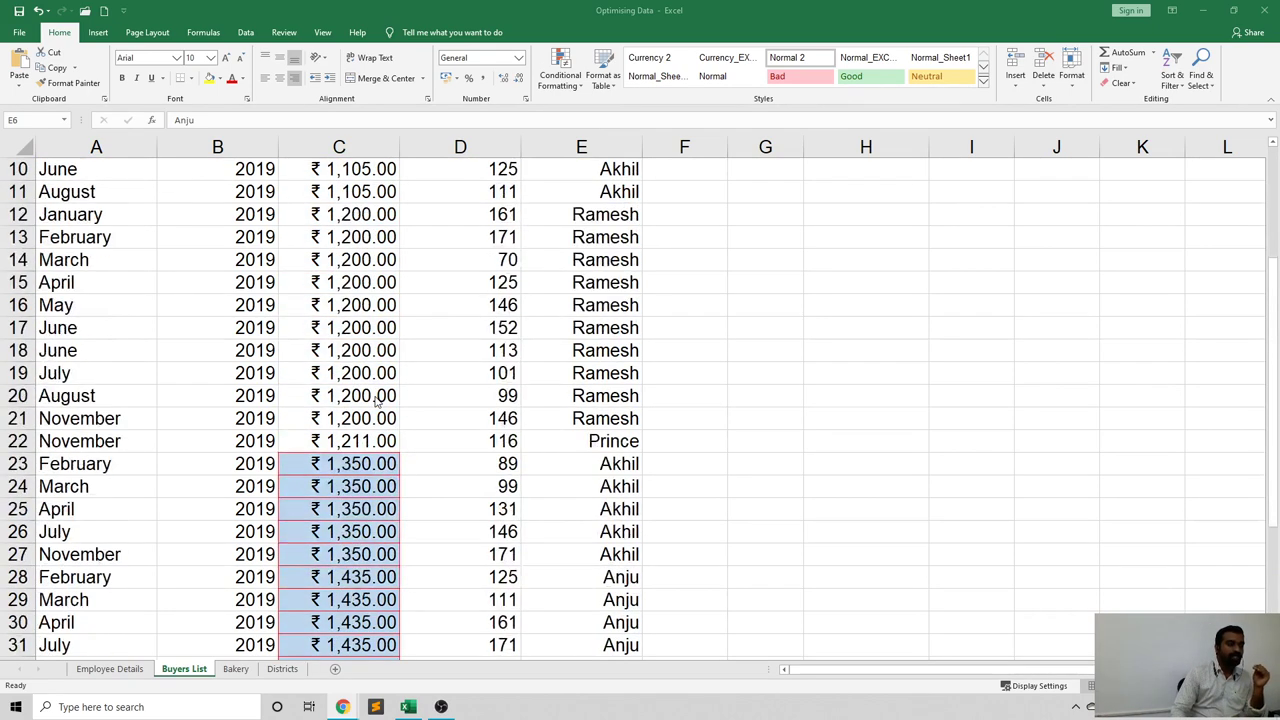
{"action": "scroll", "coordinate": [377, 401], "scroll_direction": "up", "scroll_amount": 3}
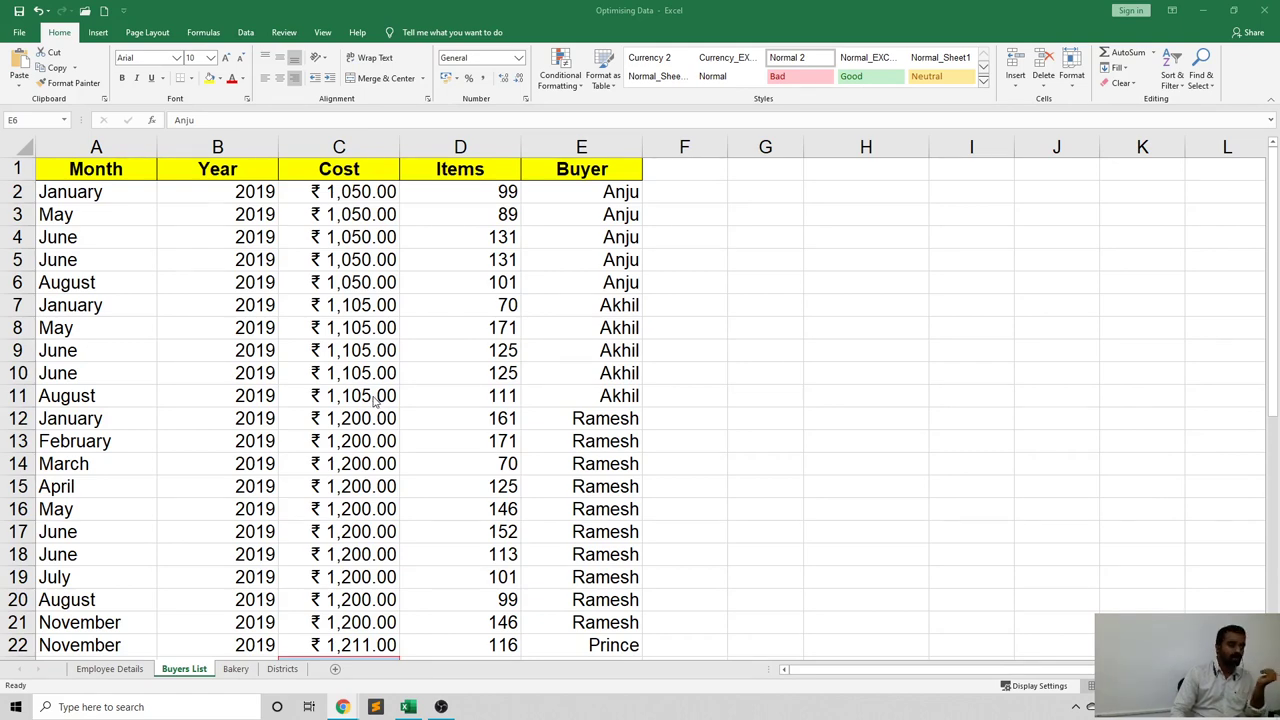
{"action": "scroll", "coordinate": [295, 441], "scroll_direction": "down", "scroll_amount": 3}
{"action": "scroll", "coordinate": [295, 441], "scroll_direction": "down", "scroll_amount": 1}
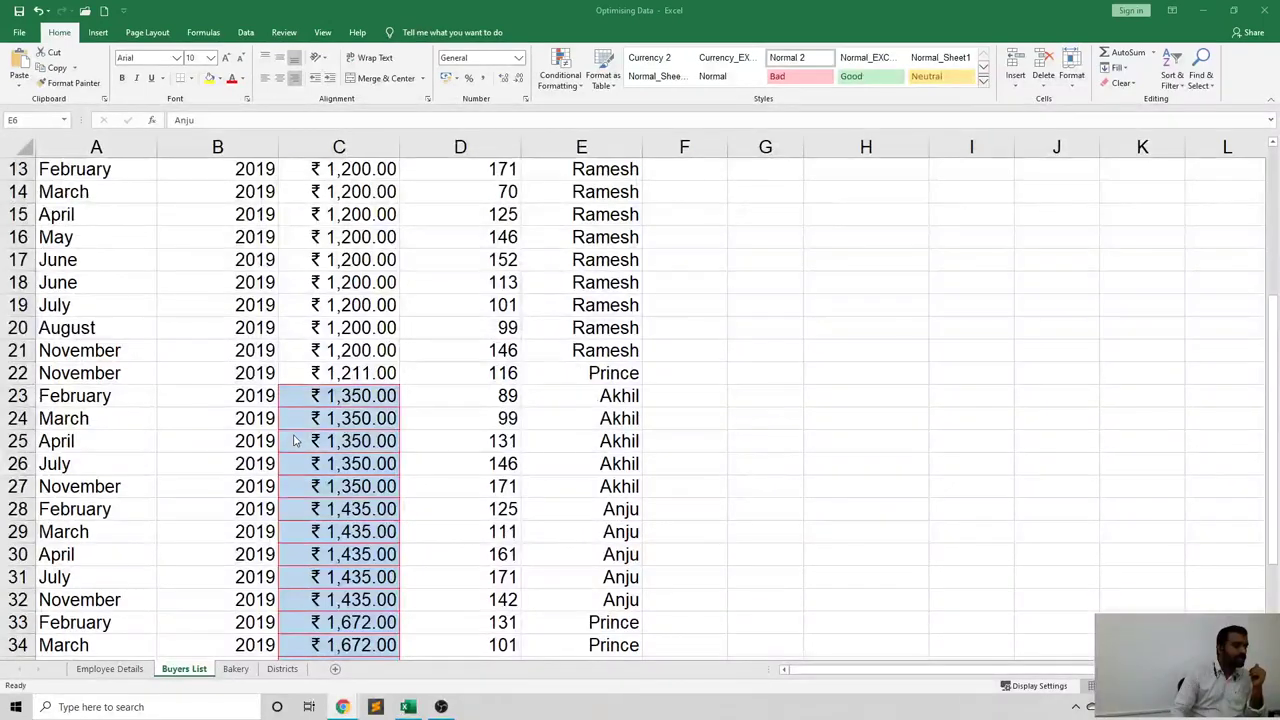
{"action": "scroll", "coordinate": [295, 441], "scroll_direction": "down", "scroll_amount": 4}
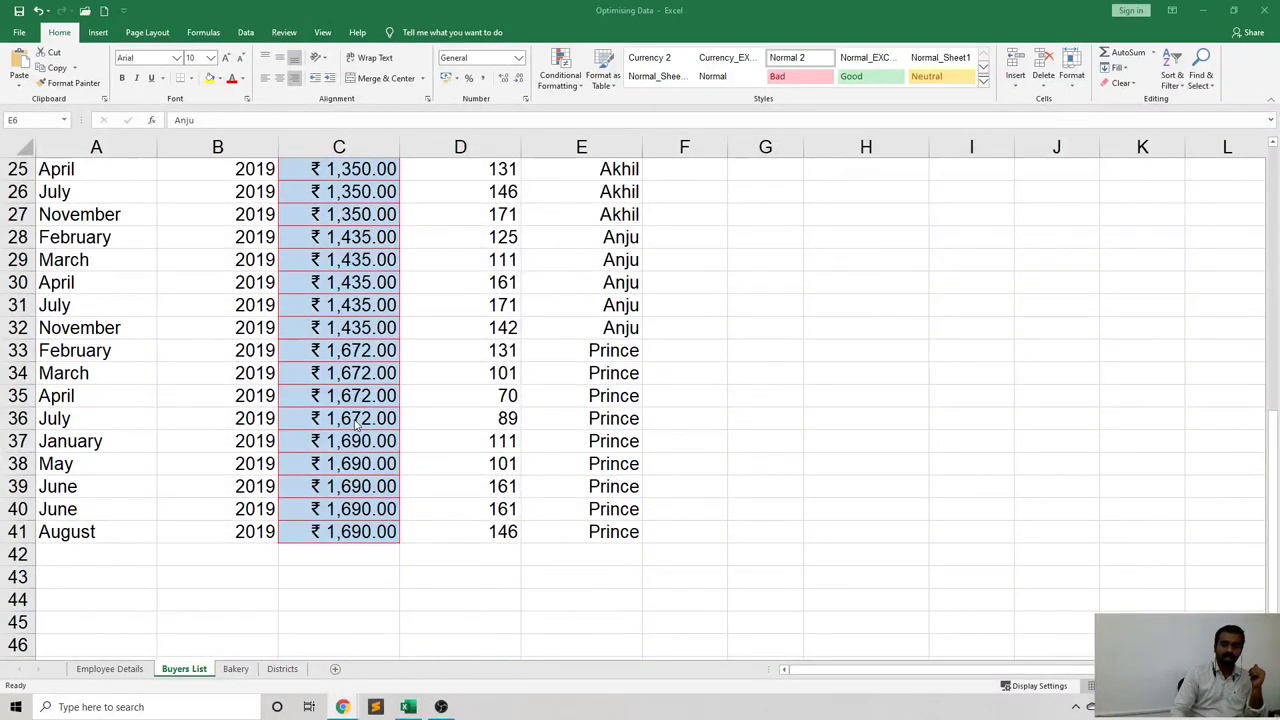
{"action": "scroll", "coordinate": [355, 425], "scroll_direction": "up", "scroll_amount": 8}
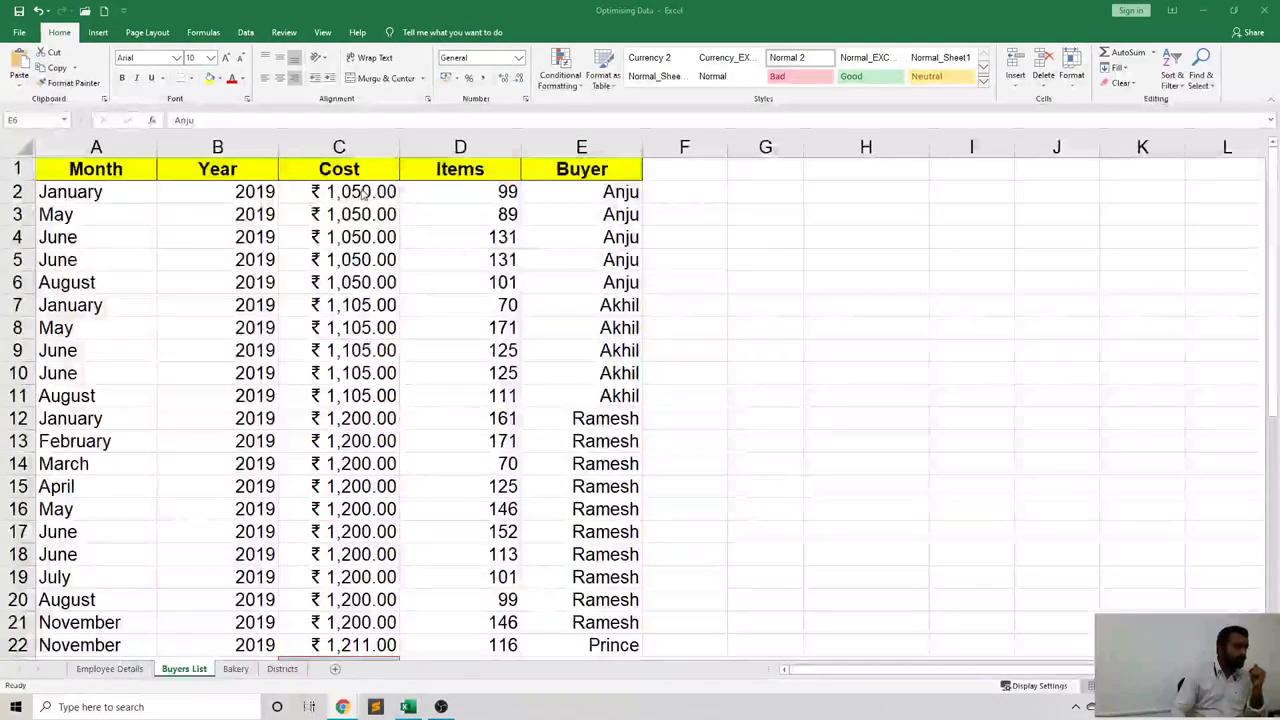
Clear the conditional formatting rules from the Cost cells C2:C37.
{"action": "left_click", "coordinate": [355, 193]}
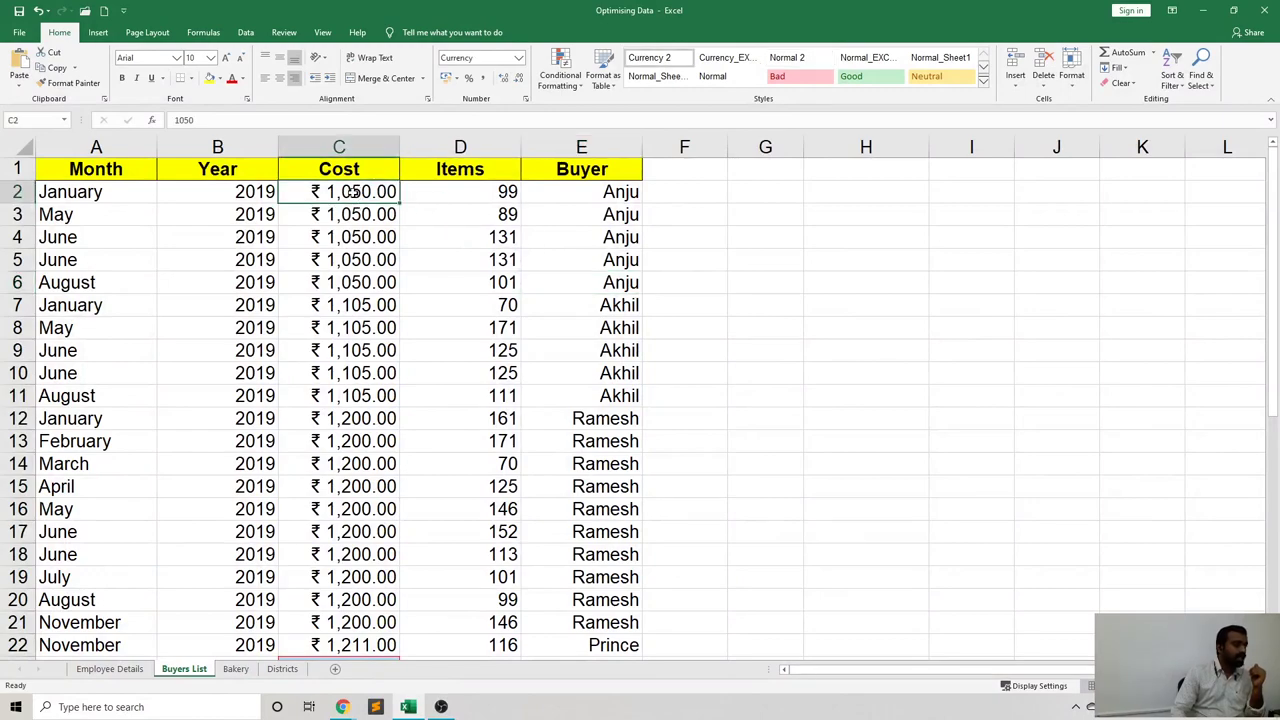
{"action": "left_click_drag", "start_coordinate": [355, 193], "coordinate": [364, 624]}
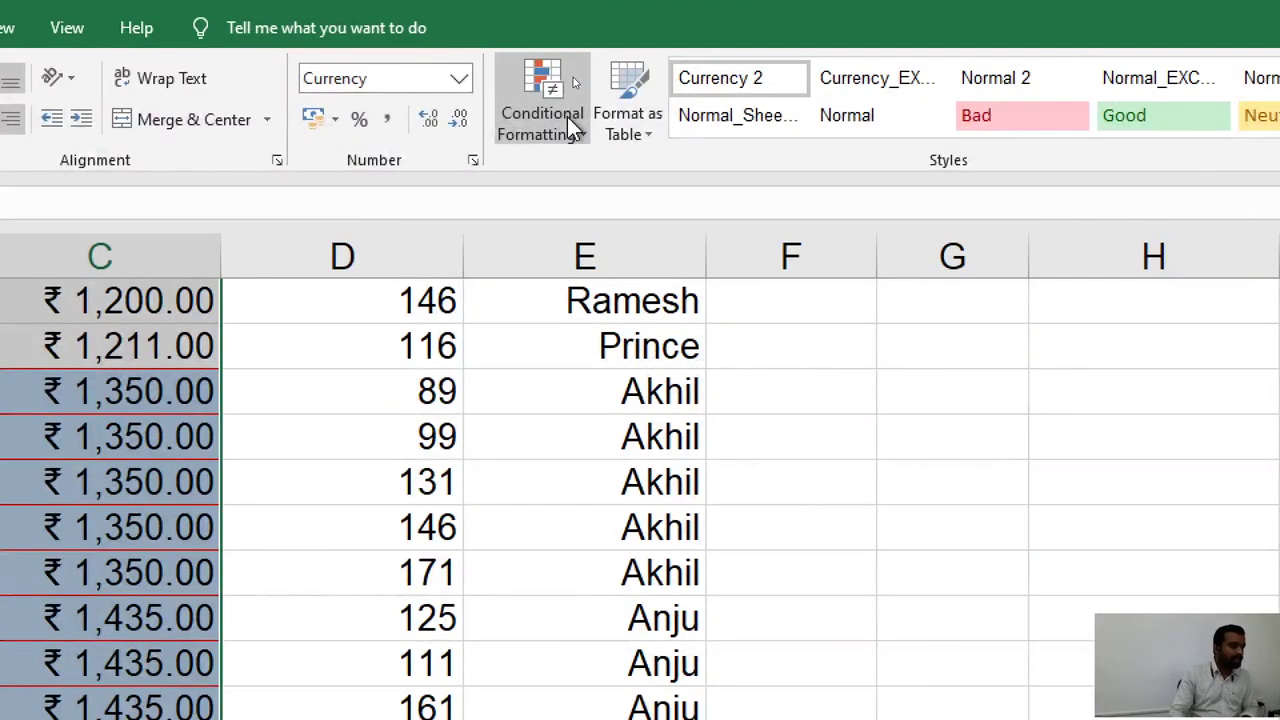
{"action": "left_click", "coordinate": [567, 117]}
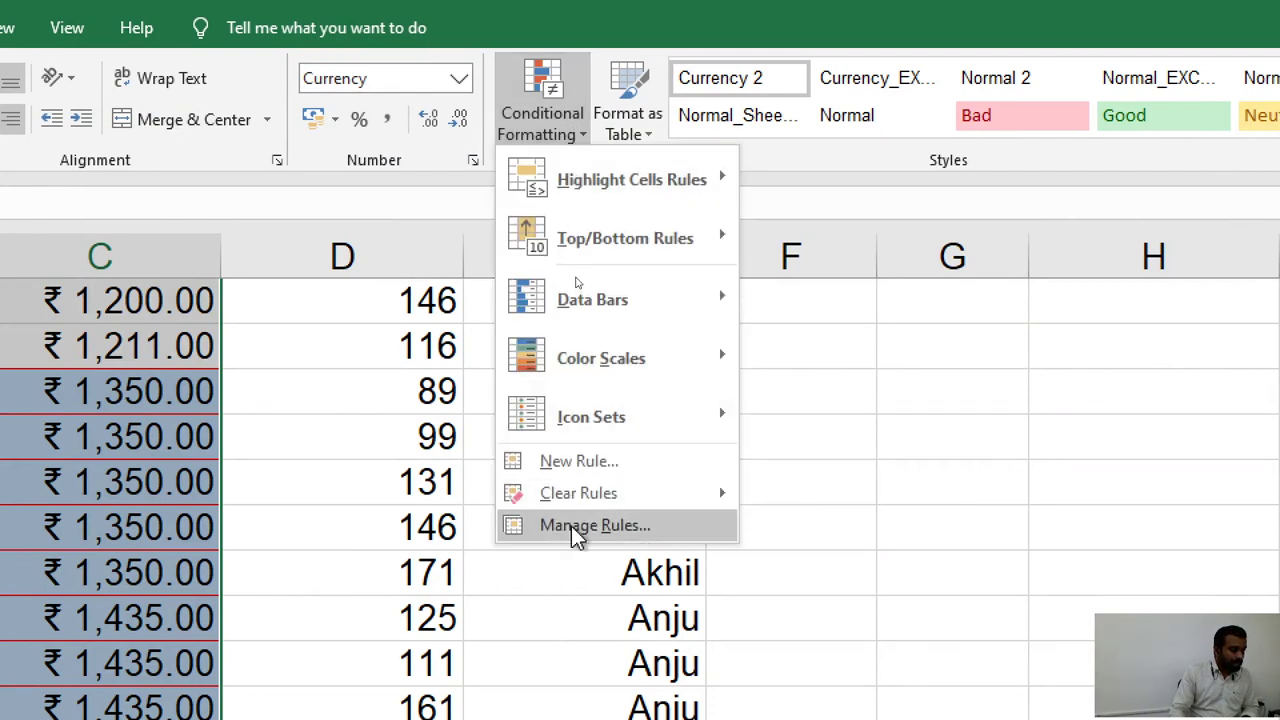
{"action": "mouse_move", "coordinate": [574, 508]}
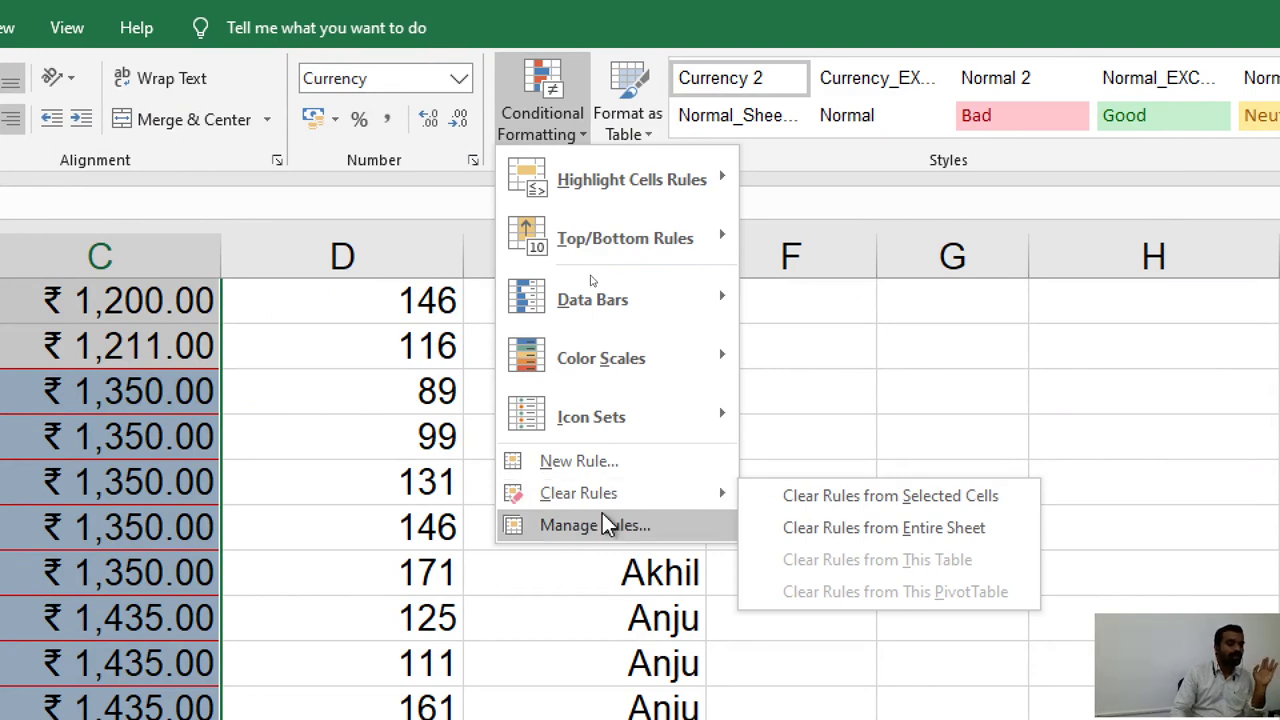
{"action": "mouse_move", "coordinate": [616, 497]}
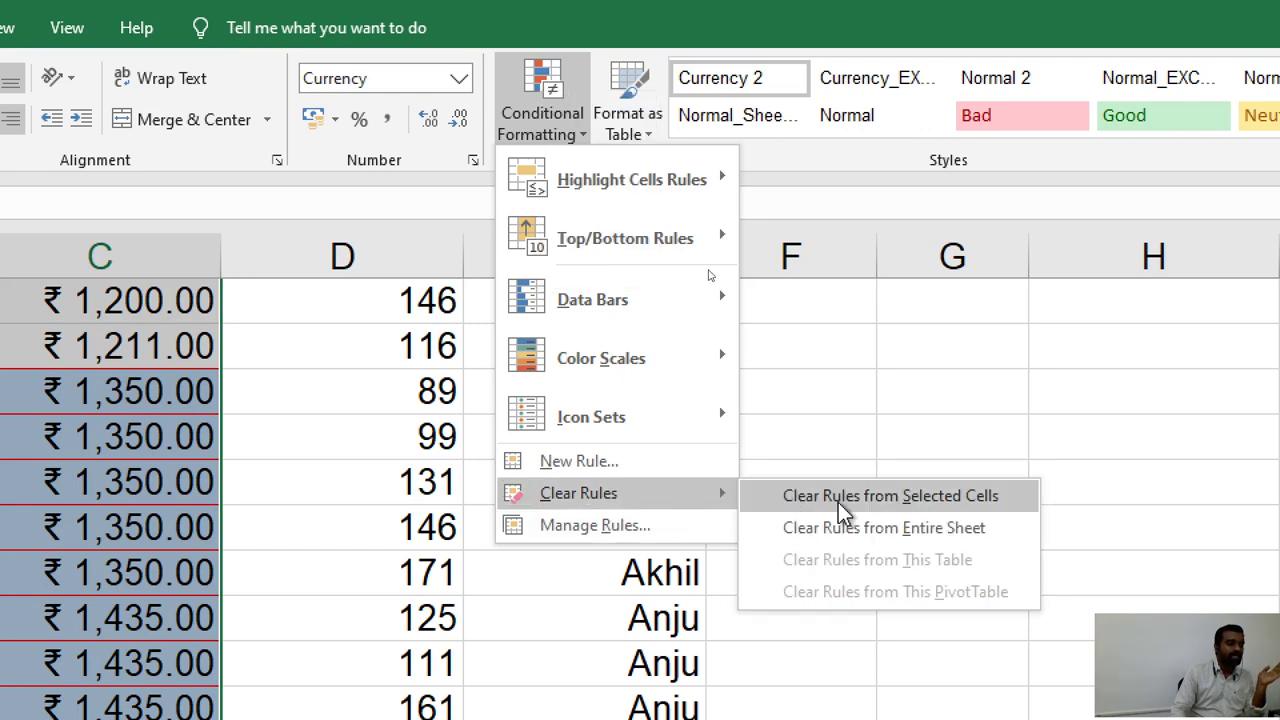
{"action": "left_click", "coordinate": [838, 502]}
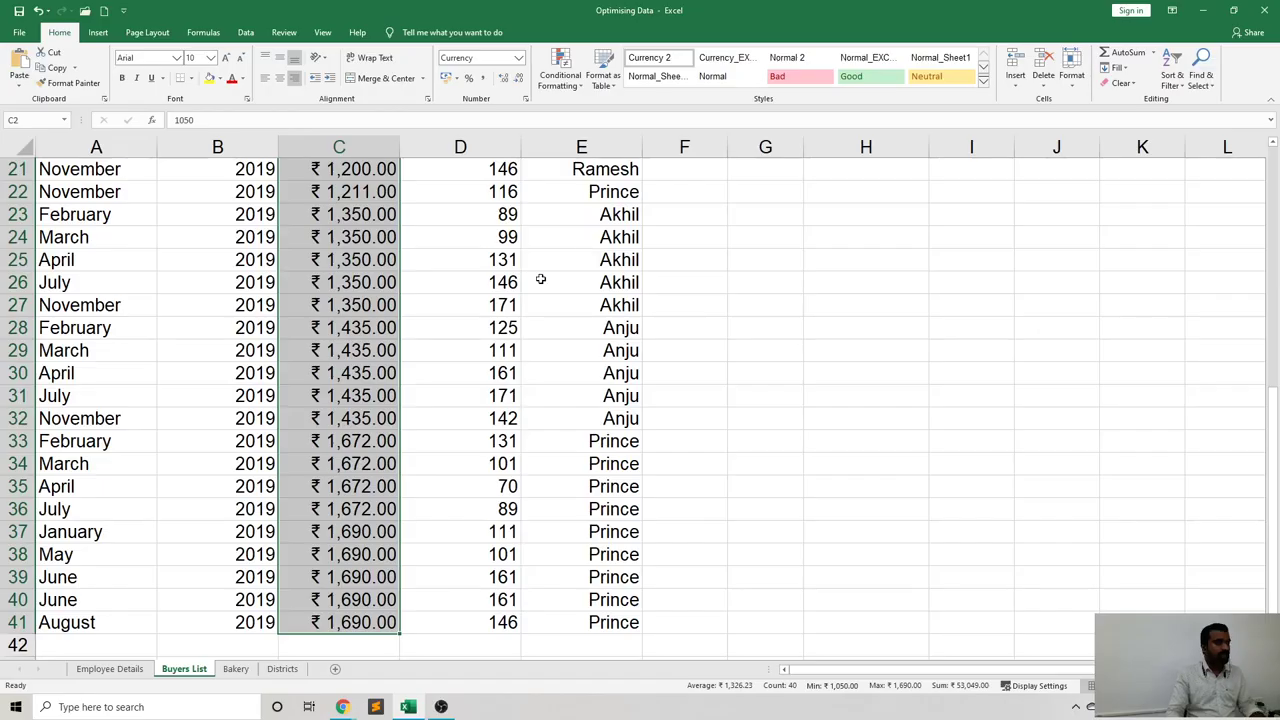
{"action": "key", "text": "ctrl+q"}
{"action": "left_click", "coordinate": [357, 531]}
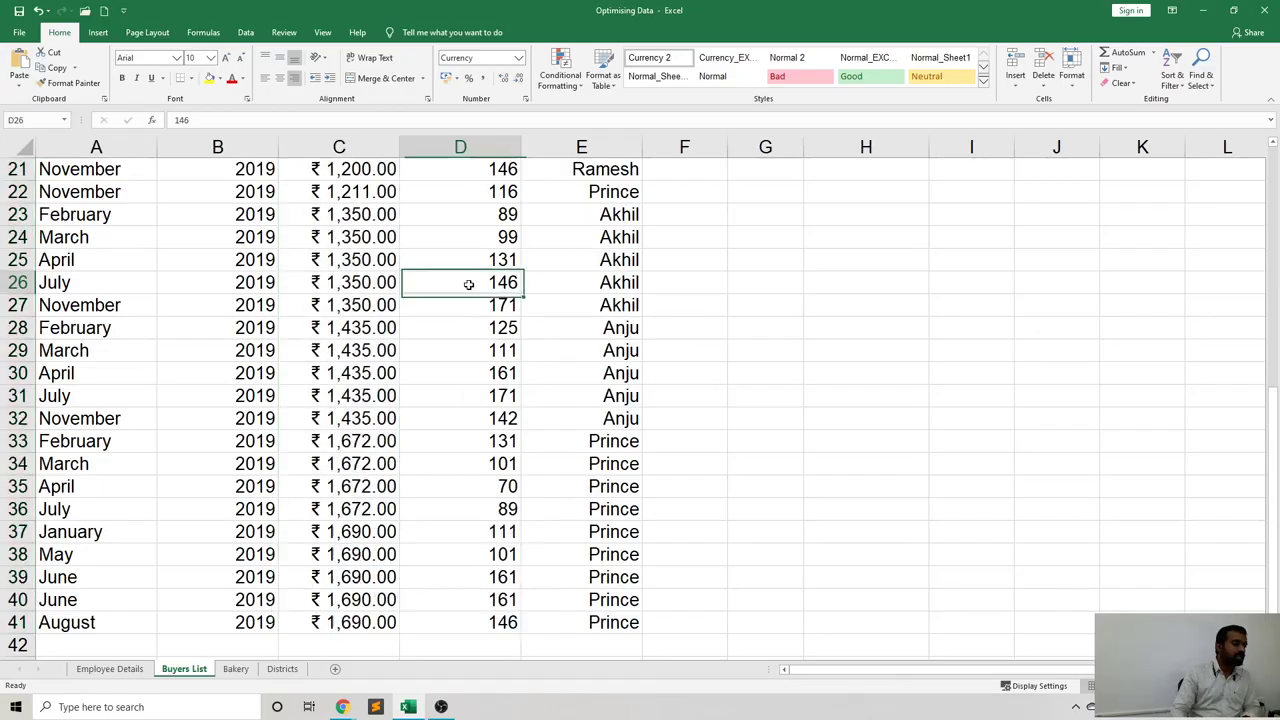
{"action": "scroll", "coordinate": [468, 284], "scroll_direction": "up", "scroll_amount": 7}
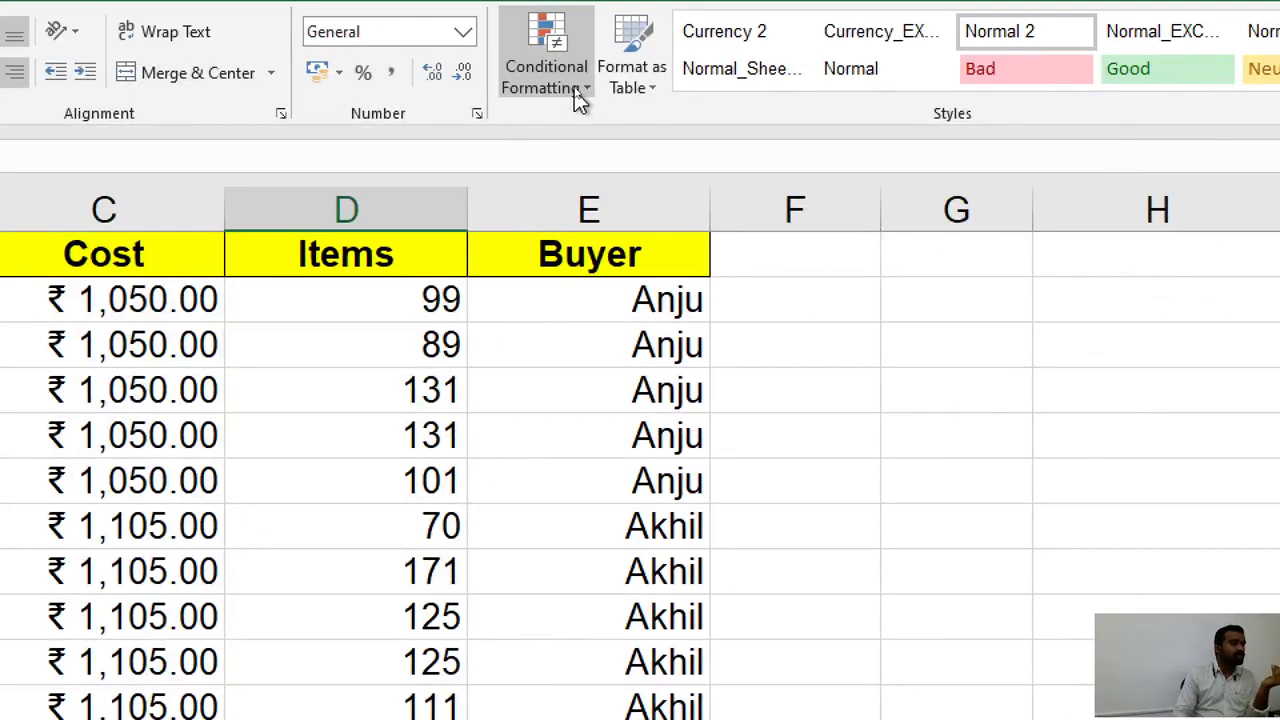
{"action": "left_click", "coordinate": [578, 97]}
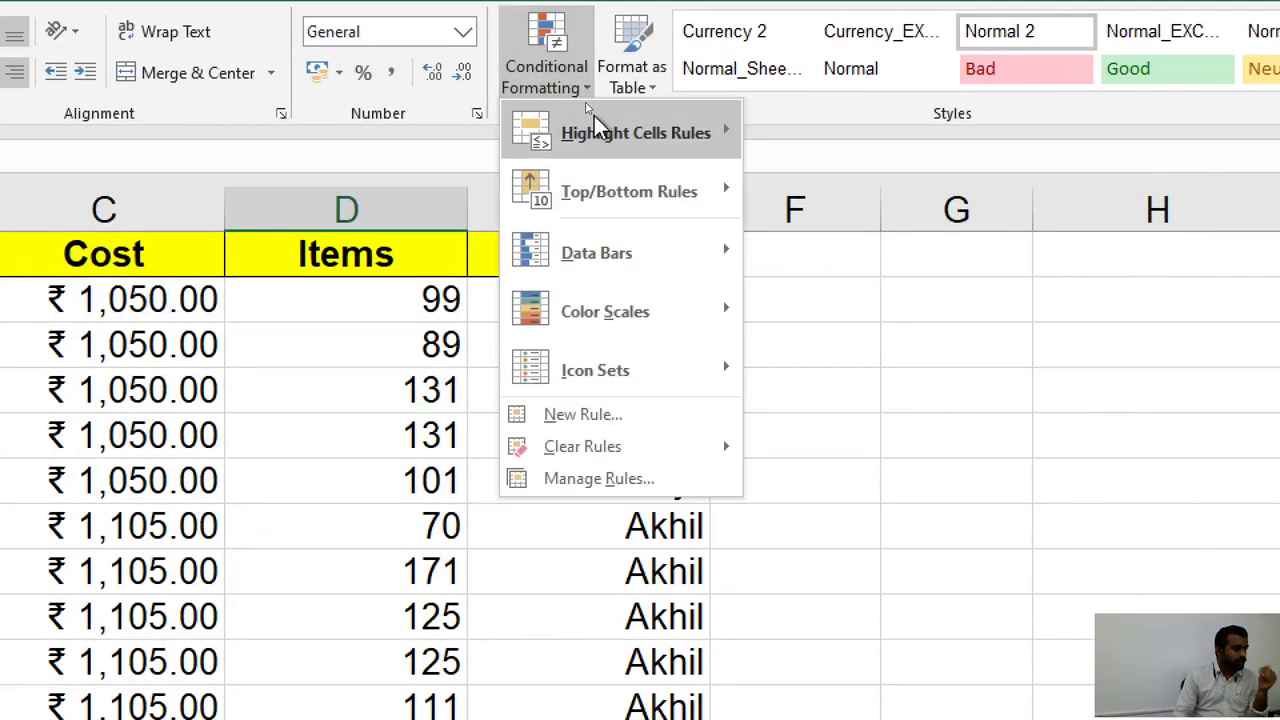
{"action": "mouse_move", "coordinate": [600, 133]}
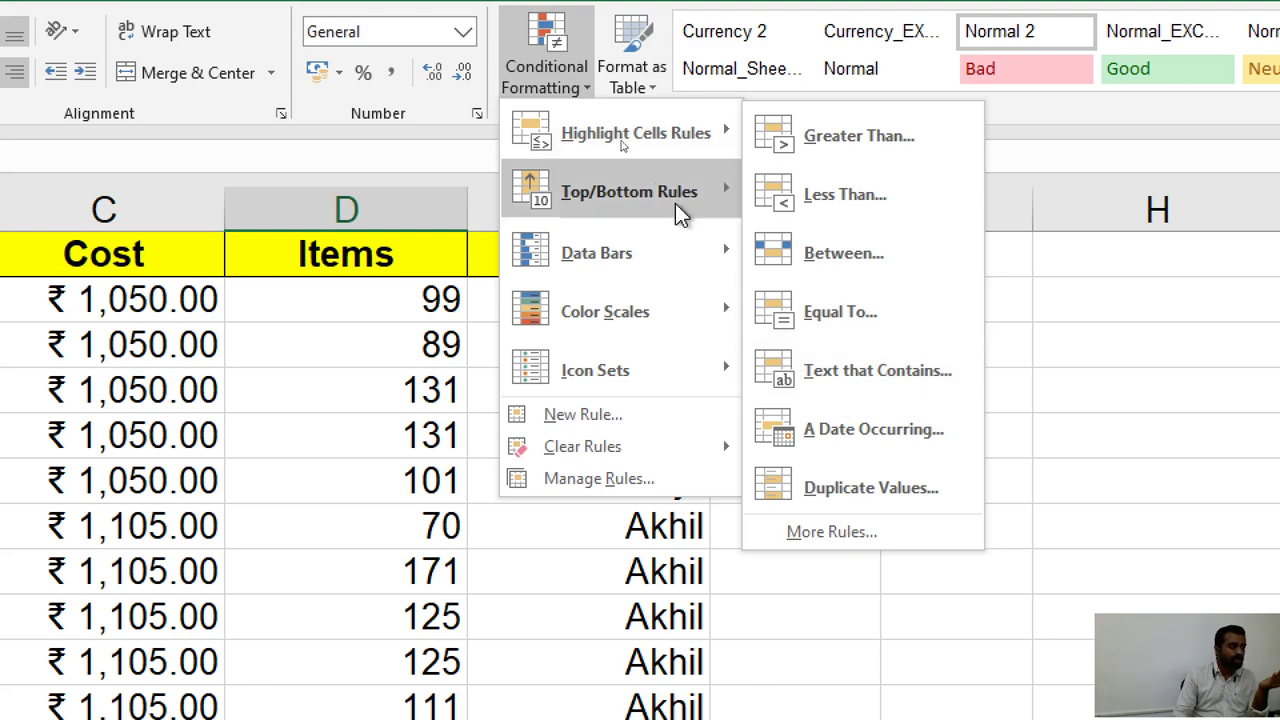
{"action": "mouse_move", "coordinate": [668, 198]}
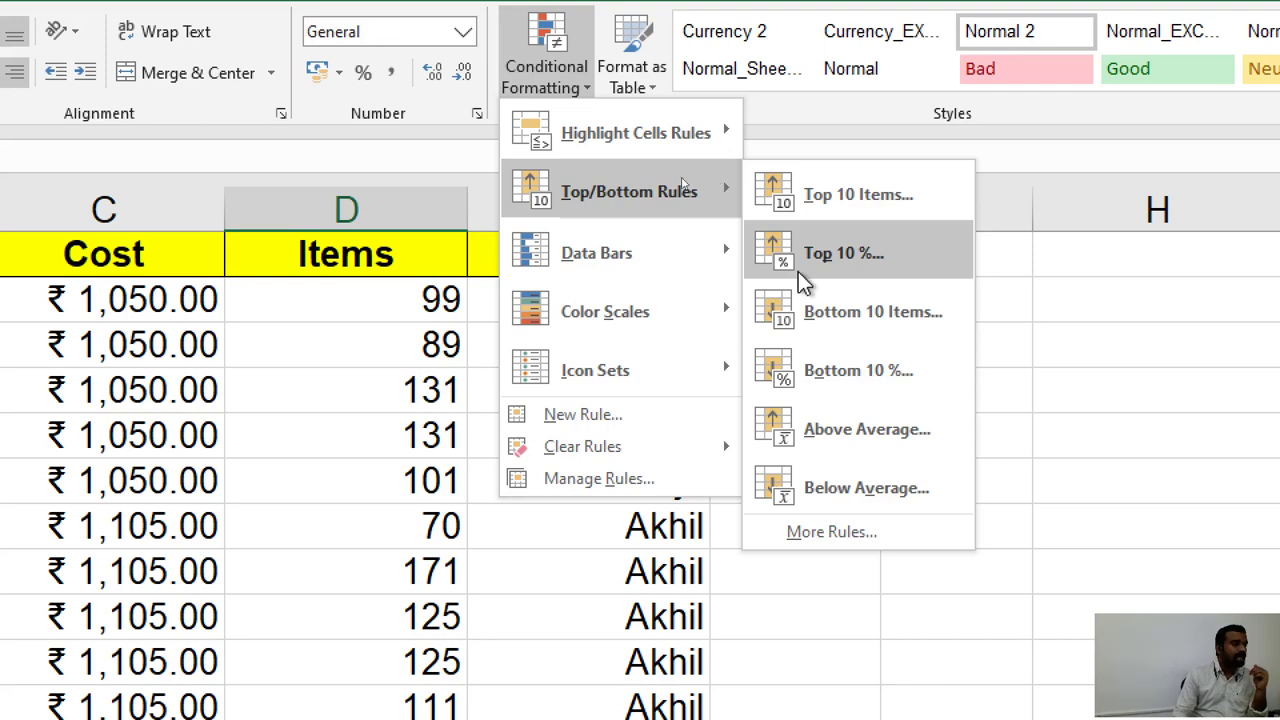
{"action": "mouse_move", "coordinate": [608, 272]}
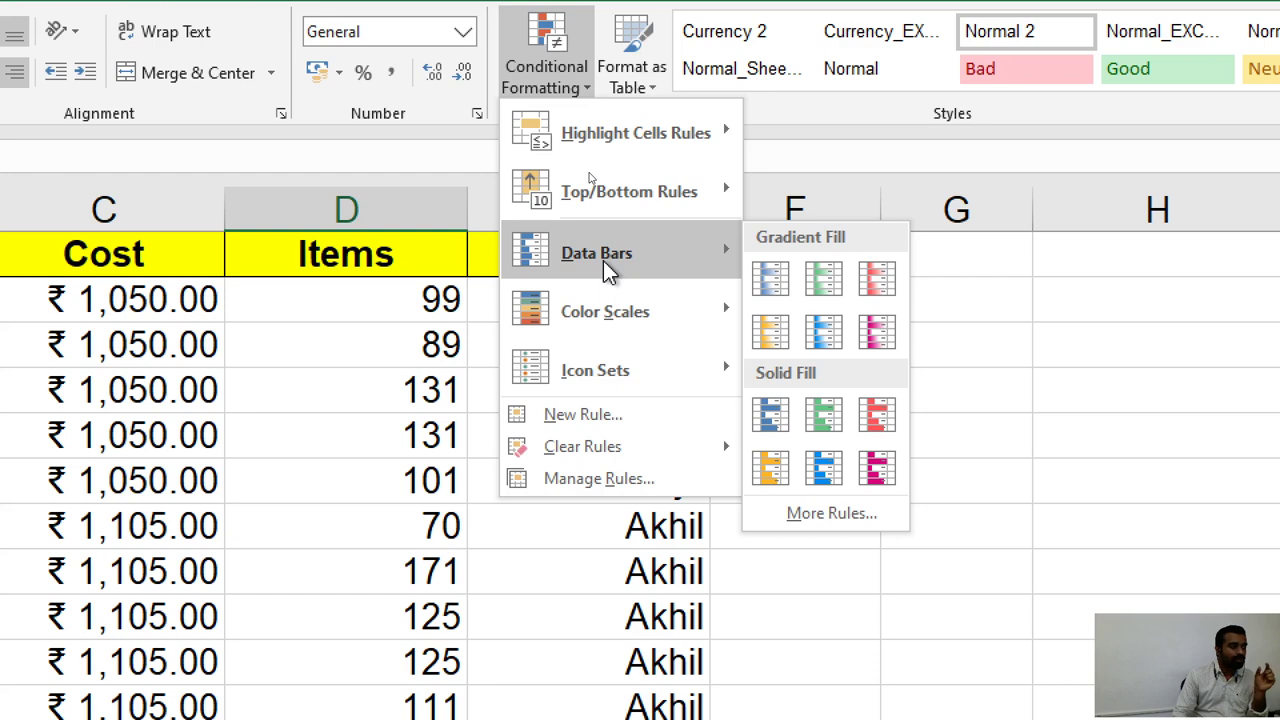
{"action": "left_click", "coordinate": [400, 355]}
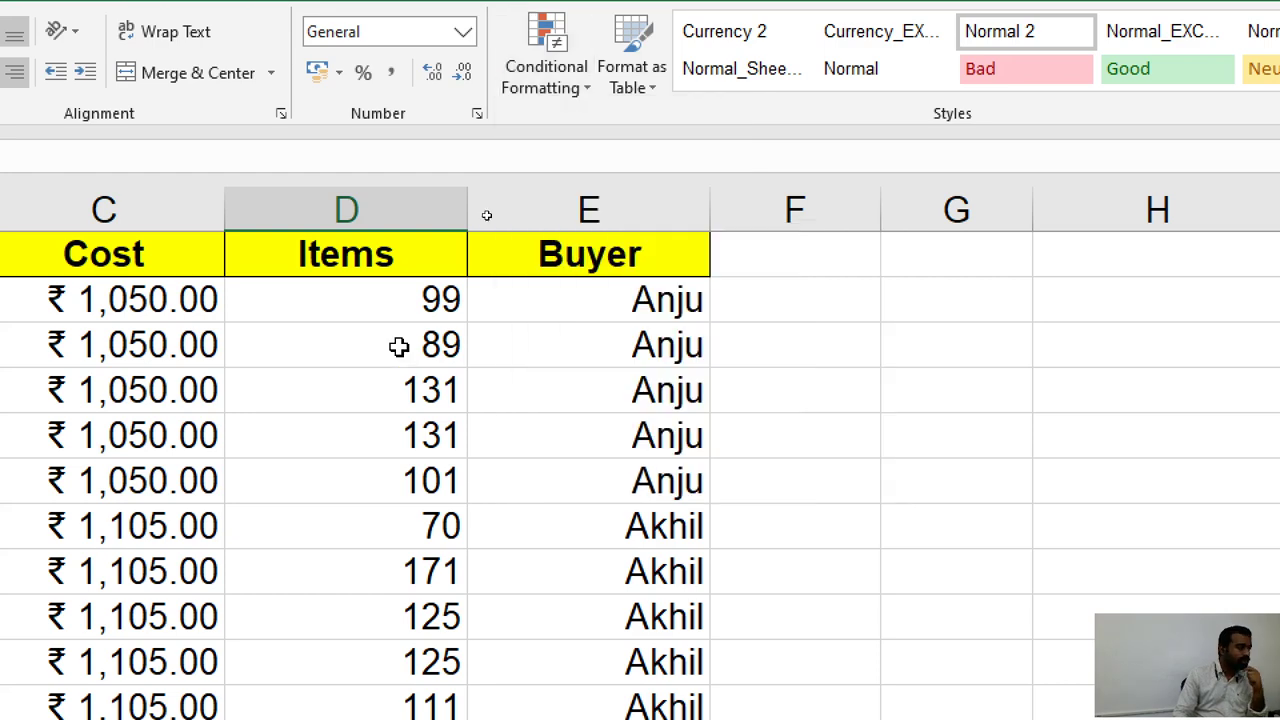
{"action": "scroll", "coordinate": [399, 346], "scroll_direction": "down", "scroll_amount": 1}
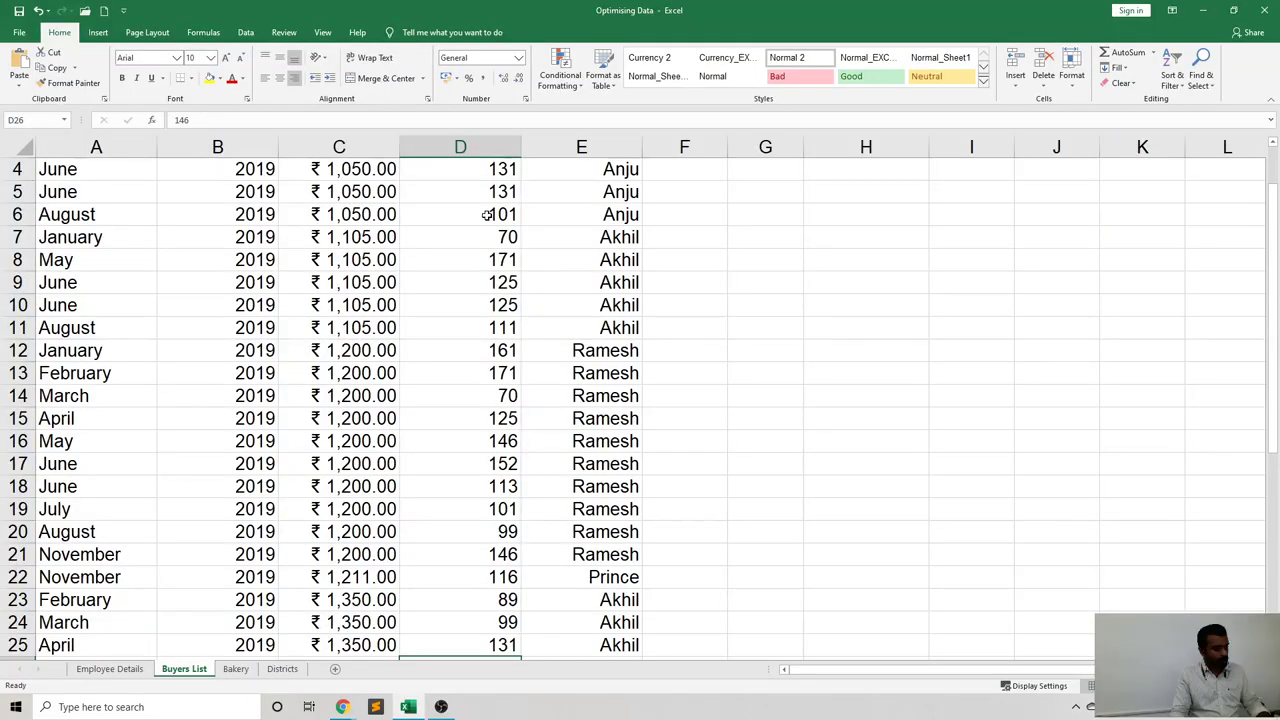
{"action": "scroll", "coordinate": [486, 214], "scroll_direction": "up", "scroll_amount": 1}
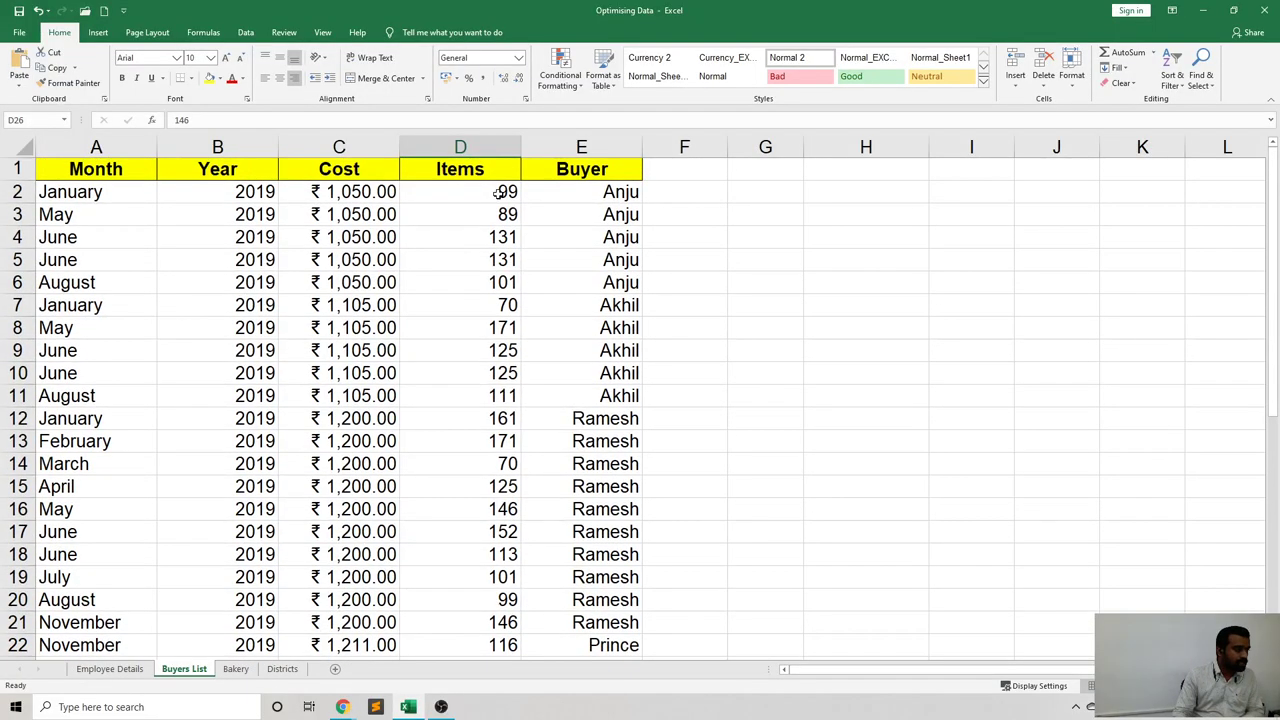
{"action": "left_click_drag", "start_coordinate": [497, 192], "coordinate": [465, 605]}
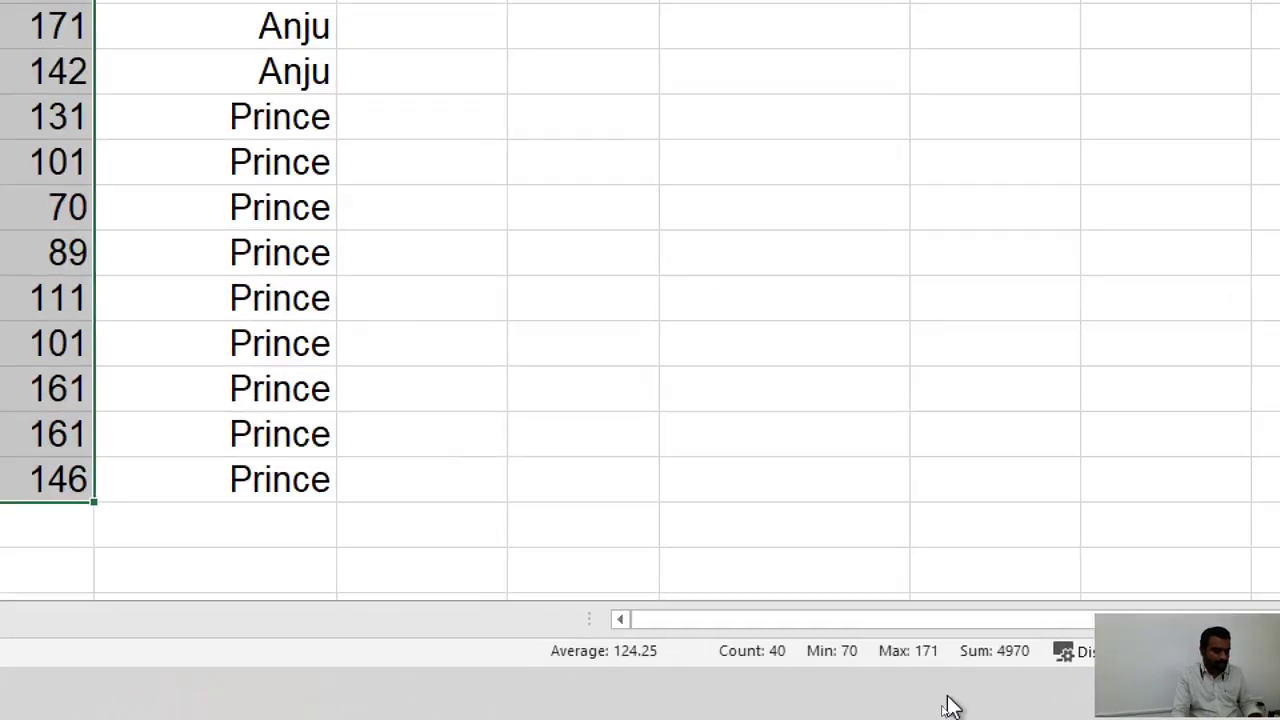
{"action": "key", "text": "ctrl+q"}
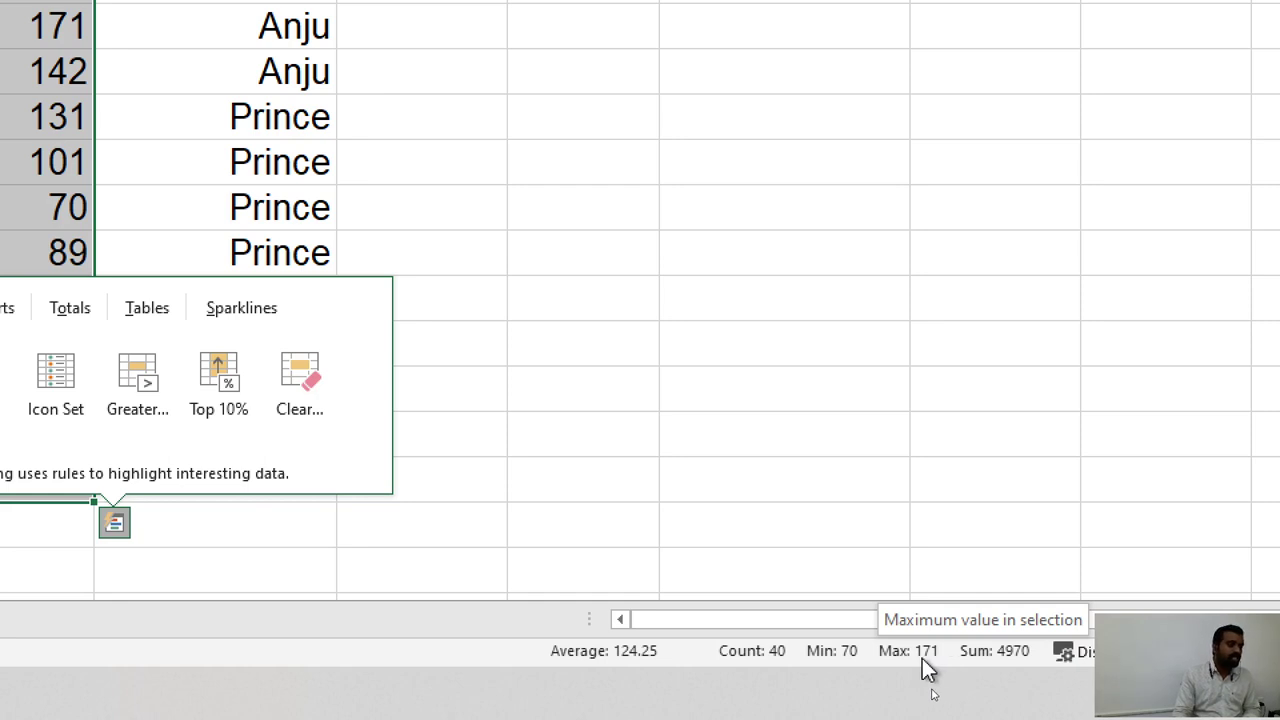
{"action": "left_click", "coordinate": [447, 353]}
{"action": "scroll", "coordinate": [165, 345], "scroll_direction": "up", "scroll_amount": 3}
{"action": "scroll", "coordinate": [165, 345], "scroll_direction": "left", "scroll_amount": 2}
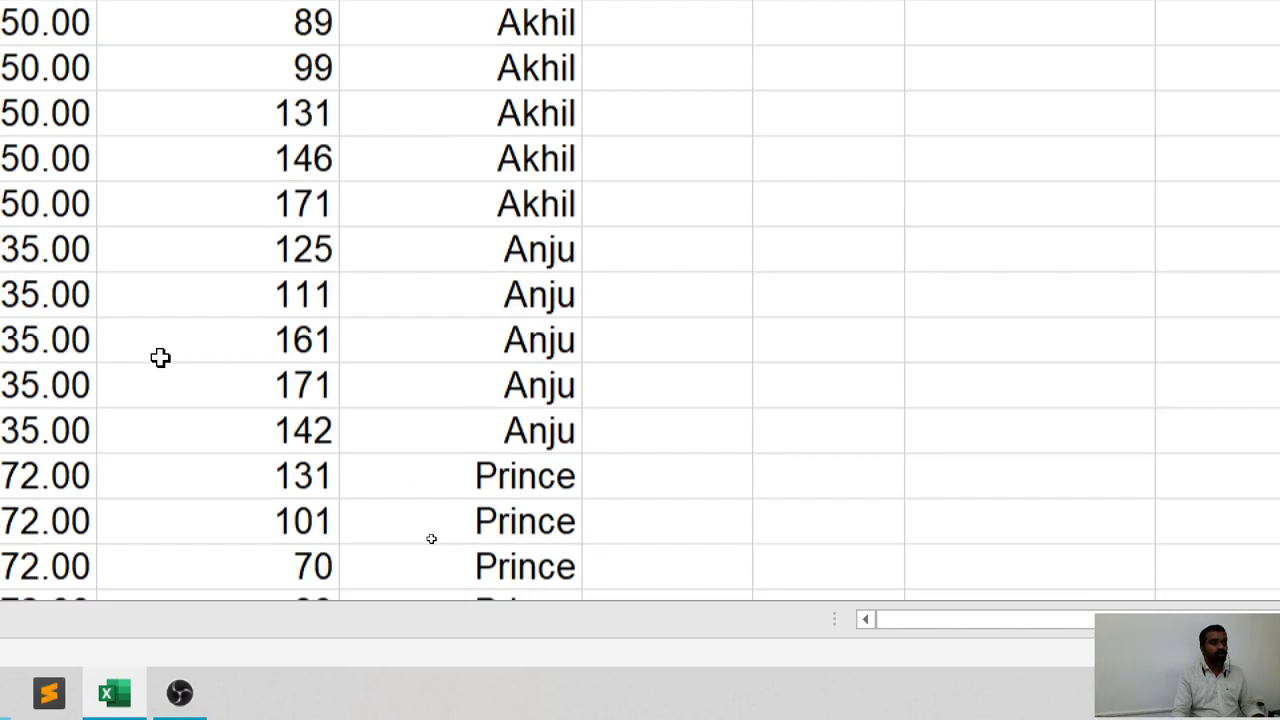
{"action": "scroll", "coordinate": [160, 357], "scroll_direction": "up", "scroll_amount": 1}
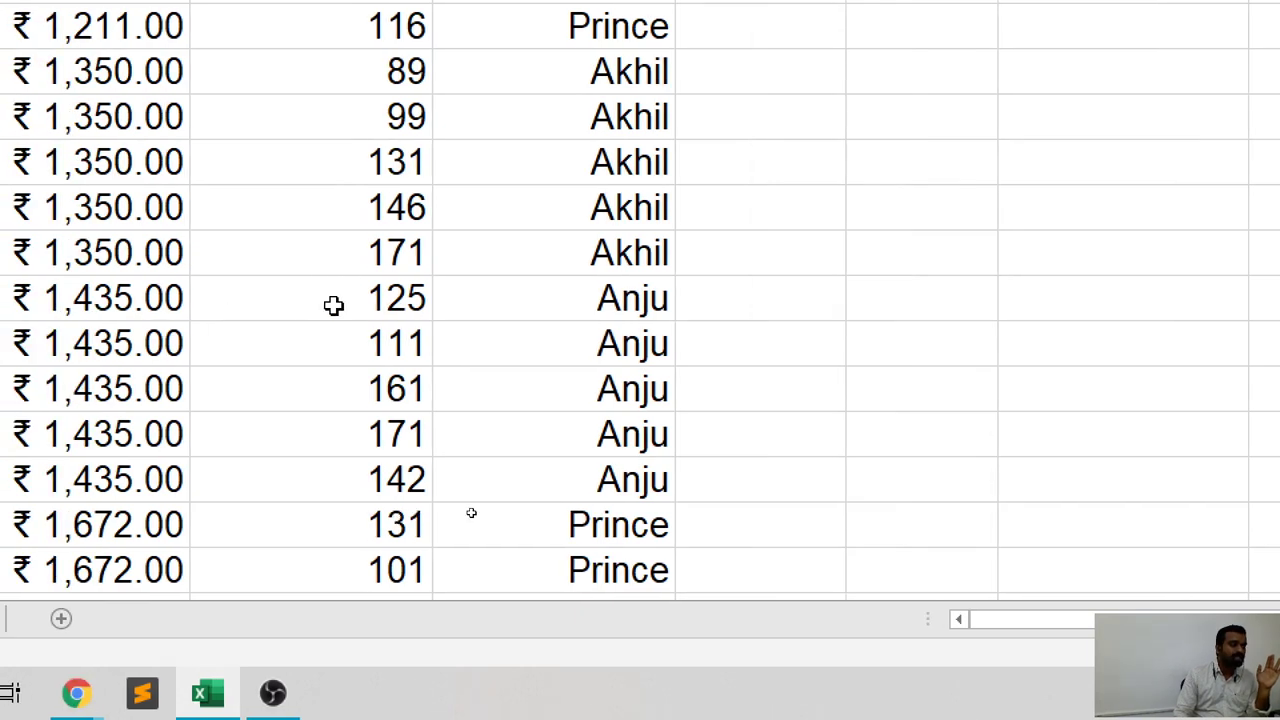
{"action": "scroll", "coordinate": [334, 305], "scroll_direction": "up", "scroll_amount": 4}
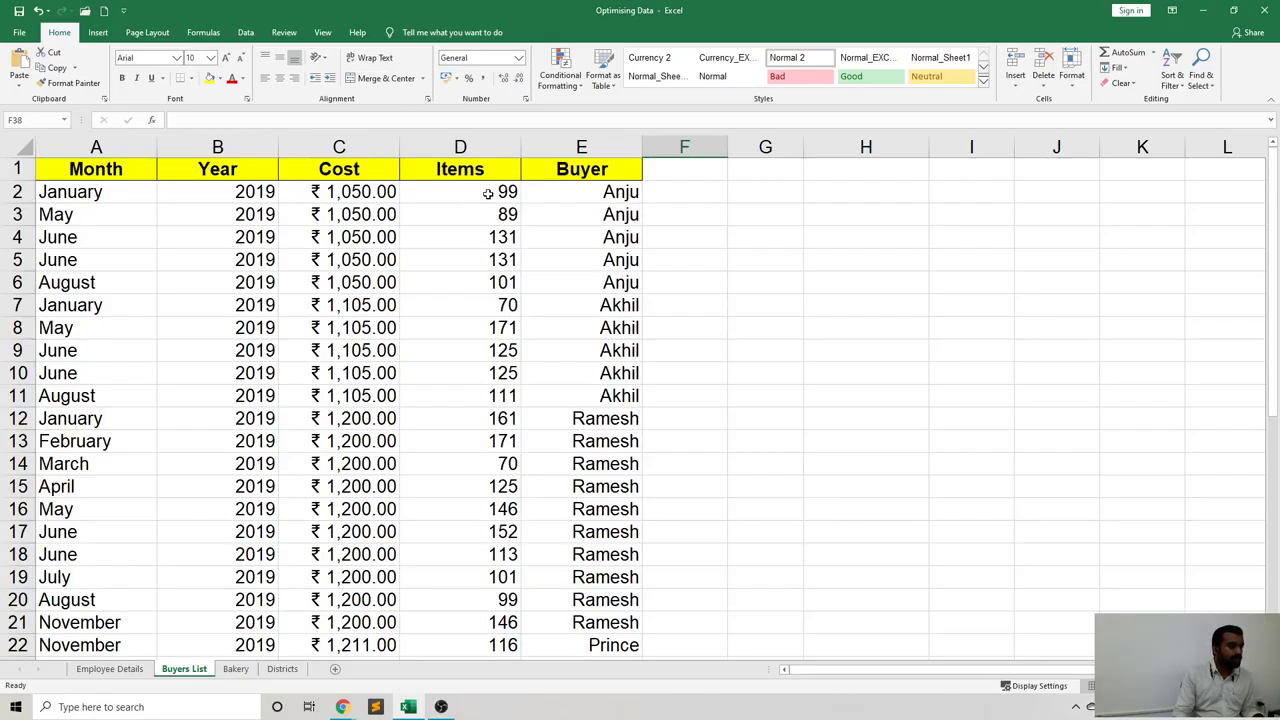
Select the Items values D2:D41 and preview green Gradient Fill data bars.
{"action": "left_click_drag", "start_coordinate": [500, 191], "coordinate": [484, 583]}
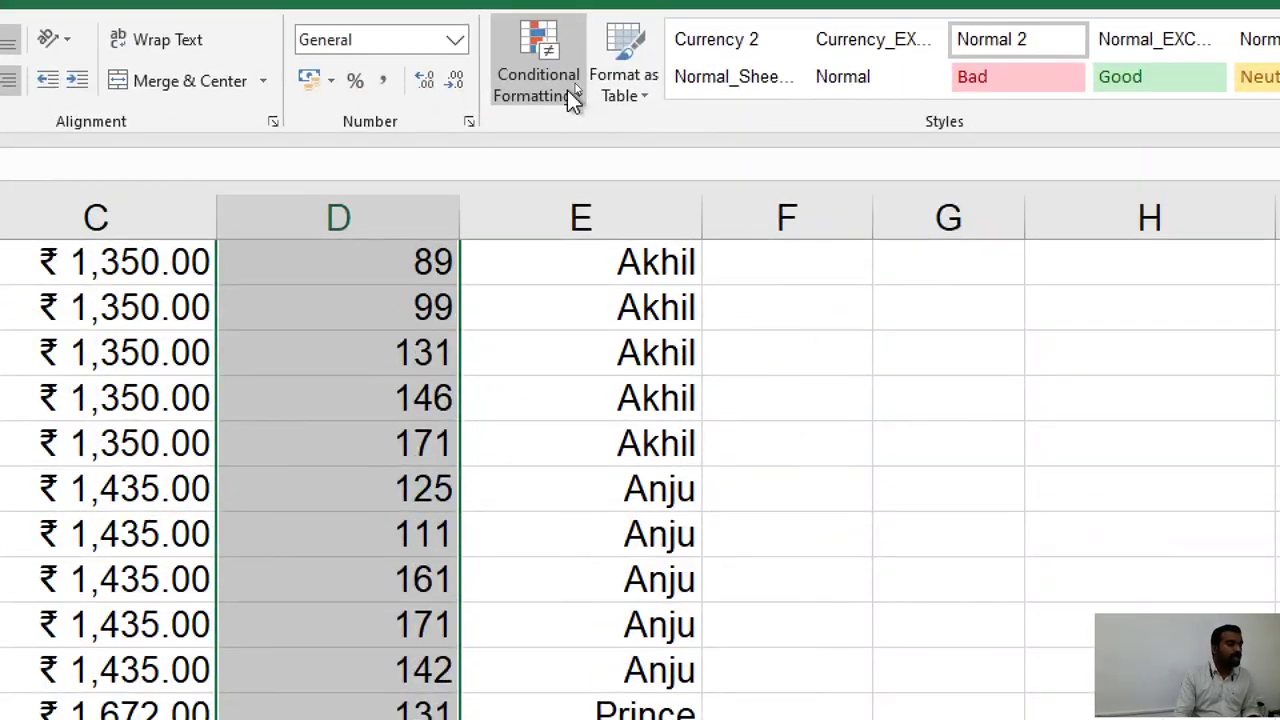
{"action": "left_click", "coordinate": [582, 95]}
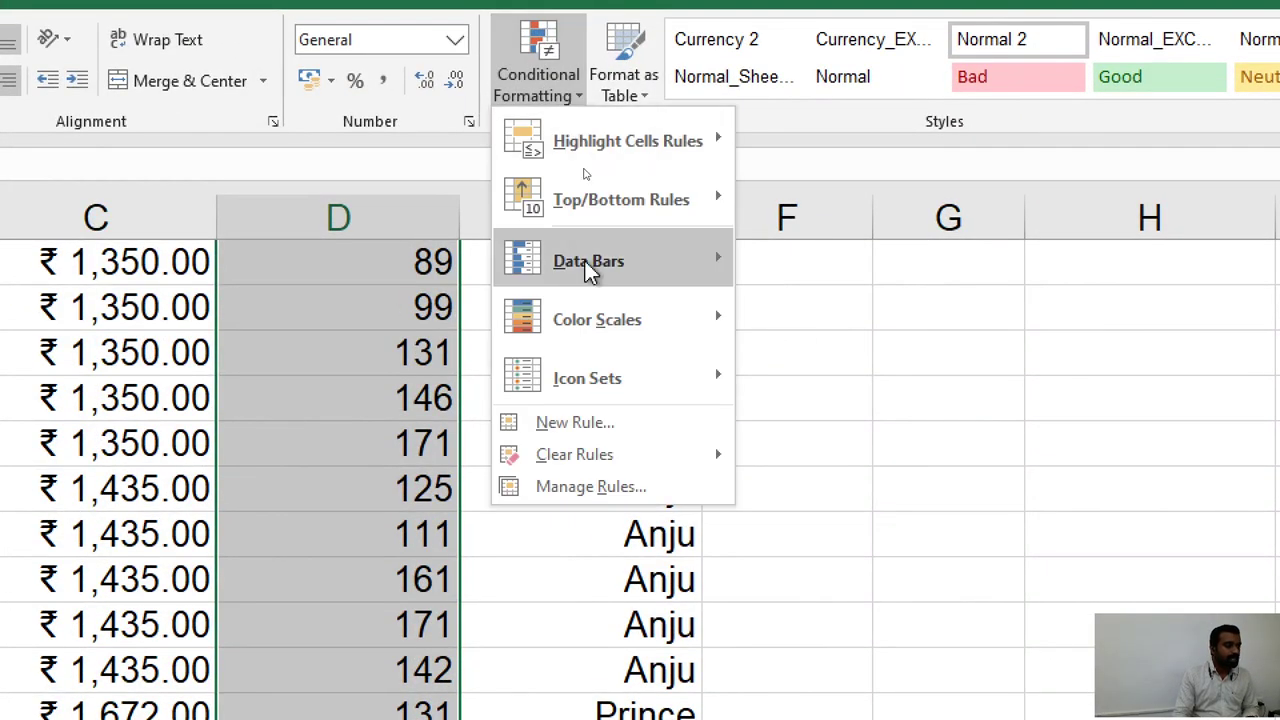
{"action": "mouse_move", "coordinate": [587, 270]}
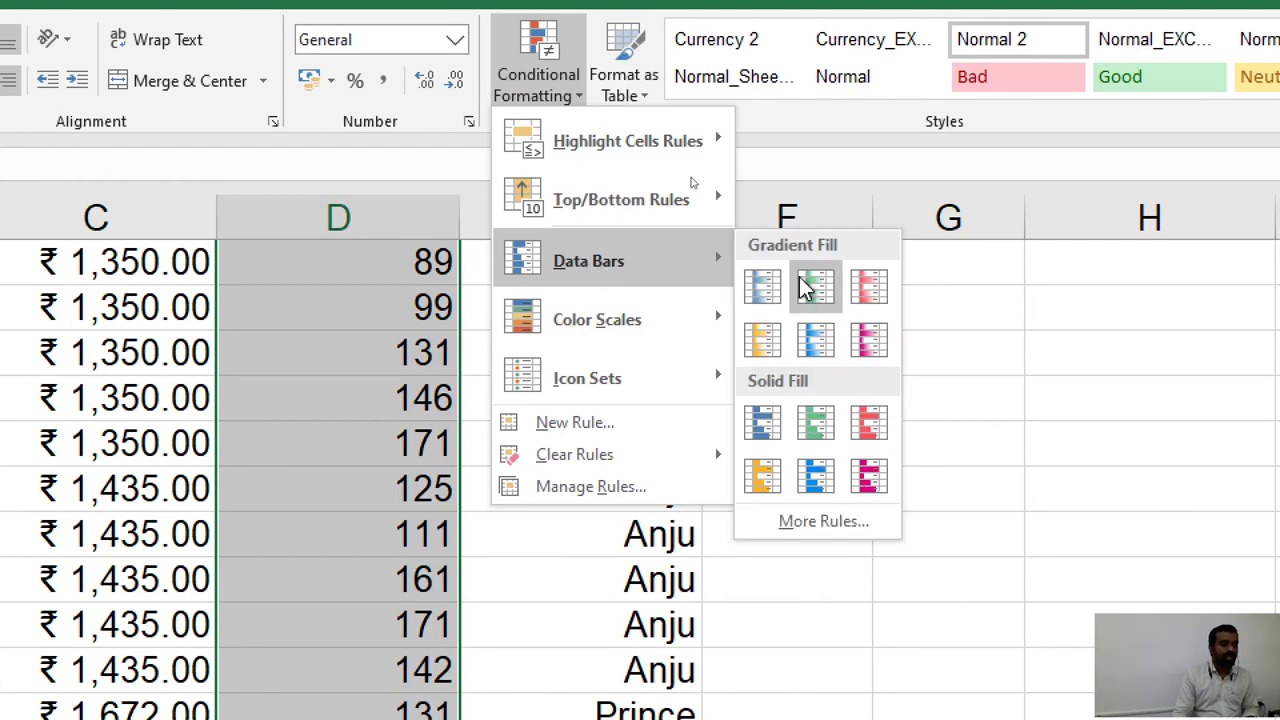
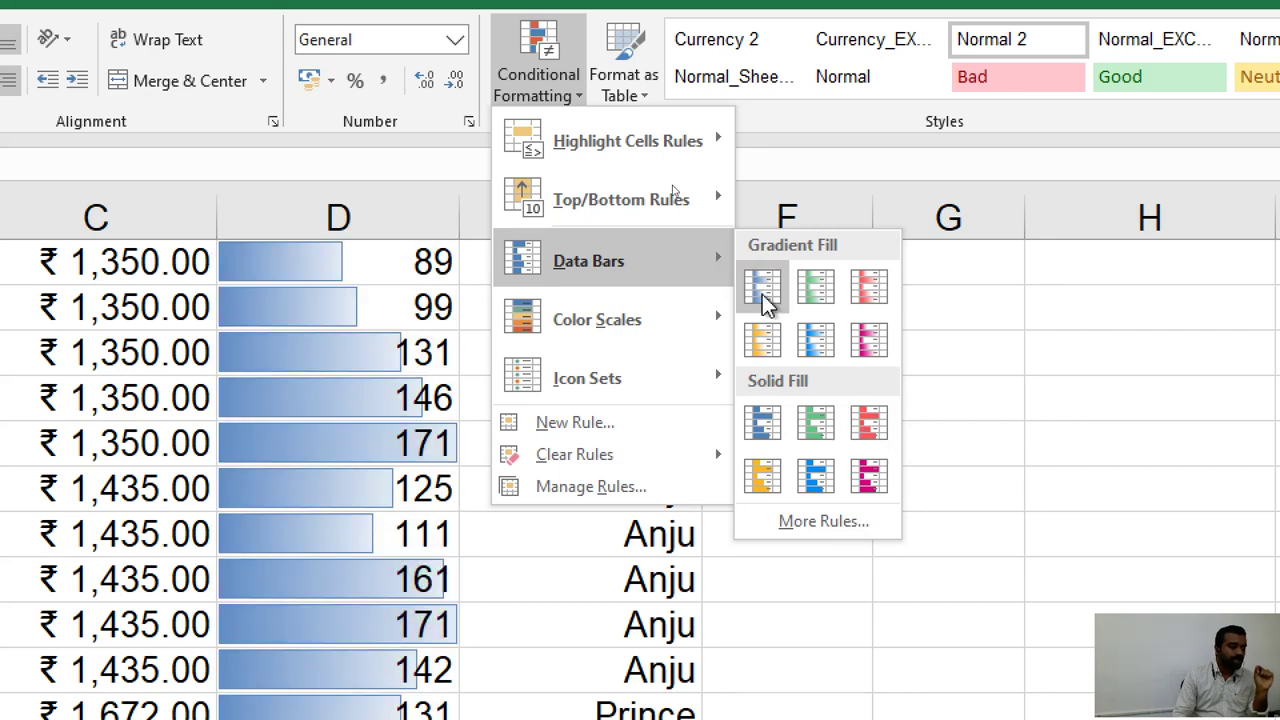
Apply blue gradient fill data bars to the Items column.
{"action": "left_click", "coordinate": [763, 295]}
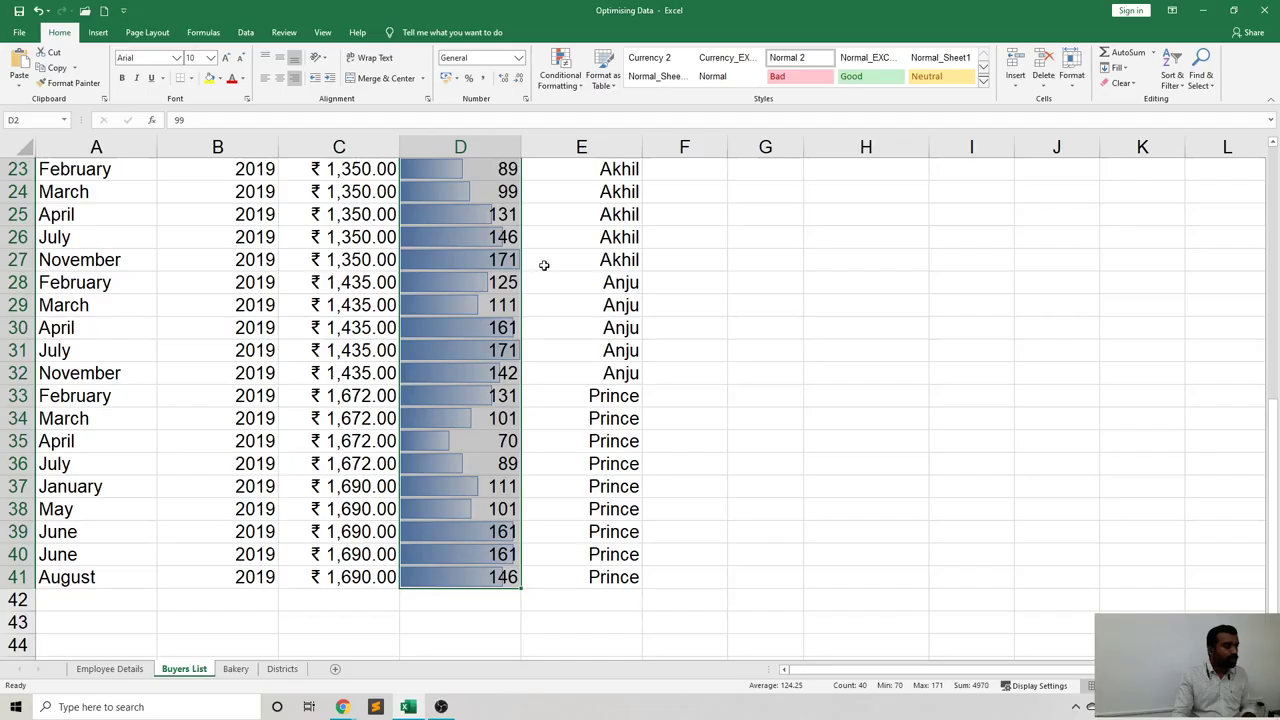
{"action": "key", "text": "ctrl+q"}
{"action": "left_click", "coordinate": [509, 460]}
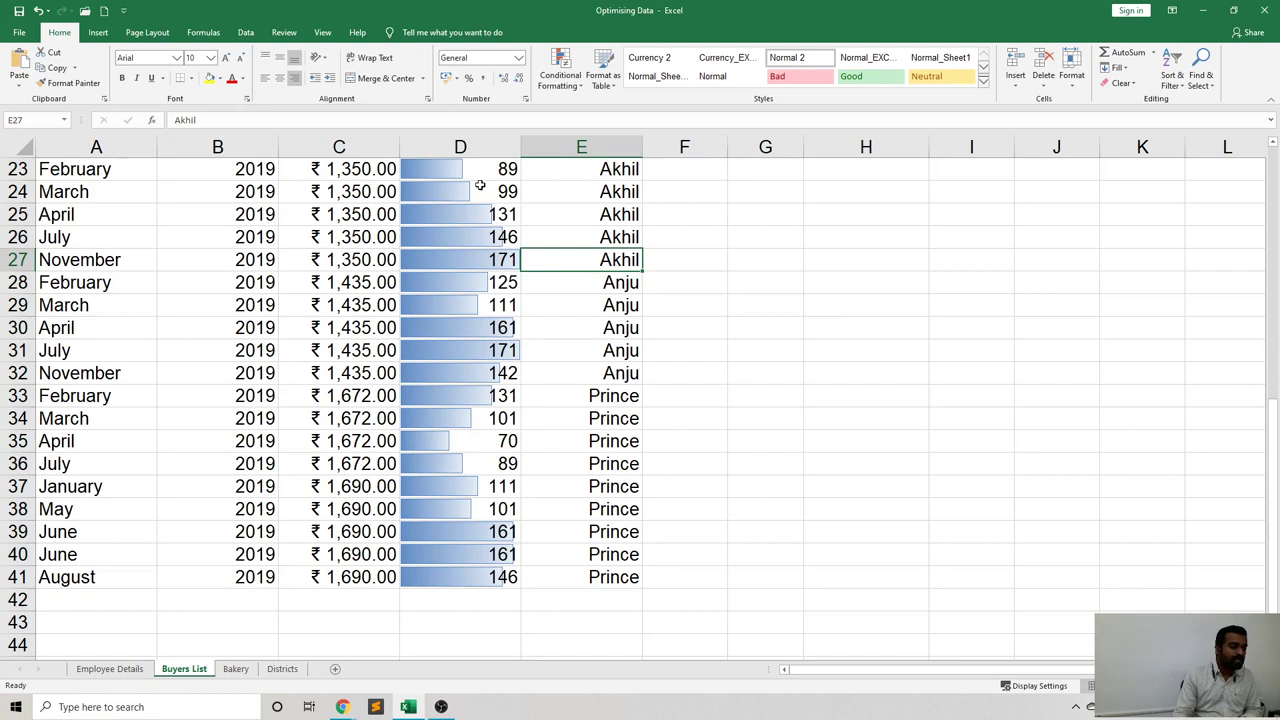
Check the data bars in Items cells D27 up through D24, then scroll back up.
{"action": "left_click", "coordinate": [495, 259]}
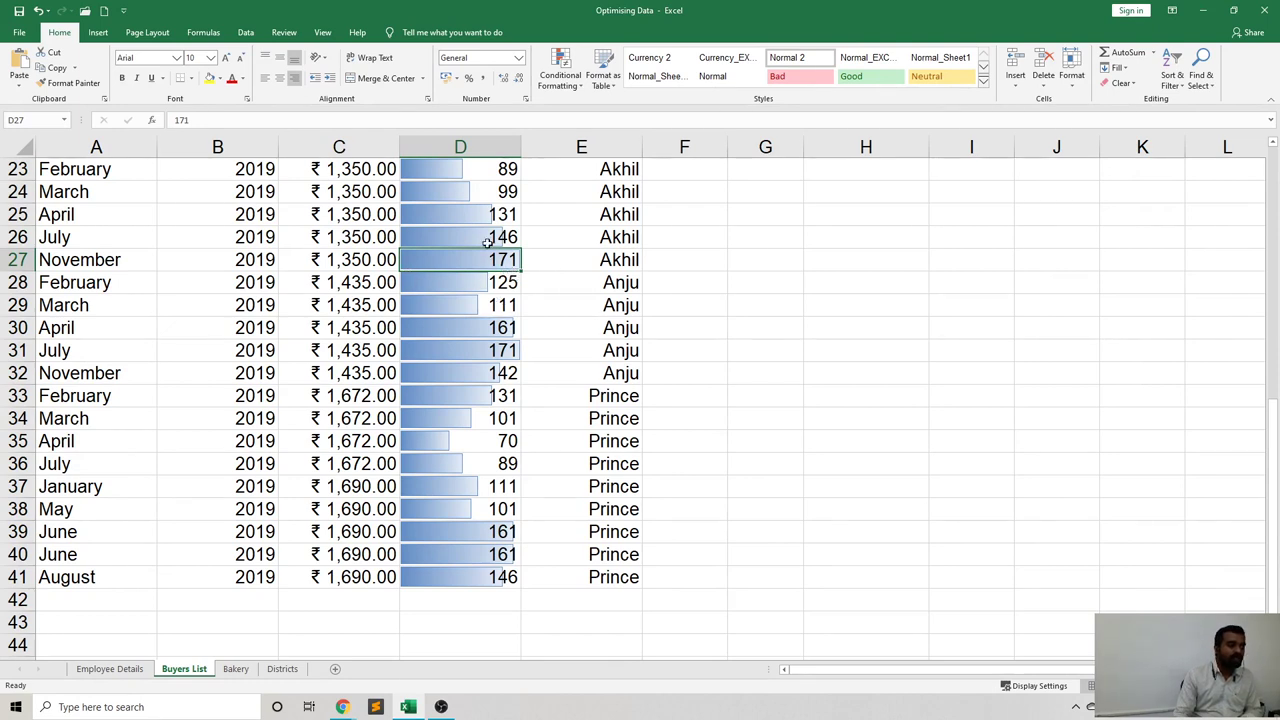
{"action": "left_click", "coordinate": [489, 243]}
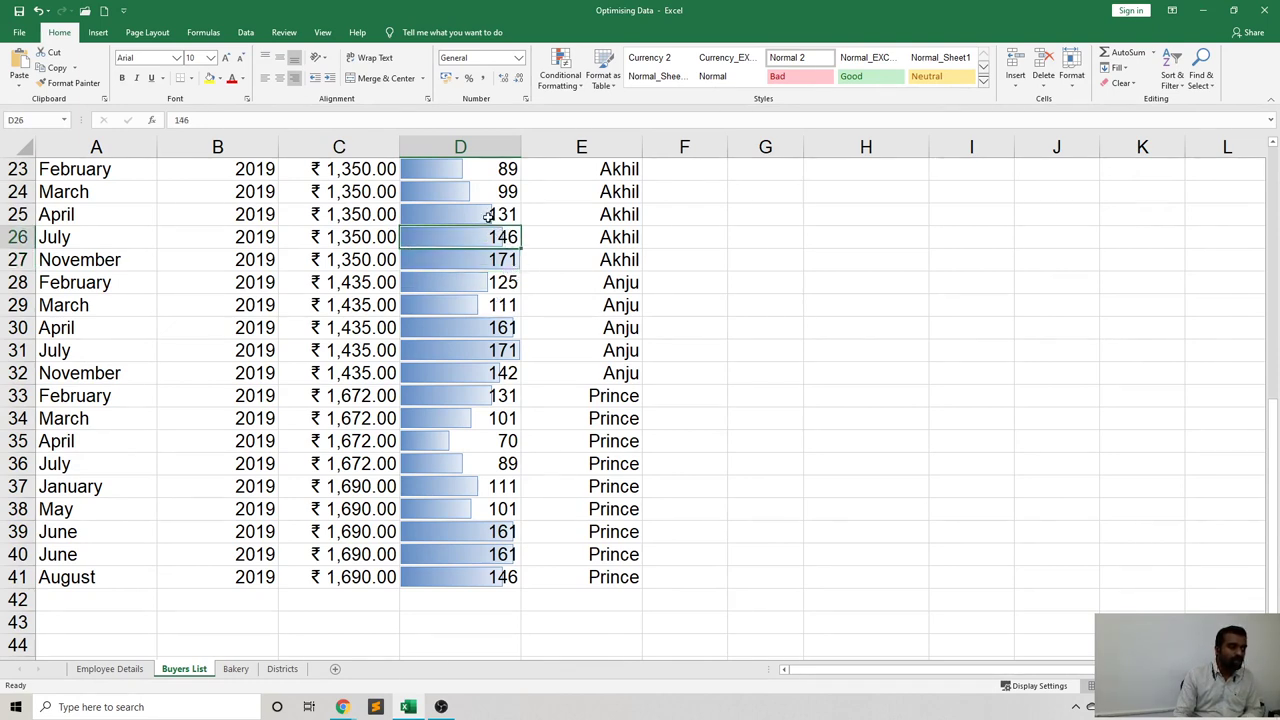
{"action": "left_click", "coordinate": [490, 219]}
{"action": "left_click", "coordinate": [460, 191]}
{"action": "scroll", "coordinate": [490, 210], "scroll_direction": "up", "scroll_amount": 2}
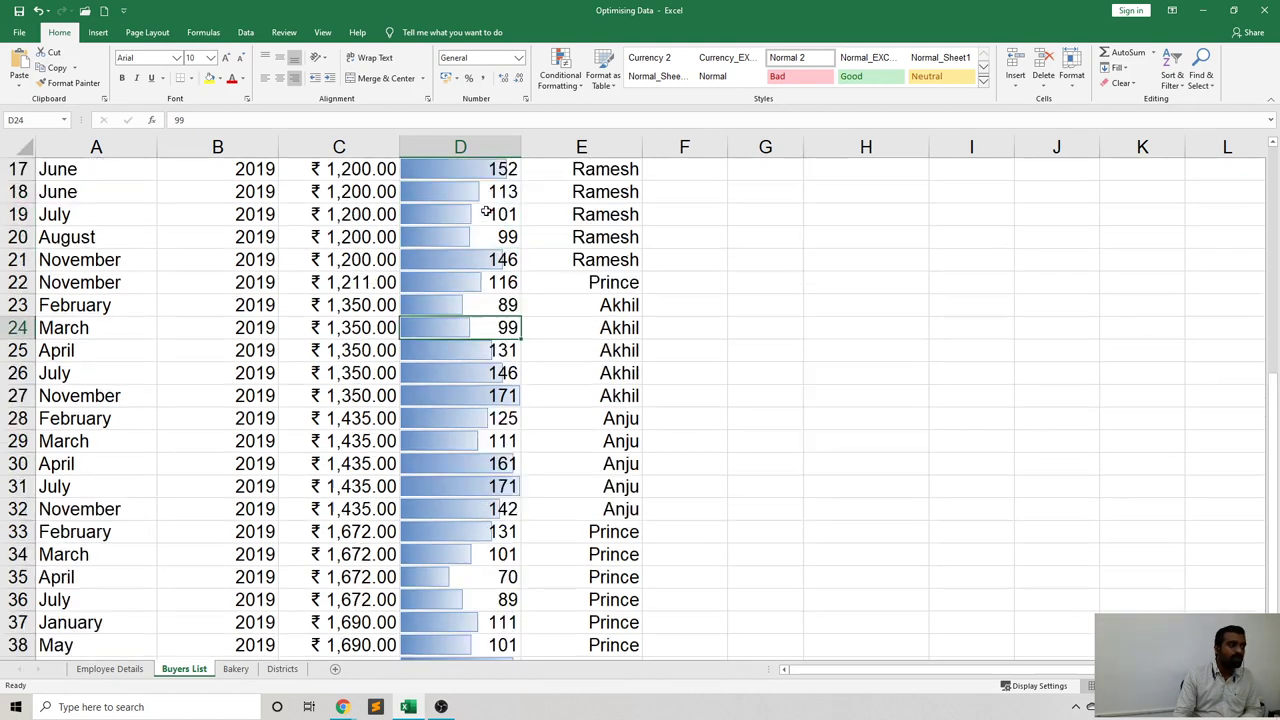
{"action": "scroll", "coordinate": [487, 220], "scroll_direction": "up", "scroll_amount": 5}
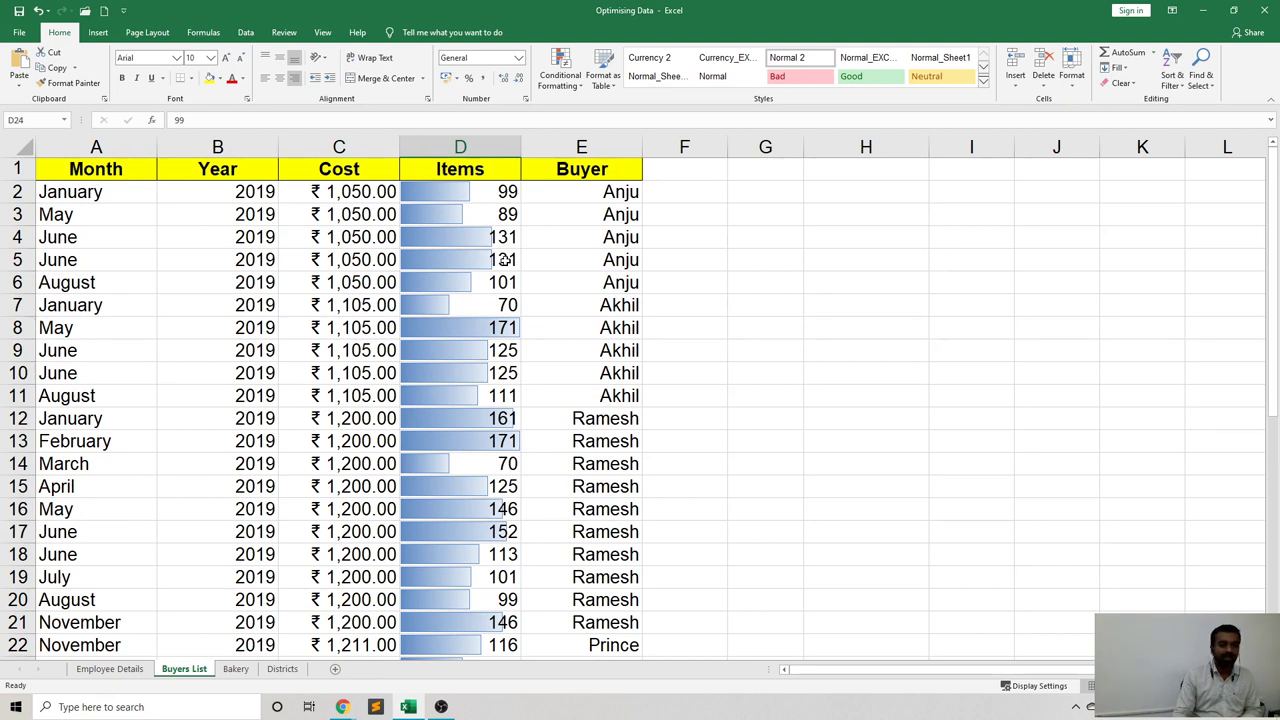
Select the Items values D2 through D41 and return to the top of the sheet.
{"action": "left_click", "coordinate": [490, 197]}
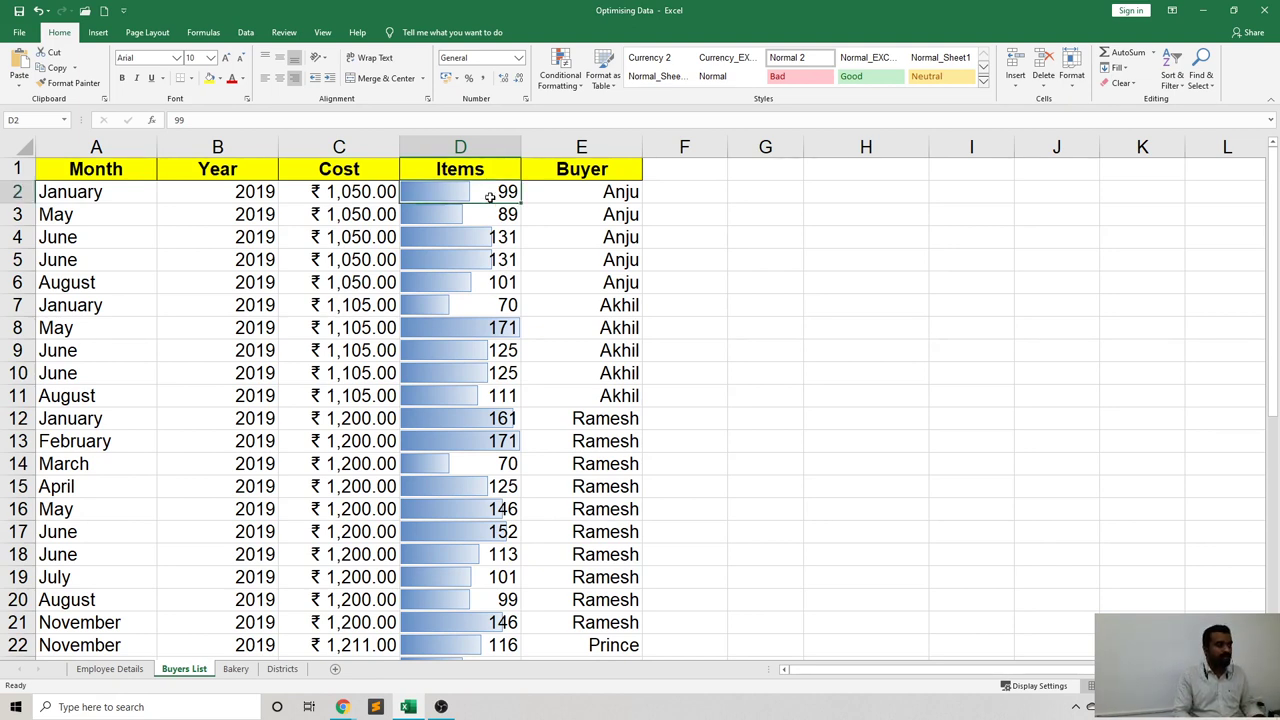
{"action": "key", "text": "ctrl+shift+Down"}
{"action": "scroll", "coordinate": [537, 226], "scroll_direction": "up", "scroll_amount": 3}
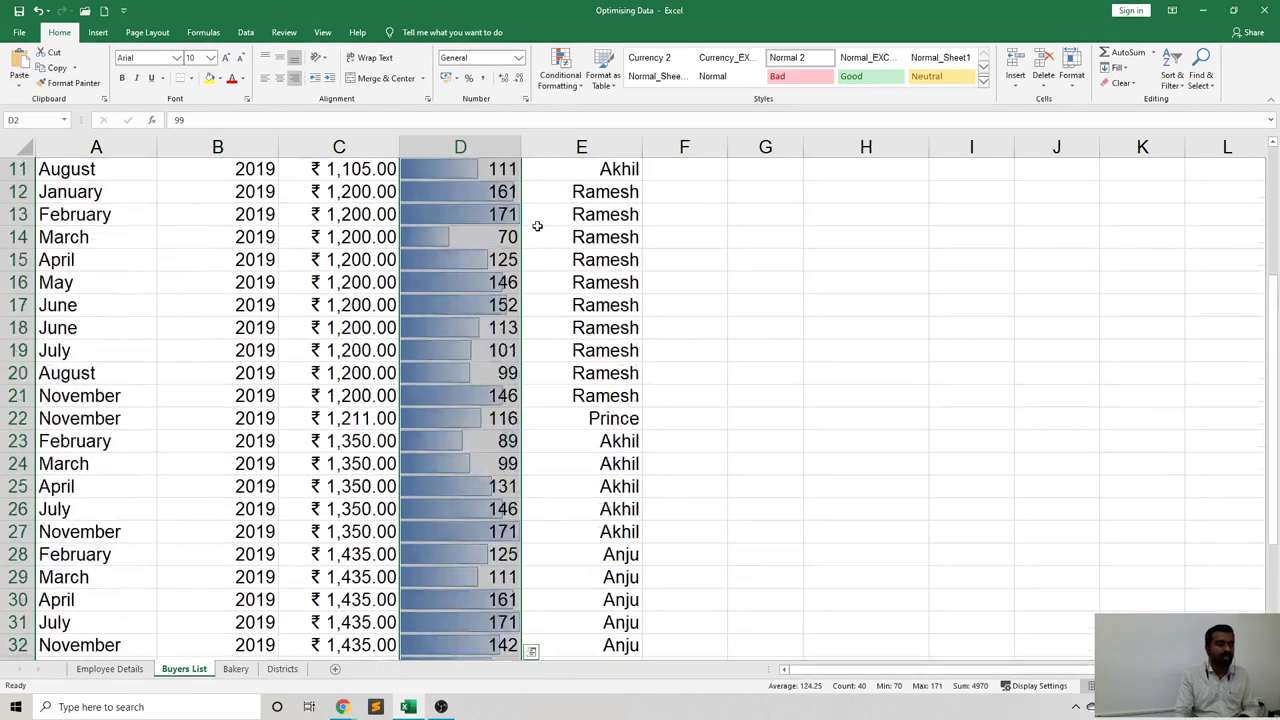
{"action": "scroll", "coordinate": [537, 226], "scroll_direction": "up", "scroll_amount": 4}
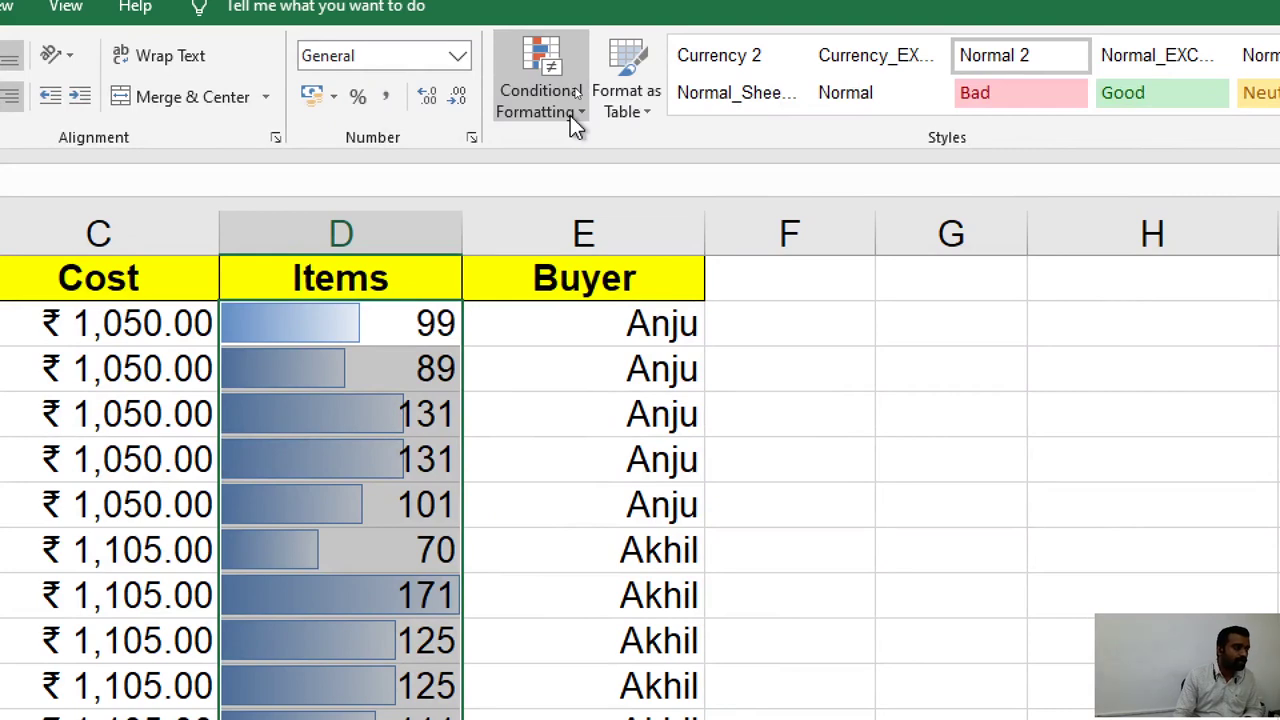
Clear the conditional formatting rules from the selected Items cells, then select E5.
{"action": "left_click", "coordinate": [574, 112]}
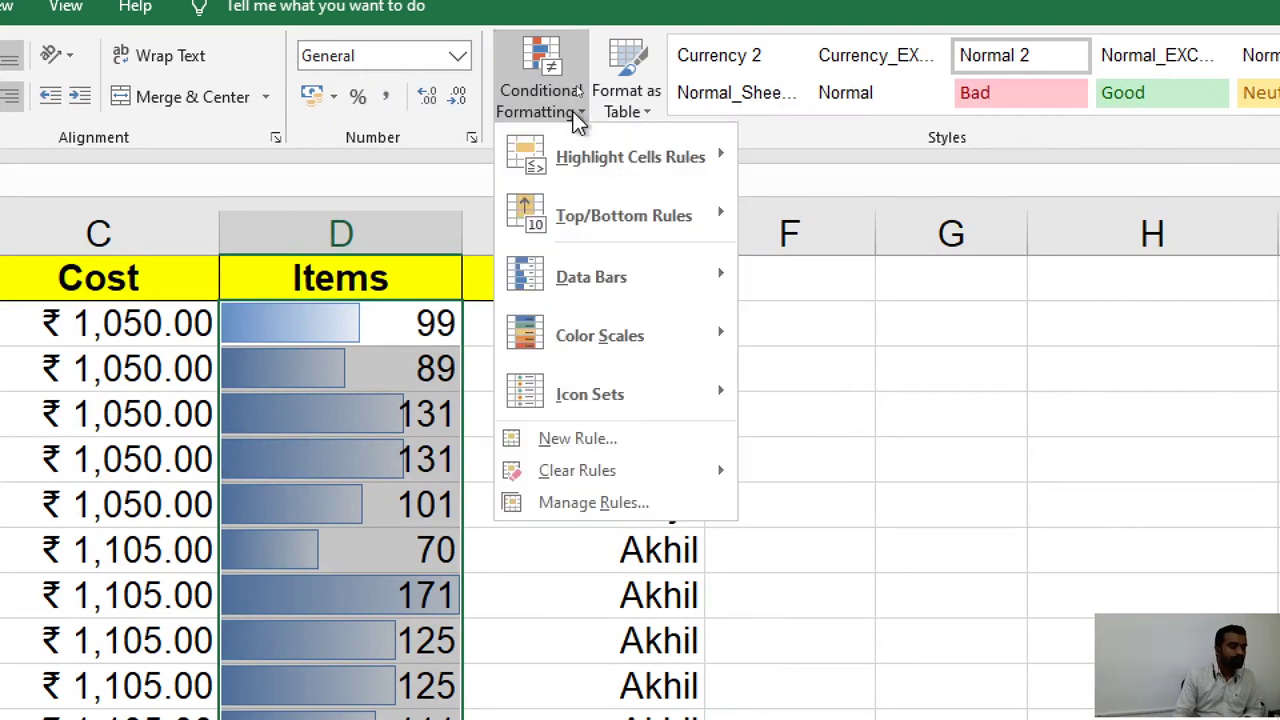
{"action": "left_click", "coordinate": [575, 113]}
{"action": "left_click", "coordinate": [576, 118]}
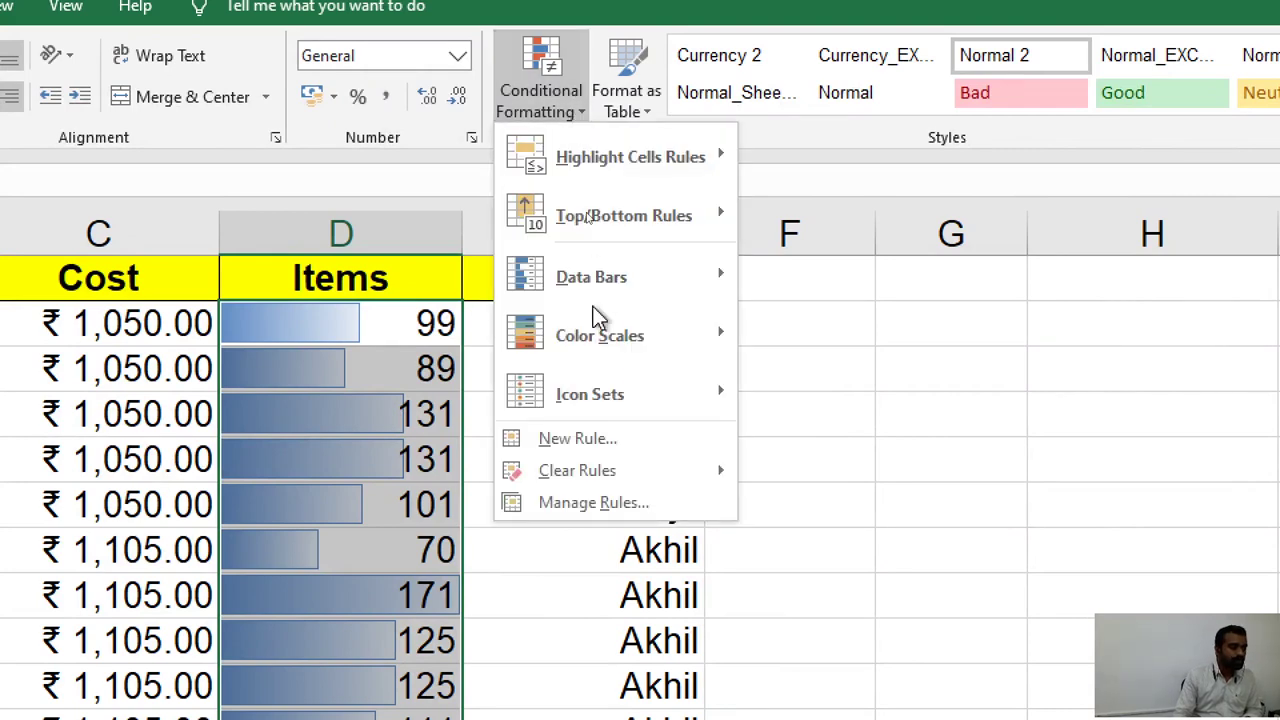
{"action": "mouse_move", "coordinate": [719, 475]}
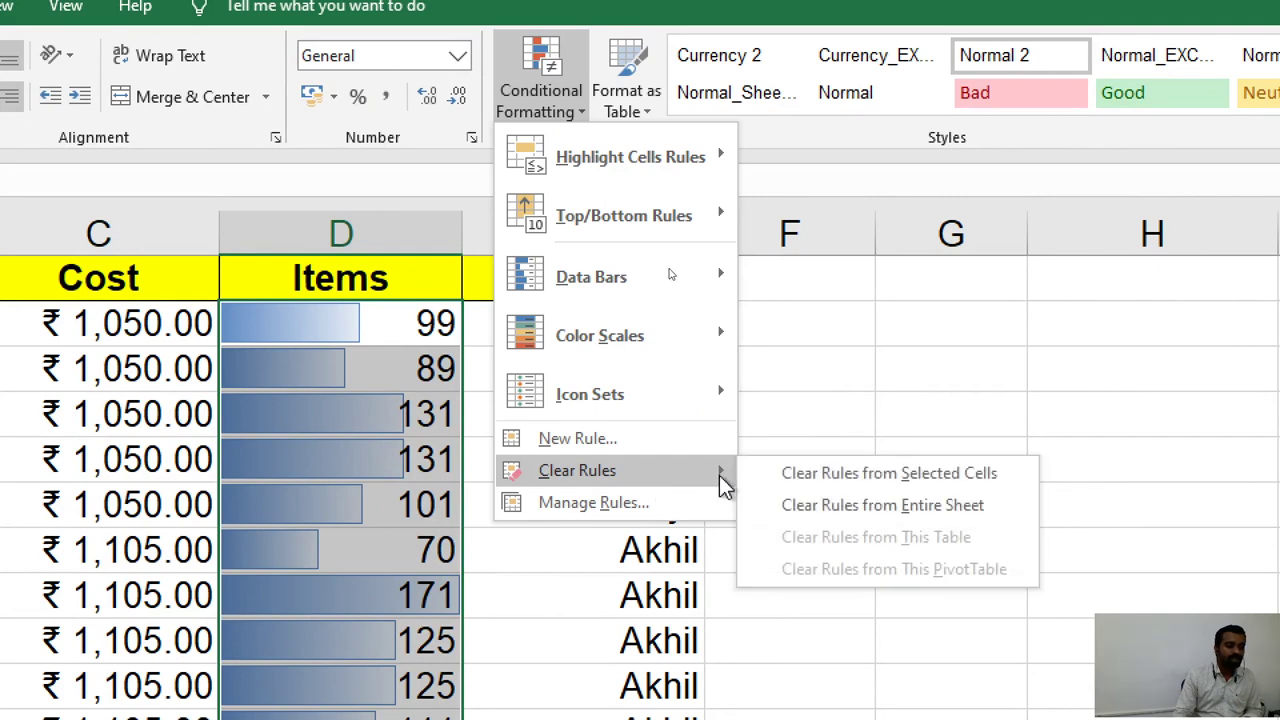
{"action": "left_click", "coordinate": [822, 479]}
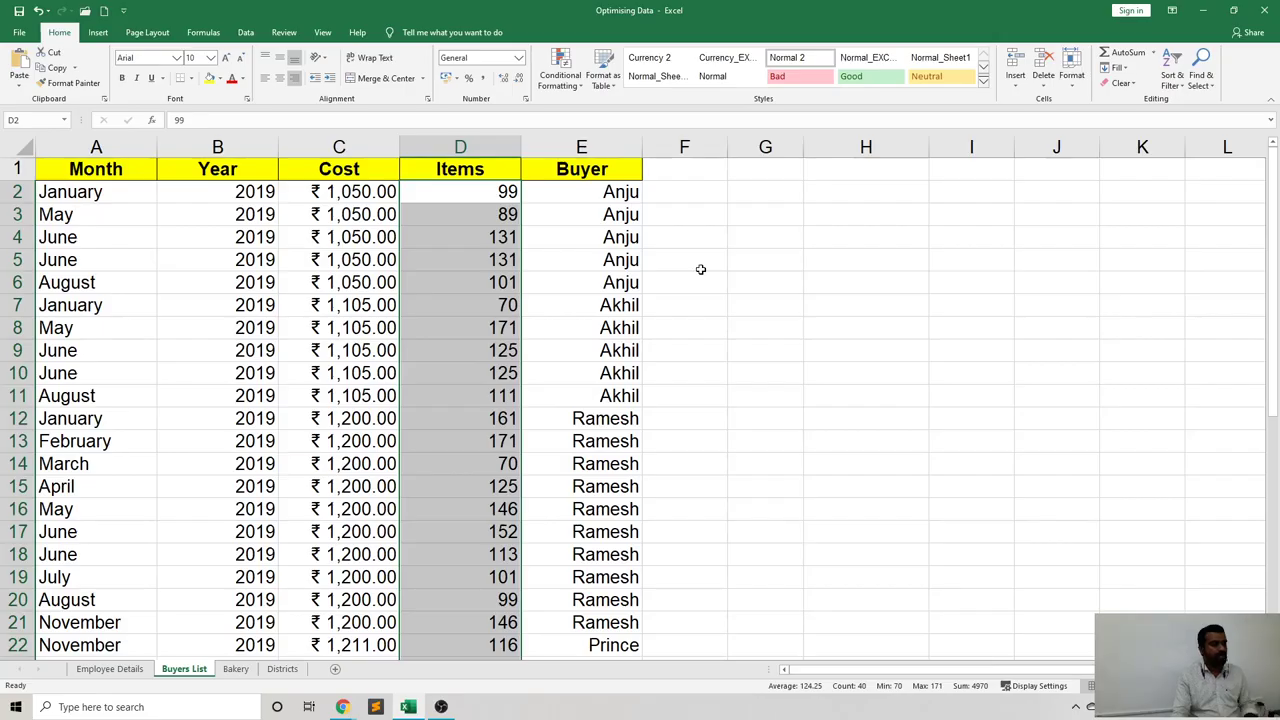
{"action": "left_click", "coordinate": [700, 269]}
{"action": "left_click", "coordinate": [622, 270]}
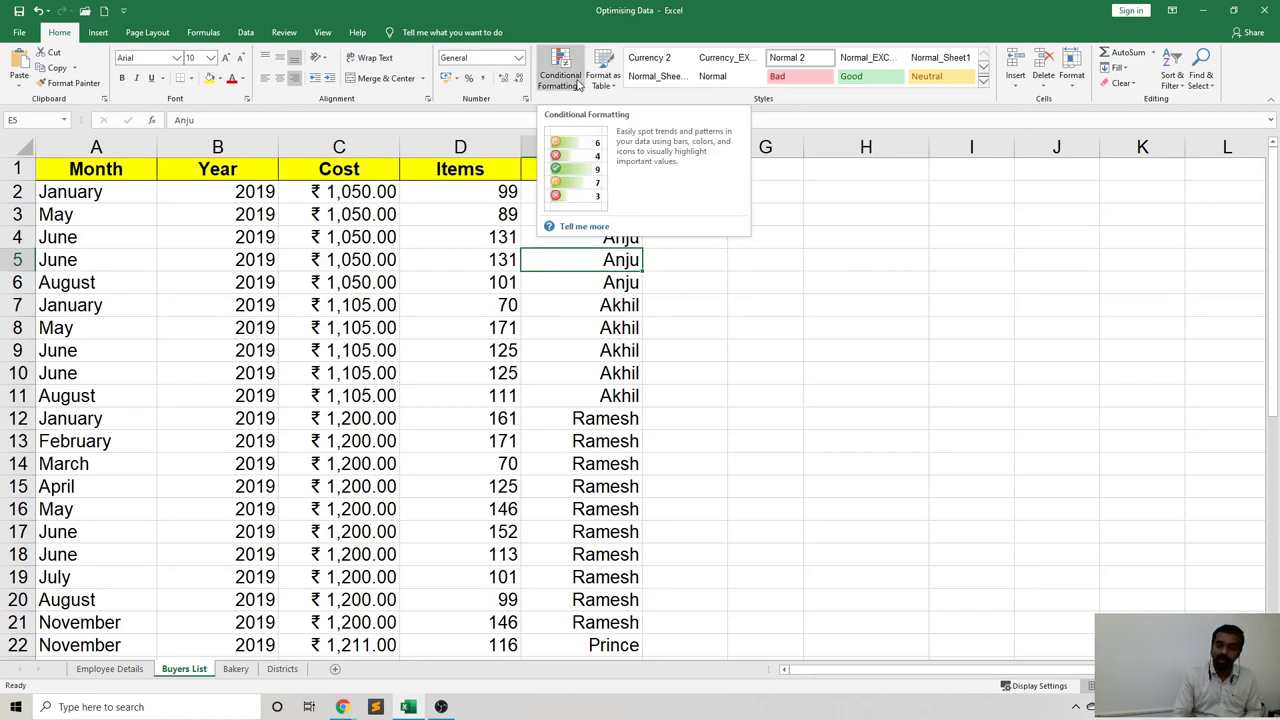
{"action": "left_click", "coordinate": [578, 86]}
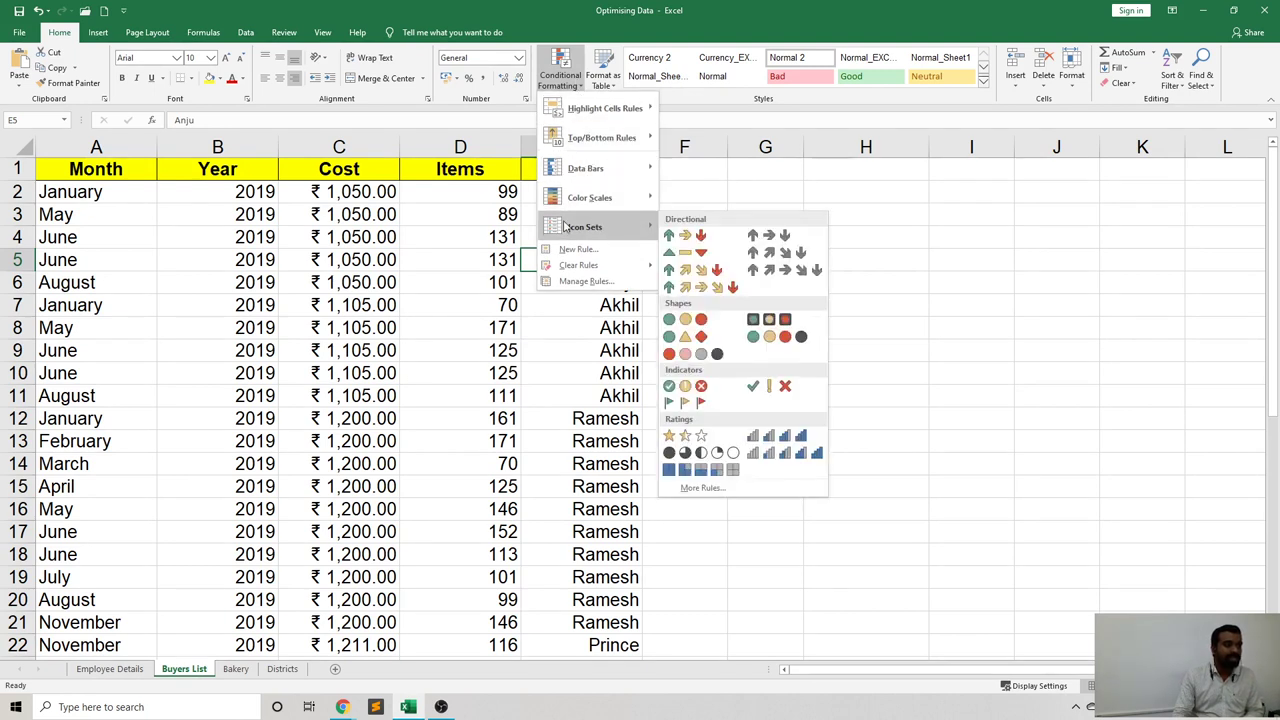
{"action": "mouse_move", "coordinate": [620, 203]}
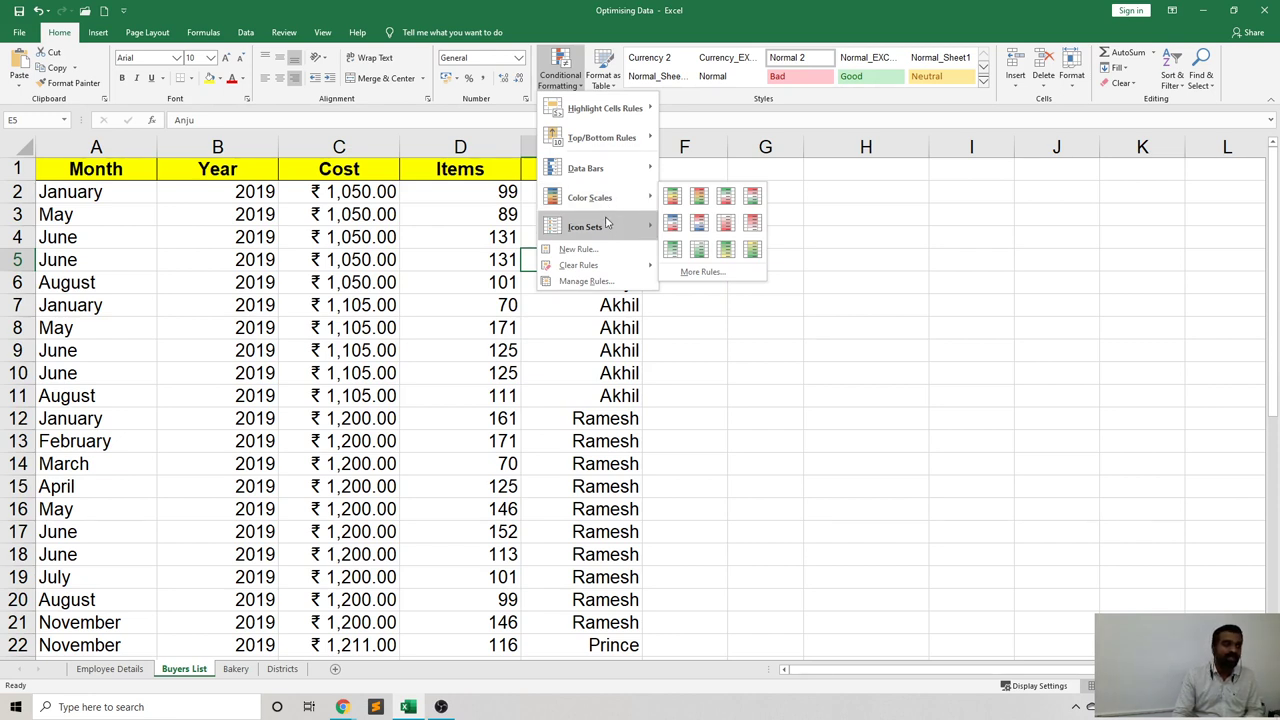
{"action": "mouse_move", "coordinate": [611, 228]}
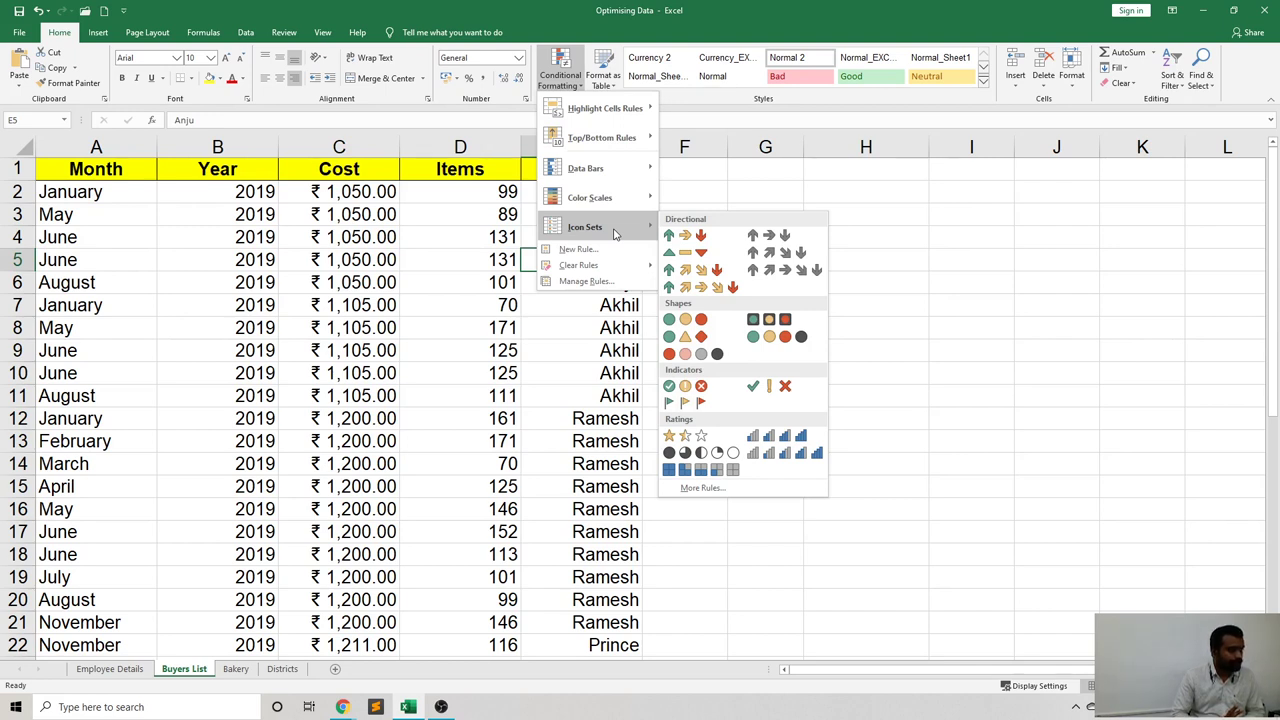
{"action": "left_click", "coordinate": [388, 218]}
{"action": "left_click", "coordinate": [358, 192]}
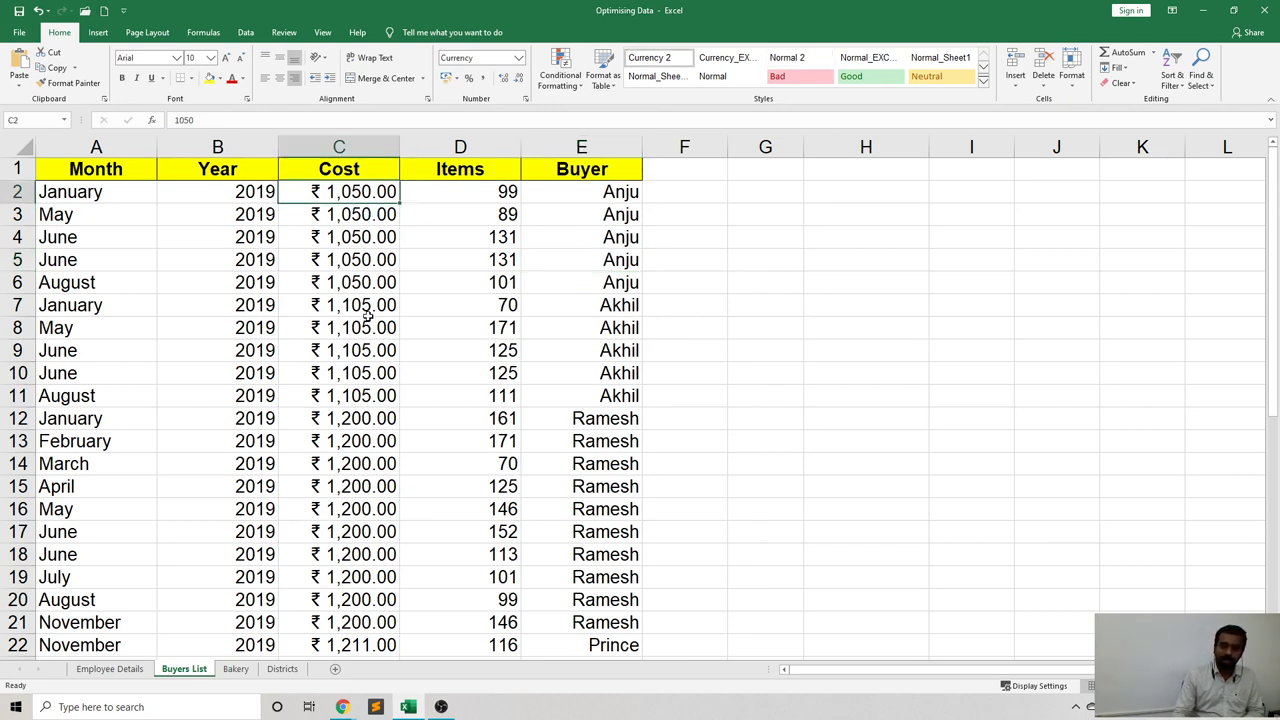
Select Cost values C2:C41 and preview the 3 Arrows (Colored) icon set on them.
{"action": "left_click", "coordinate": [343, 285]}
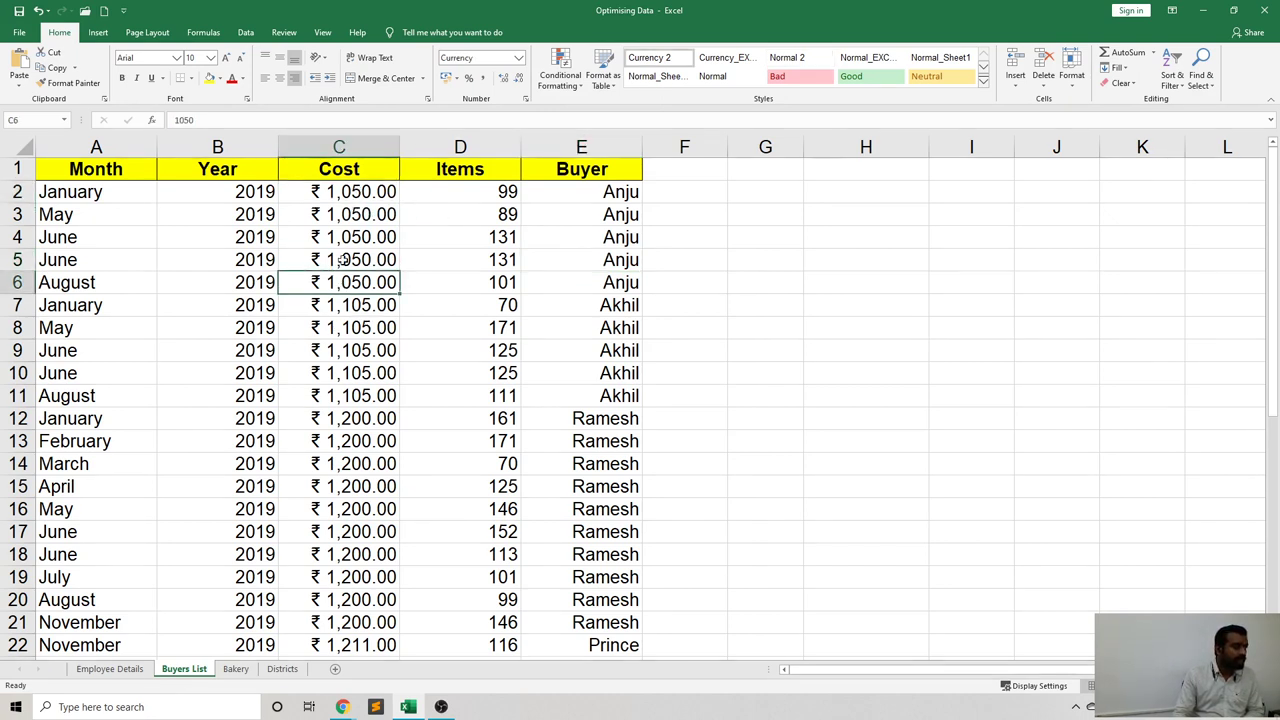
{"action": "left_click", "coordinate": [358, 194]}
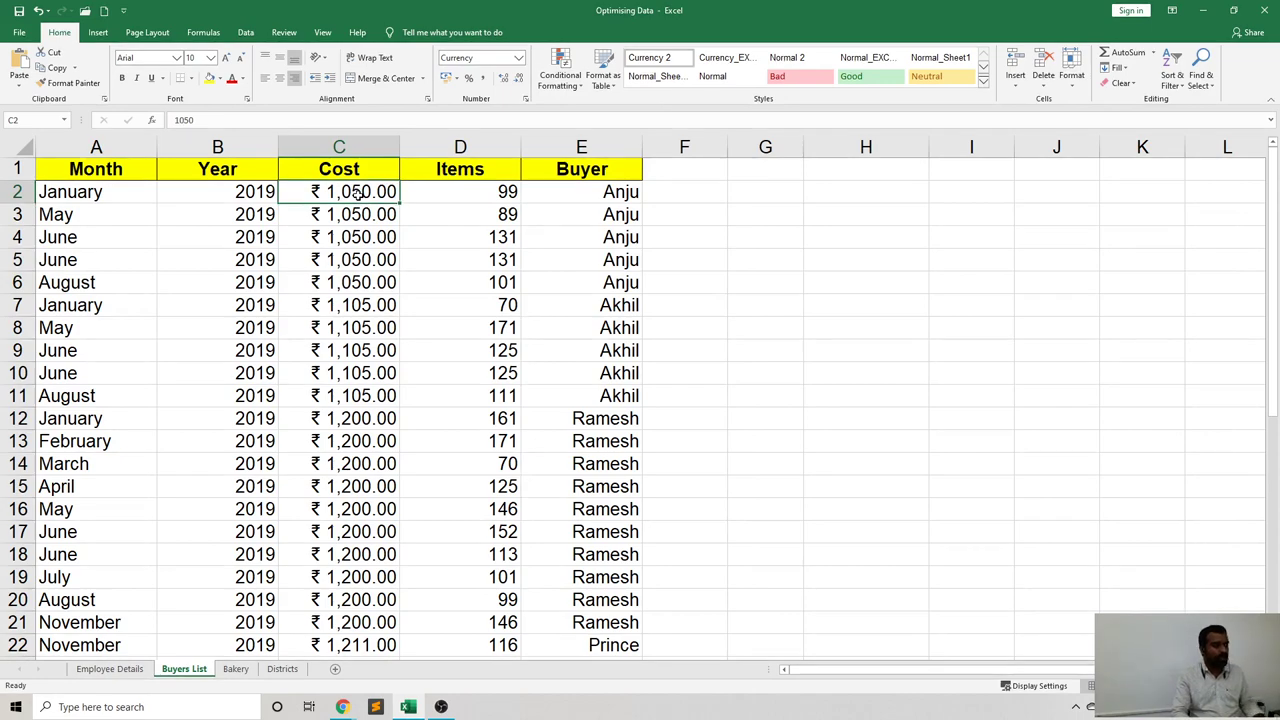
{"action": "key", "text": "ctrl+shift+Down"}
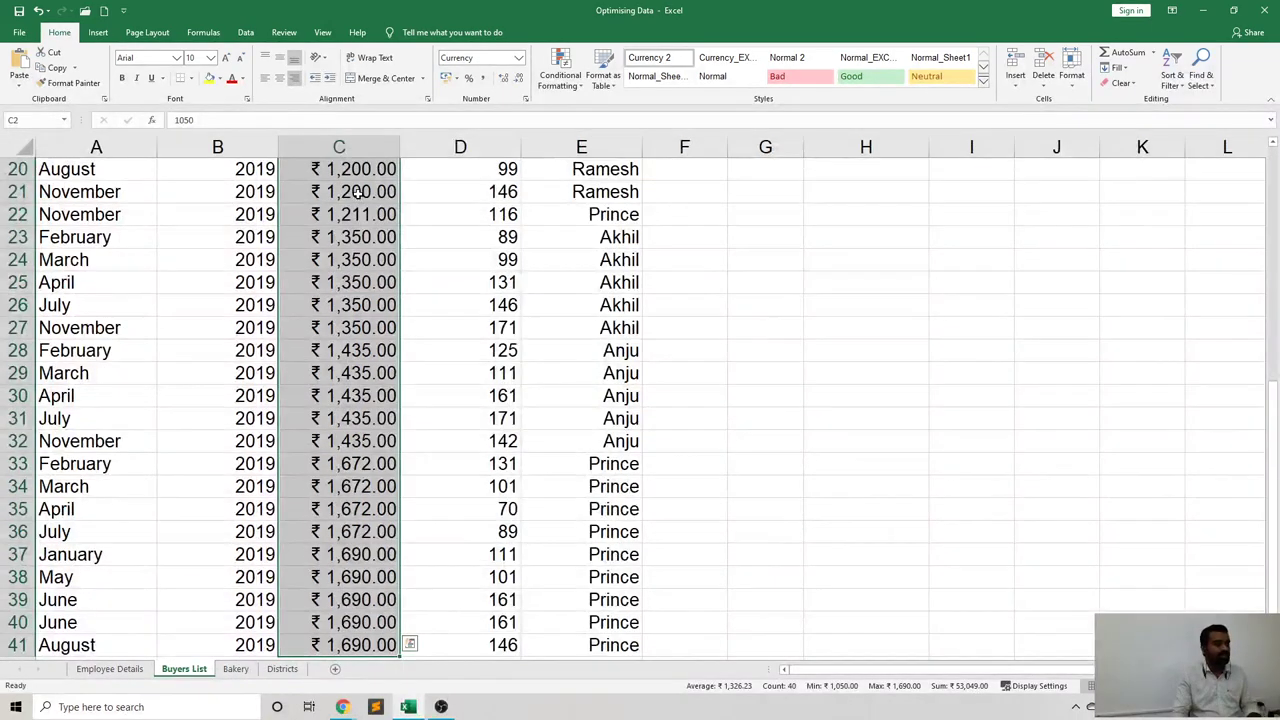
{"action": "scroll", "coordinate": [423, 272], "scroll_direction": "up", "scroll_amount": 3}
{"action": "scroll", "coordinate": [423, 272], "scroll_direction": "up", "scroll_amount": 4}
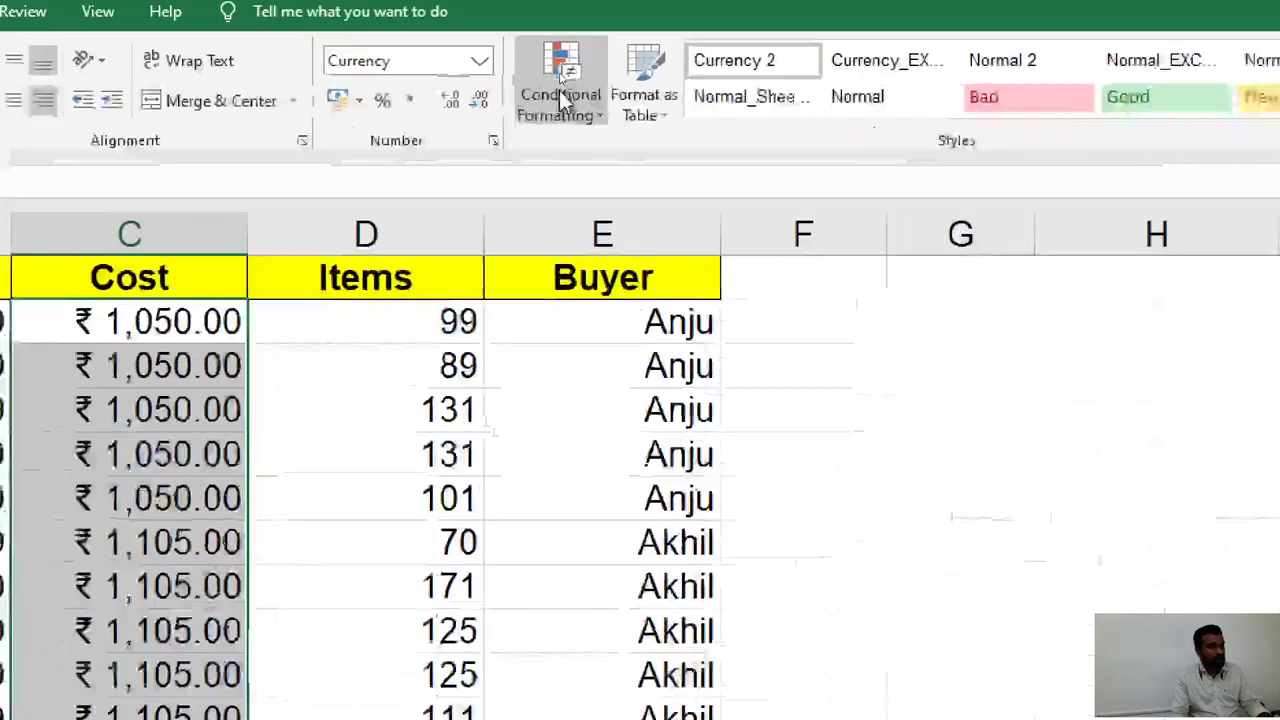
{"action": "left_click", "coordinate": [579, 104]}
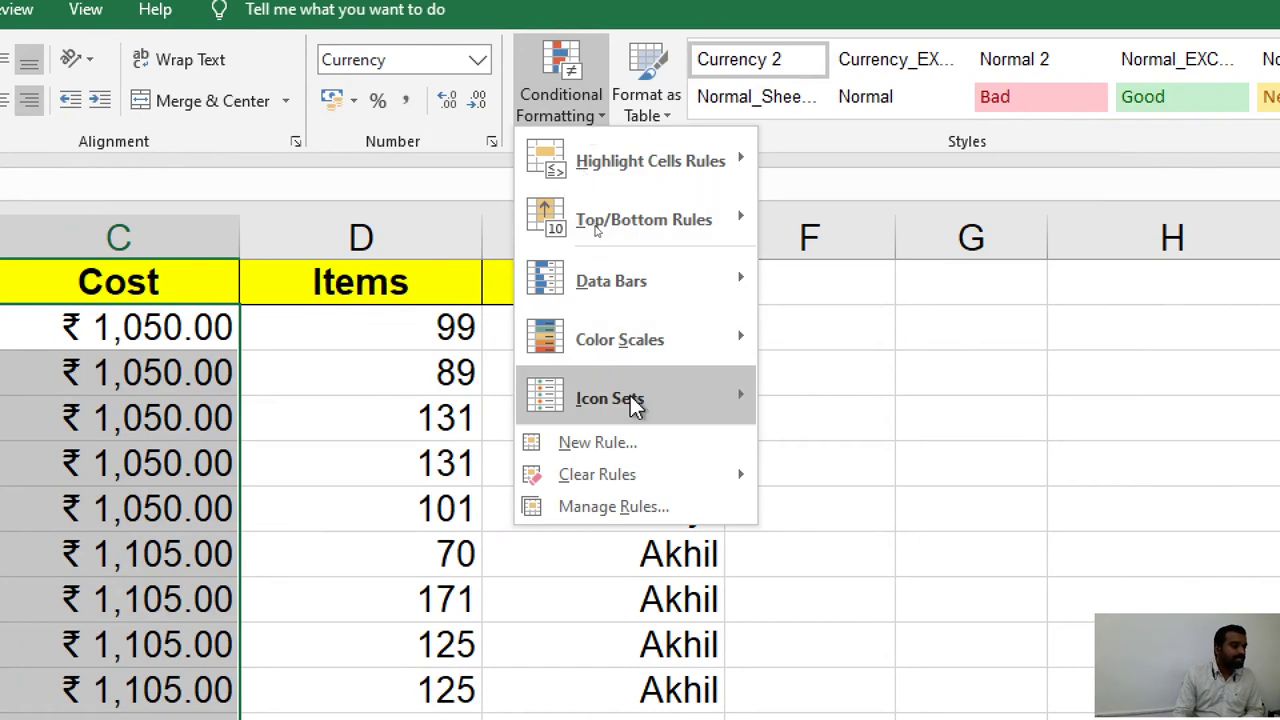
{"action": "mouse_move", "coordinate": [633, 404]}
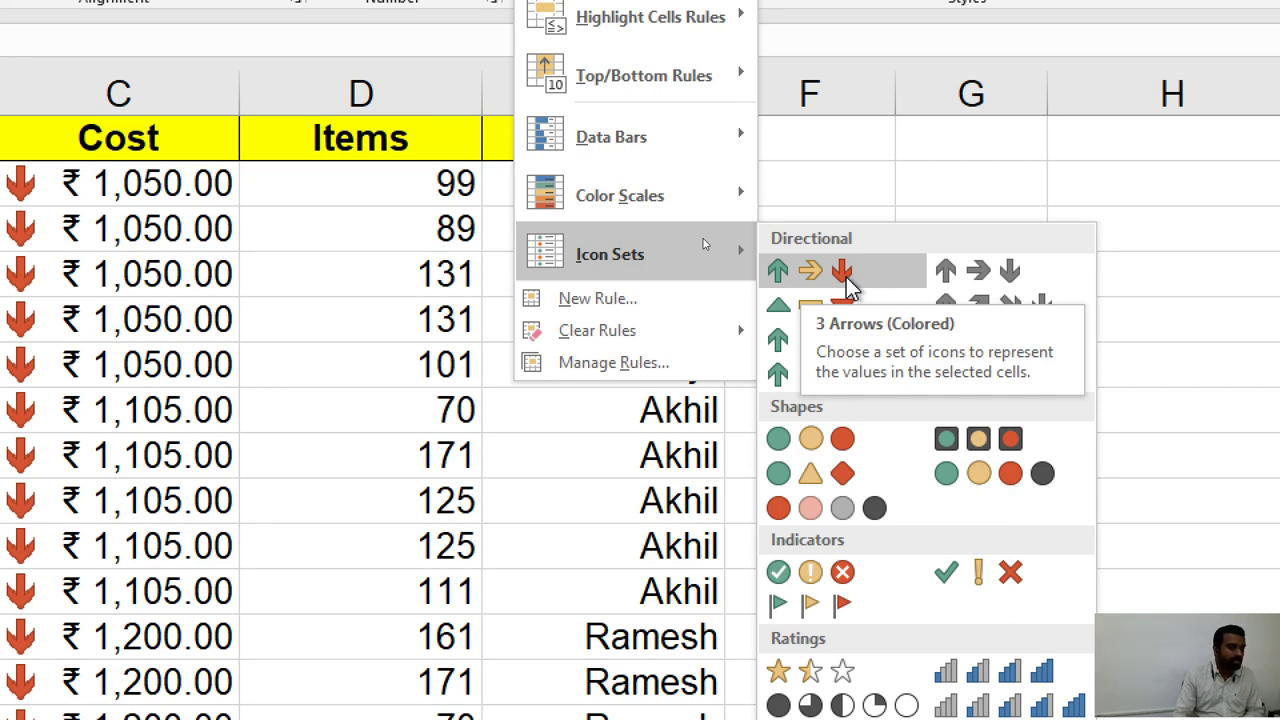
Apply the 3 Arrows (Colored) icon set to the Cost cells C2:C41.
{"action": "key", "text": "Escape"}
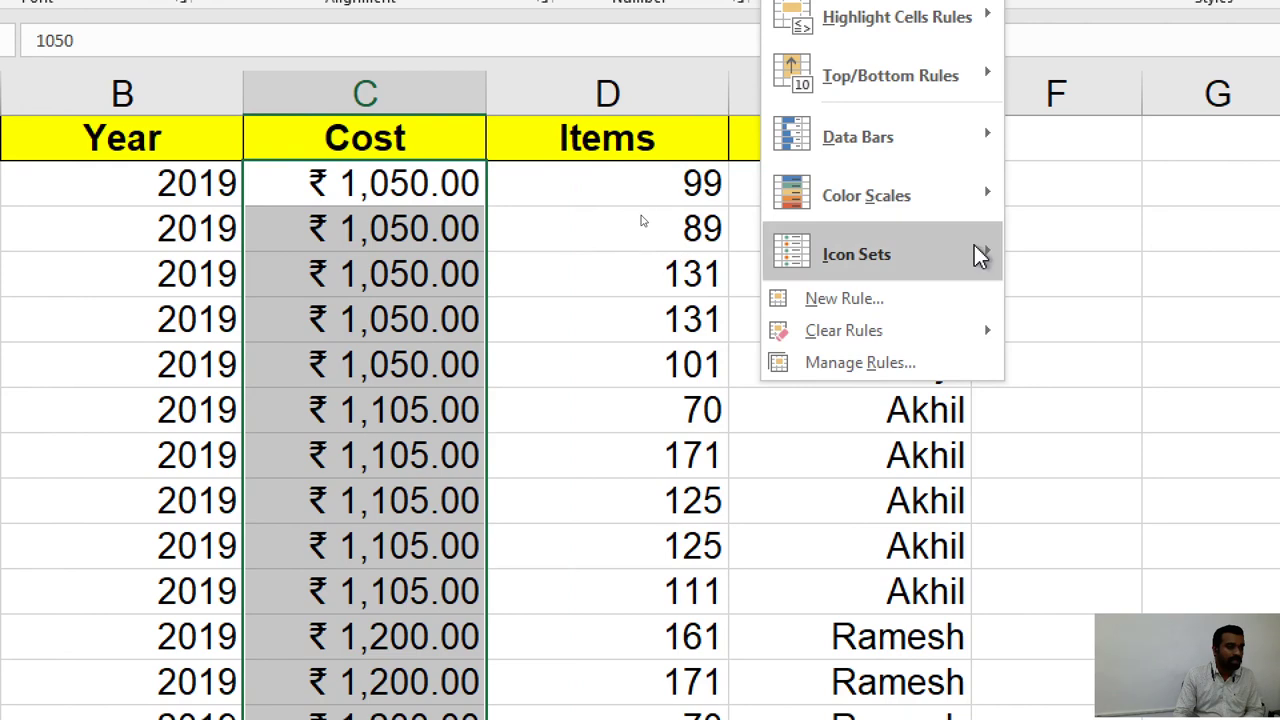
{"action": "mouse_move", "coordinate": [980, 256]}
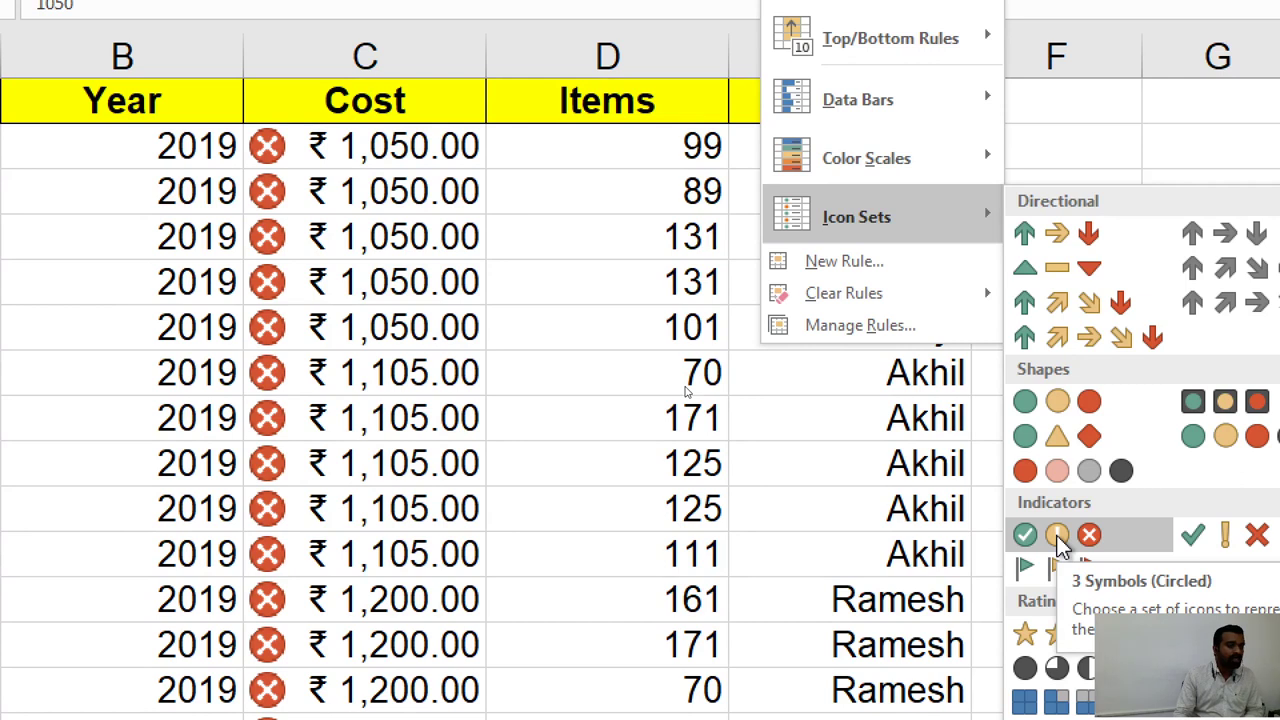
{"action": "left_click", "coordinate": [1058, 245]}
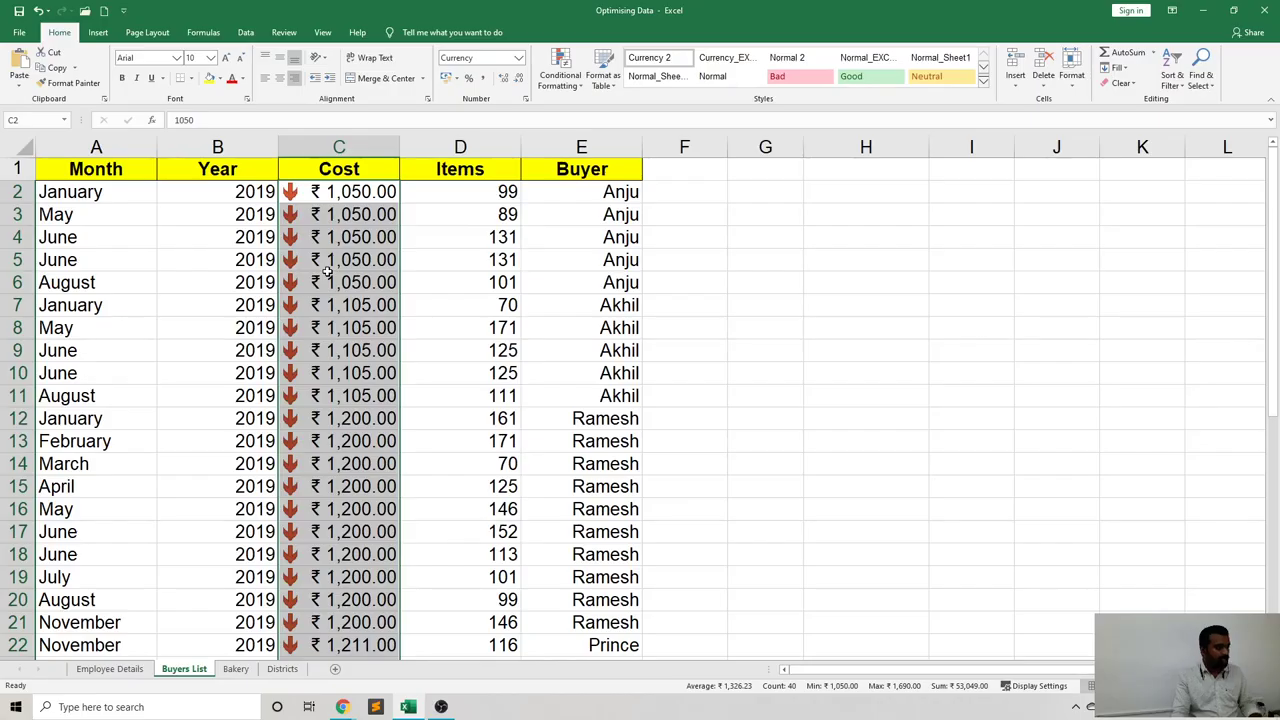
{"action": "key", "text": "ctrl+q"}
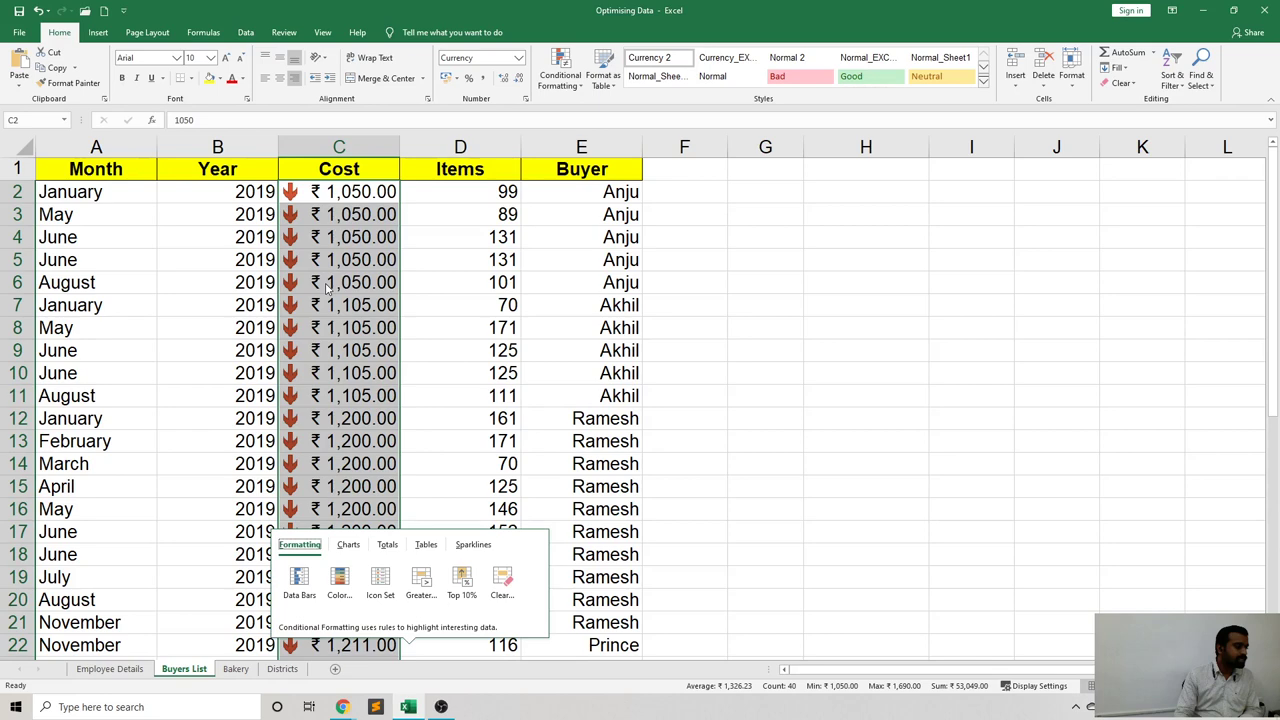
{"action": "scroll", "coordinate": [326, 288], "scroll_direction": "down", "scroll_amount": 5}
{"action": "scroll", "coordinate": [326, 288], "scroll_direction": "up", "scroll_amount": 2}
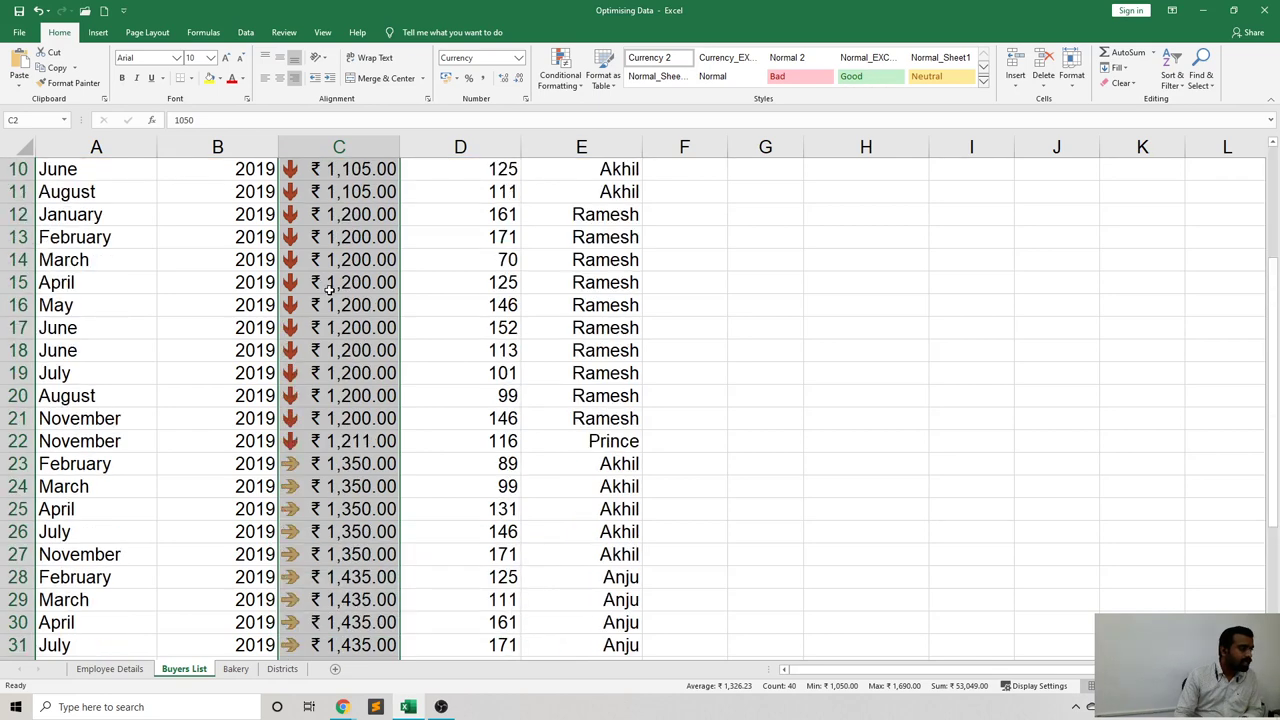
{"action": "scroll", "coordinate": [326, 288], "scroll_direction": "up", "scroll_amount": 3}
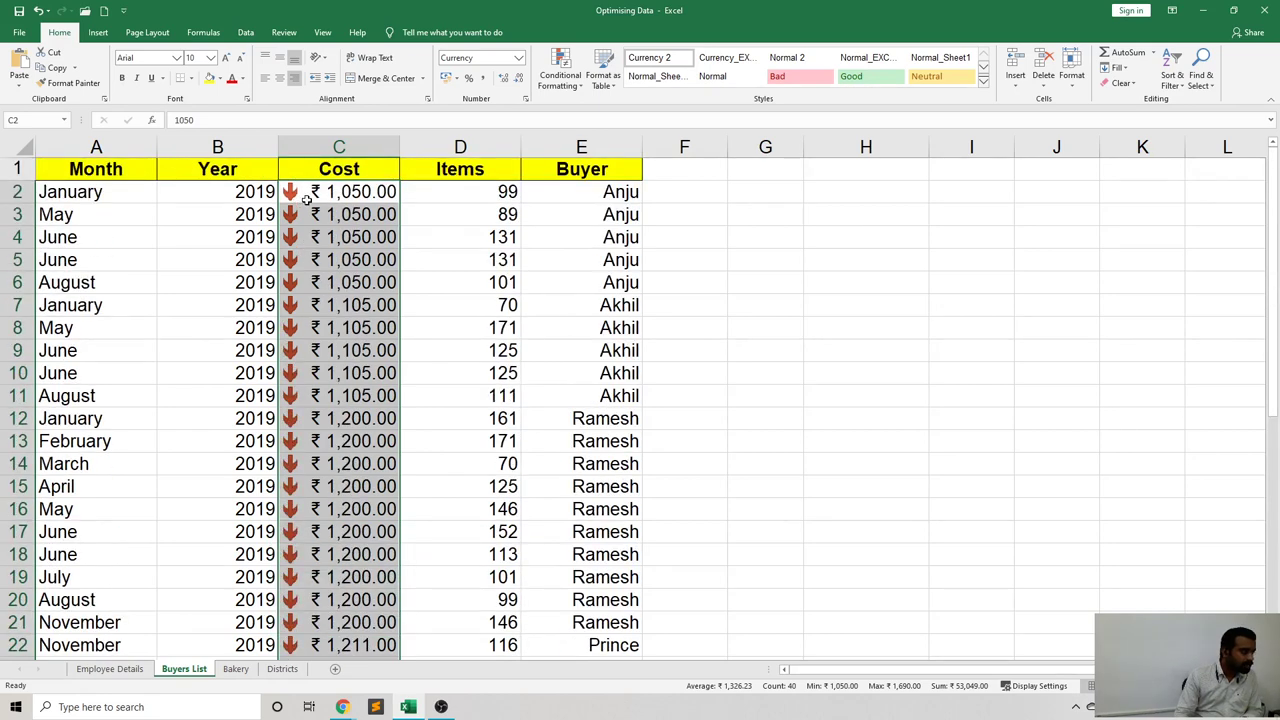
{"action": "scroll", "coordinate": [293, 193], "scroll_direction": "down", "scroll_amount": 2}
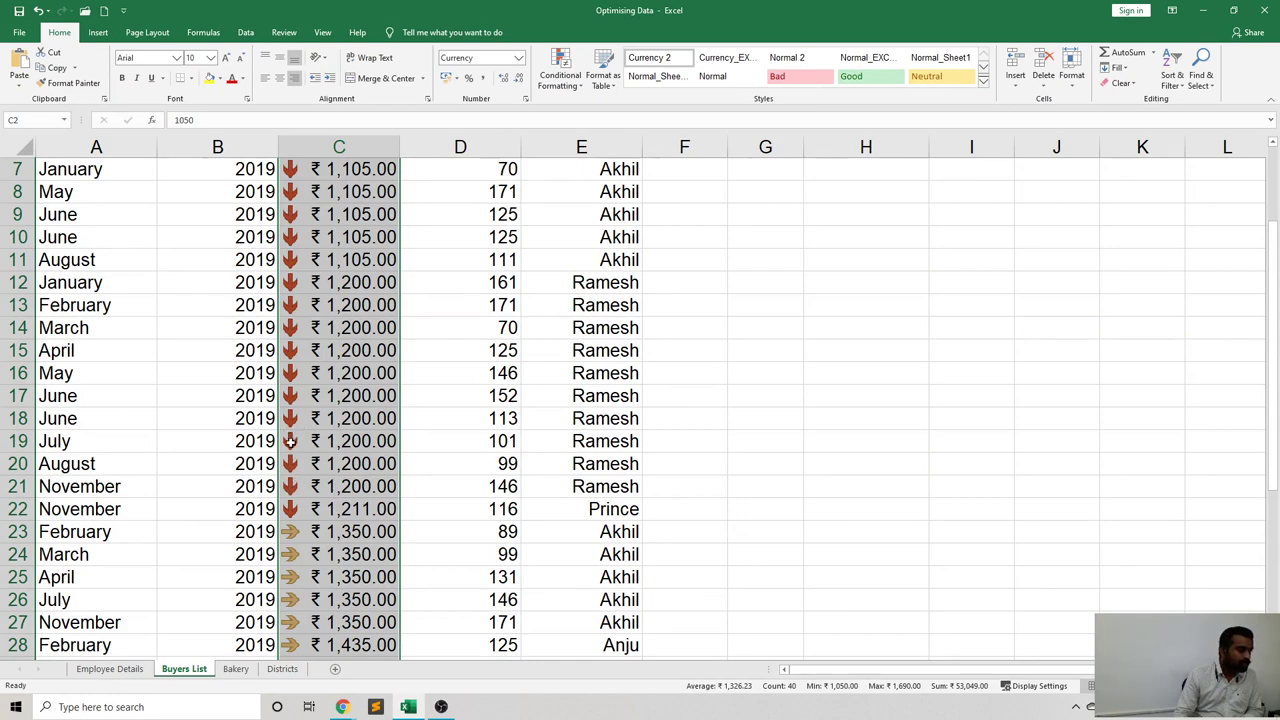
{"action": "scroll", "coordinate": [322, 457], "scroll_direction": "down", "scroll_amount": 1}
{"action": "scroll", "coordinate": [322, 457], "scroll_direction": "down", "scroll_amount": 1}
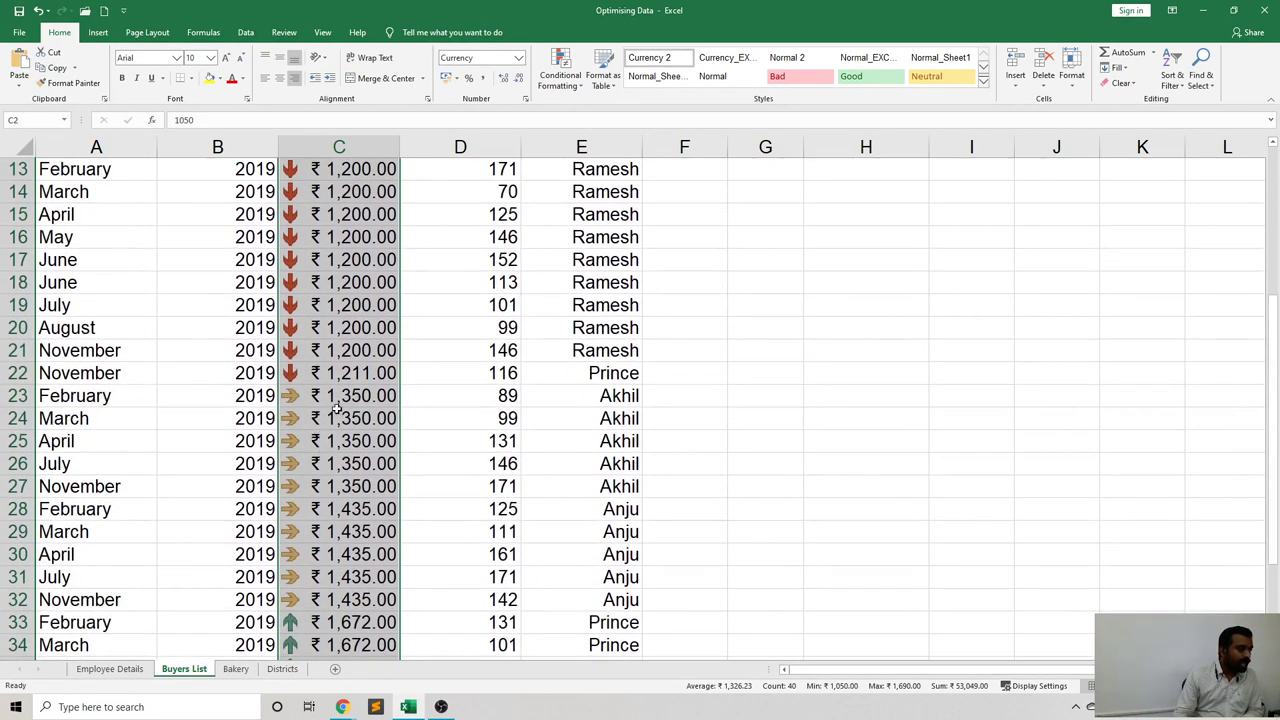
{"action": "scroll", "coordinate": [350, 440], "scroll_direction": "down", "scroll_amount": 1}
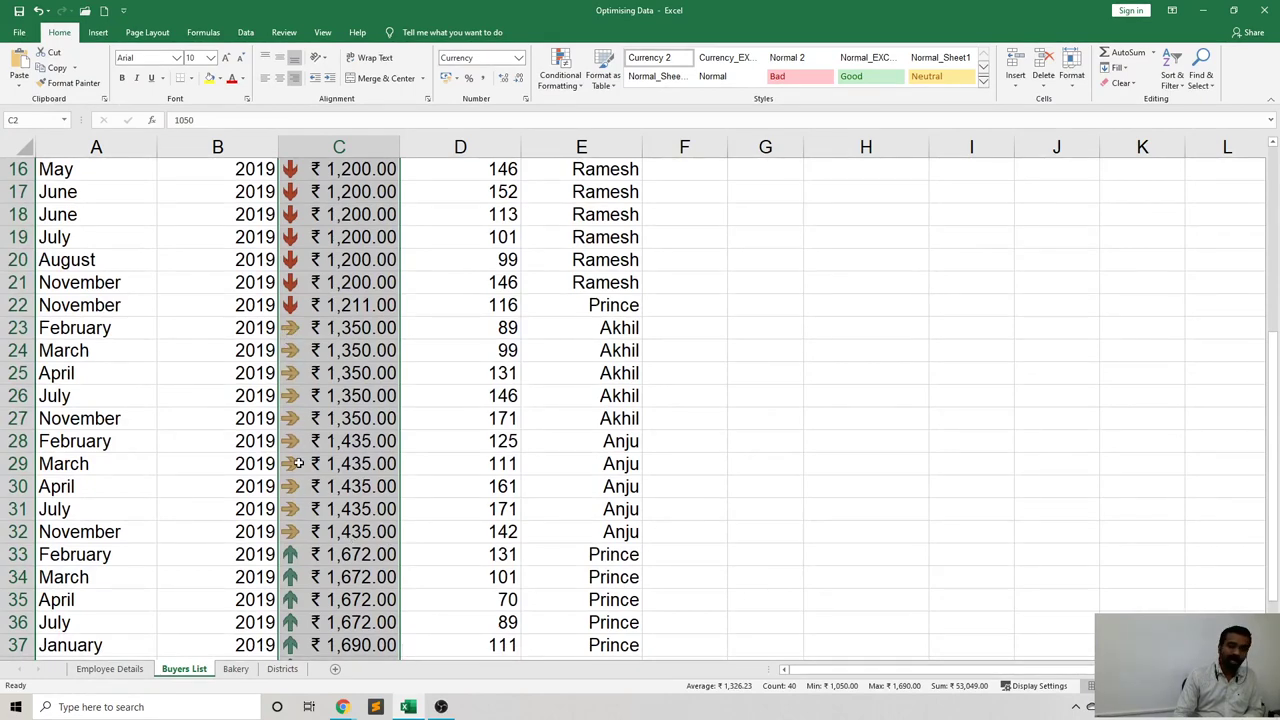
{"action": "scroll", "coordinate": [298, 463], "scroll_direction": "down", "scroll_amount": 2}
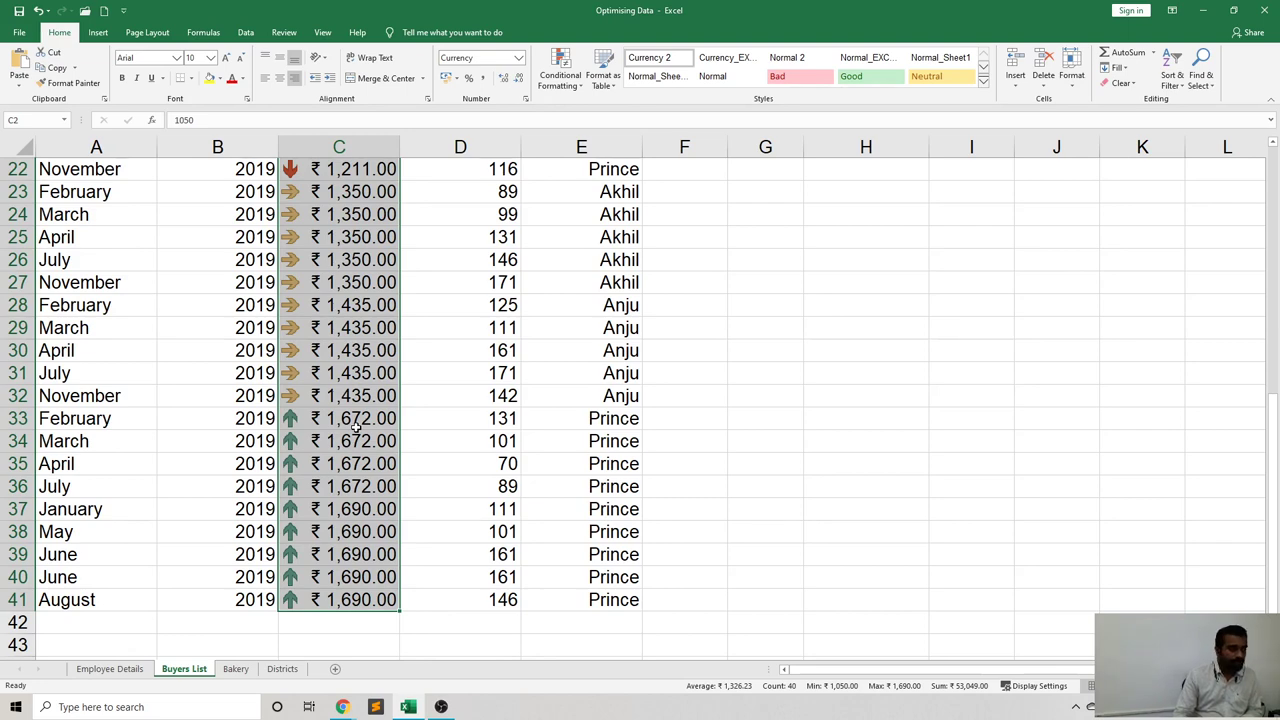
{"action": "scroll", "coordinate": [356, 427], "scroll_direction": "up", "scroll_amount": 7}
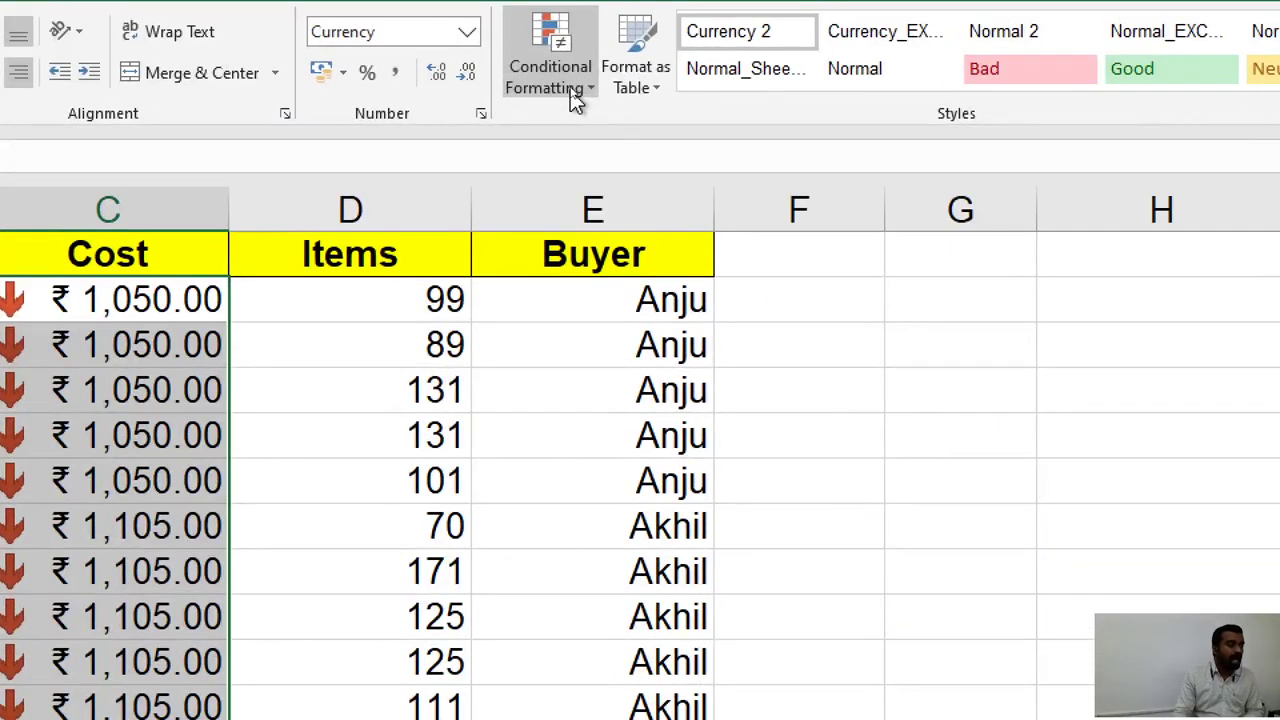
Open the Conditional Formatting Rules Manager listing the Icon Set rule for $C$2:$C$41.
{"action": "left_click", "coordinate": [574, 90]}
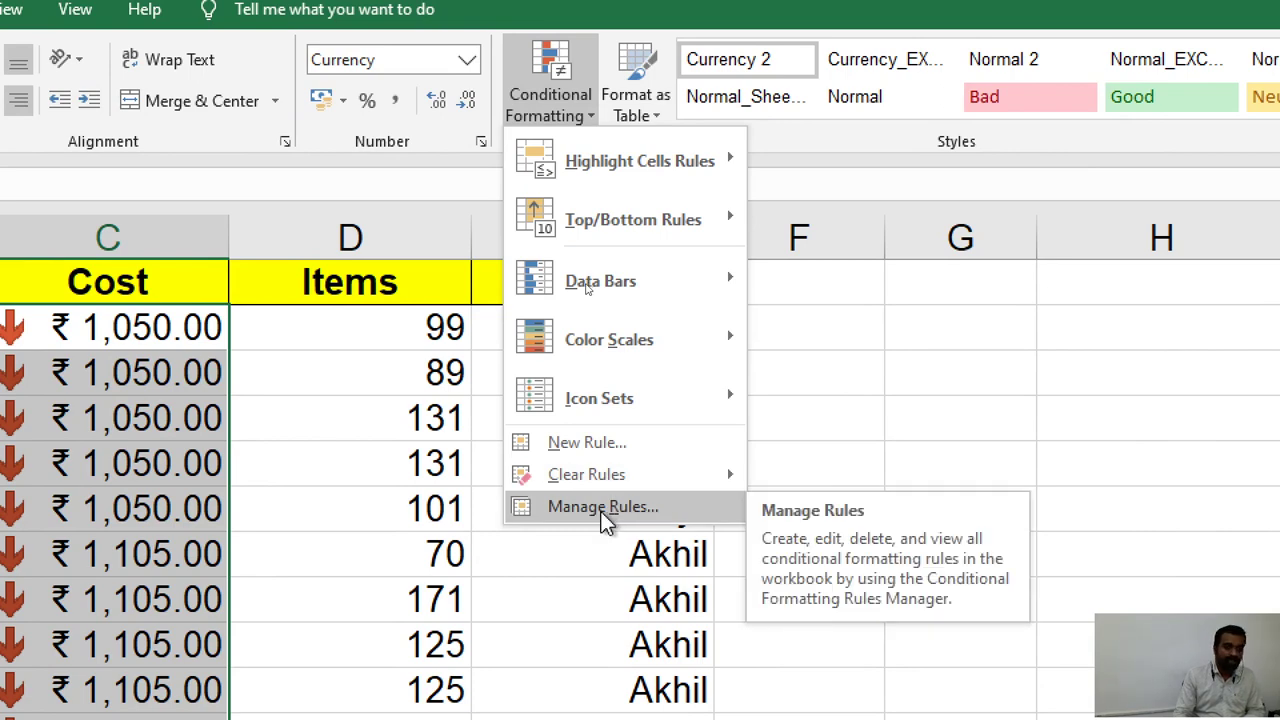
{"action": "left_click", "coordinate": [603, 508]}
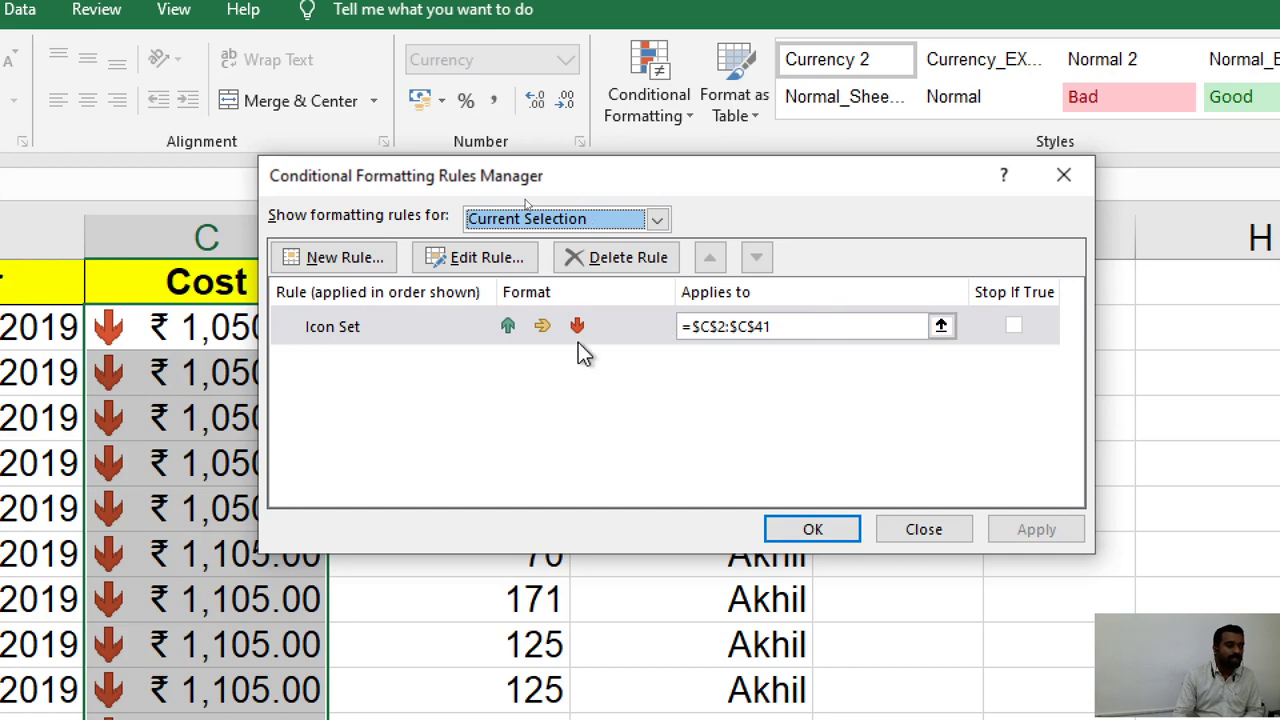
Edit the Icon Set rule to reveal its 67 and 33 percent thresholds.
{"action": "left_click", "coordinate": [466, 336]}
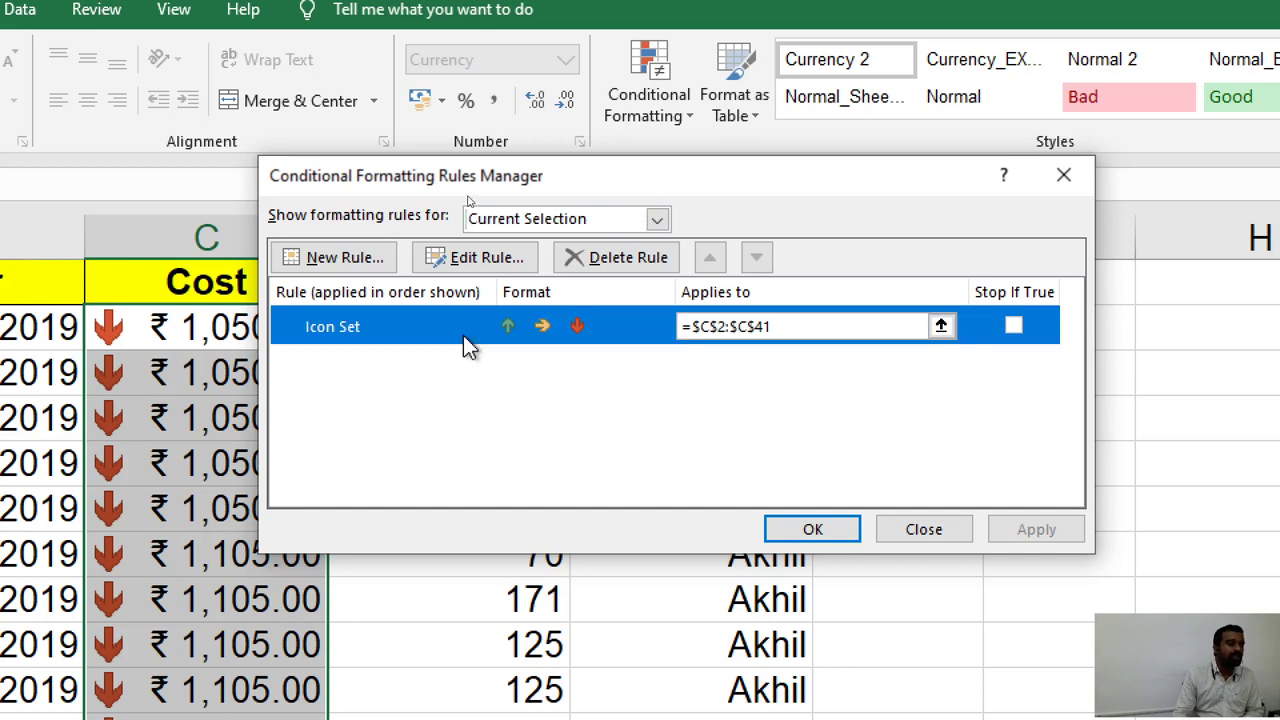
{"action": "left_click", "coordinate": [470, 257]}
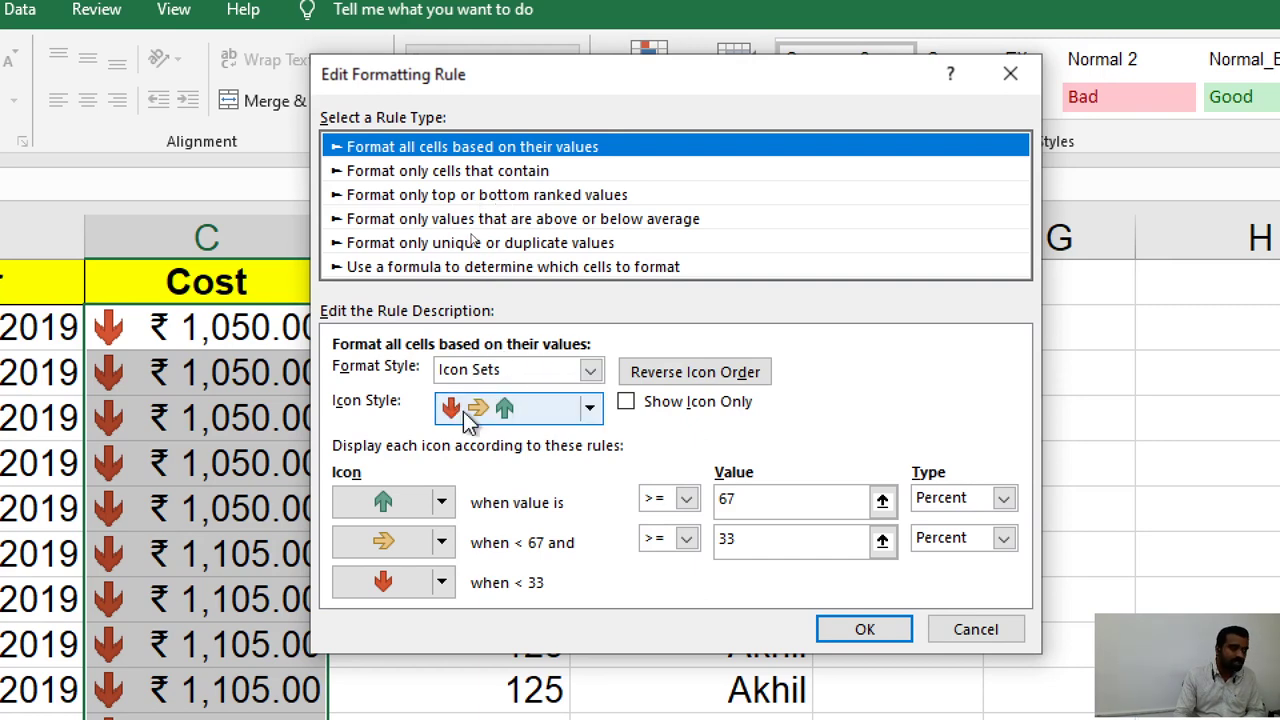
{"action": "left_click", "coordinate": [590, 408]}
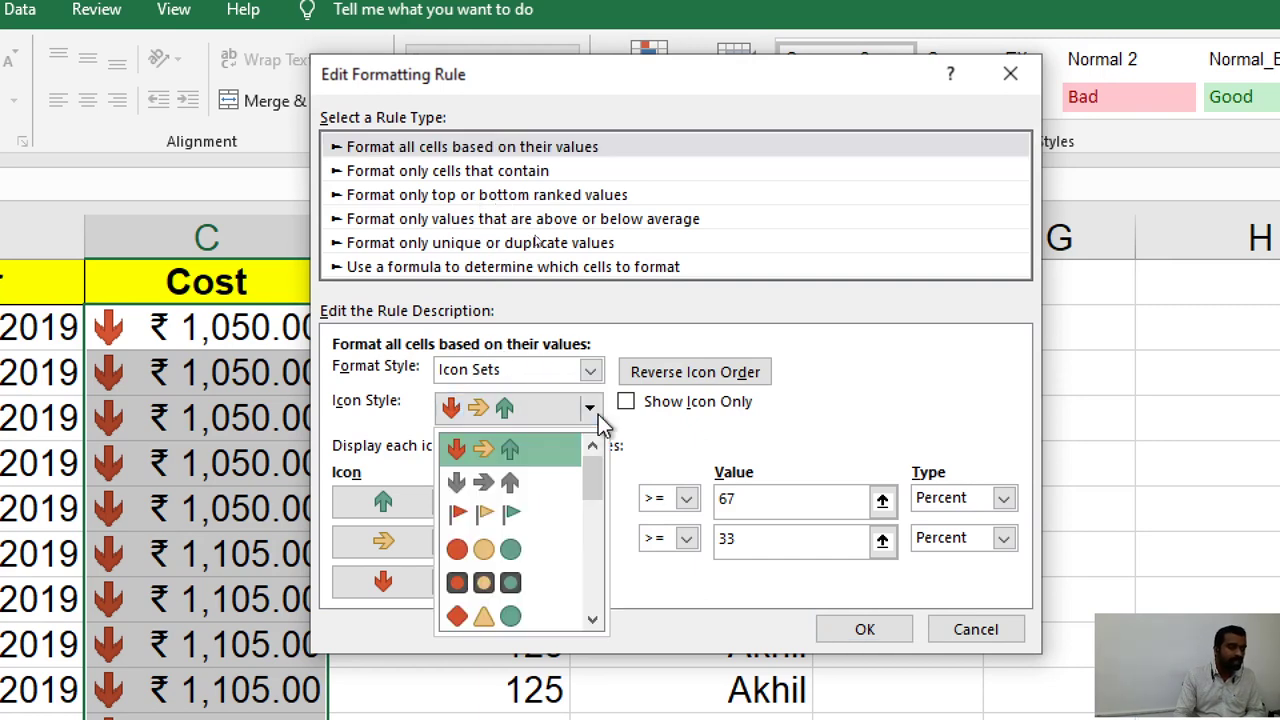
{"action": "left_click", "coordinate": [598, 414]}
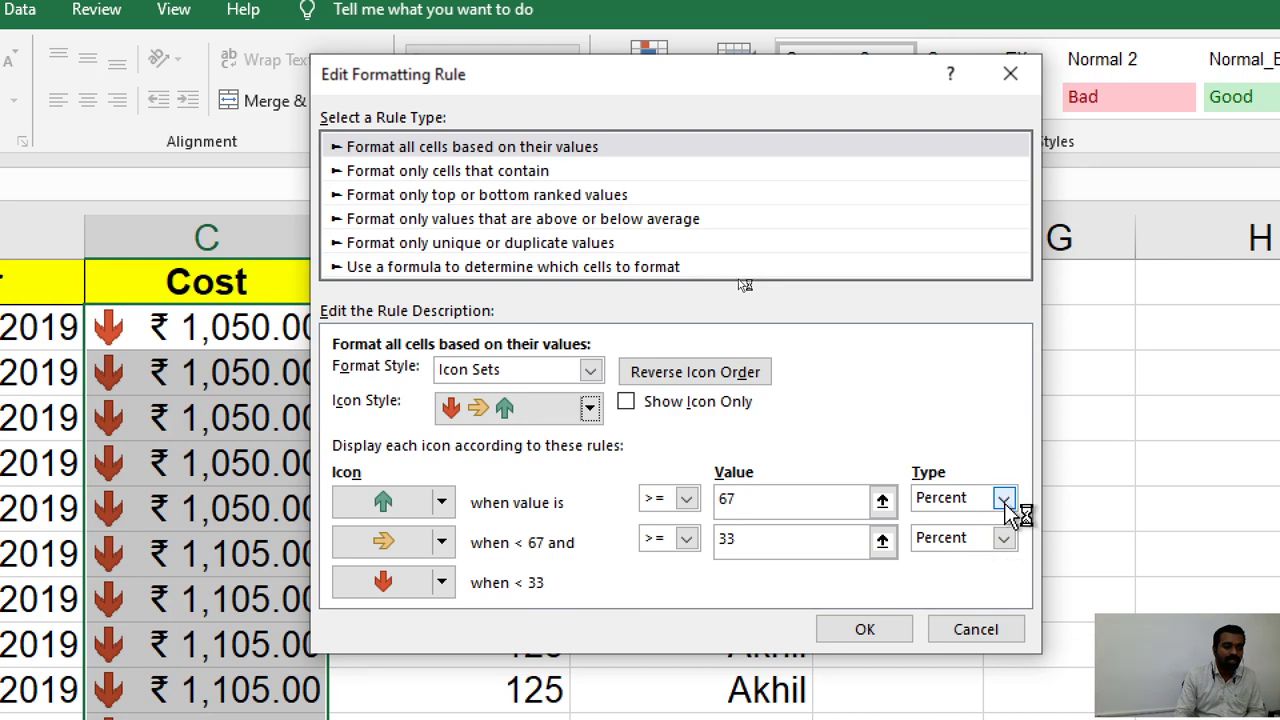
Change both arrow threshold types from Percent to Number and move to the second Value box.
{"action": "left_click", "coordinate": [1004, 499]}
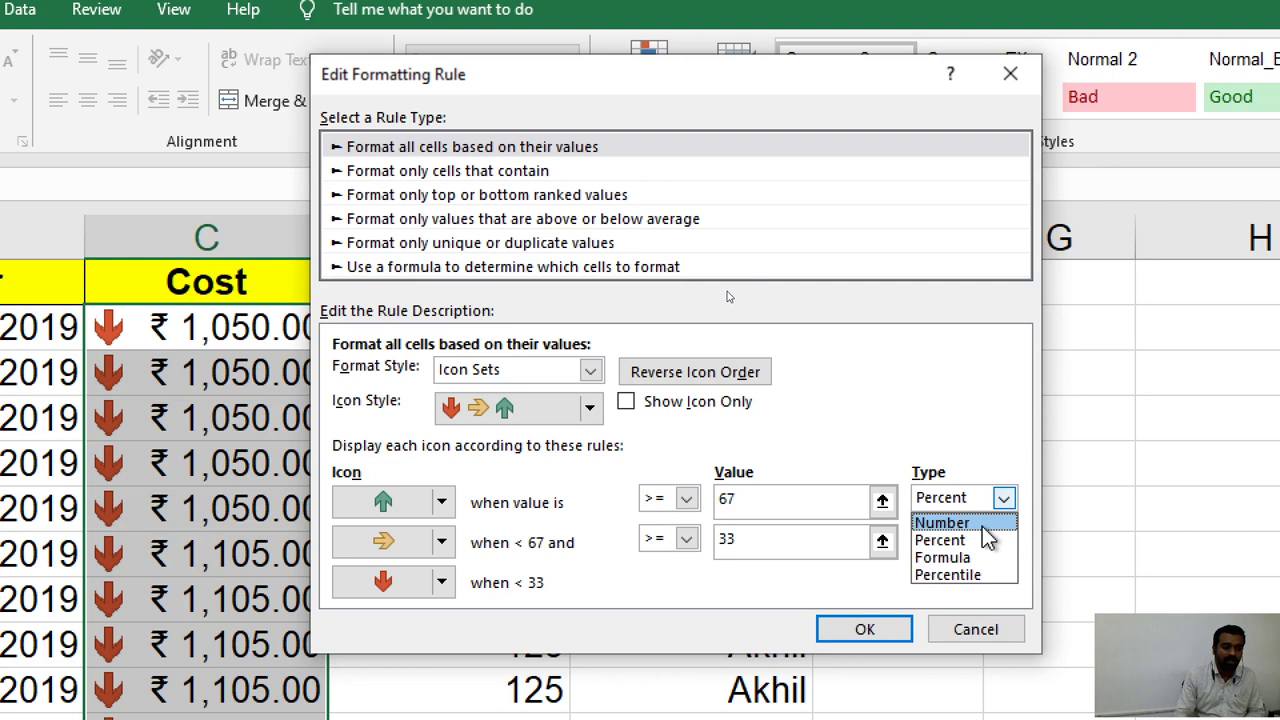
{"action": "left_click", "coordinate": [983, 525]}
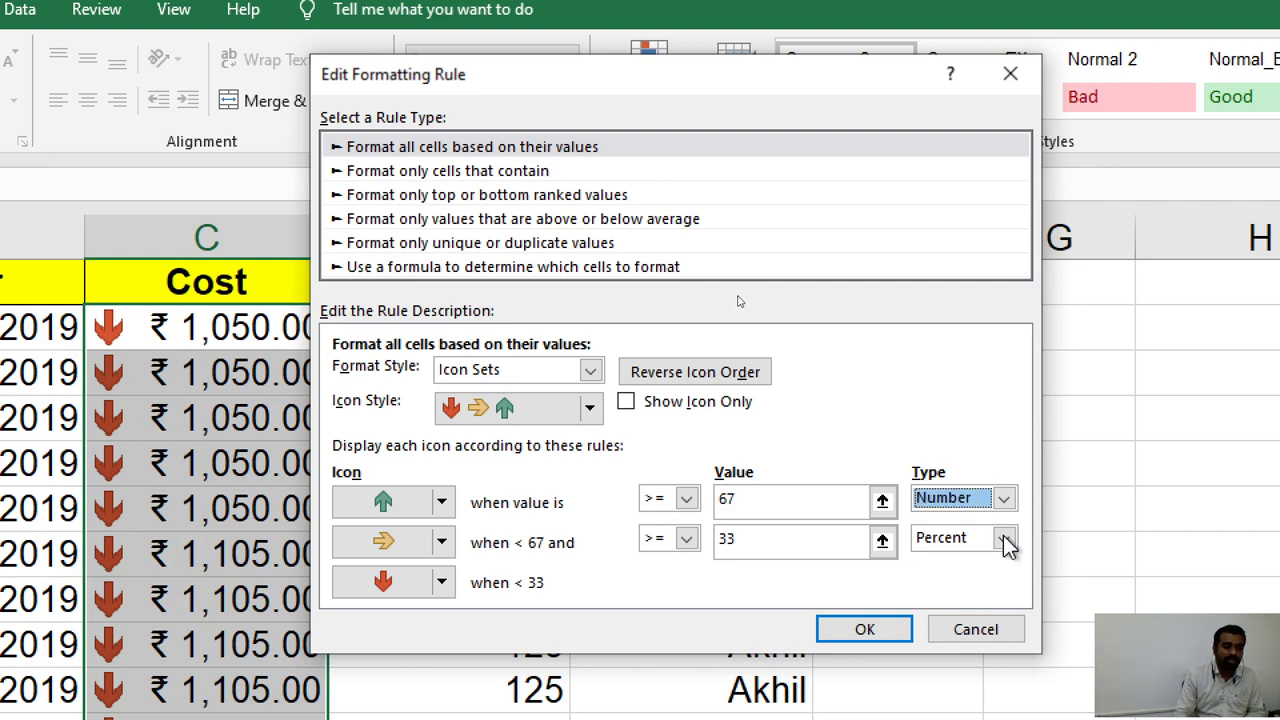
{"action": "left_click", "coordinate": [1004, 541]}
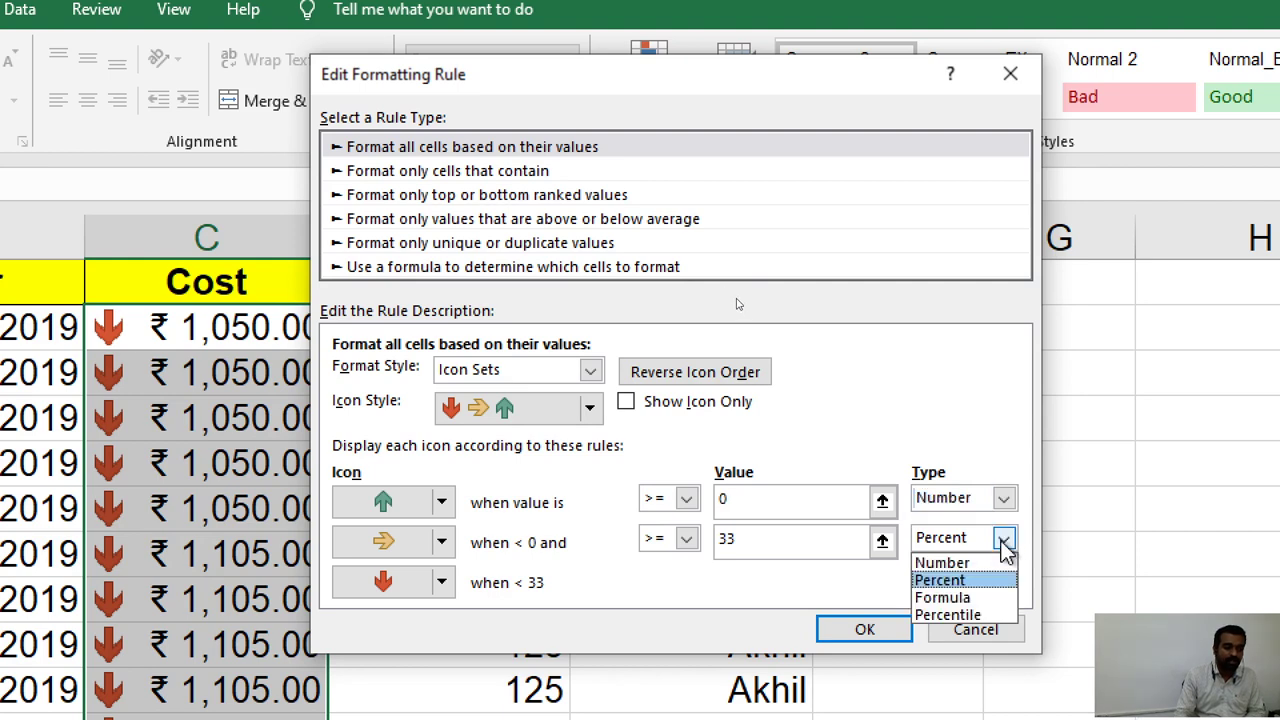
{"action": "left_click", "coordinate": [975, 563]}
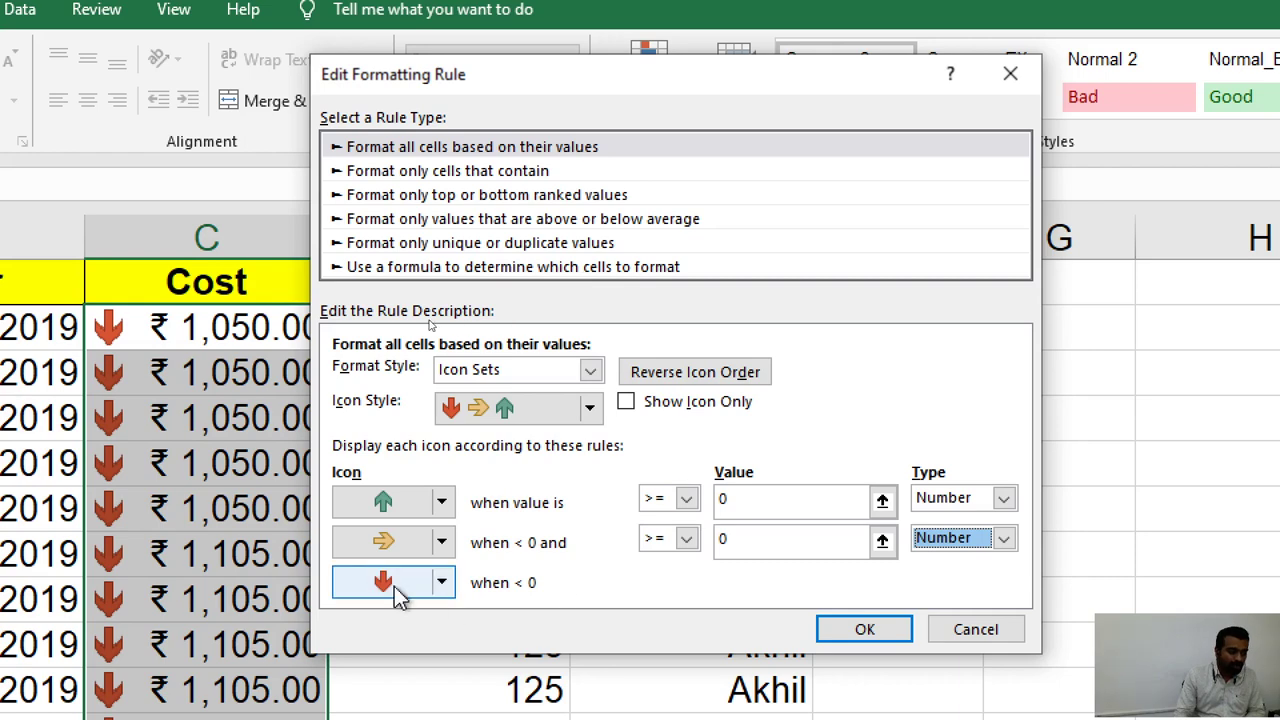
{"action": "left_click", "coordinate": [719, 538]}
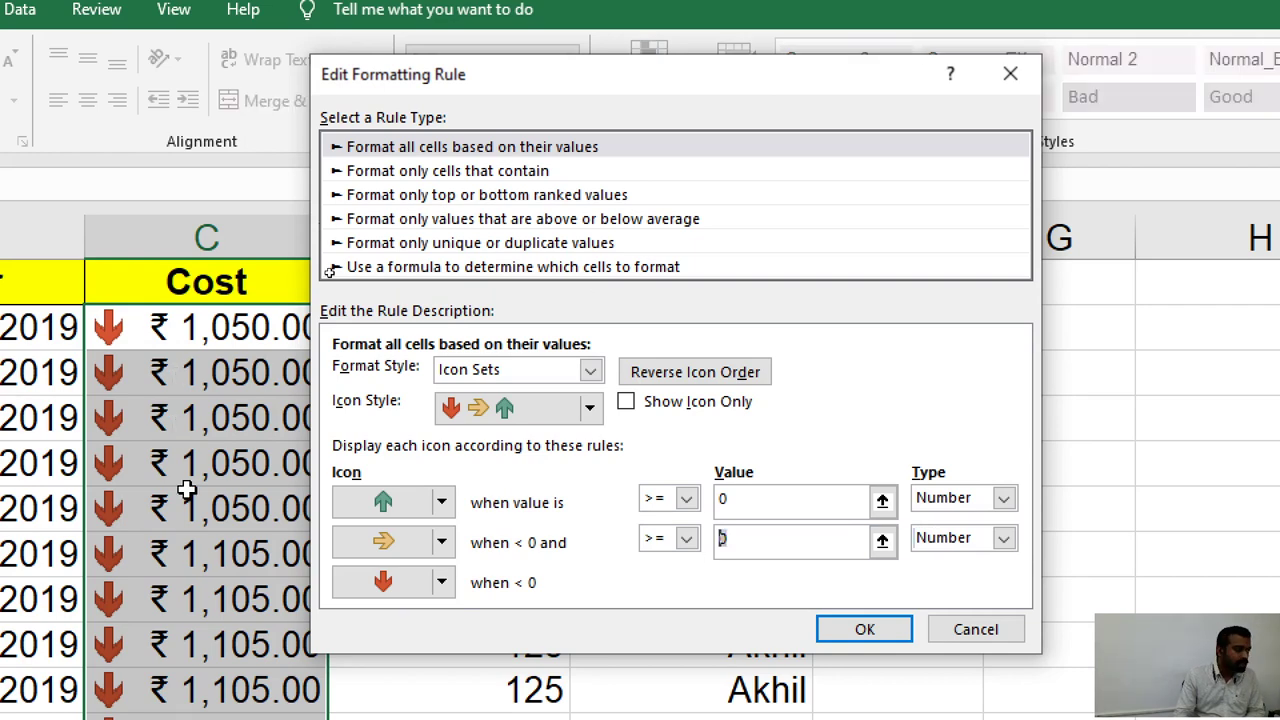
{"action": "scroll", "coordinate": [187, 489], "scroll_direction": "down", "scroll_amount": 3}
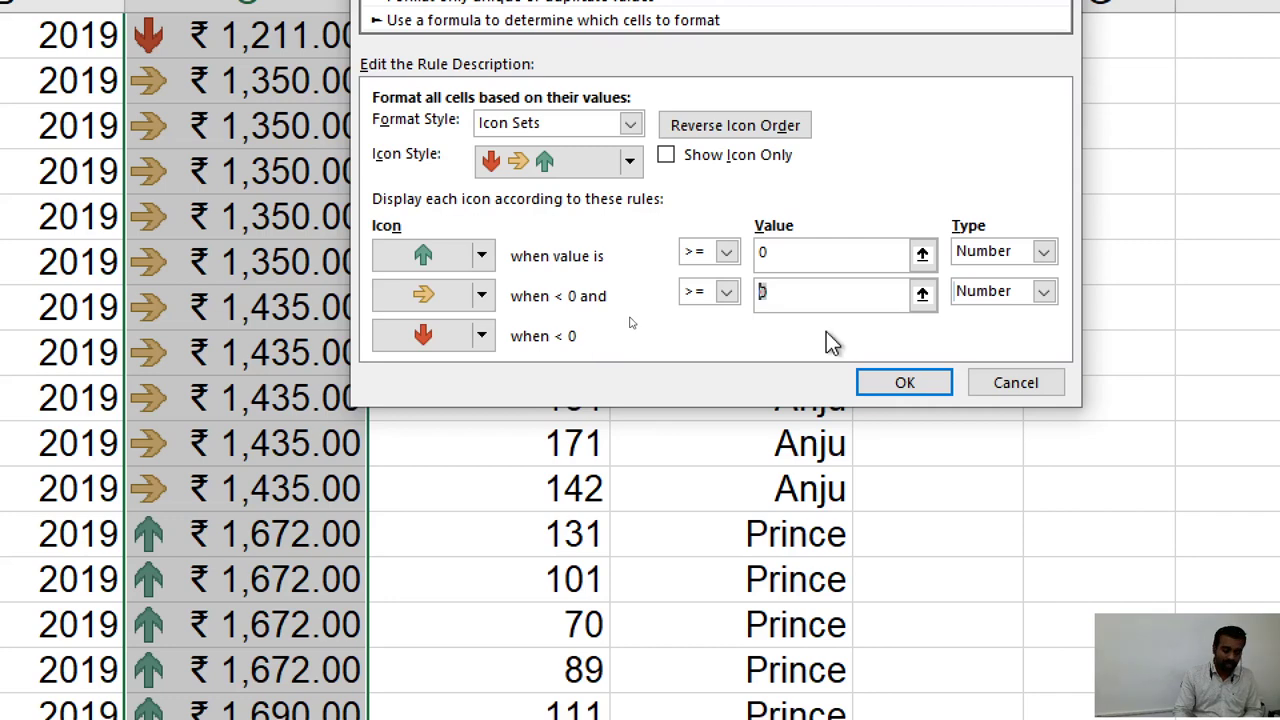
Enter 1300 as the yellow arrow's threshold, keeping the >= operator.
{"action": "type", "text": "1300"}
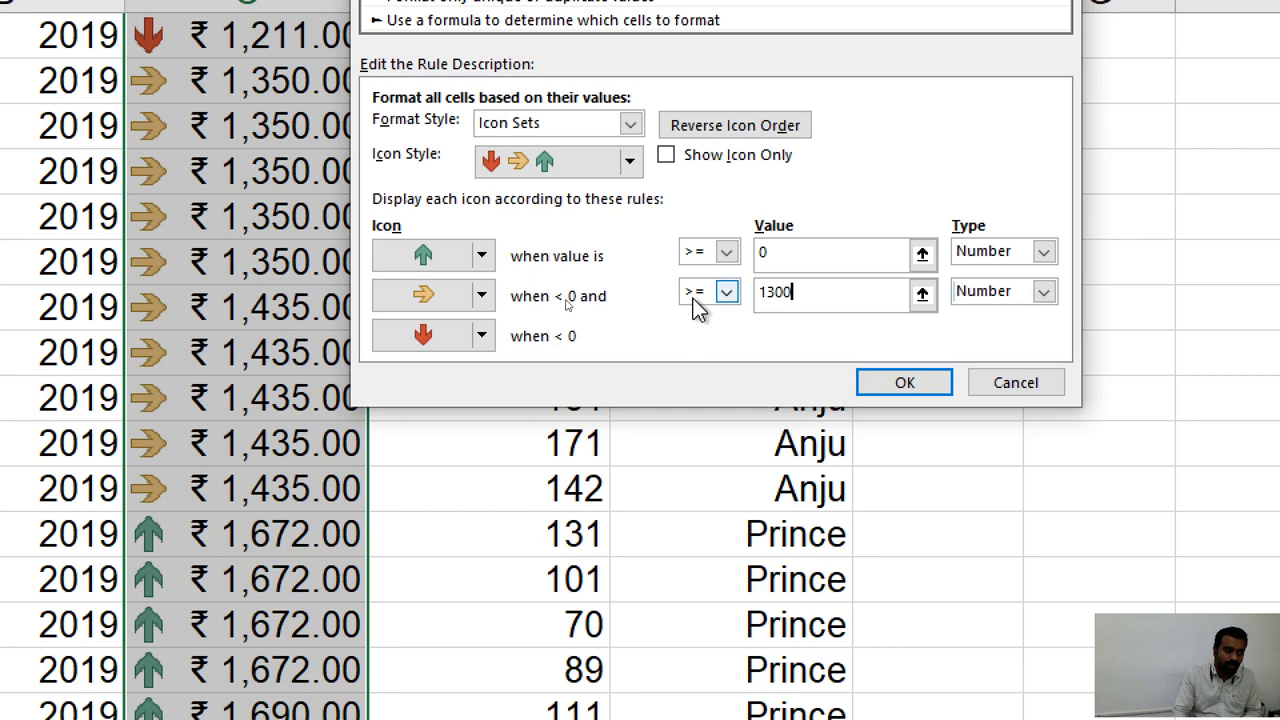
{"action": "left_click", "coordinate": [694, 297]}
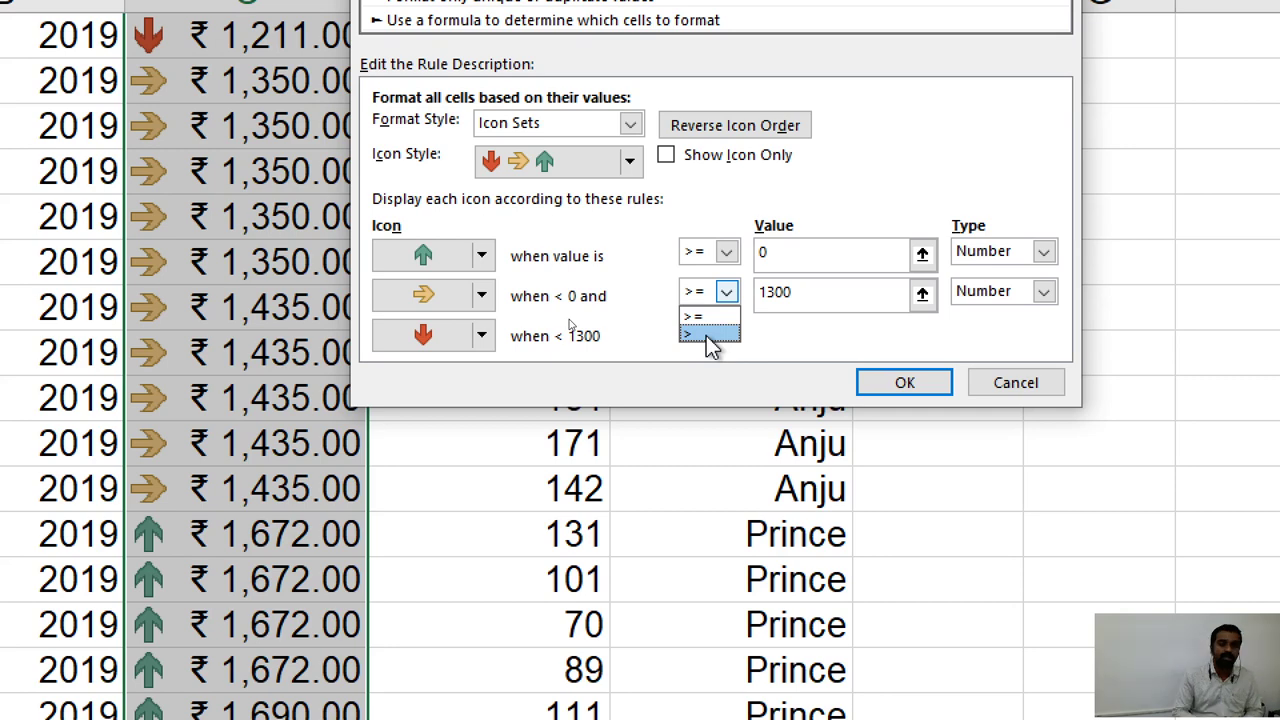
{"action": "left_click", "coordinate": [708, 317]}
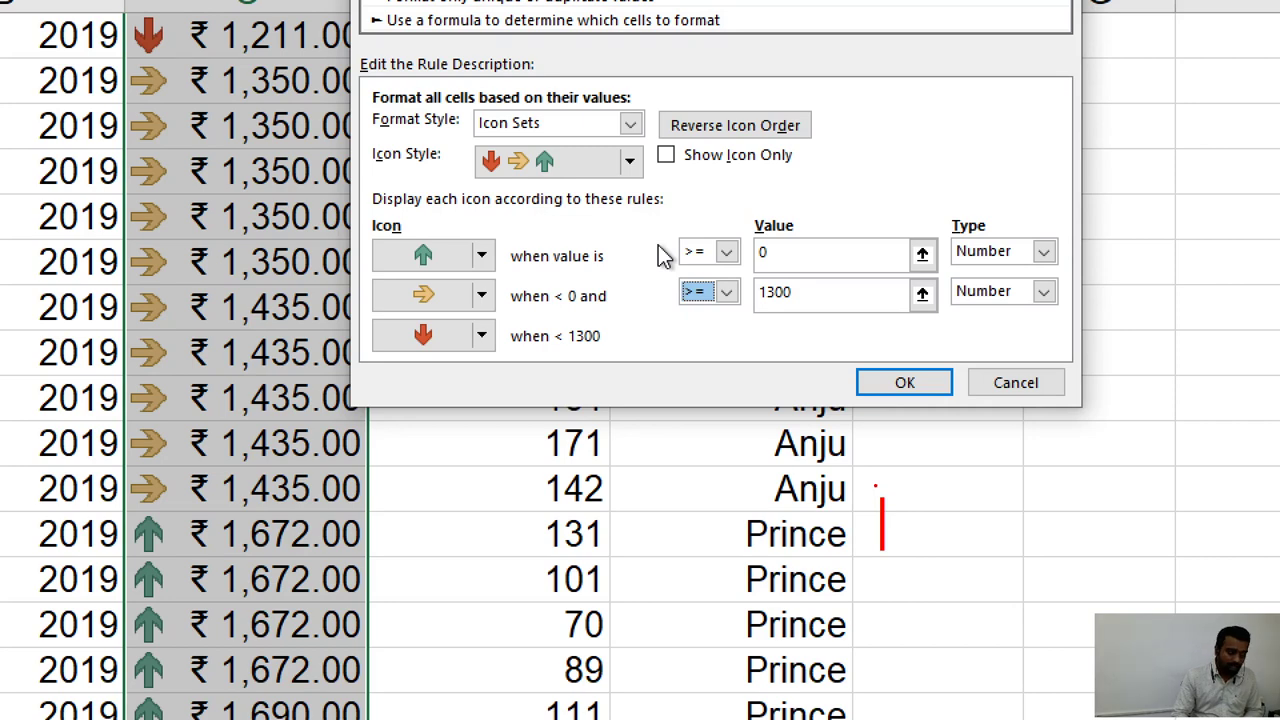
{"action": "type", "text": "1300"}
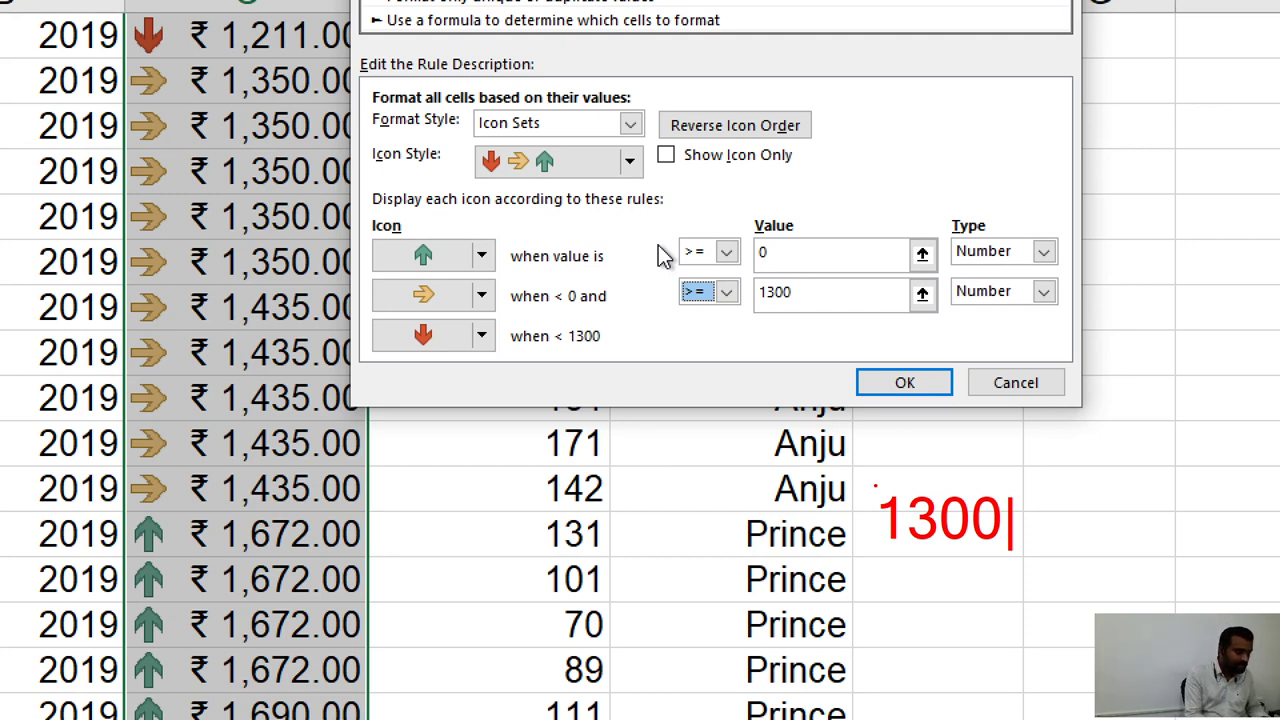
{"action": "type", "text": "<"}
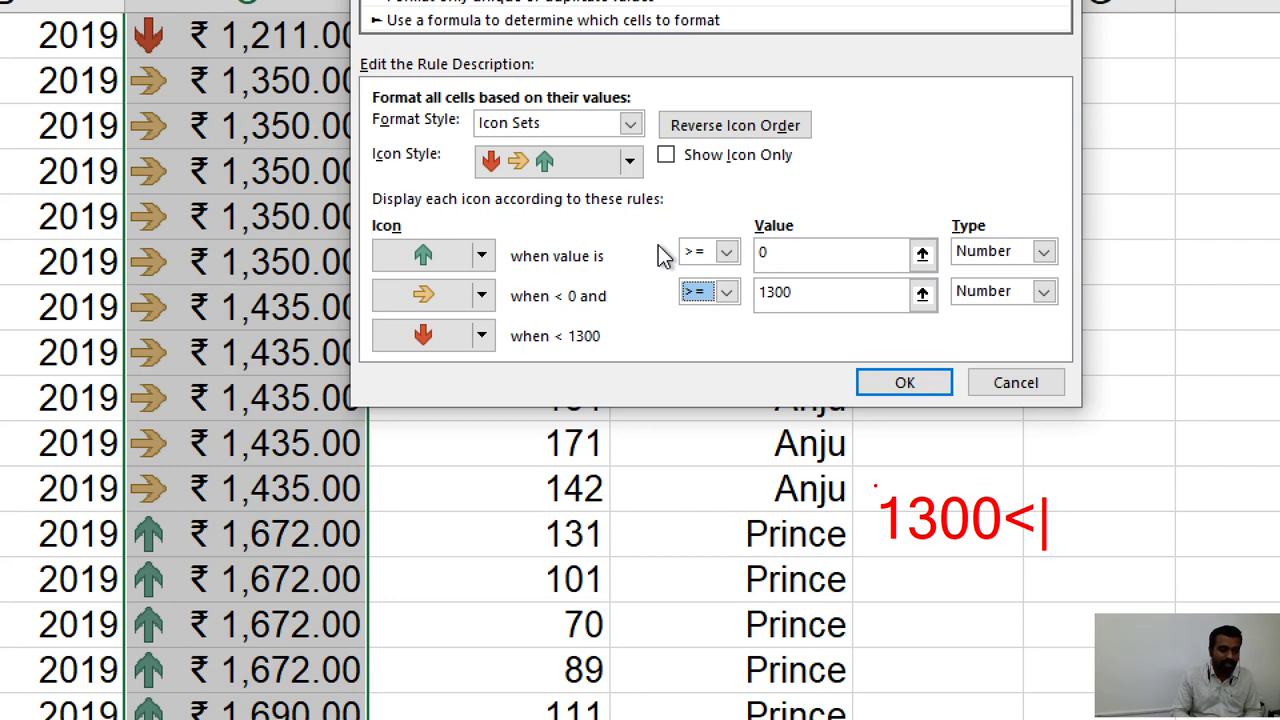
{"action": "type", "text": "red arr"}
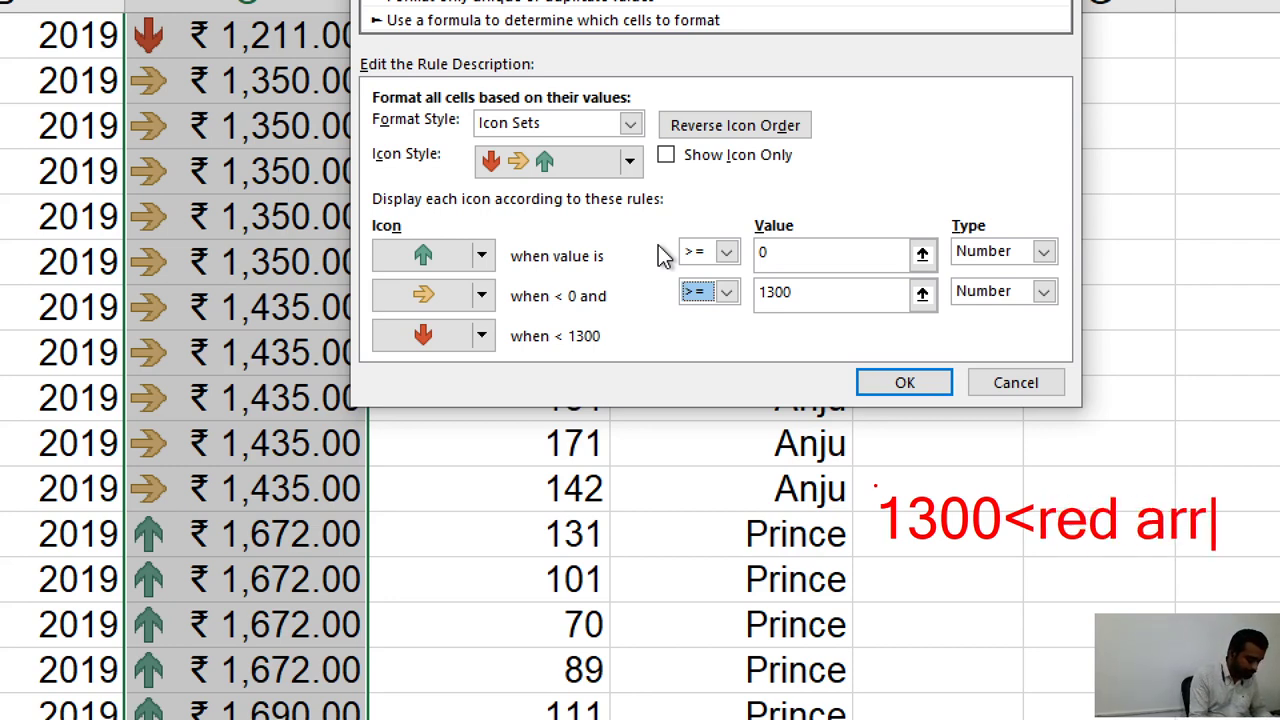
{"action": "type", "text": "oow"}
{"action": "key", "text": "Return"}
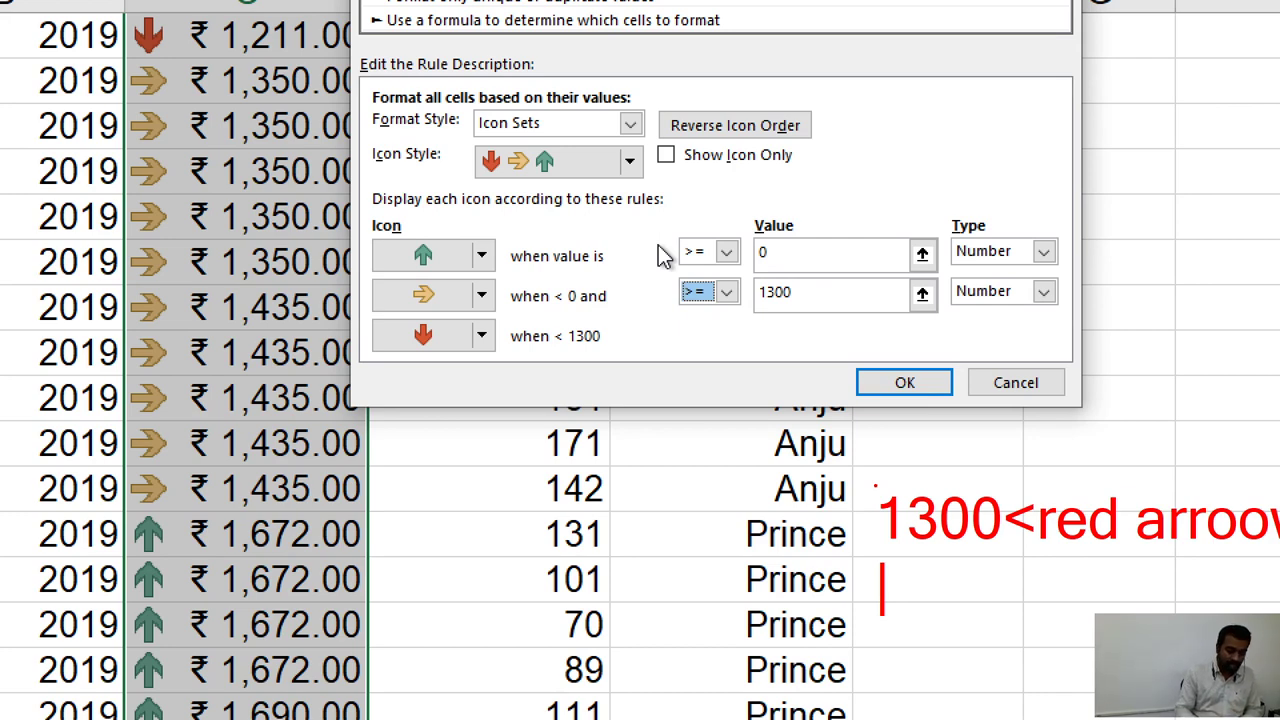
{"action": "type", "text": "1400"}
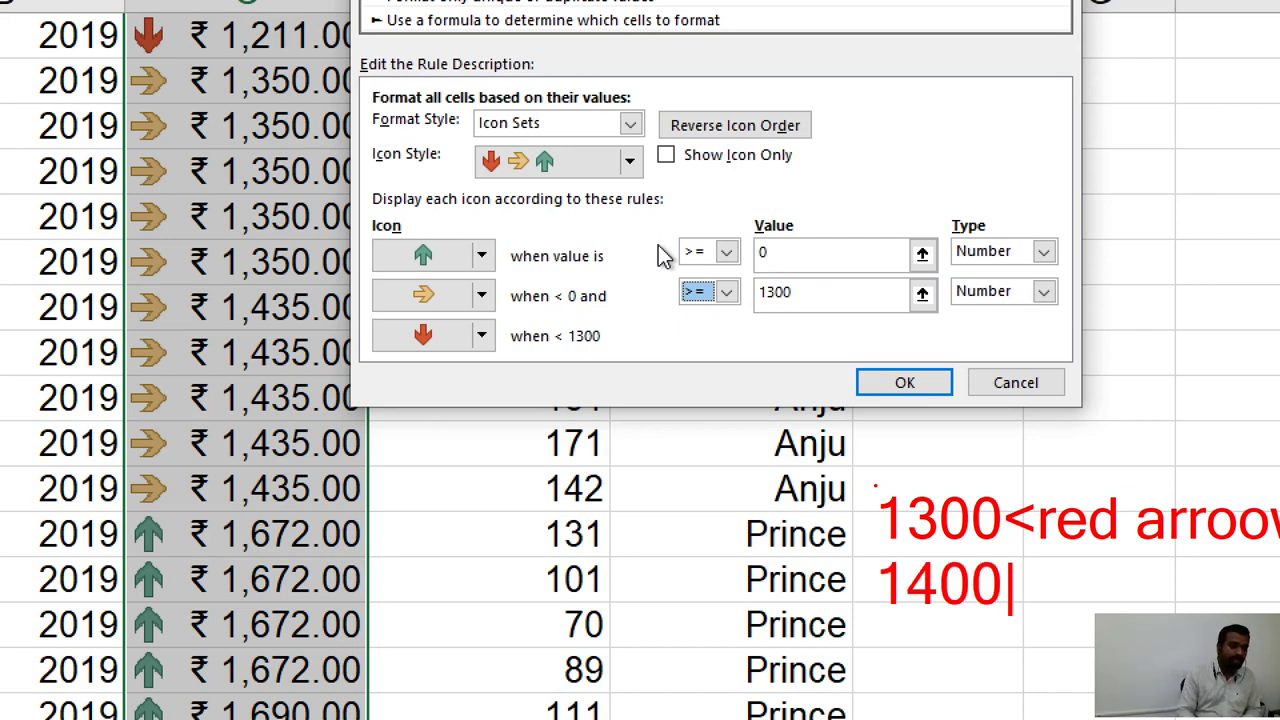
{"action": "type", "text": "<"}
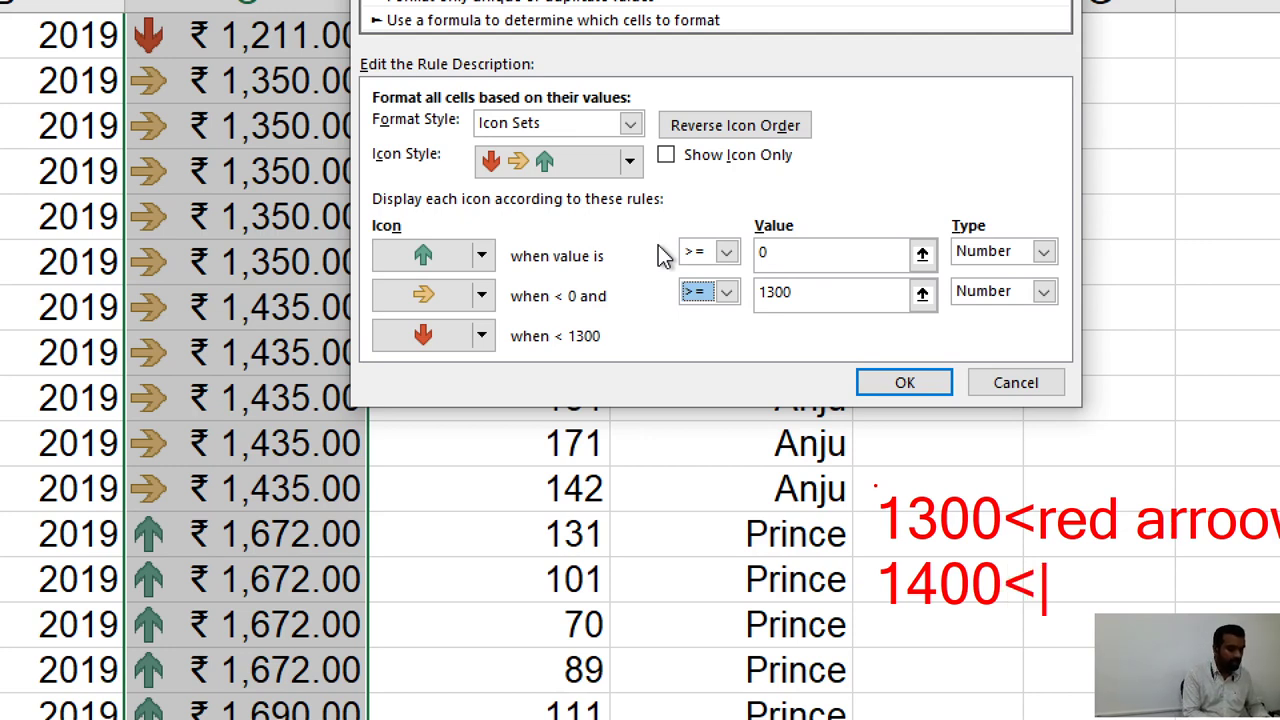
{"action": "type", "text": "Yellow "}
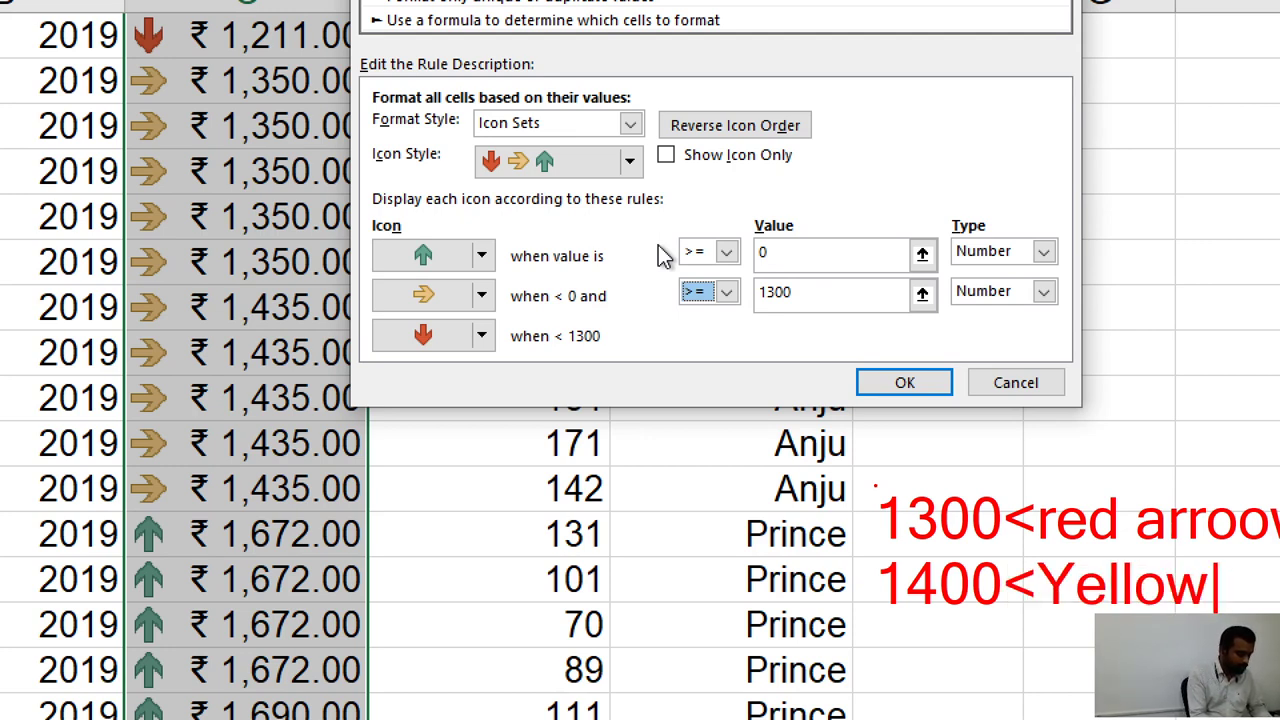
{"action": "type", "text": "ar"}
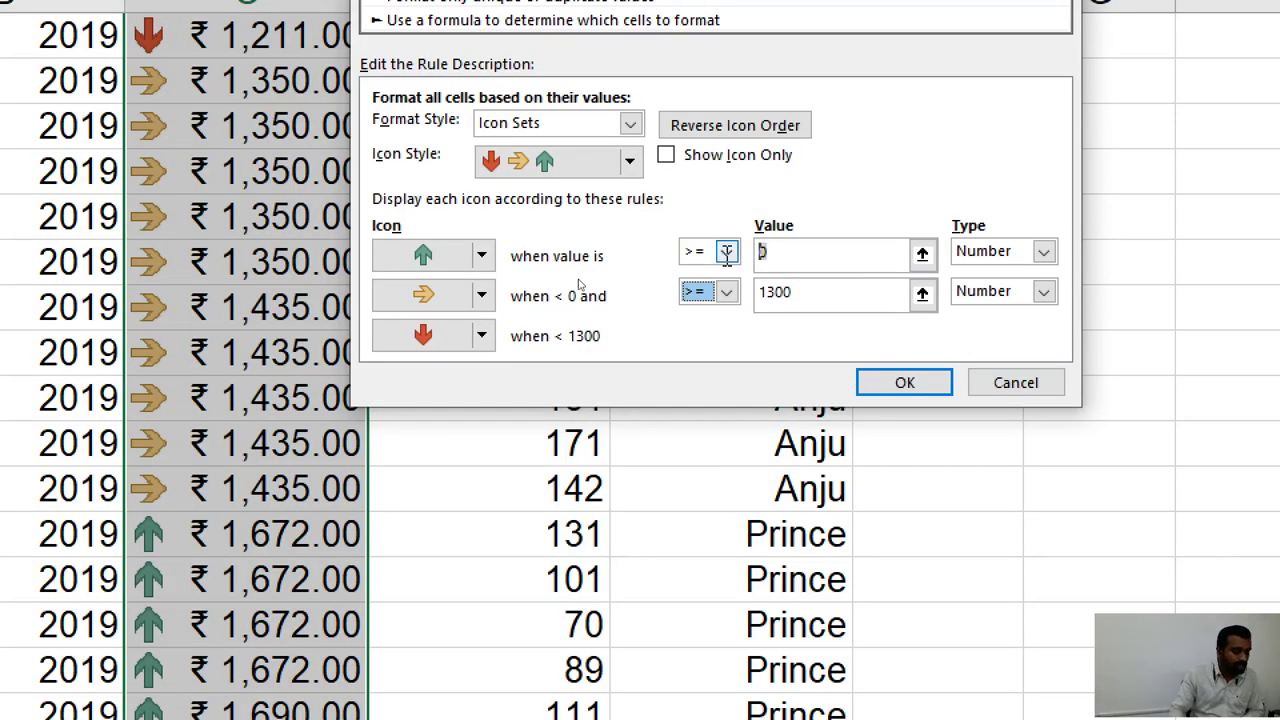
Set the green arrow's threshold to Number type, >= 1400, above the yellow arrow's 1300.
{"action": "key", "text": "shift+Tab"}
{"action": "type", "text": "1400"}
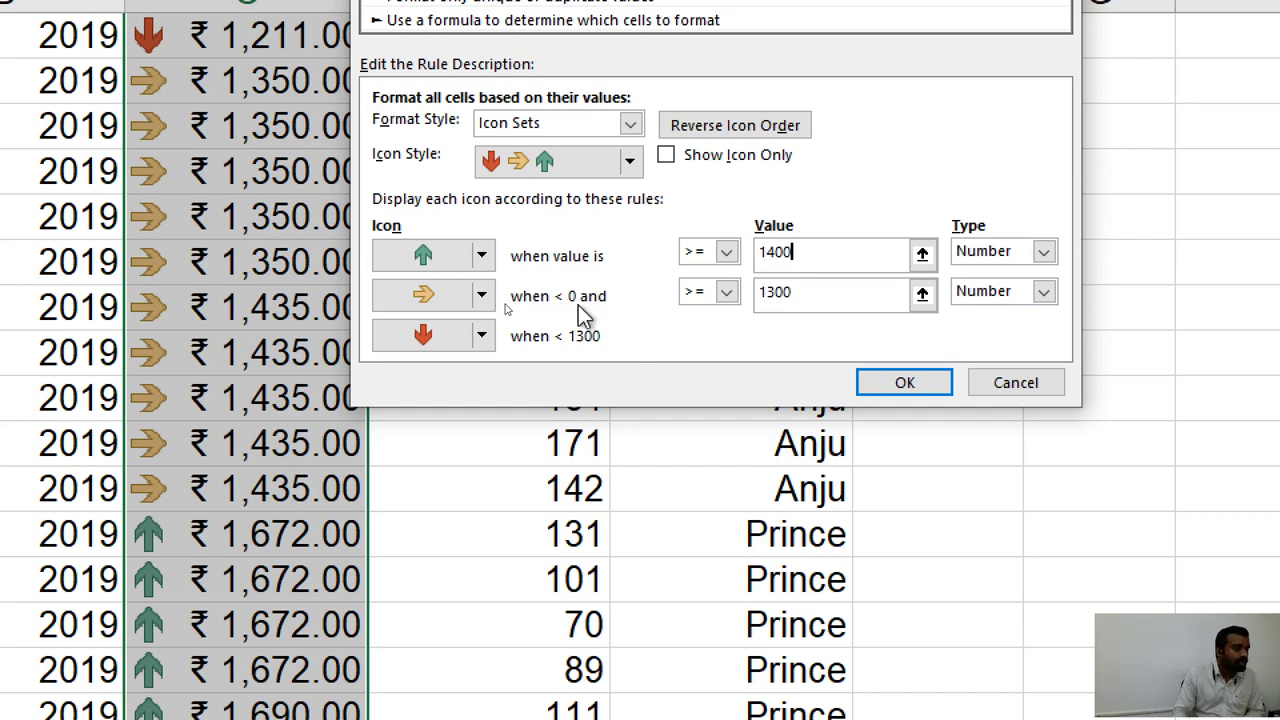
{"action": "left_click", "coordinate": [983, 250]}
{"action": "left_click", "coordinate": [982, 275]}
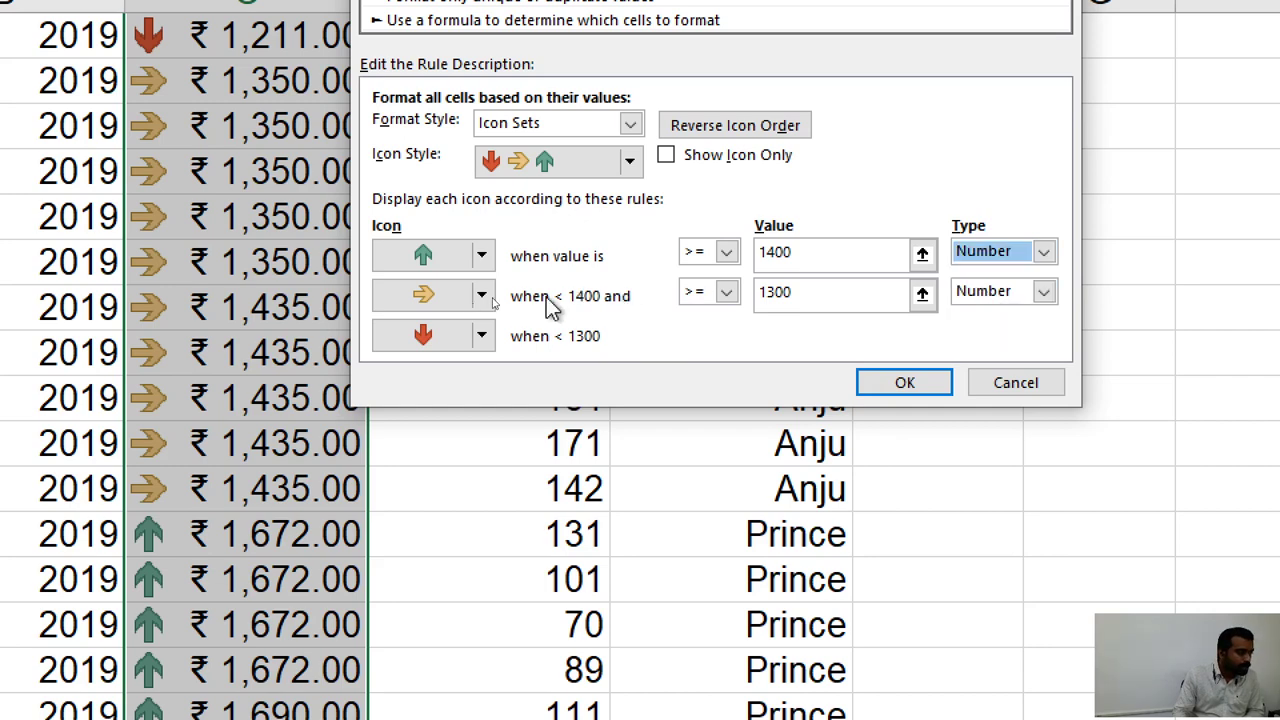
{"action": "key", "text": "Up"}
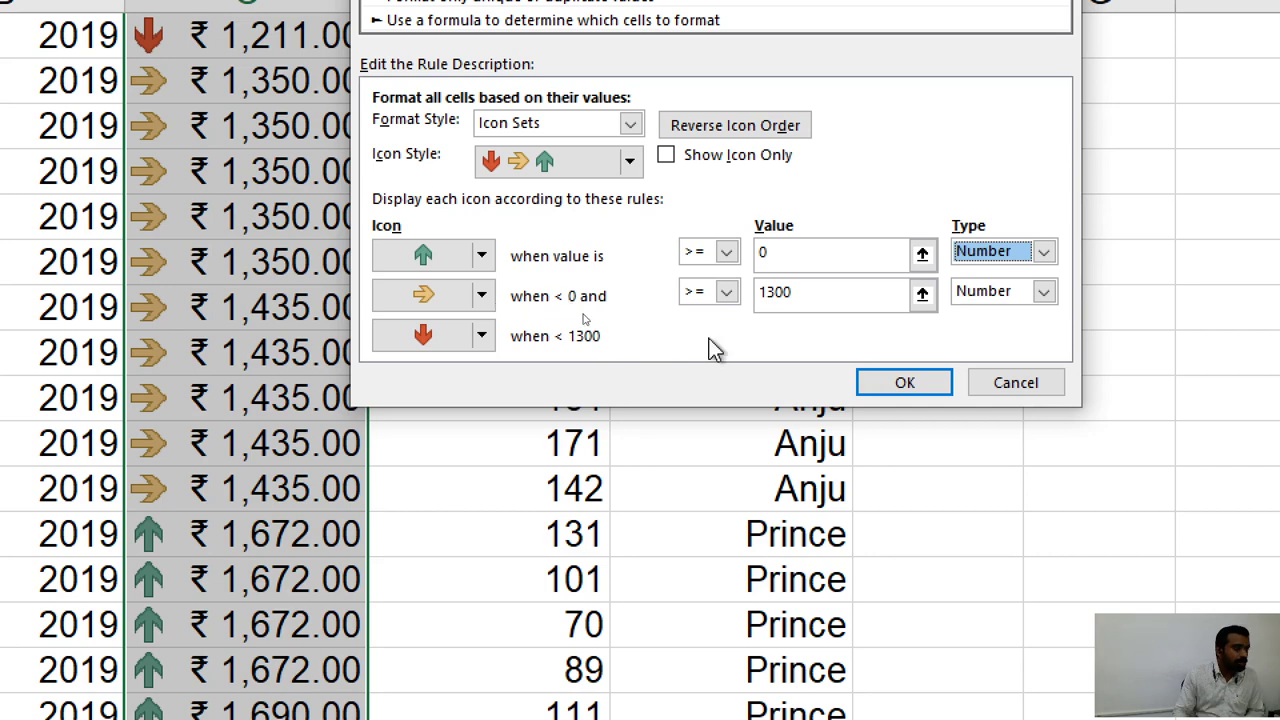
{"action": "double_click", "coordinate": [737, 257]}
{"action": "type", "text": "14"}
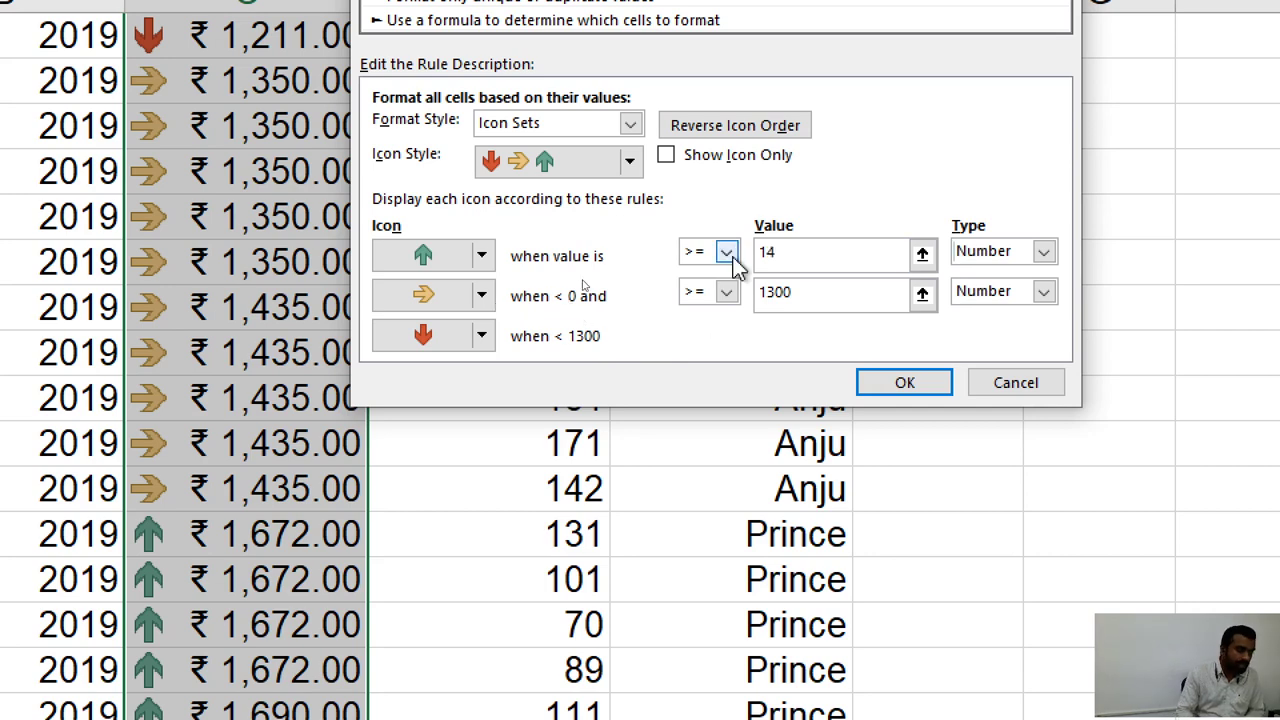
{"action": "type", "text": "00"}
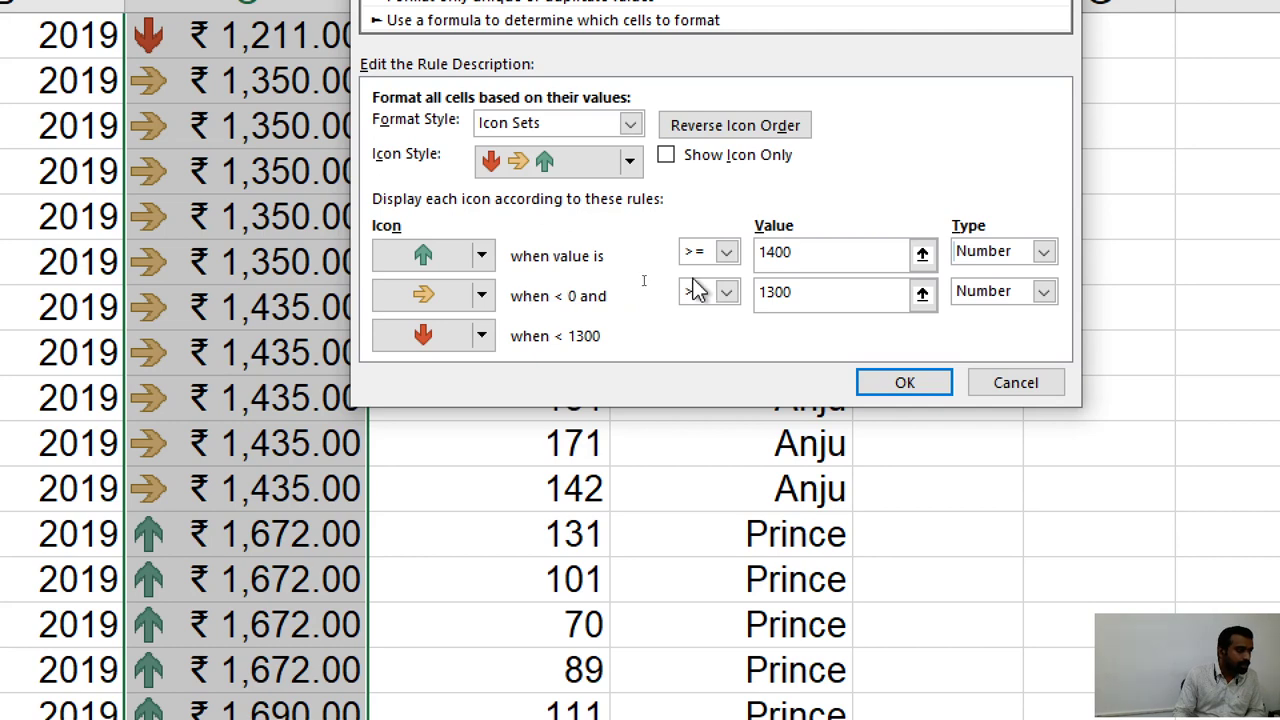
{"action": "left_click", "coordinate": [962, 251]}
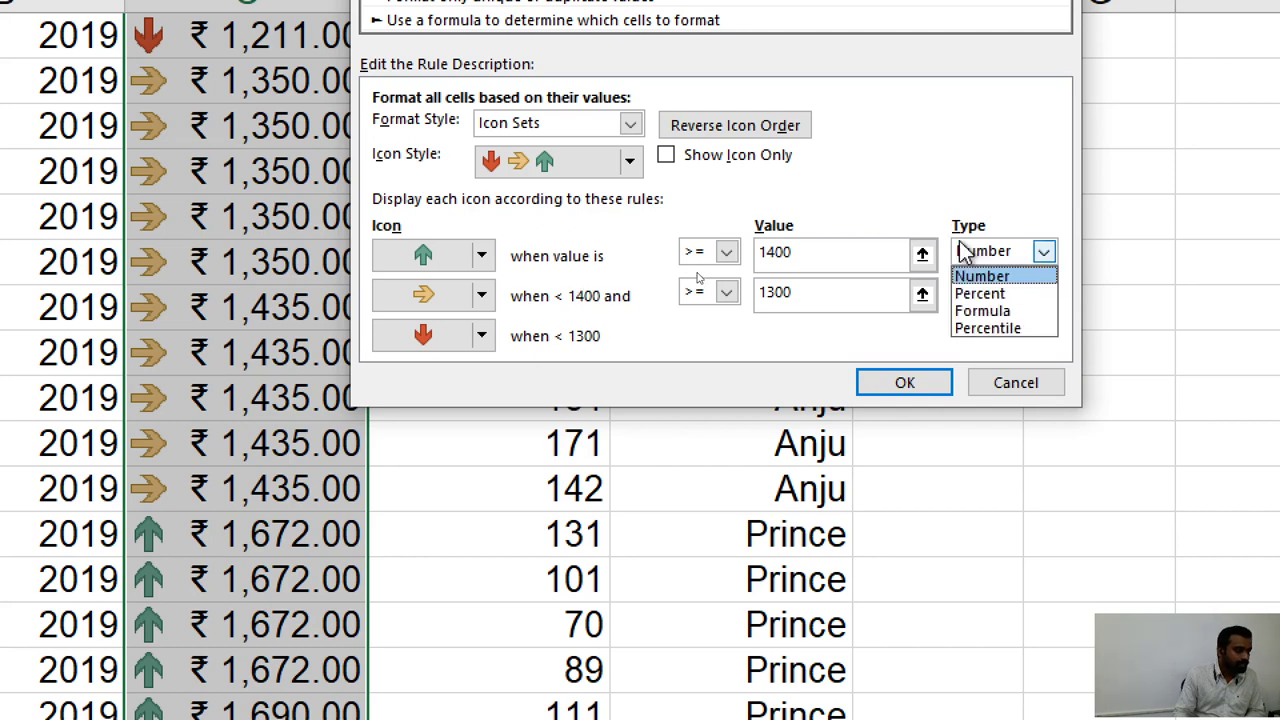
{"action": "left_click", "coordinate": [962, 251]}
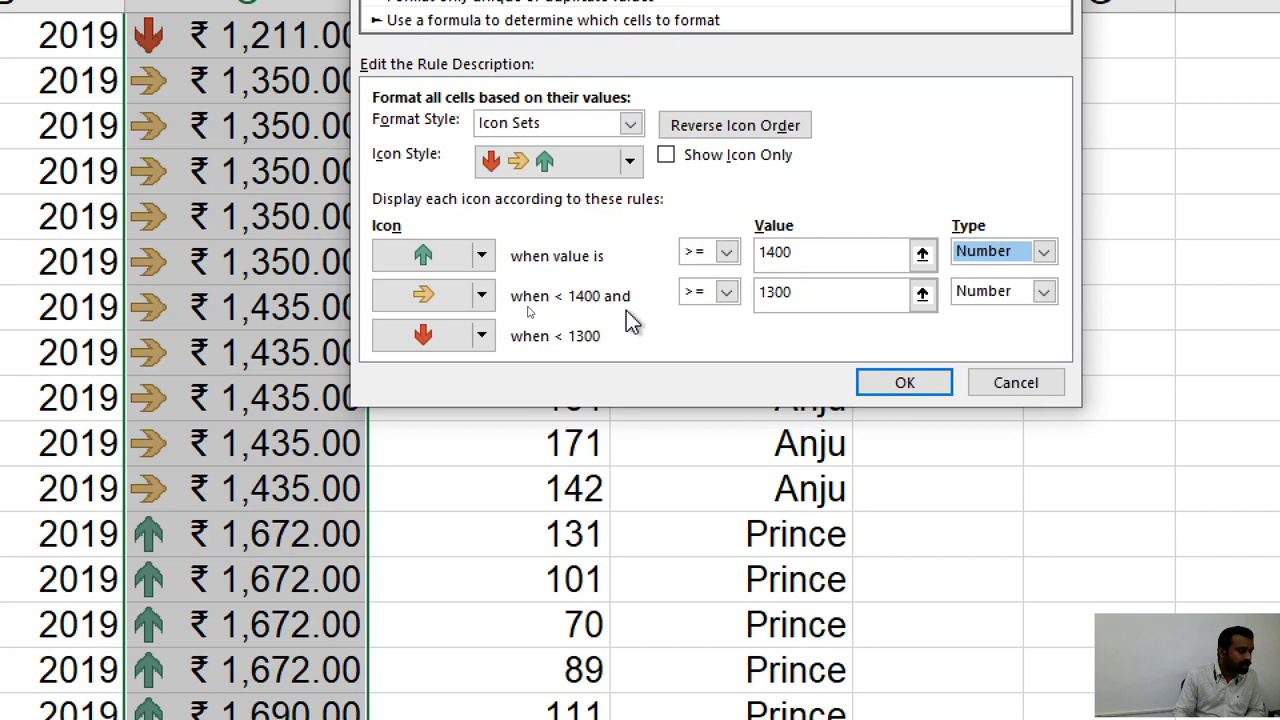
{"action": "key", "text": "Up"}
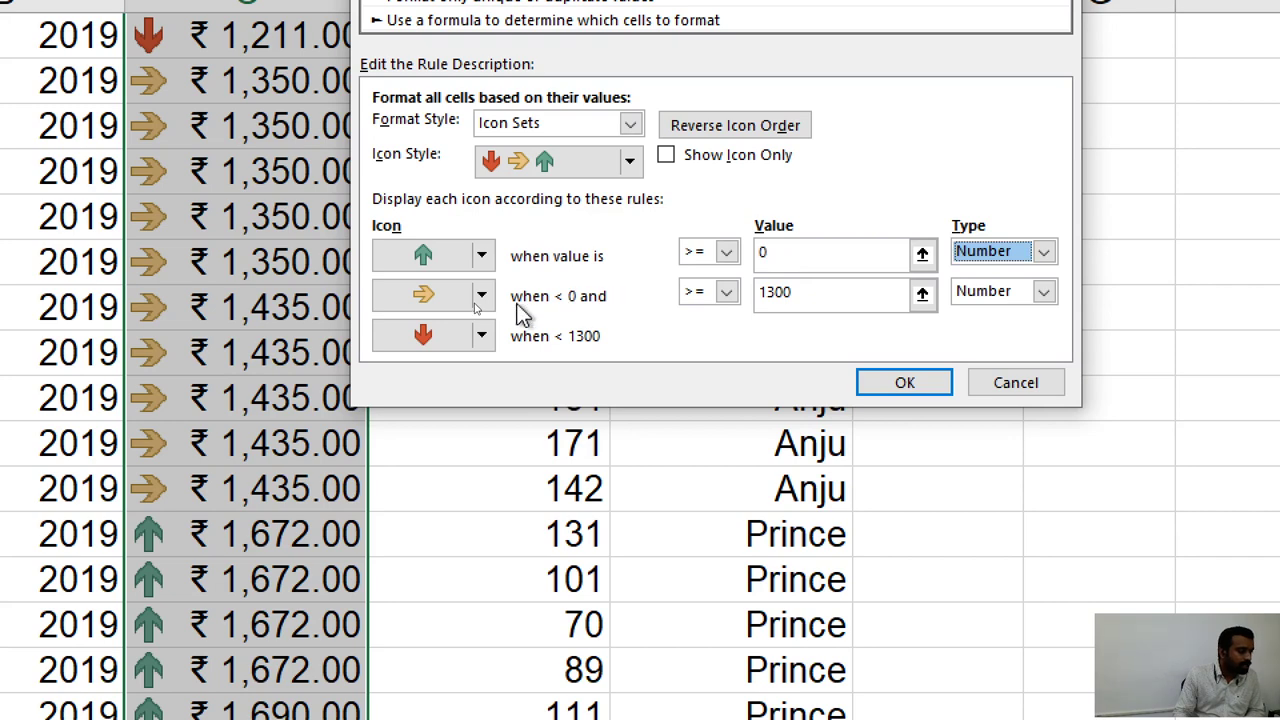
{"action": "left_click", "coordinate": [788, 259]}
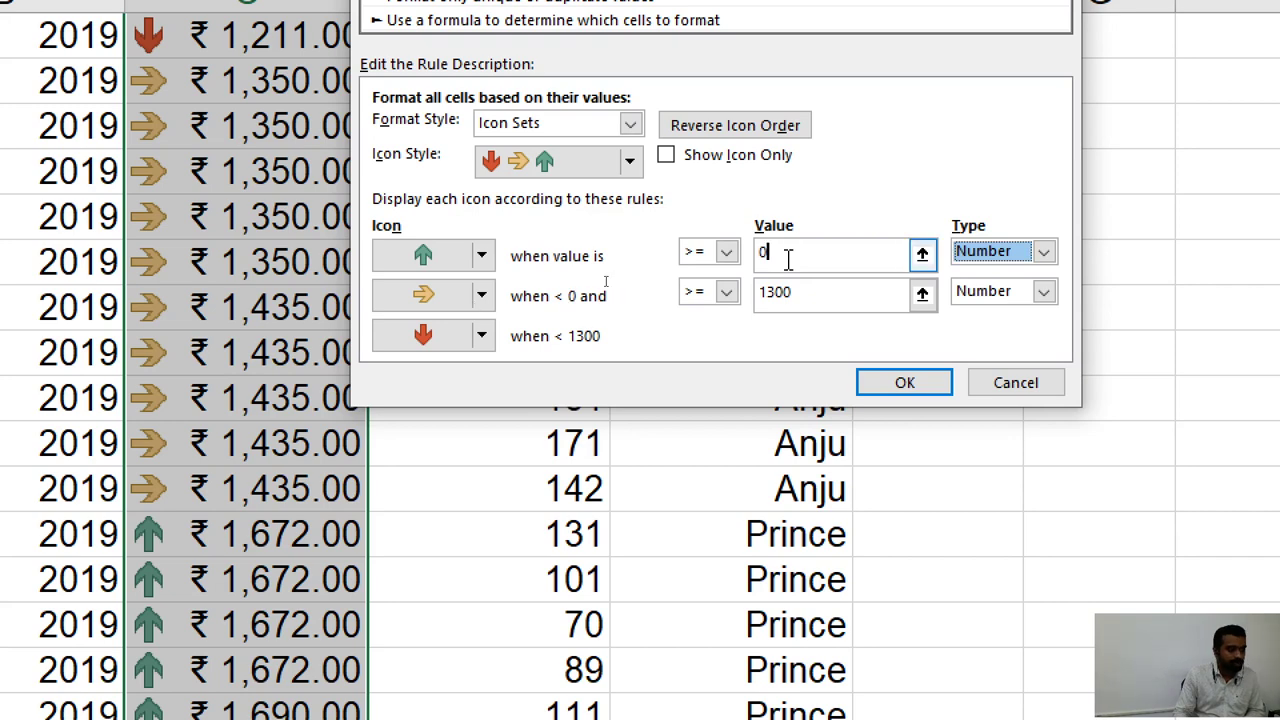
{"action": "key", "text": "BackSpace"}
{"action": "type", "text": "1400"}
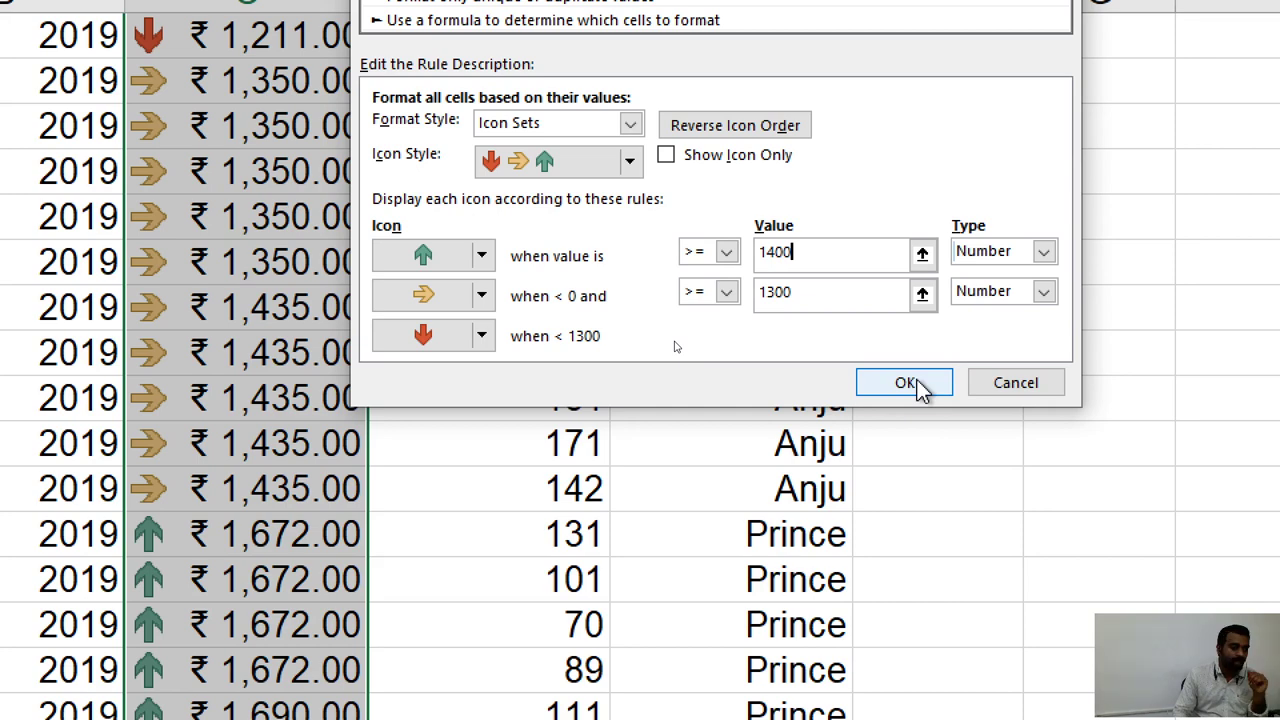
Apply the edited 1300 and 1400 arrow thresholds to the Cost column.
{"action": "left_click", "coordinate": [905, 383]}
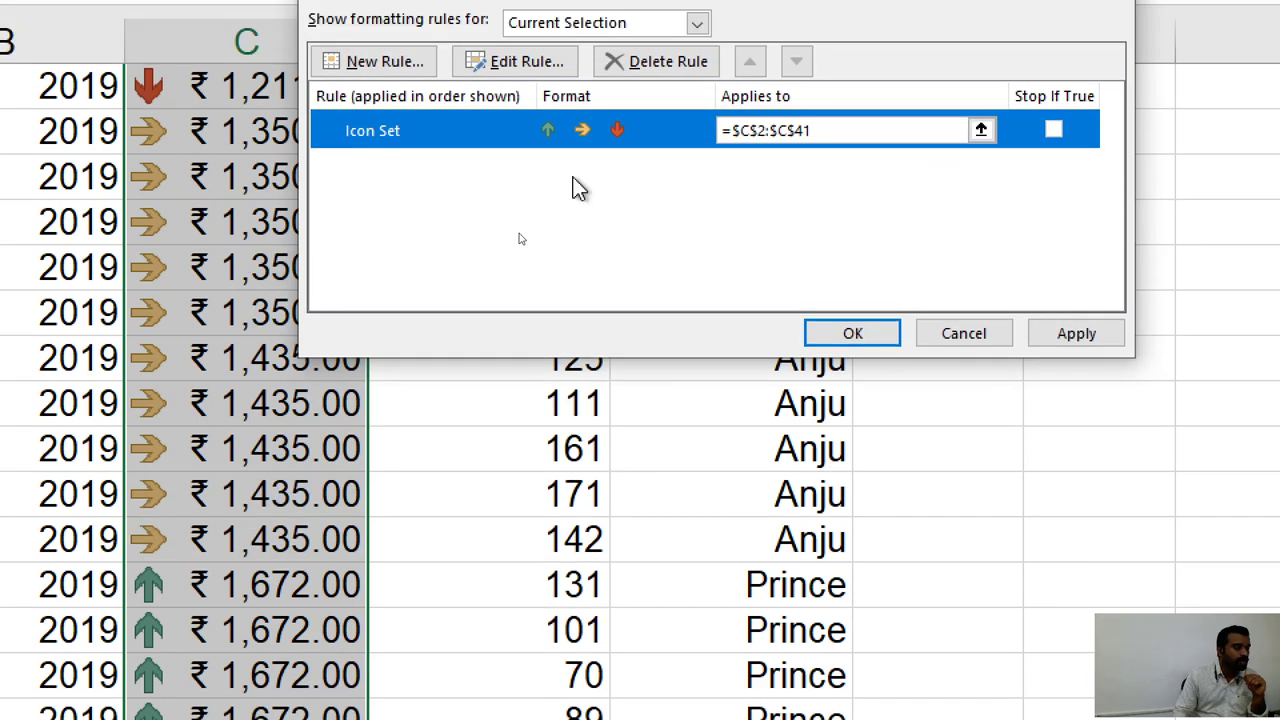
{"action": "left_click", "coordinate": [835, 332]}
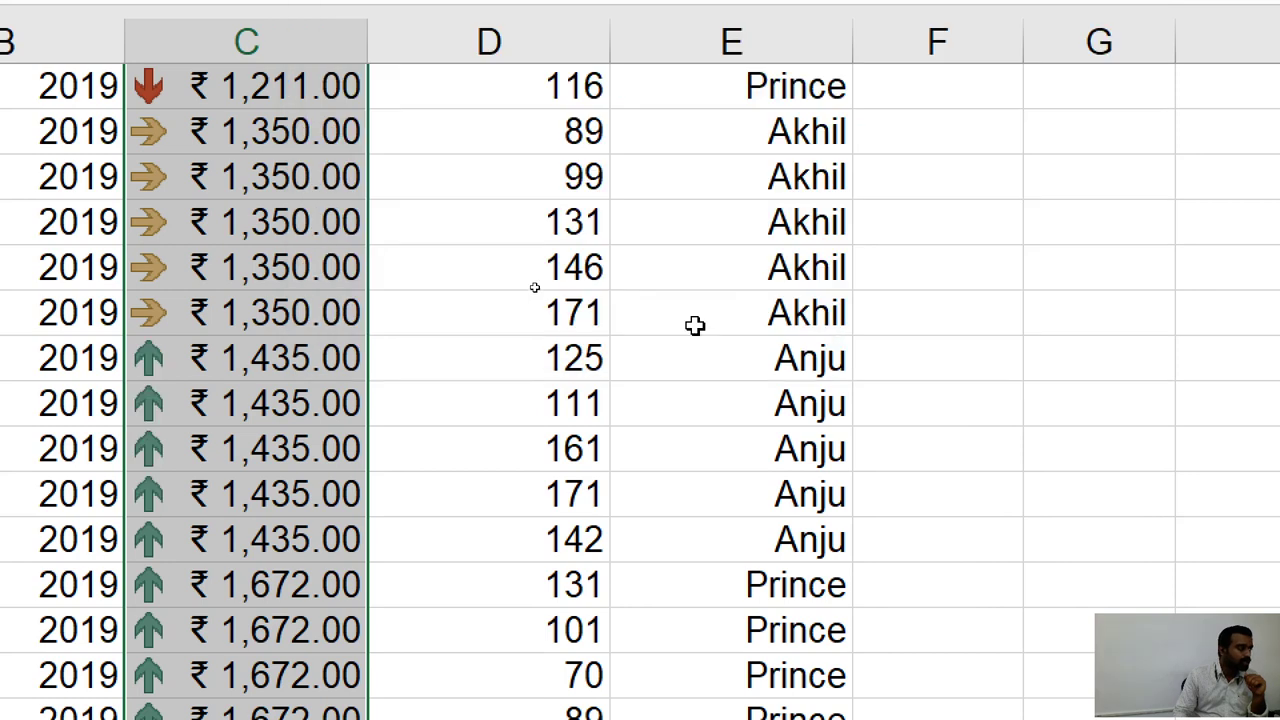
{"action": "scroll", "coordinate": [315, 292], "scroll_direction": "up", "scroll_amount": 1}
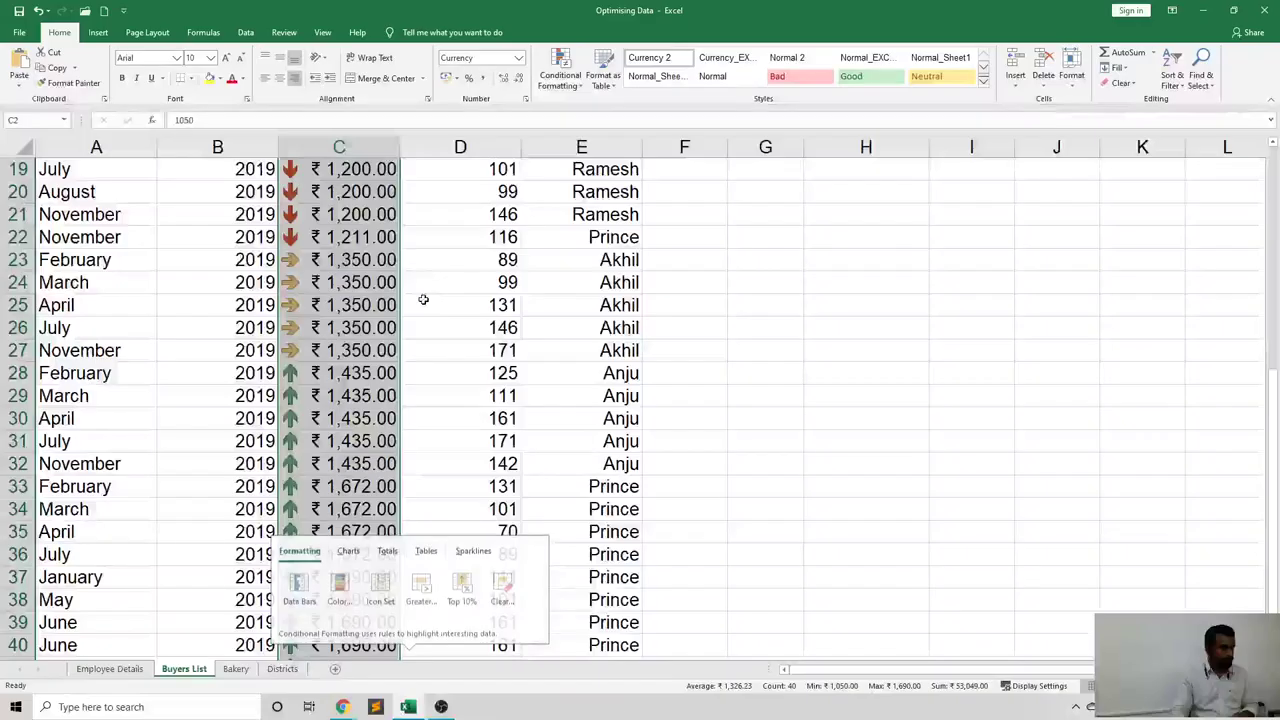
{"action": "left_click", "coordinate": [489, 403]}
Select the five ₹1,350.00 costs in C23:C27 to check their sideways arrows.
{"action": "scroll", "coordinate": [224, 326], "scroll_direction": "up", "scroll_amount": 3}
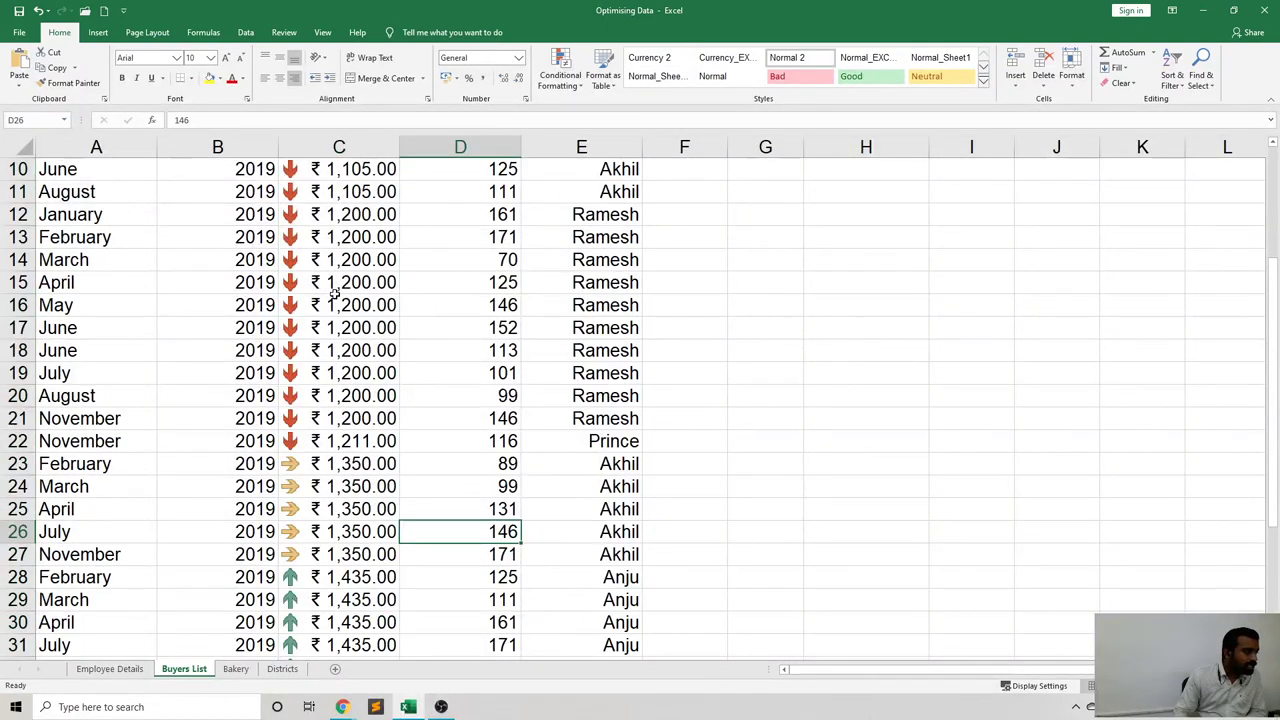
{"action": "scroll", "coordinate": [336, 290], "scroll_direction": "up", "scroll_amount": 3}
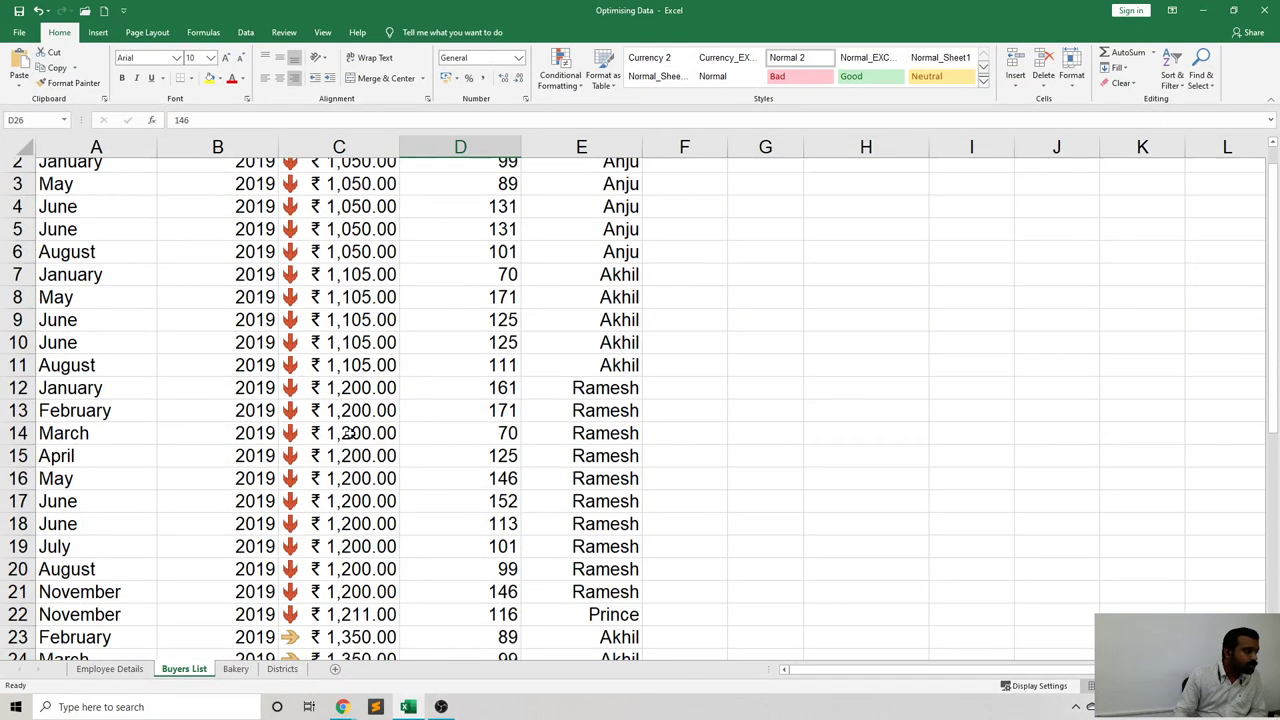
{"action": "scroll", "coordinate": [349, 433], "scroll_direction": "down", "scroll_amount": 3}
{"action": "scroll", "coordinate": [343, 512], "scroll_direction": "down", "scroll_amount": 1}
{"action": "left_click", "coordinate": [343, 398]}
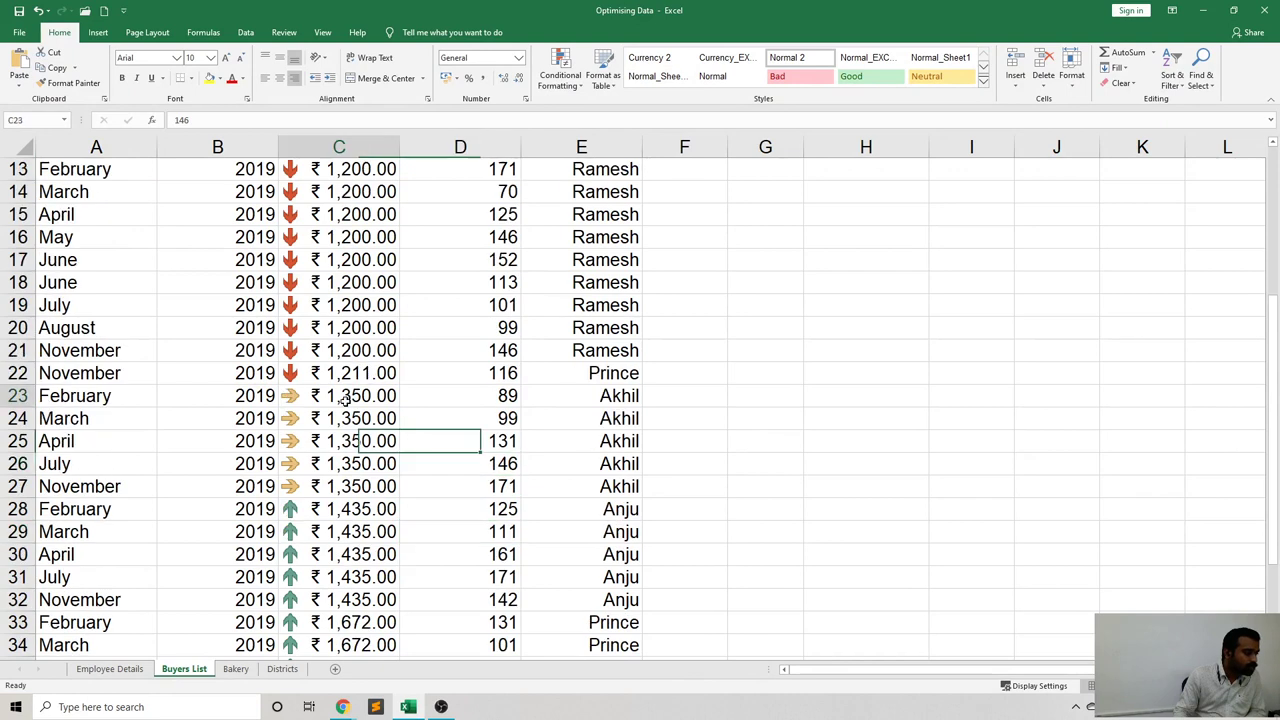
{"action": "left_click_drag", "start_coordinate": [343, 398], "coordinate": [350, 486]}
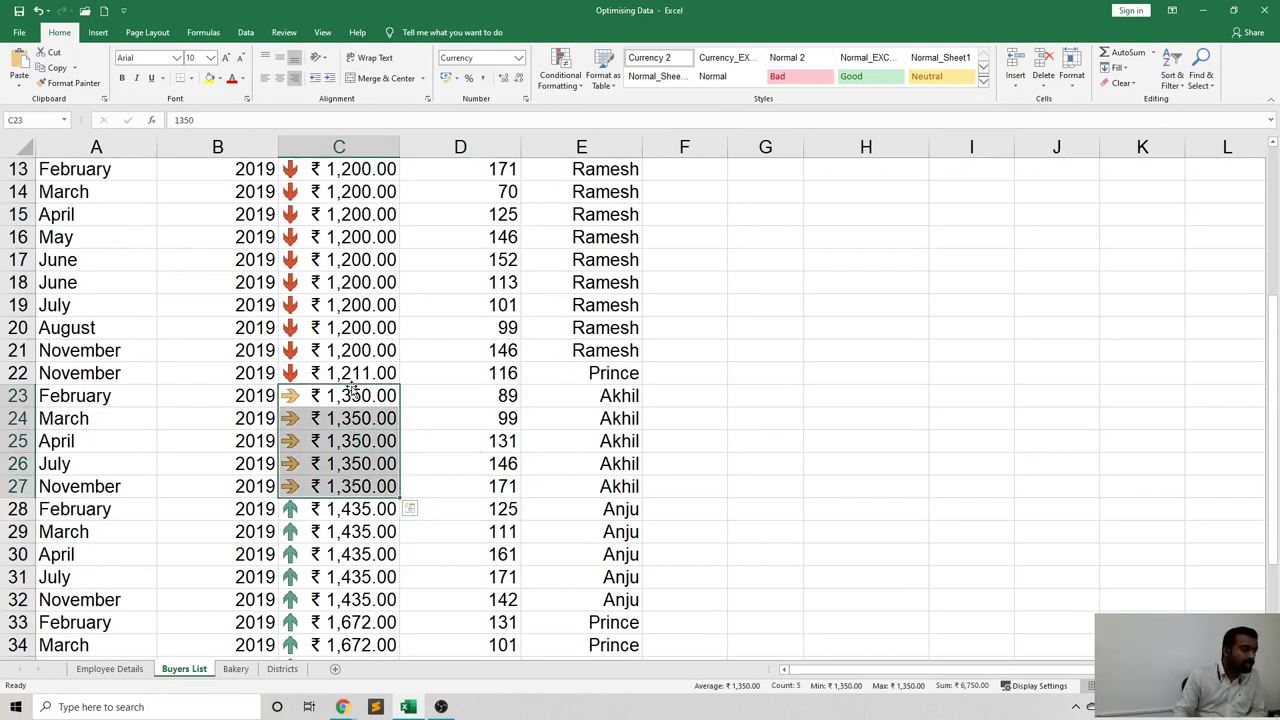
Select other ranges of Cost values in column C to check their arrow icons.
{"action": "left_click_drag", "start_coordinate": [352, 374], "coordinate": [370, 190]}
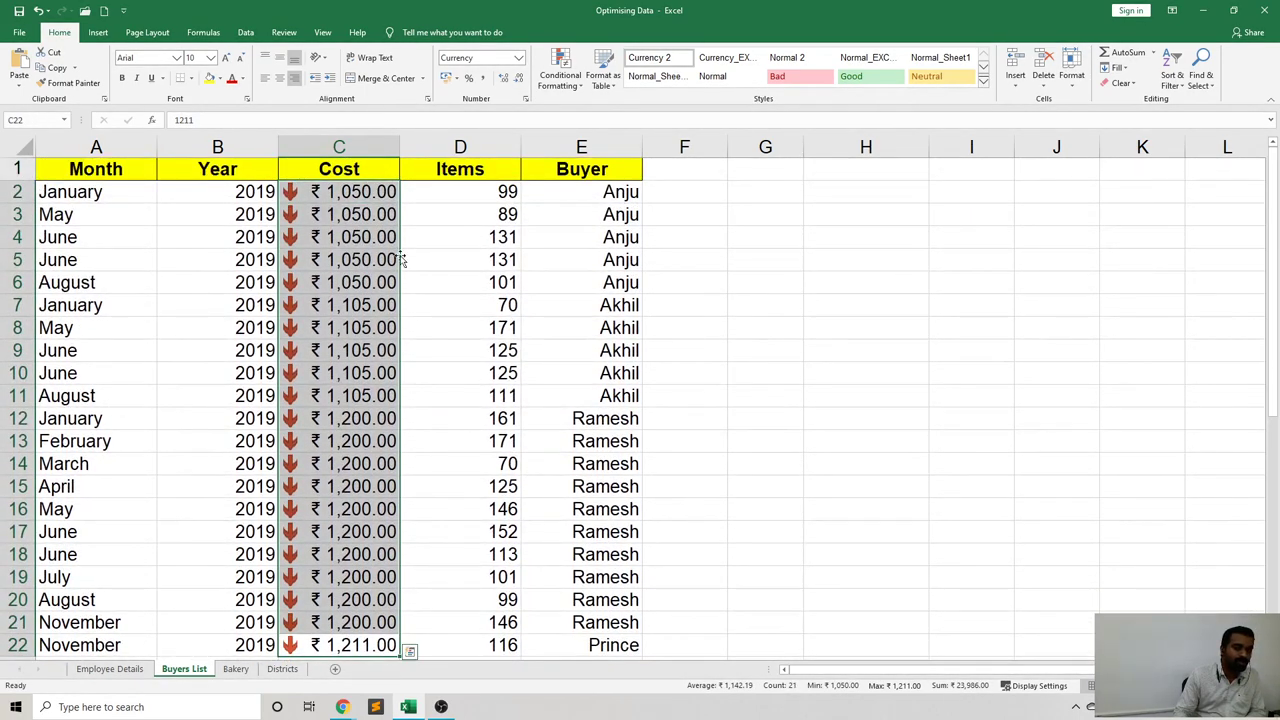
{"action": "scroll", "coordinate": [396, 300], "scroll_direction": "down", "scroll_amount": 4}
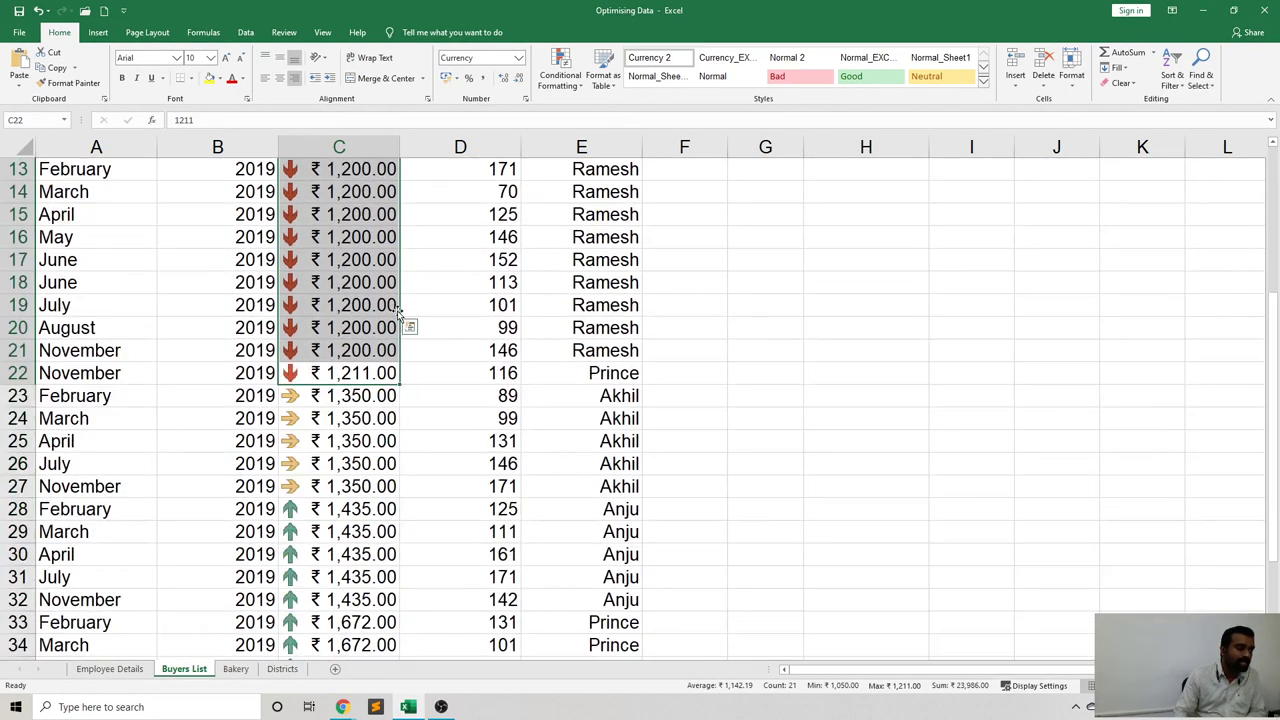
{"action": "scroll", "coordinate": [397, 313], "scroll_direction": "down", "scroll_amount": 3}
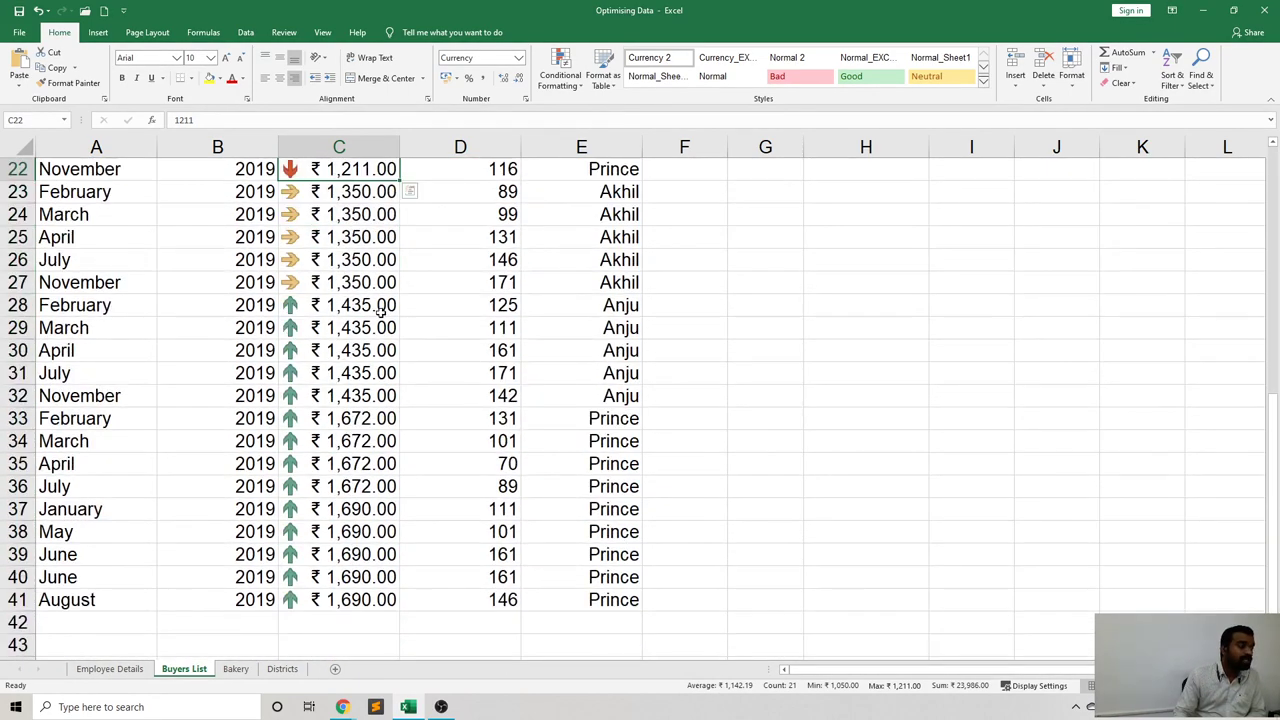
{"action": "scroll", "coordinate": [376, 312], "scroll_direction": "down", "scroll_amount": 5}
{"action": "scroll", "coordinate": [344, 260], "scroll_direction": "up", "scroll_amount": 2}
{"action": "scroll", "coordinate": [344, 253], "scroll_direction": "up", "scroll_amount": 2}
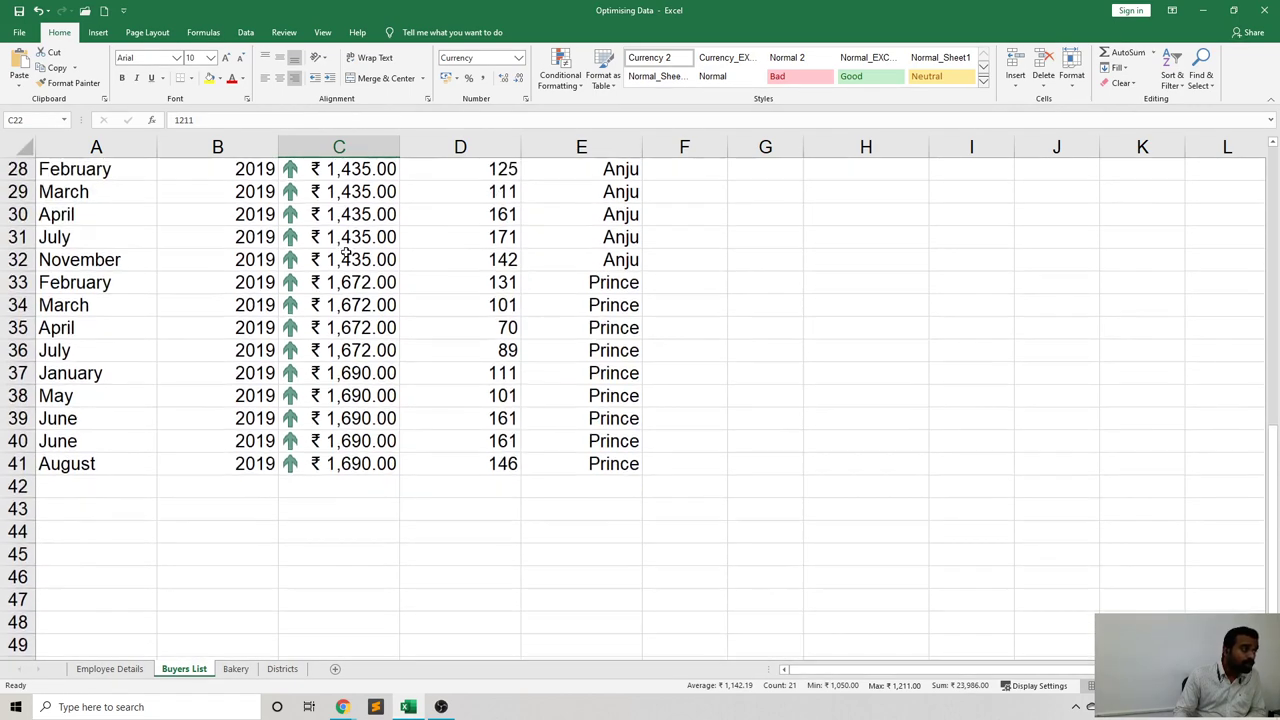
{"action": "left_click_drag", "start_coordinate": [348, 236], "coordinate": [358, 522]}
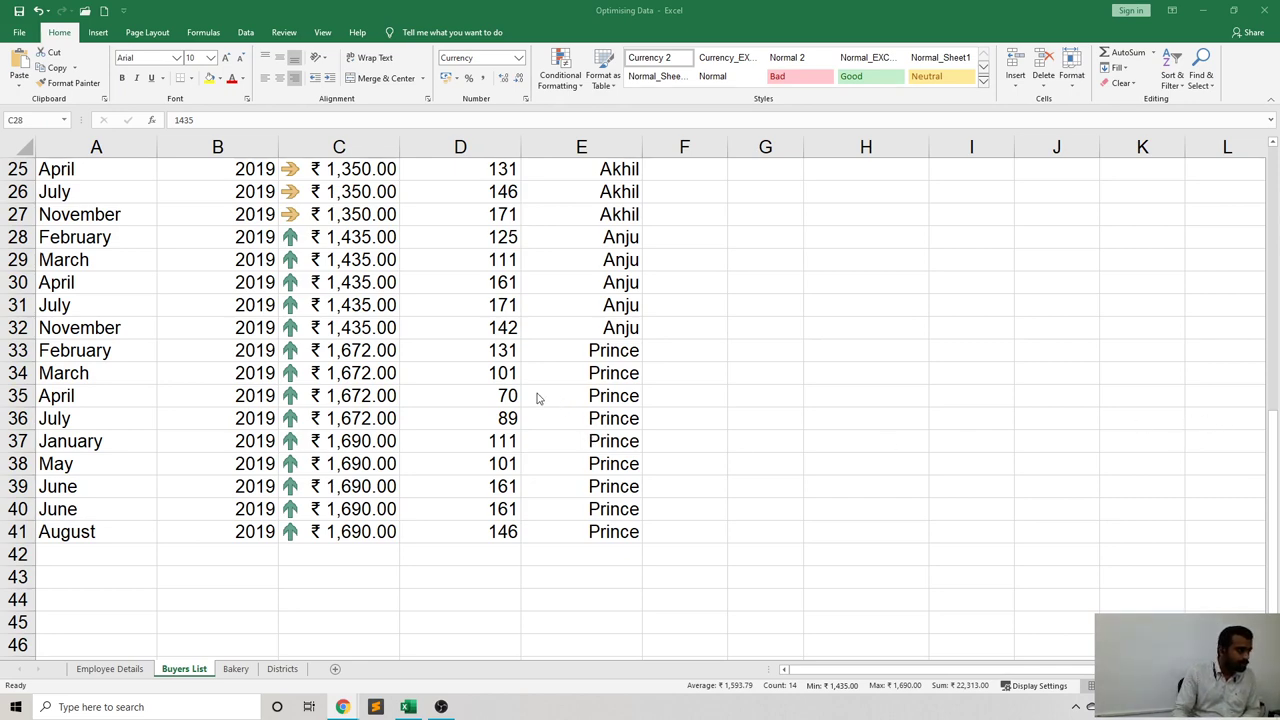
{"action": "scroll", "coordinate": [536, 398], "scroll_direction": "up", "scroll_amount": 5}
{"action": "scroll", "coordinate": [536, 398], "scroll_direction": "up", "scroll_amount": 3}
{"action": "scroll", "coordinate": [540, 398], "scroll_direction": "down", "scroll_amount": 1}
{"action": "scroll", "coordinate": [588, 402], "scroll_direction": "up", "scroll_amount": 1}
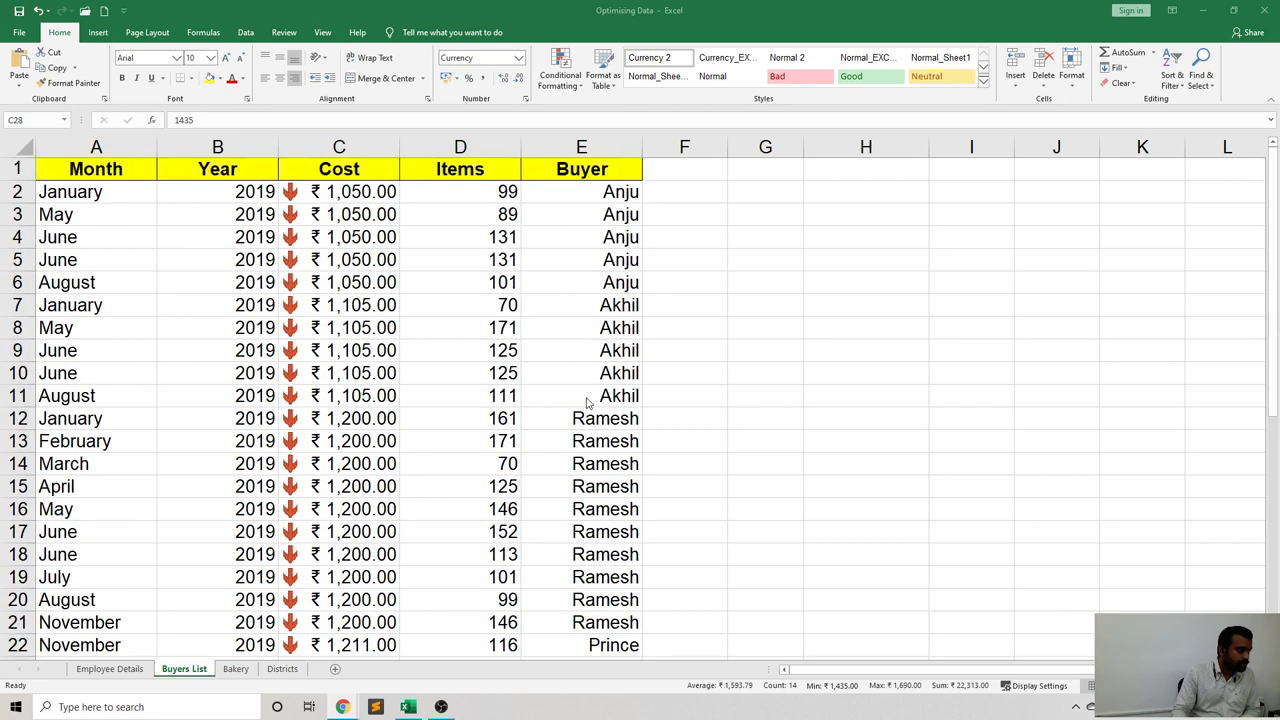
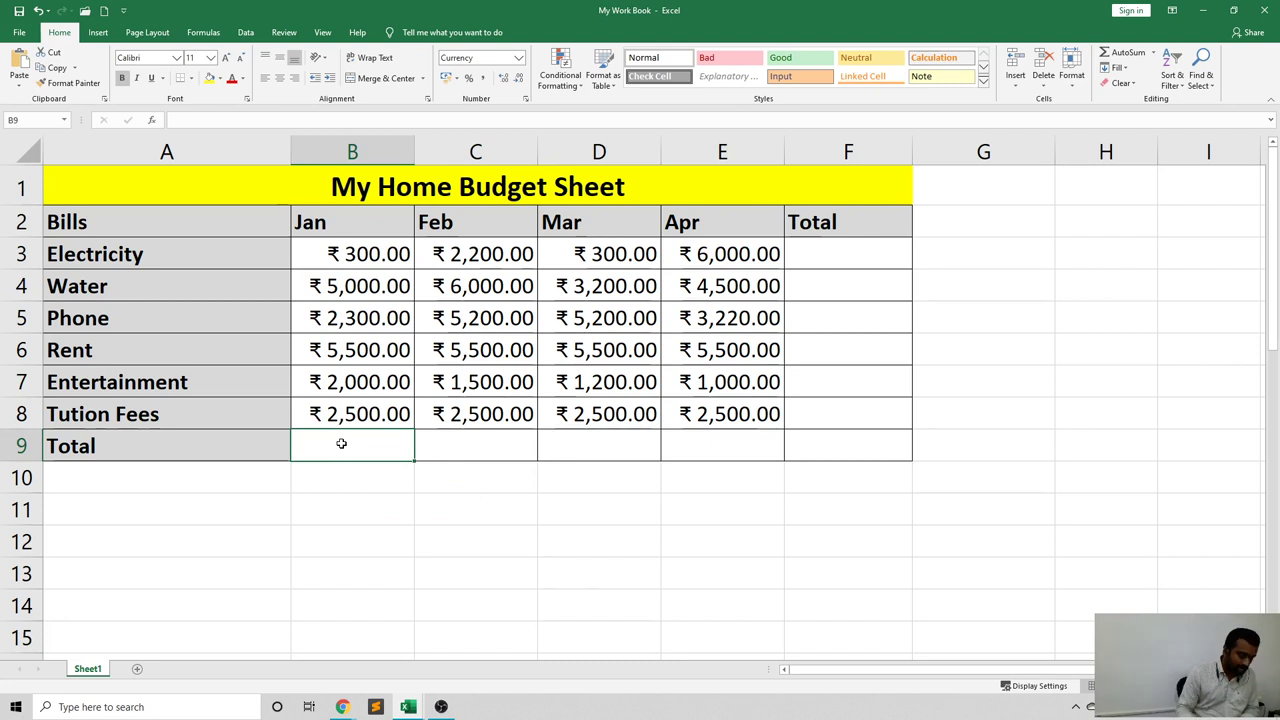
Enter =B3+B4+B5+B6+B7+B8 in B9 to total the six Jan bills.
{"action": "type", "text": "="}
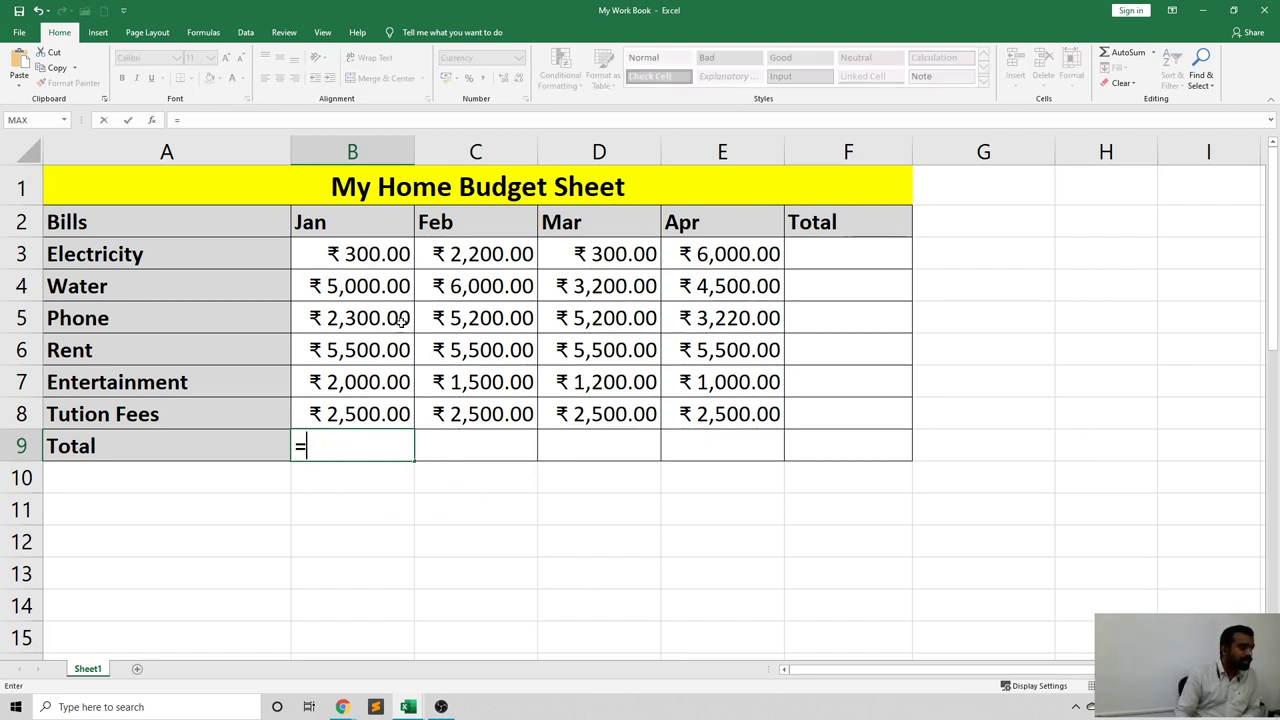
{"action": "left_click", "coordinate": [353, 254]}
{"action": "type", "text": "+"}
{"action": "left_click", "coordinate": [352, 286]}
{"action": "type", "text": "+"}
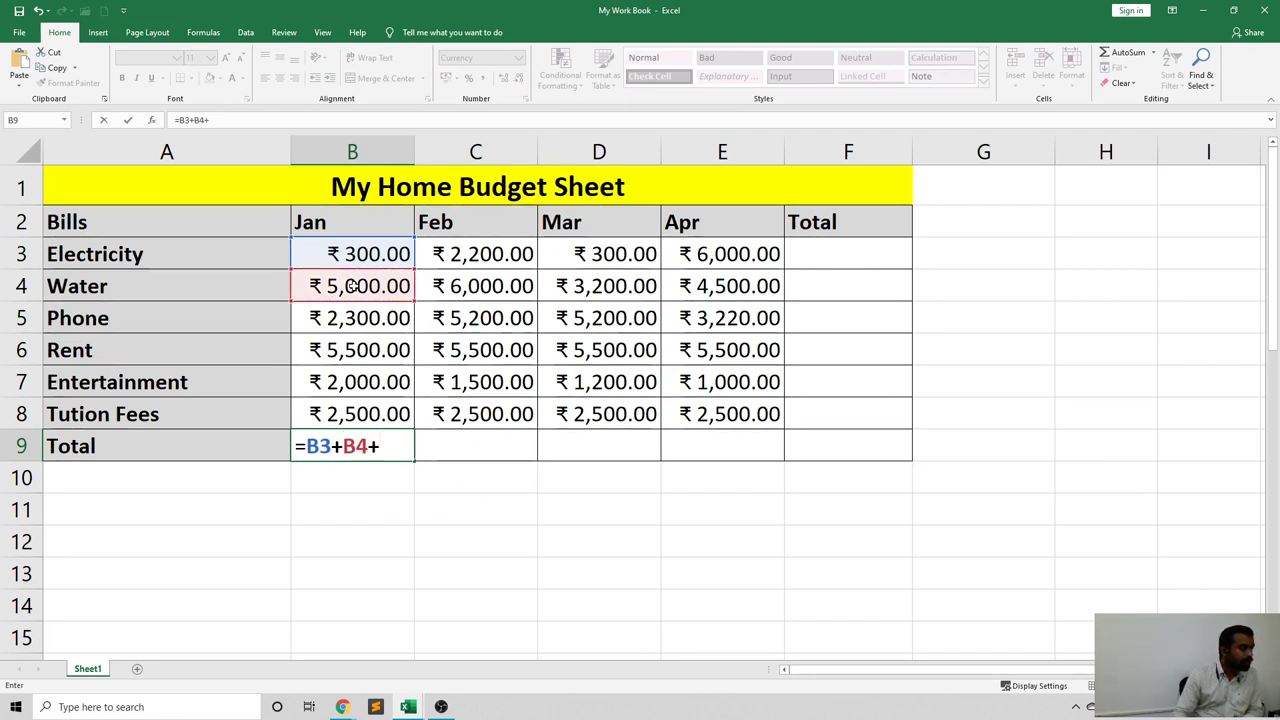
{"action": "left_click", "coordinate": [354, 310]}
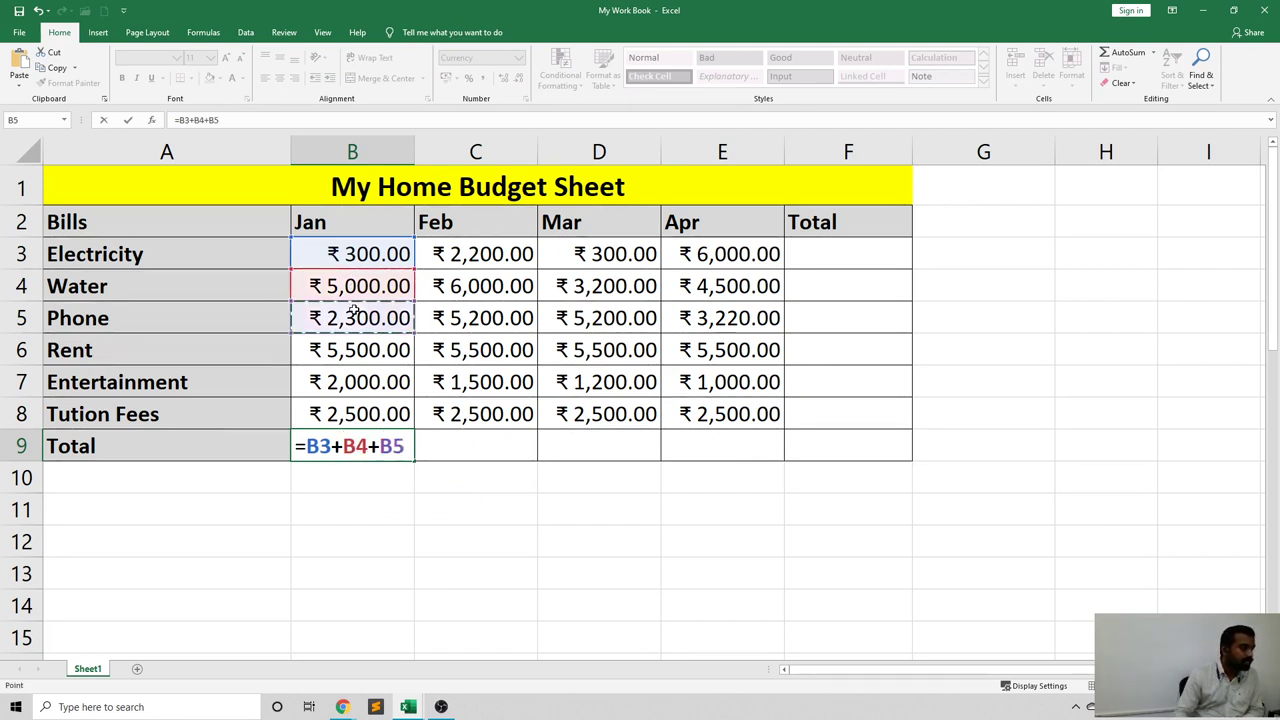
{"action": "type", "text": "+"}
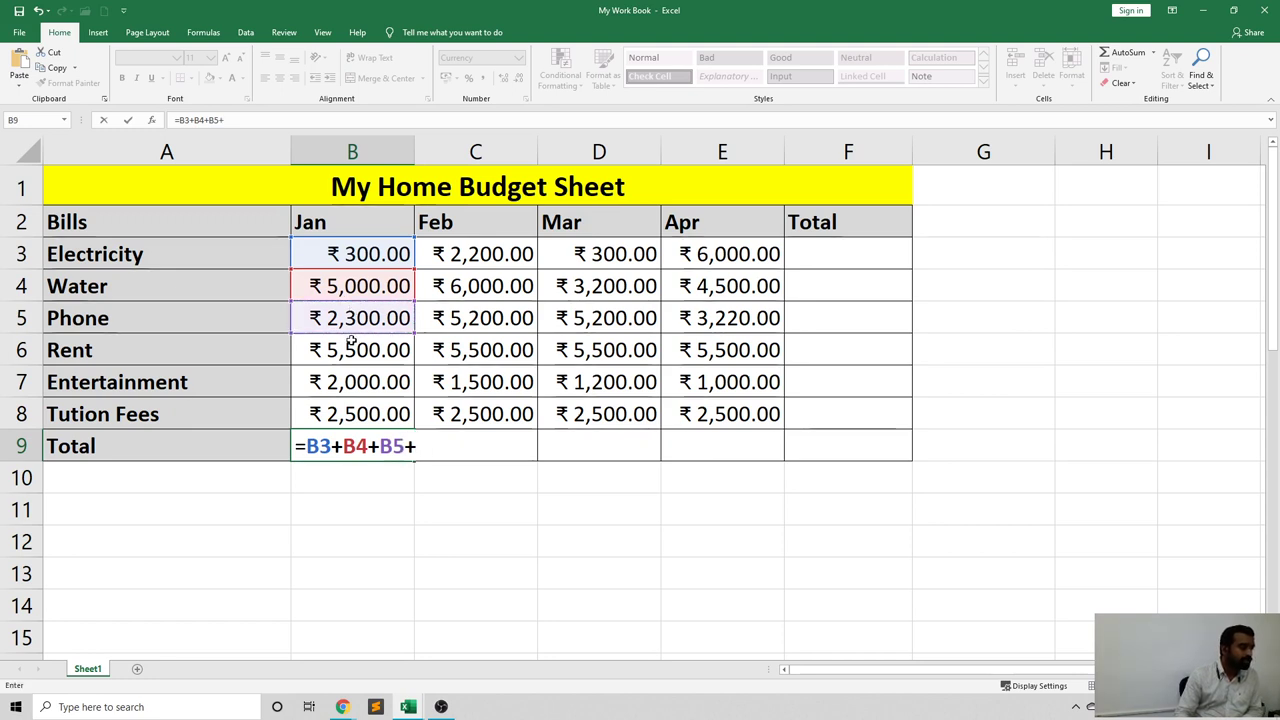
{"action": "left_click", "coordinate": [349, 348]}
{"action": "type", "text": "+"}
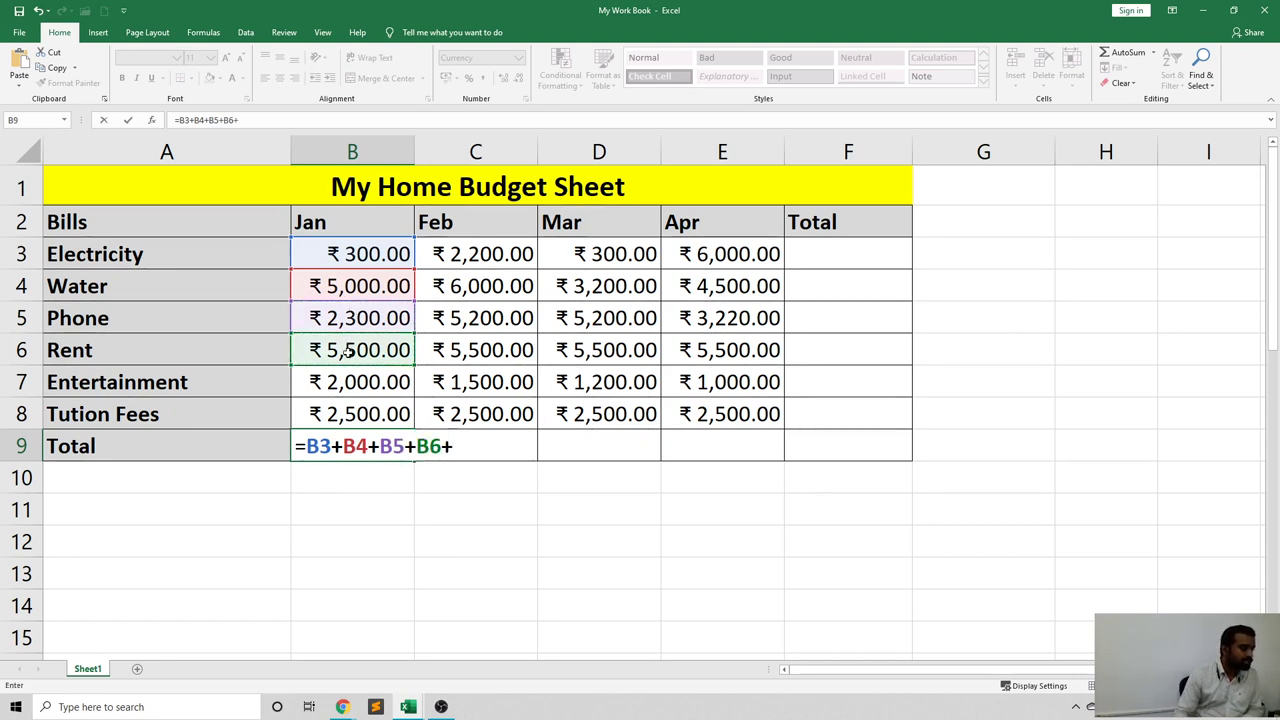
{"action": "left_click", "coordinate": [341, 381]}
{"action": "type", "text": "+"}
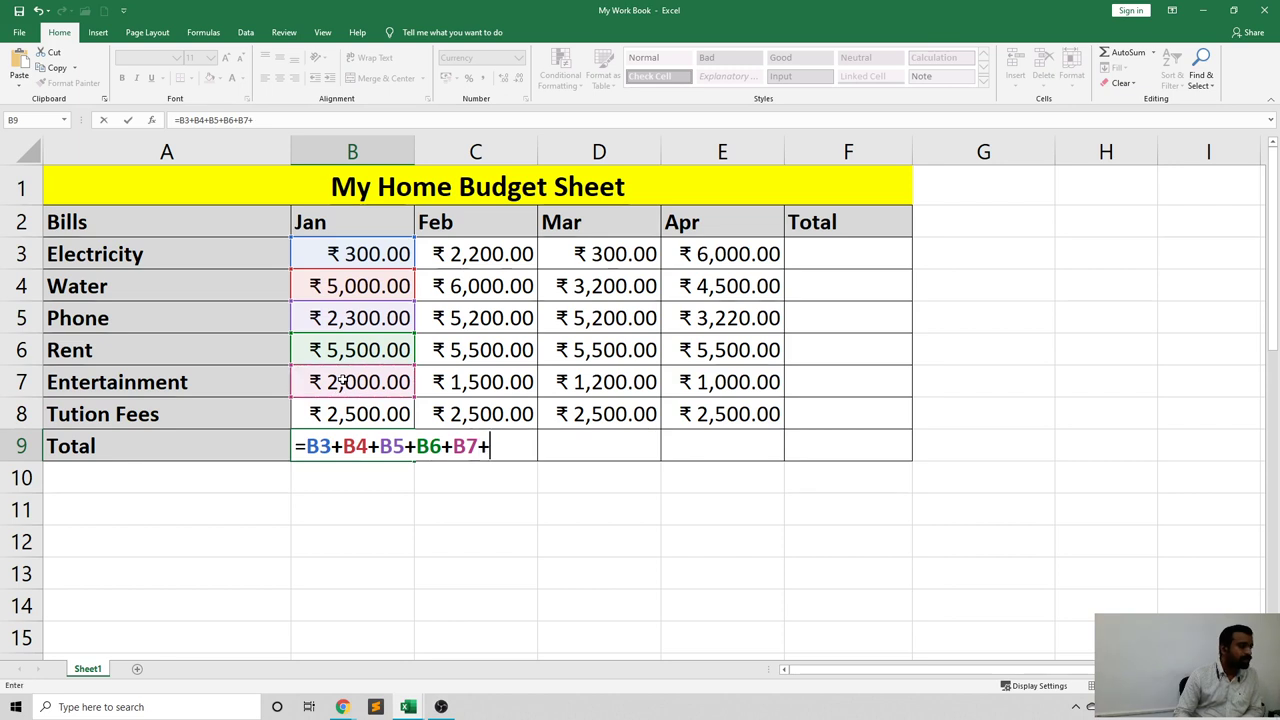
{"action": "left_click", "coordinate": [341, 411]}
{"action": "key", "text": "Return"}
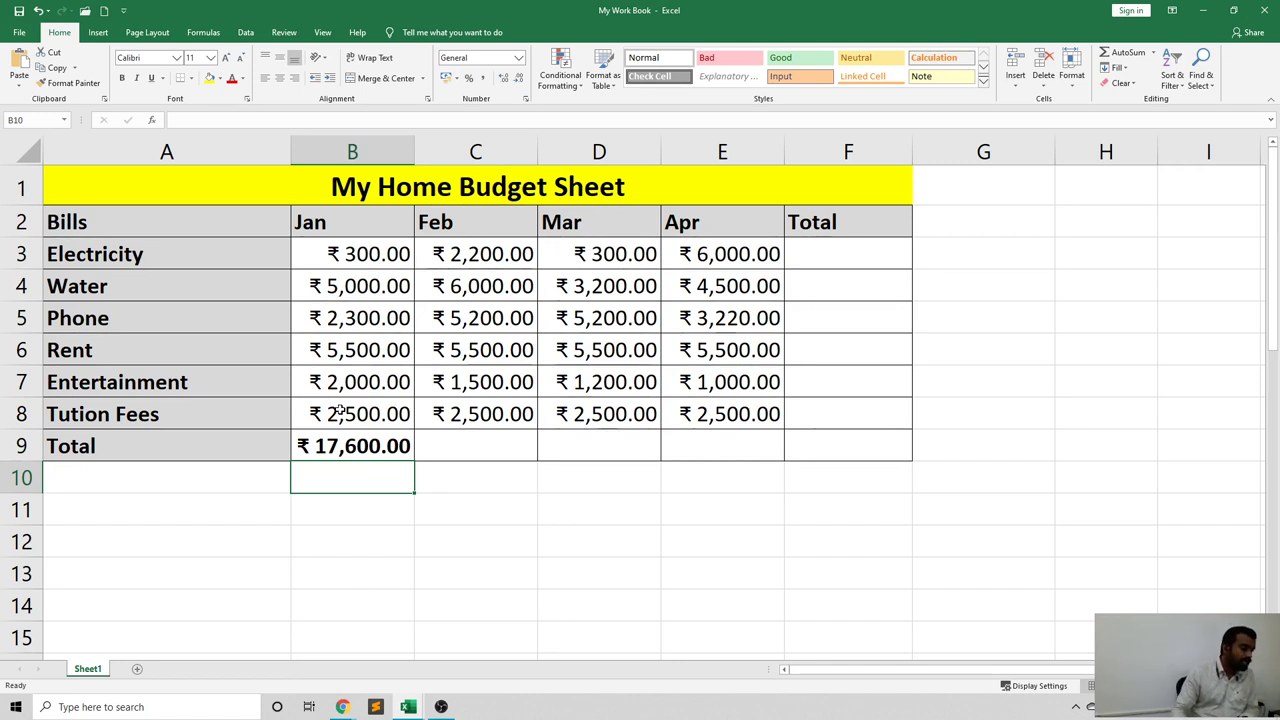
Confirm B3:B8 sums to ₹17,600 in the status bar, then delete B9's formula.
{"action": "left_click", "coordinate": [344, 441]}
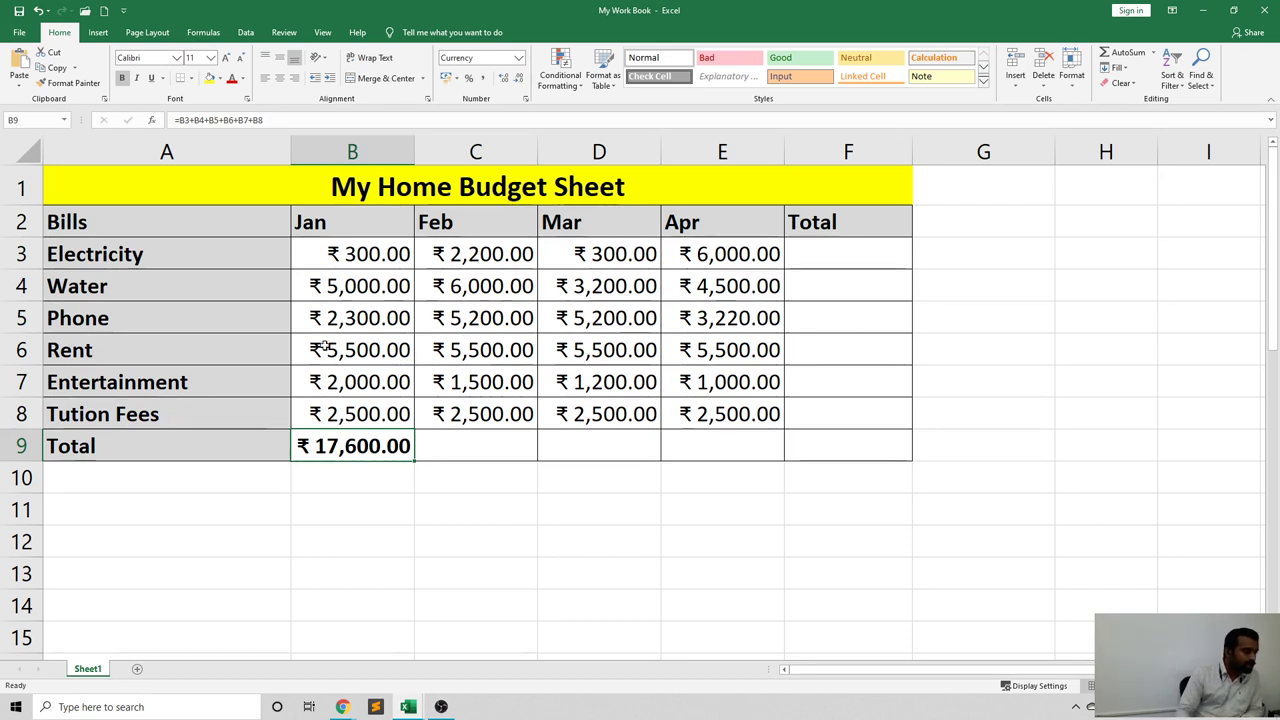
{"action": "left_click_drag", "start_coordinate": [365, 254], "coordinate": [380, 402]}
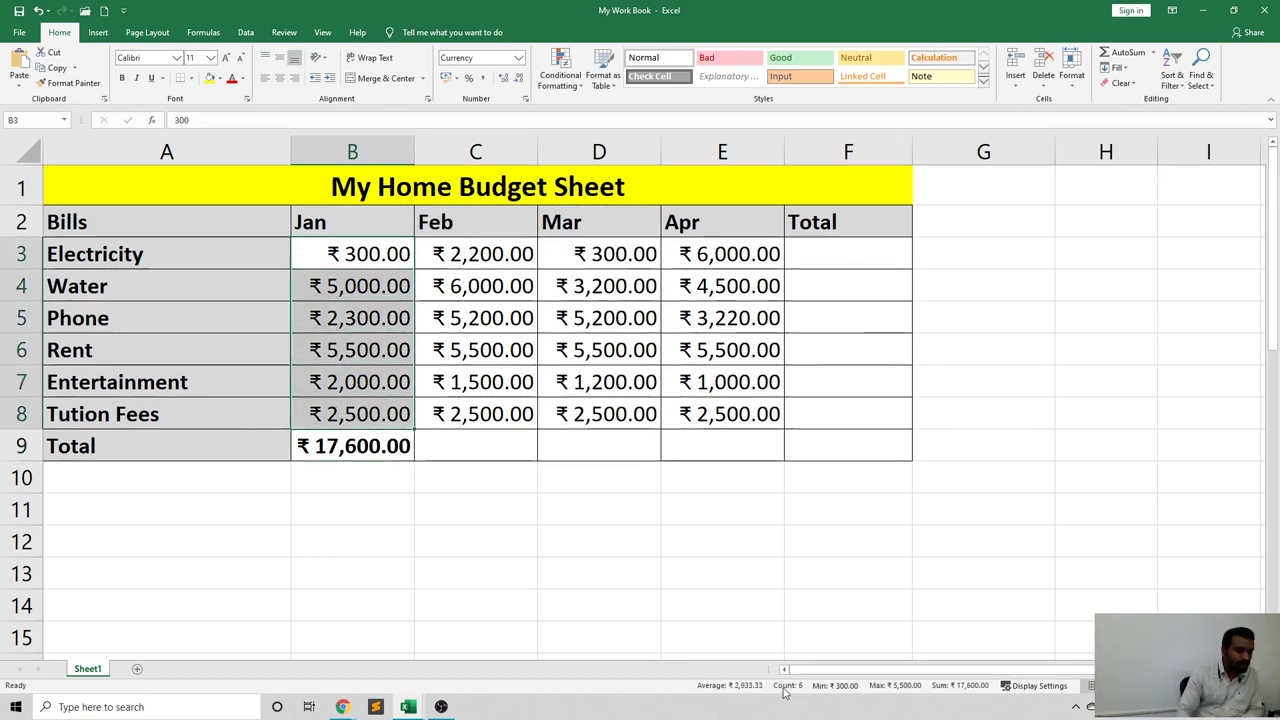
{"action": "left_click", "coordinate": [440, 318]}
{"action": "left_click_drag", "start_coordinate": [365, 254], "coordinate": [400, 406]}
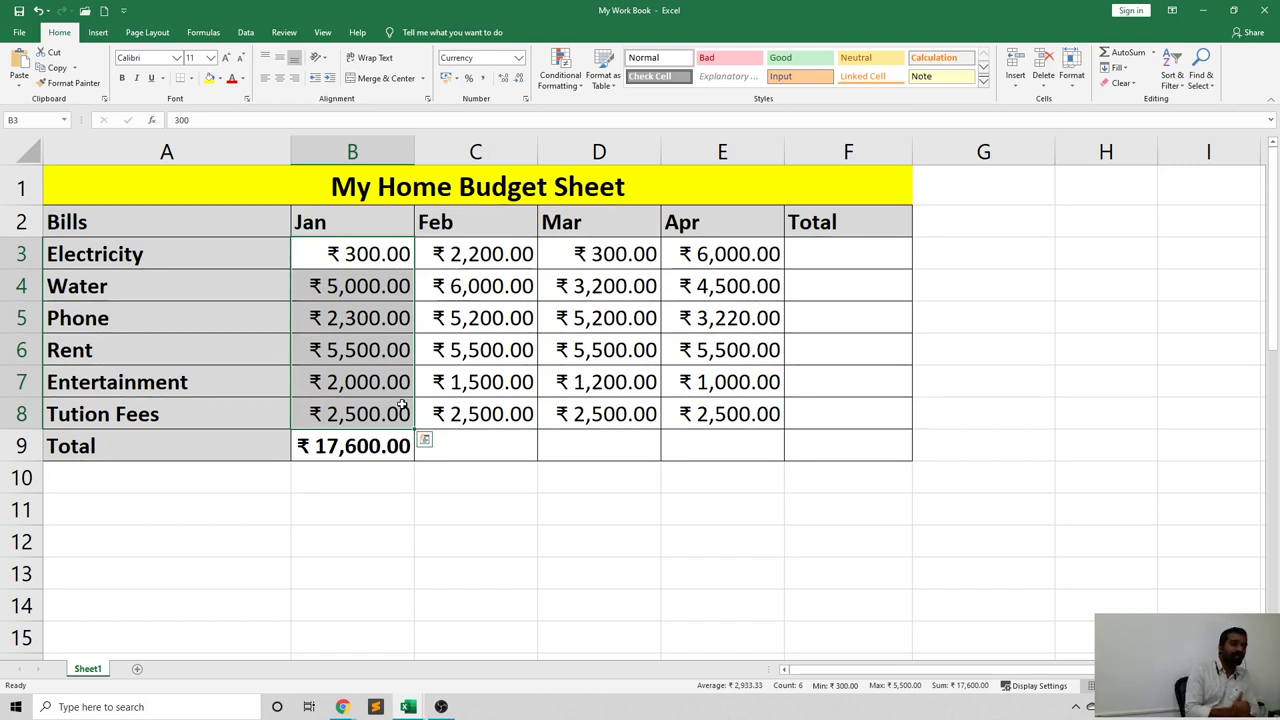
{"action": "left_click", "coordinate": [352, 446]}
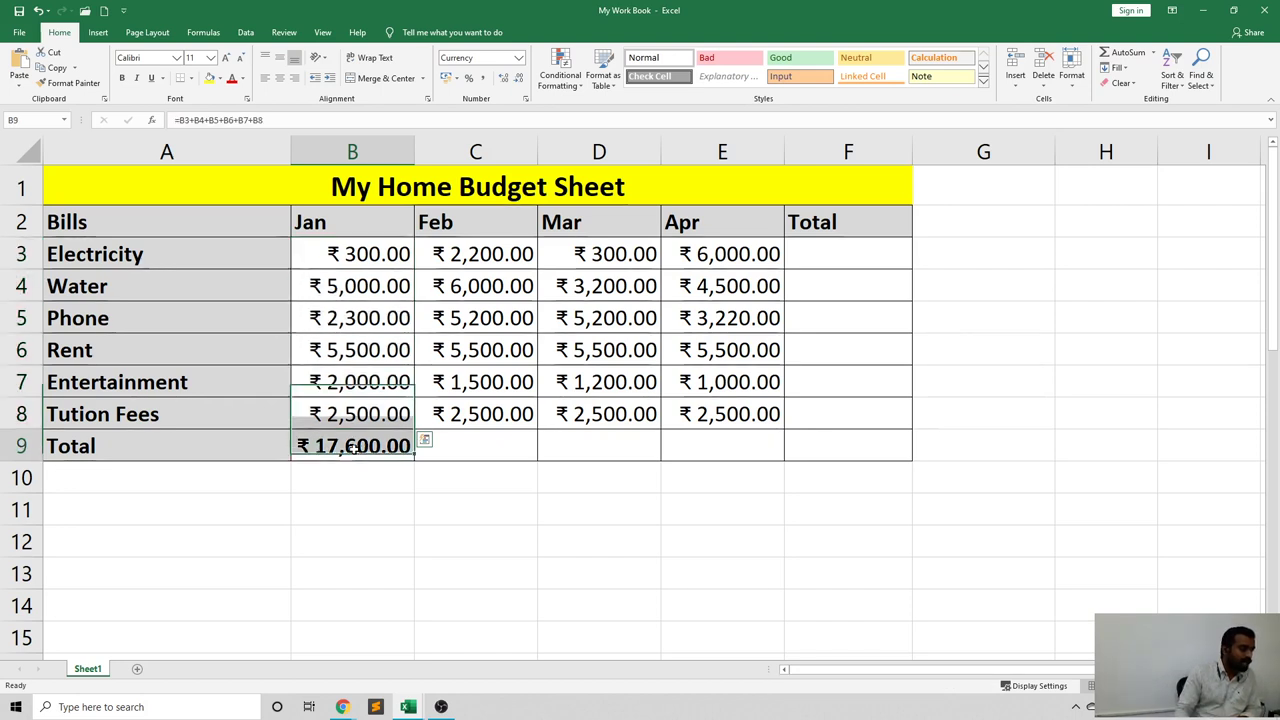
{"action": "key", "text": "Delete"}
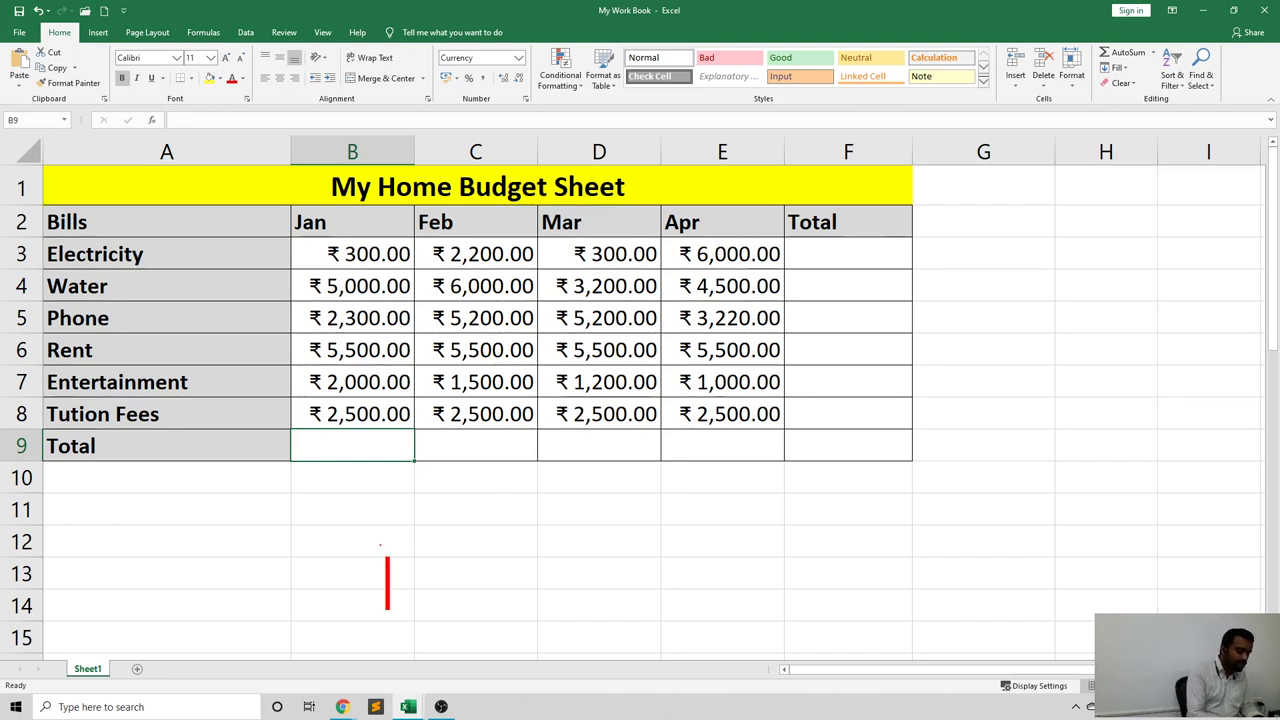
{"action": "type", "text": "="}
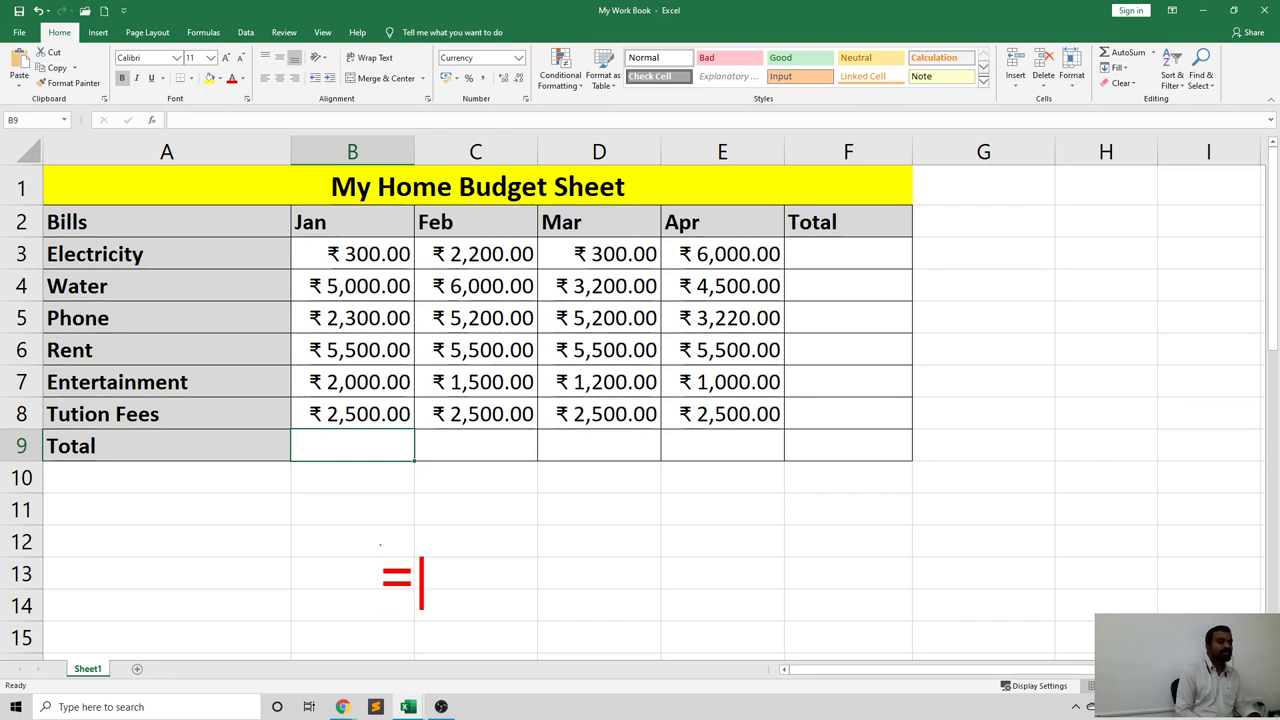
{"action": "type", "text": "Fu"}
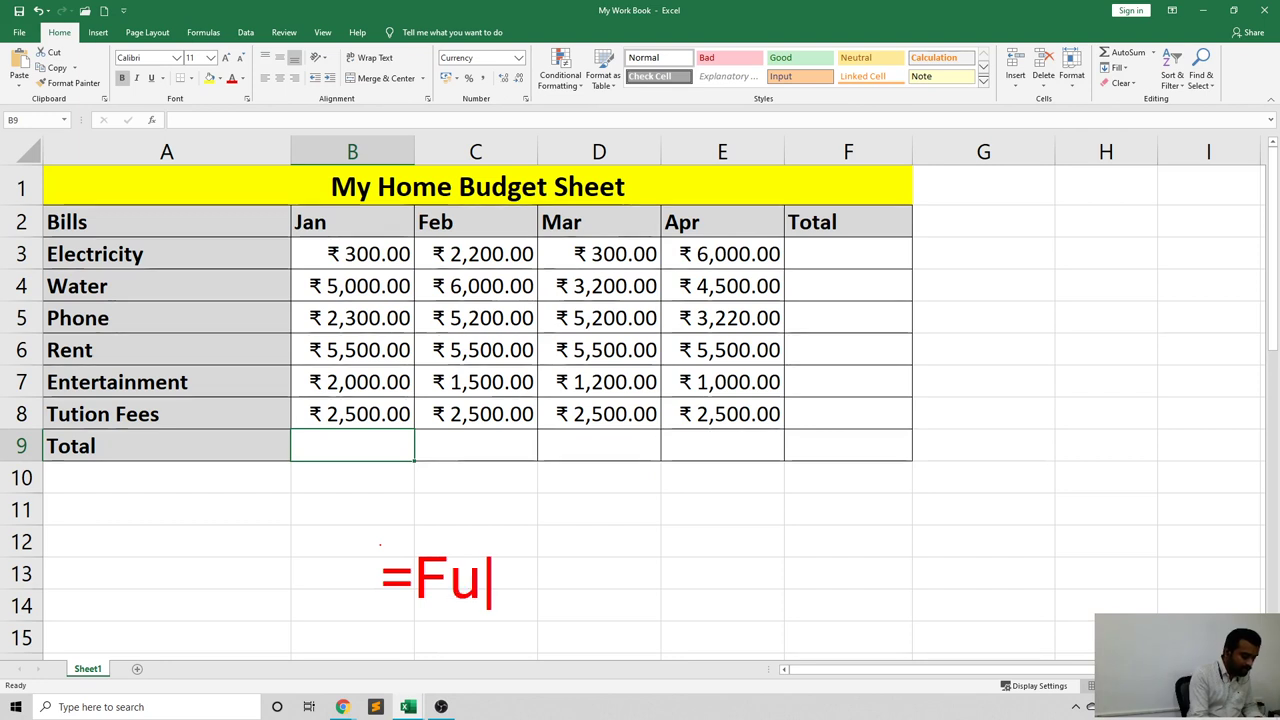
{"action": "type", "text": "nction"}
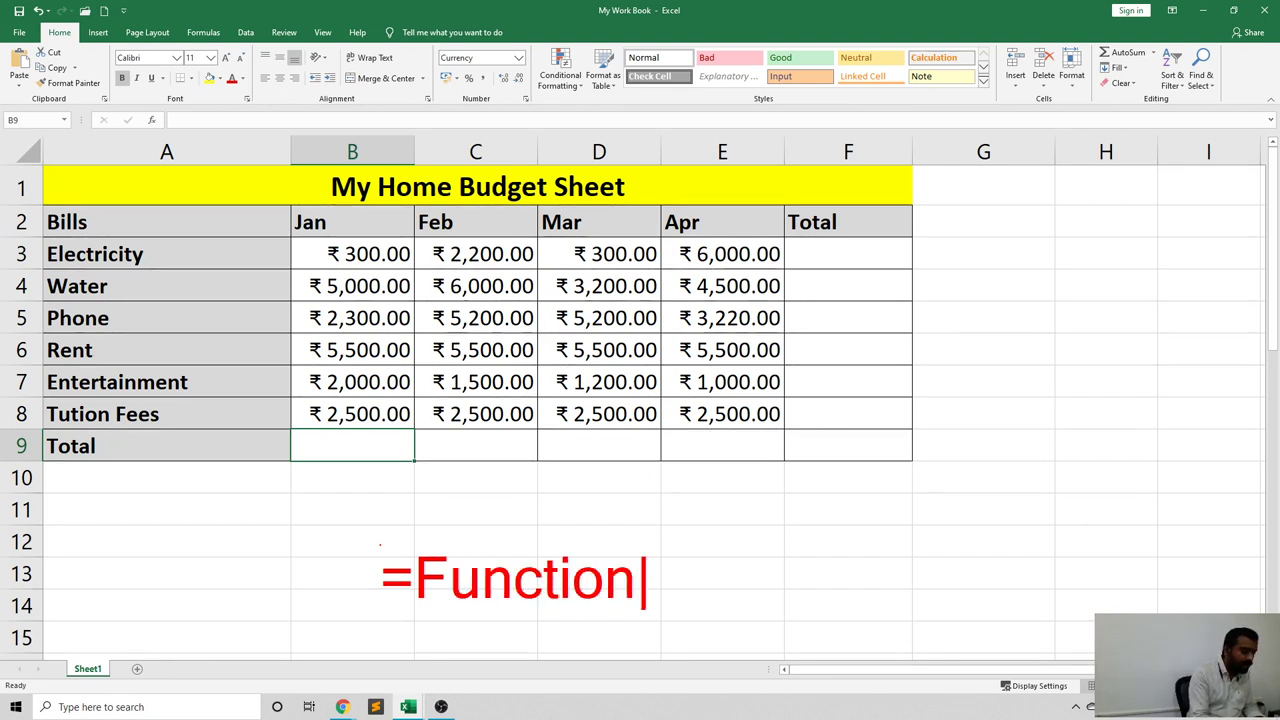
{"action": "type", "text": " Name"}
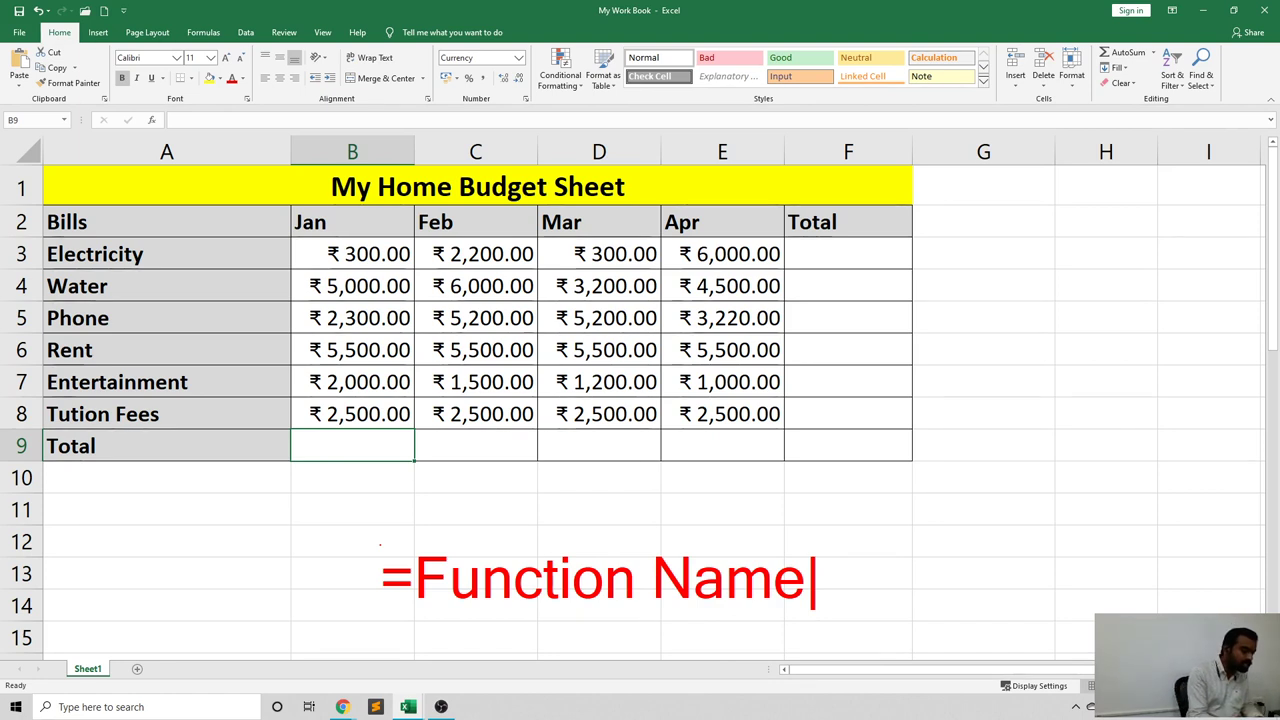
{"action": "type", "text": "("}
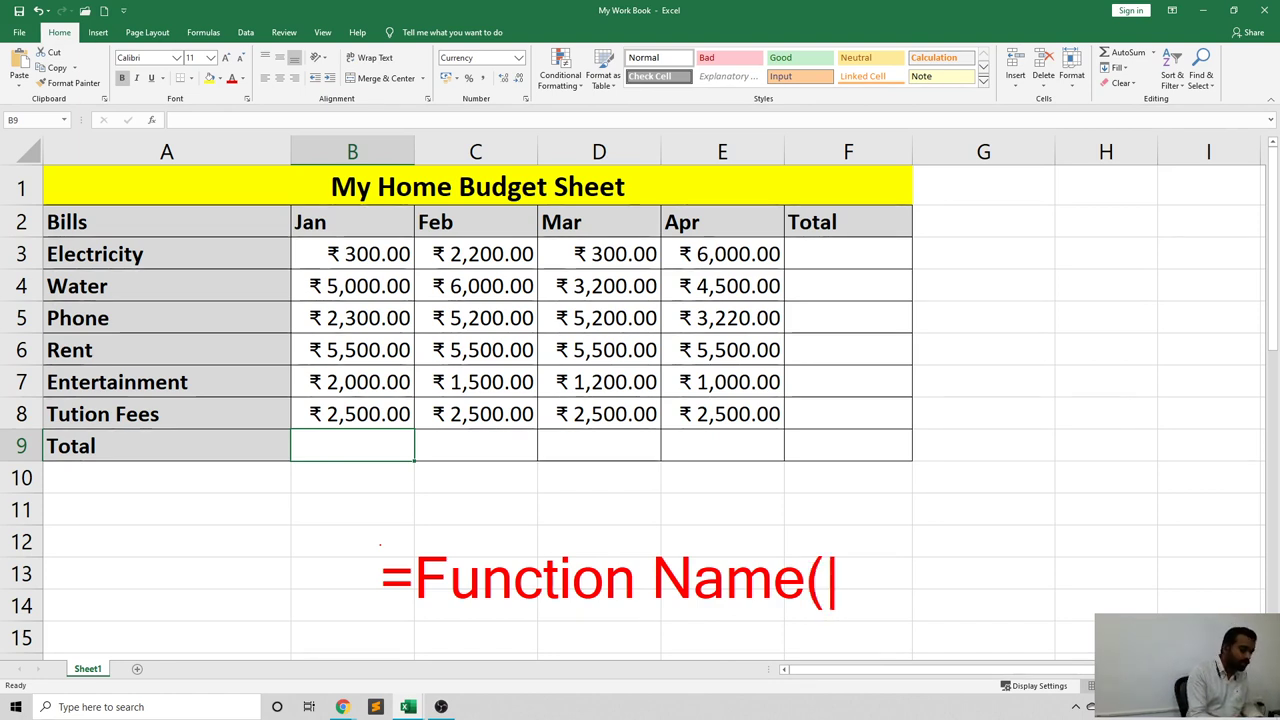
{"action": "type", "text": ")"}
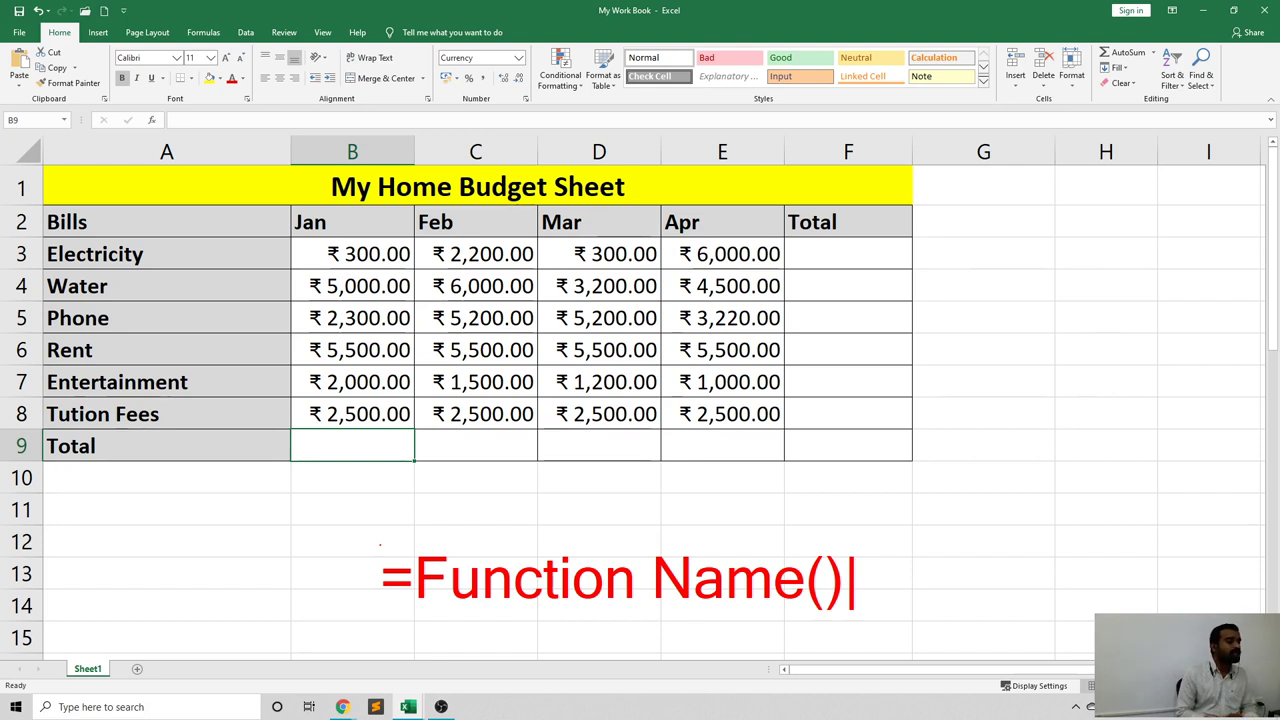
{"action": "key", "text": "BackSpace"}
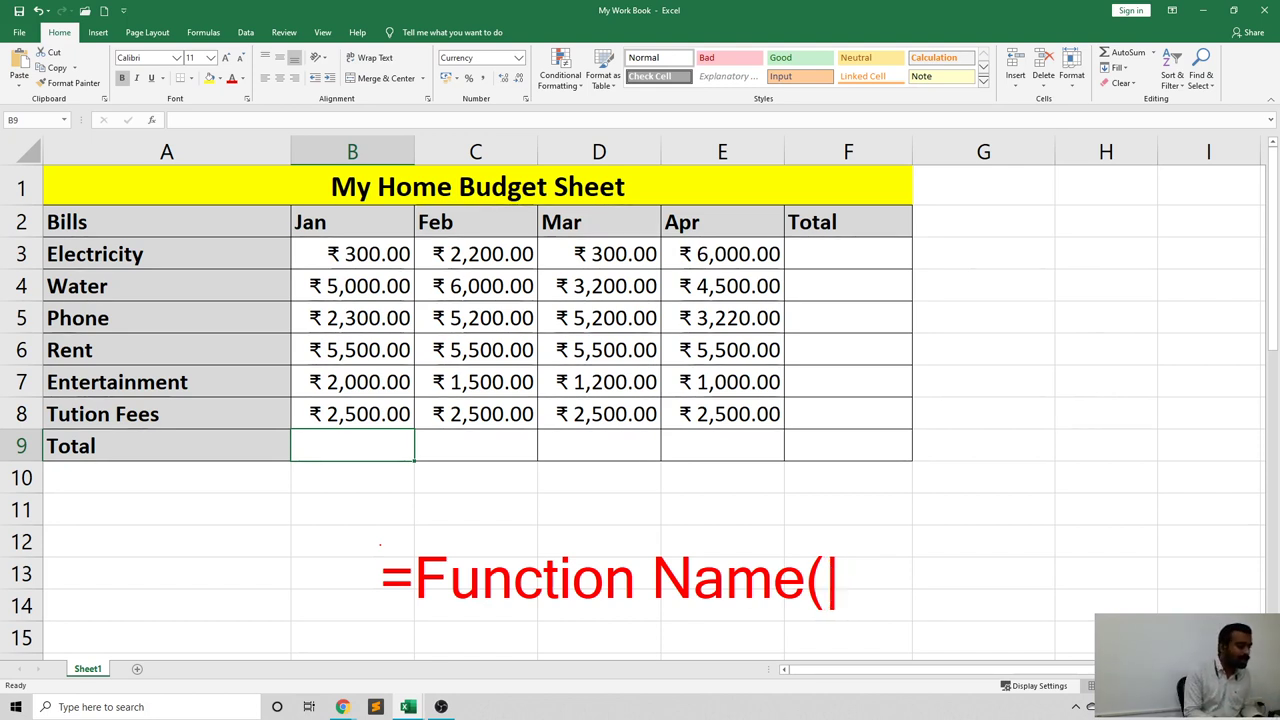
{"action": "type", "text": "b"}
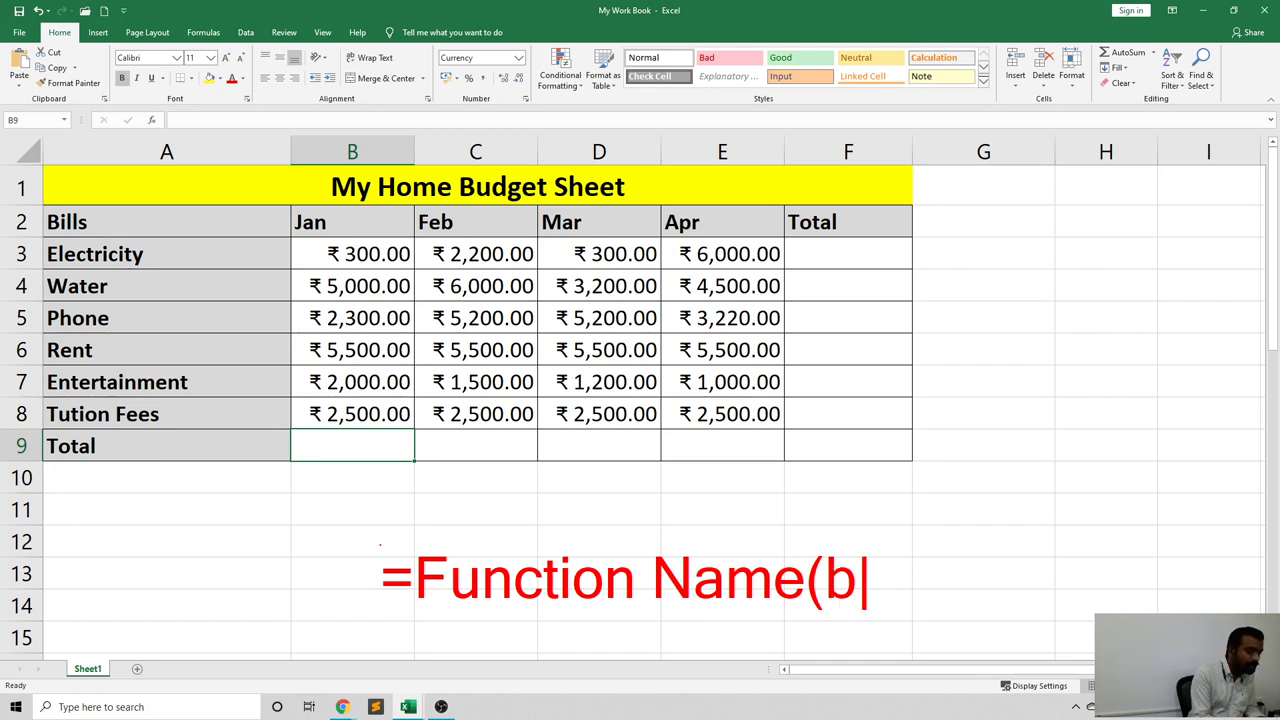
{"action": "key", "text": "BackSpace"}
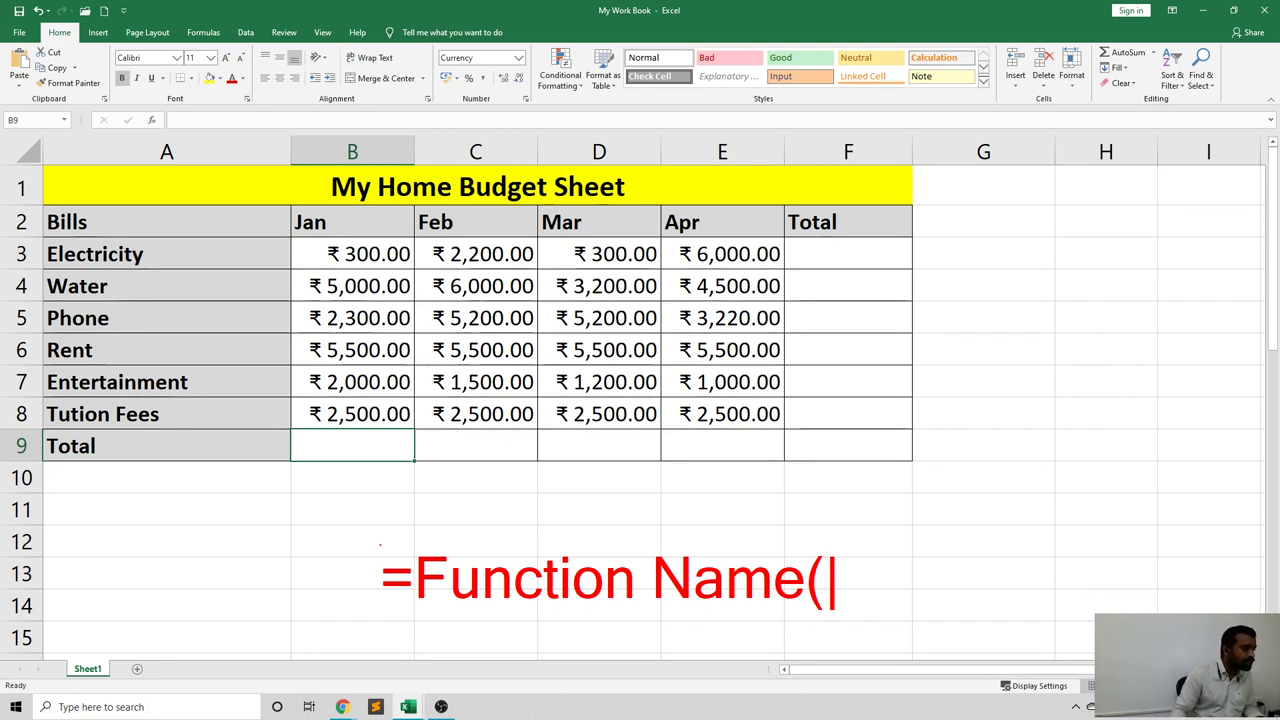
{"action": "type", "text": "B"}
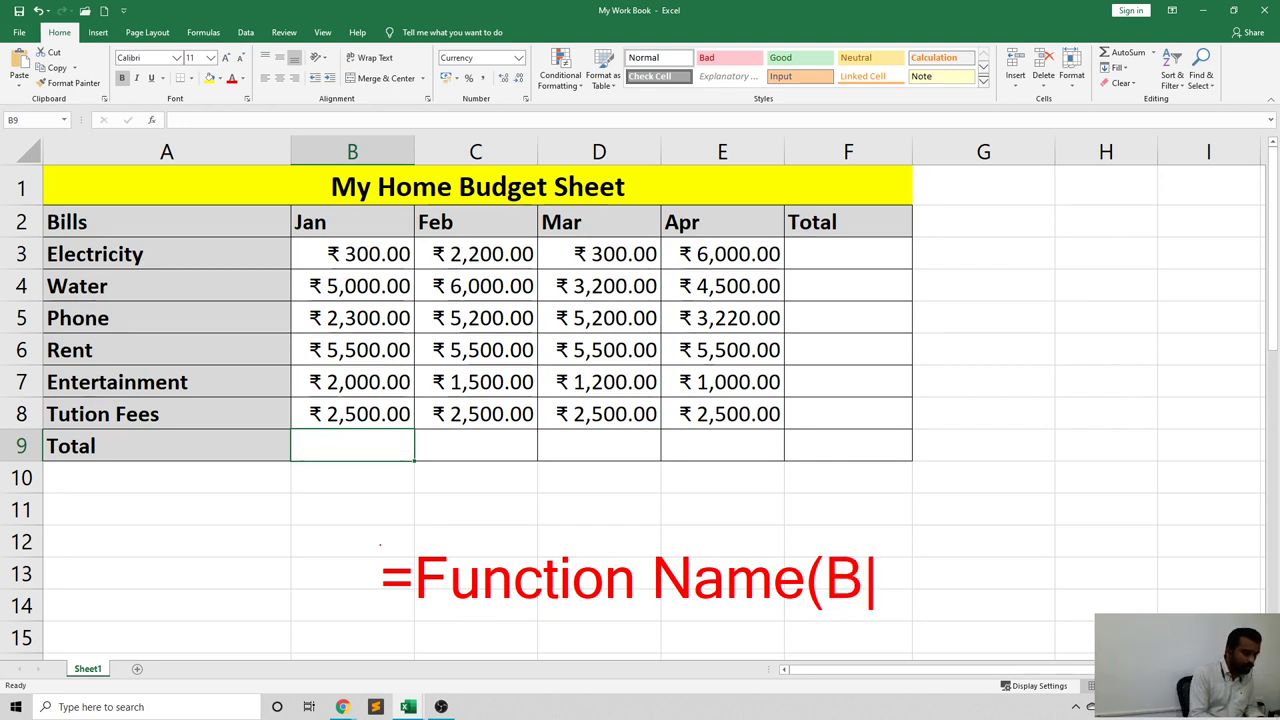
{"action": "type", "text": "3:"}
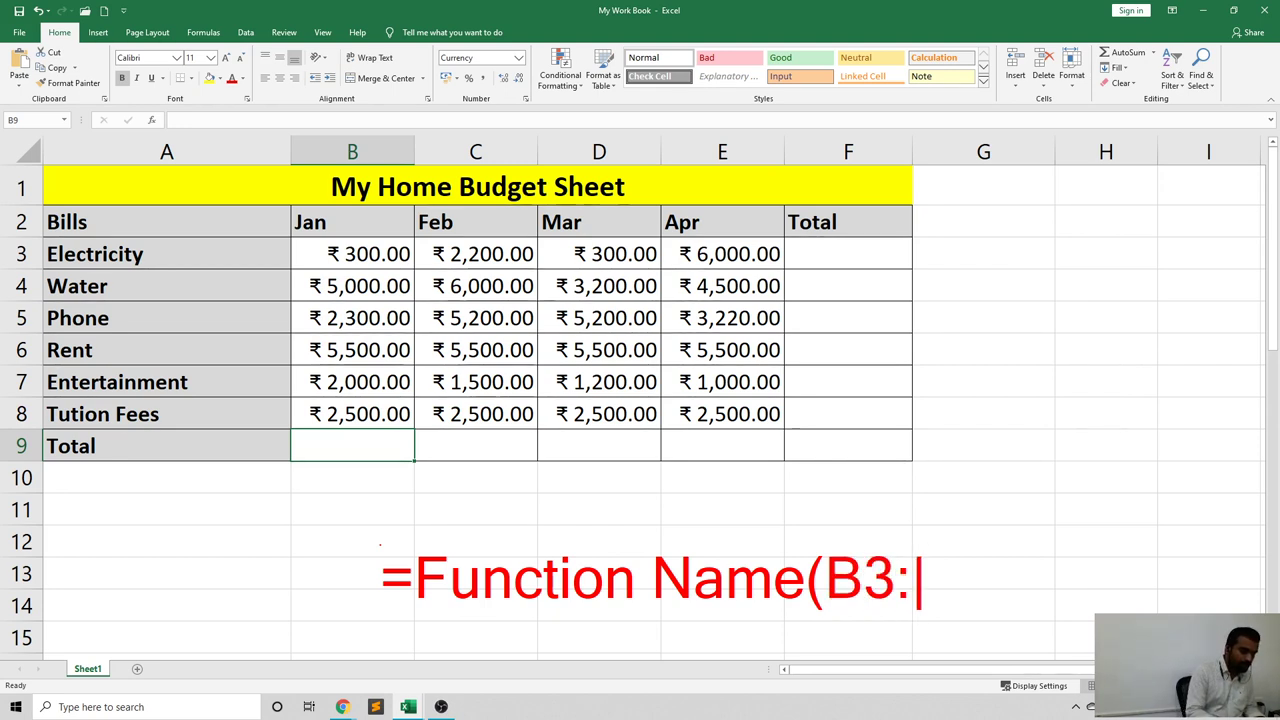
{"action": "type", "text": "B89)"}
{"action": "key", "text": "BackSpace"}
{"action": "key", "text": "BackSpace"}
{"action": "key", "text": "BackSpace"}
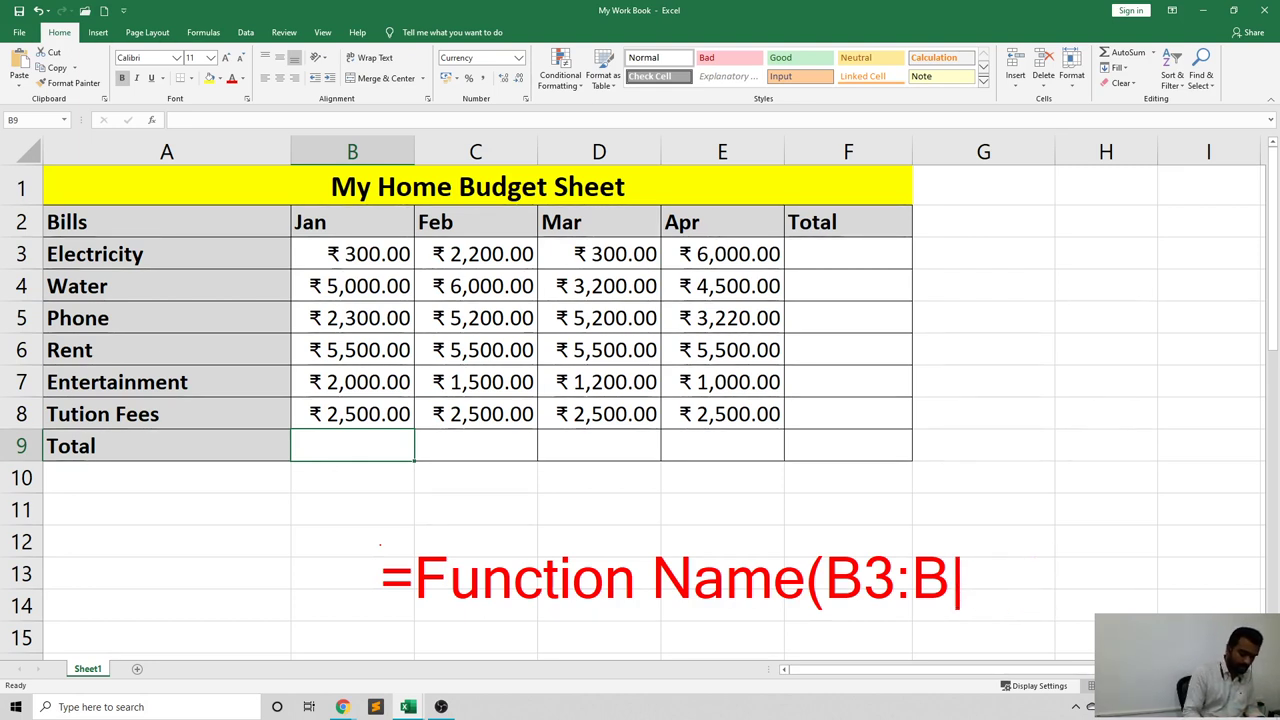
{"action": "type", "text": "8)"}
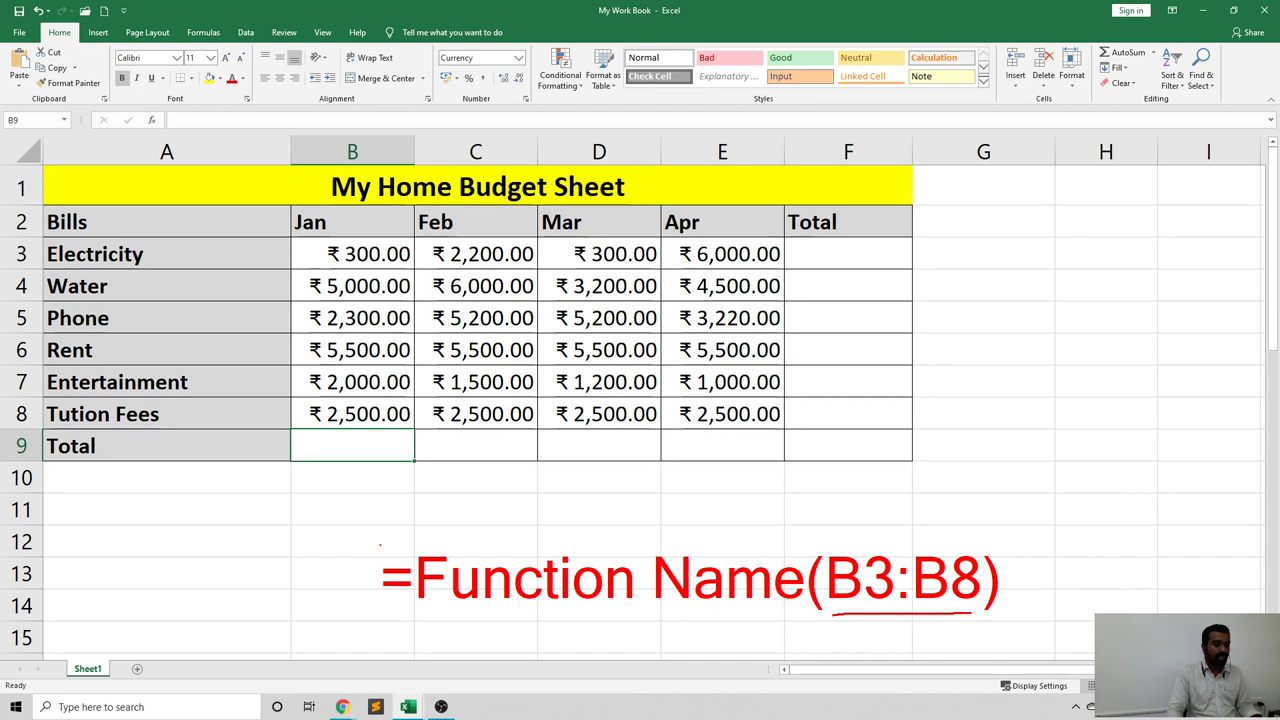
{"action": "left_click_drag", "start_coordinate": [412, 620], "coordinate": [680, 614]}
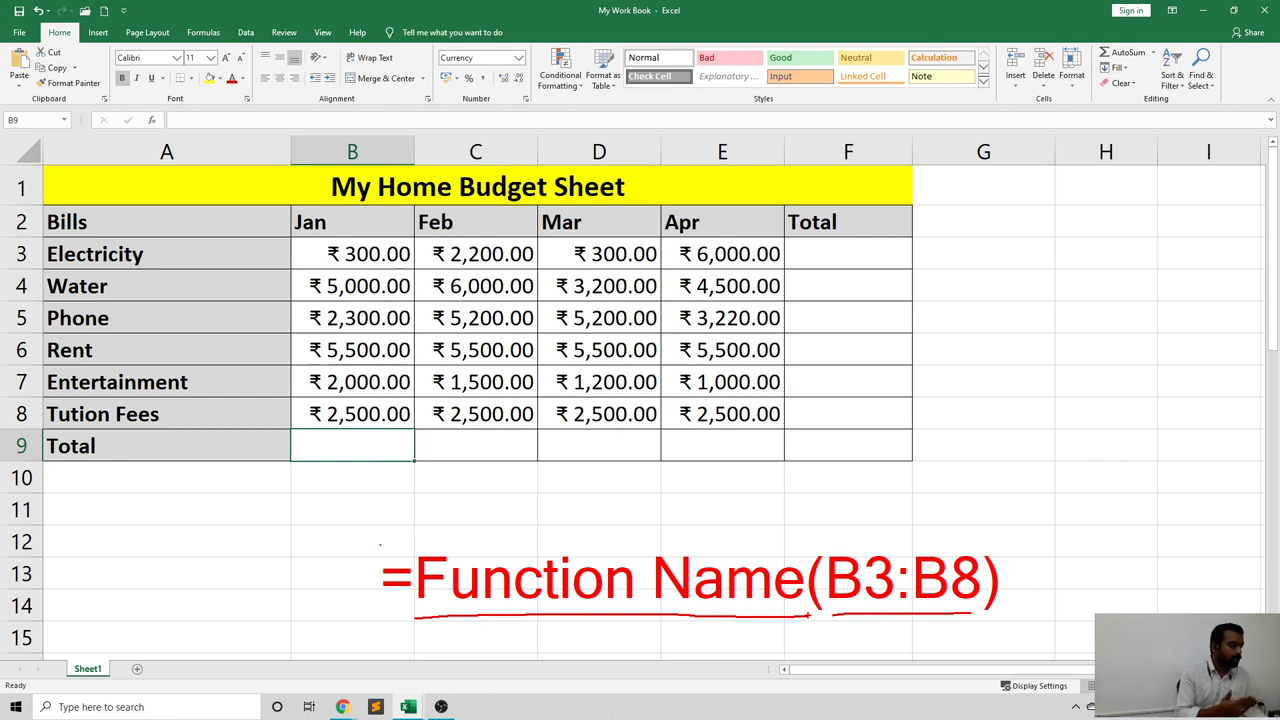
{"action": "key", "text": "Escape"}
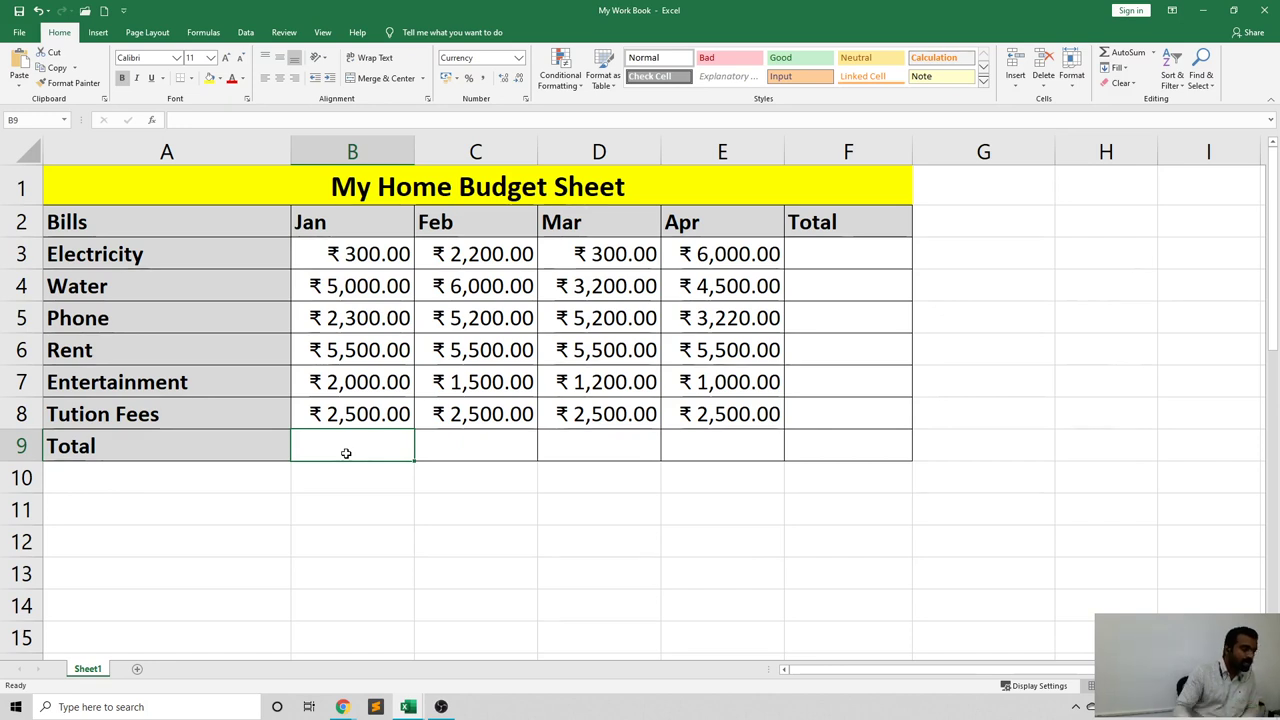
Return to the empty Jan total cell B9 and begin an = entry there.
{"action": "key", "text": "Return"}
{"action": "left_click", "coordinate": [348, 450]}
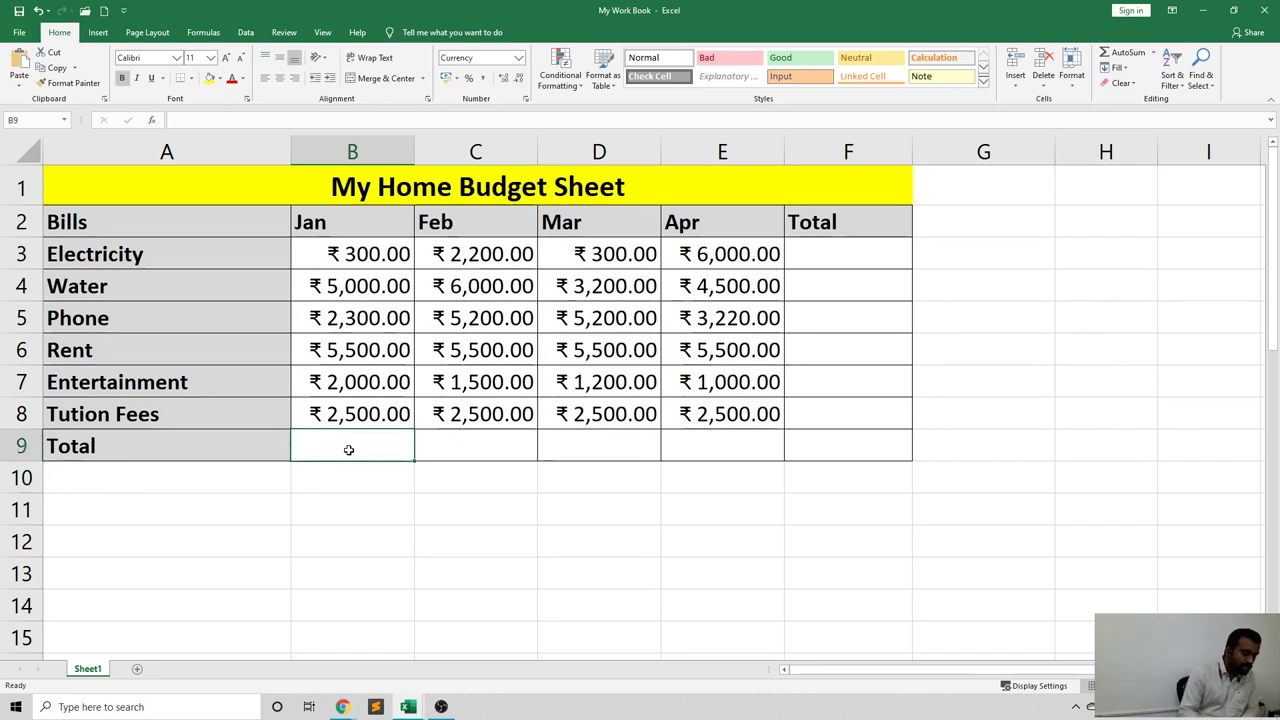
{"action": "type", "text": "="}
{"action": "key", "text": "Escape"}
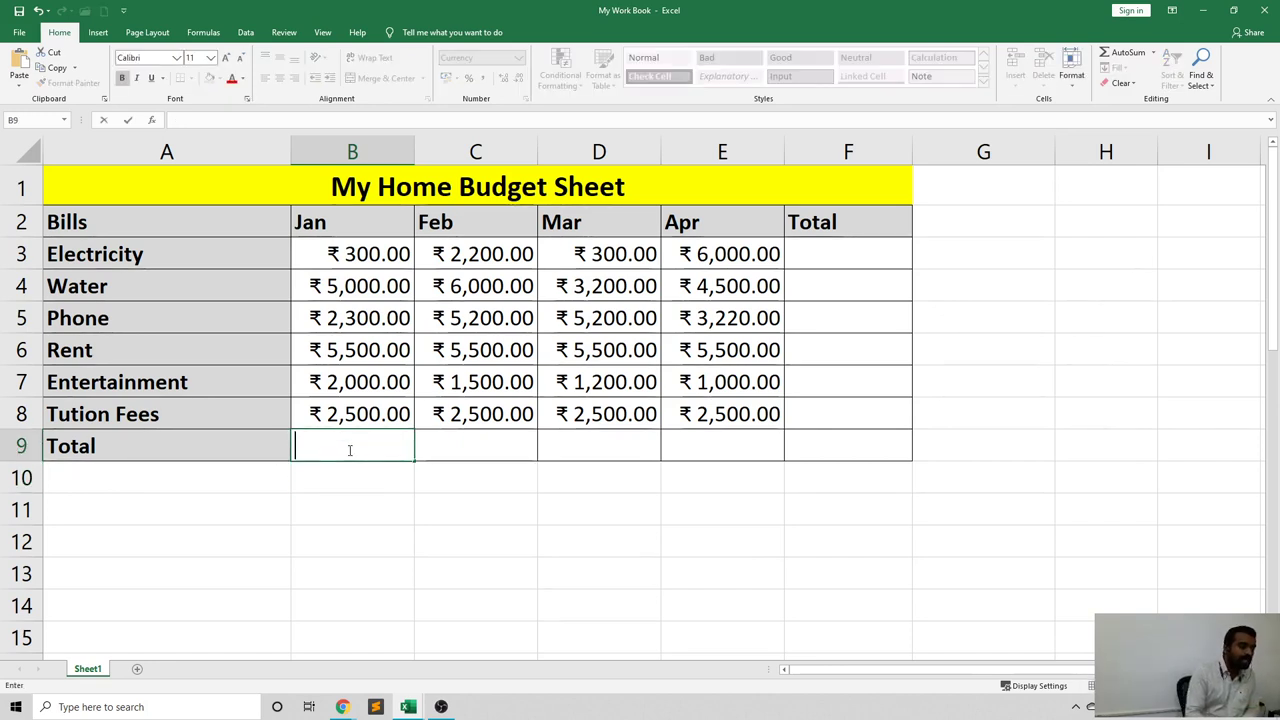
{"action": "left_click", "coordinate": [357, 496]}
{"action": "left_click", "coordinate": [339, 453]}
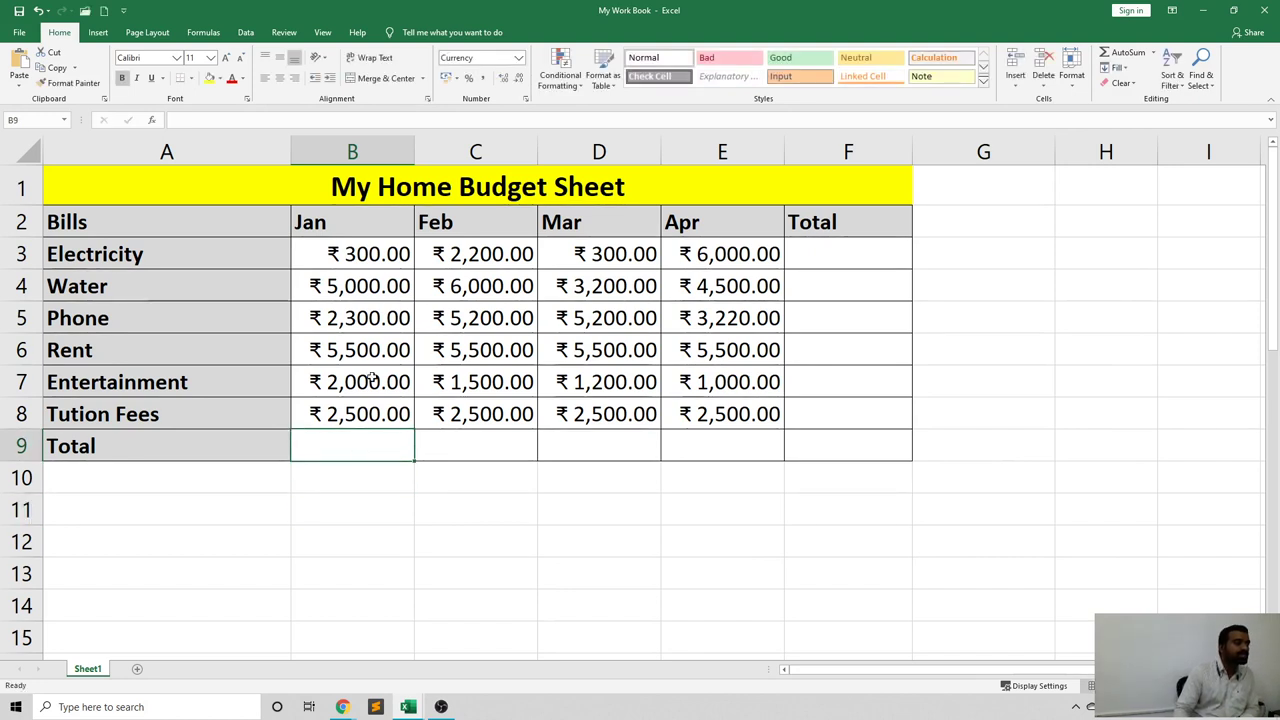
{"action": "left_click", "coordinate": [214, 121]}
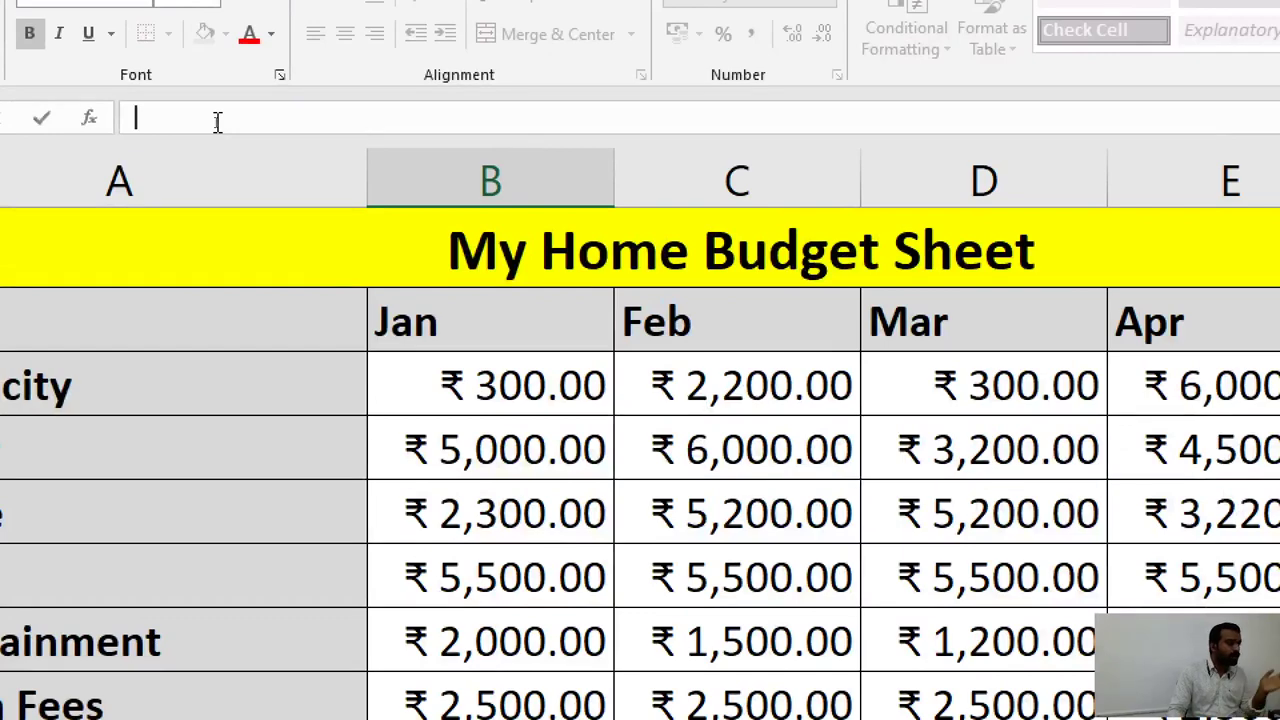
{"action": "type", "text": "="}
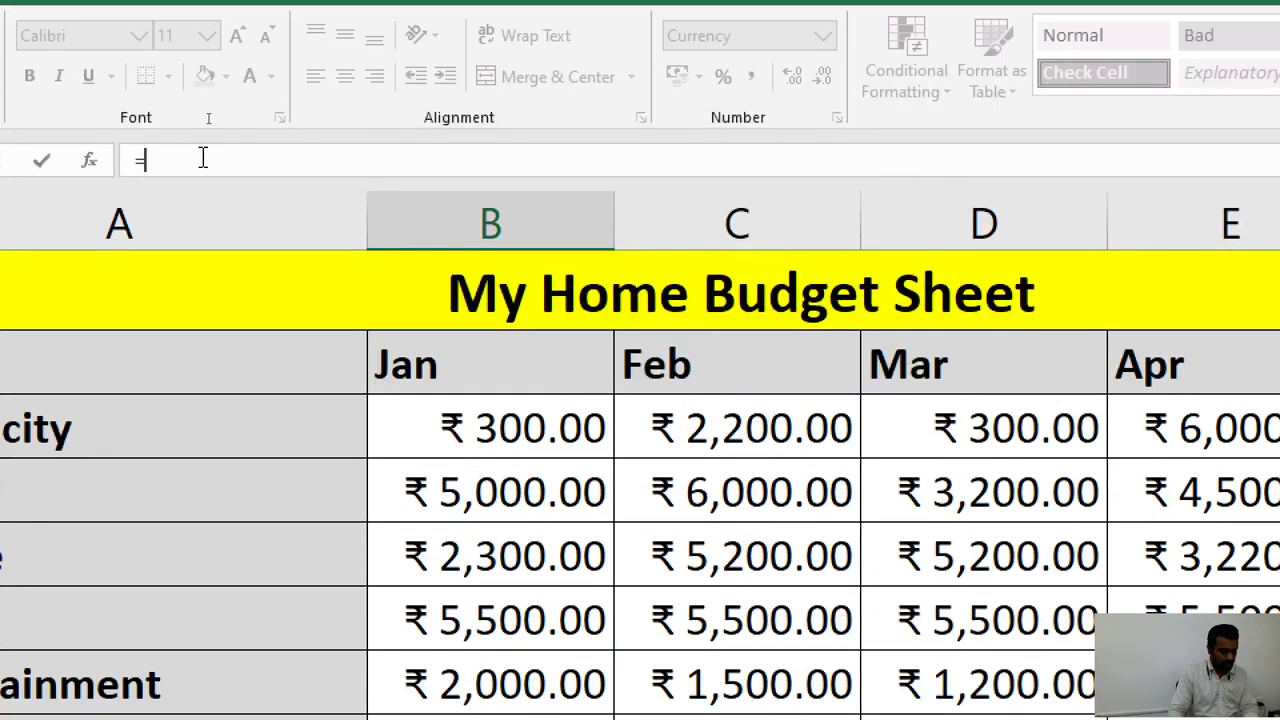
{"action": "key", "text": "Escape"}
{"action": "scroll", "coordinate": [526, 557], "scroll_direction": "down", "scroll_amount": 2}
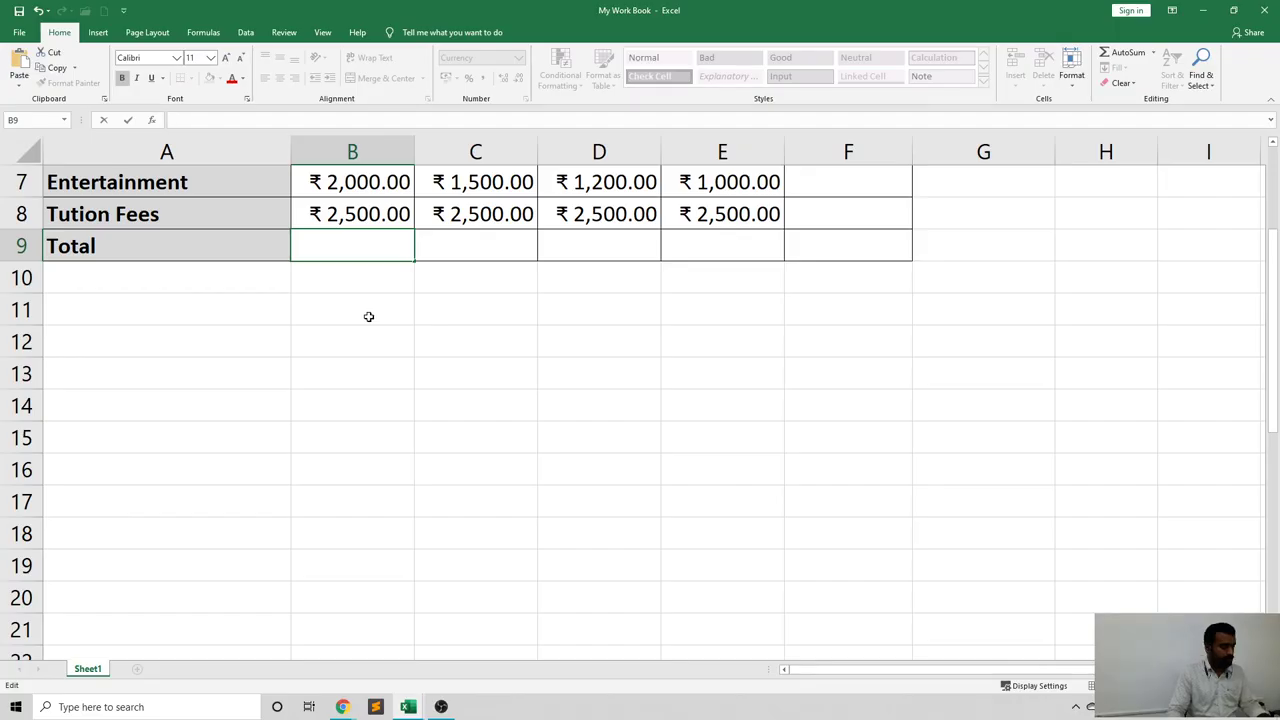
{"action": "scroll", "coordinate": [368, 316], "scroll_direction": "up", "scroll_amount": 2}
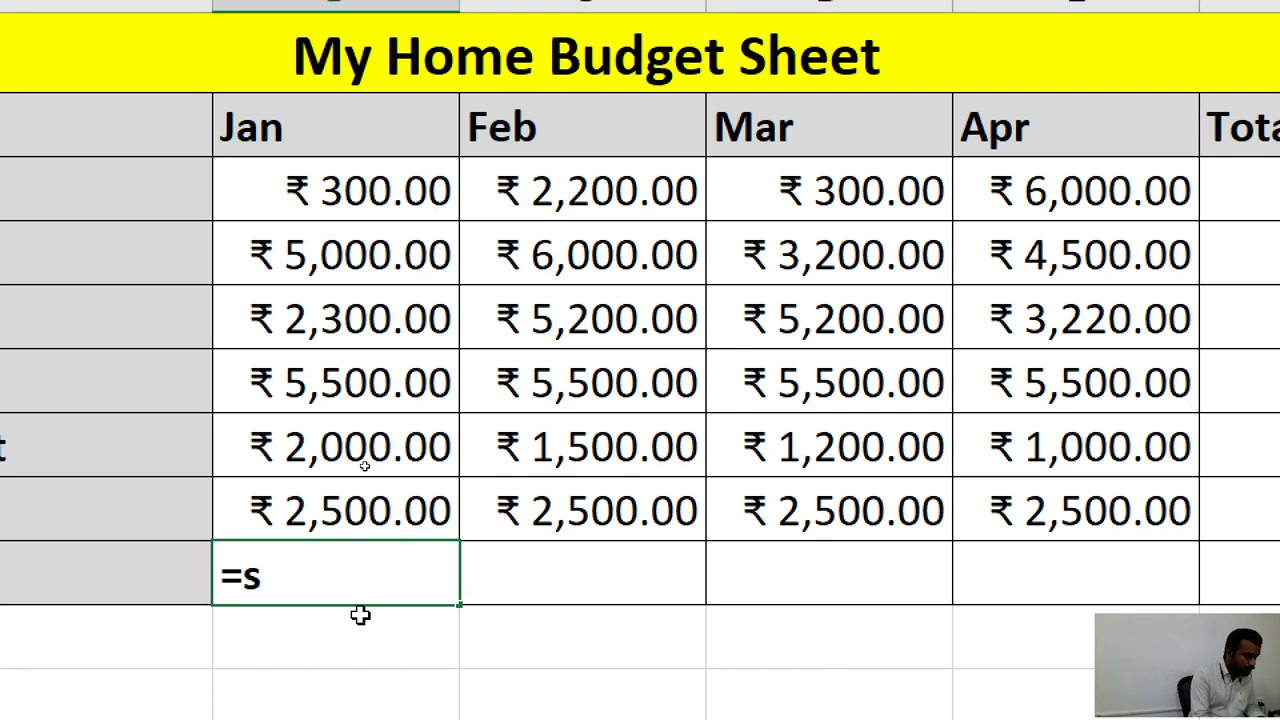
Enter =SUM(B3:B8) in B9 so it shows ₹ 17,600.00.
{"action": "type", "text": "um"}
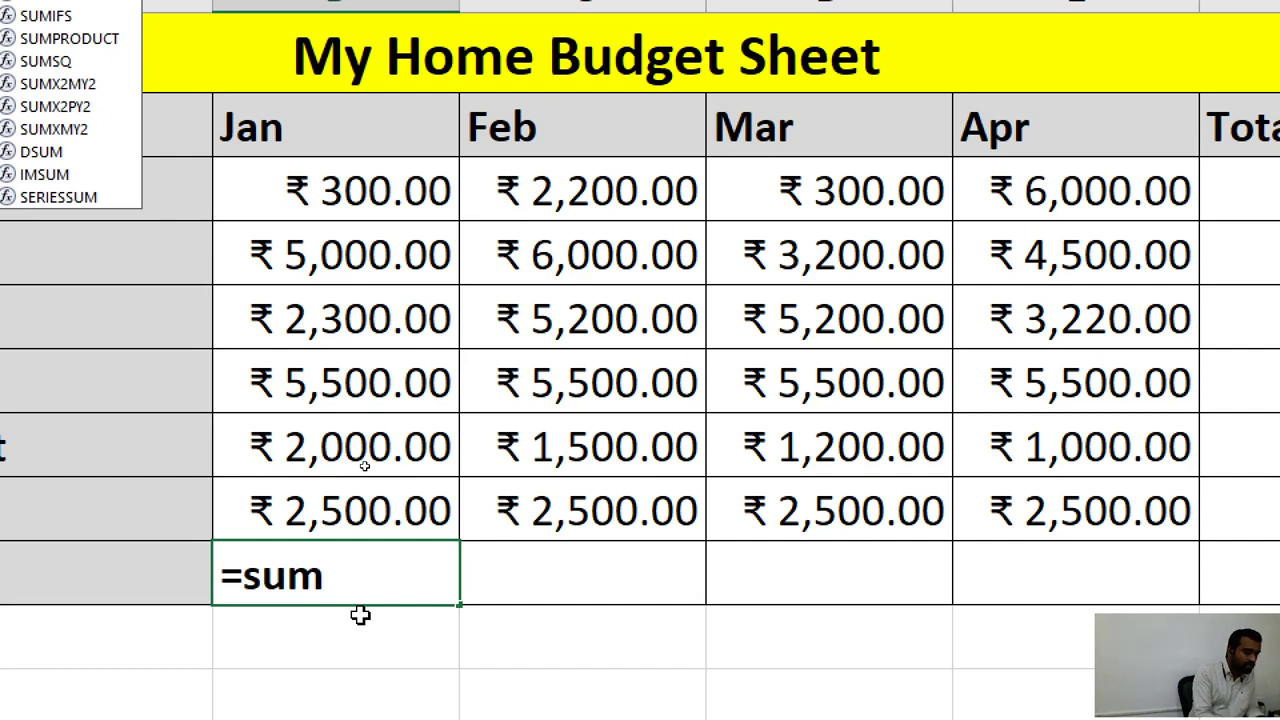
{"action": "type", "text": "("}
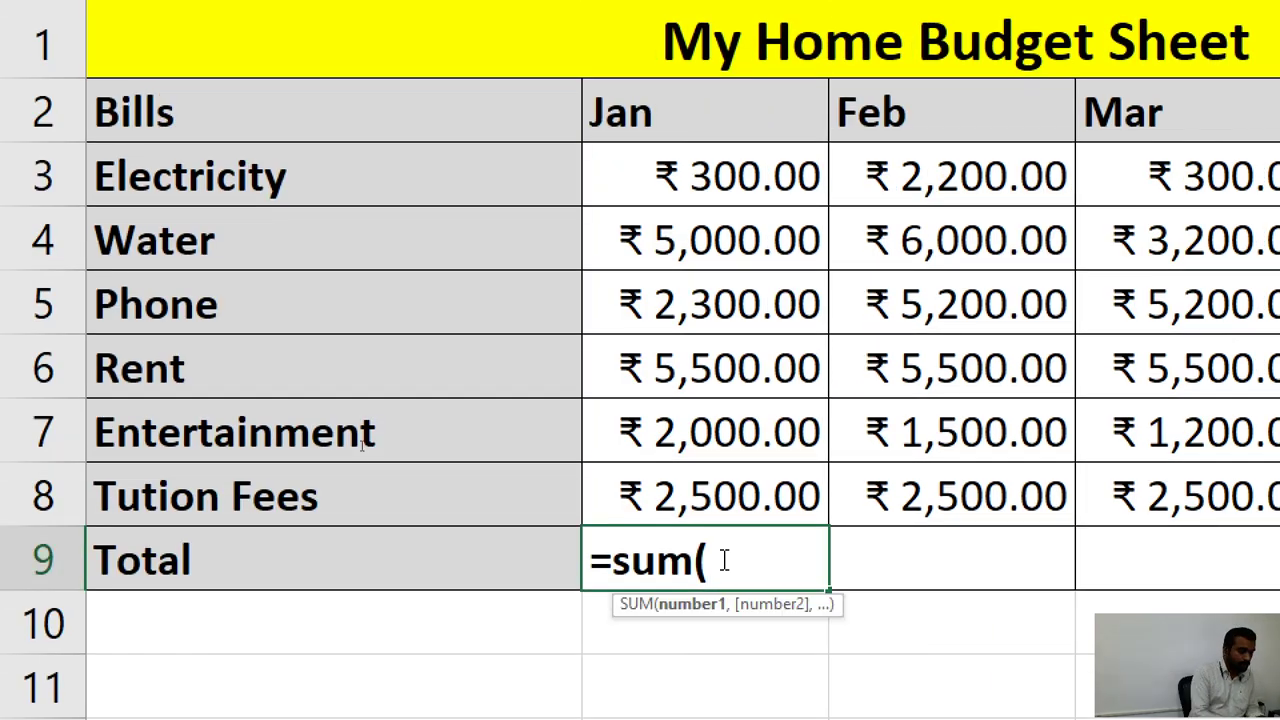
{"action": "type", "text": "b3"}
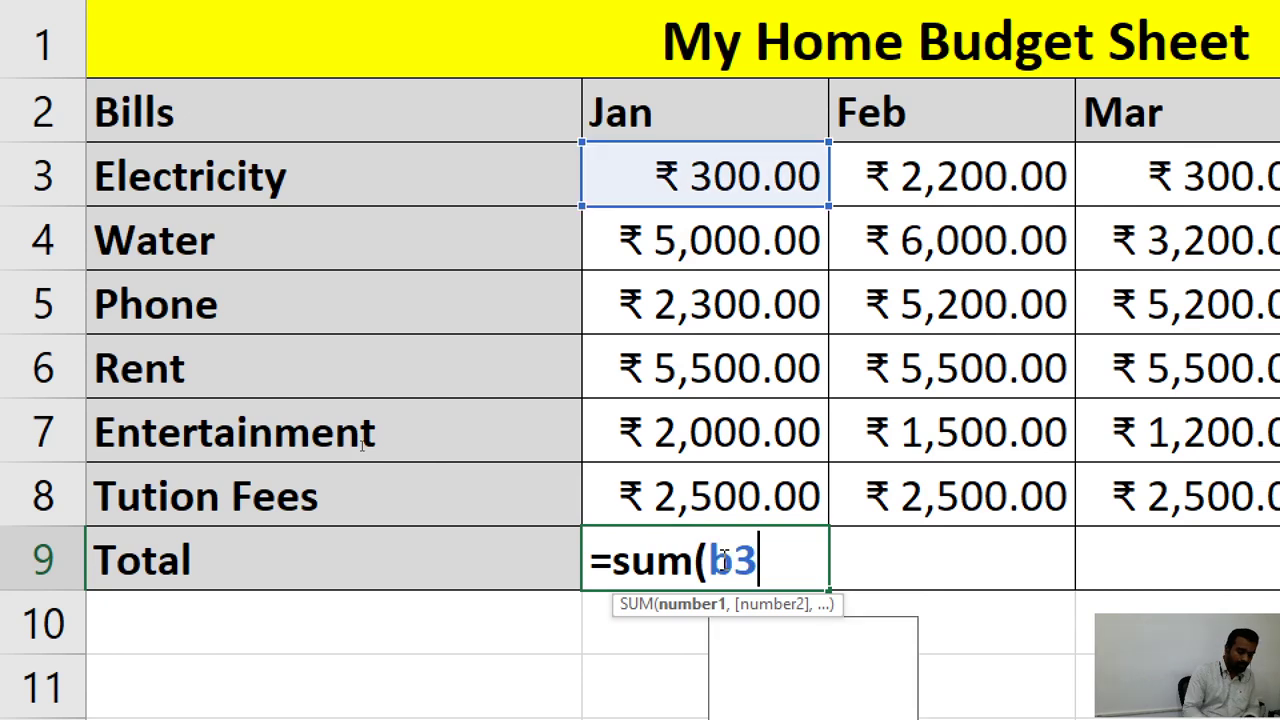
{"action": "type", "text": ":"}
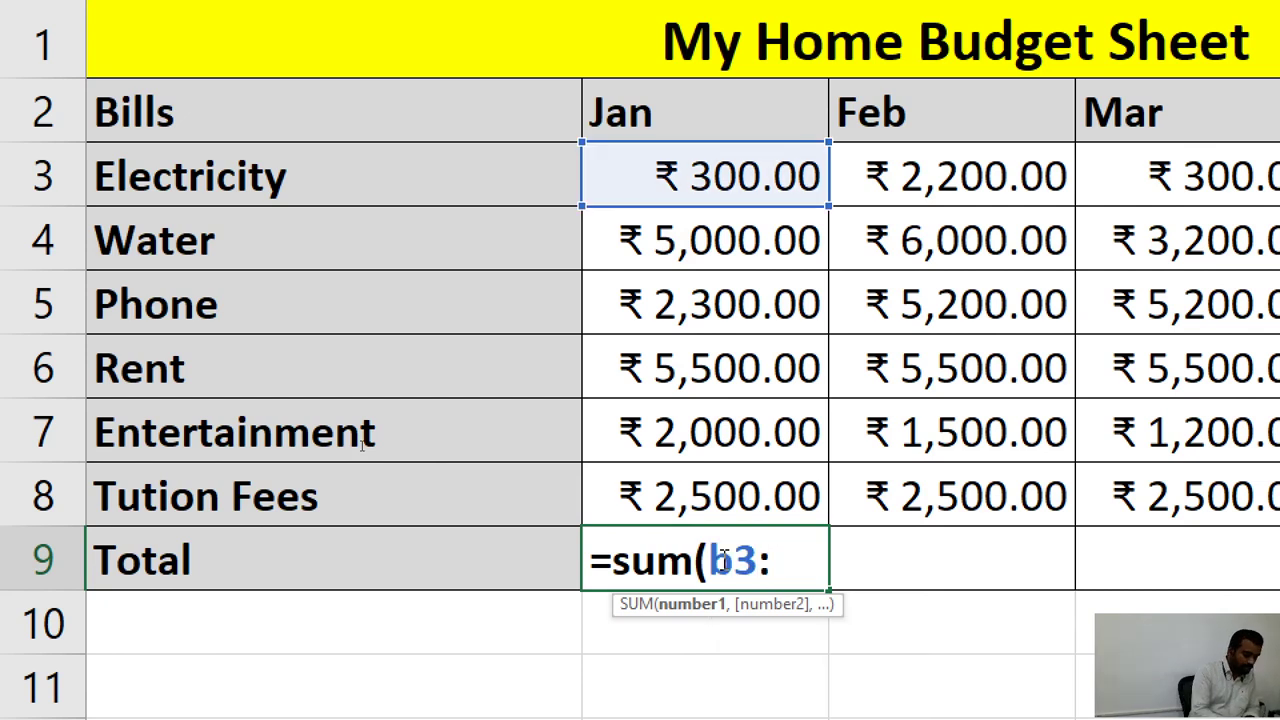
{"action": "type", "text": "b8"}
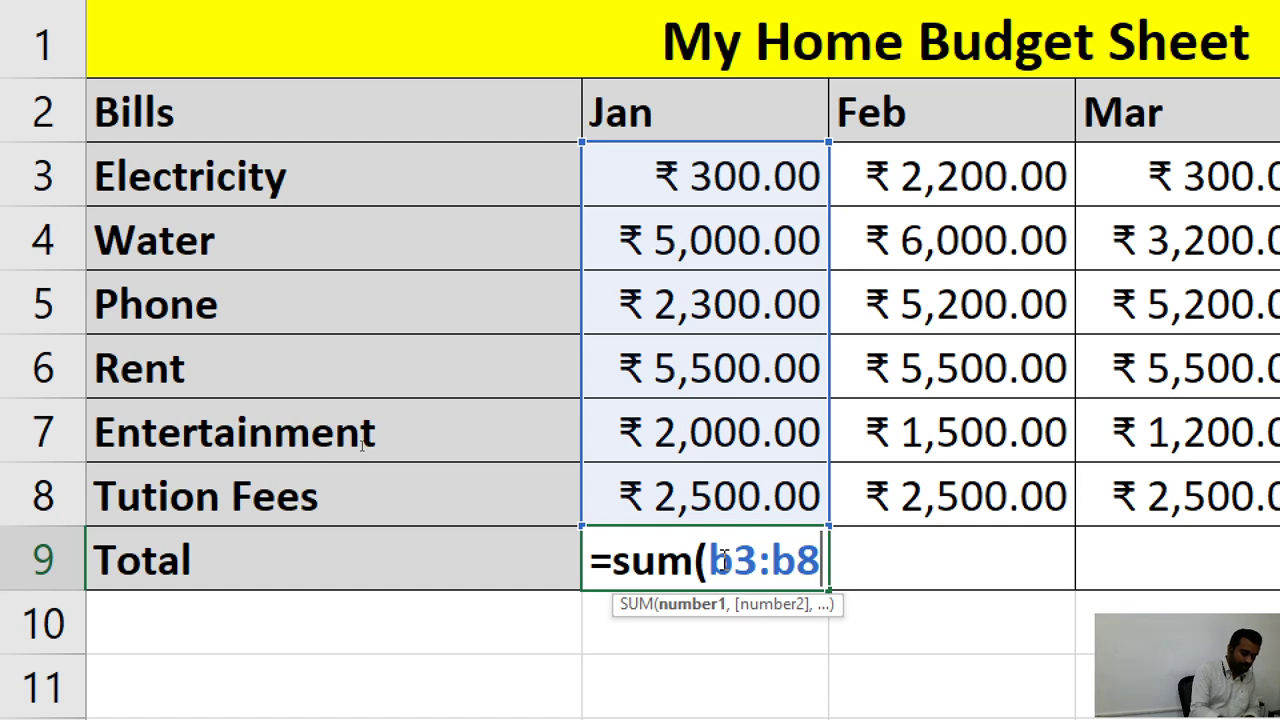
{"action": "type", "text": ")"}
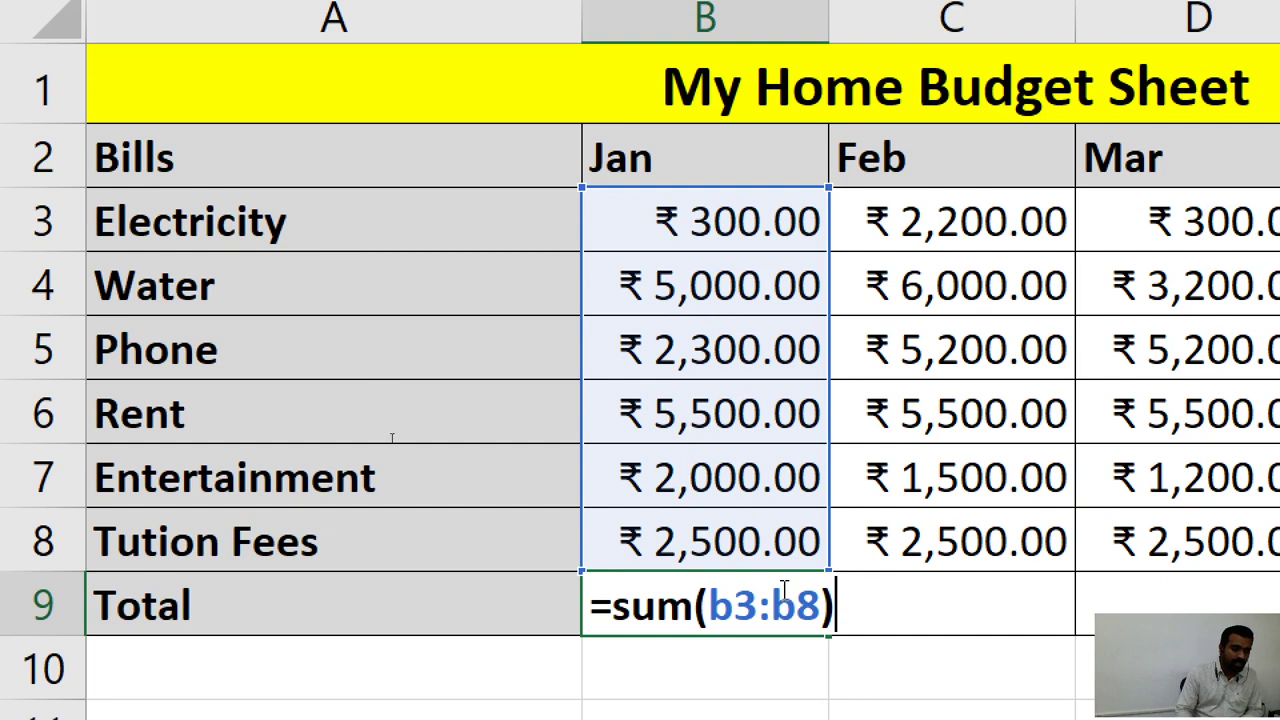
{"action": "key", "text": "Return"}
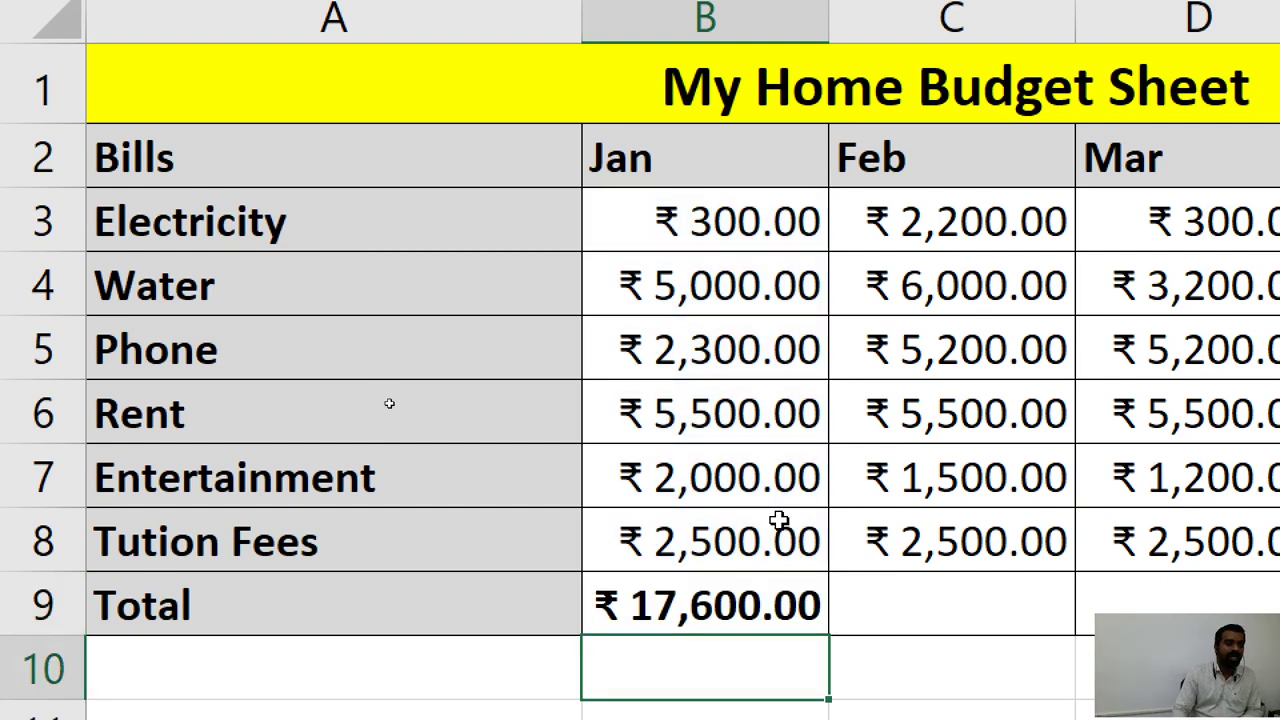
Delete the SUM formula from B9 and reselect the now-empty cell.
{"action": "scroll", "coordinate": [778, 519], "scroll_direction": "down", "scroll_amount": 2}
{"action": "scroll", "coordinate": [778, 519], "scroll_direction": "up", "scroll_amount": 2}
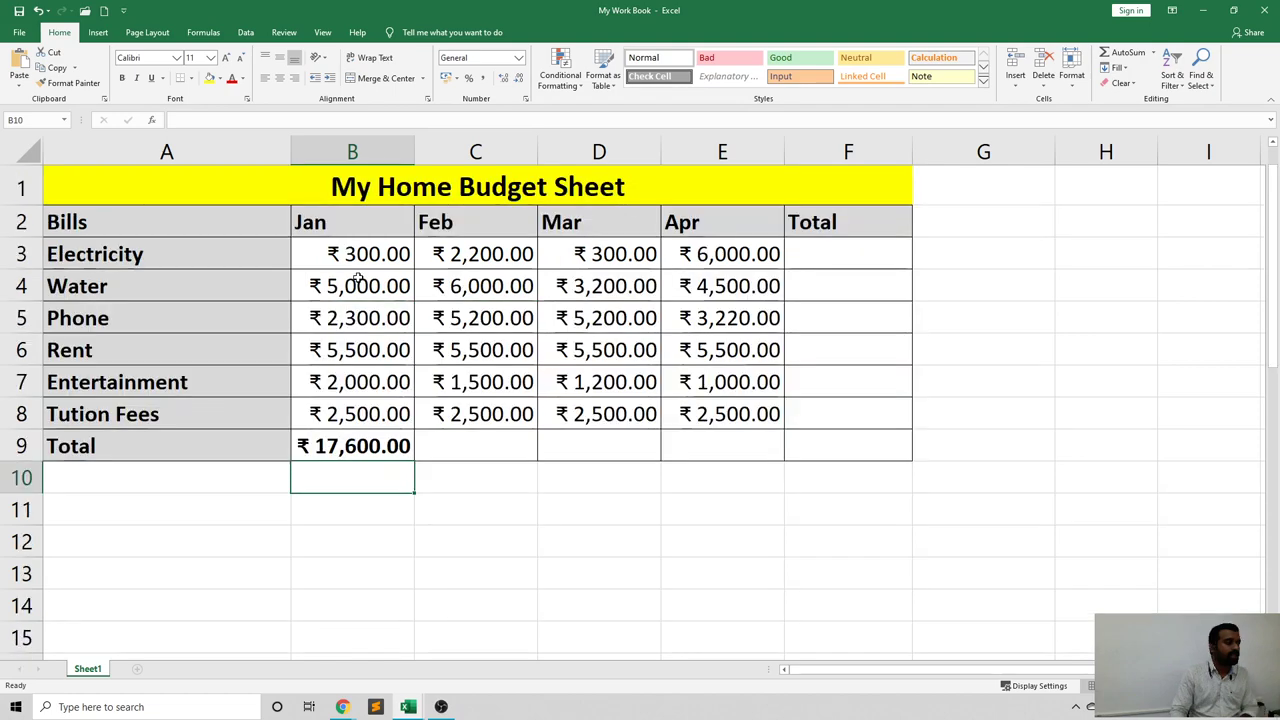
{"action": "scroll", "coordinate": [704, 502], "scroll_direction": "down", "scroll_amount": 1}
{"action": "scroll", "coordinate": [352, 412], "scroll_direction": "down", "scroll_amount": 1}
{"action": "scroll", "coordinate": [363, 369], "scroll_direction": "up", "scroll_amount": 3}
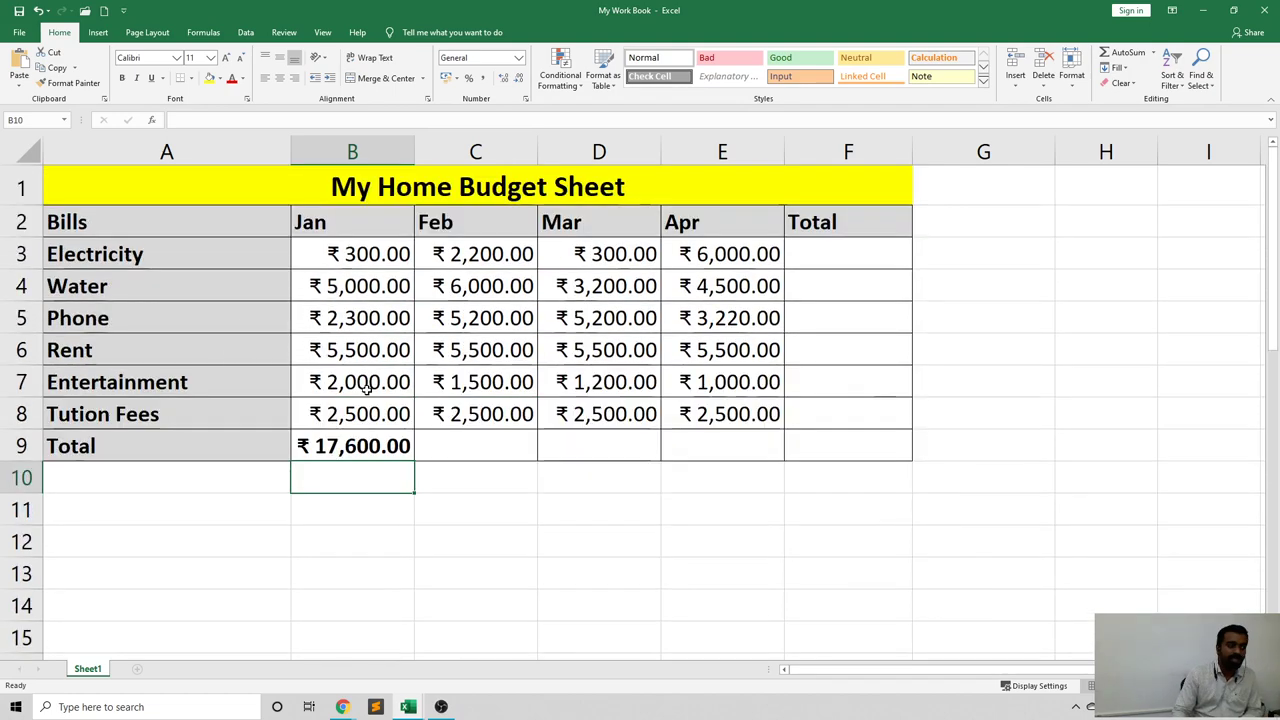
{"action": "left_click", "coordinate": [380, 452]}
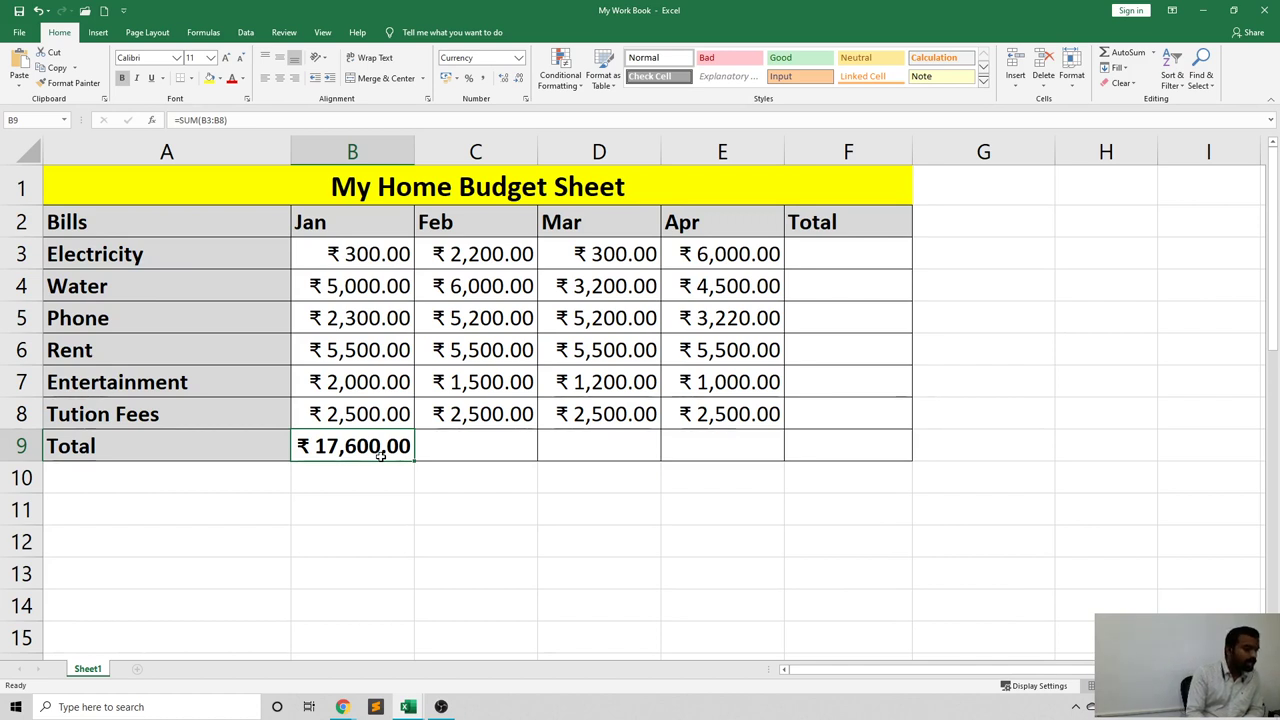
{"action": "key", "text": "Delete"}
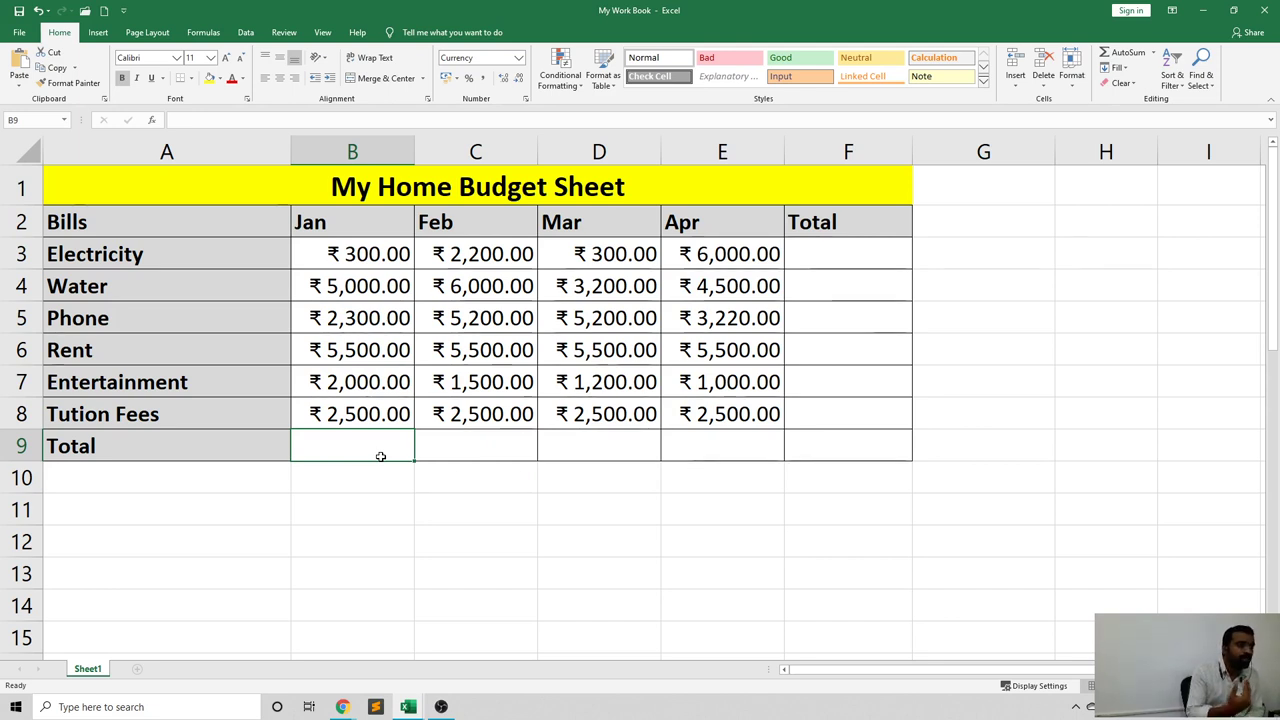
{"action": "key", "text": "Down"}
{"action": "key", "text": "Down"}
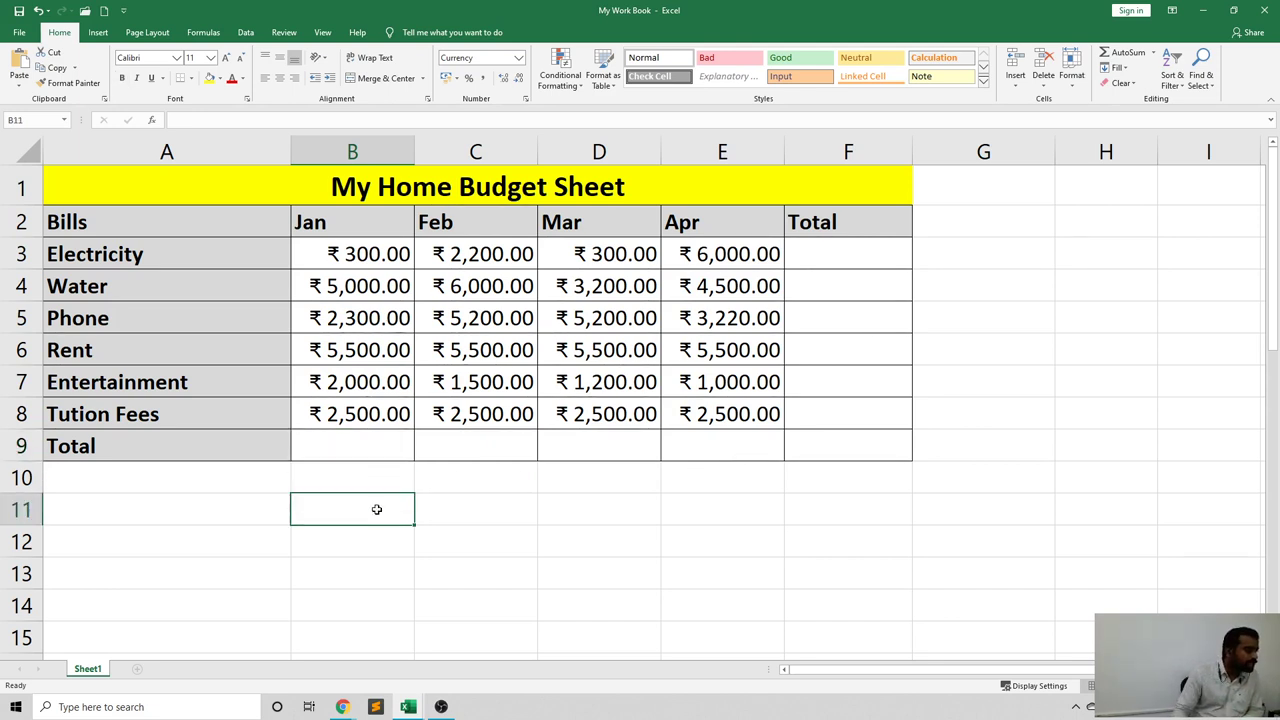
{"action": "left_click", "coordinate": [338, 447]}
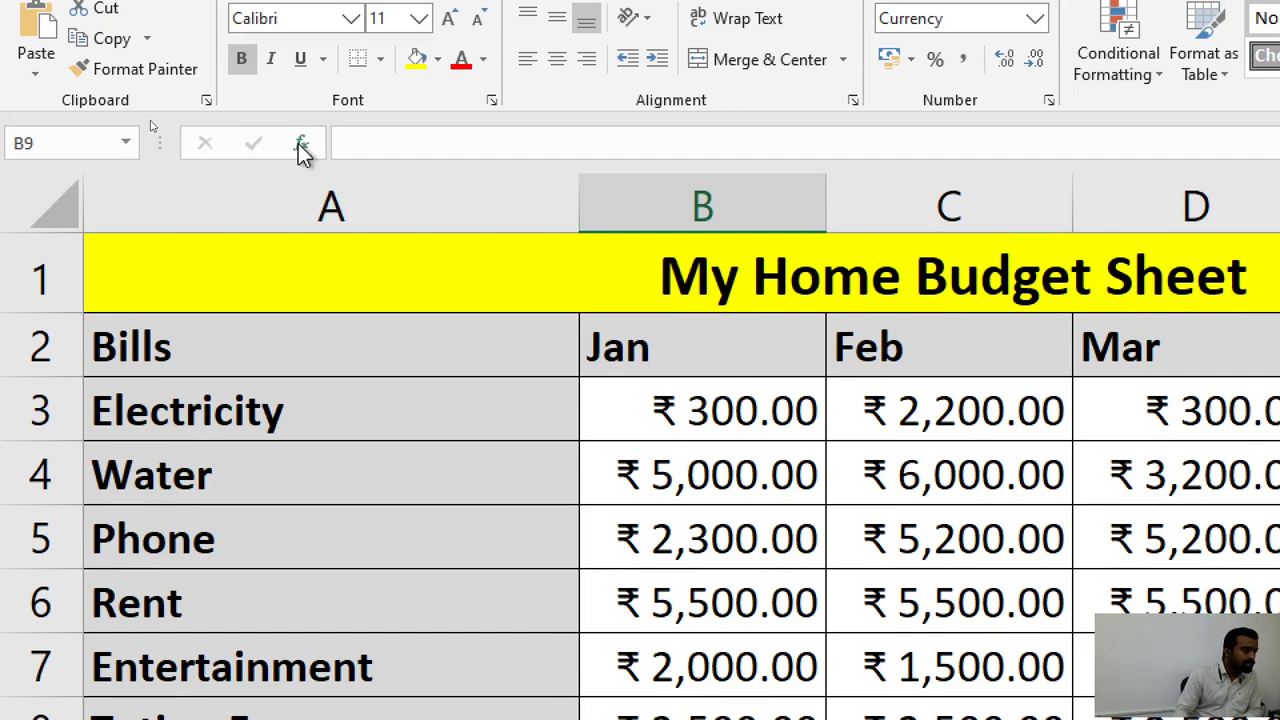
Search Insert Function for 'sum' to list SUM, SUMIF and SUMIFS.
{"action": "left_click", "coordinate": [302, 145]}
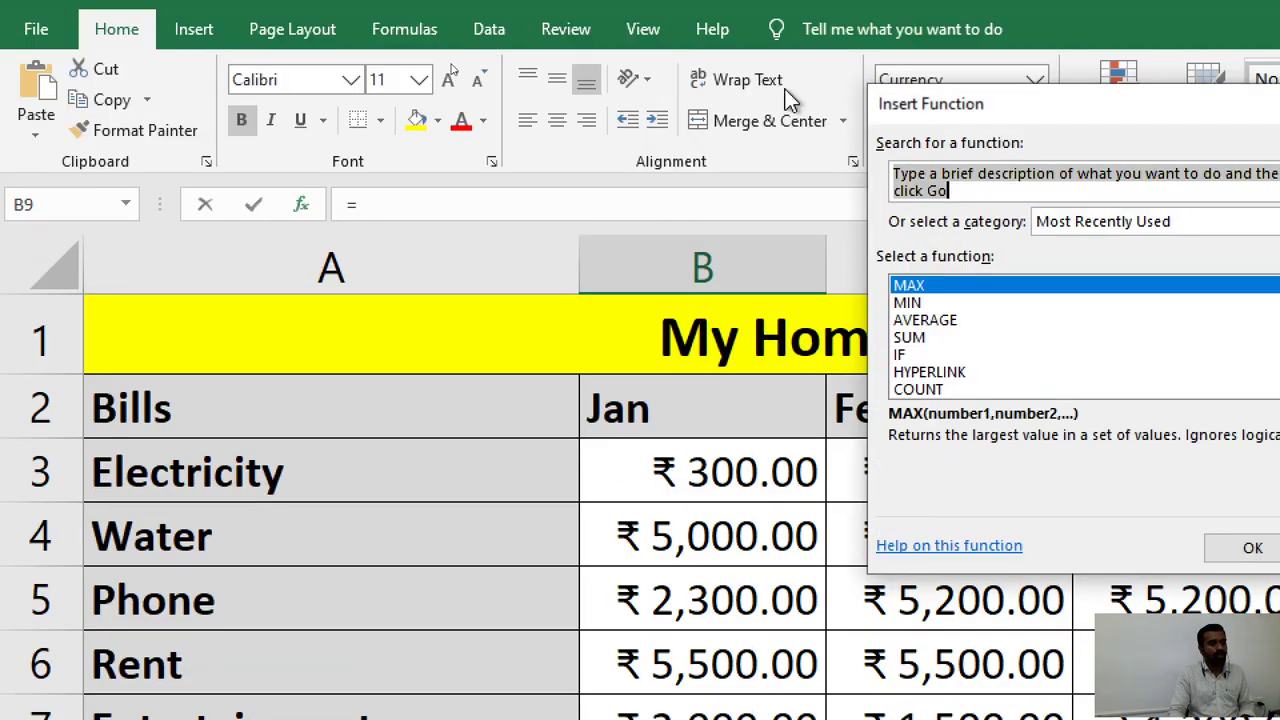
{"action": "left_click_drag", "start_coordinate": [1141, 116], "coordinate": [606, 210]}
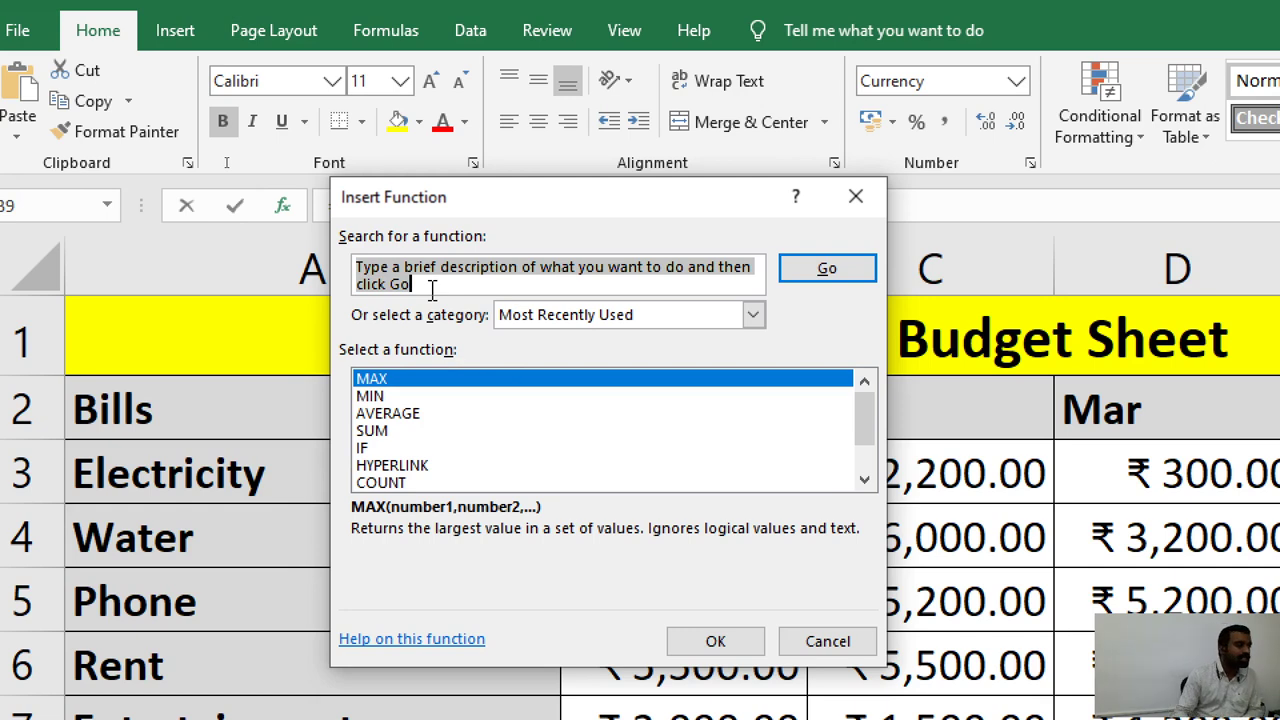
{"action": "left_click_drag", "start_coordinate": [432, 289], "coordinate": [322, 257]}
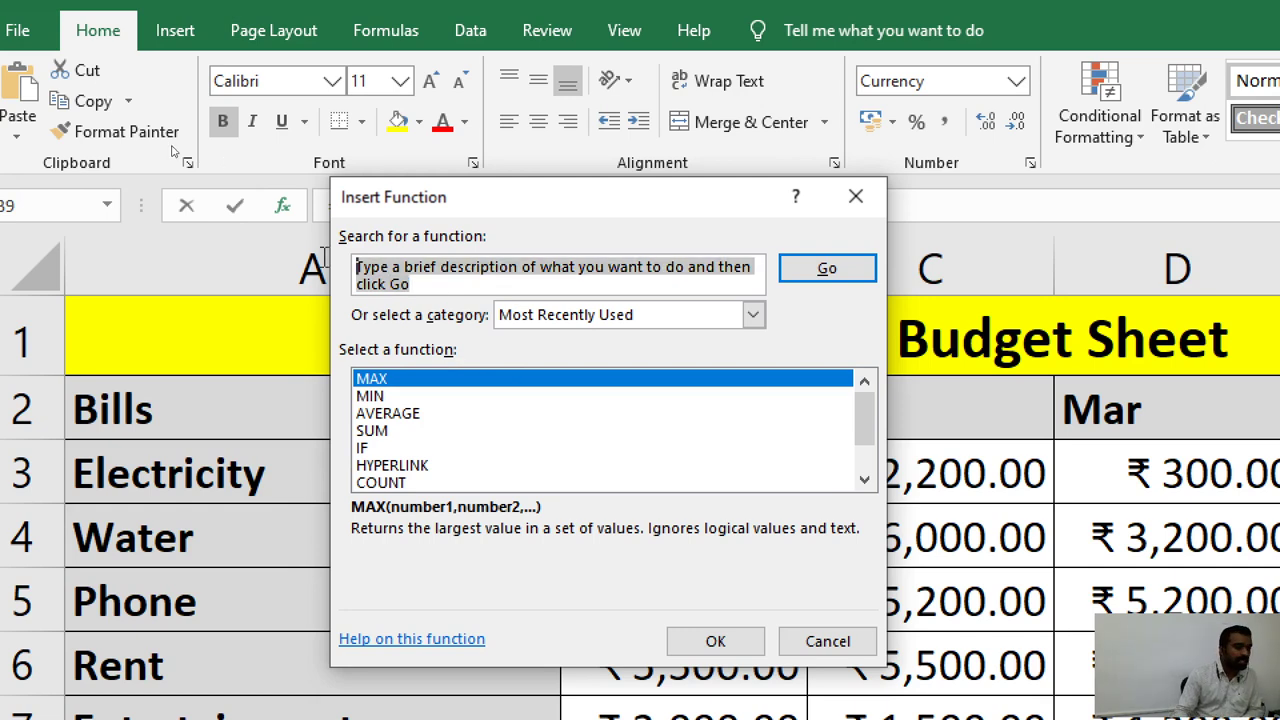
{"action": "key", "text": "BackSpace"}
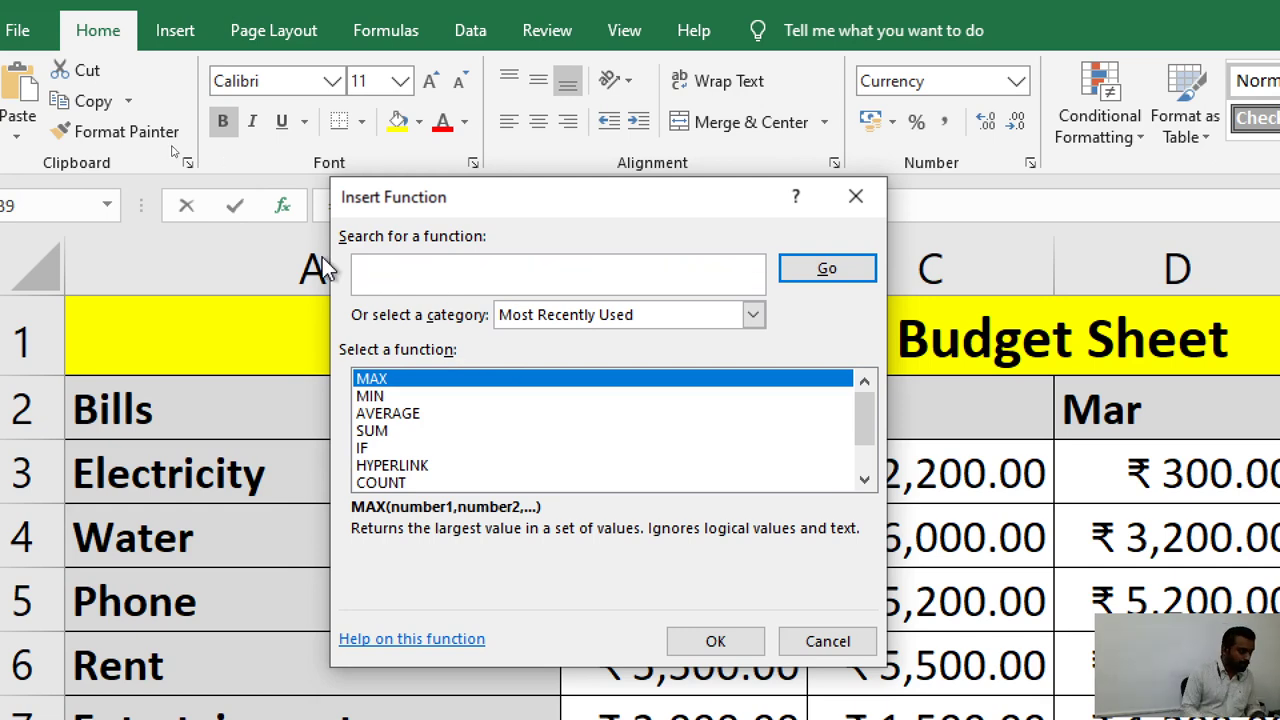
{"action": "type", "text": "sum"}
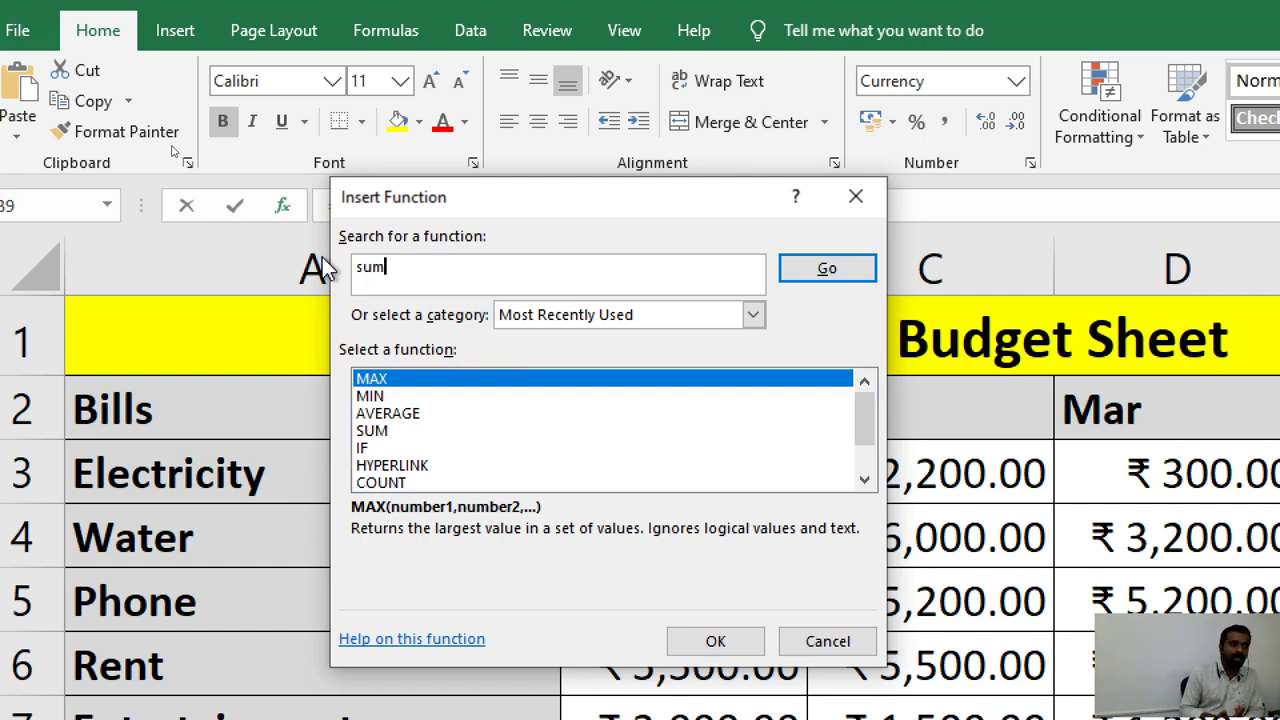
{"action": "left_click", "coordinate": [827, 270]}
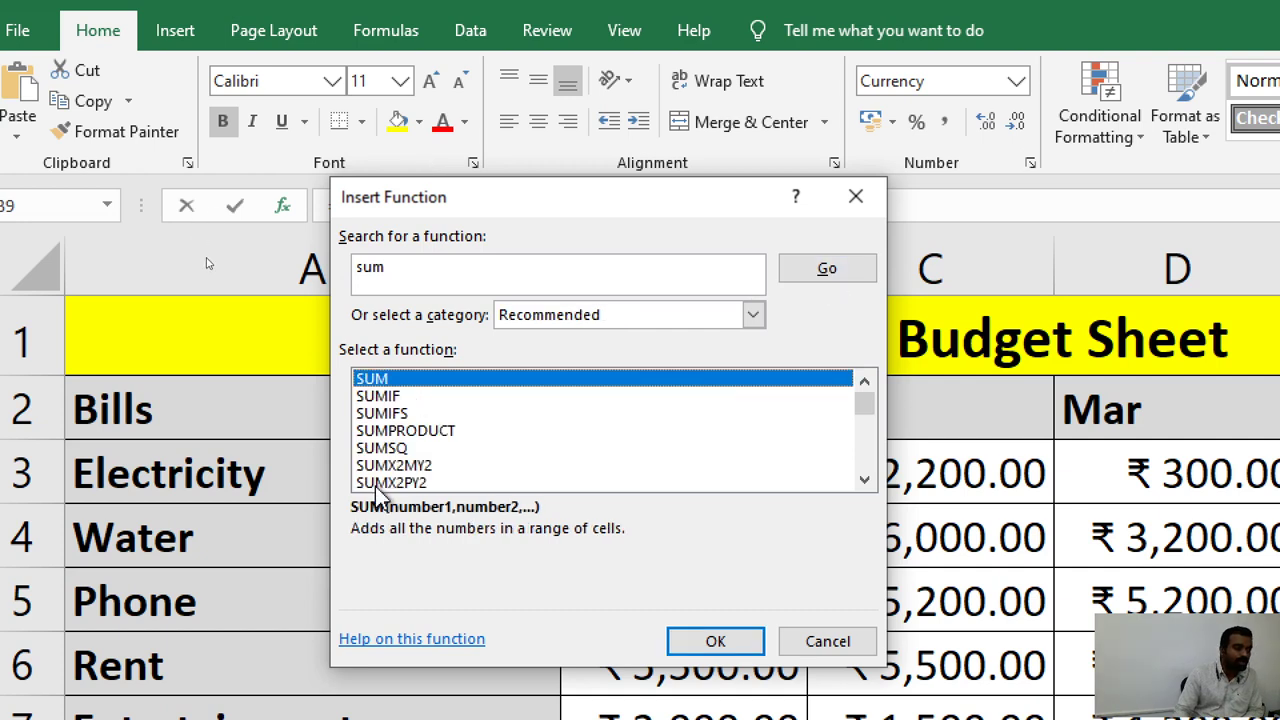
{"action": "left_click_drag", "start_coordinate": [863, 418], "coordinate": [848, 398]}
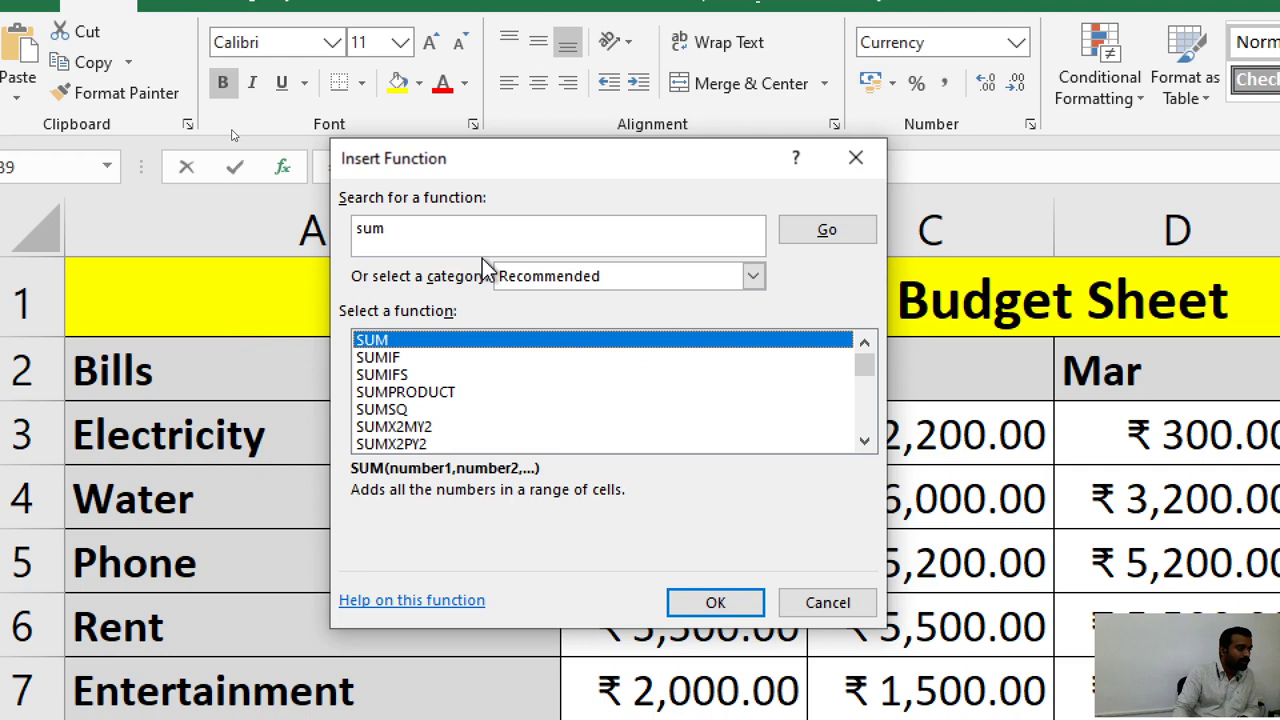
Search the function list for 'interest' and view PMT's description.
{"action": "left_click", "coordinate": [363, 236]}
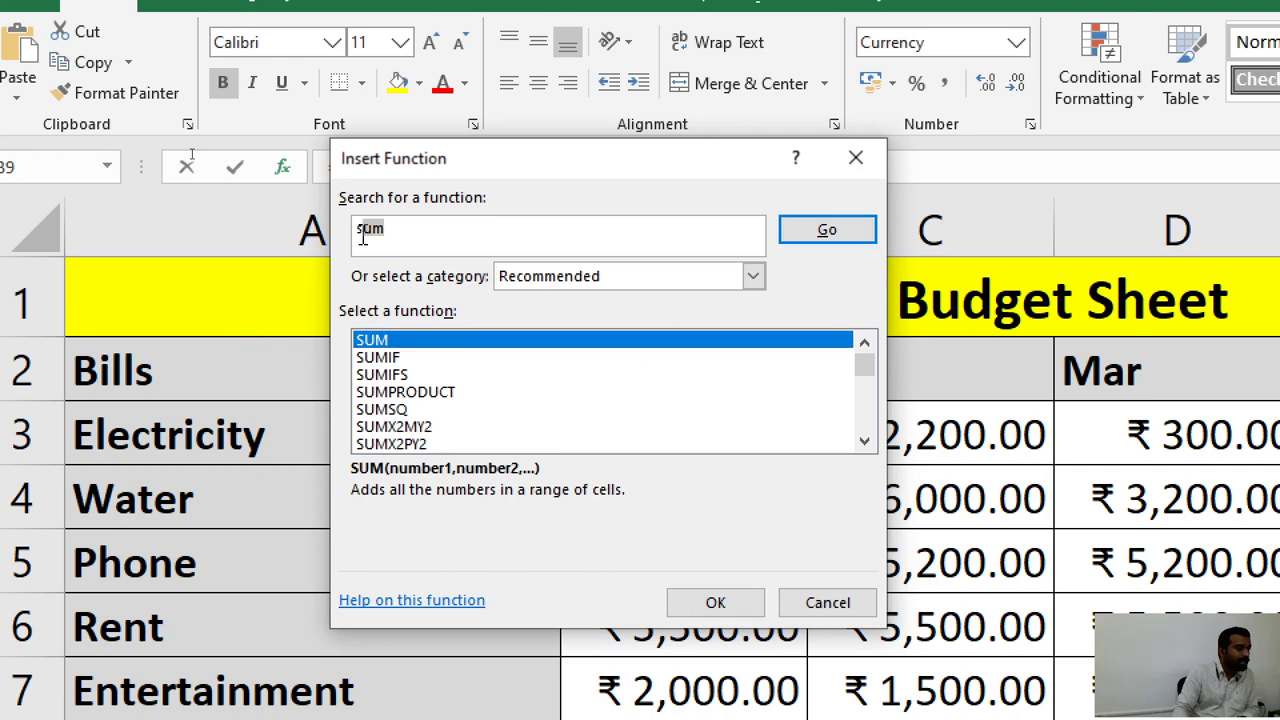
{"action": "type", "text": "m"}
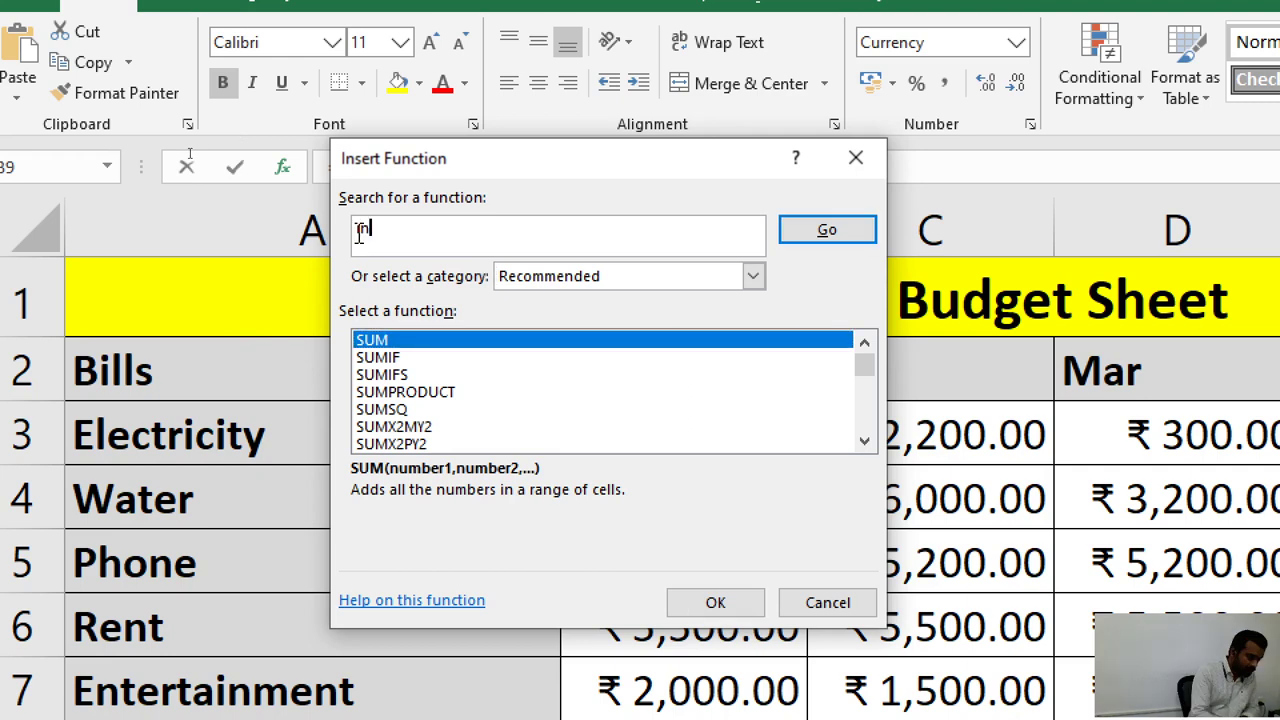
{"action": "type", "text": "terest"}
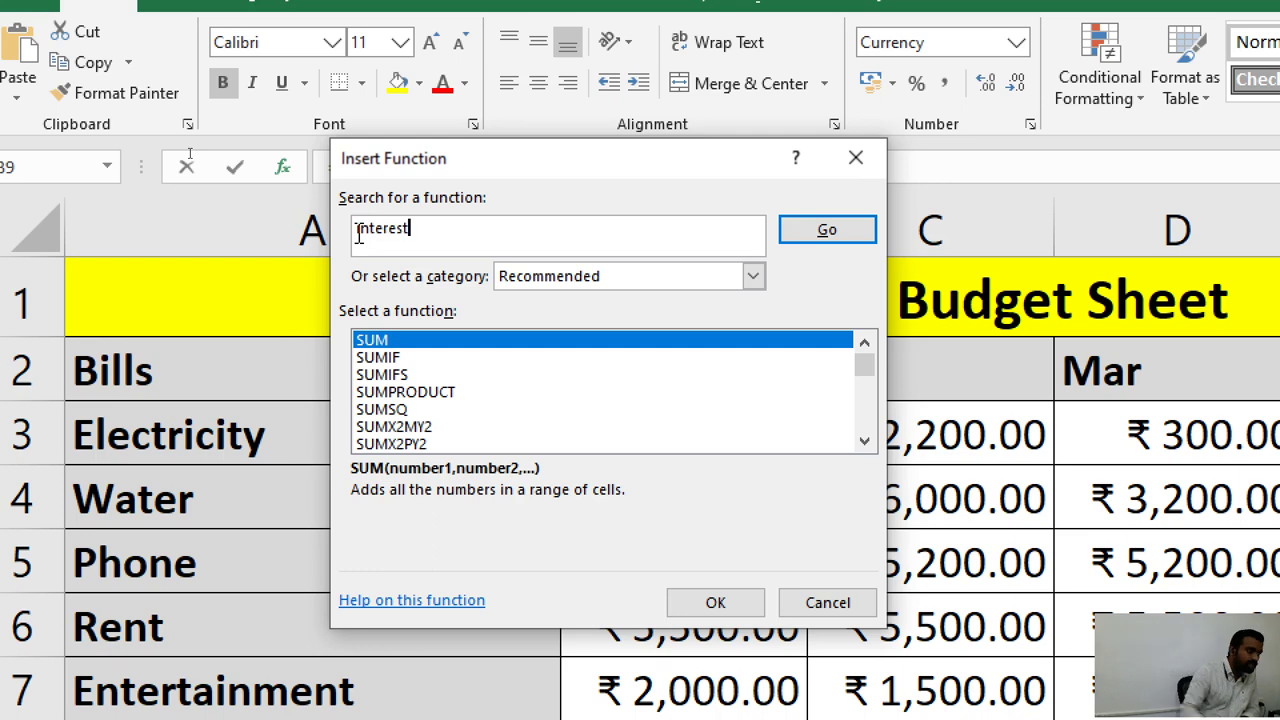
{"action": "key", "text": "Return"}
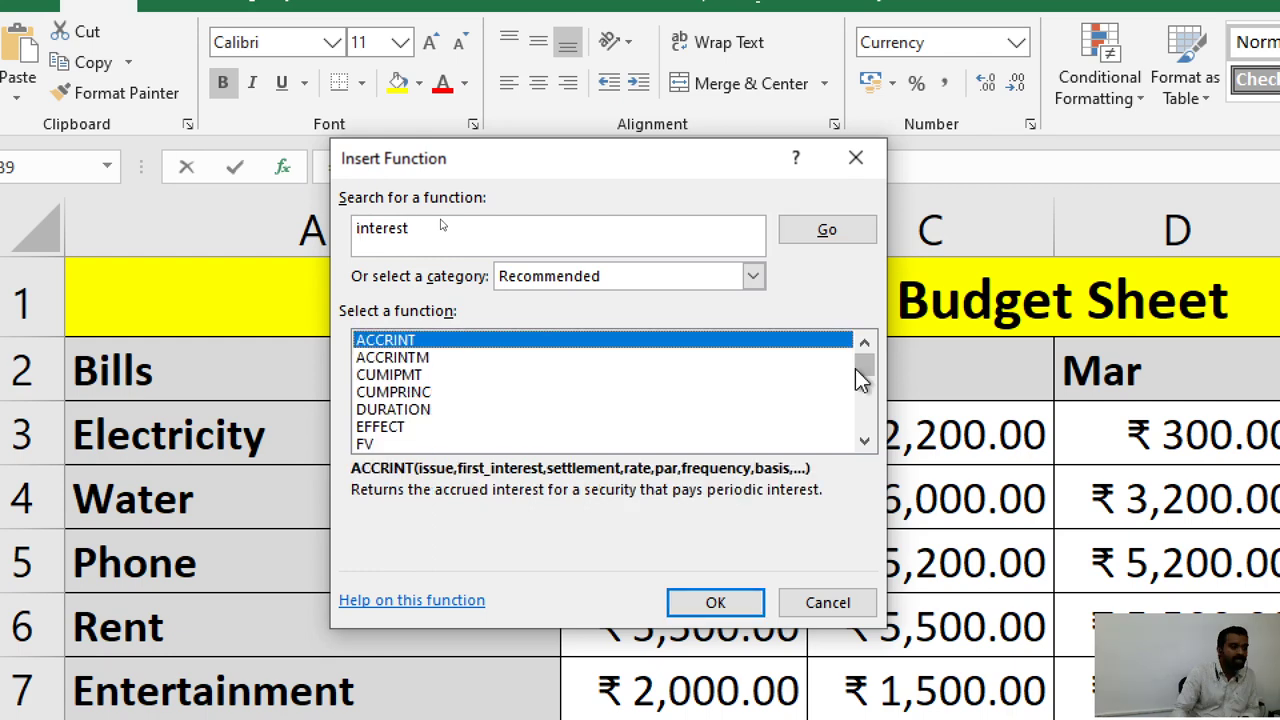
{"action": "left_click_drag", "start_coordinate": [857, 378], "coordinate": [860, 418]}
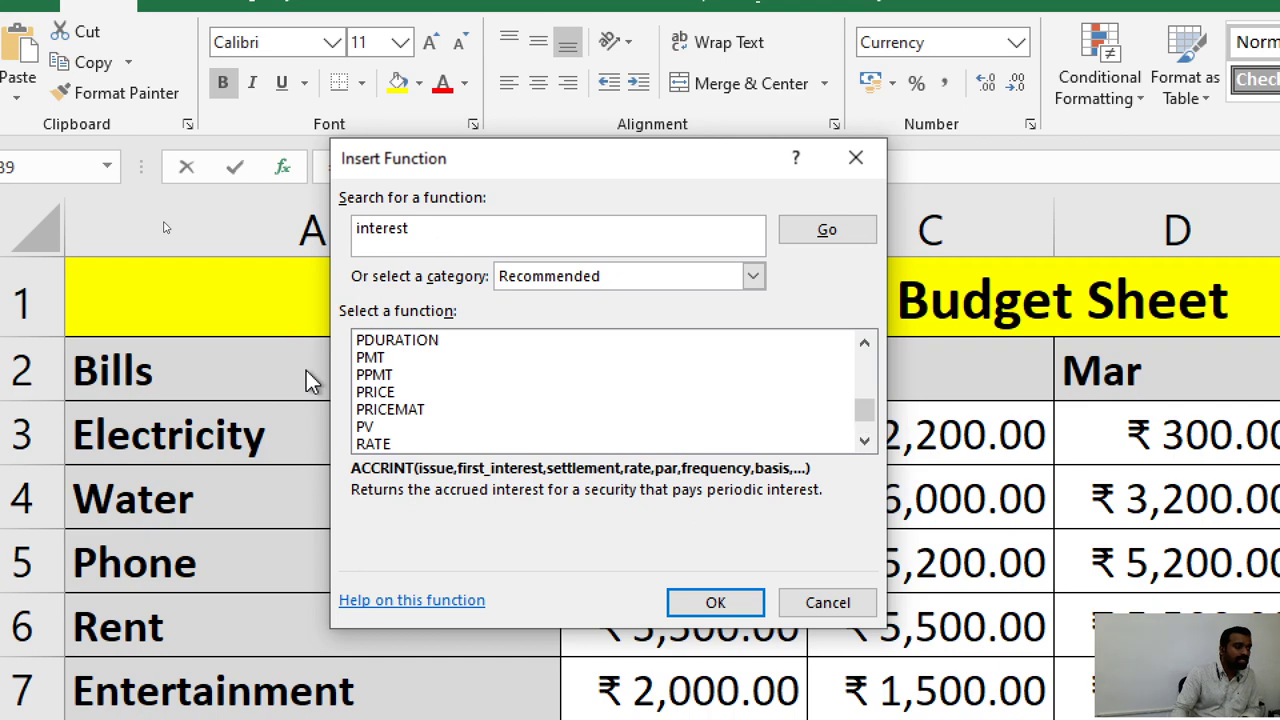
{"action": "left_click", "coordinate": [372, 360]}
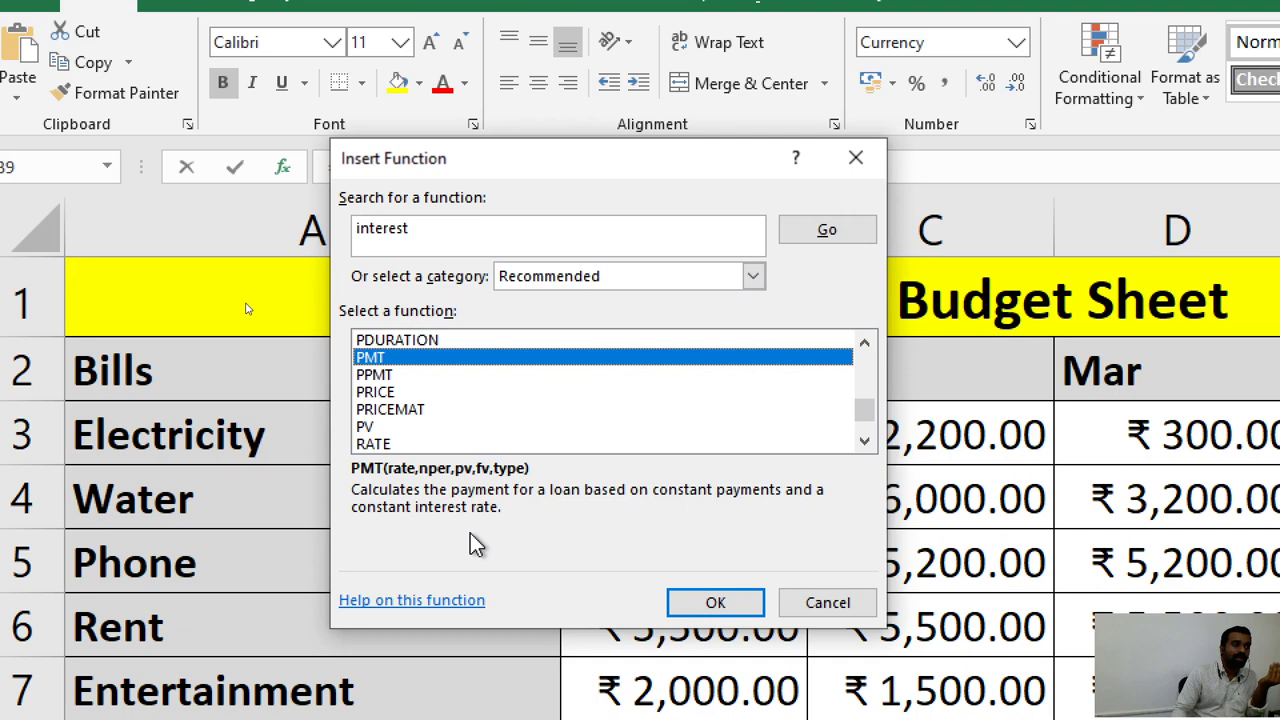
Search for 'sum' again so SUM is listed first.
{"action": "left_click", "coordinate": [352, 236]}
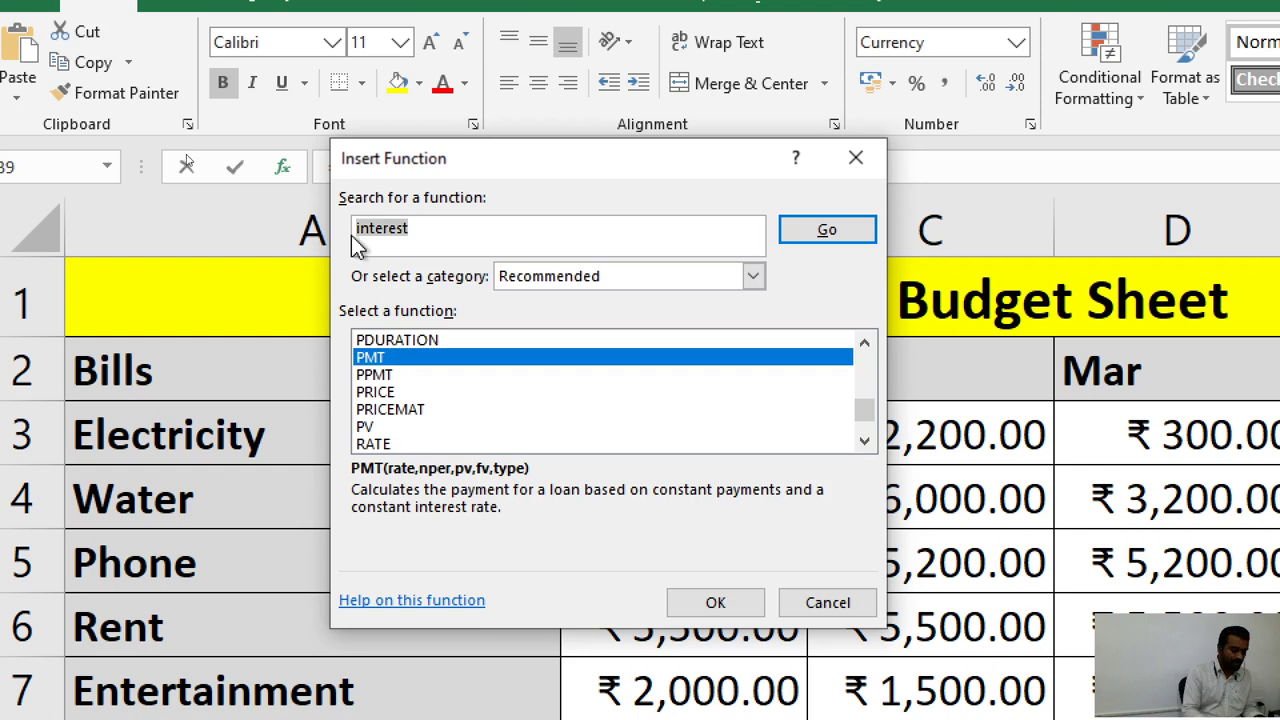
{"action": "type", "text": "sum"}
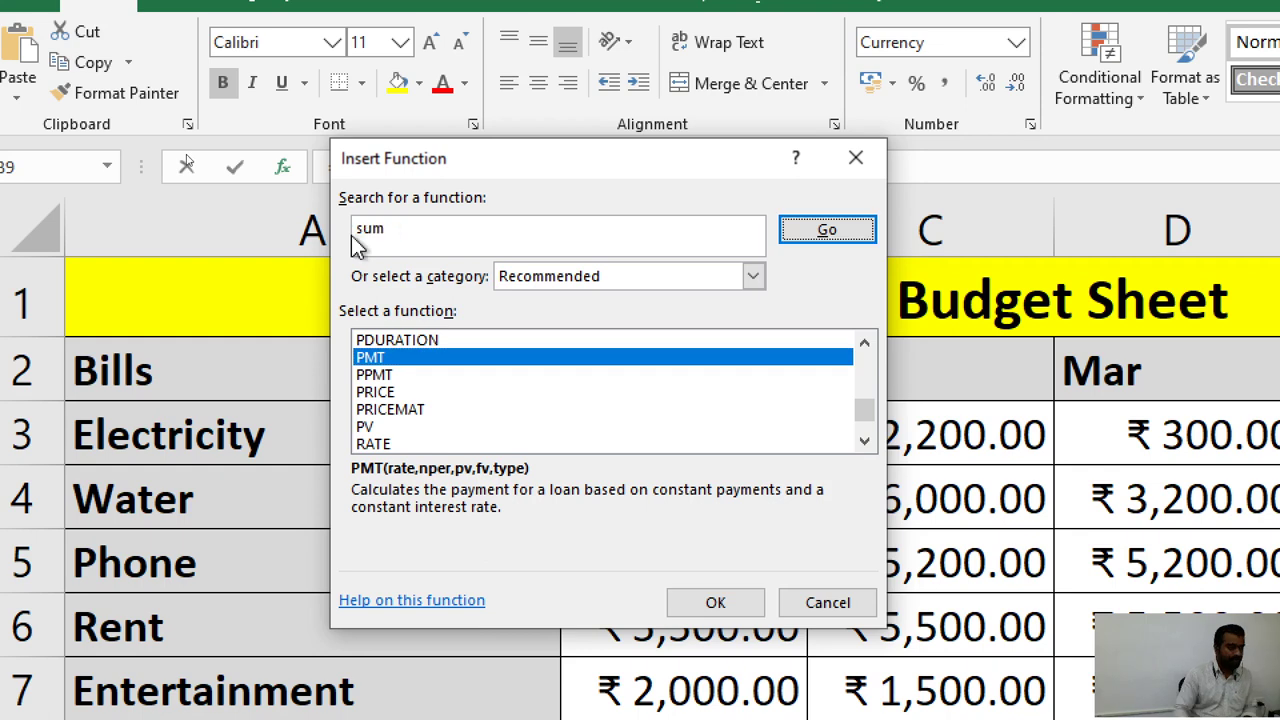
{"action": "key", "text": "Return"}
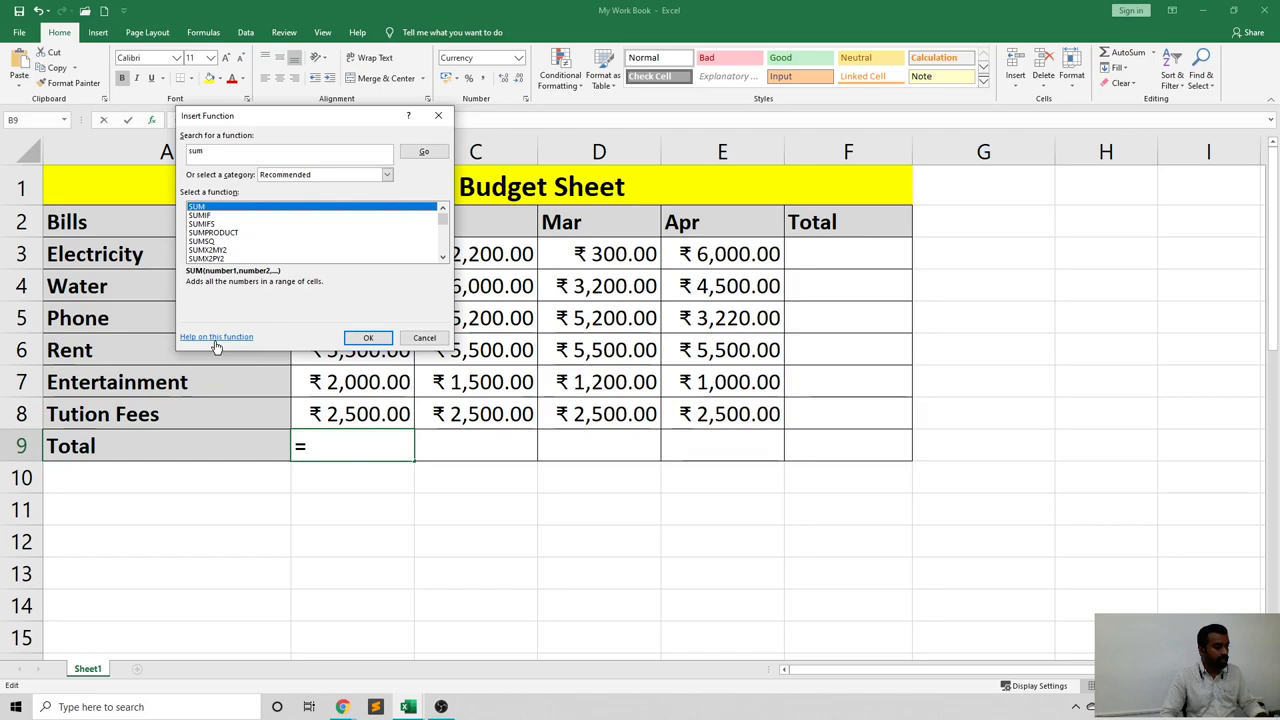
Open SUM's Microsoft Support help article and scroll to its examples.
{"action": "left_click", "coordinate": [215, 337]}
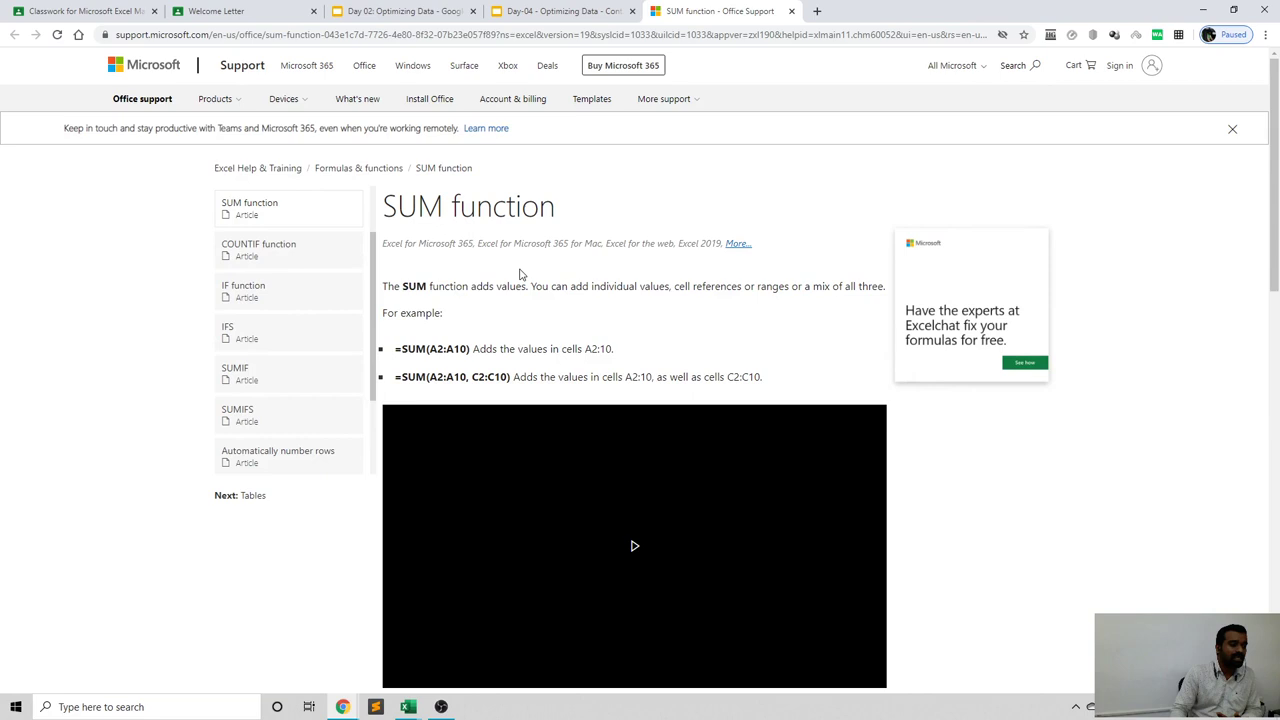
{"action": "scroll", "coordinate": [533, 337], "scroll_direction": "down", "scroll_amount": 1}
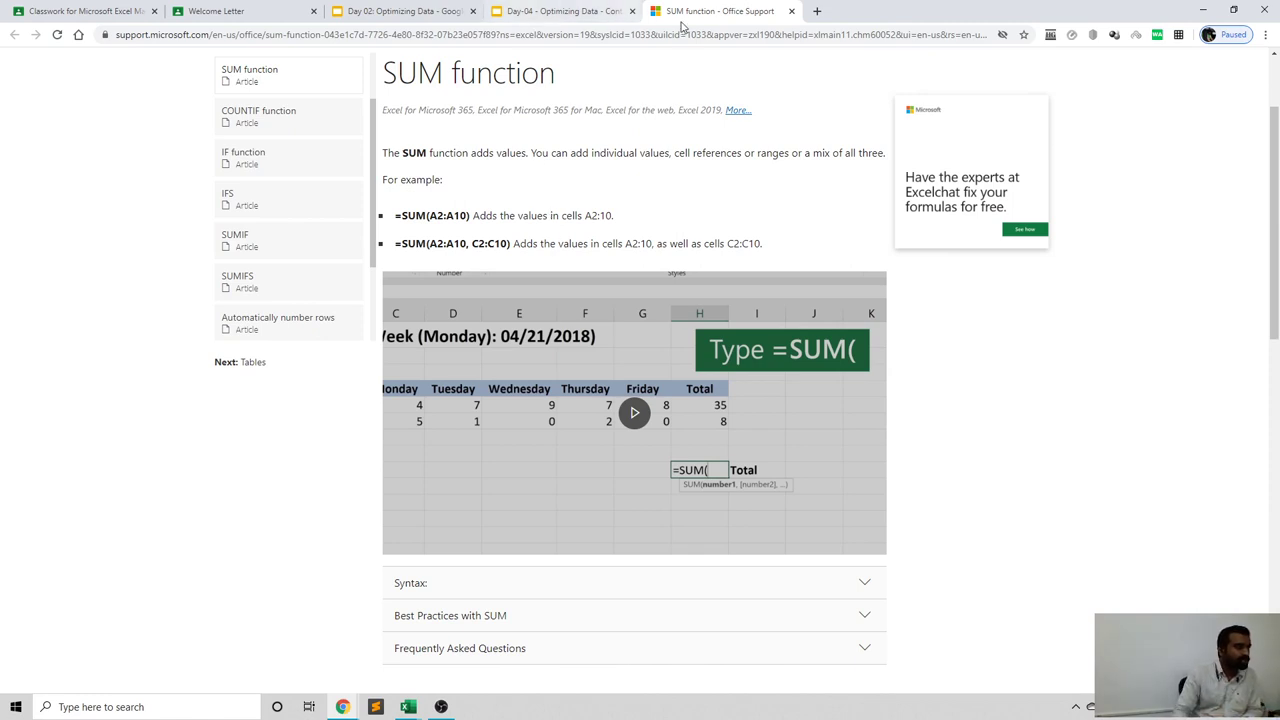
Close the SUM help tab, compare the Day 02 and Day-04 decks, and return to Excel.
{"action": "left_click", "coordinate": [791, 11]}
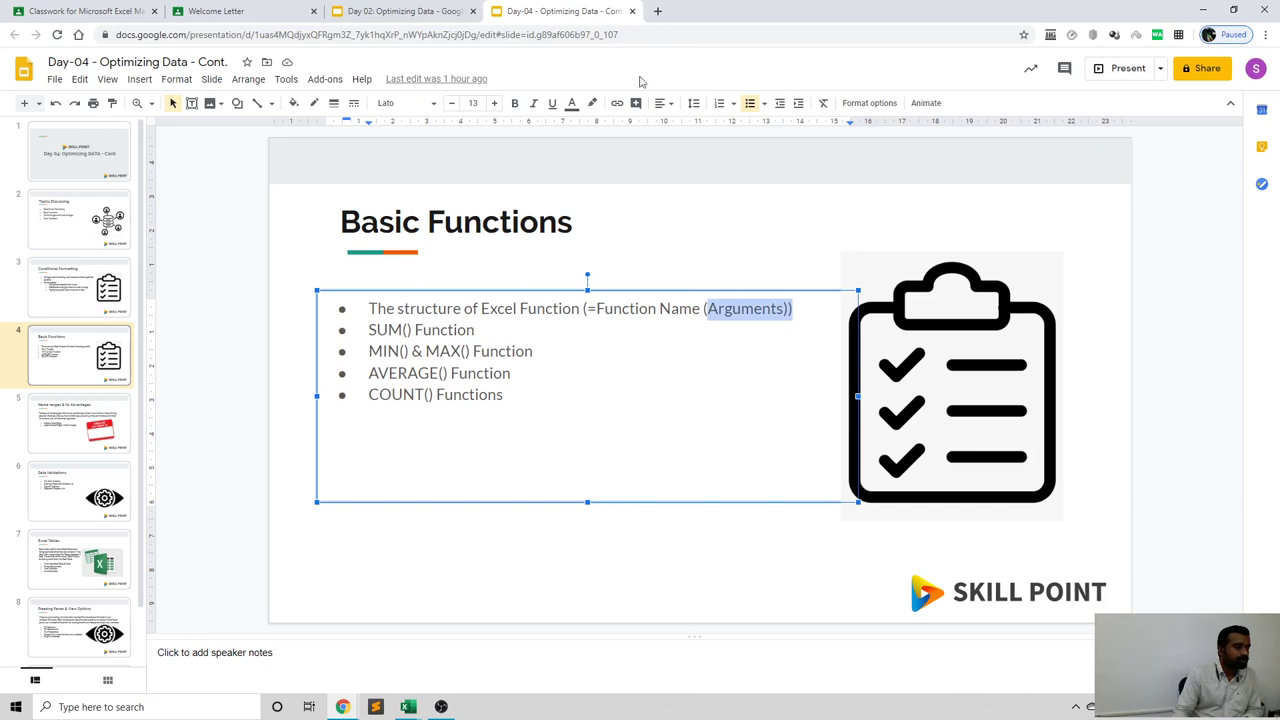
{"action": "left_click", "coordinate": [423, 11]}
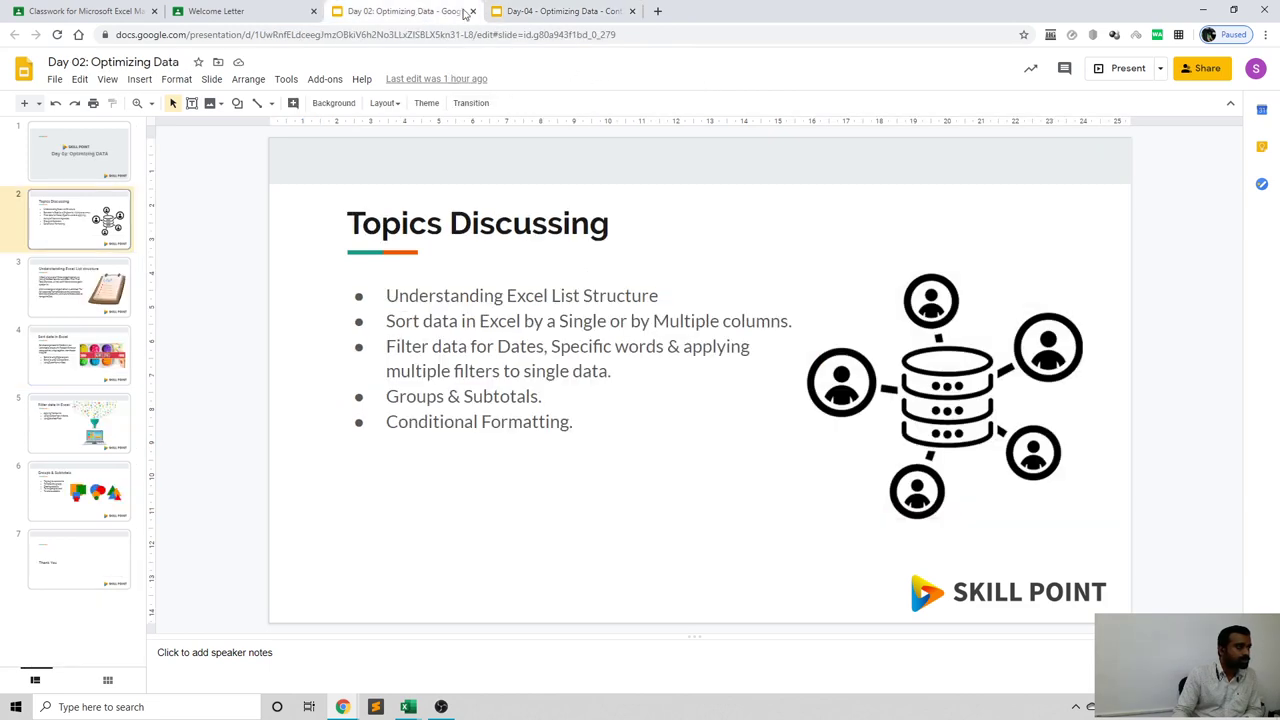
{"action": "left_click", "coordinate": [506, 12]}
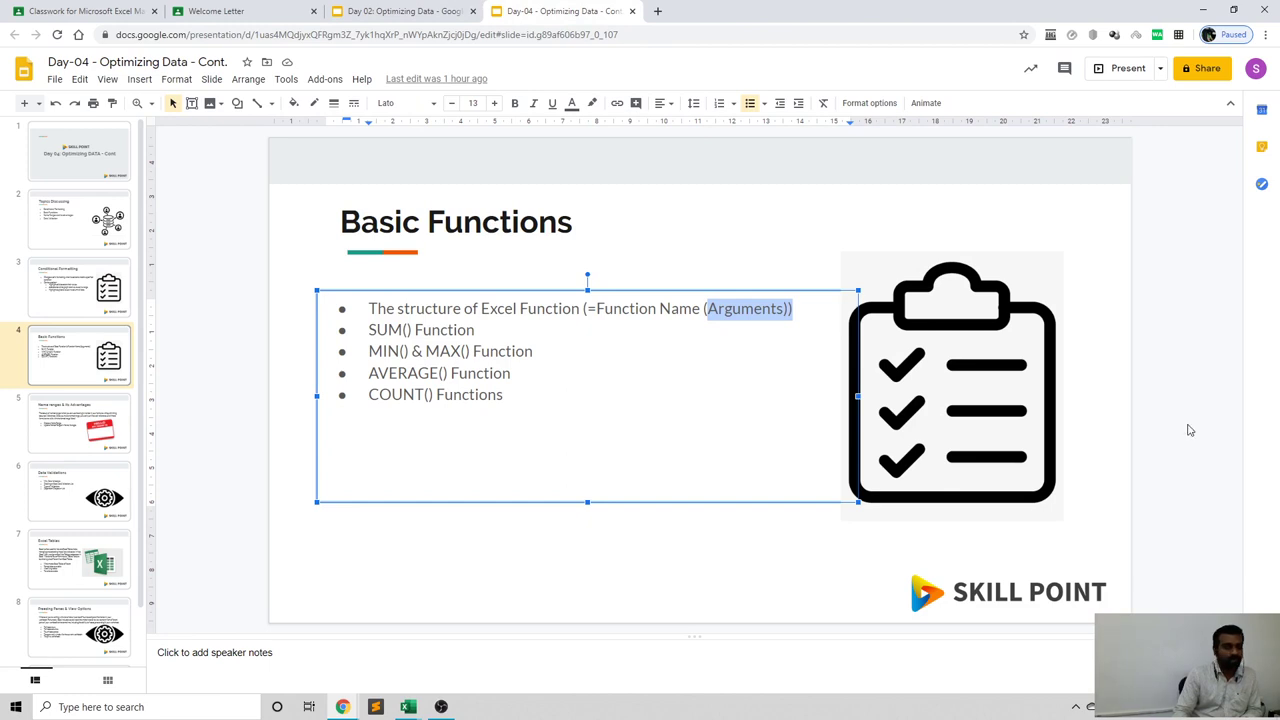
{"action": "left_click", "coordinate": [410, 14]}
{"action": "left_click", "coordinate": [489, 13]}
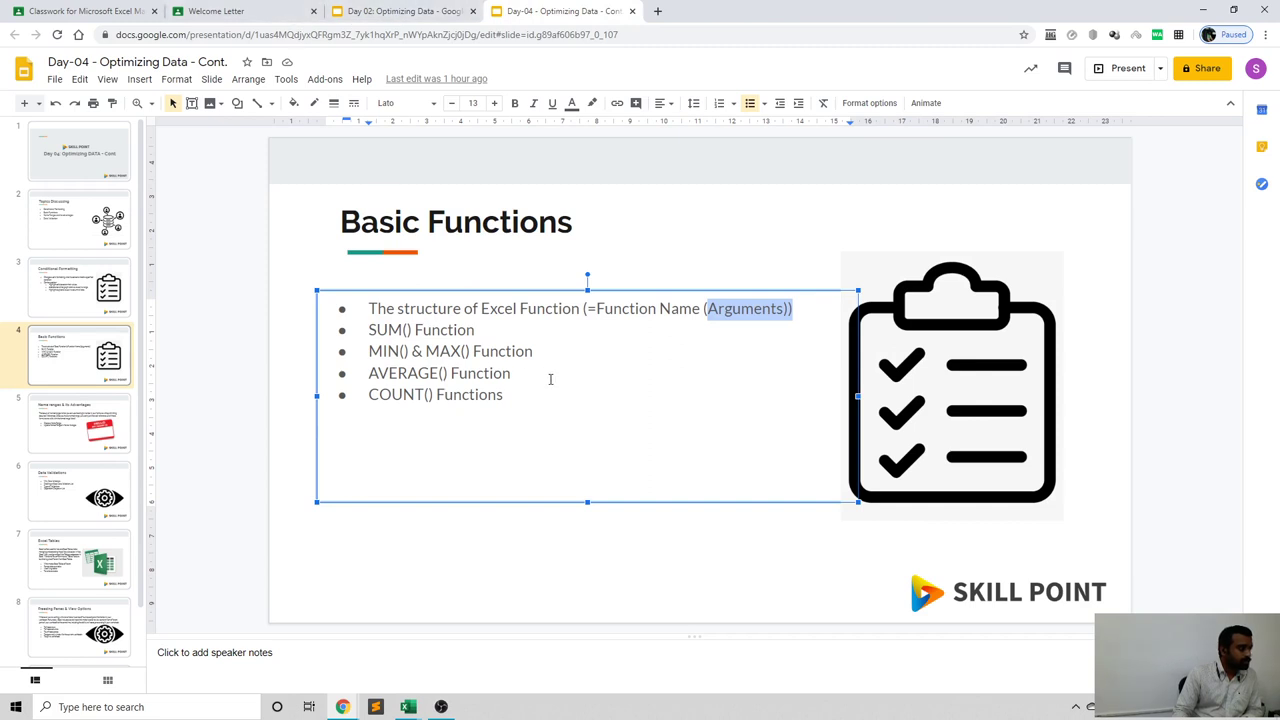
{"action": "left_click", "coordinate": [412, 9]}
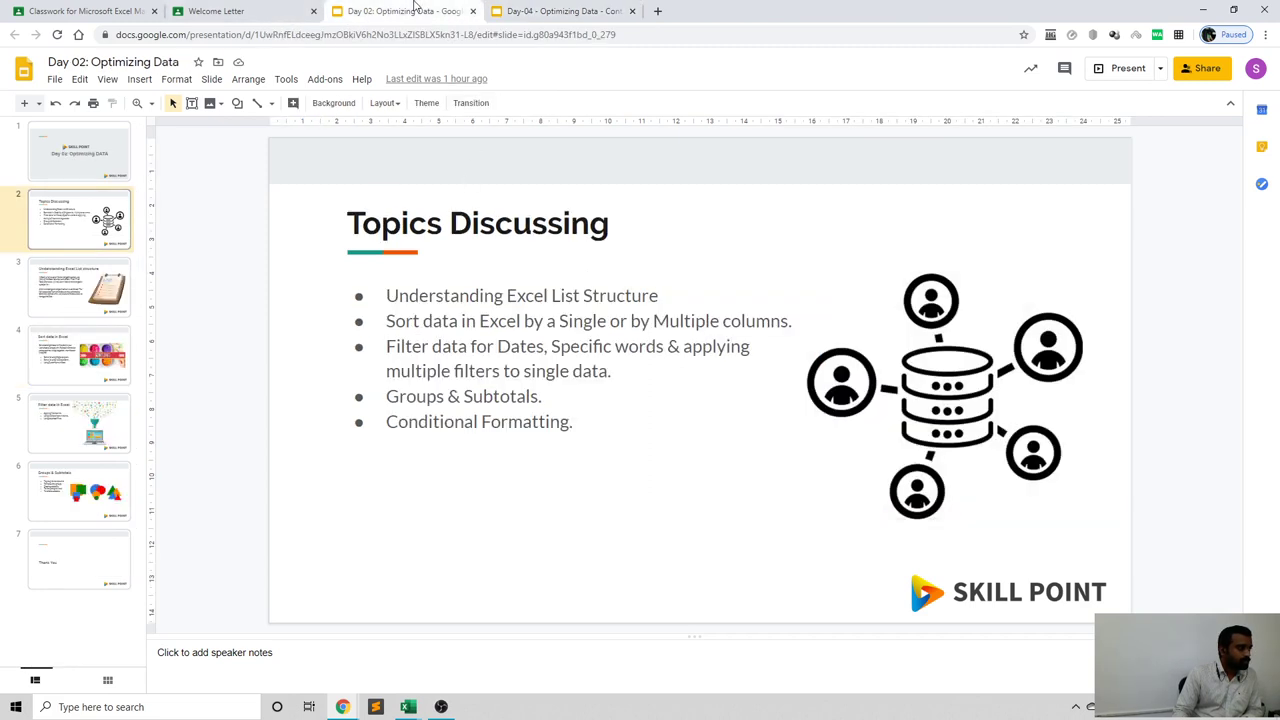
{"action": "left_click", "coordinate": [500, 11]}
{"action": "left_click", "coordinate": [408, 706]}
{"action": "left_click", "coordinate": [450, 673]}
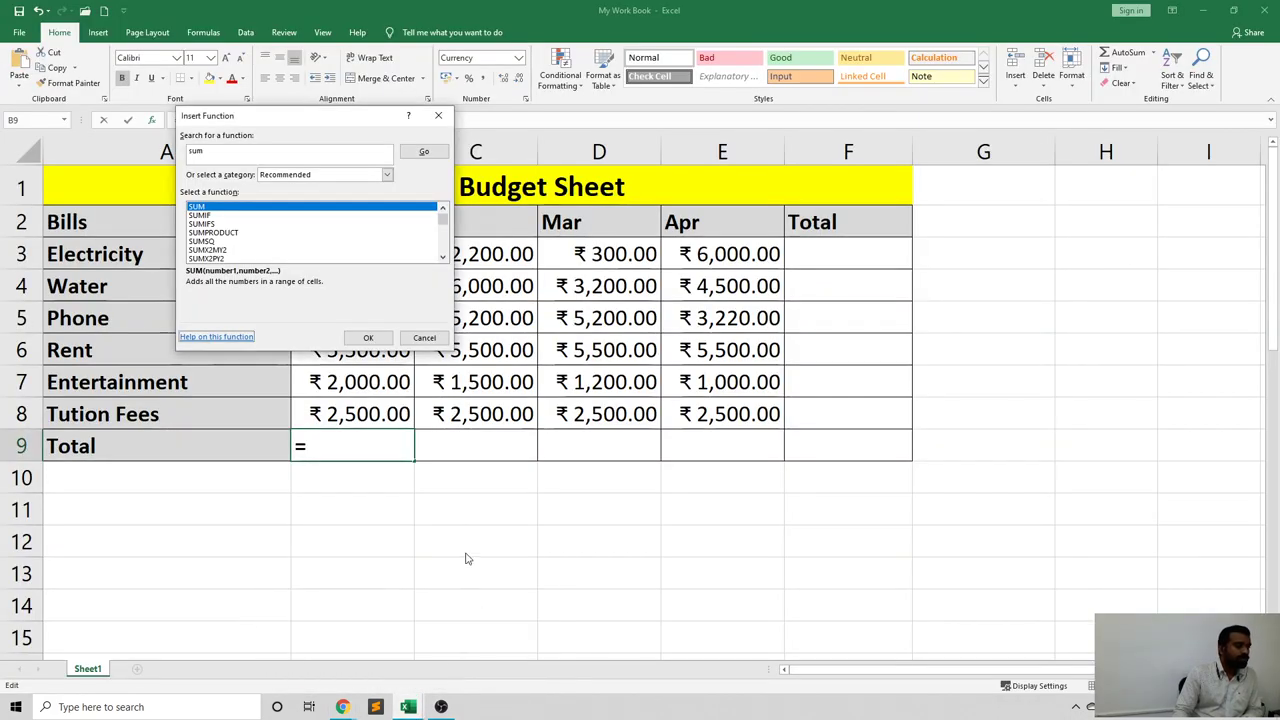
Insert SUM into B9 from Most Recently Used, with Number1 proposed as B3:B8.
{"action": "key", "text": "Escape"}
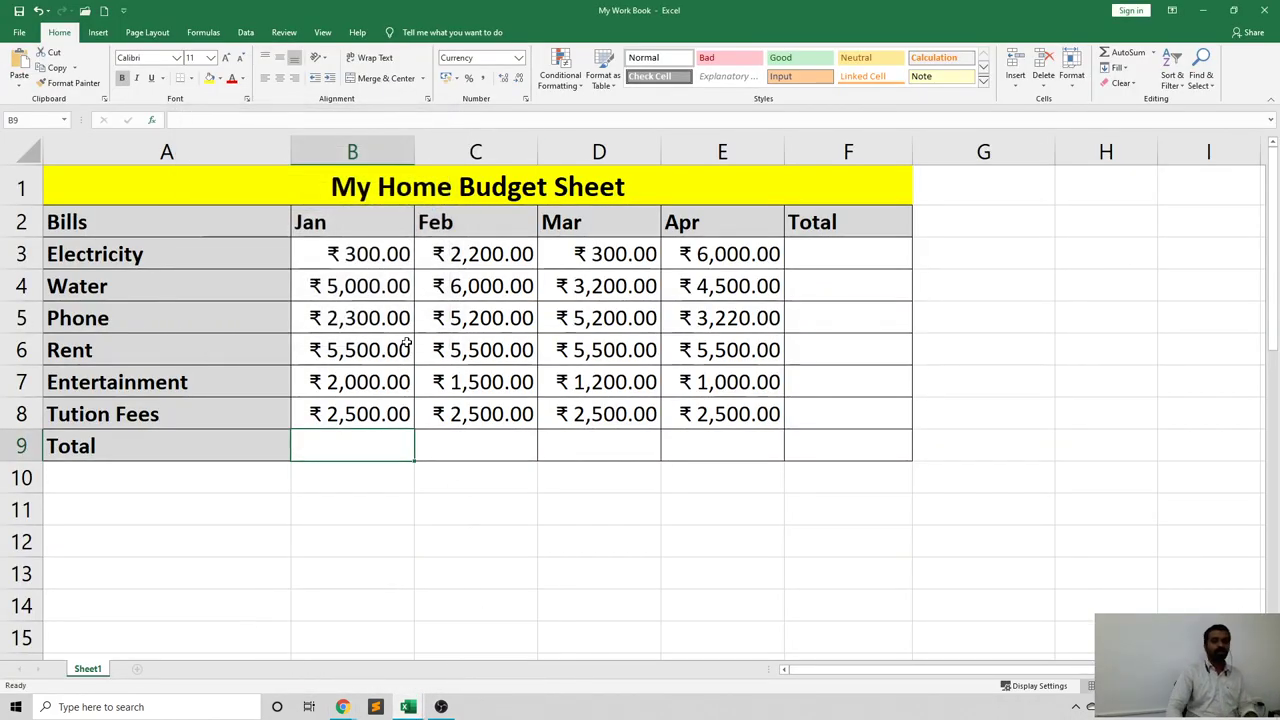
{"action": "left_click", "coordinate": [340, 477]}
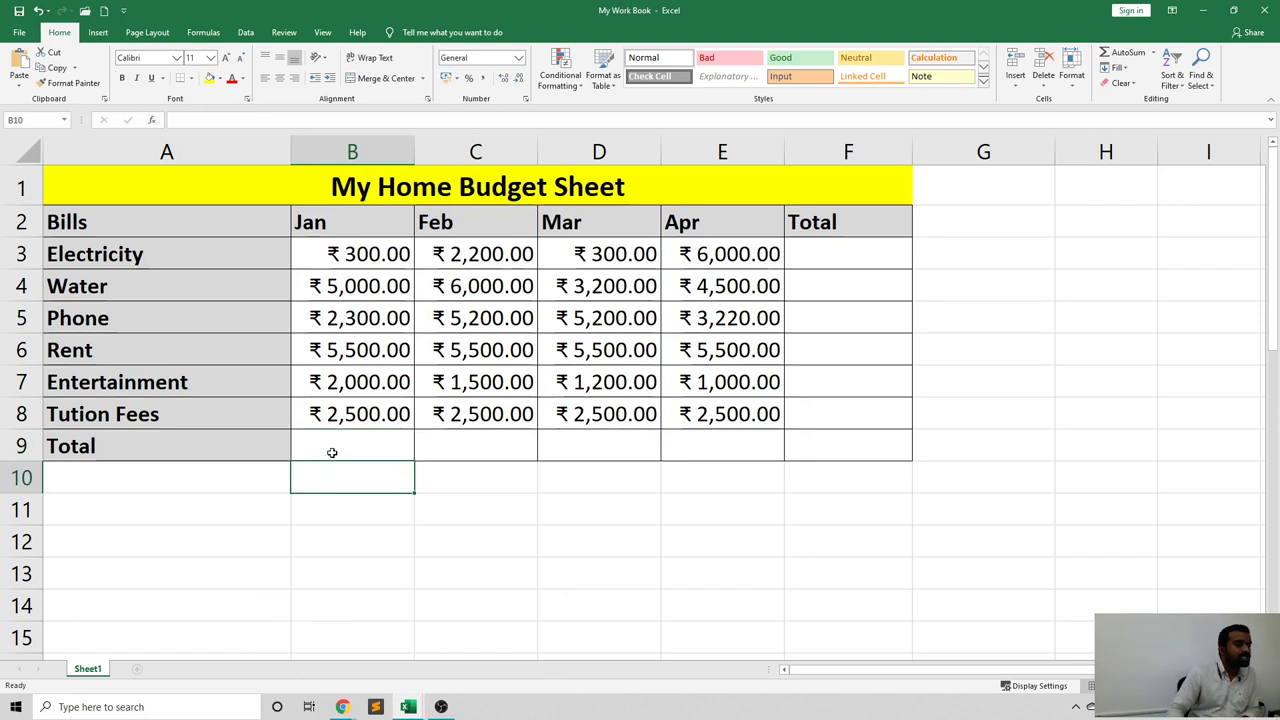
{"action": "left_click", "coordinate": [335, 450]}
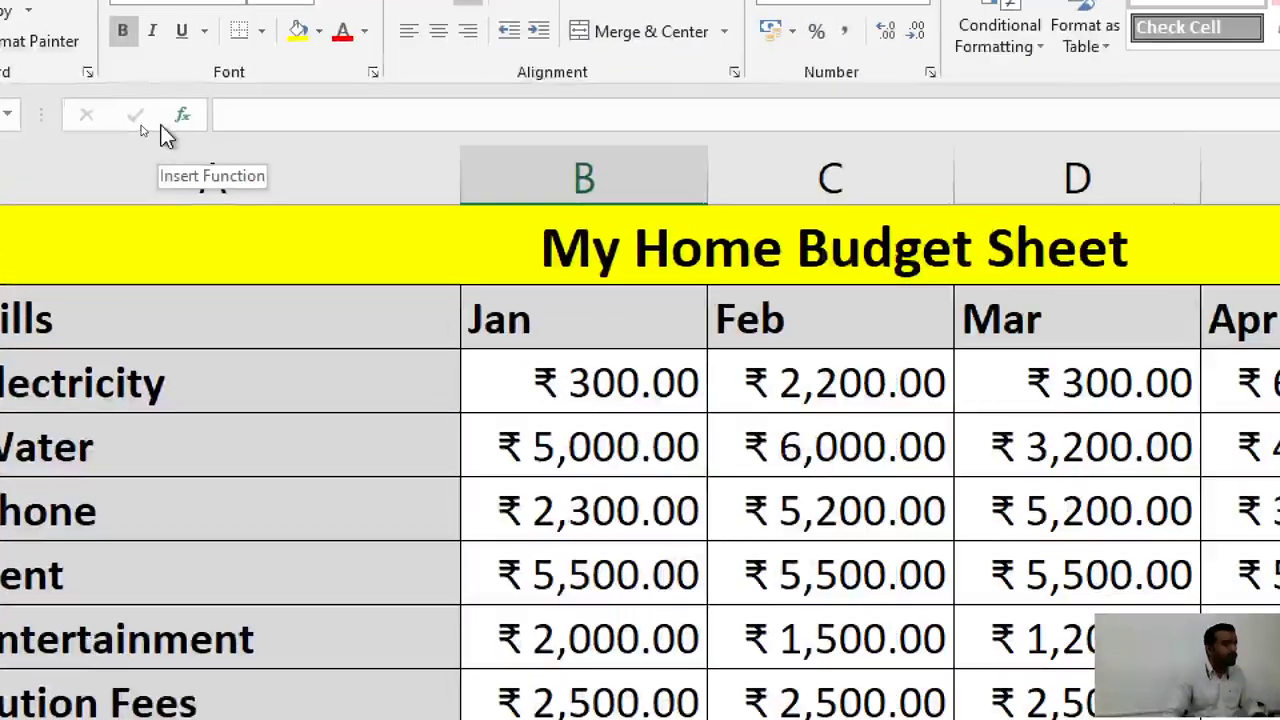
{"action": "left_click", "coordinate": [183, 117]}
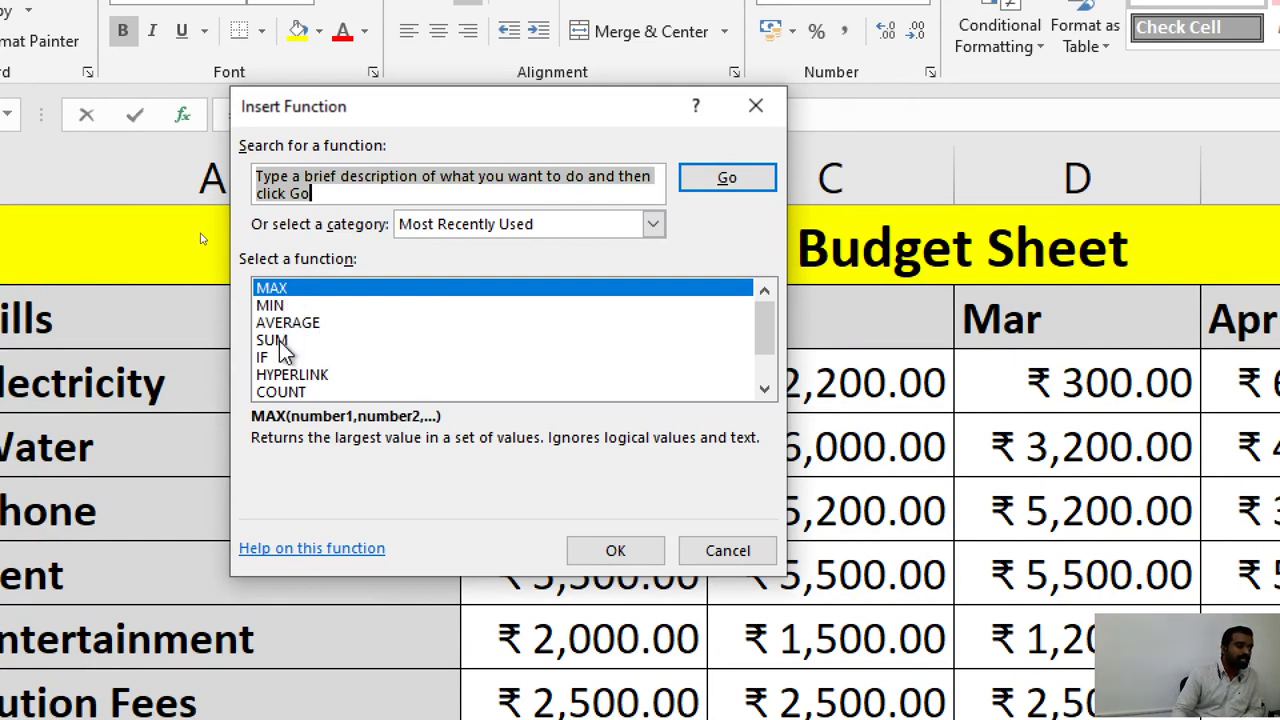
{"action": "left_click", "coordinate": [278, 341]}
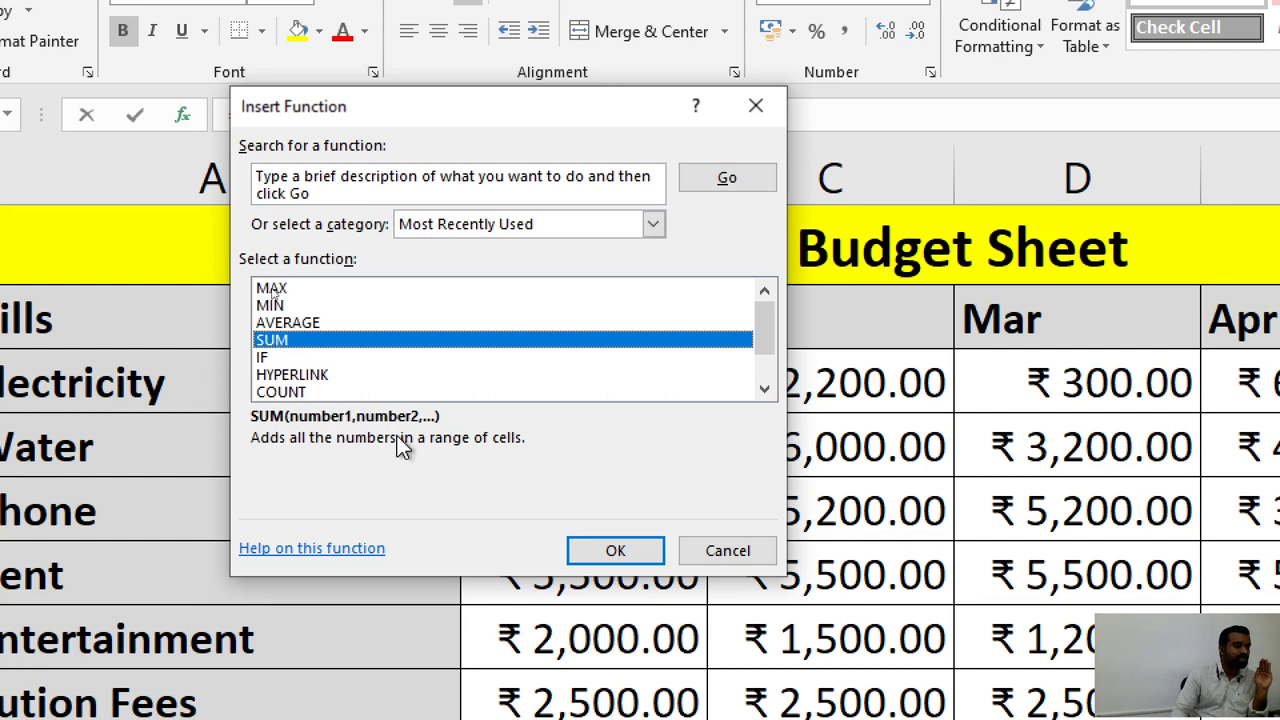
{"action": "key", "text": "Escape"}
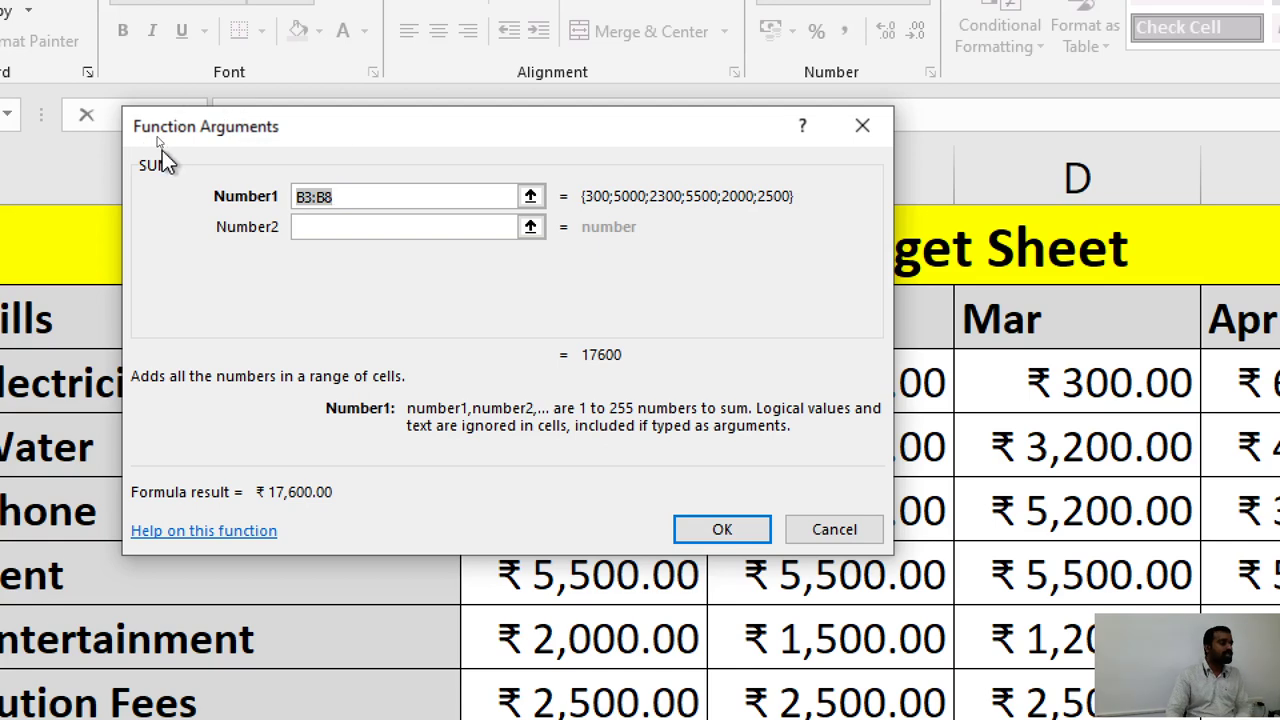
Replace the SUM Number1 range with a fresh selection of B3:B8, giving 17,600.
{"action": "left_click_drag", "start_coordinate": [335, 128], "coordinate": [1018, 227]}
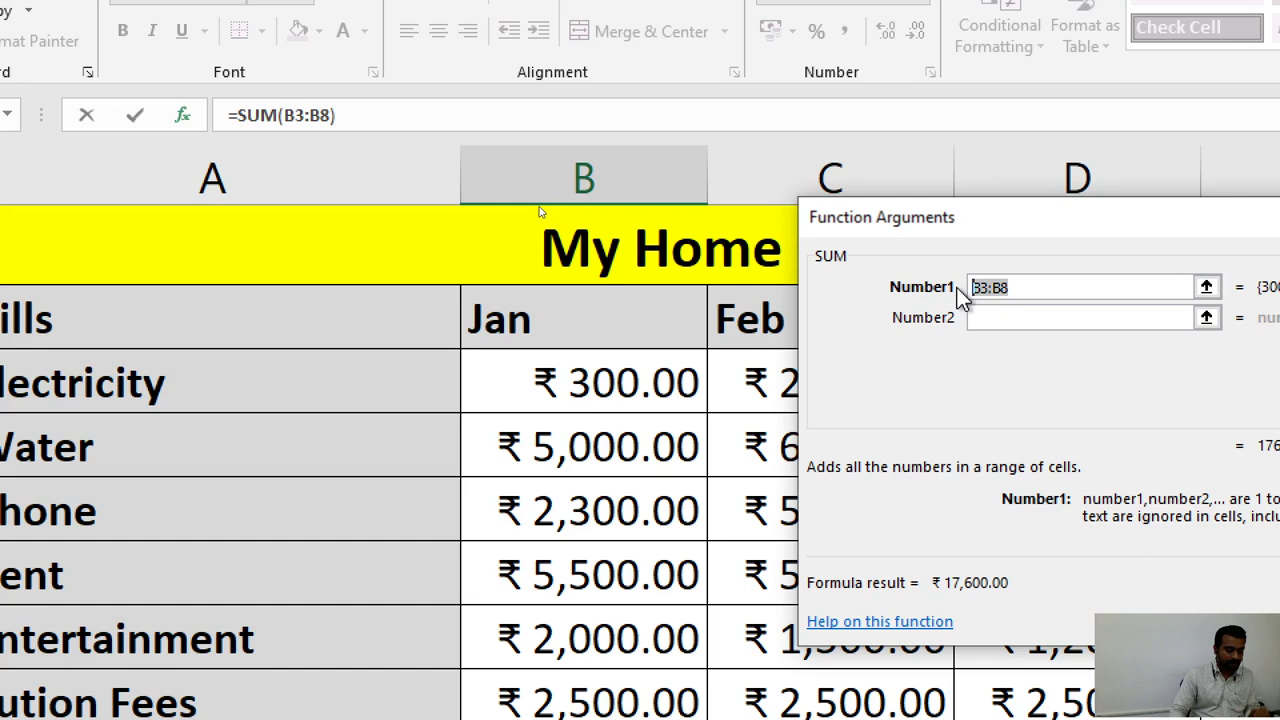
{"action": "key", "text": "BackSpace"}
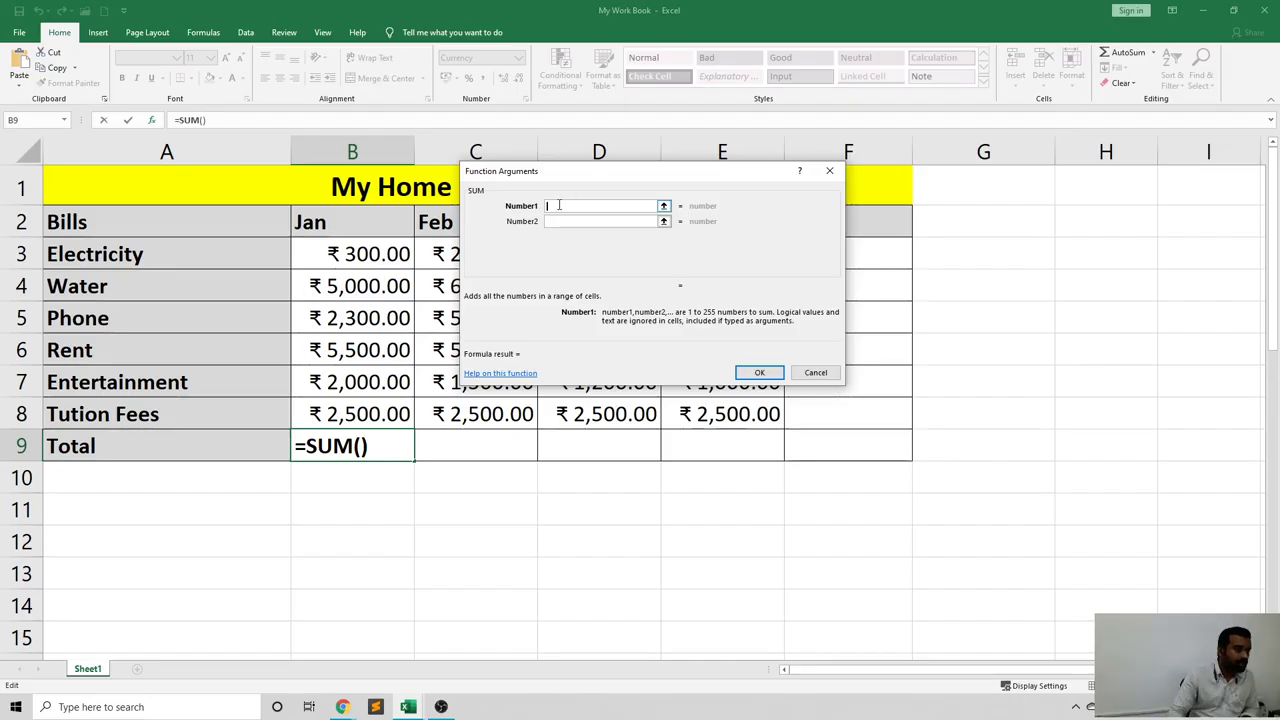
{"action": "left_click_drag", "start_coordinate": [383, 249], "coordinate": [371, 408]}
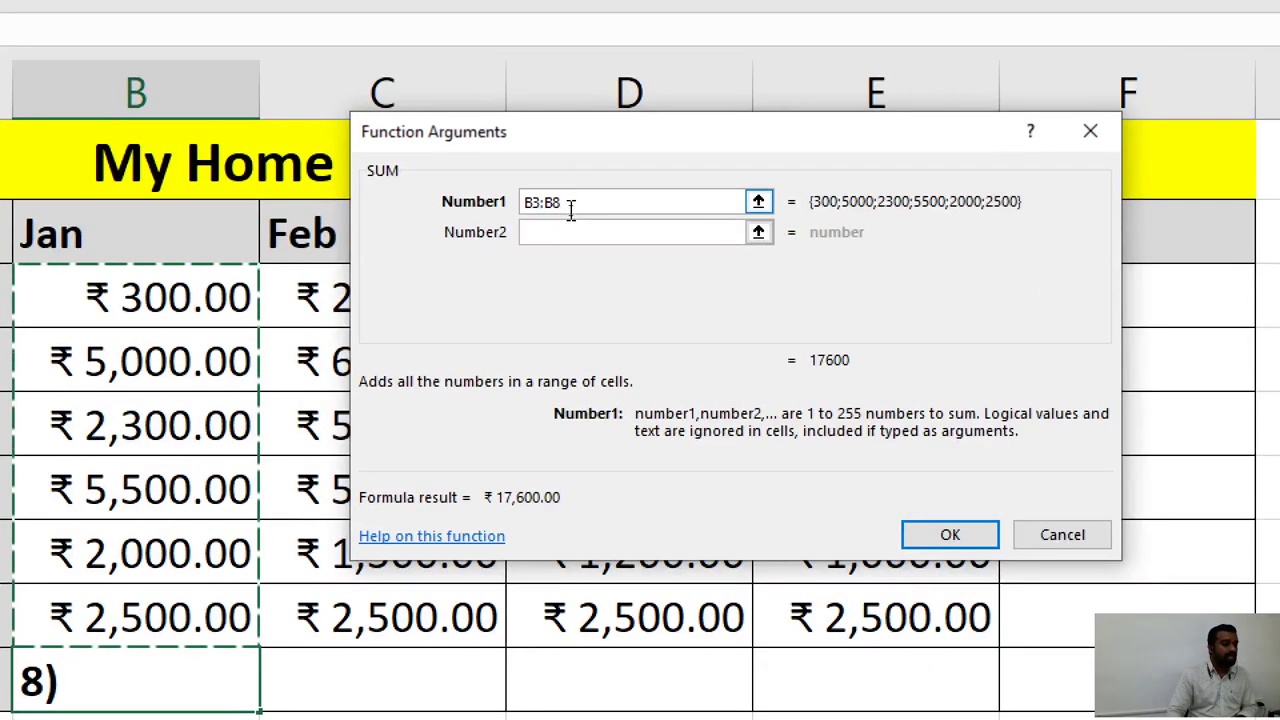
Commit =SUM(B3:B8) in B9 to show ₹17,600.00, then select A10.
{"action": "left_click_drag", "start_coordinate": [571, 208], "coordinate": [528, 205]}
{"action": "left_click", "coordinate": [554, 217]}
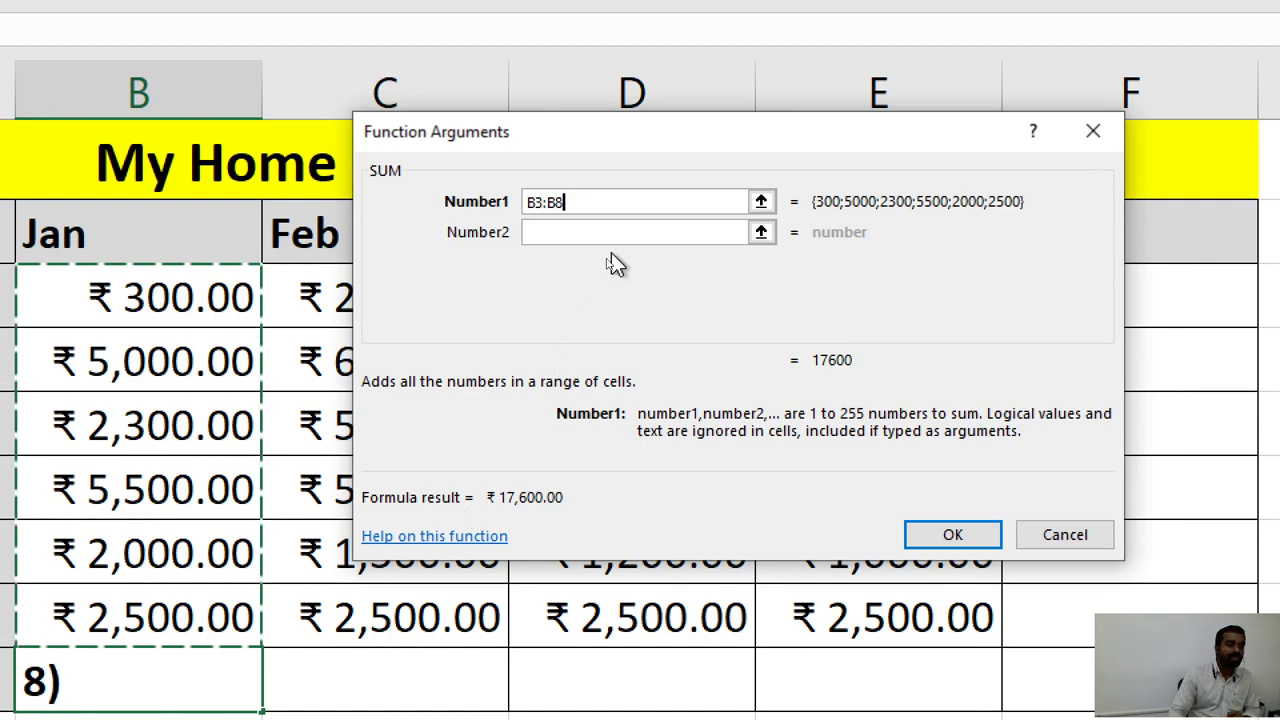
{"action": "left_click", "coordinate": [953, 535]}
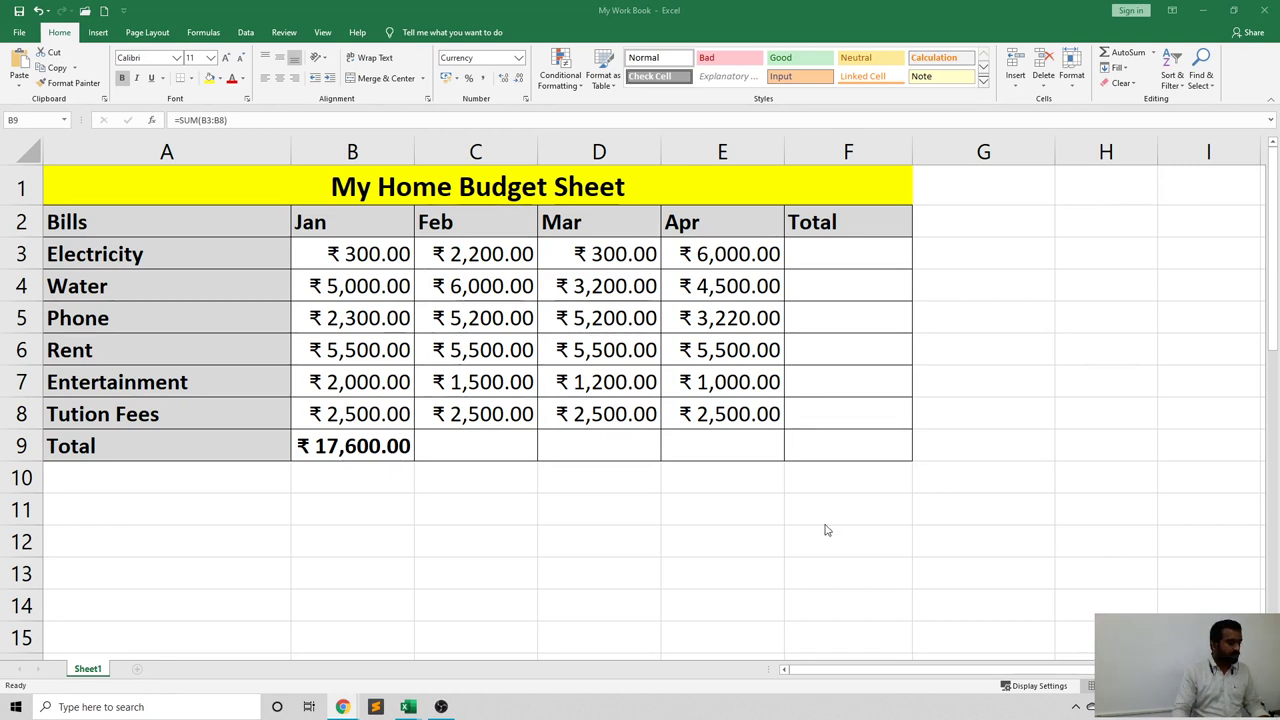
{"action": "left_click_drag", "start_coordinate": [395, 461], "coordinate": [396, 462]}
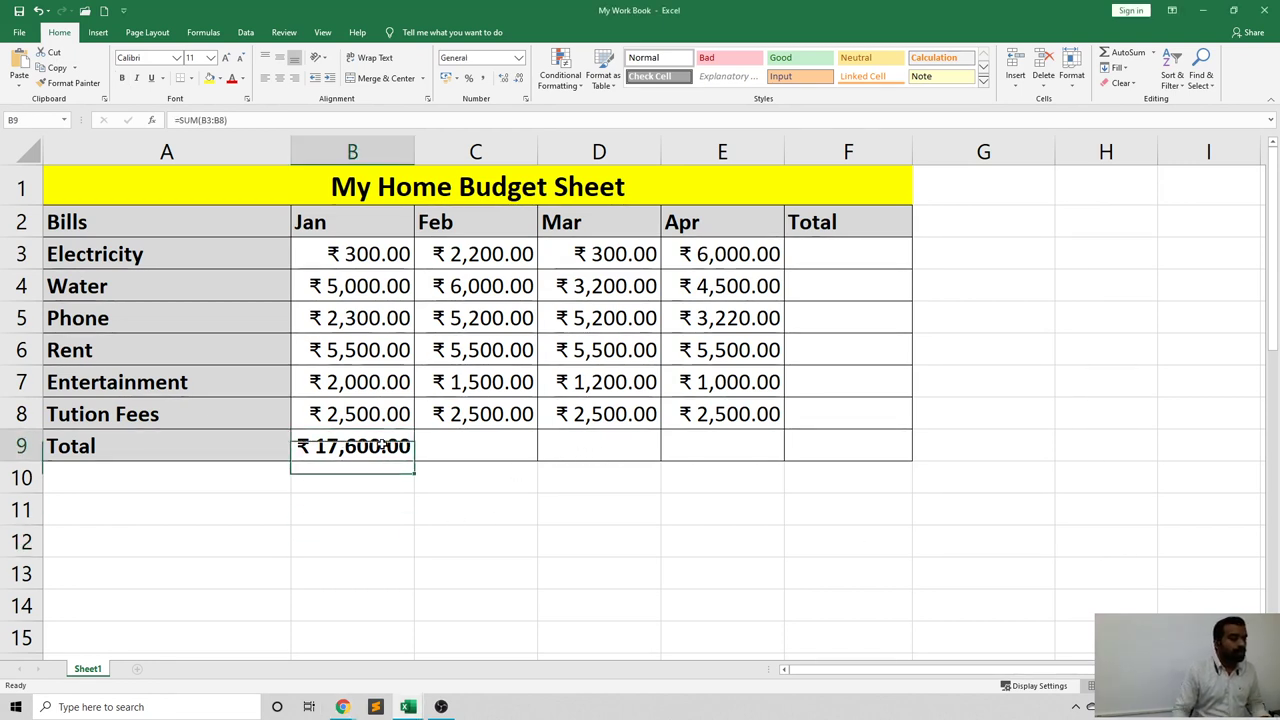
{"action": "left_click", "coordinate": [133, 477]}
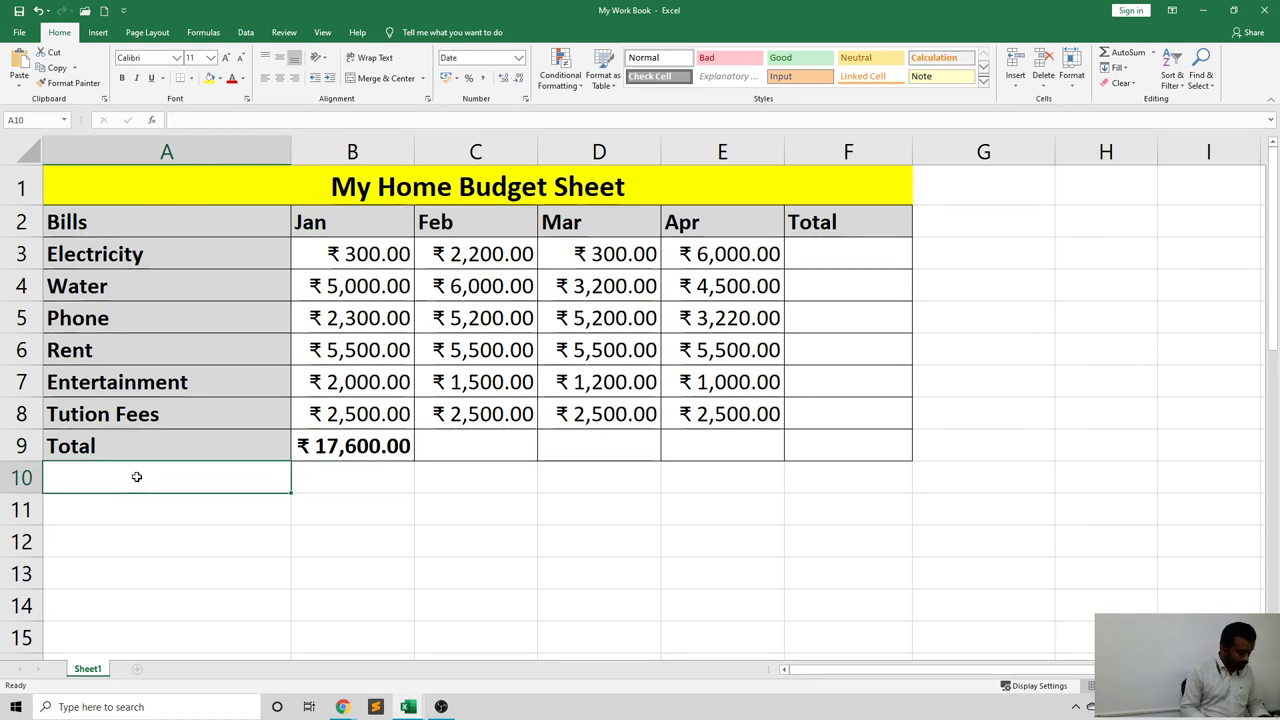
Abandon the 'Ave' entry in A10 and switch to the Day-04 Basic Functions slide.
{"action": "type", "text": "Ave"}
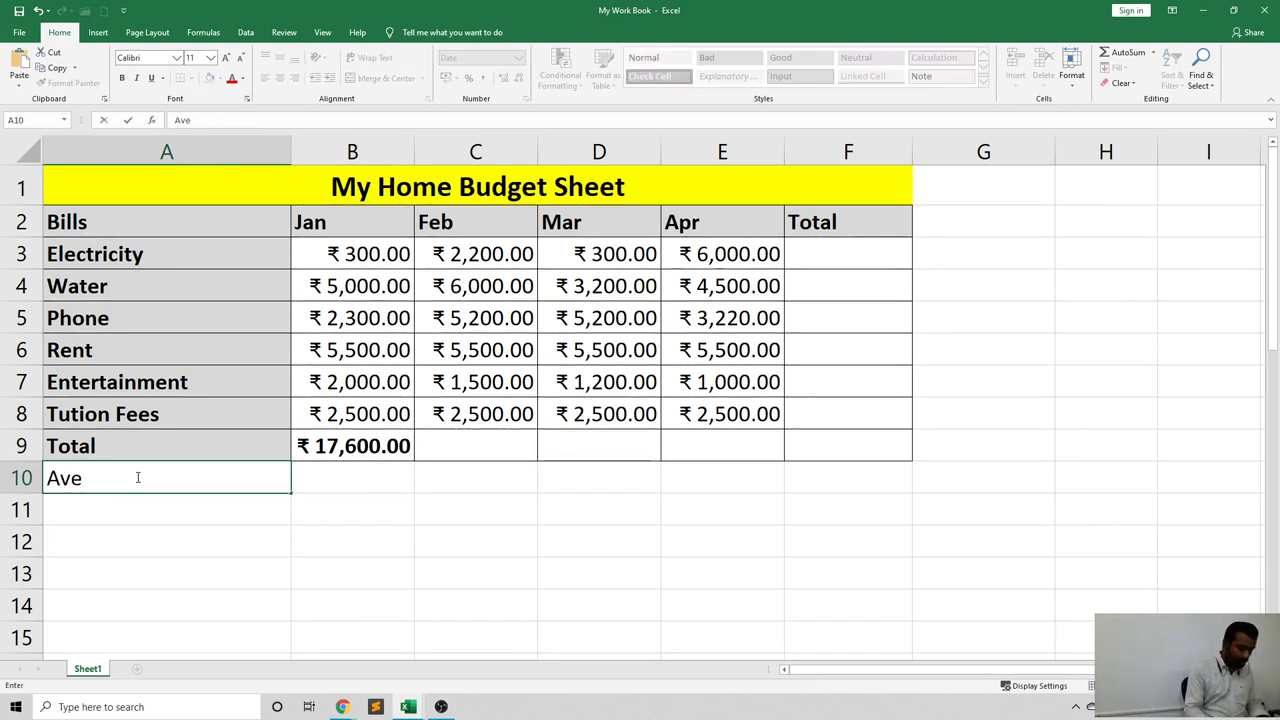
{"action": "left_click", "coordinate": [346, 511]}
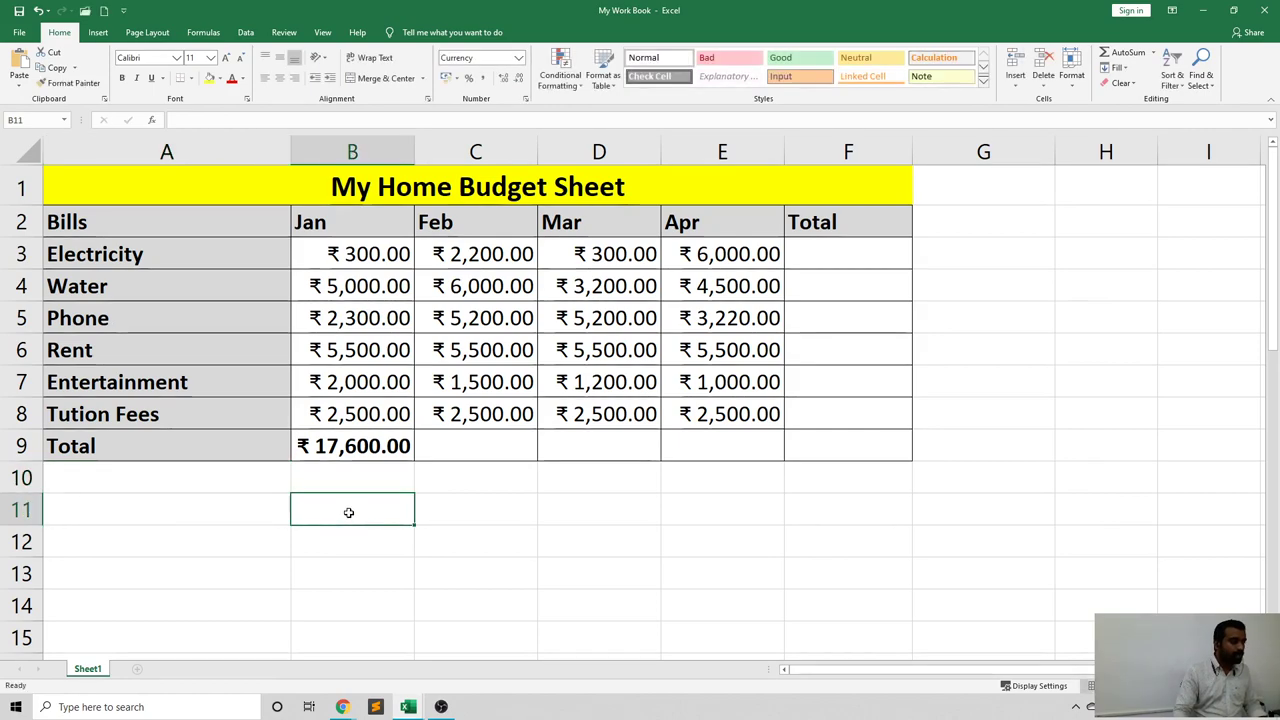
{"action": "key", "text": "alt+Tab"}
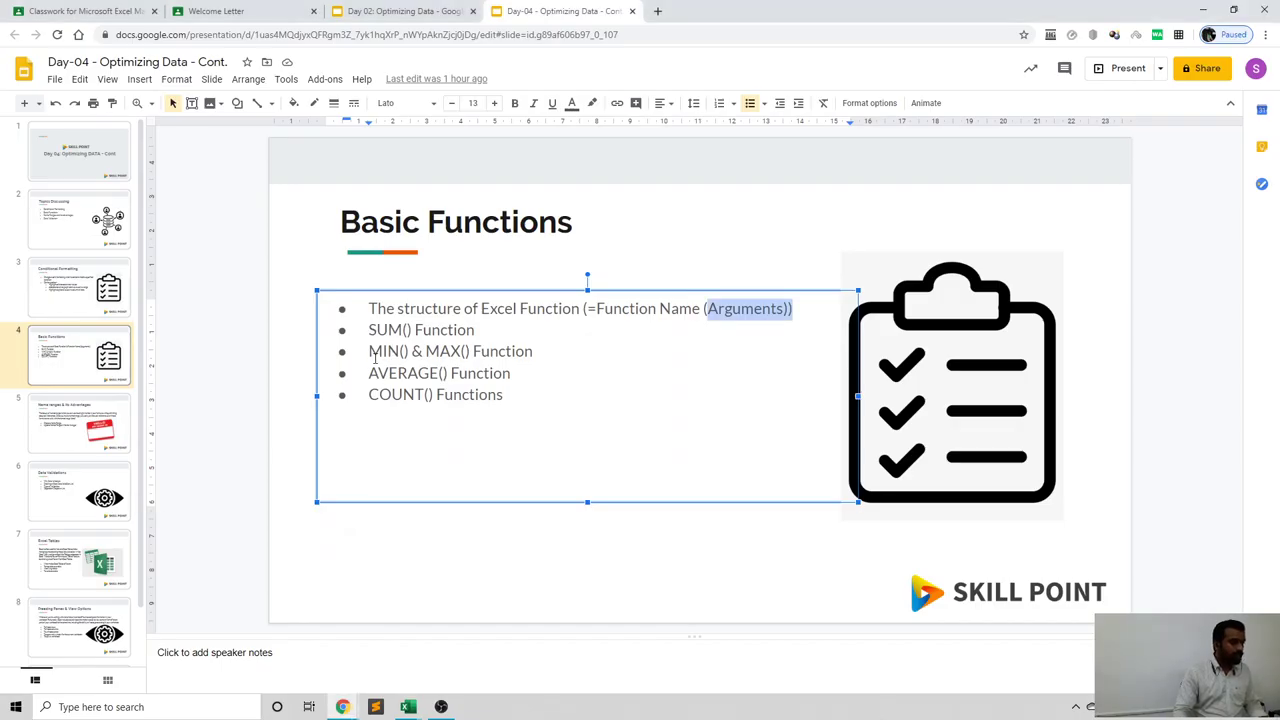
Clear the Arguments highlight on the slide and return to the My Work Book workbook.
{"action": "left_click", "coordinate": [372, 356]}
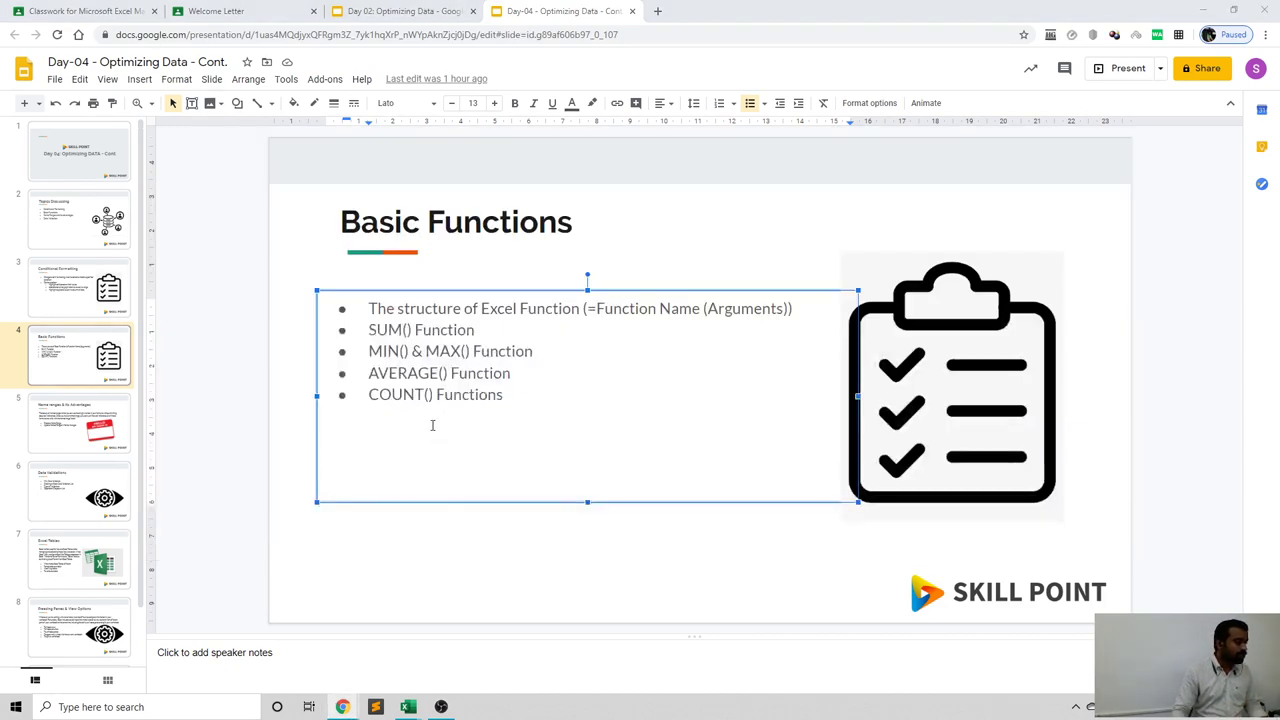
{"action": "key", "text": "alt+Tab"}
{"action": "key", "text": "alt+Tab"}
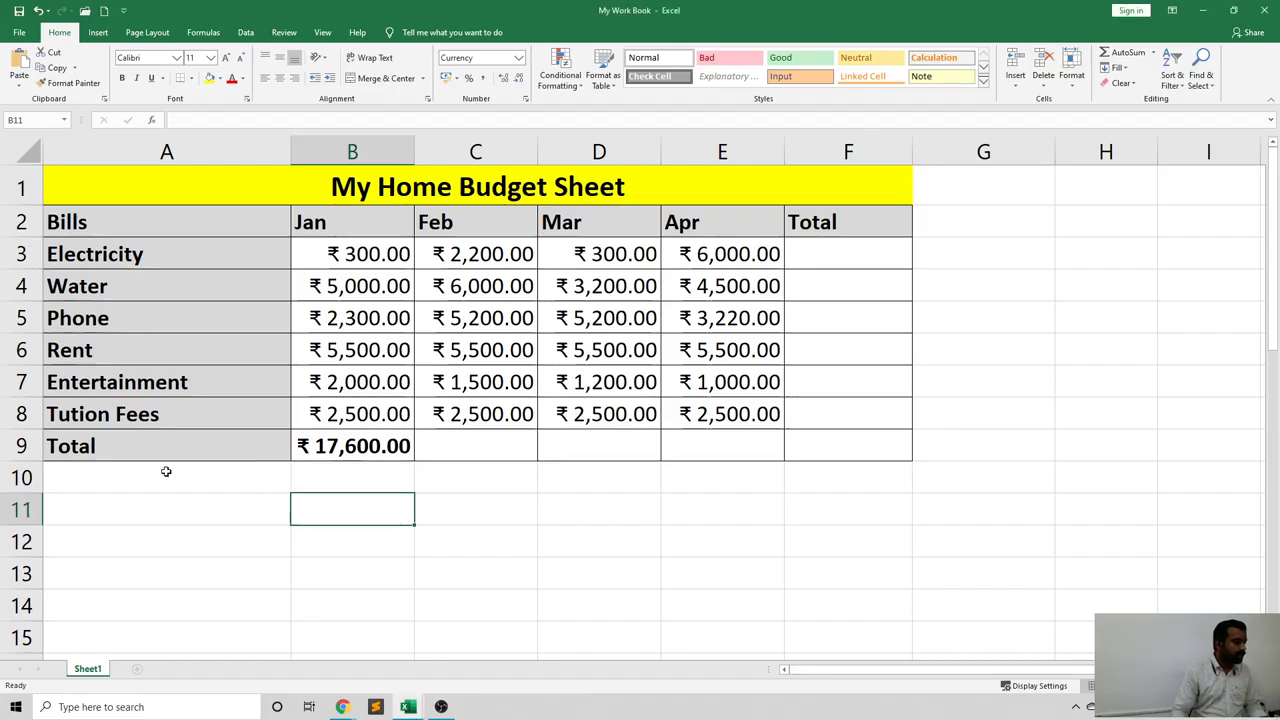
{"action": "left_click", "coordinate": [158, 469]}
Enter the row labels Minimum, Maximum and Average in A10:A12.
{"action": "type", "text": "Mi"}
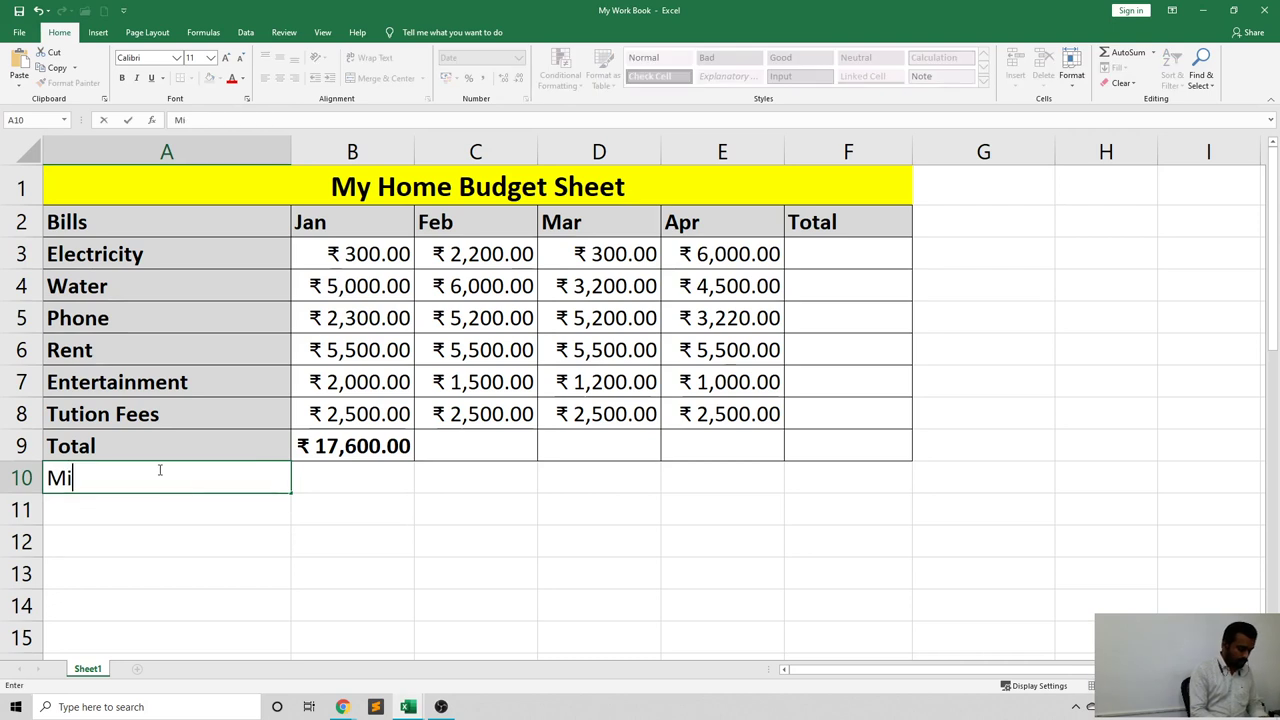
{"action": "type", "text": "nimum"}
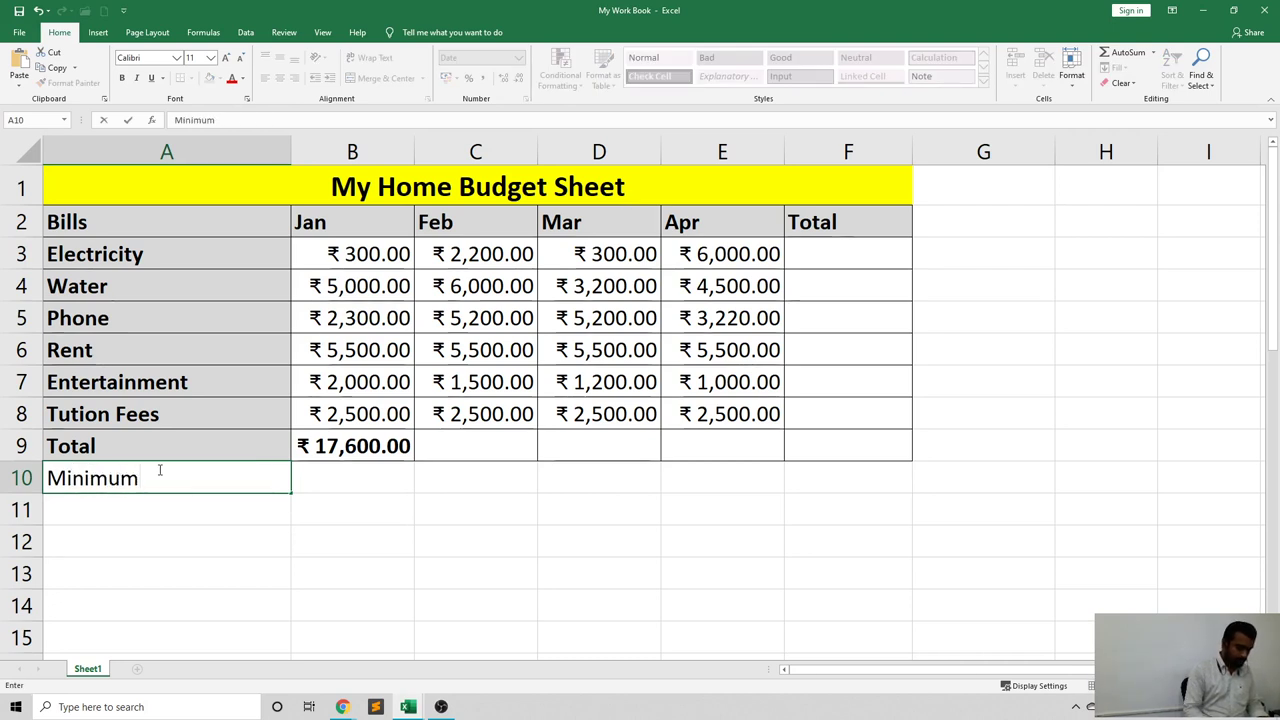
{"action": "key", "text": "Return"}
{"action": "type", "text": "Max"}
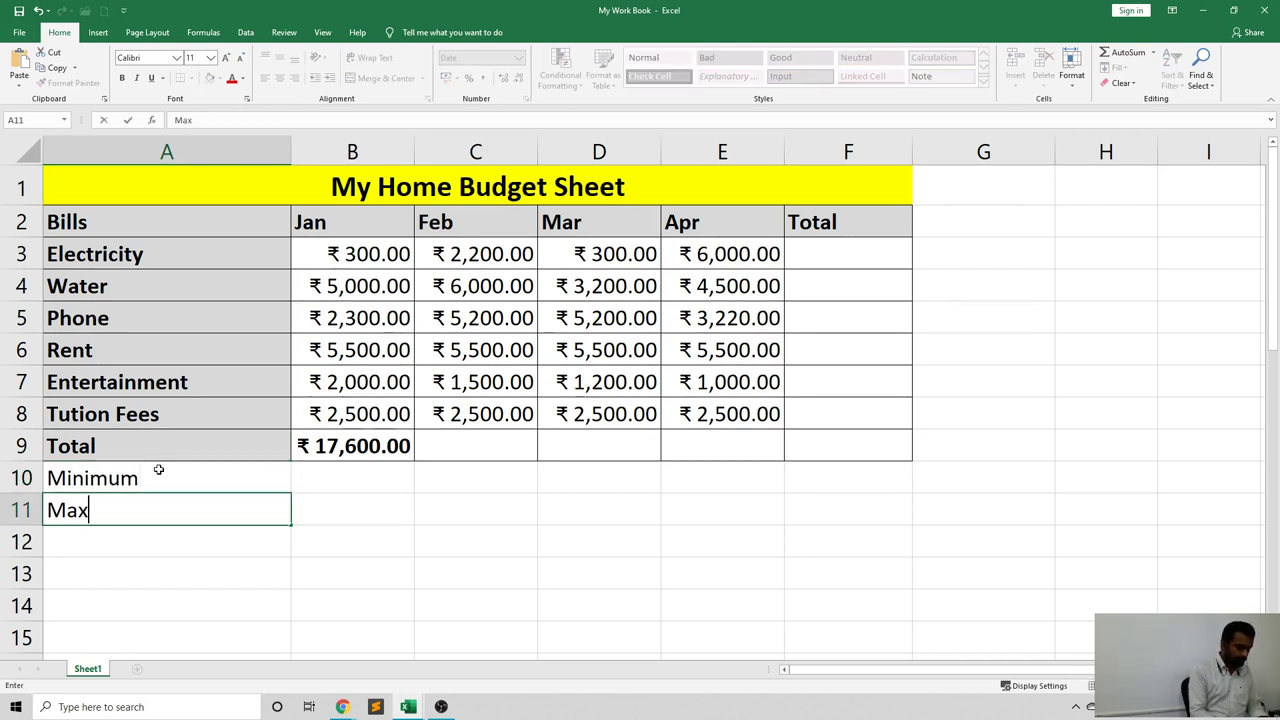
{"action": "type", "text": "imum"}
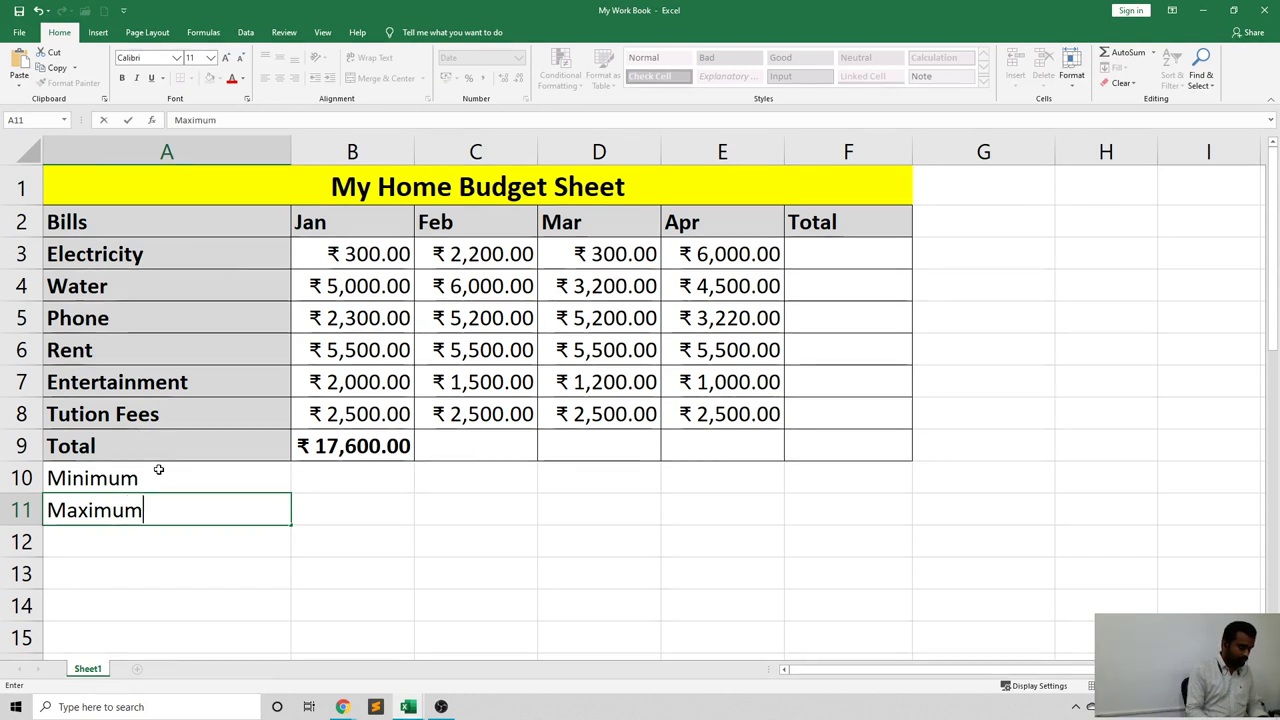
{"action": "key", "text": "Return"}
{"action": "type", "text": "Avera"}
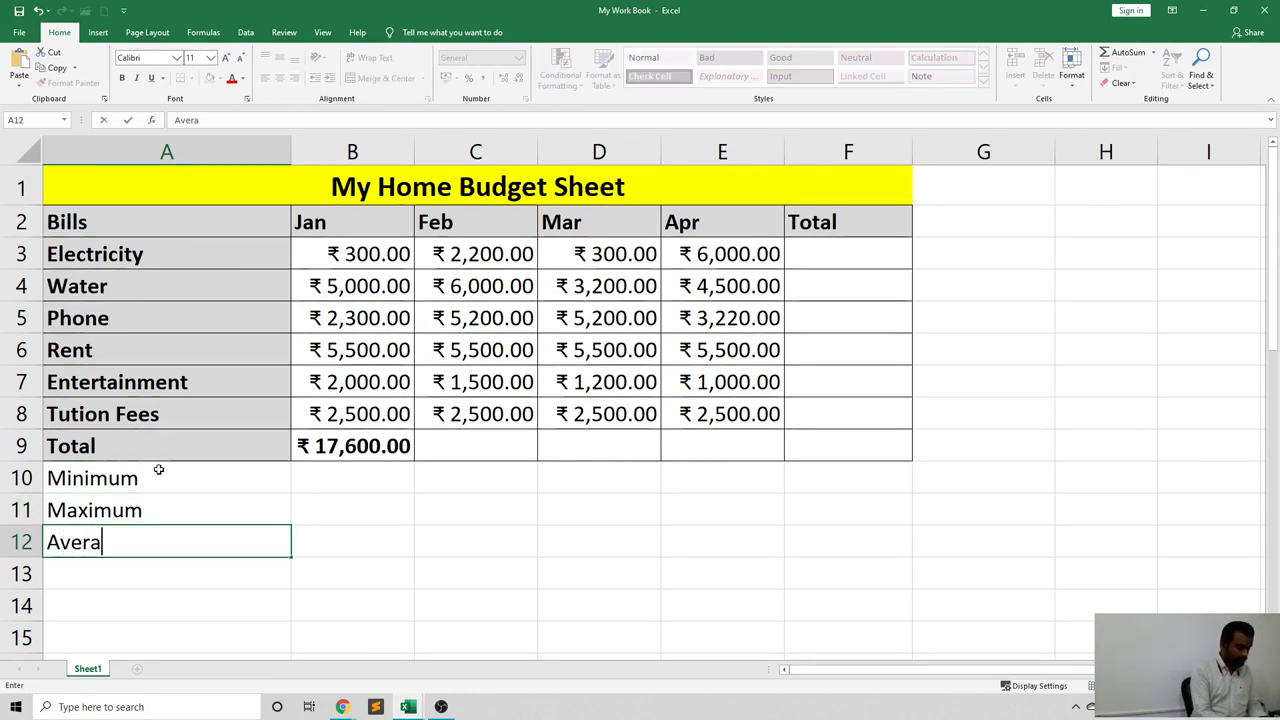
{"action": "type", "text": "ge"}
{"action": "key", "text": "Tab"}
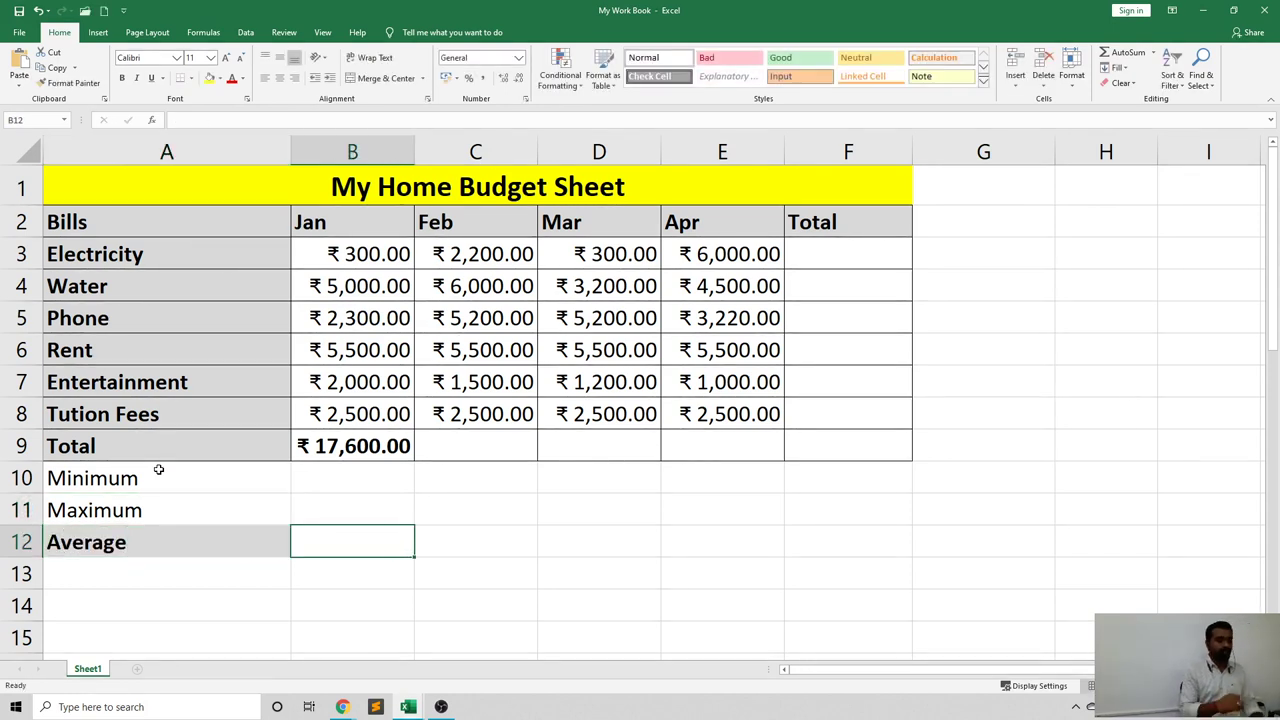
Format Minimum and Maximum like the Total label, then delete B9's January total.
{"action": "left_click", "coordinate": [158, 454]}
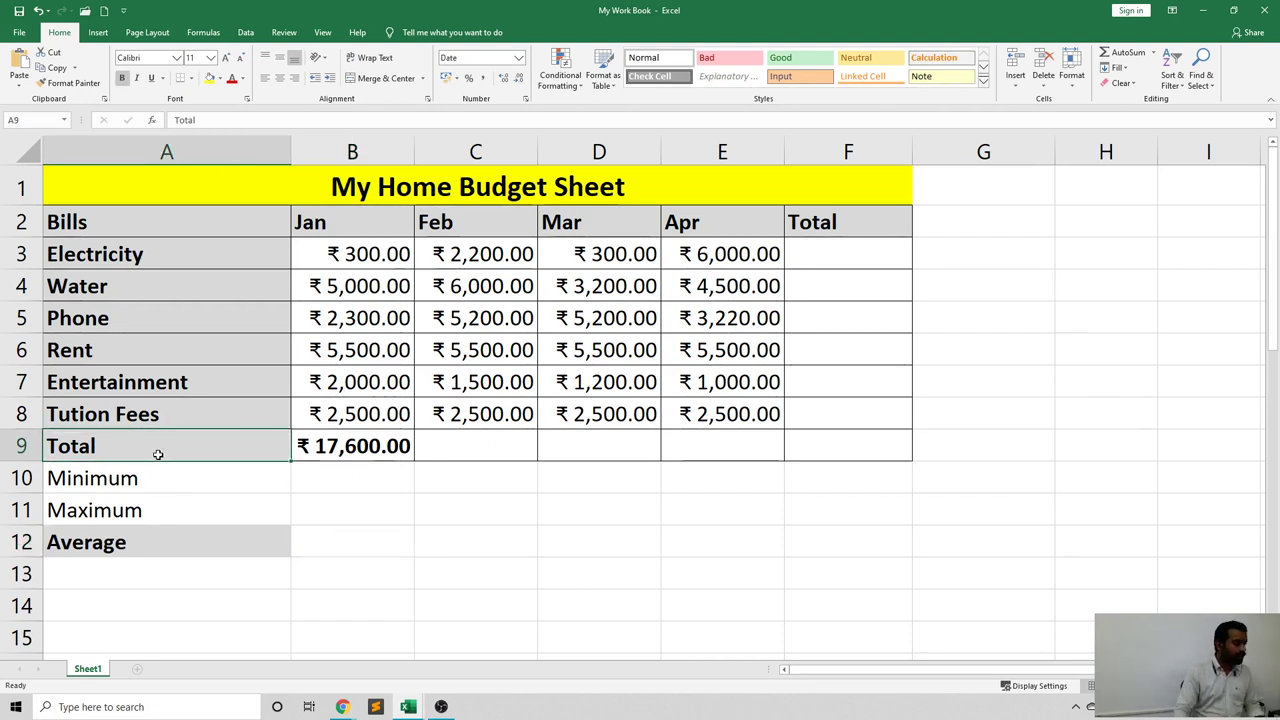
{"action": "left_click", "coordinate": [74, 83]}
{"action": "left_click_drag", "start_coordinate": [198, 470], "coordinate": [200, 500]}
{"action": "left_click", "coordinate": [391, 543]}
{"action": "left_click", "coordinate": [420, 509]}
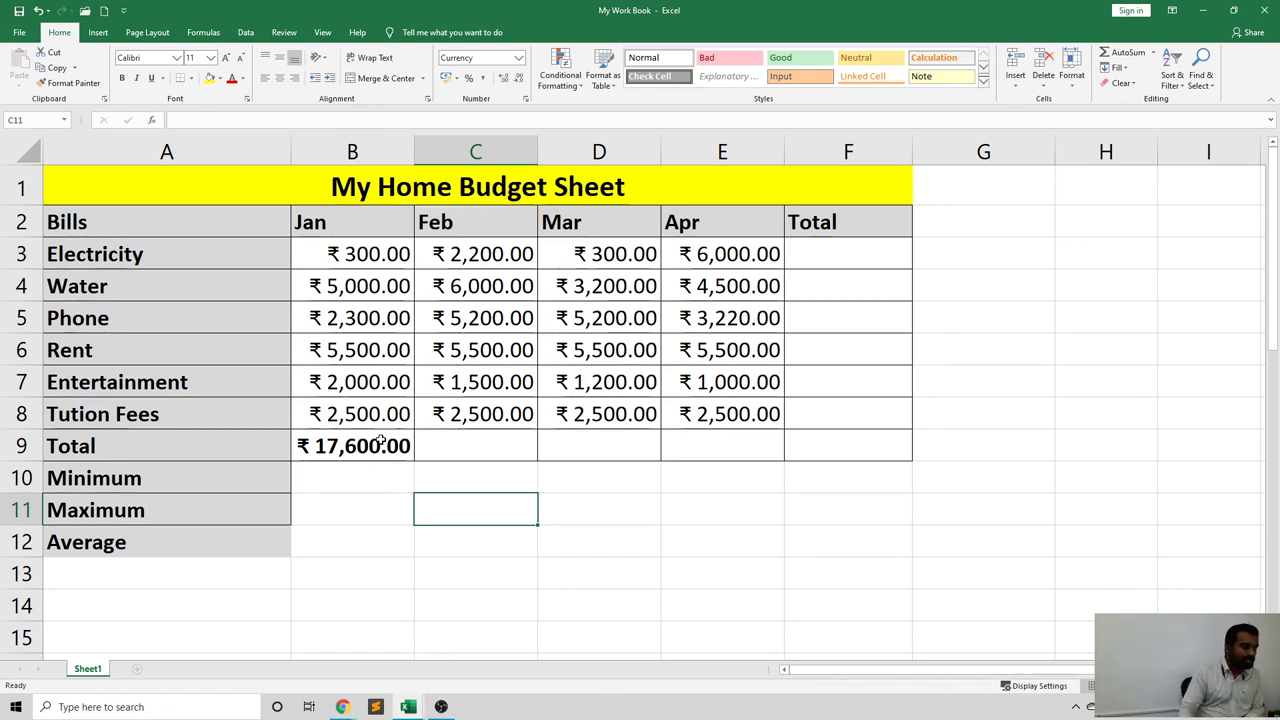
{"action": "left_click", "coordinate": [380, 441]}
{"action": "key", "text": "Delete"}
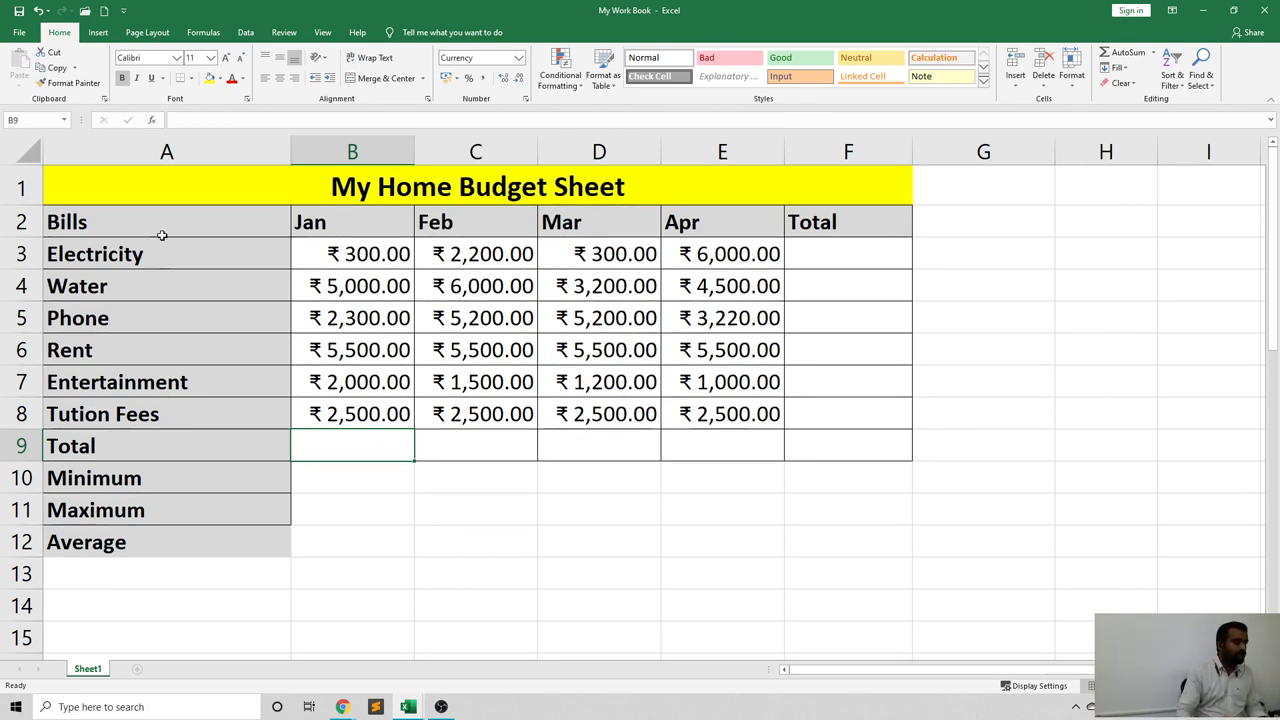
Insert =SUM(B3:B8) in B9 through the function picker, restoring ₹17,600.00.
{"action": "left_click", "coordinate": [151, 120]}
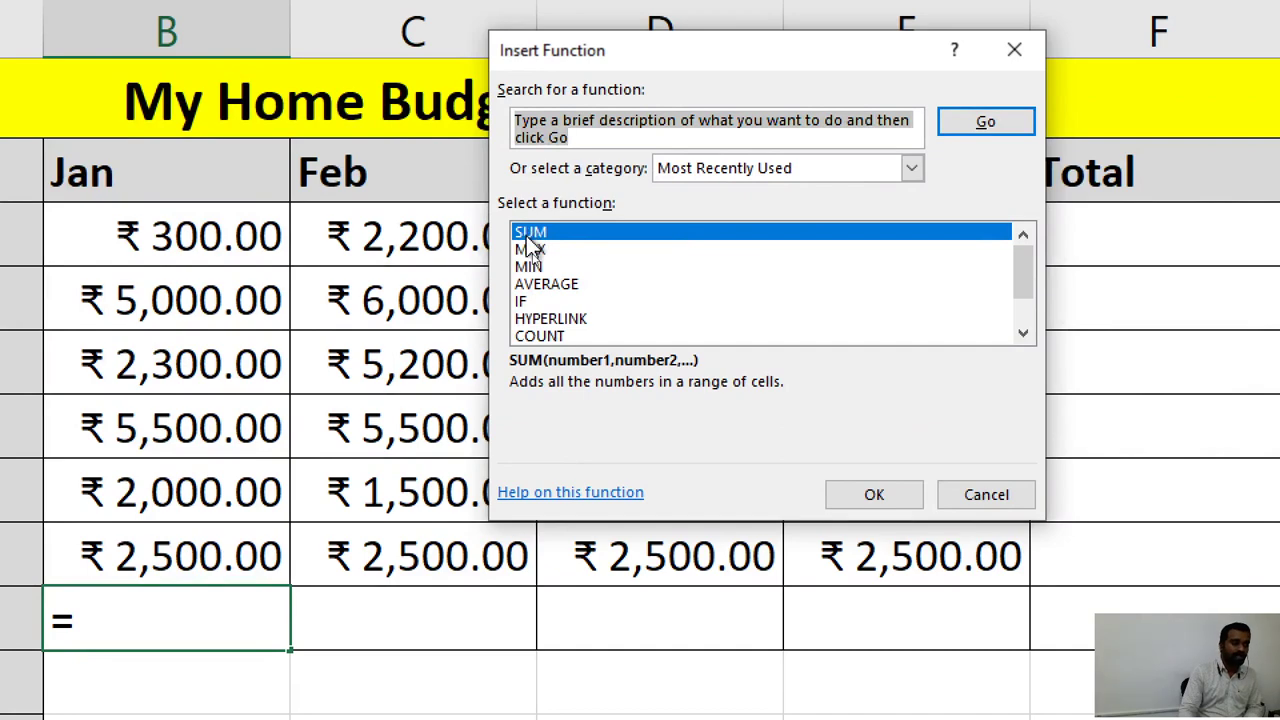
{"action": "left_click", "coordinate": [531, 236]}
{"action": "left_click", "coordinate": [832, 495]}
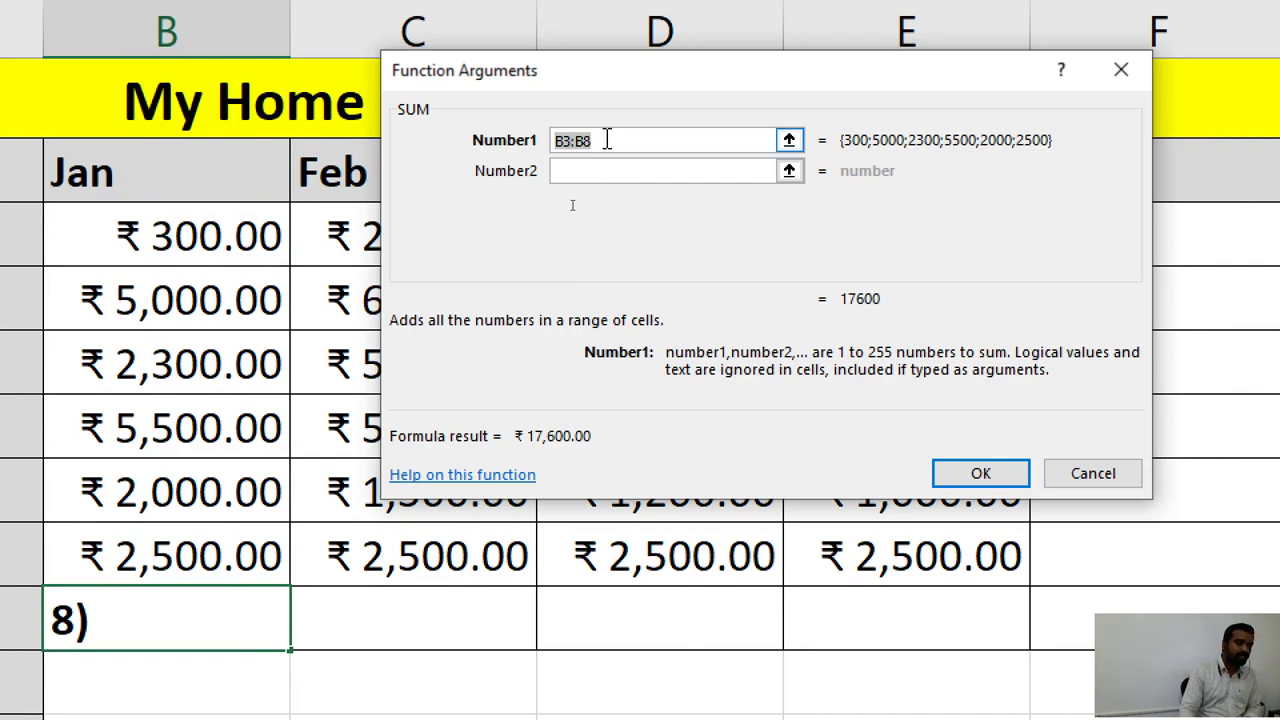
{"action": "left_click_drag", "start_coordinate": [177, 240], "coordinate": [182, 548]}
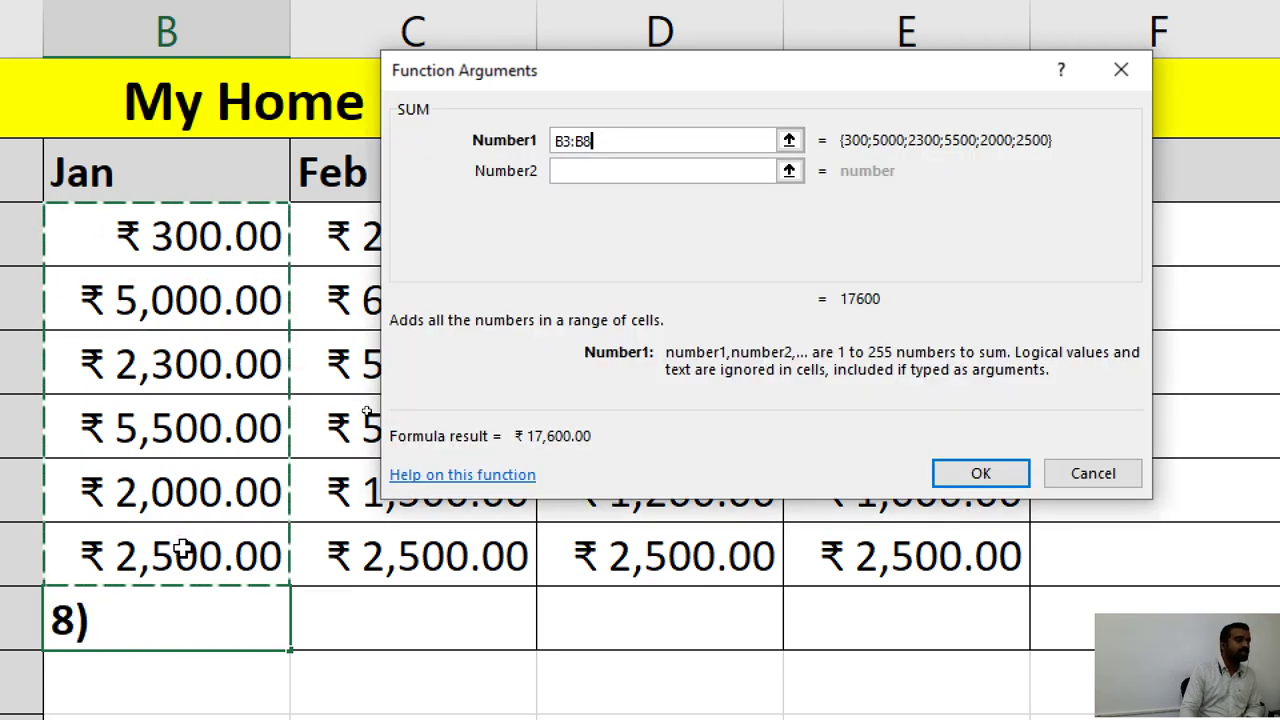
{"action": "left_click", "coordinate": [997, 478]}
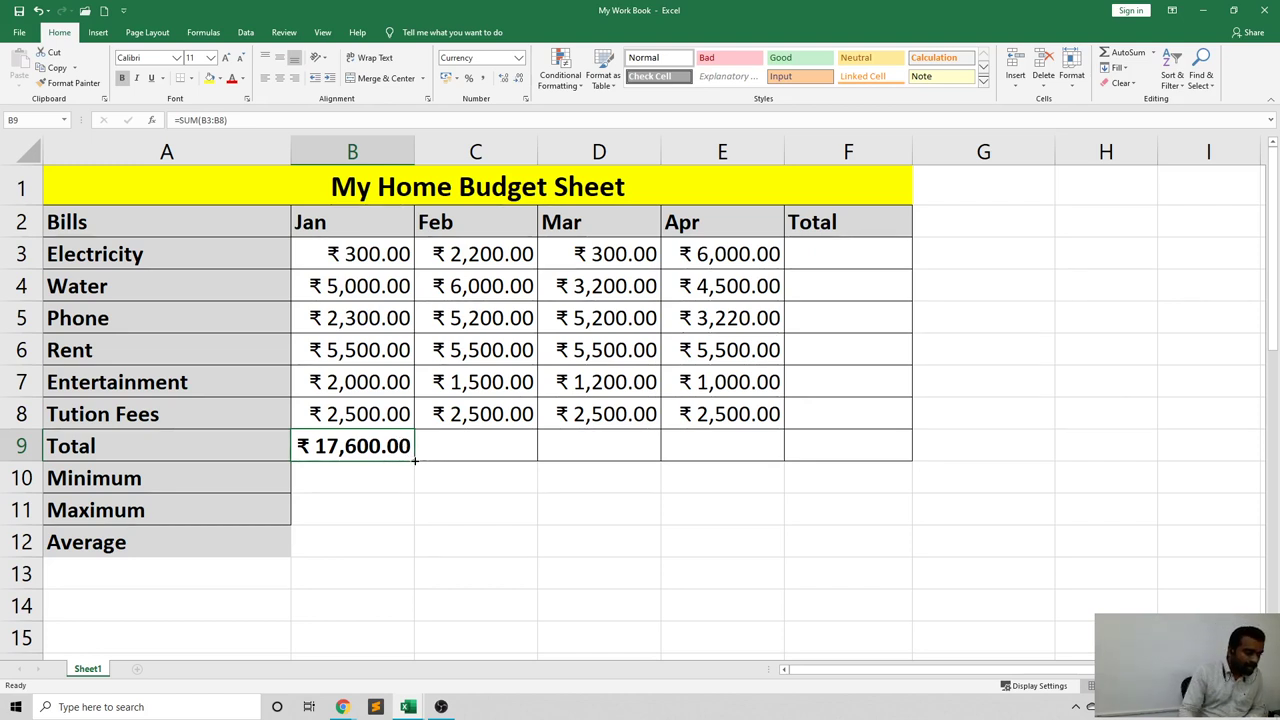
Fill the total formula through E9 and change Mar Entertainment (D7) to 1500.
{"action": "left_click_drag", "start_coordinate": [414, 460], "coordinate": [510, 459]}
{"action": "left_click_drag", "start_coordinate": [589, 456], "coordinate": [740, 446]}
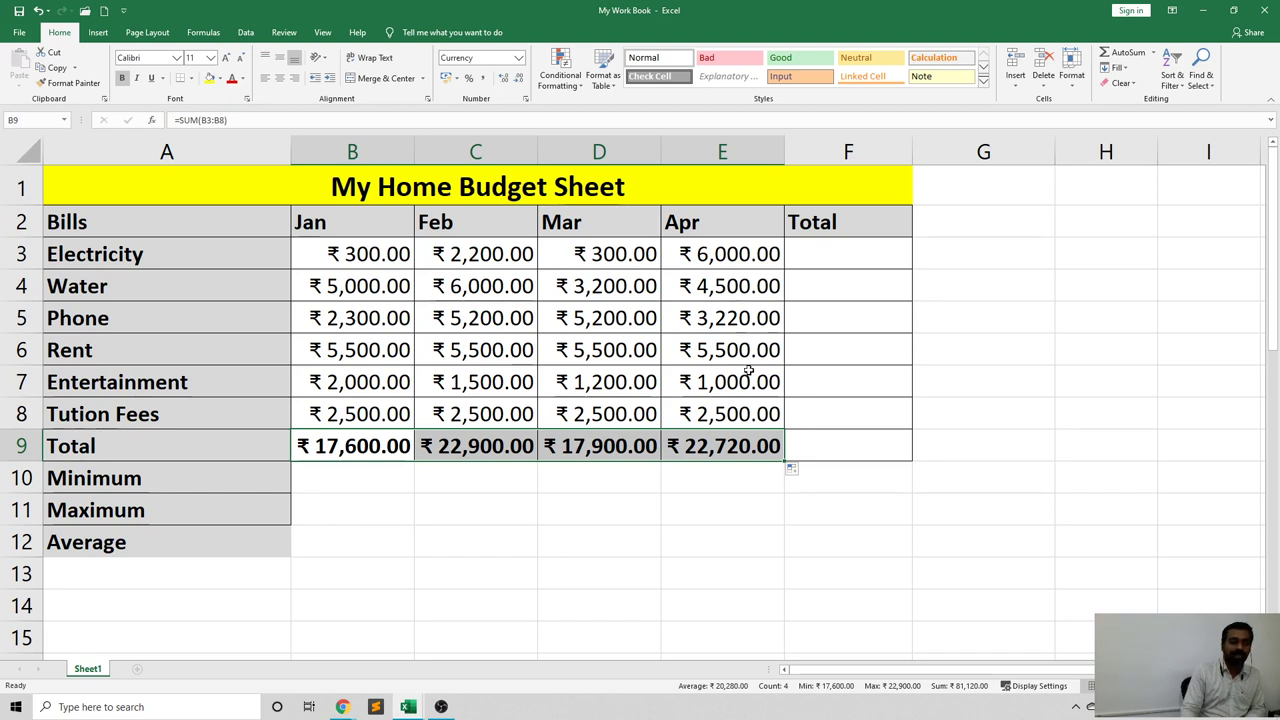
{"action": "left_click", "coordinate": [668, 478]}
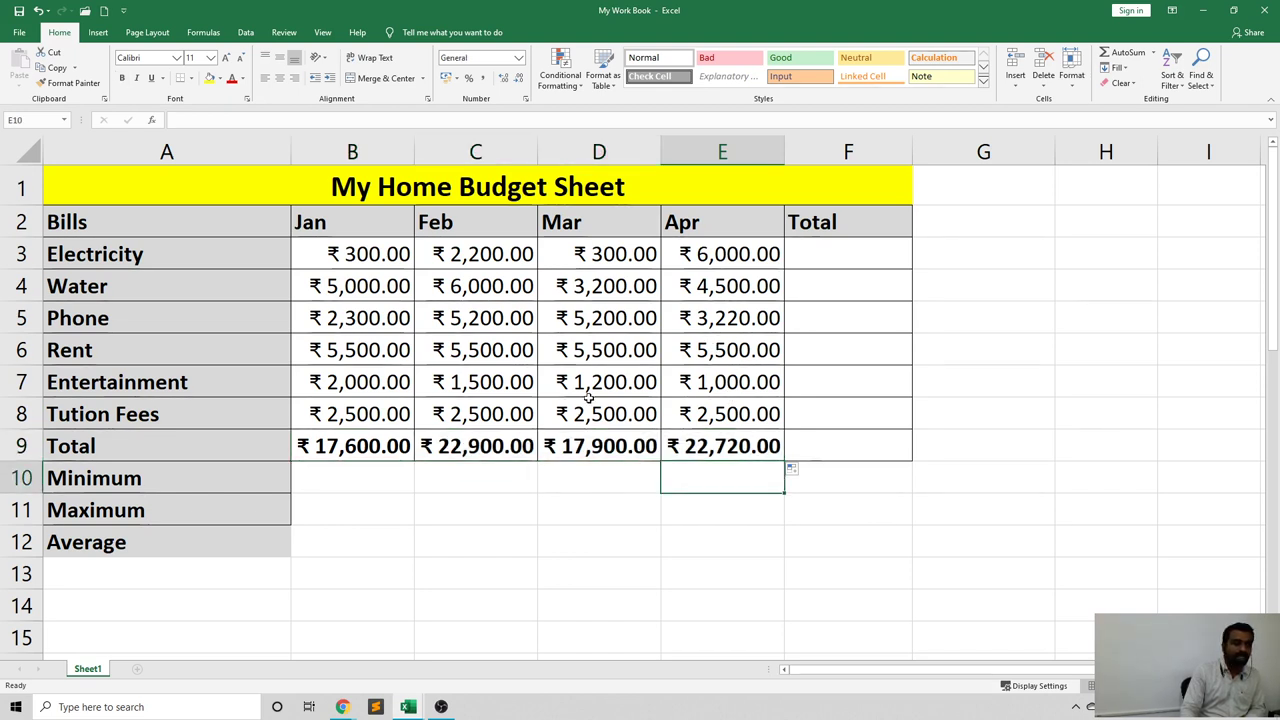
{"action": "left_click", "coordinate": [652, 382]}
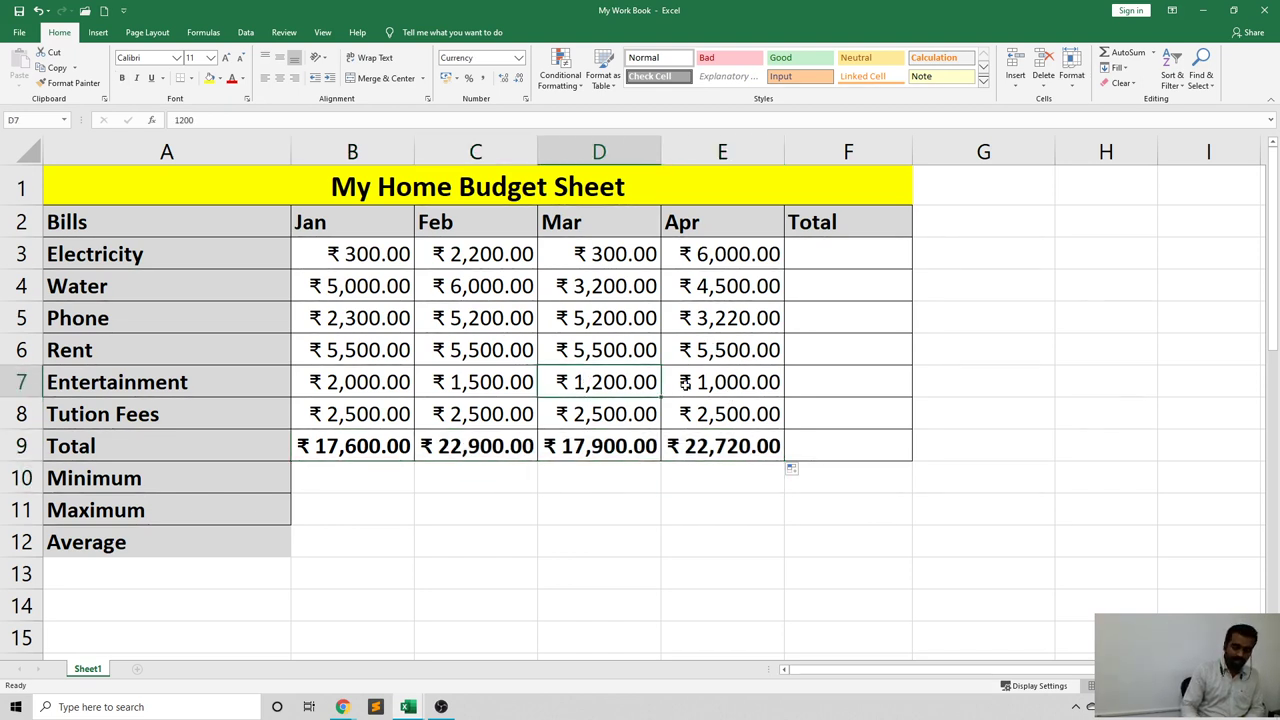
{"action": "type", "text": "1500"}
{"action": "key", "text": "Return"}
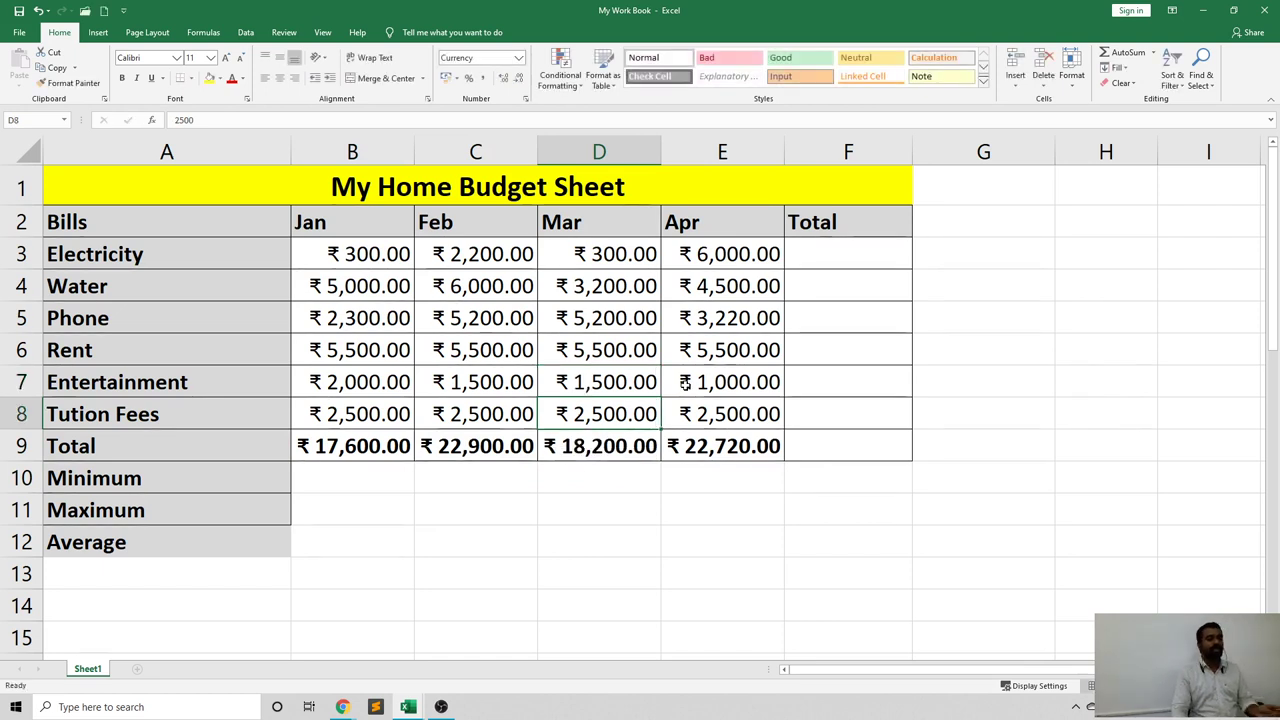
Check the Jan–Apr total formulas, with Mar now at ₹18,200.00.
{"action": "left_click", "coordinate": [375, 436]}
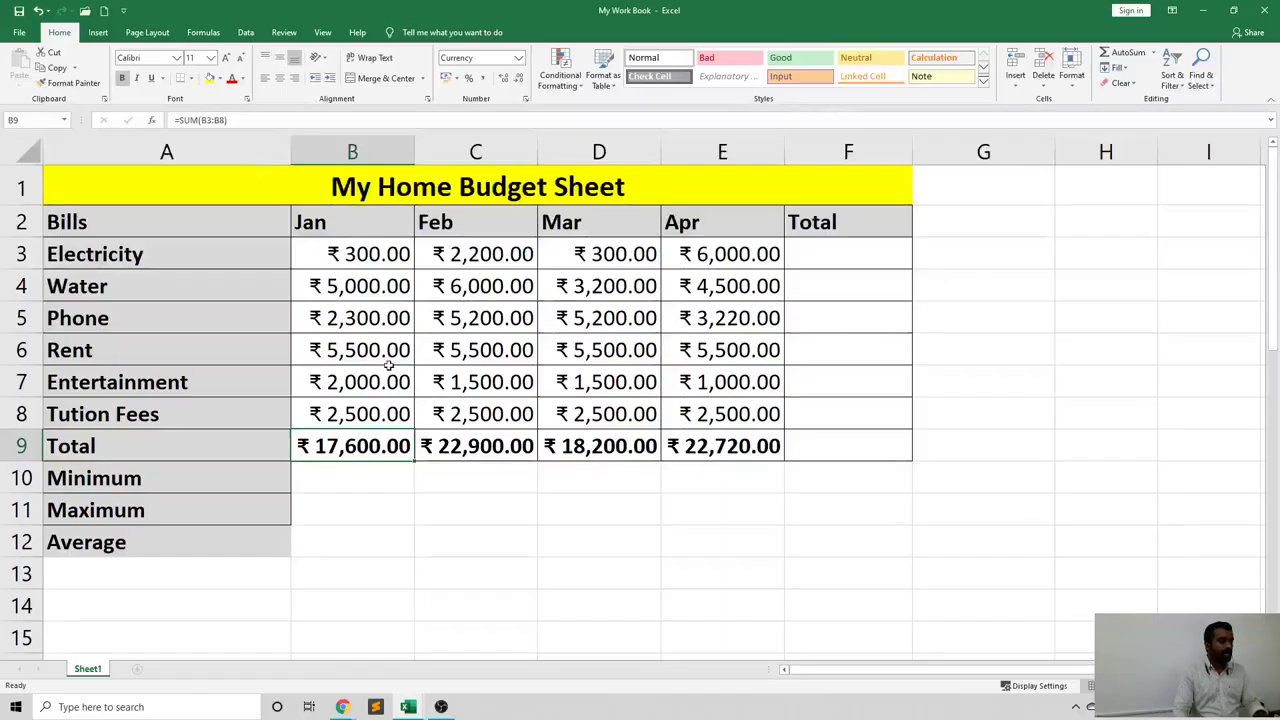
{"action": "left_click", "coordinate": [462, 440]}
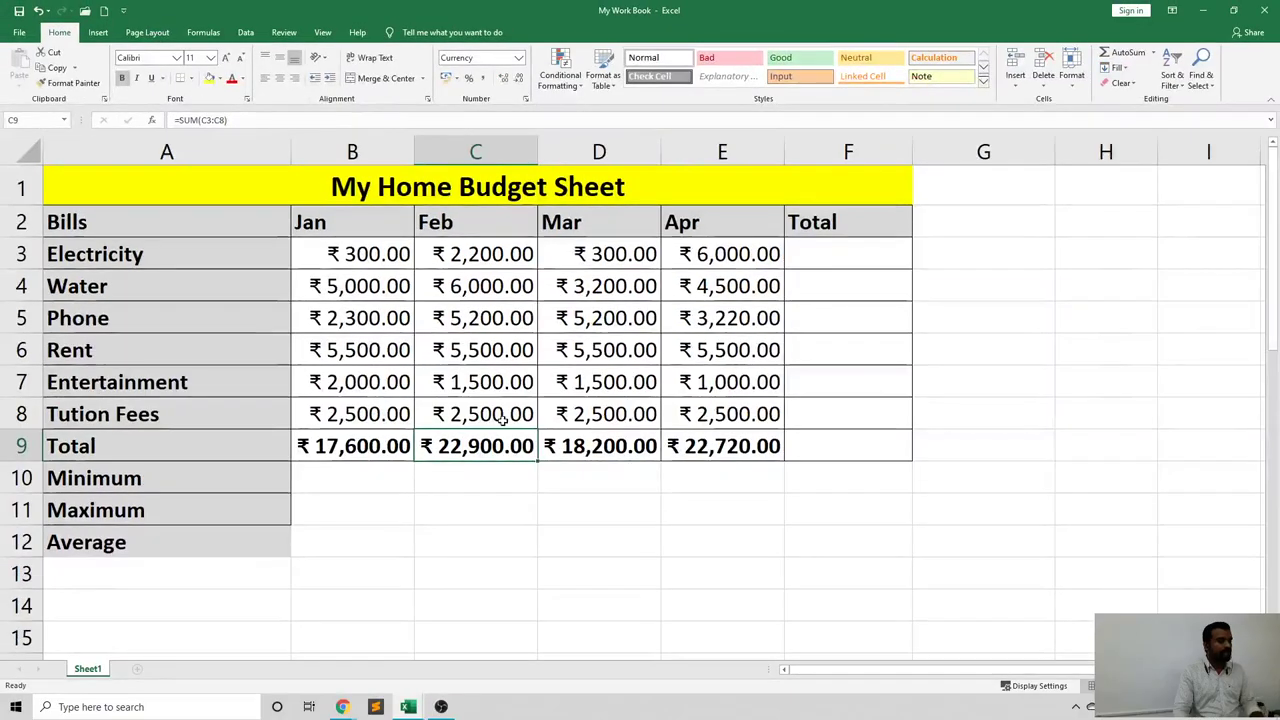
{"action": "left_click", "coordinate": [565, 440]}
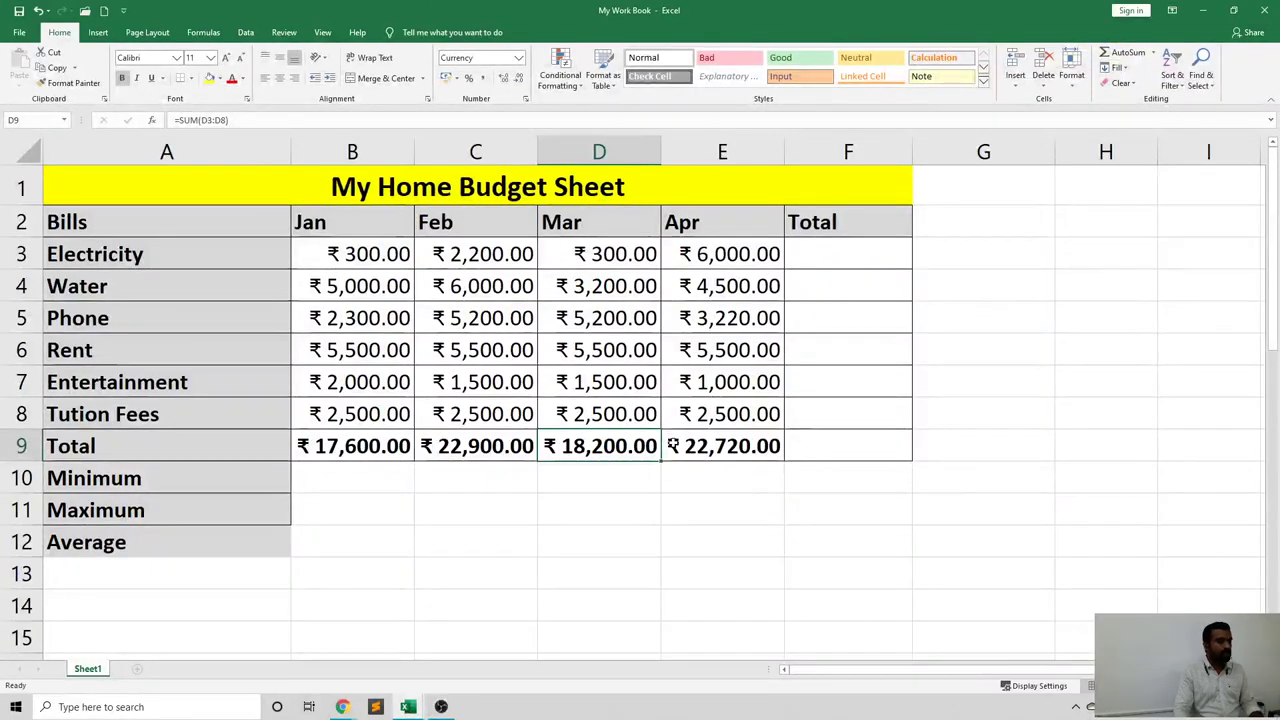
{"action": "key", "text": "Right"}
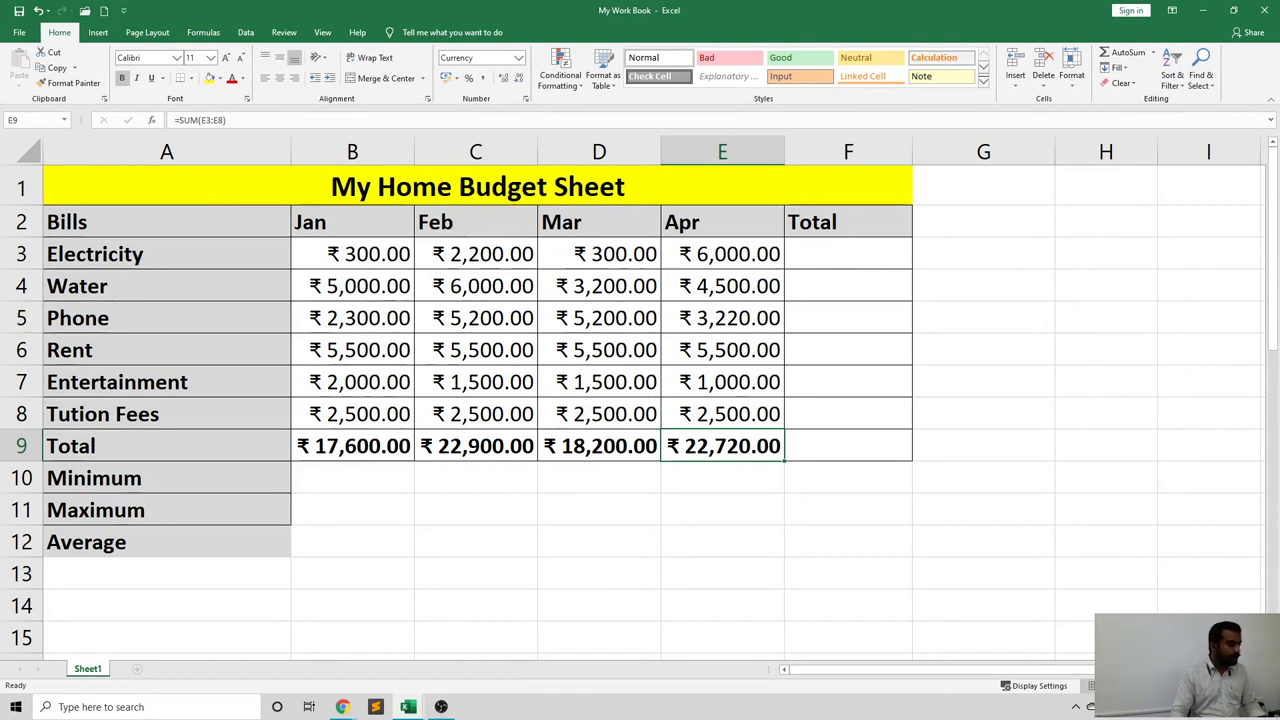
Select cell B10 for the January minimum.
{"action": "left_click", "coordinate": [305, 473]}
{"action": "left_click", "coordinate": [309, 533]}
{"action": "left_click_drag", "start_coordinate": [318, 505], "coordinate": [326, 477]}
{"action": "left_click", "coordinate": [326, 479]}
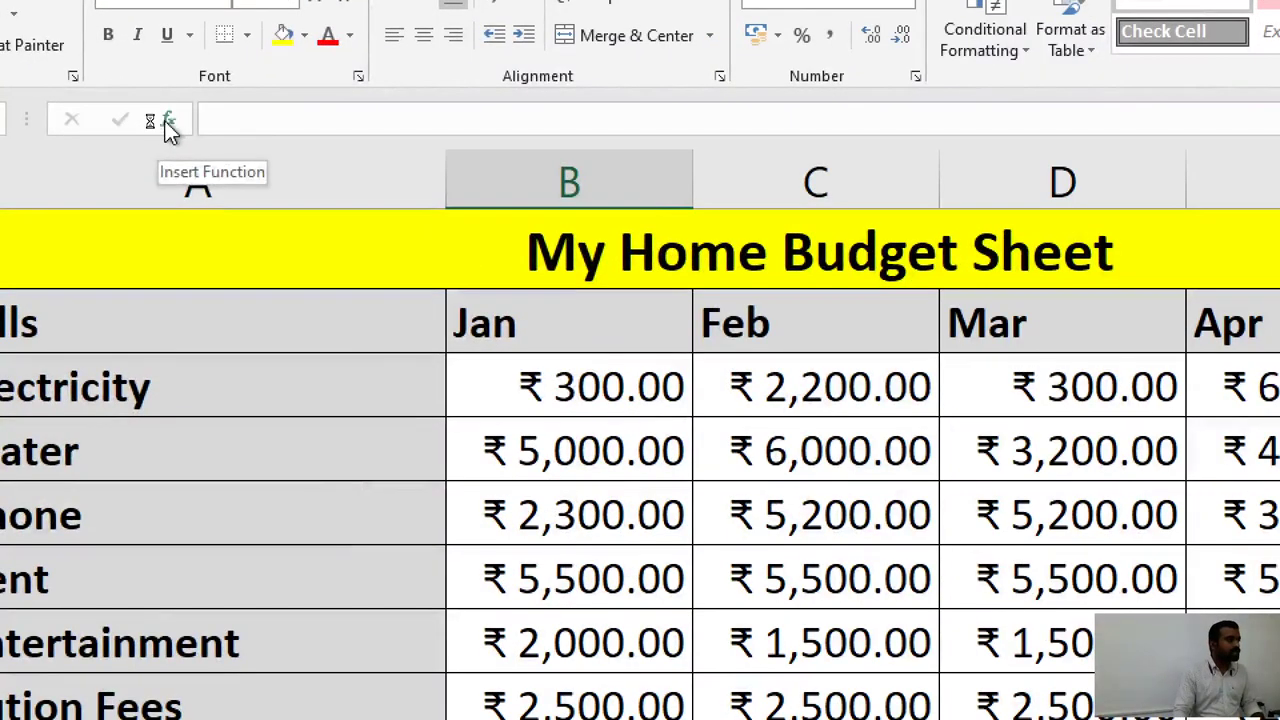
Search the function list for 'minimum' and insert the MIN function.
{"action": "left_click", "coordinate": [151, 123]}
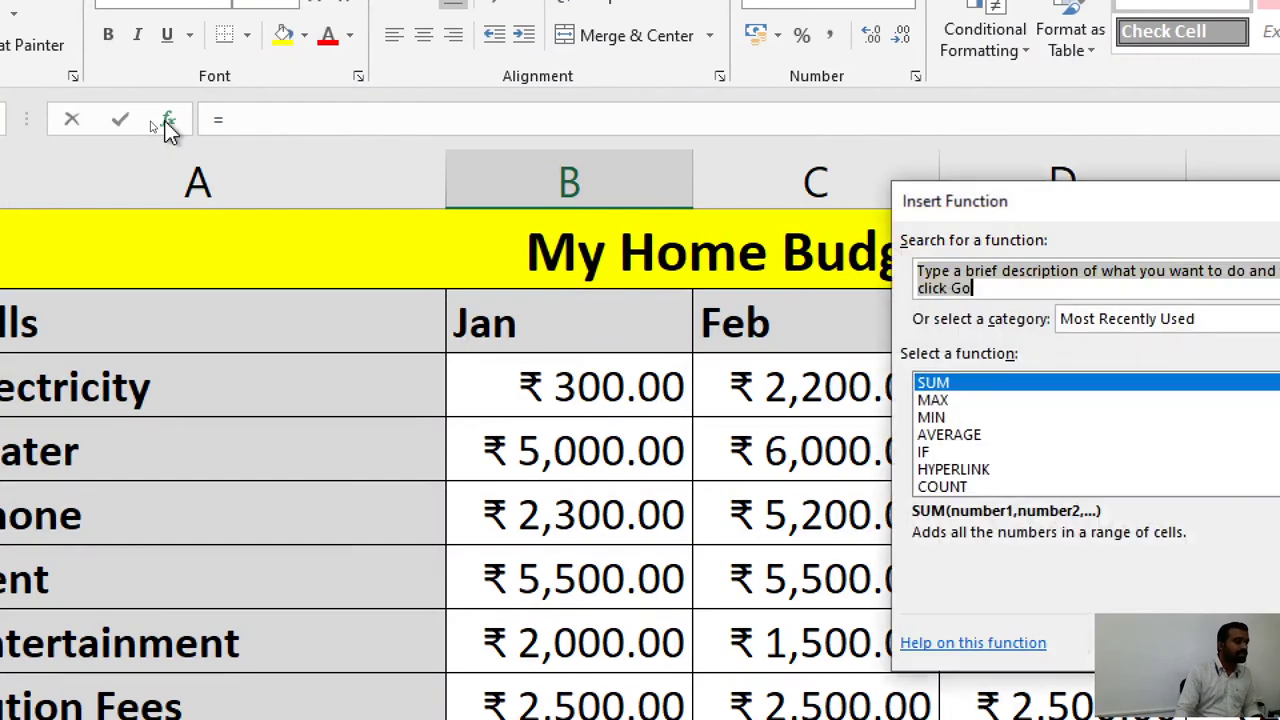
{"action": "left_click_drag", "start_coordinate": [1045, 222], "coordinate": [635, 207]}
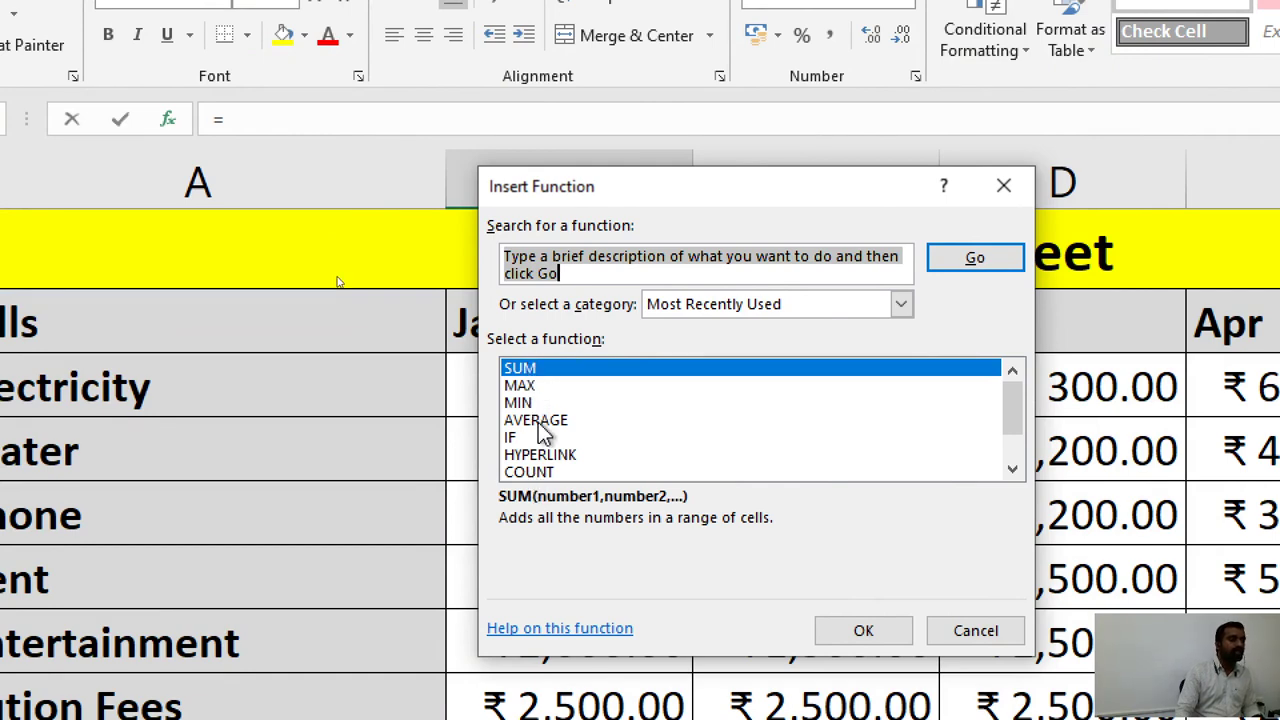
{"action": "left_click", "coordinate": [575, 278]}
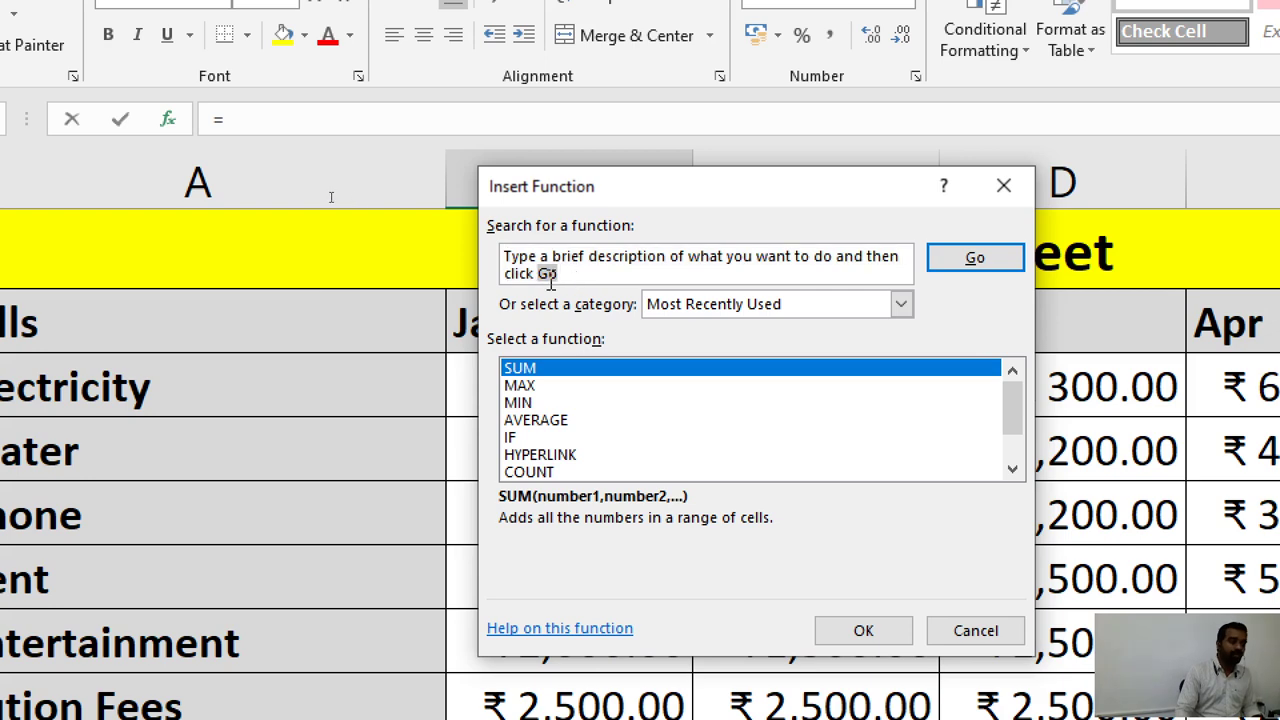
{"action": "left_click_drag", "start_coordinate": [549, 283], "coordinate": [486, 251]}
{"action": "type", "text": "minimum"}
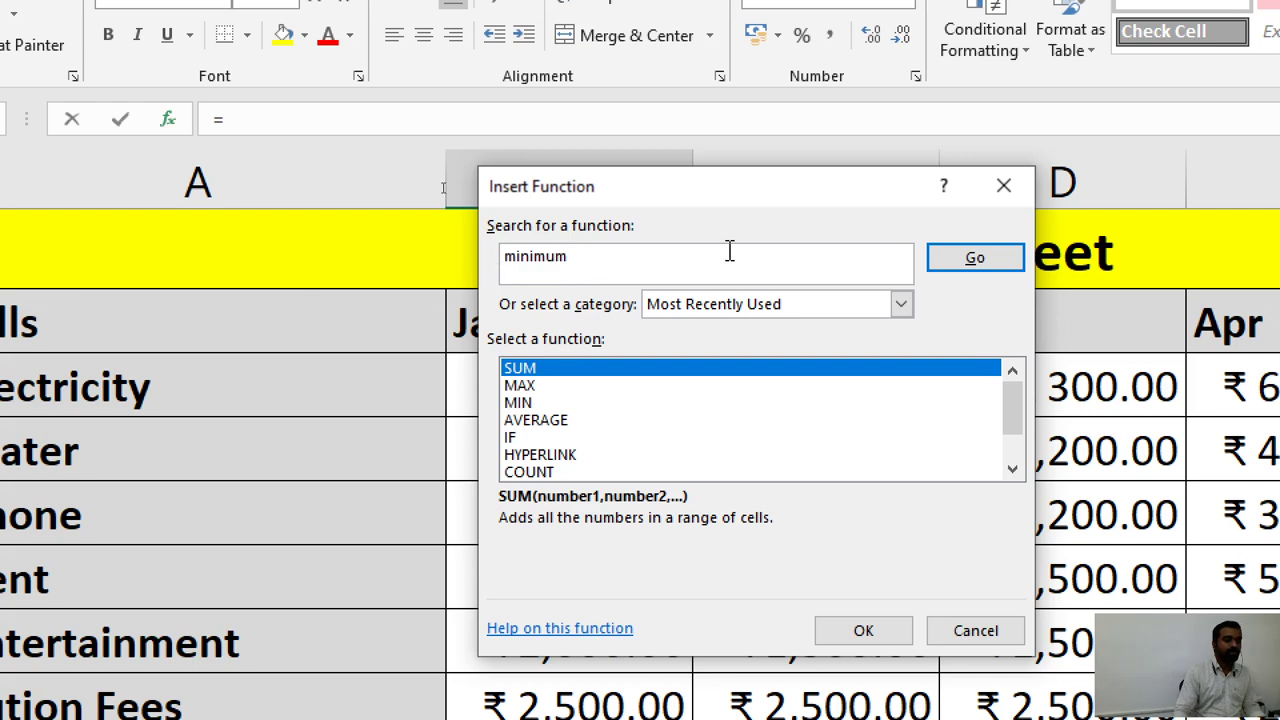
{"action": "left_click", "coordinate": [950, 262]}
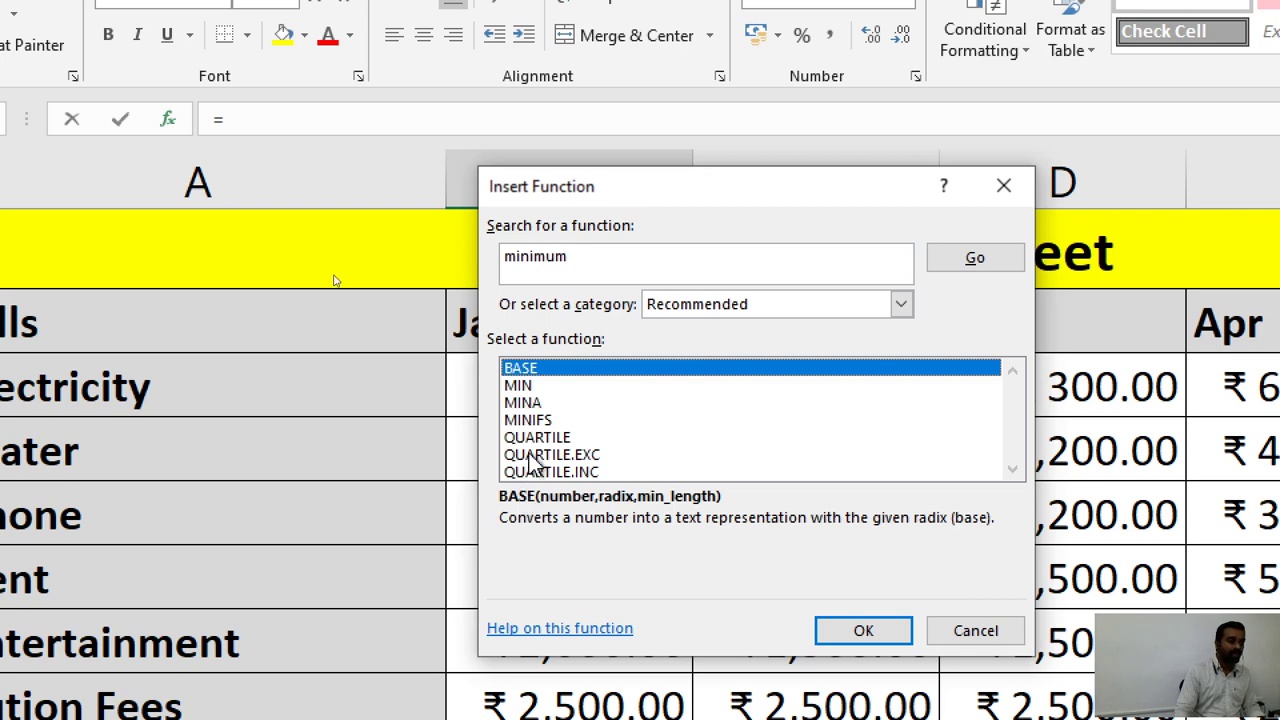
{"action": "left_click", "coordinate": [518, 385]}
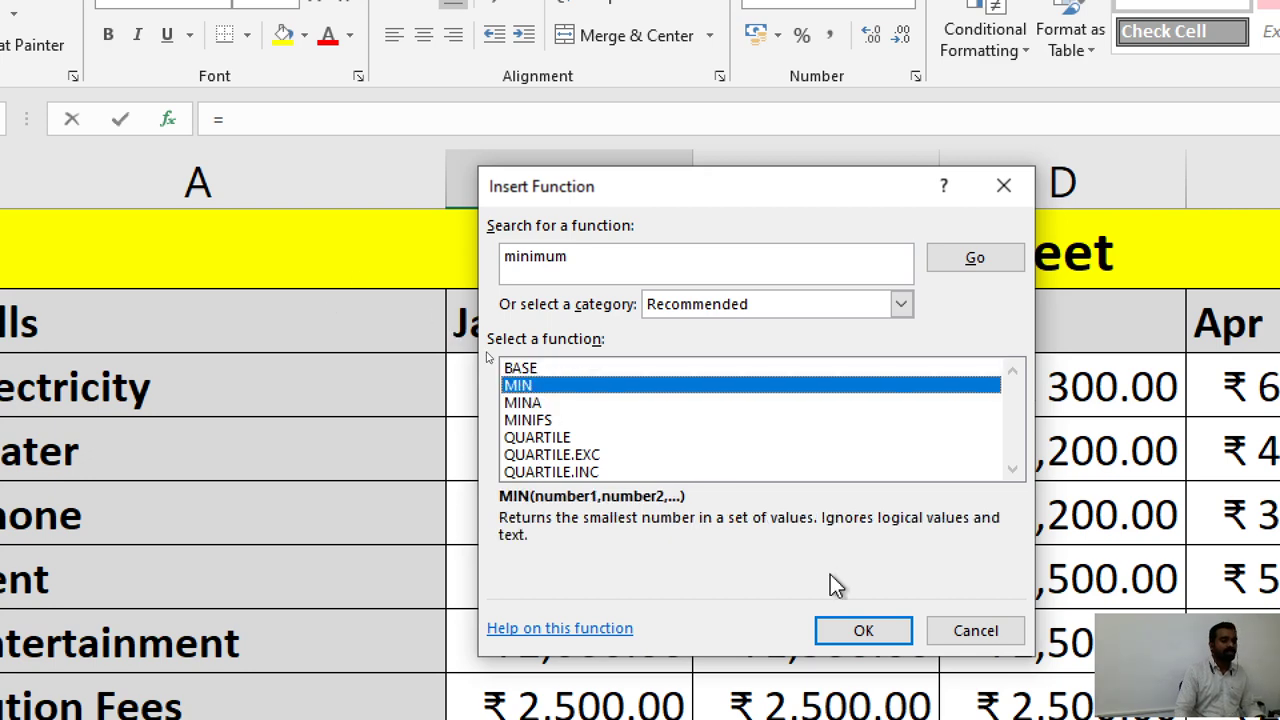
{"action": "left_click", "coordinate": [862, 630]}
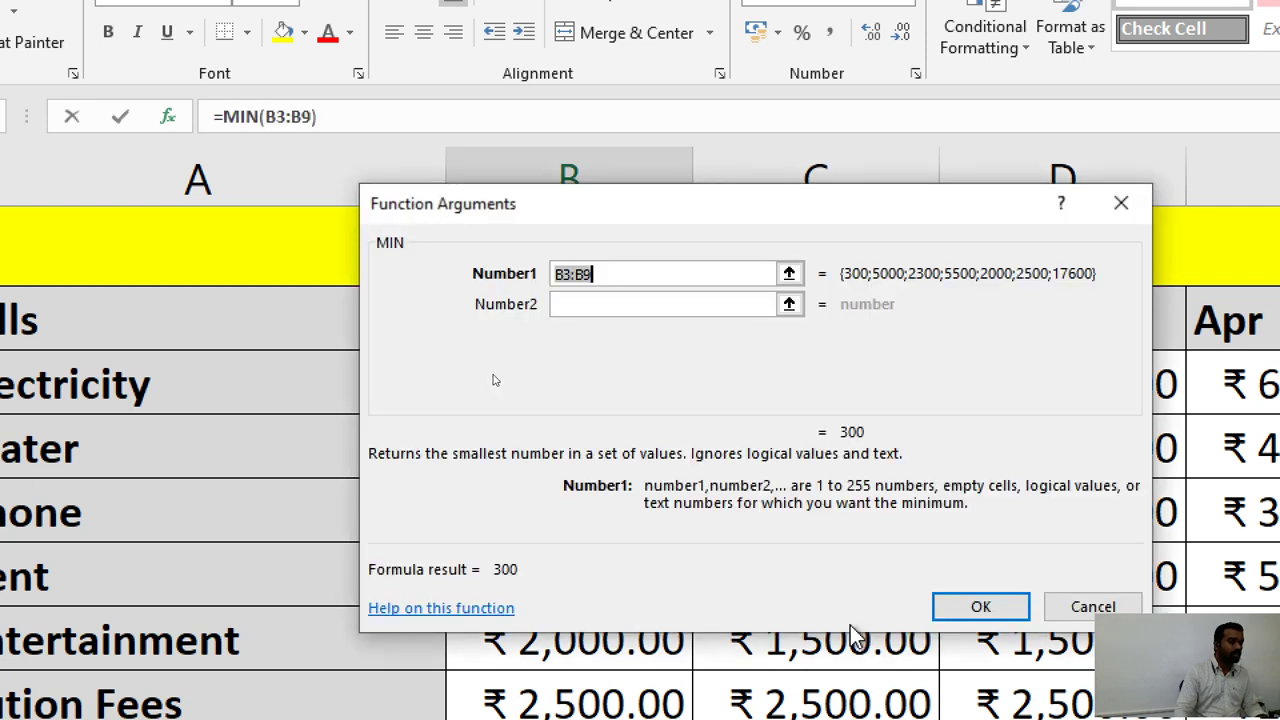
Enter =MIN(B3:B8) in B10 and verify it against January's bills.
{"action": "left_click_drag", "start_coordinate": [655, 203], "coordinate": [991, 178]}
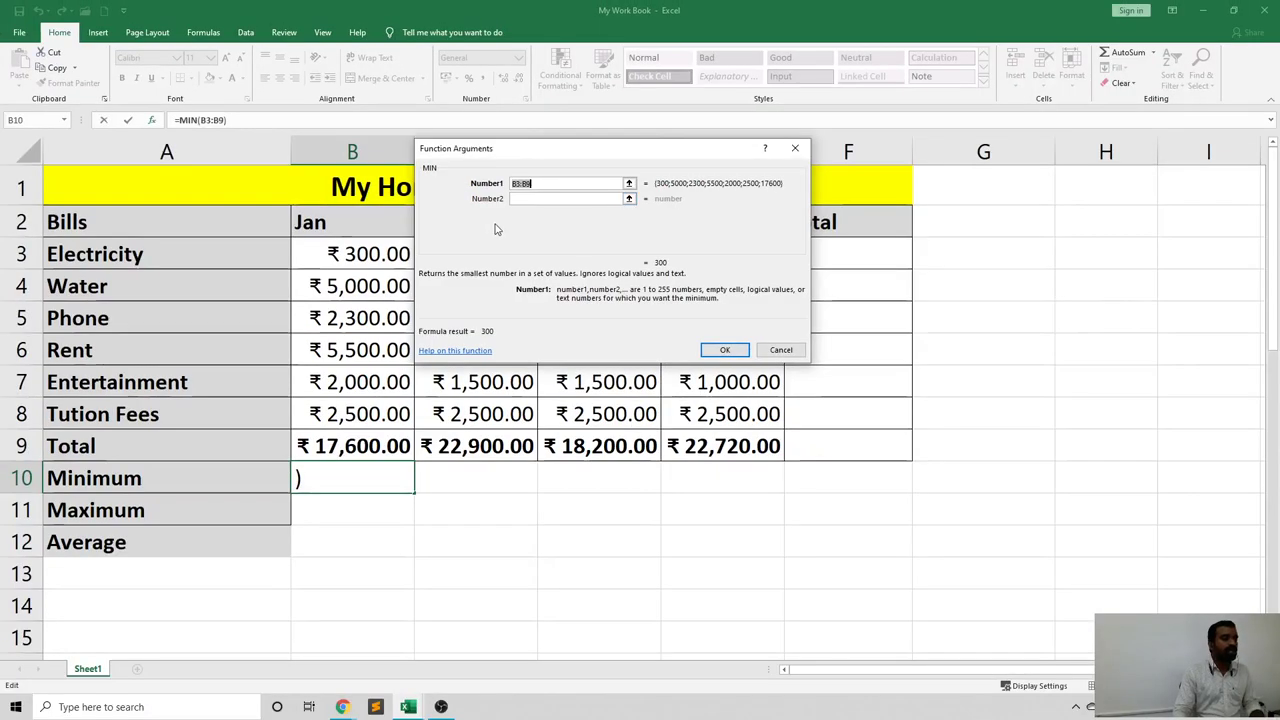
{"action": "left_click_drag", "start_coordinate": [372, 254], "coordinate": [330, 413]}
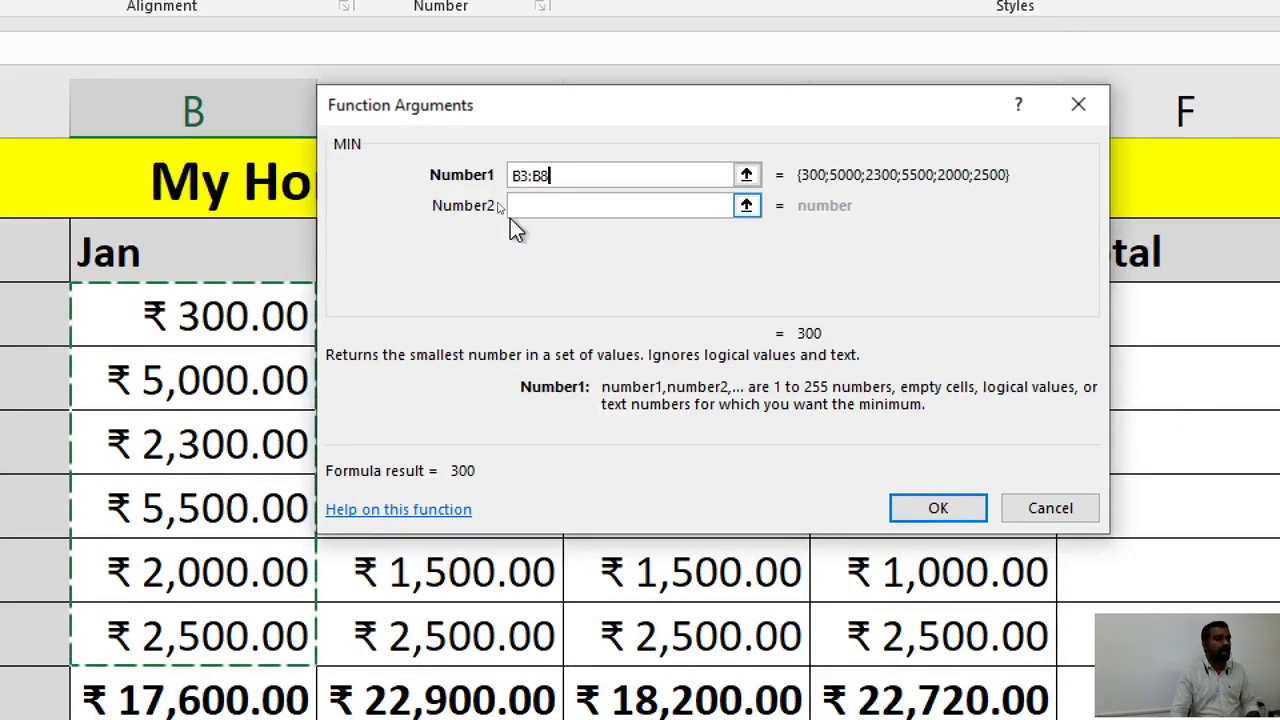
{"action": "left_click", "coordinate": [950, 515]}
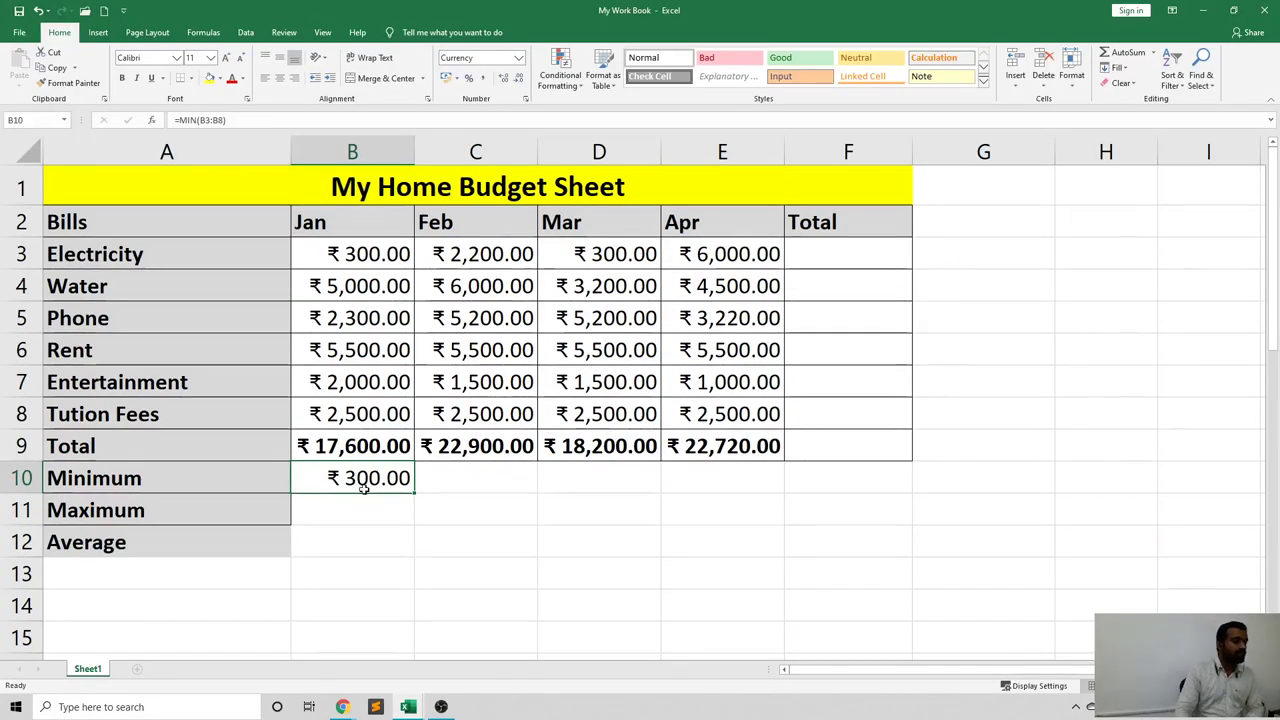
{"action": "left_click_drag", "start_coordinate": [357, 257], "coordinate": [374, 397]}
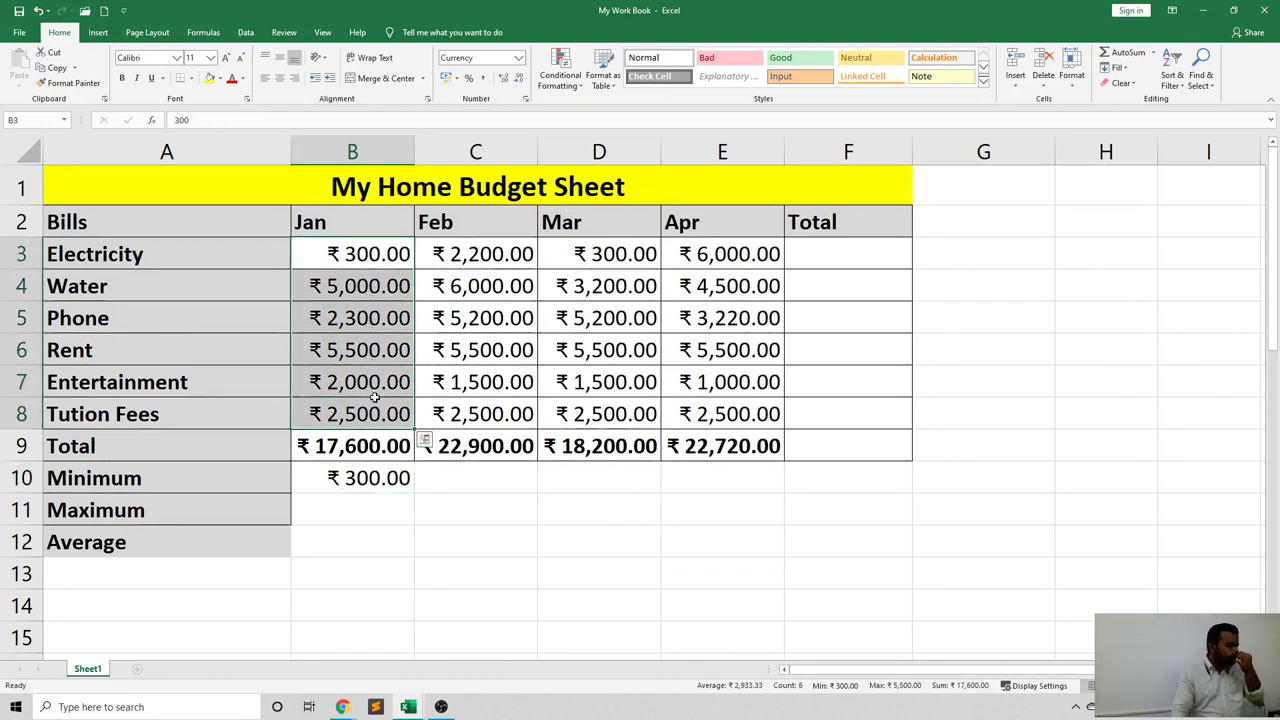
{"action": "left_click", "coordinate": [371, 479]}
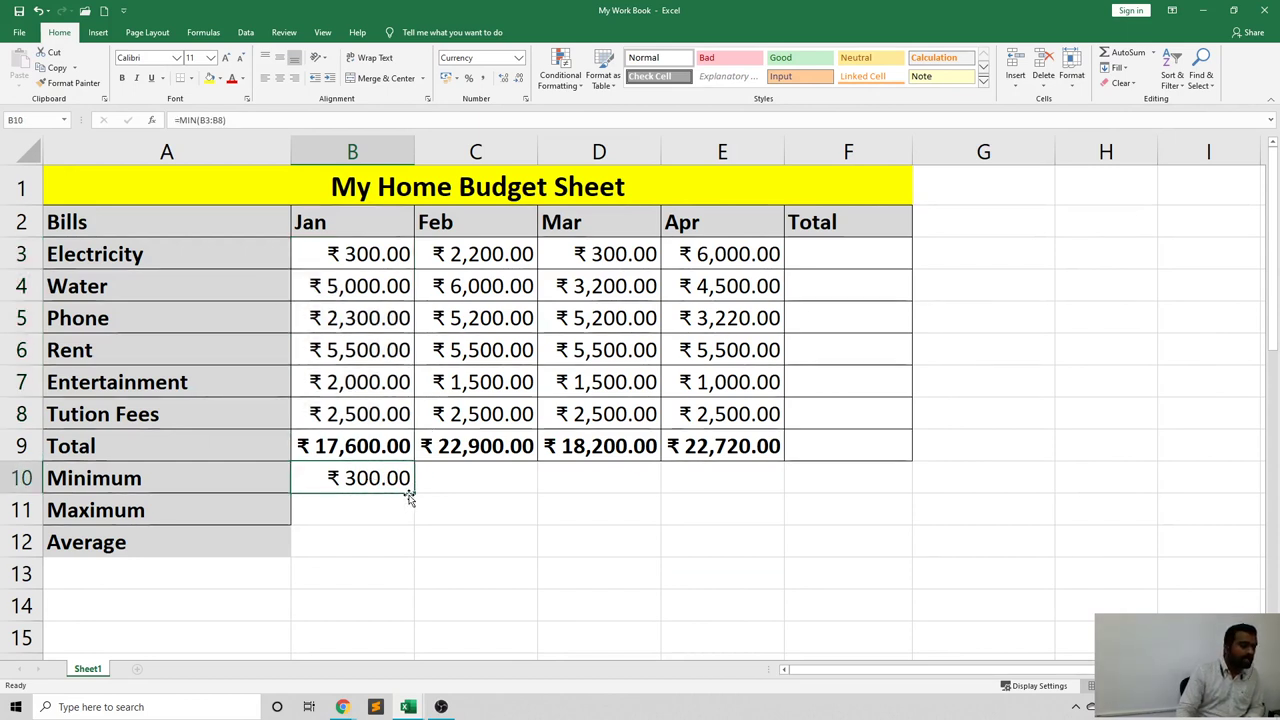
Fill the MIN formula to E10 and check the Feb–Apr minimums: 1,500, 300, 1,000.
{"action": "left_click_drag", "start_coordinate": [414, 492], "coordinate": [645, 490]}
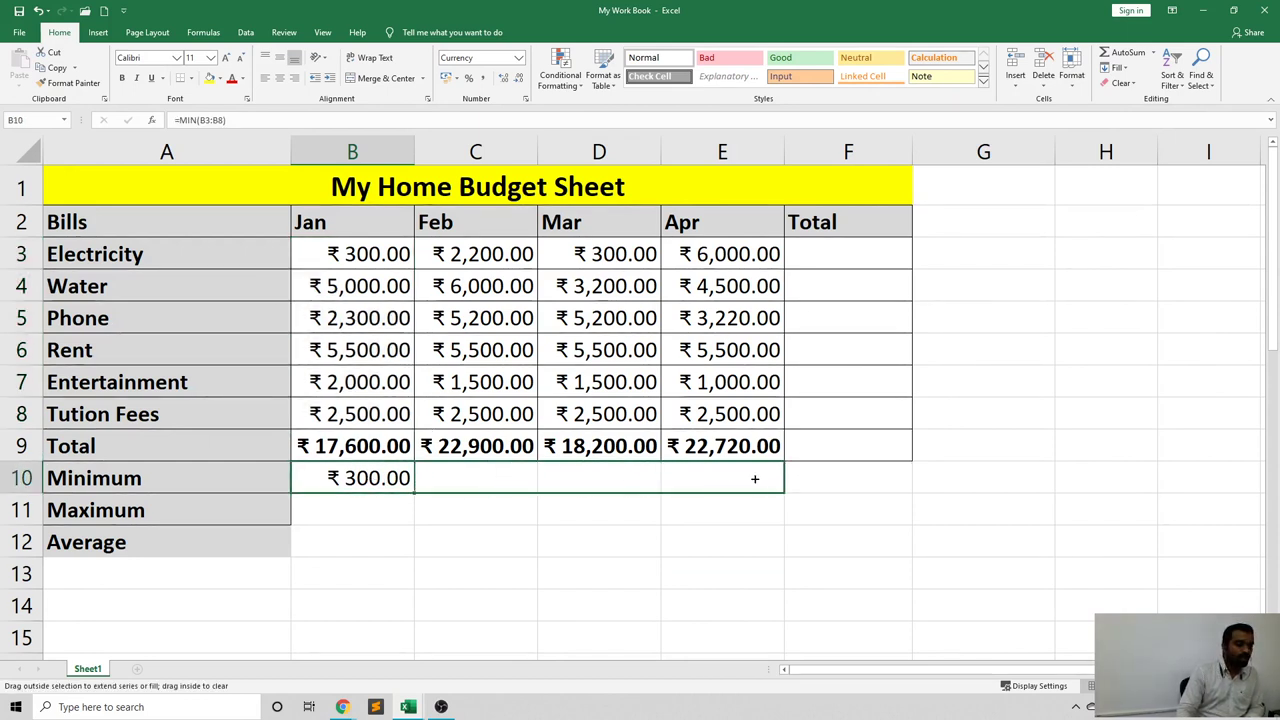
{"action": "left_click_drag", "start_coordinate": [753, 479], "coordinate": [753, 480]}
{"action": "left_click_drag", "start_coordinate": [513, 254], "coordinate": [488, 414]}
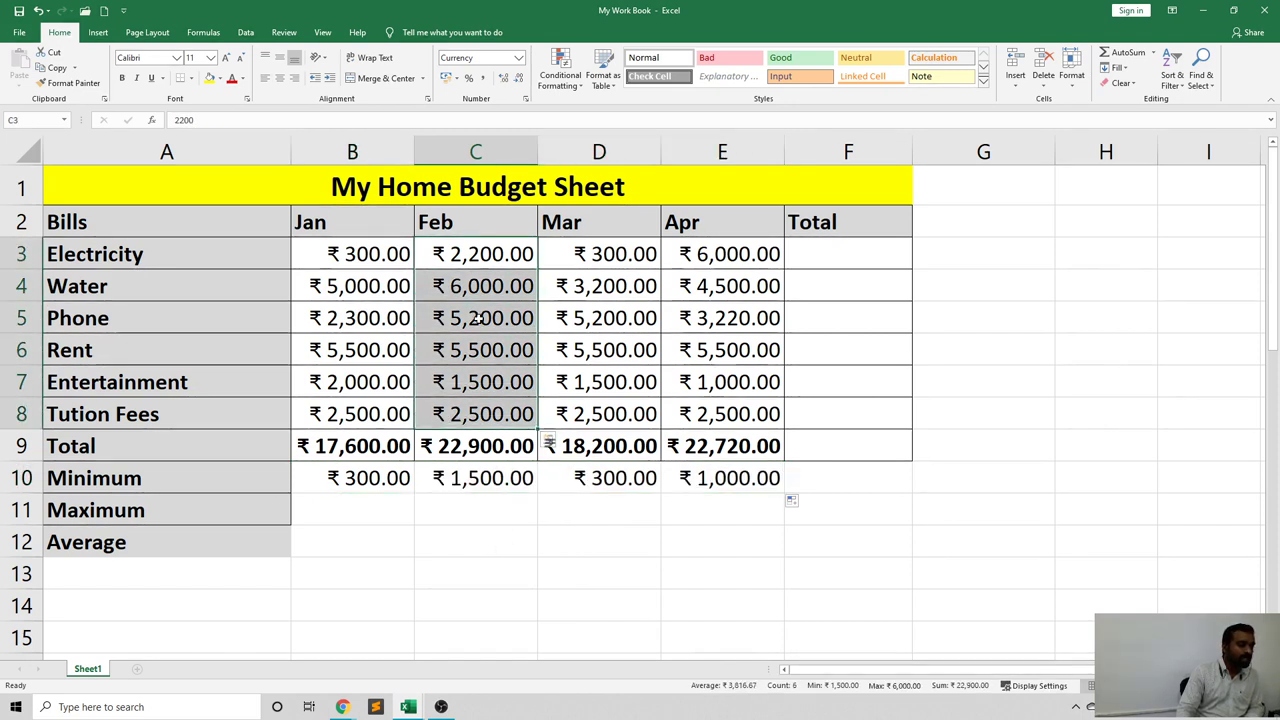
{"action": "left_click", "coordinate": [477, 472]}
{"action": "left_click_drag", "start_coordinate": [603, 254], "coordinate": [620, 413]}
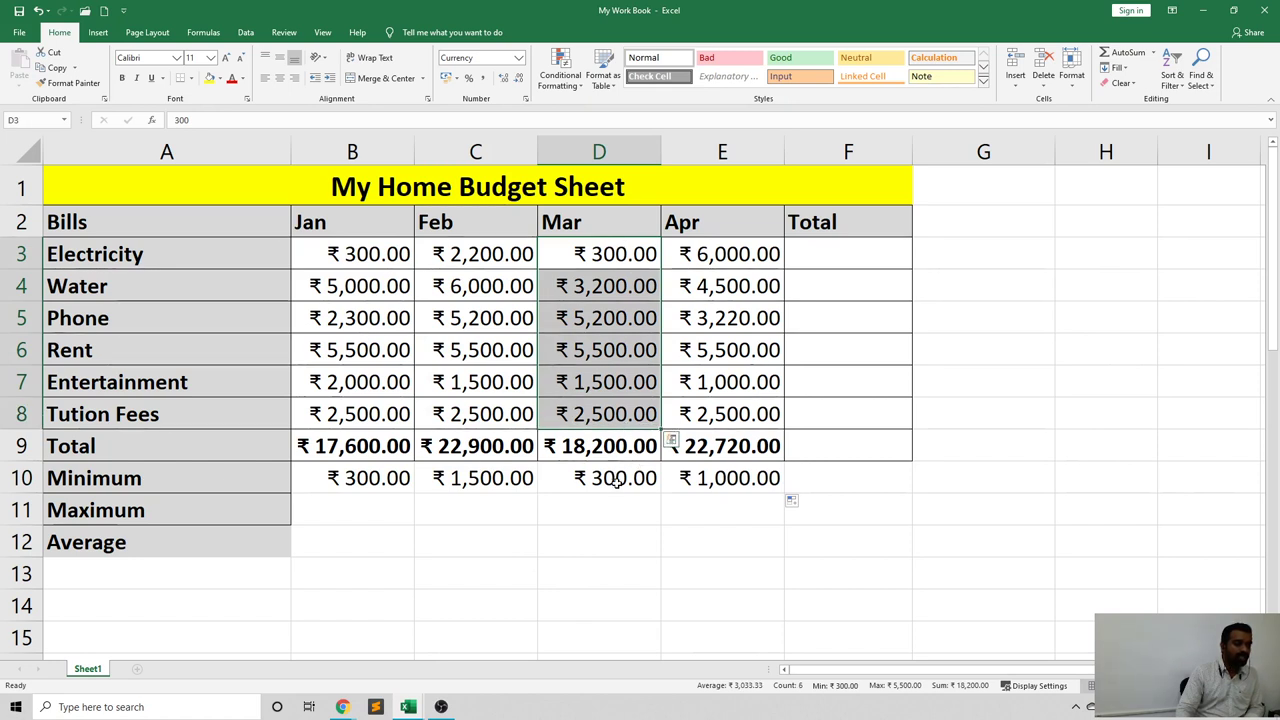
{"action": "left_click_drag", "start_coordinate": [736, 256], "coordinate": [745, 414]}
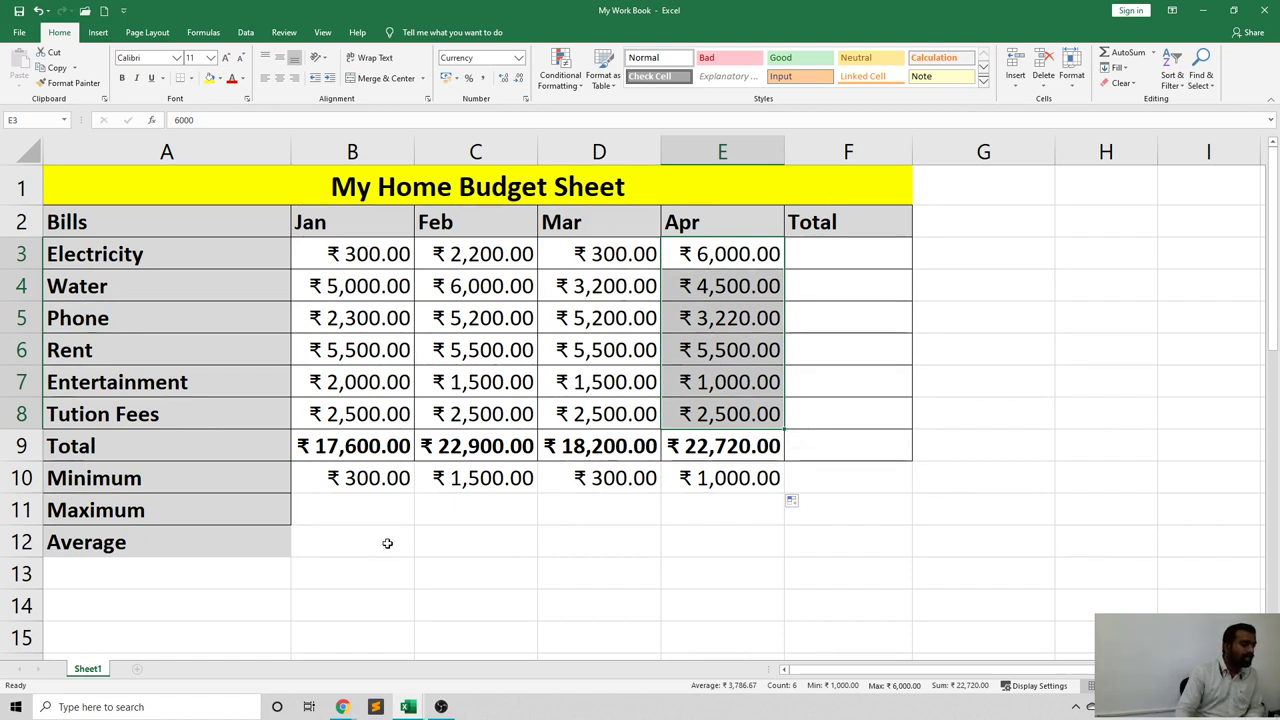
{"action": "left_click", "coordinate": [354, 512]}
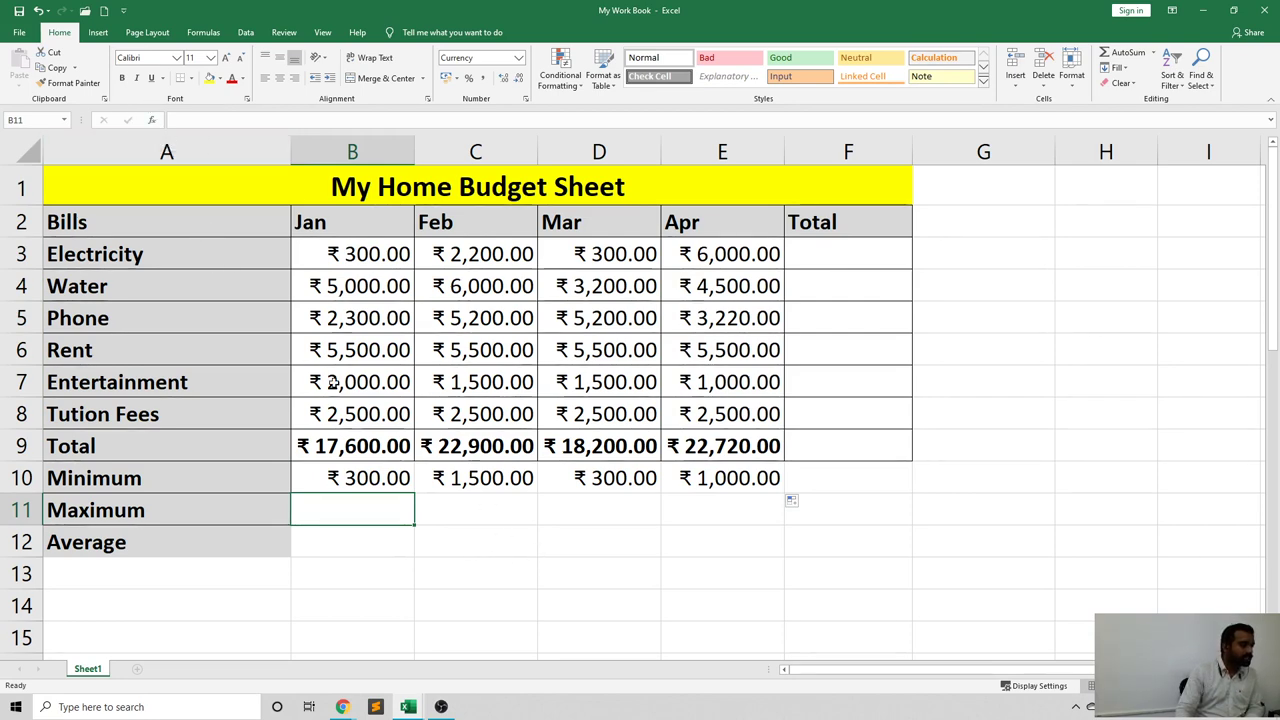
Enter =MAX(B3:B8) in B11 for January's highest bill, ₹5,500.00.
{"action": "left_click", "coordinate": [152, 120]}
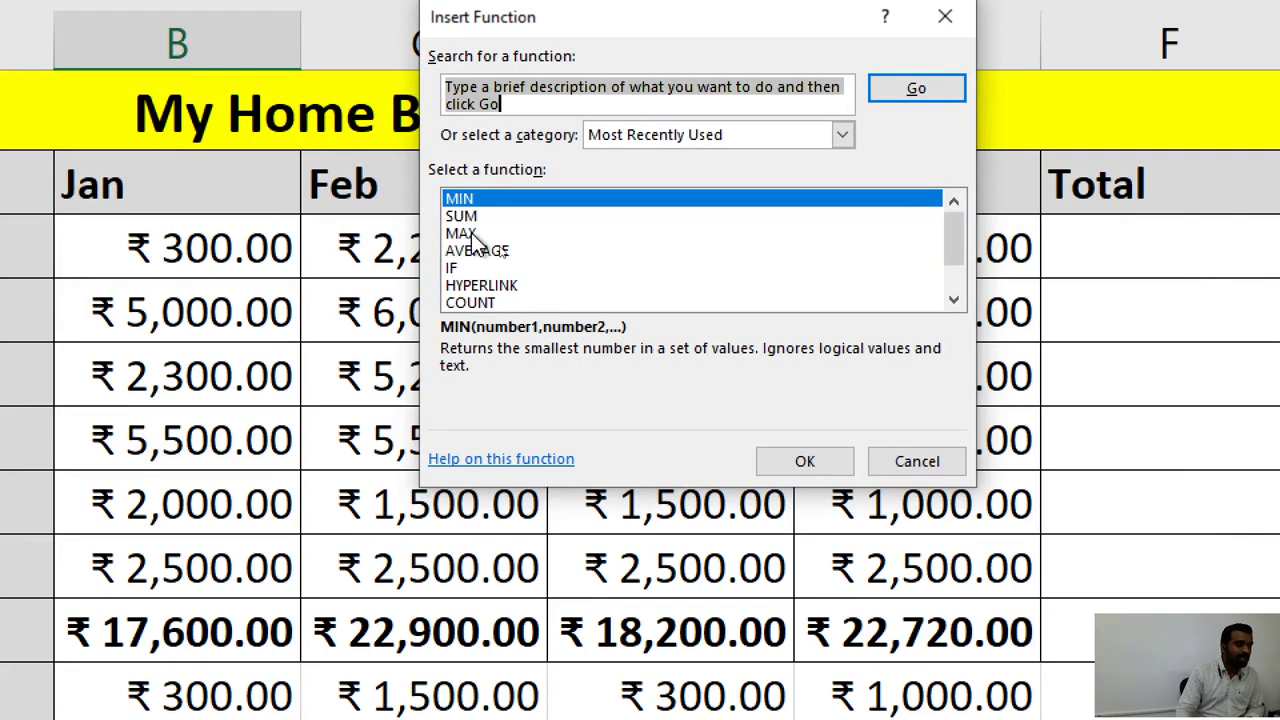
{"action": "left_click", "coordinate": [462, 233]}
{"action": "left_click", "coordinate": [804, 461]}
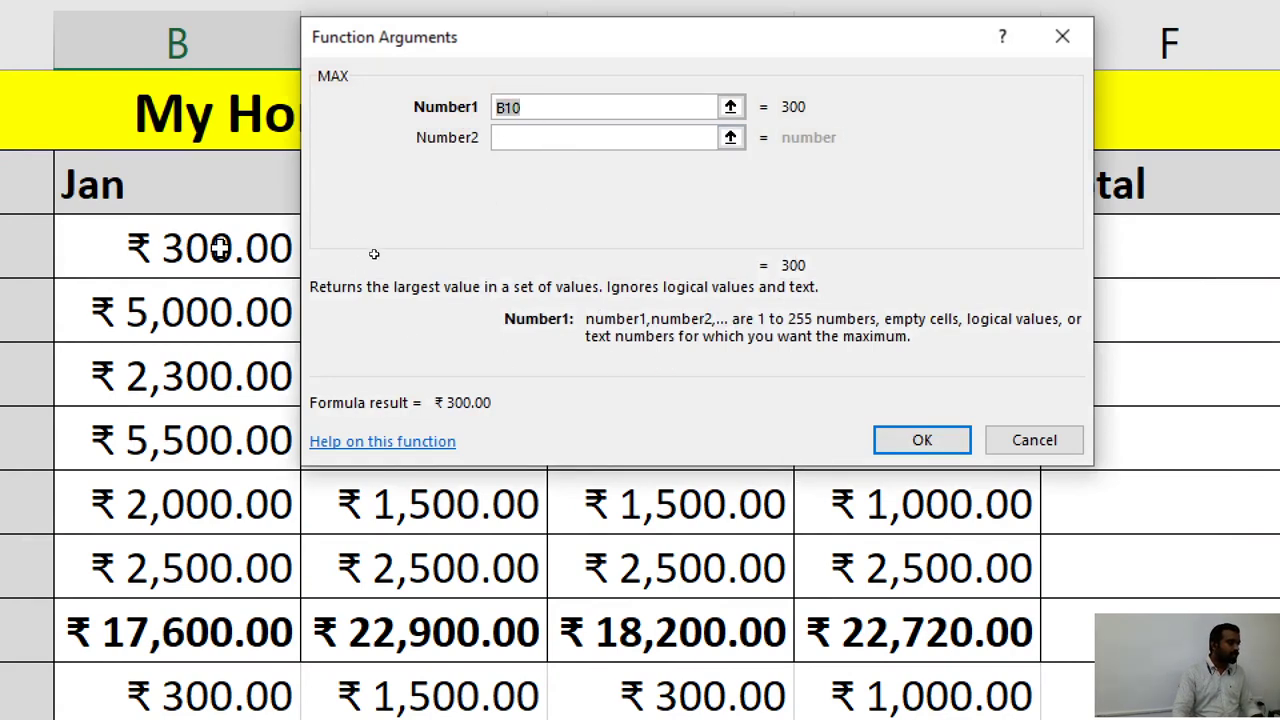
{"action": "left_click_drag", "start_coordinate": [205, 248], "coordinate": [205, 575]}
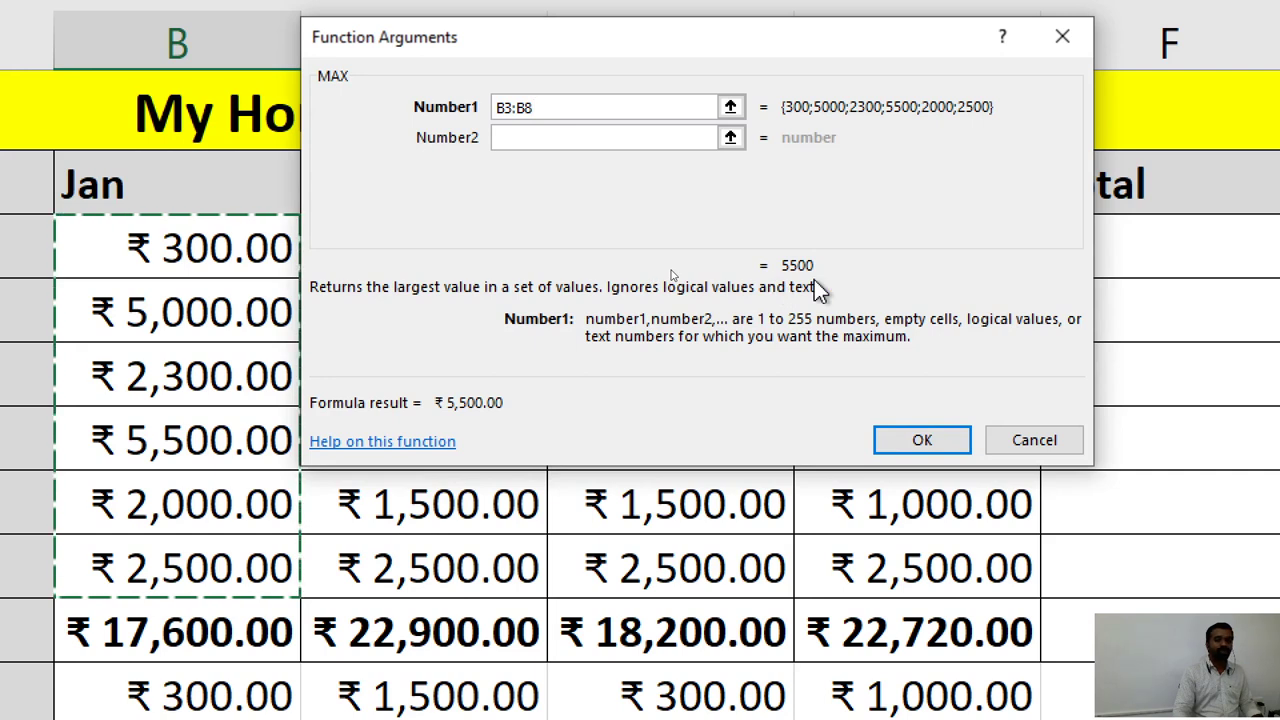
{"action": "left_click", "coordinate": [907, 440]}
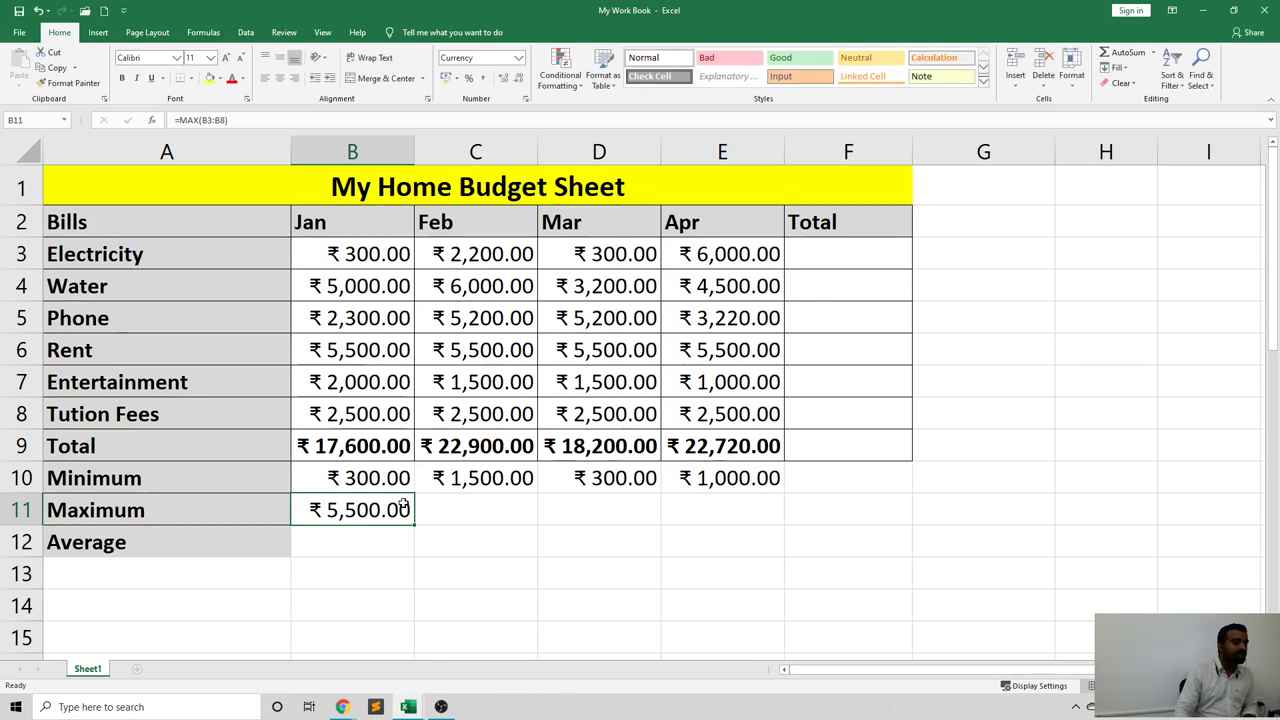
Fill the MAX formula to E11 and check the Feb–Apr maximums: 6,000, 5,500, 6,000.
{"action": "left_click_drag", "start_coordinate": [409, 518], "coordinate": [763, 514]}
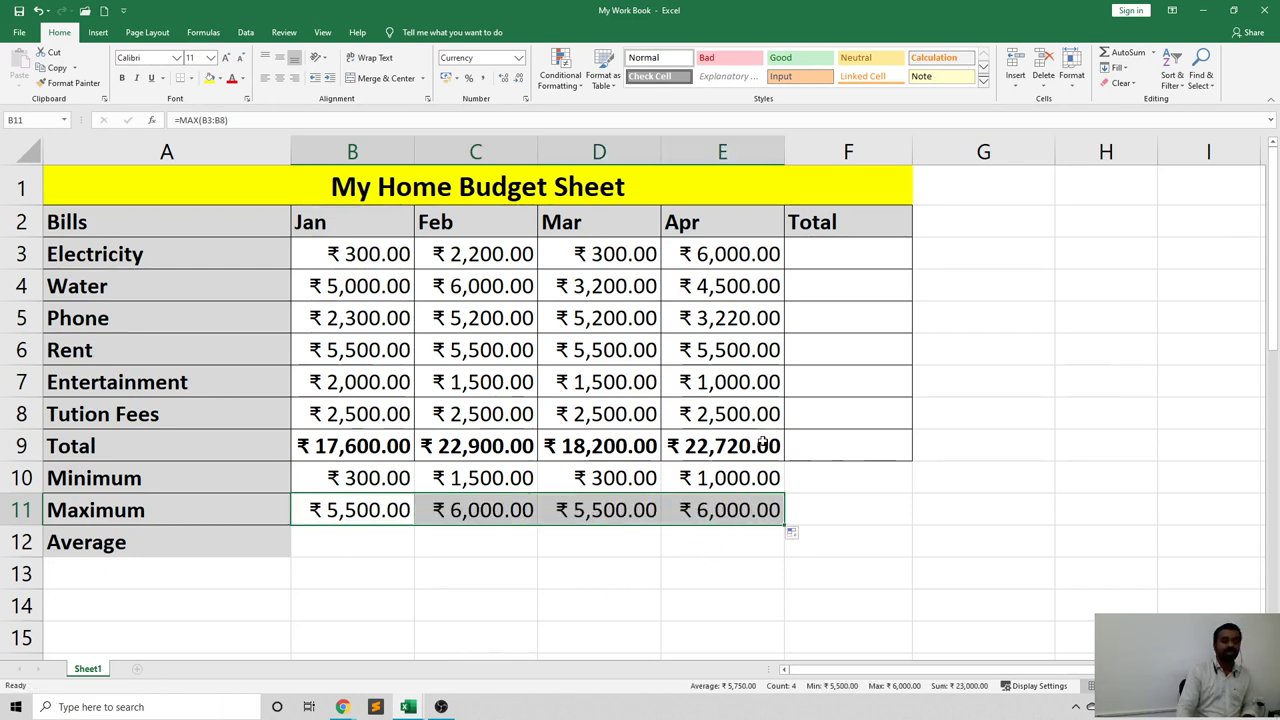
{"action": "left_click", "coordinate": [475, 510]}
{"action": "left_click", "coordinate": [600, 510]}
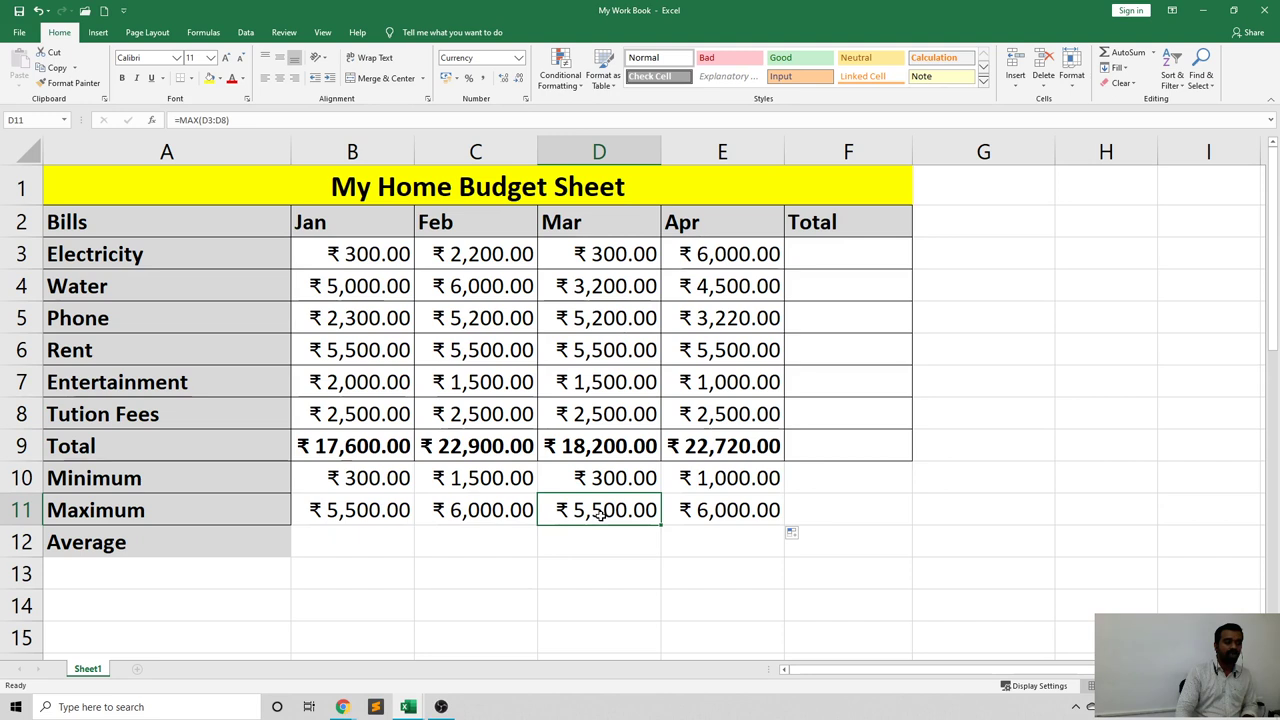
{"action": "left_click", "coordinate": [750, 513]}
Enter =AVERAGE(B3:B8) in B12 for the Jan average bill.
{"action": "left_click", "coordinate": [157, 548]}
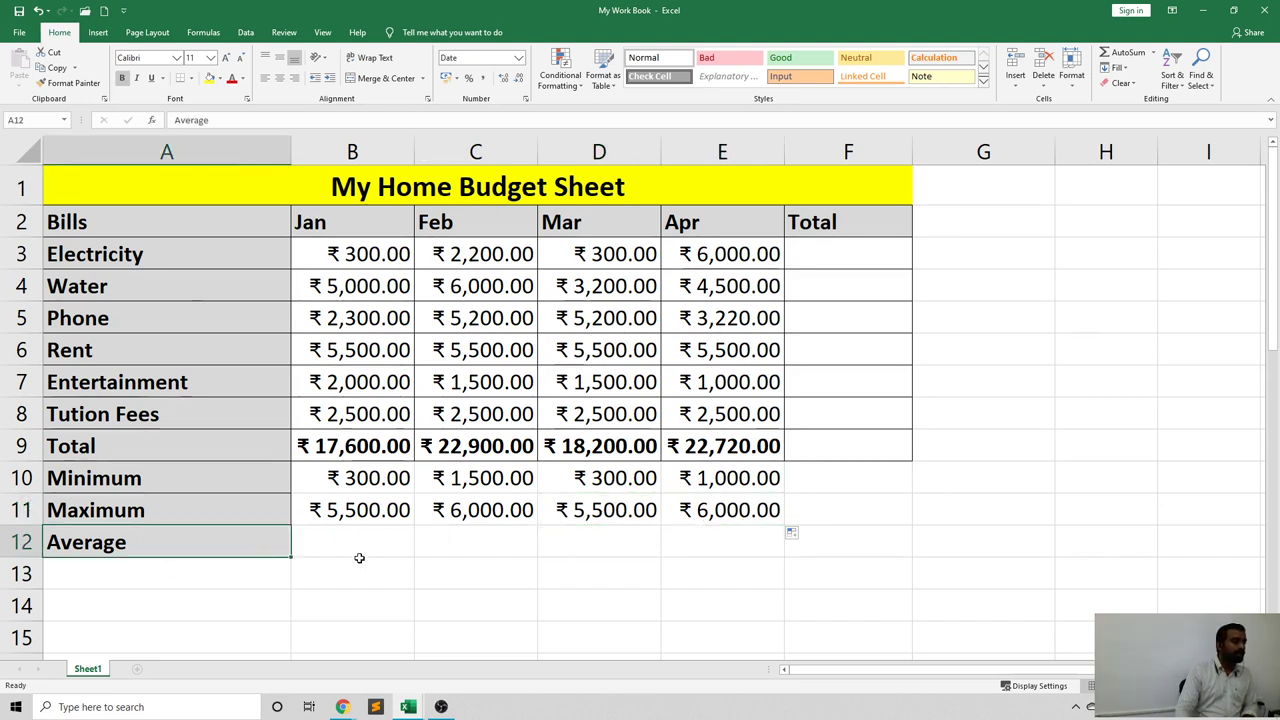
{"action": "left_click", "coordinate": [353, 540]}
{"action": "type", "text": "="}
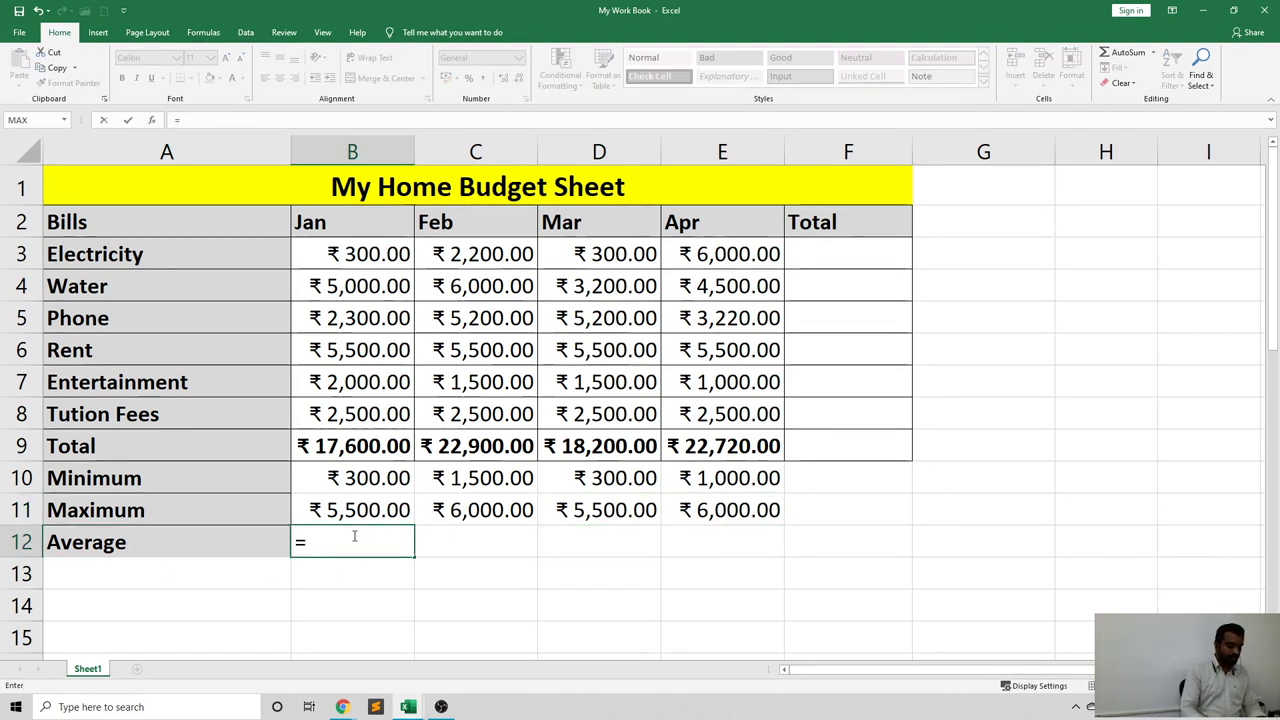
{"action": "type", "text": "av"}
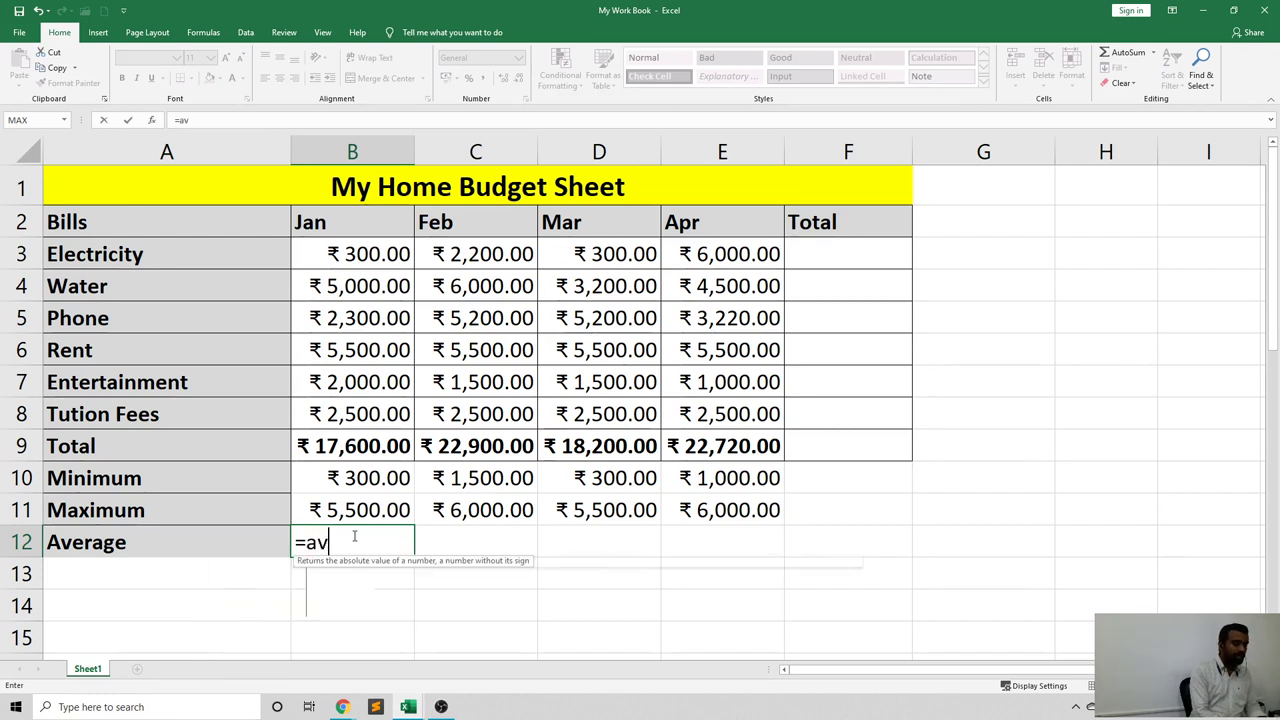
{"action": "type", "text": "er"}
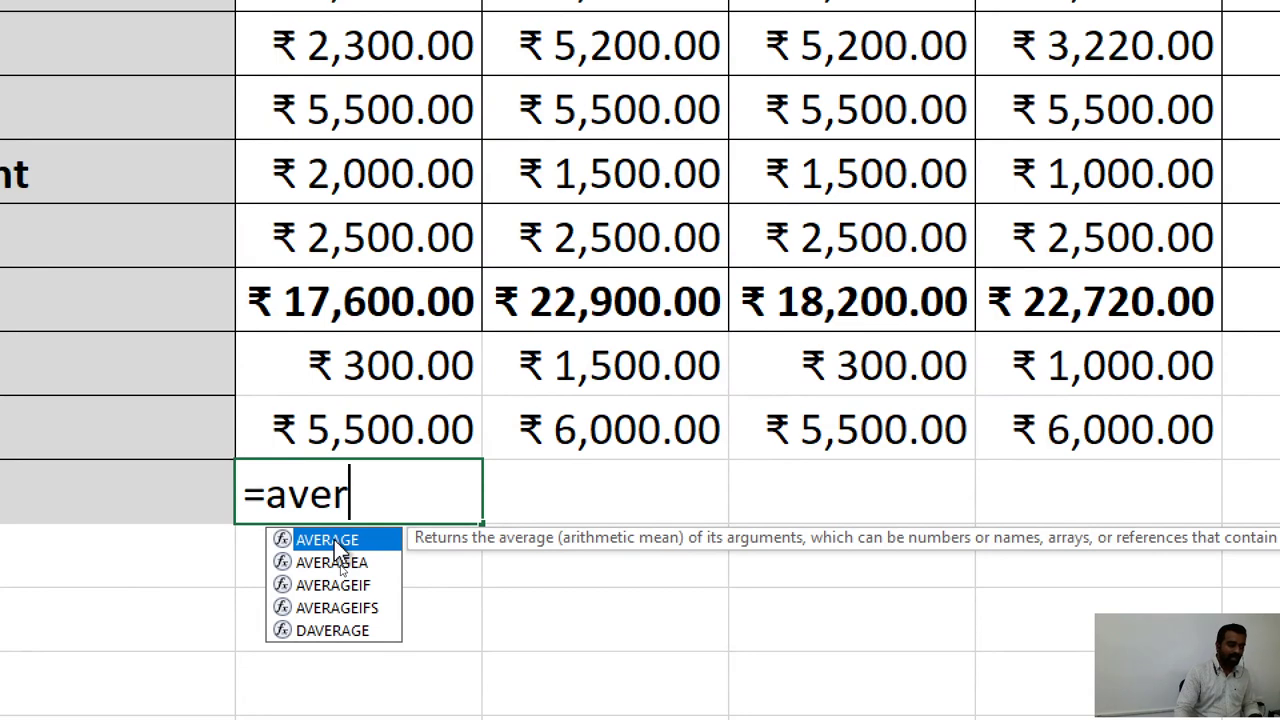
{"action": "double_click", "coordinate": [334, 539]}
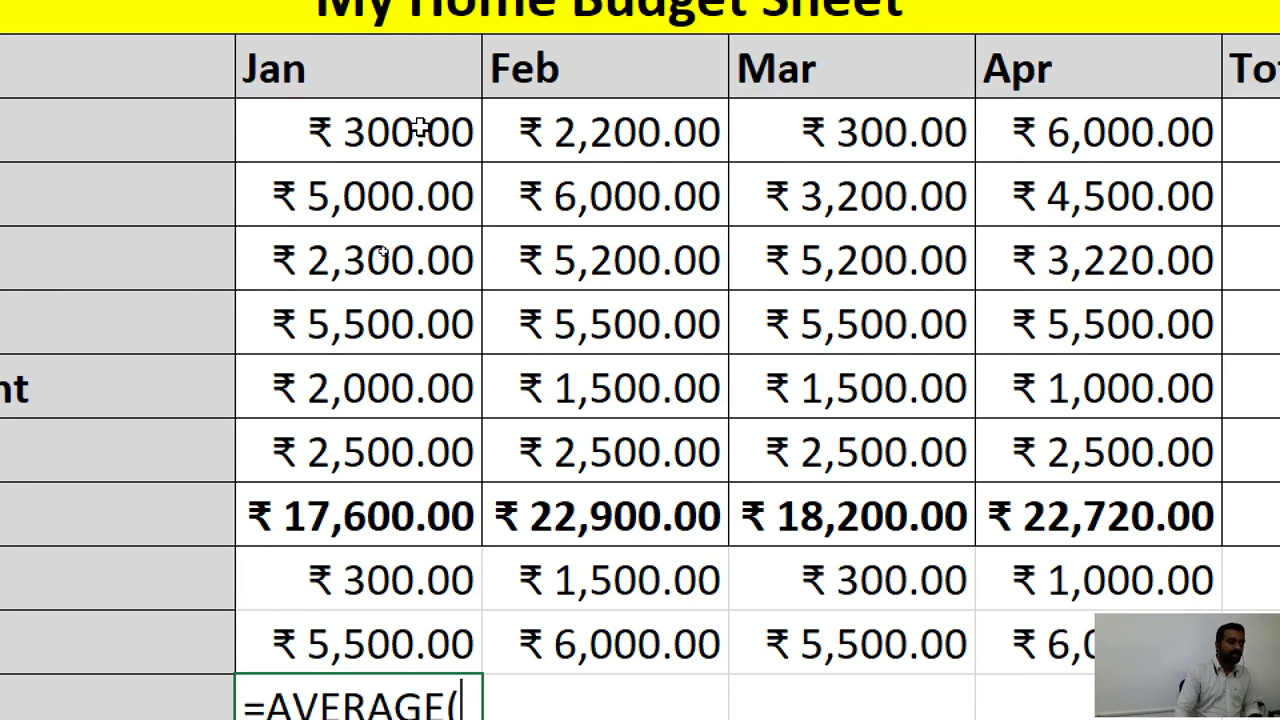
{"action": "left_click_drag", "start_coordinate": [420, 128], "coordinate": [410, 462]}
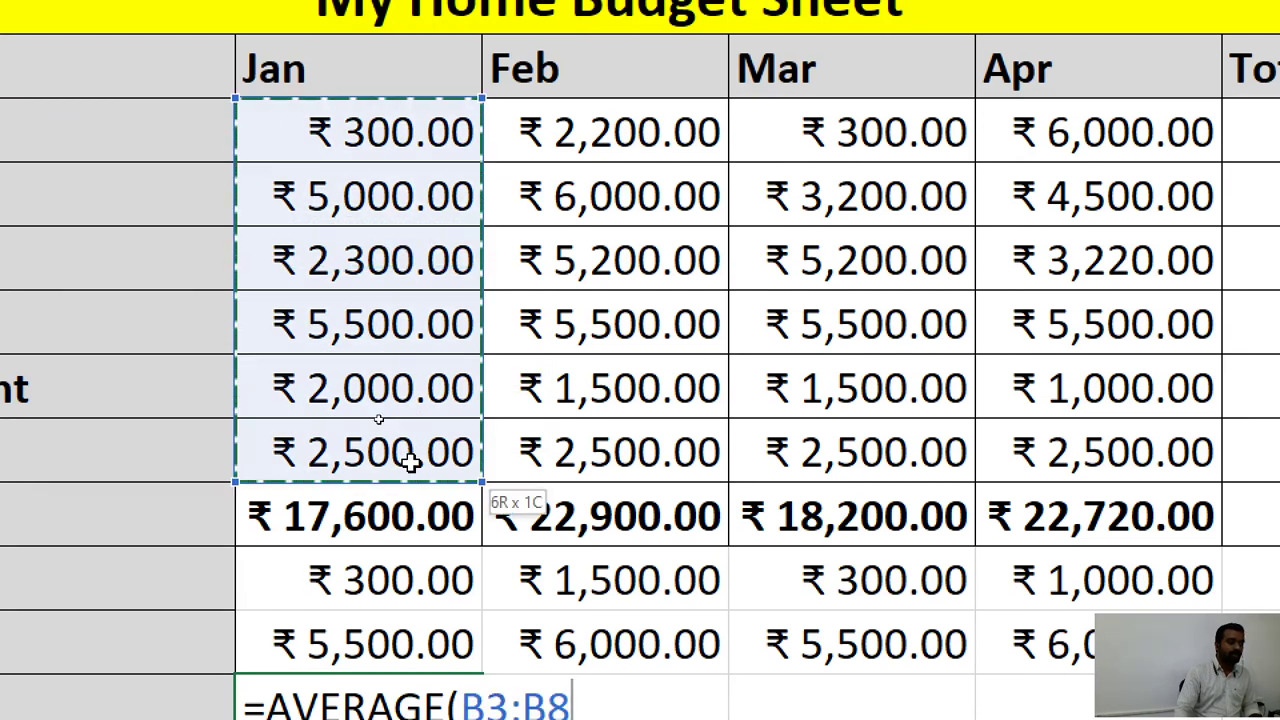
{"action": "type", "text": ")"}
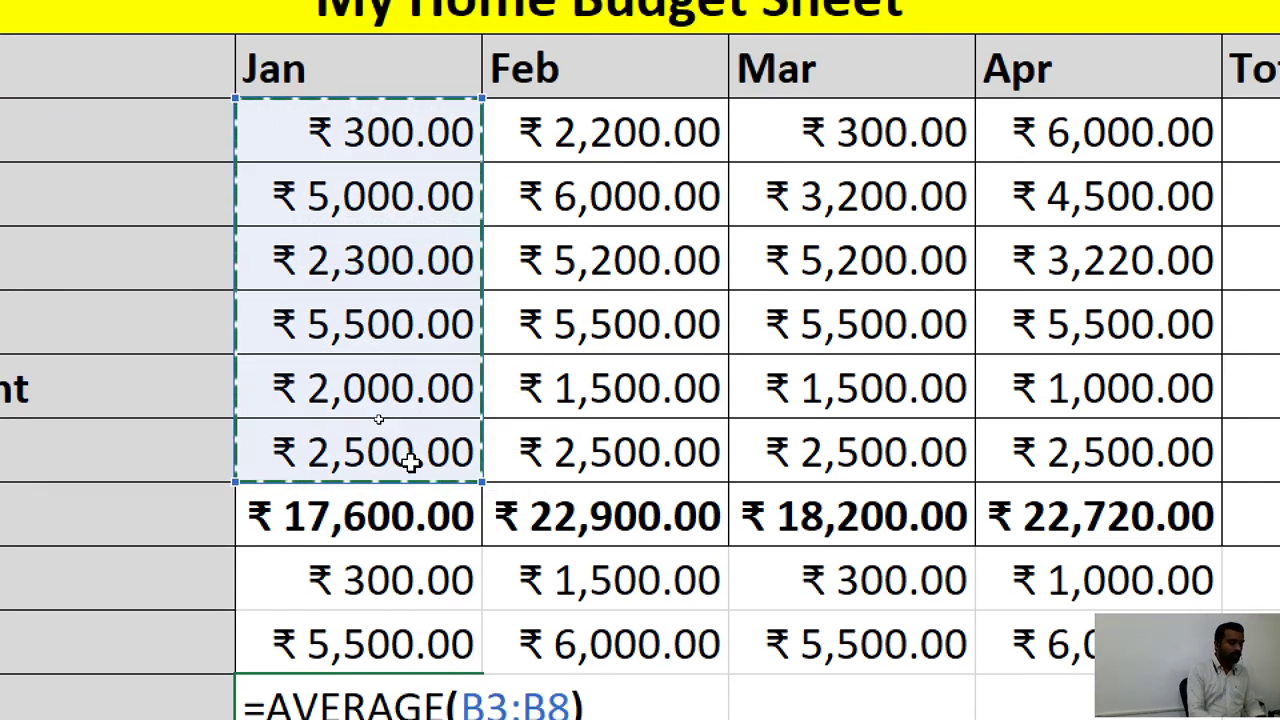
{"action": "key", "text": "Return"}
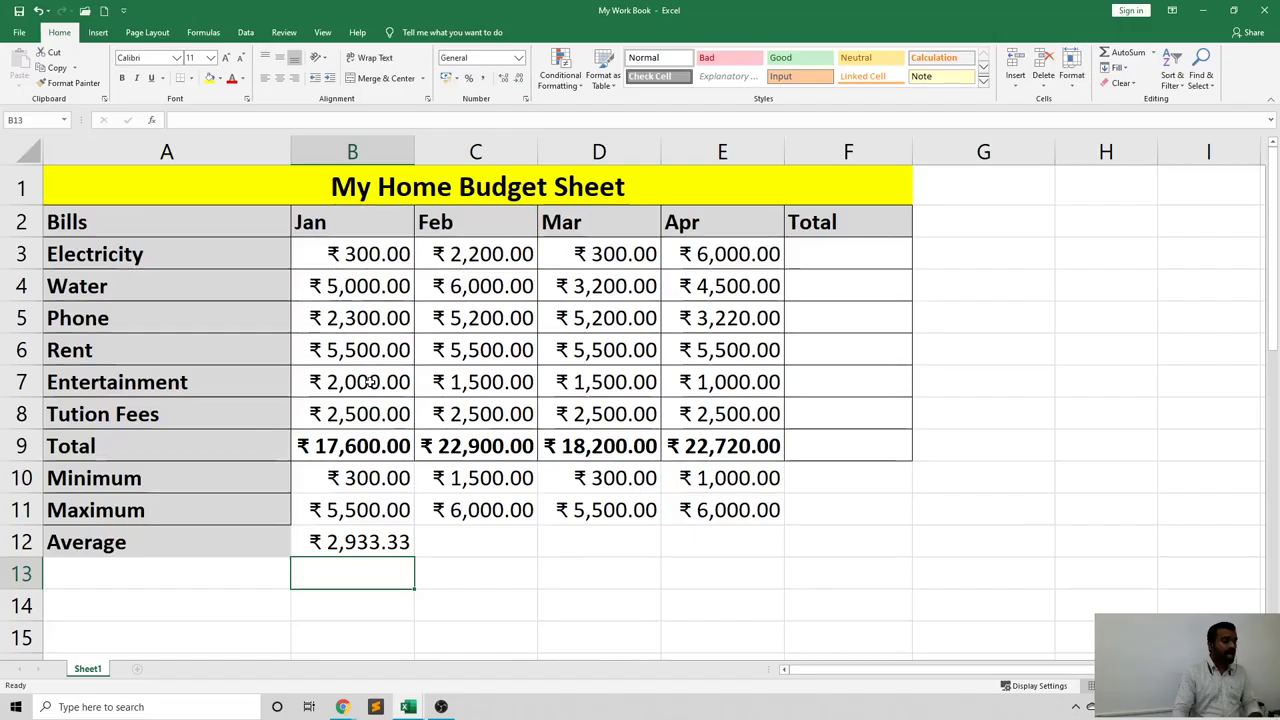
Check the Jan bills and B9 total, then copy the average formula across to E12.
{"action": "left_click_drag", "start_coordinate": [266, 122], "coordinate": [374, 406]}
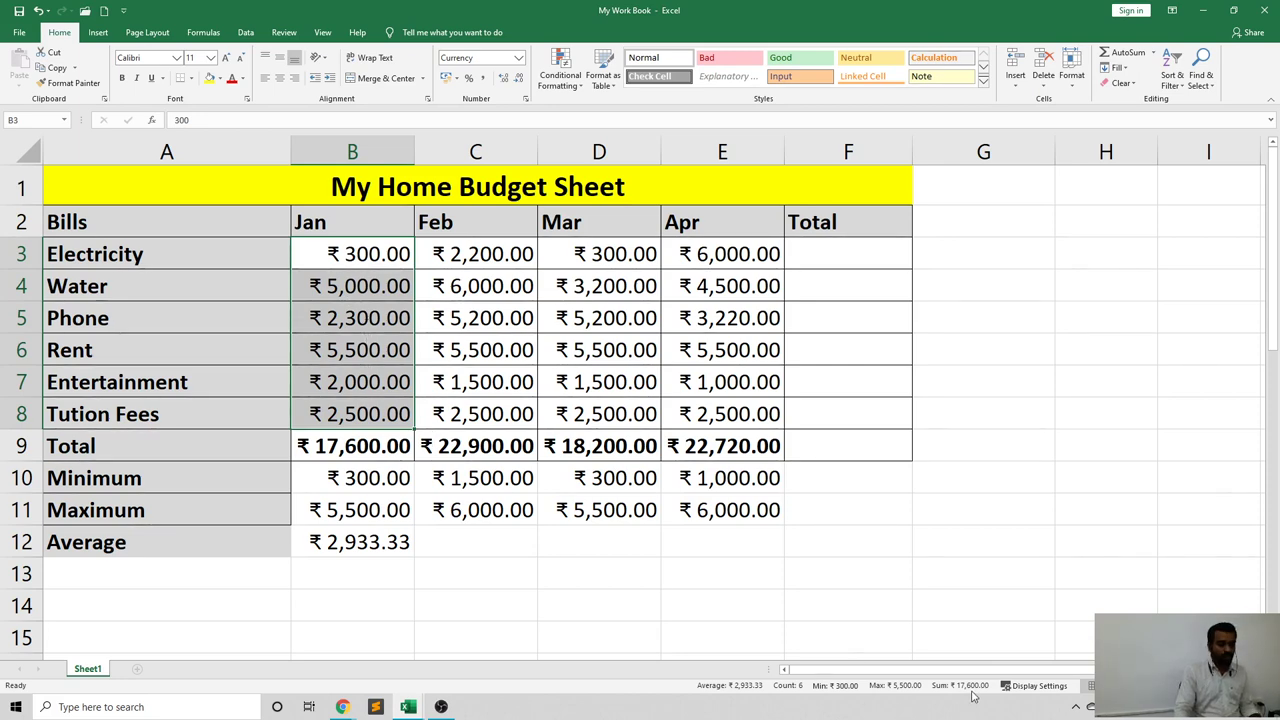
{"action": "left_click", "coordinate": [422, 438]}
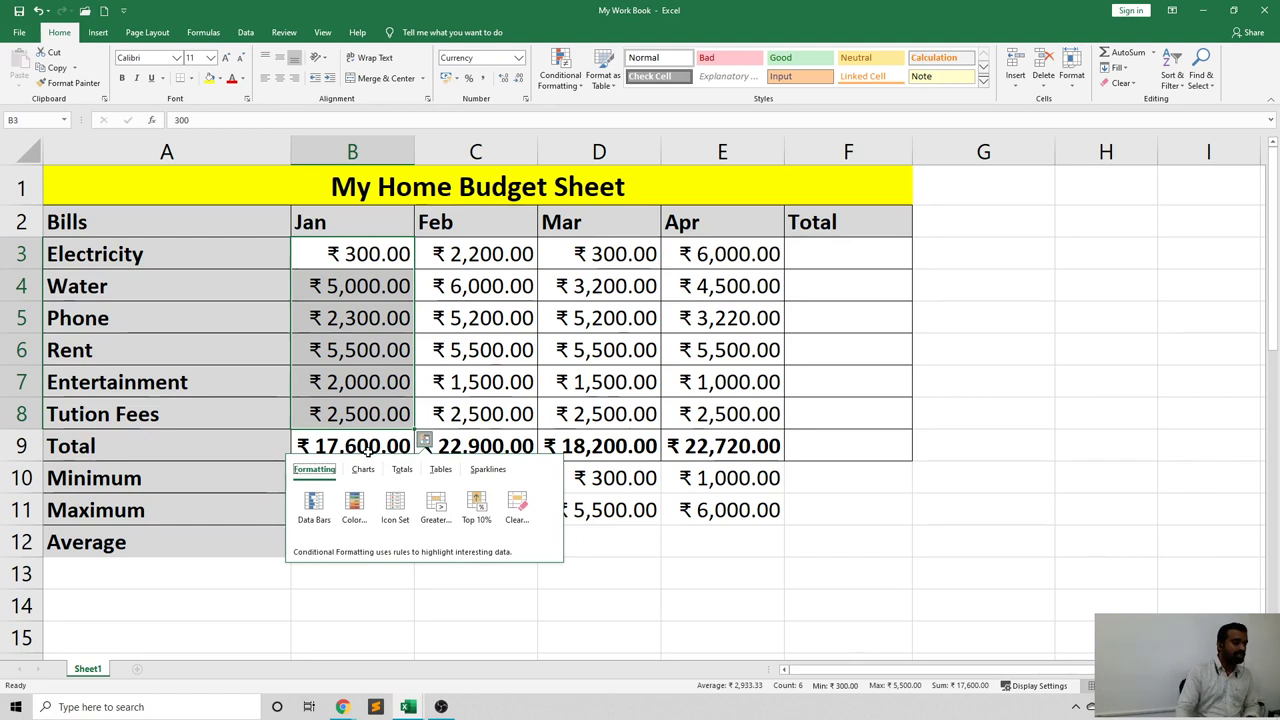
{"action": "left_click", "coordinate": [603, 607]}
{"action": "left_click", "coordinate": [358, 462]}
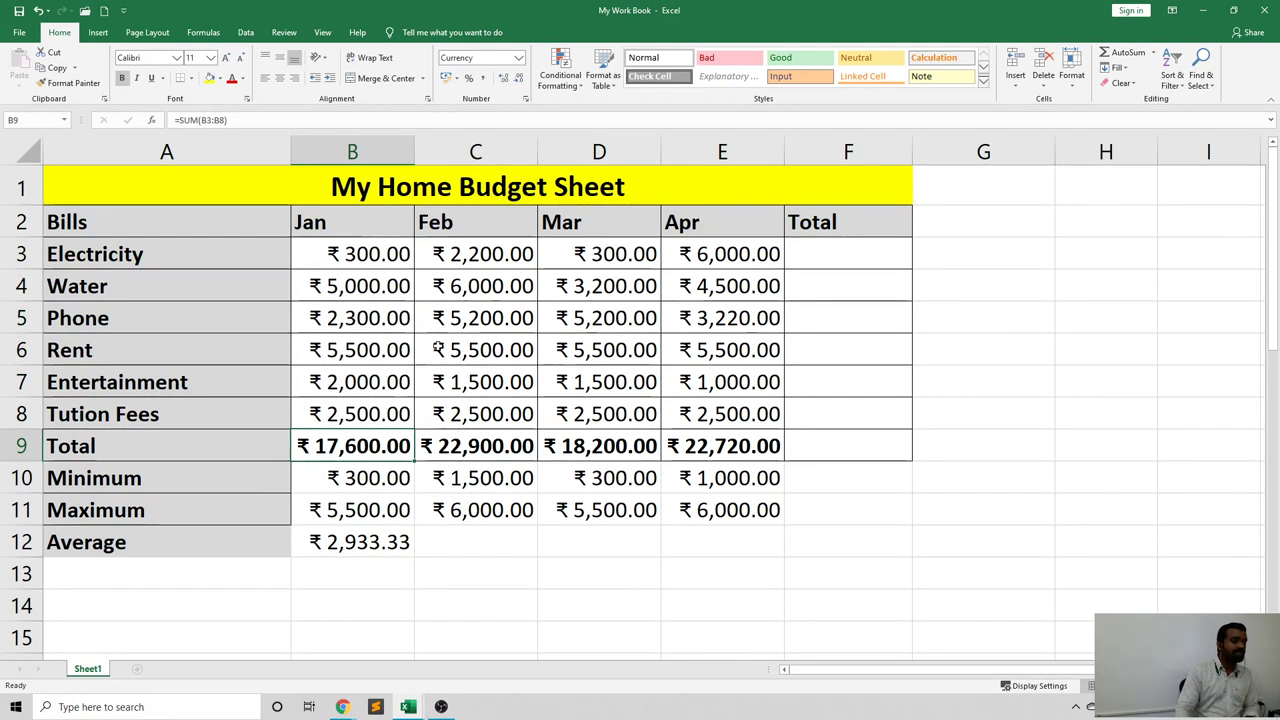
{"action": "left_click_drag", "start_coordinate": [360, 258], "coordinate": [375, 415]}
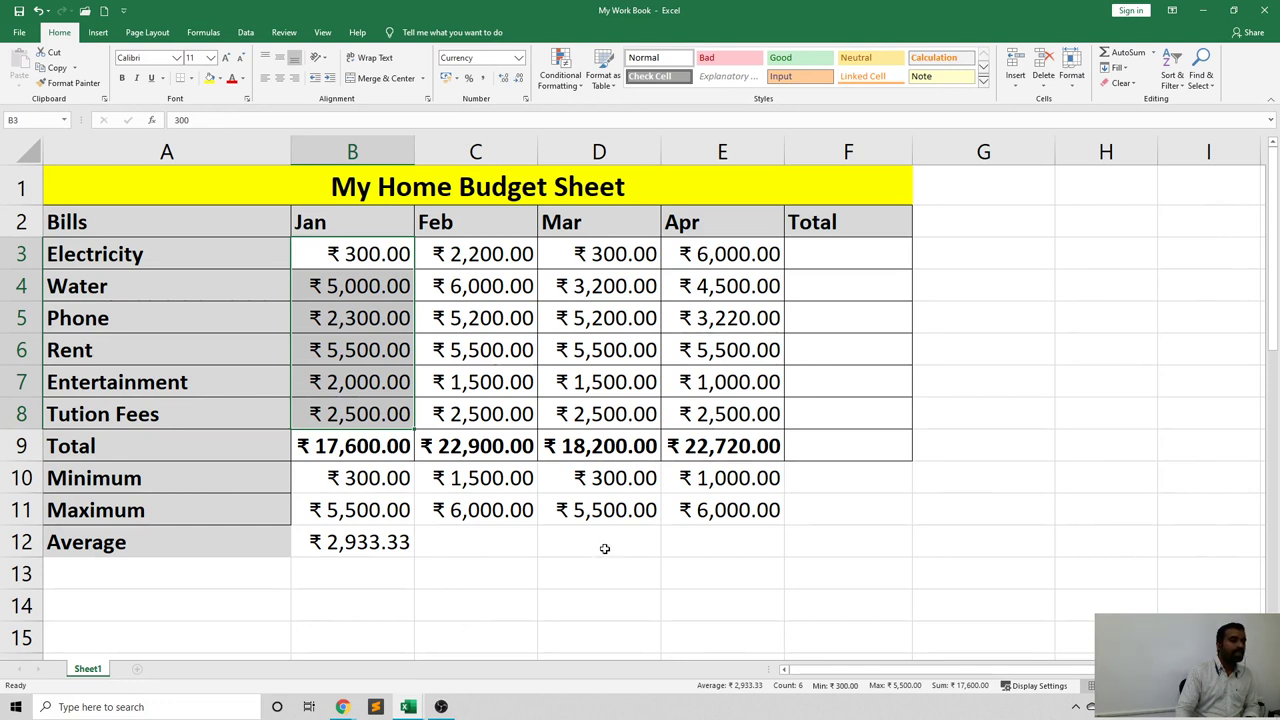
{"action": "left_click", "coordinate": [389, 543]}
{"action": "left_click_drag", "start_coordinate": [411, 560], "coordinate": [748, 555]}
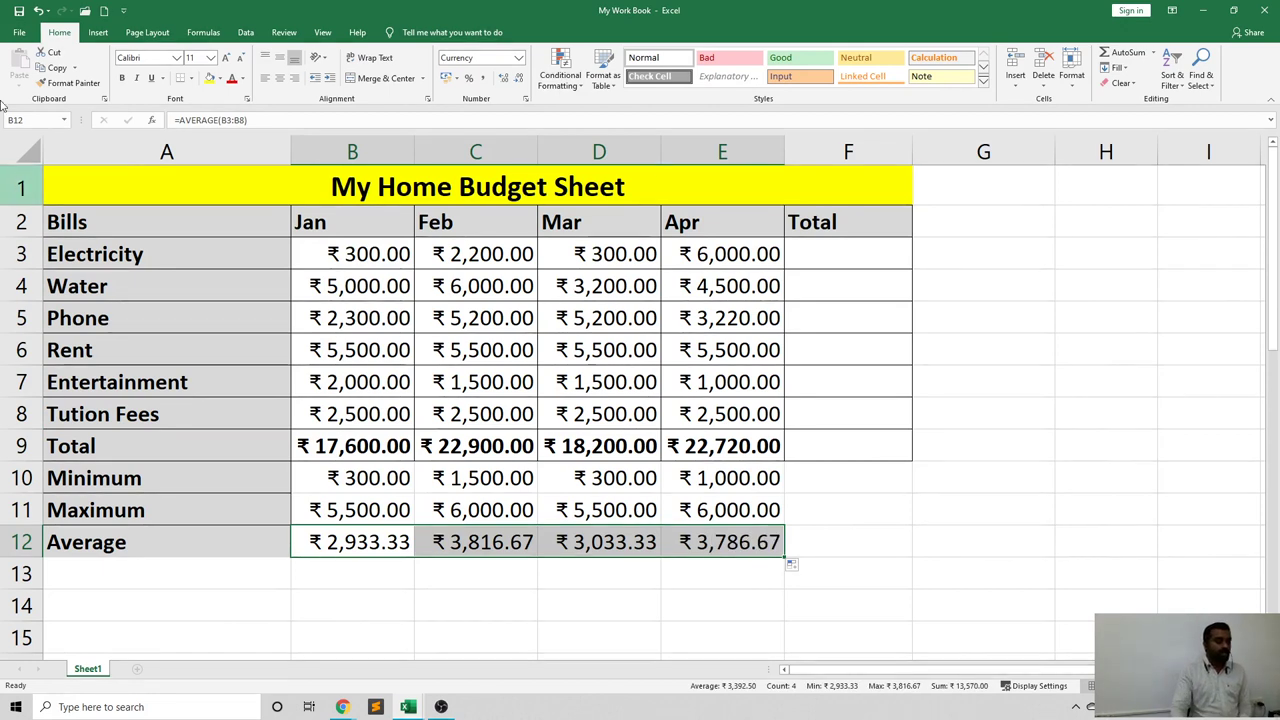
{"action": "left_click", "coordinate": [809, 253]}
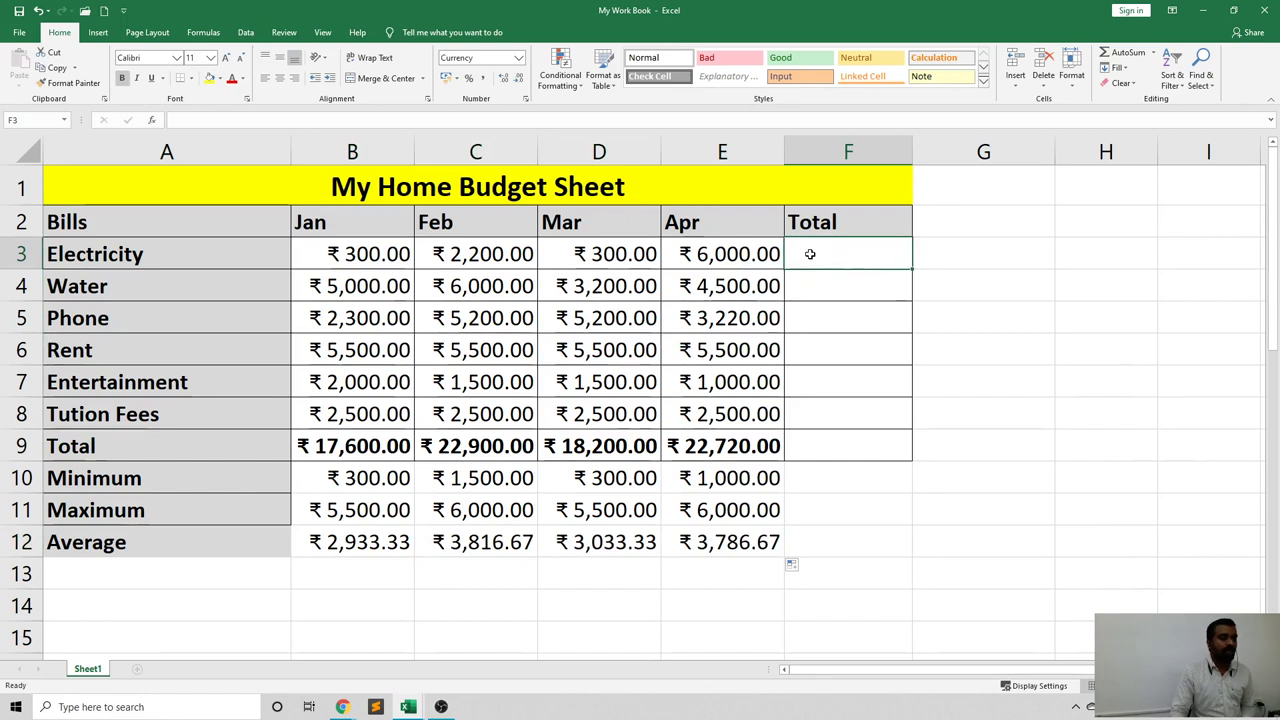
Enter =SUM(B3:E3) in F3 for the Electricity total, fixing a stray F4 reference.
{"action": "double_click", "coordinate": [810, 254]}
{"action": "type", "text": "=su"}
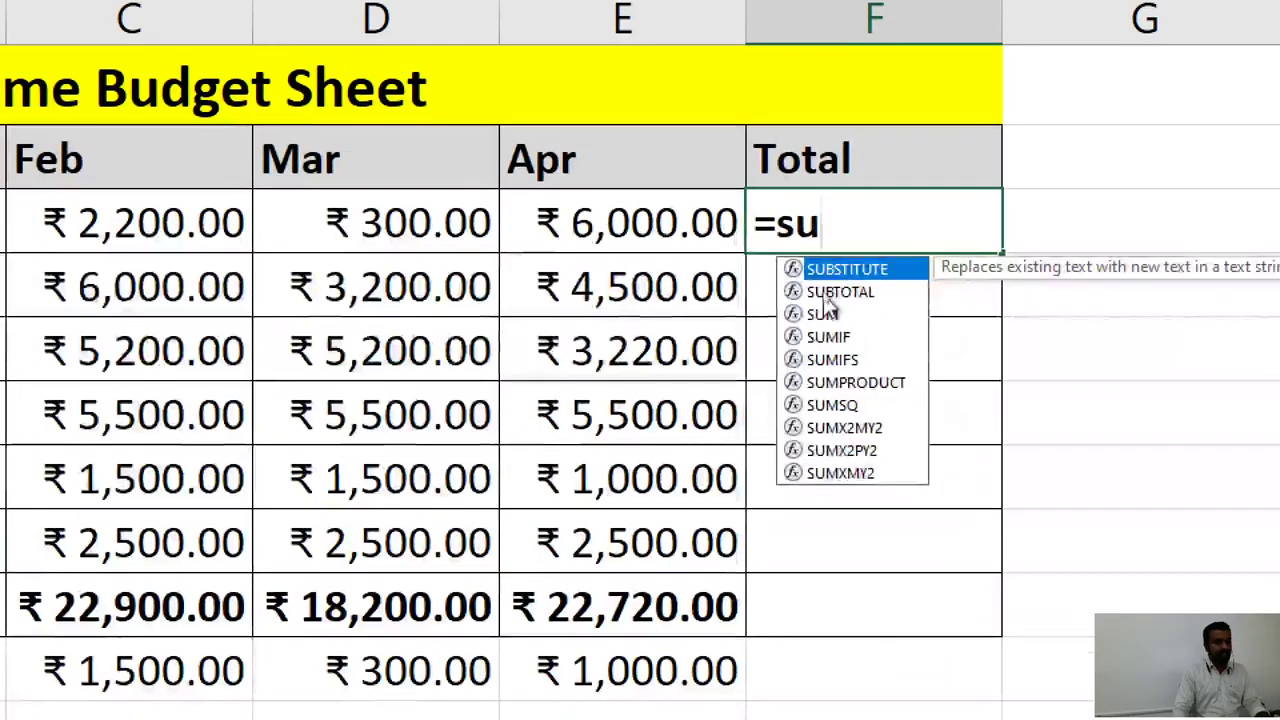
{"action": "left_click", "coordinate": [818, 302]}
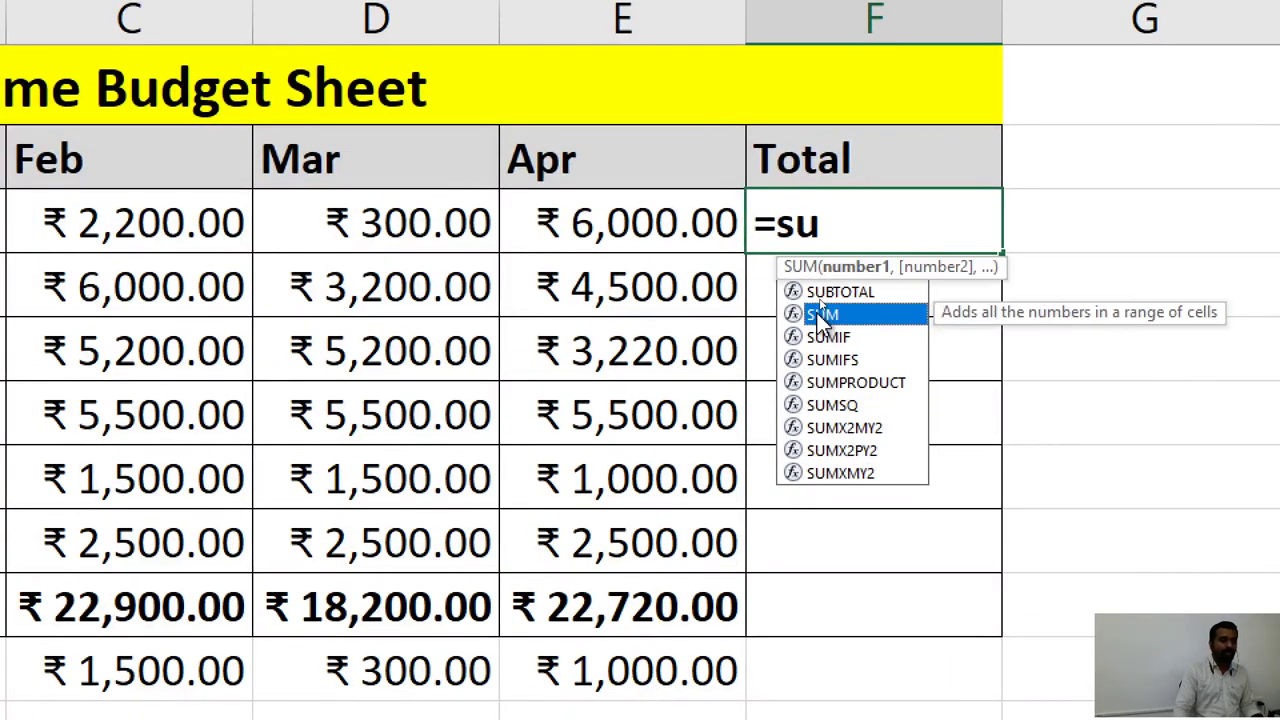
{"action": "double_click", "coordinate": [817, 313]}
{"action": "left_click", "coordinate": [837, 280]}
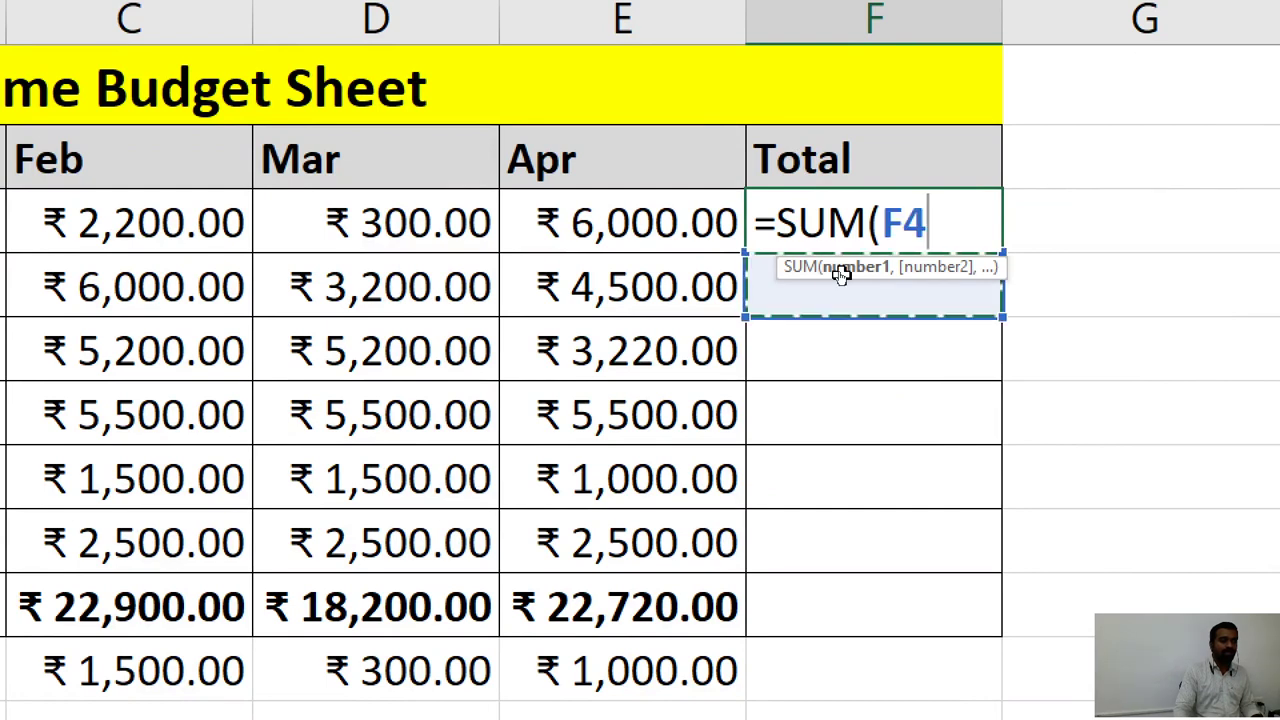
{"action": "left_click", "coordinate": [940, 225]}
{"action": "key", "text": "BackSpace"}
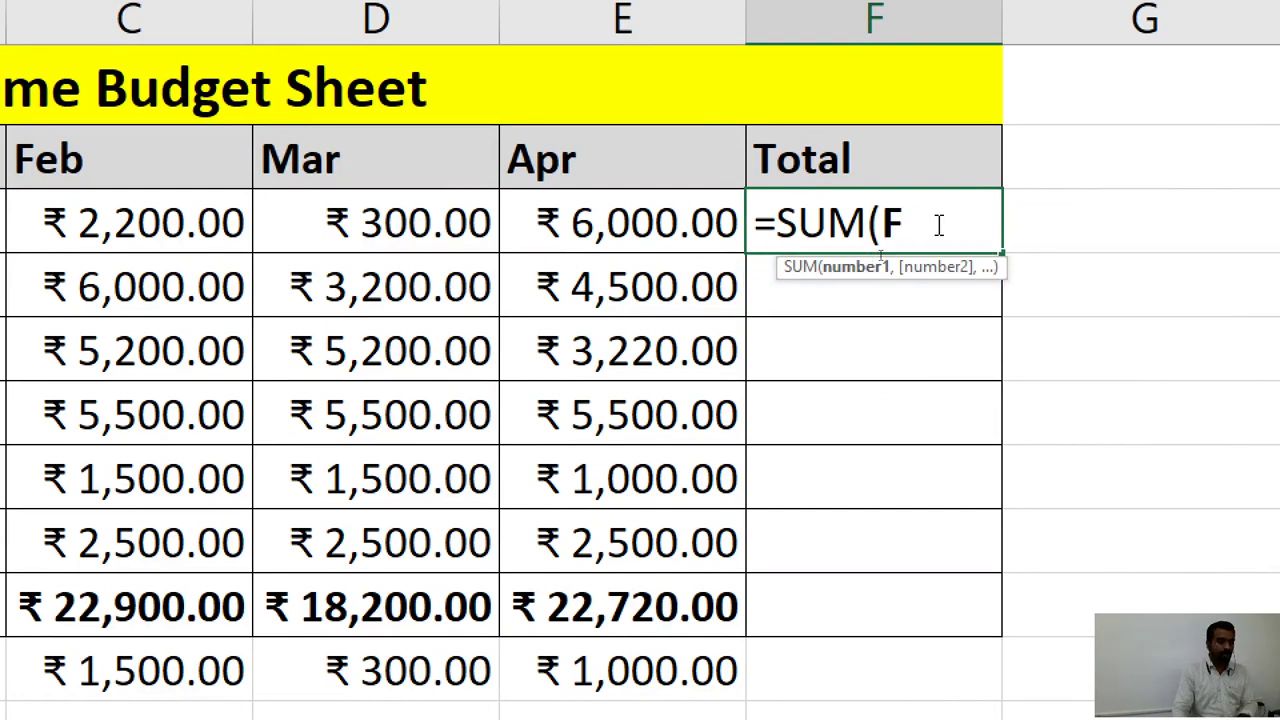
{"action": "key", "text": "BackSpace"}
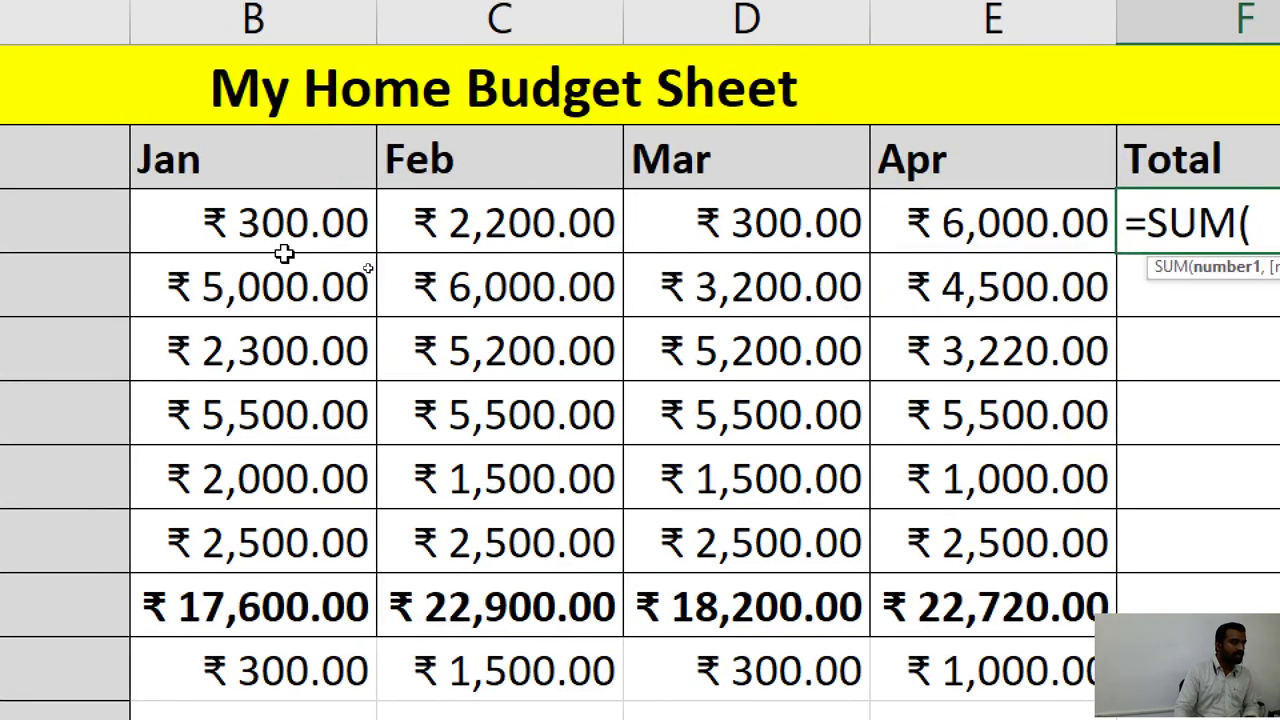
{"action": "left_click", "coordinate": [290, 223]}
{"action": "left_click_drag", "start_coordinate": [290, 223], "coordinate": [1100, 230]}
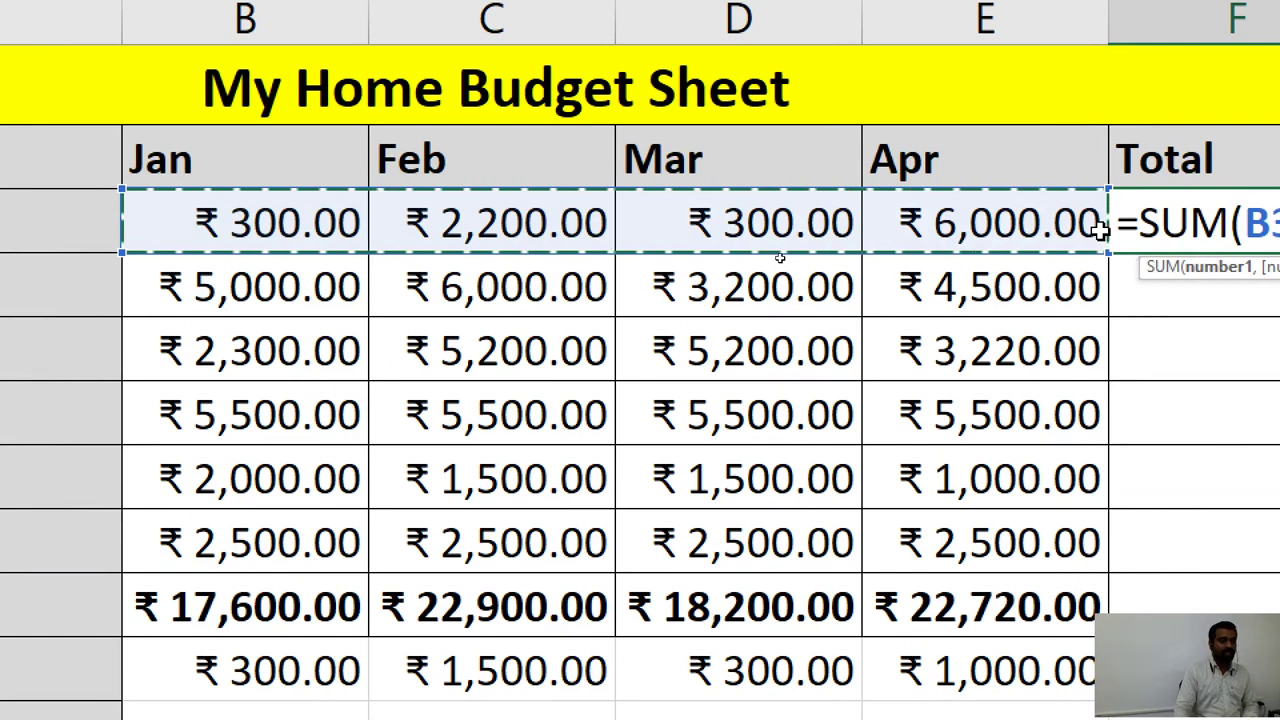
{"action": "key", "text": "Return"}
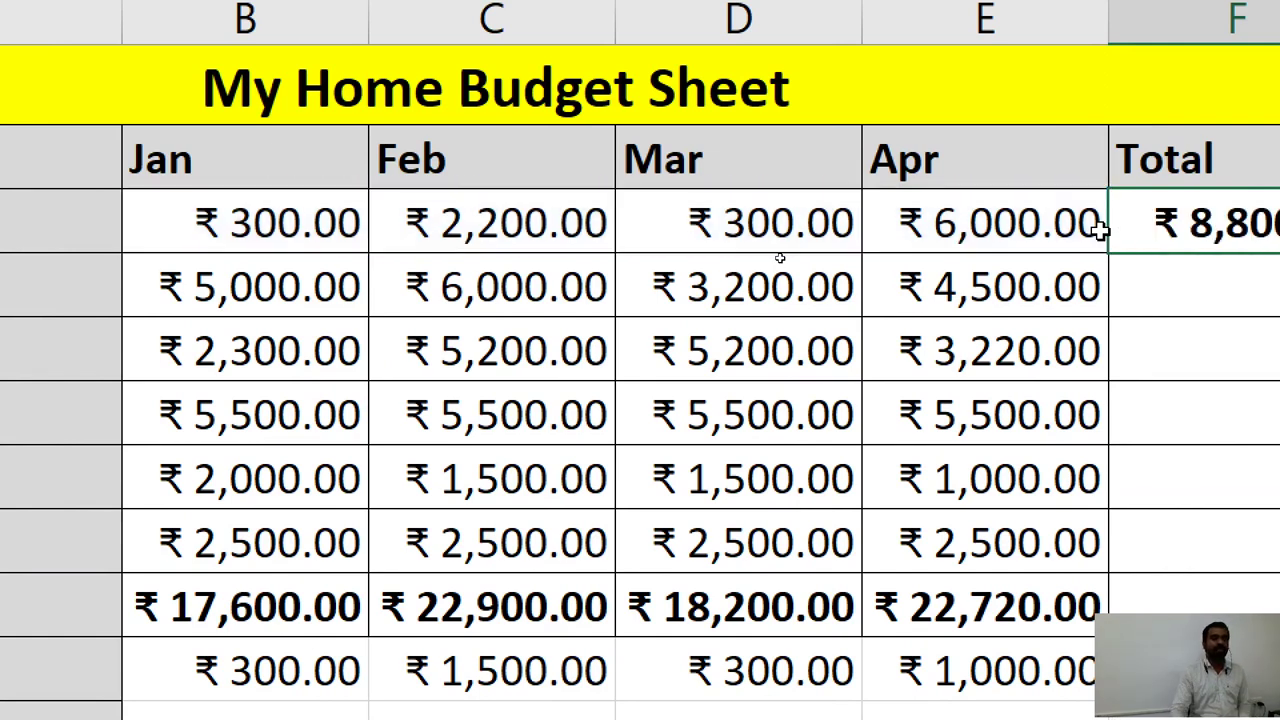
Copy the F3 total formula down the Total column to F9.
{"action": "left_click", "coordinate": [1040, 230]}
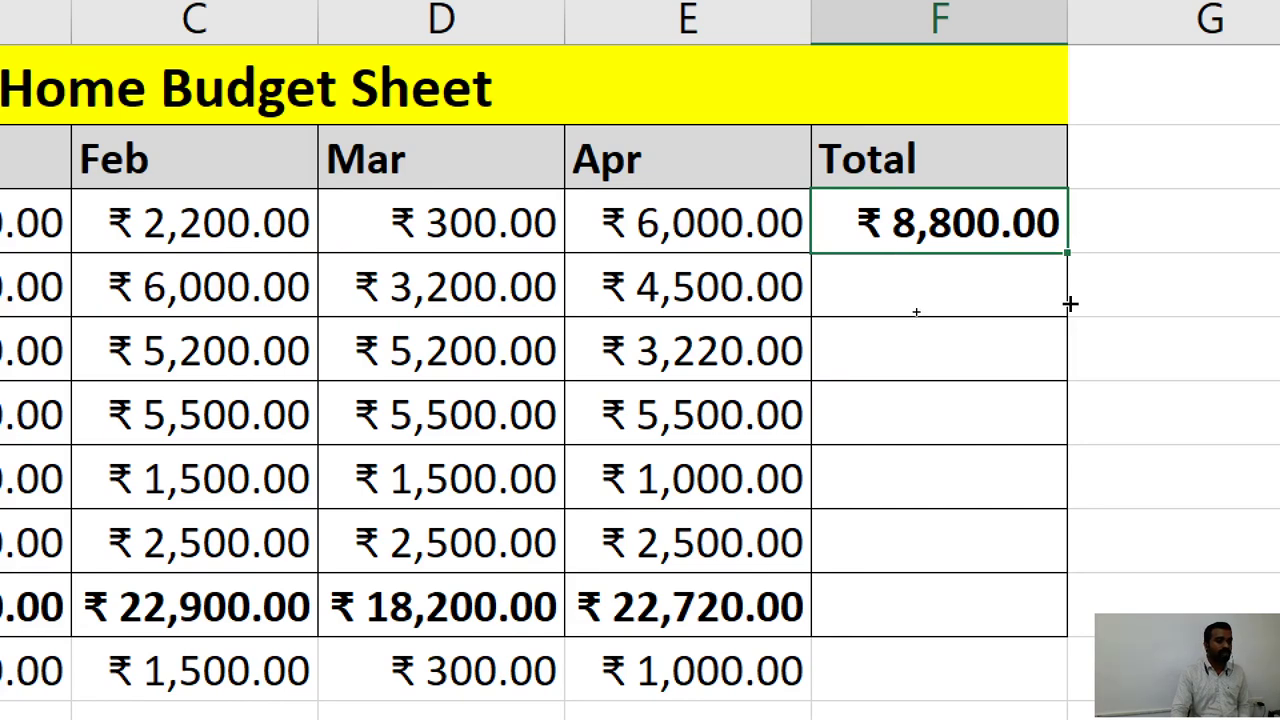
{"action": "left_click_drag", "start_coordinate": [1070, 303], "coordinate": [1089, 637]}
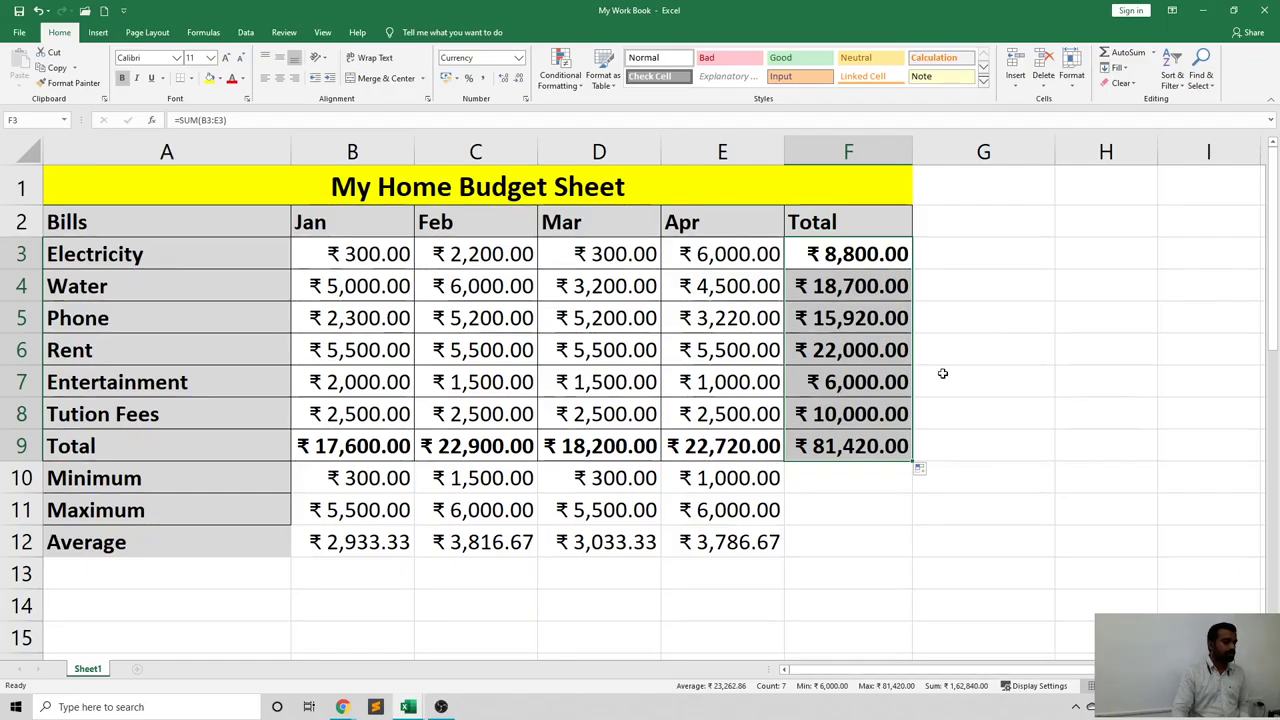
{"action": "left_click", "coordinate": [942, 373]}
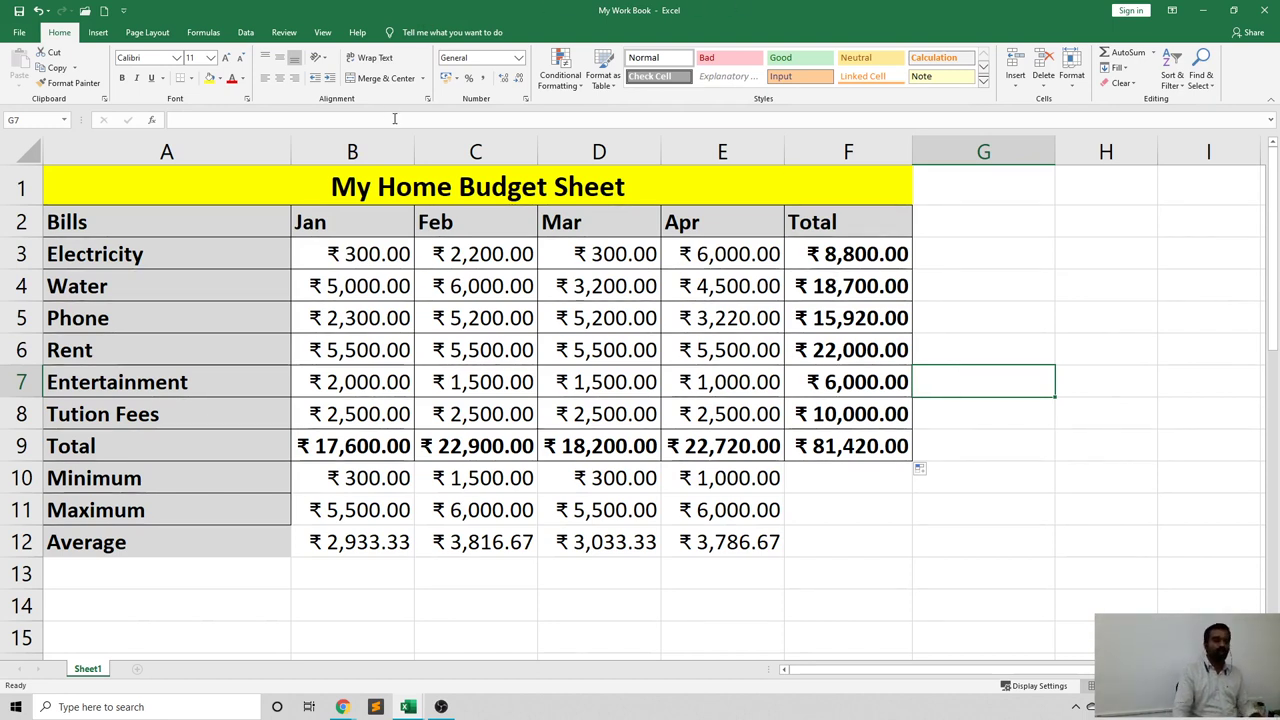
{"action": "left_click", "coordinate": [152, 119]}
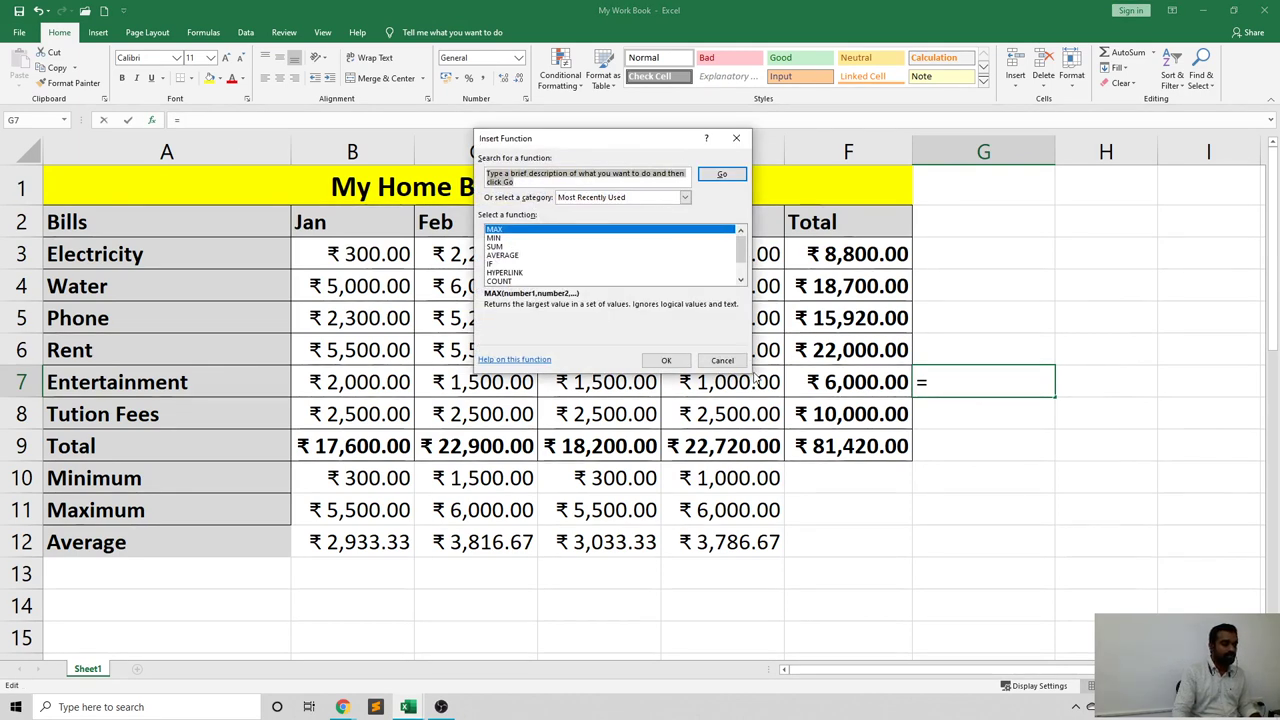
{"action": "left_click", "coordinate": [680, 246]}
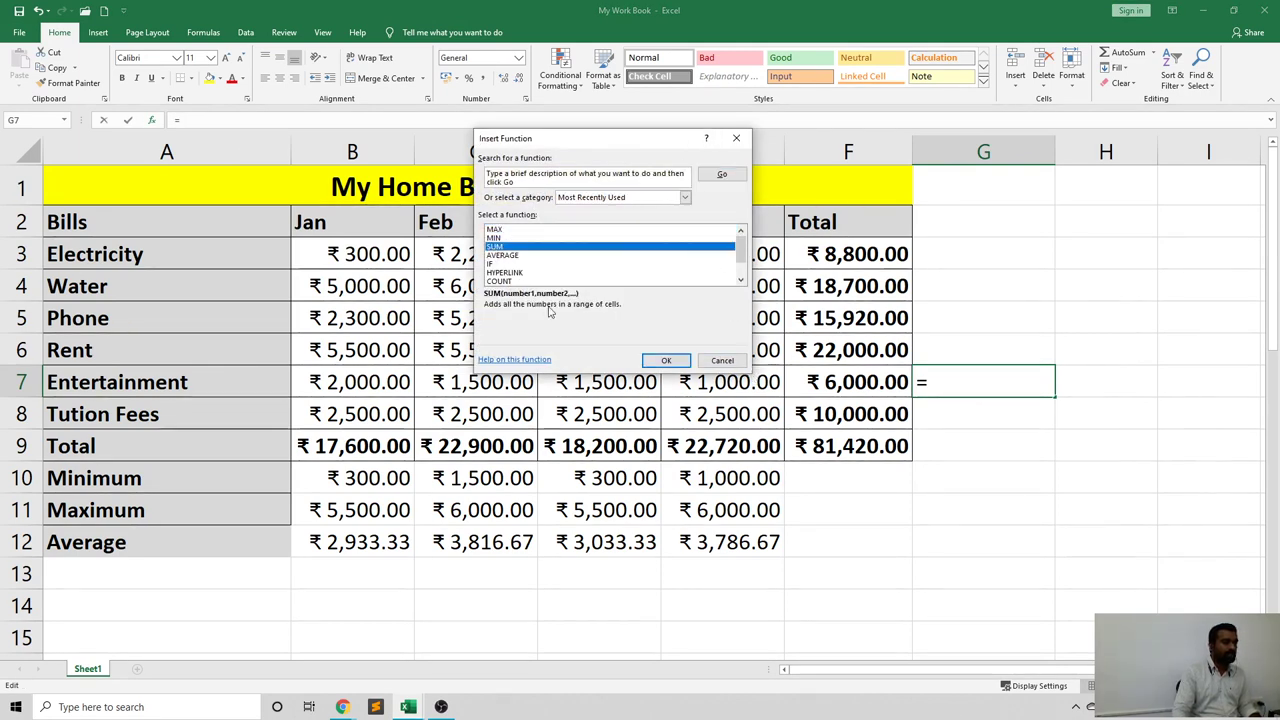
{"action": "left_click", "coordinate": [662, 361]}
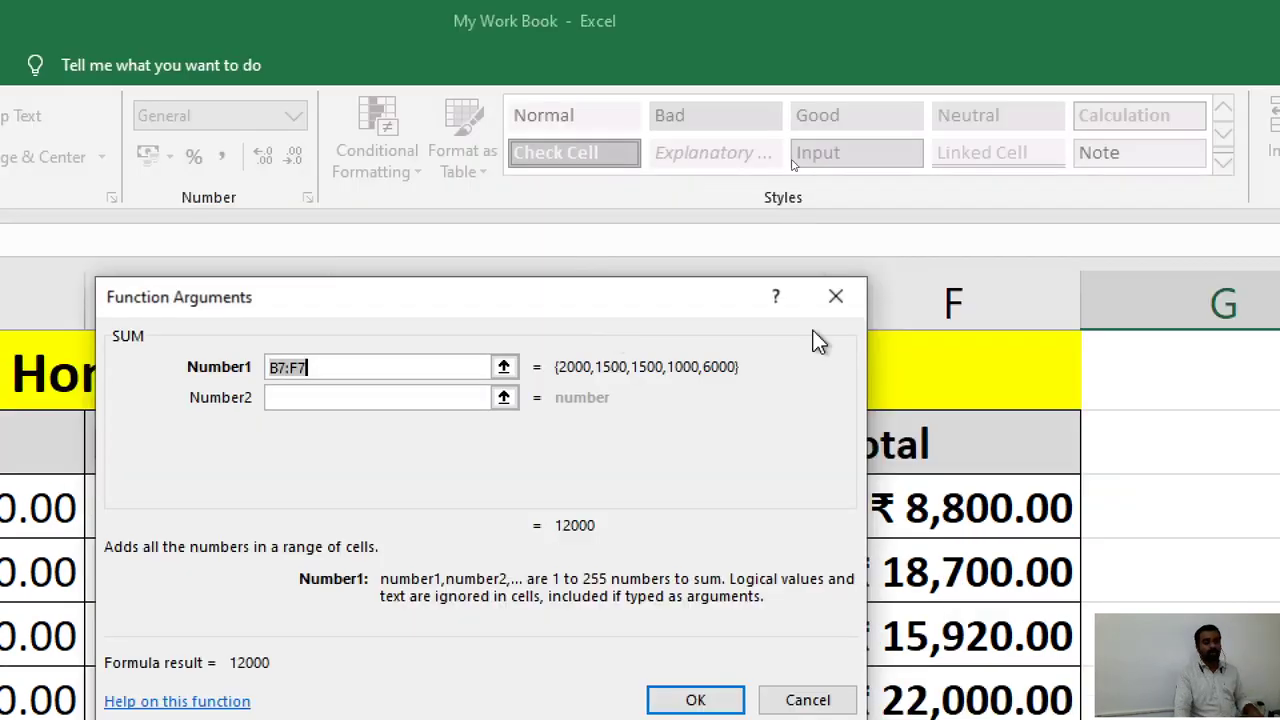
{"action": "left_click", "coordinate": [836, 296]}
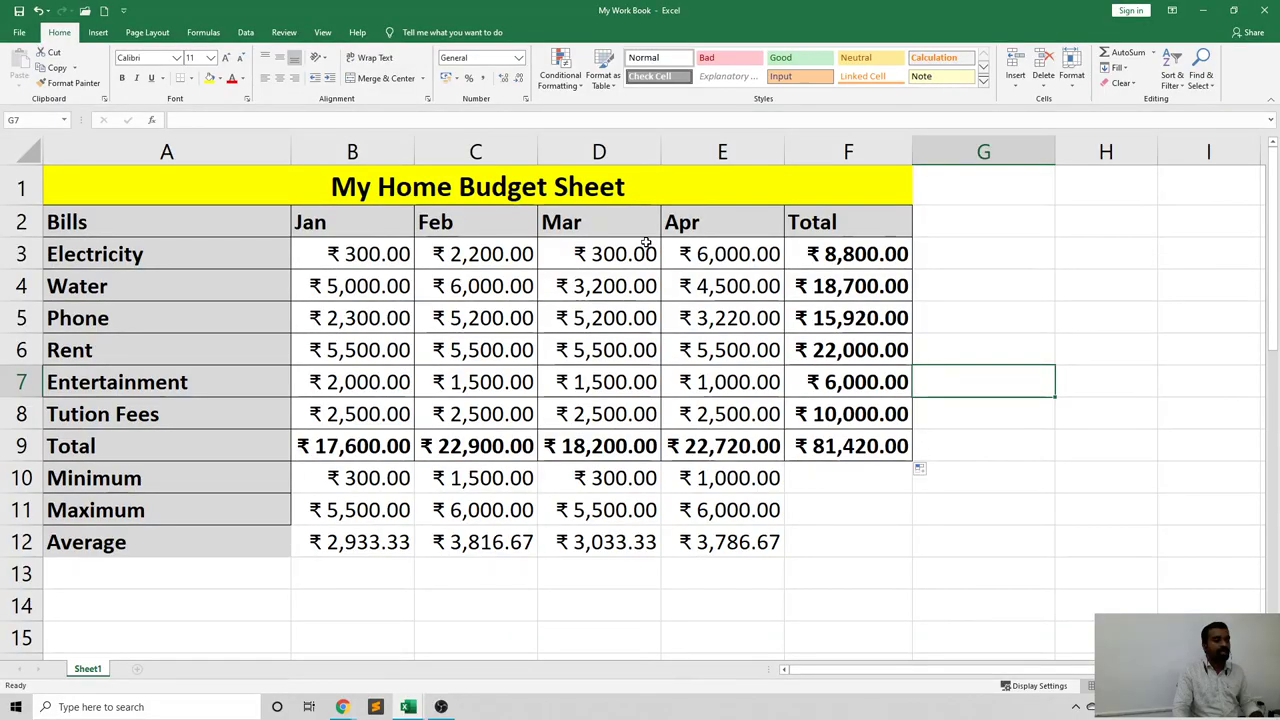
{"action": "left_click_drag", "start_coordinate": [207, 508], "coordinate": [261, 719]}
{"action": "left_click_drag", "start_coordinate": [500, 410], "coordinate": [500, 414]}
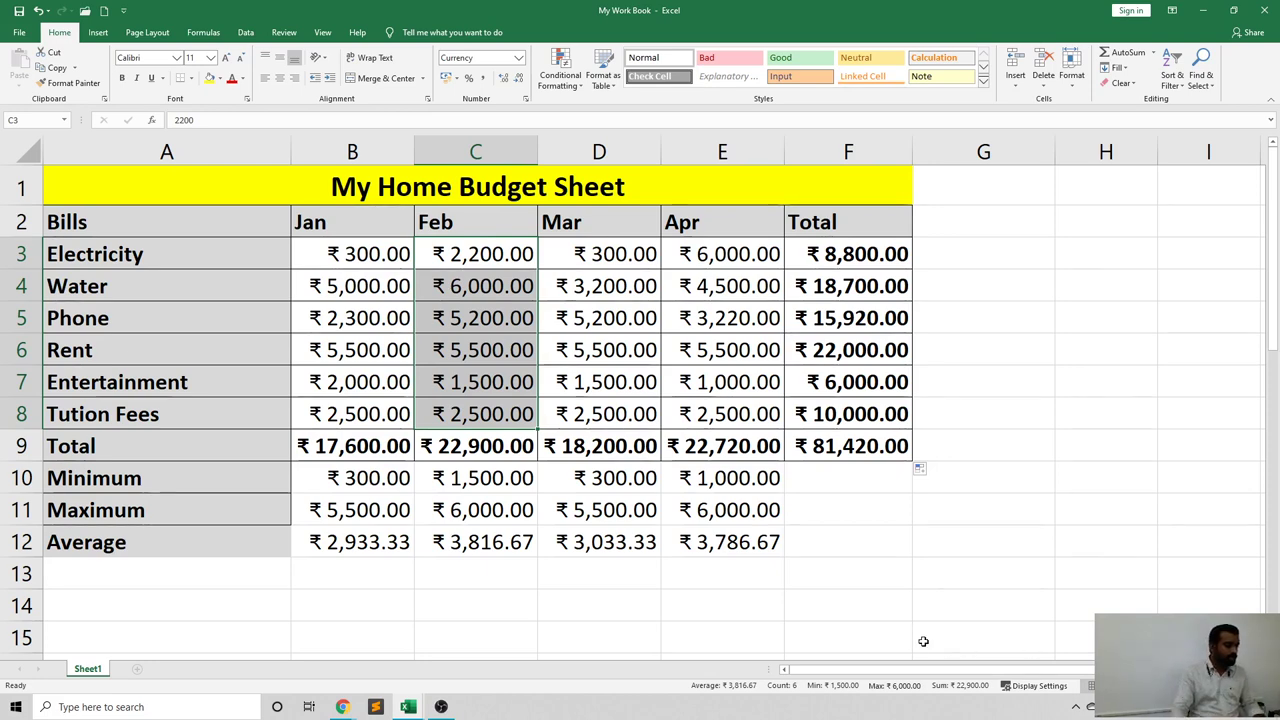
{"action": "left_click_drag", "start_coordinate": [350, 542], "coordinate": [722, 544]}
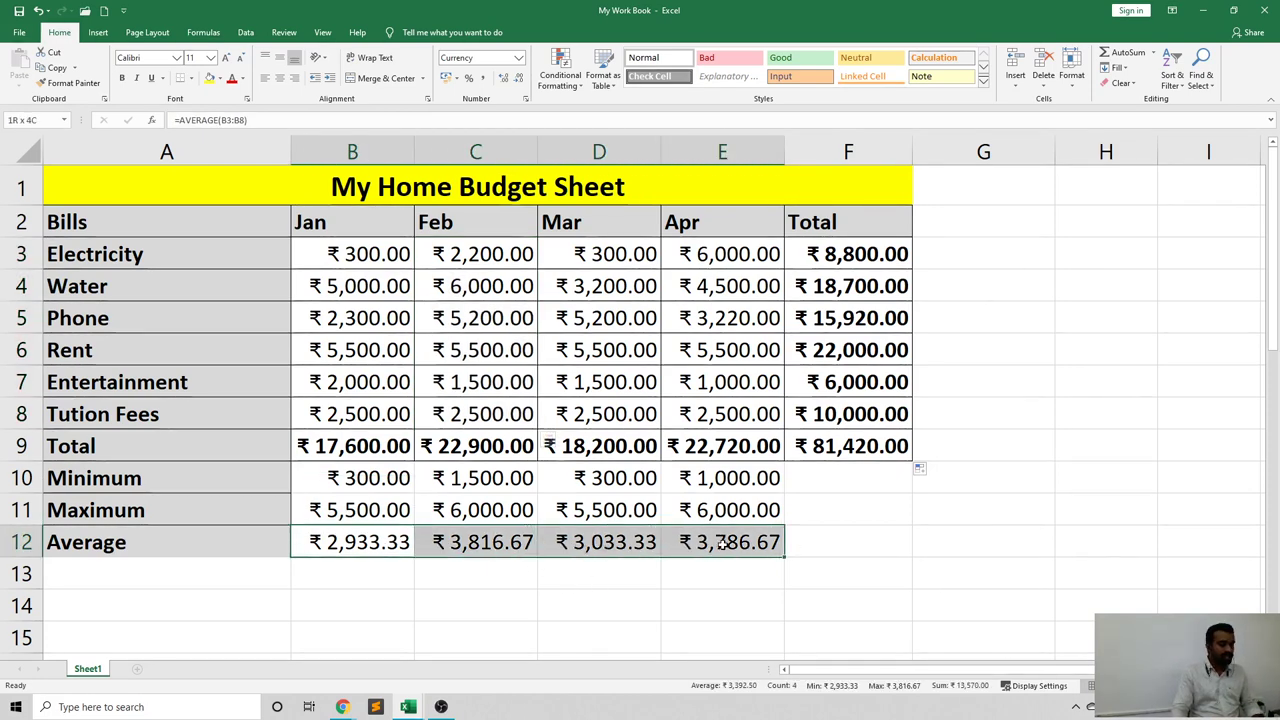
Delete the averages in B12:E12 and reselect the now-empty B12.
{"action": "key", "text": "Delete"}
{"action": "left_click", "coordinate": [454, 606]}
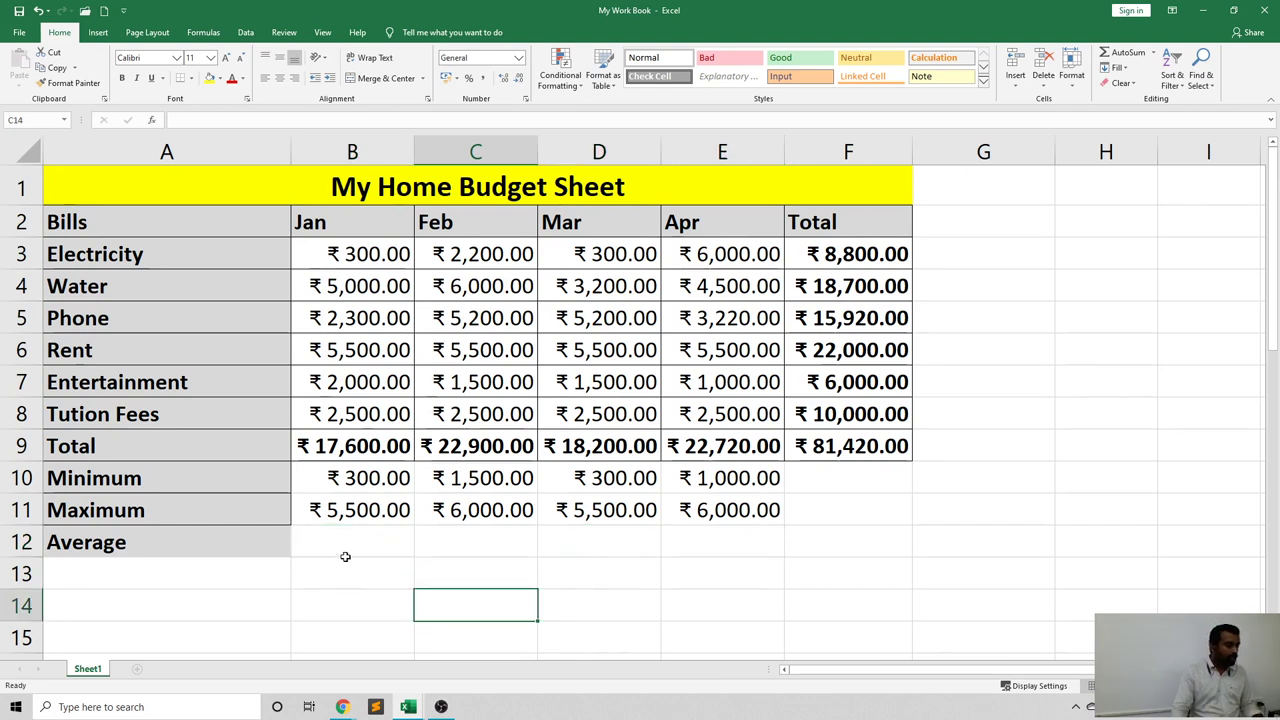
{"action": "left_click", "coordinate": [334, 540]}
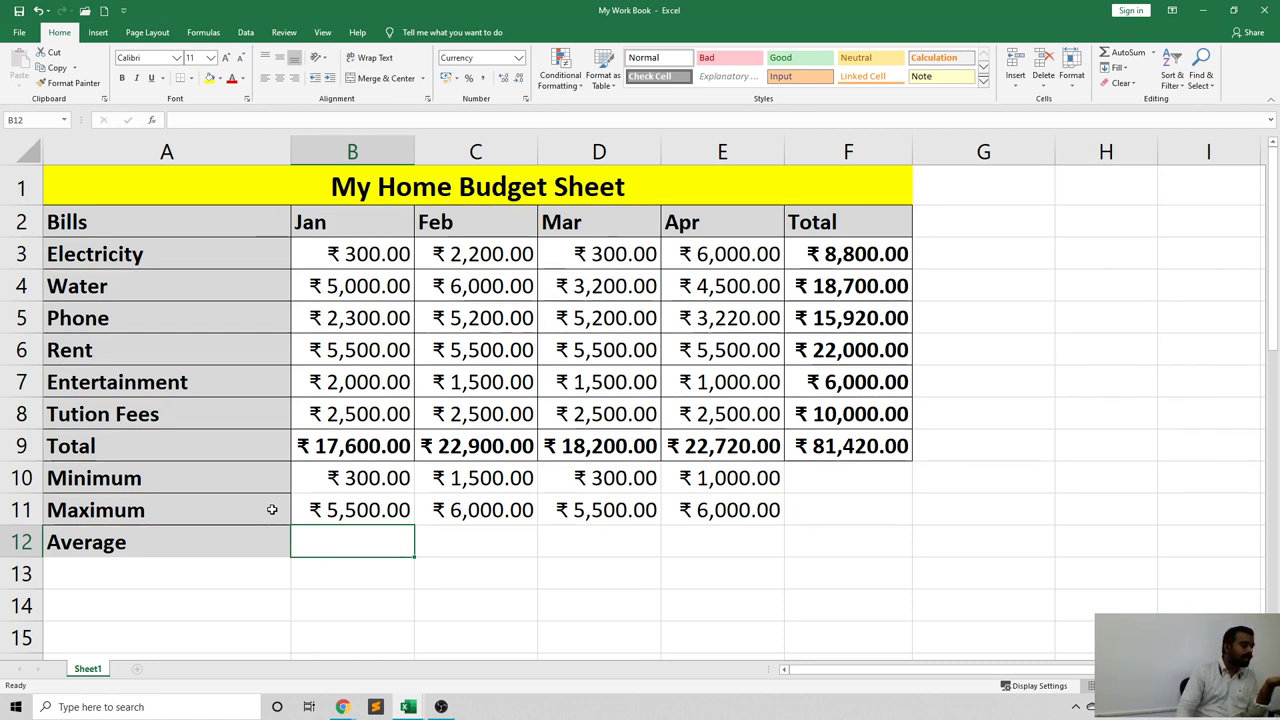
{"action": "left_click", "coordinate": [331, 578]}
{"action": "left_click", "coordinate": [328, 546]}
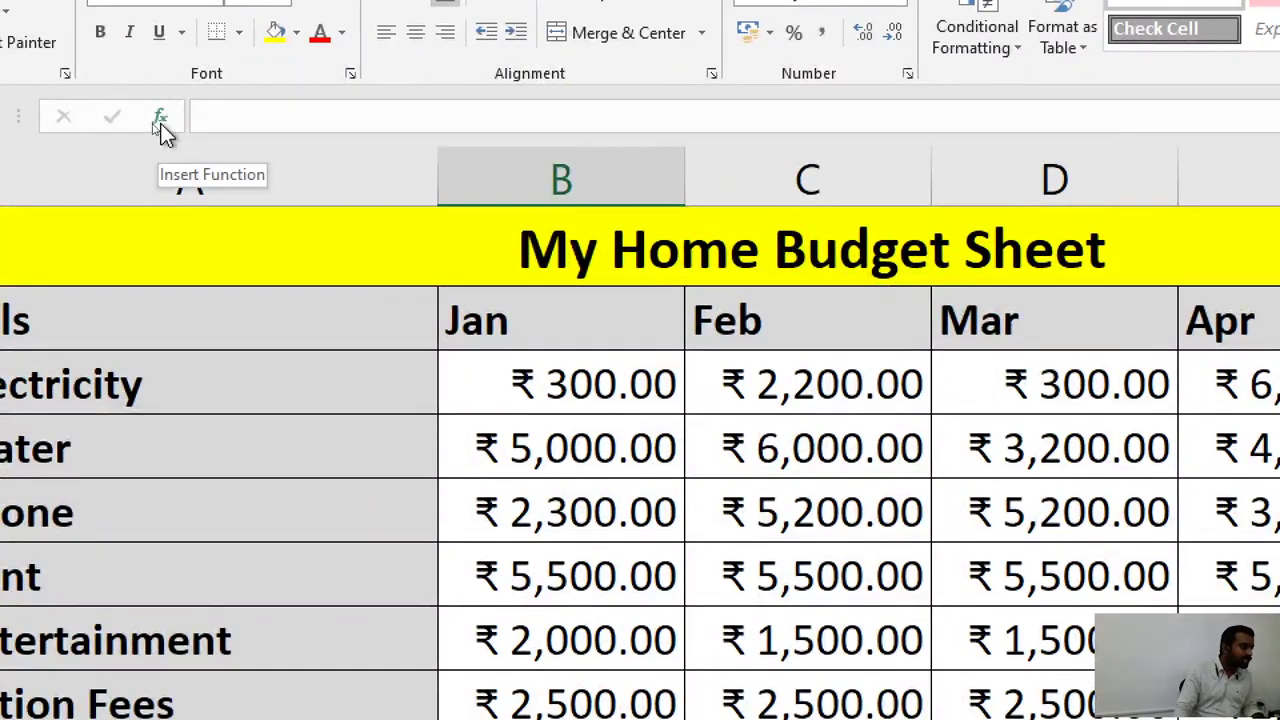
Insert AVERAGE in B12 through the function dialog with Number1 set to B3:B8.
{"action": "left_click", "coordinate": [148, 120]}
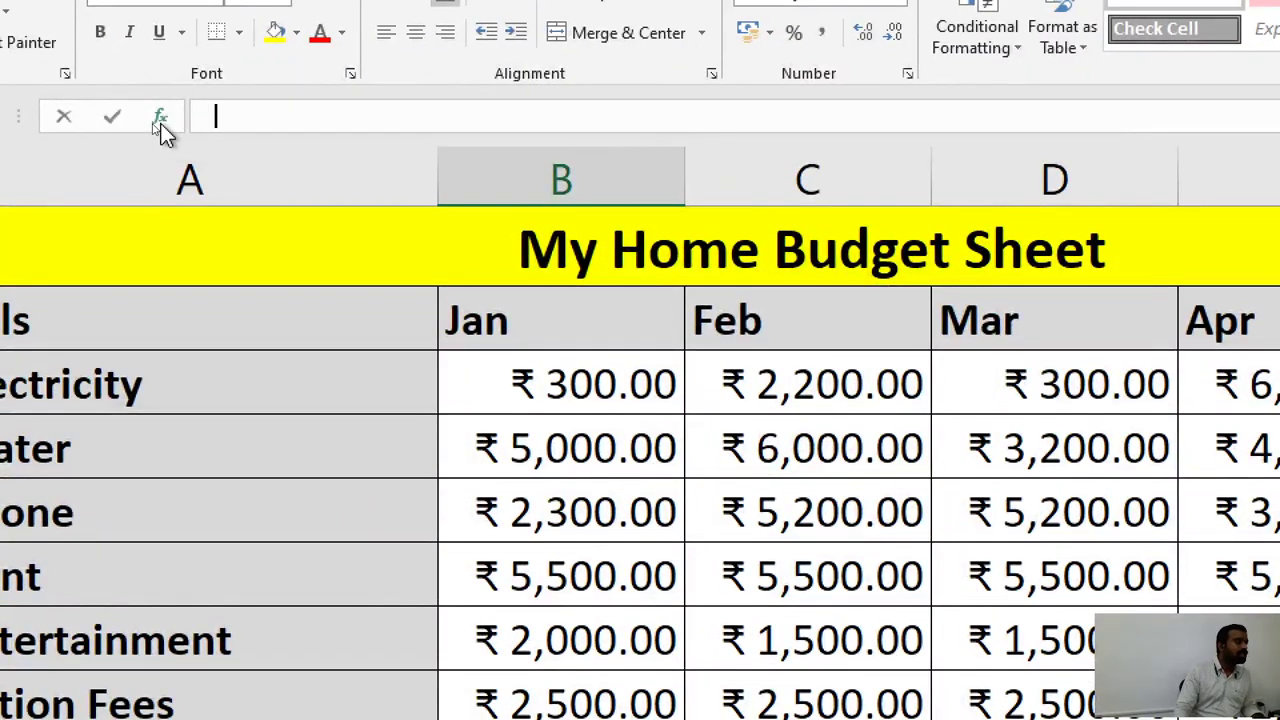
{"action": "left_click", "coordinate": [160, 120]}
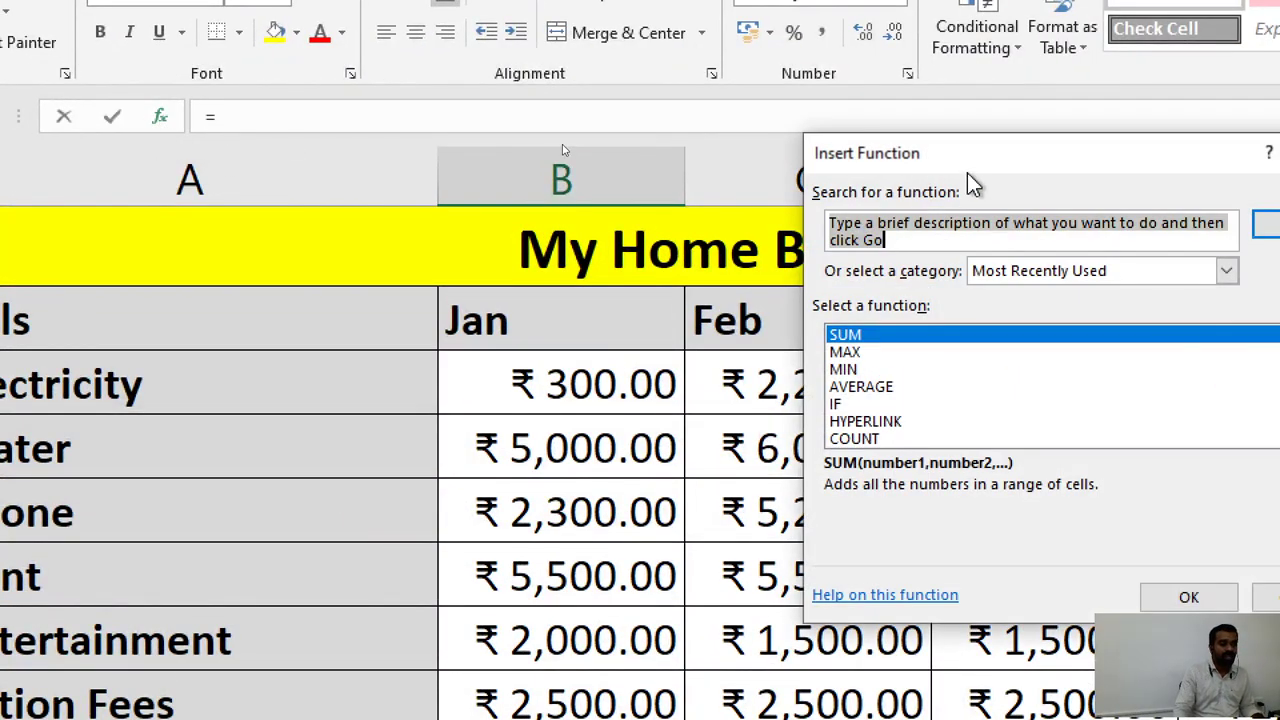
{"action": "left_click_drag", "start_coordinate": [980, 166], "coordinate": [486, 174]}
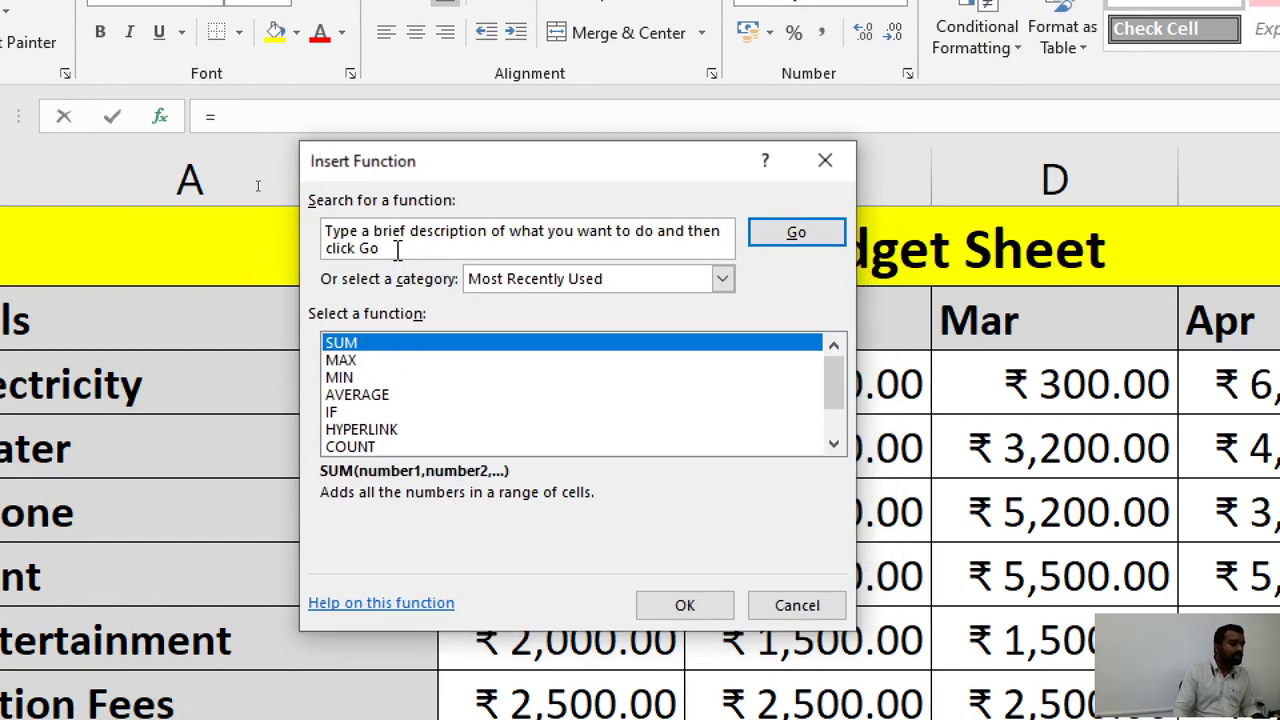
{"action": "key", "text": "Delete"}
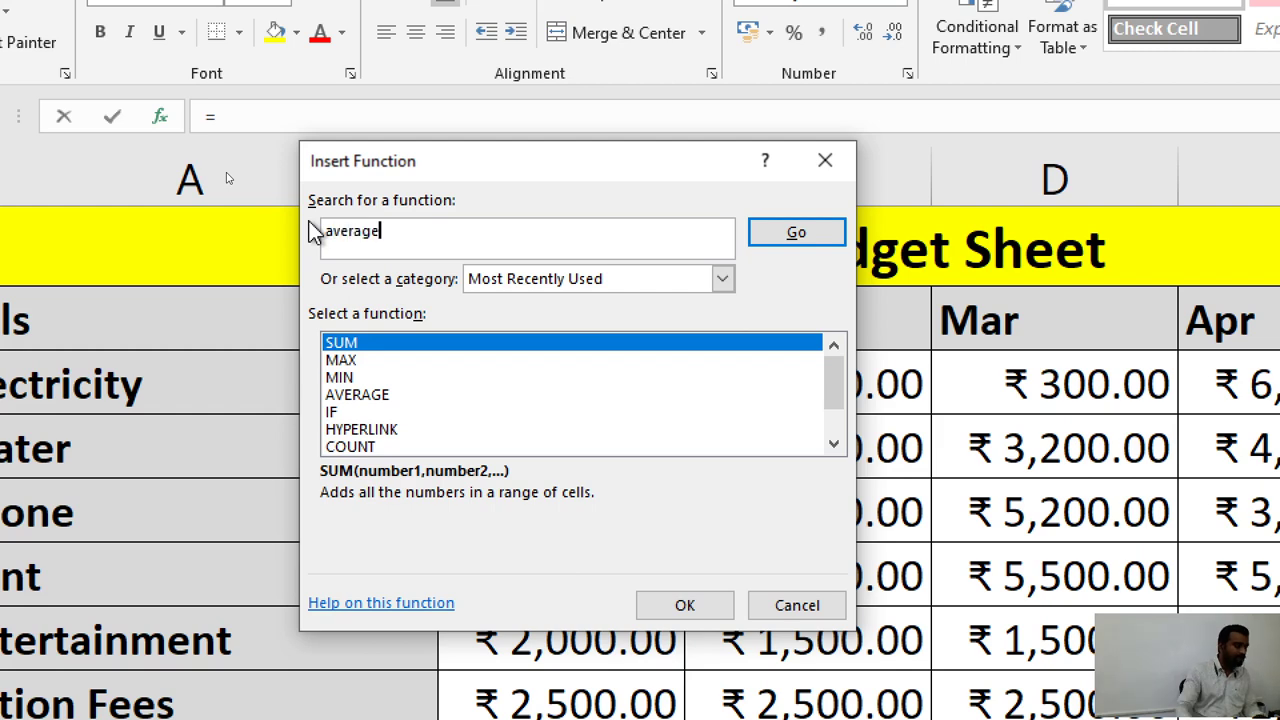
{"action": "left_click", "coordinate": [797, 240]}
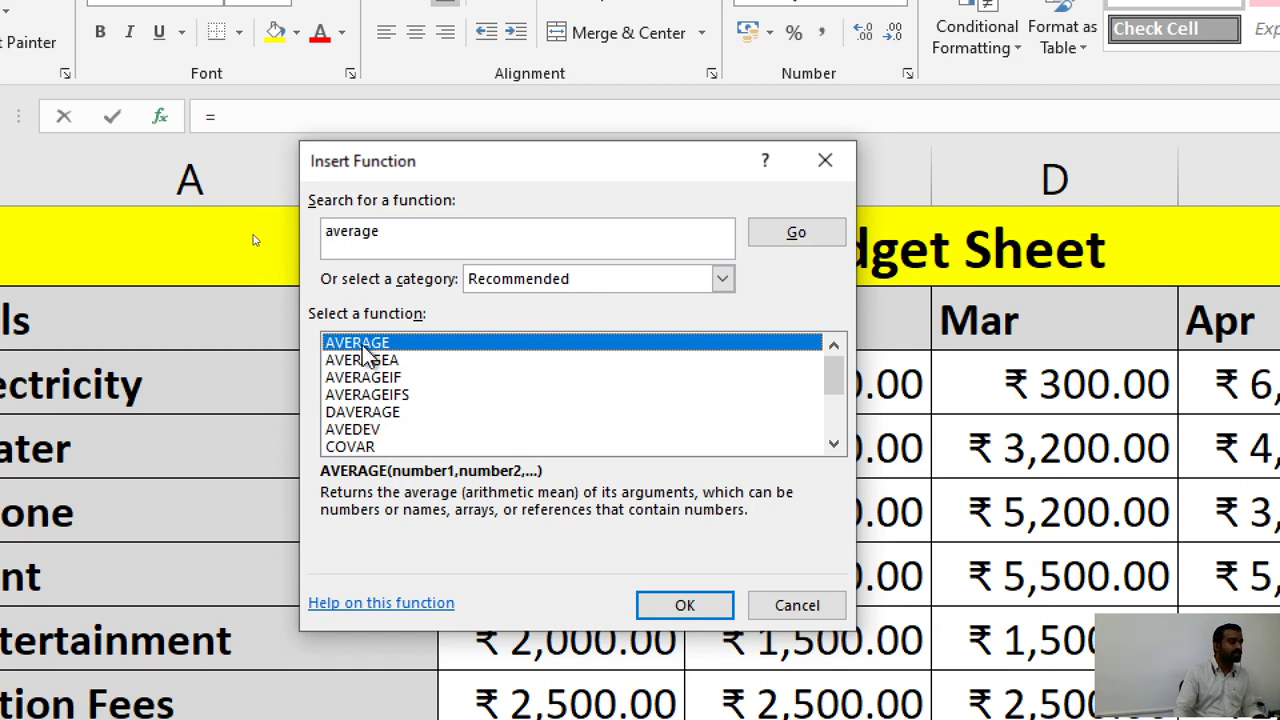
{"action": "left_click", "coordinate": [690, 607]}
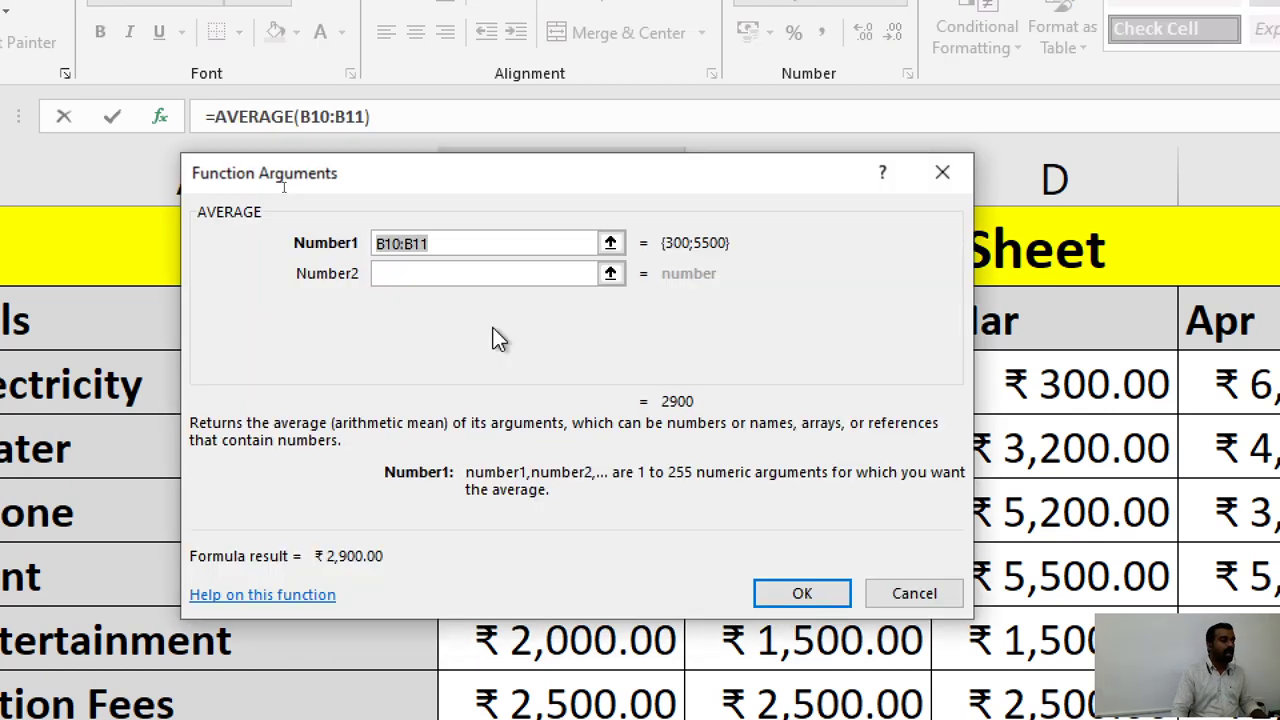
{"action": "left_click_drag", "start_coordinate": [440, 195], "coordinate": [946, 182]}
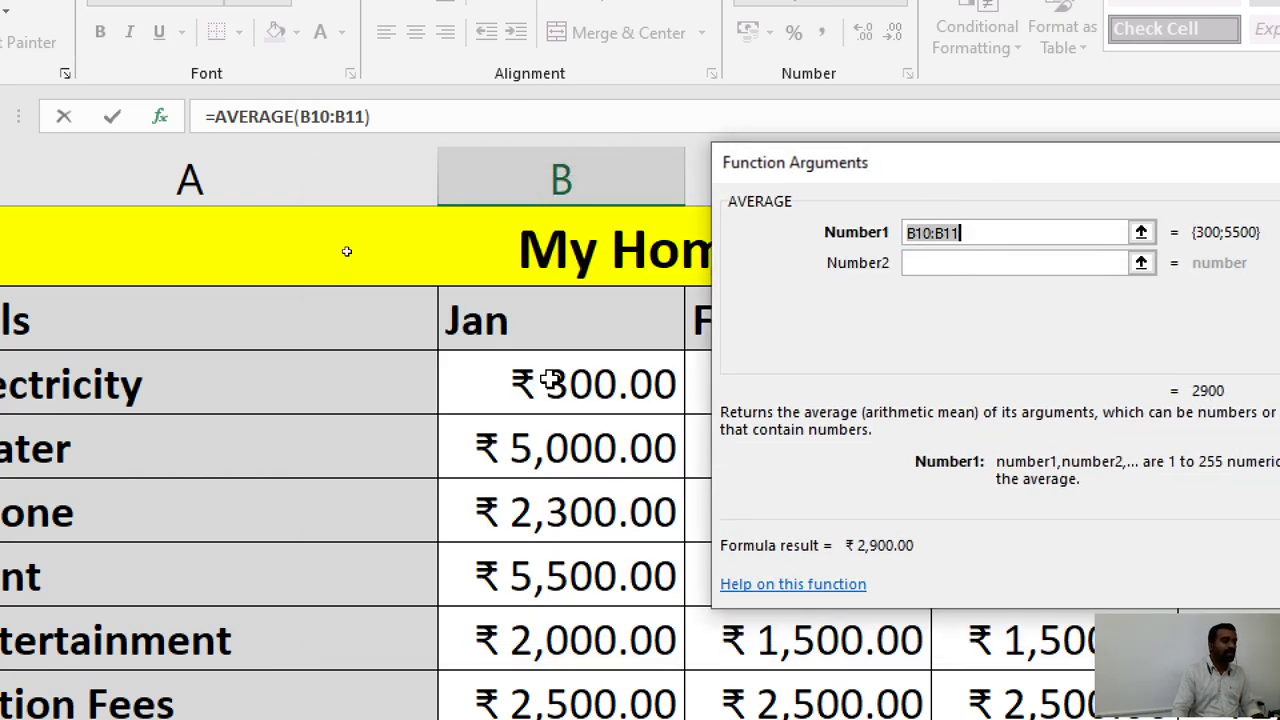
{"action": "left_click_drag", "start_coordinate": [550, 380], "coordinate": [540, 719]}
{"action": "left_click_drag", "start_coordinate": [540, 625], "coordinate": [543, 563]}
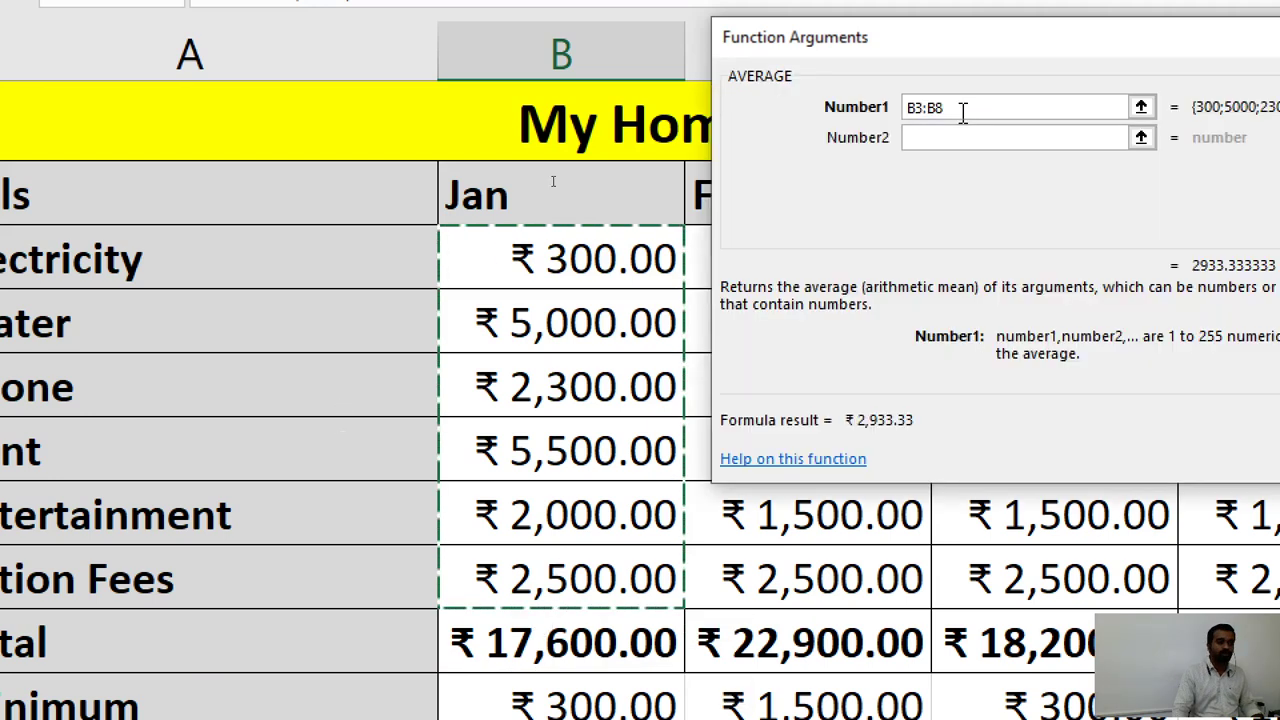
{"action": "left_click_drag", "start_coordinate": [993, 100], "coordinate": [713, 104]}
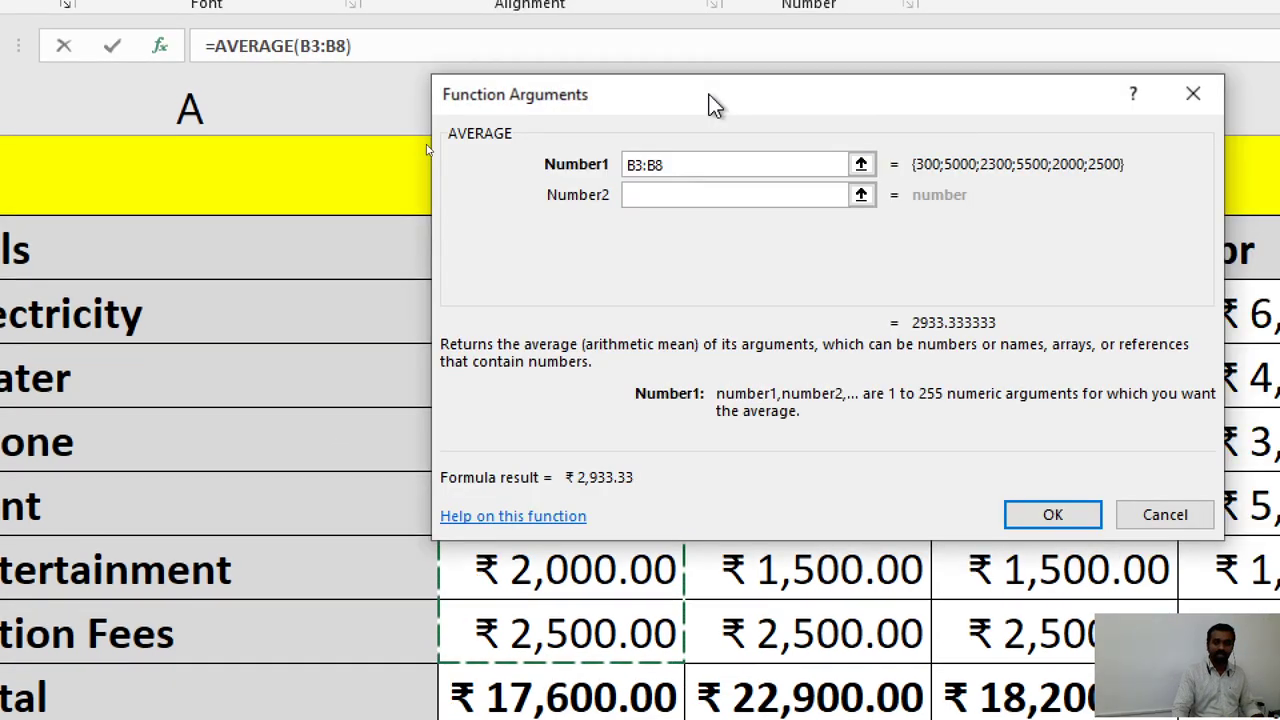
{"action": "left_click", "coordinate": [1063, 527]}
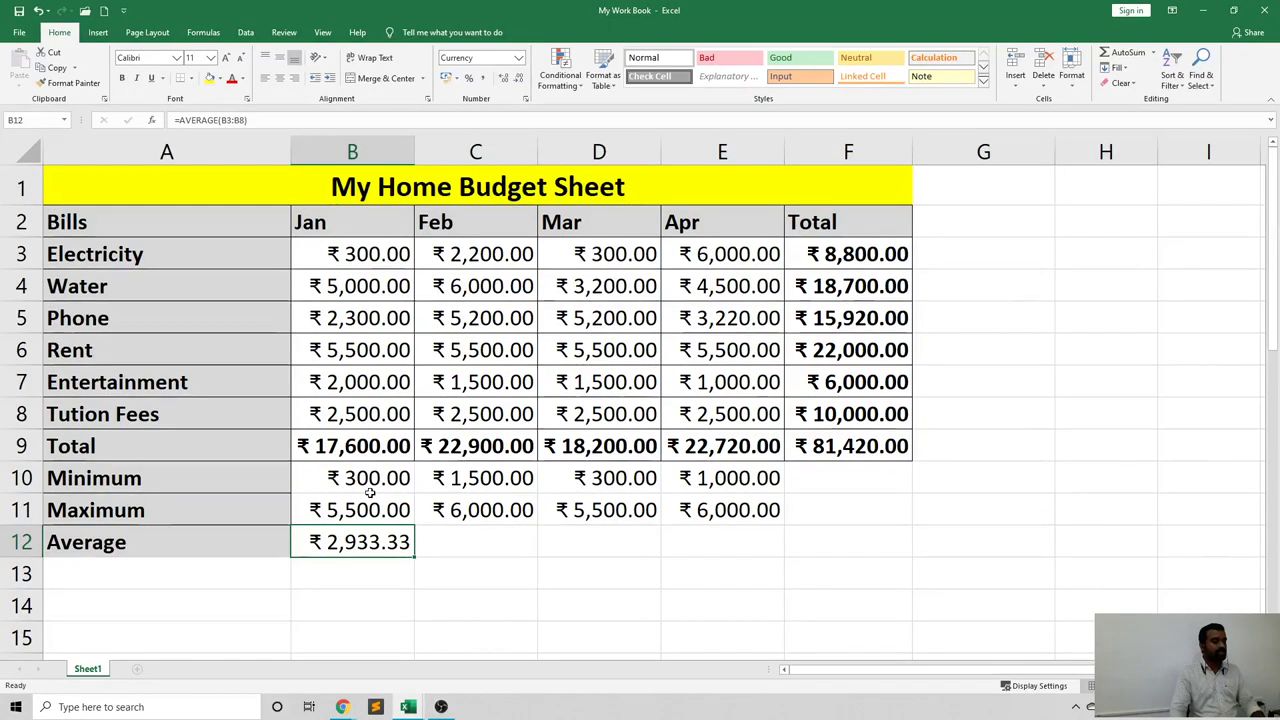
Fill the B12 average formula across to E12, then switch to Google Slides.
{"action": "left_click_drag", "start_coordinate": [413, 557], "coordinate": [784, 556]}
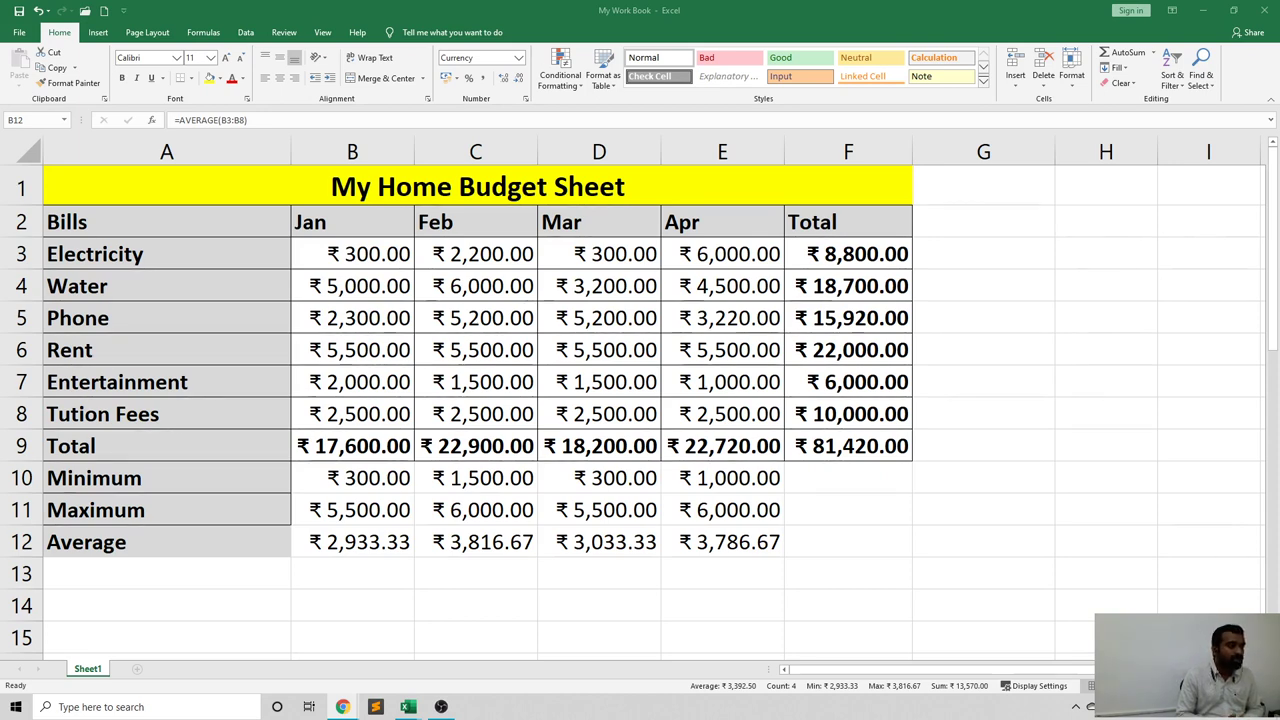
{"action": "key", "text": "alt+Tab"}
{"action": "key", "text": "Tab"}
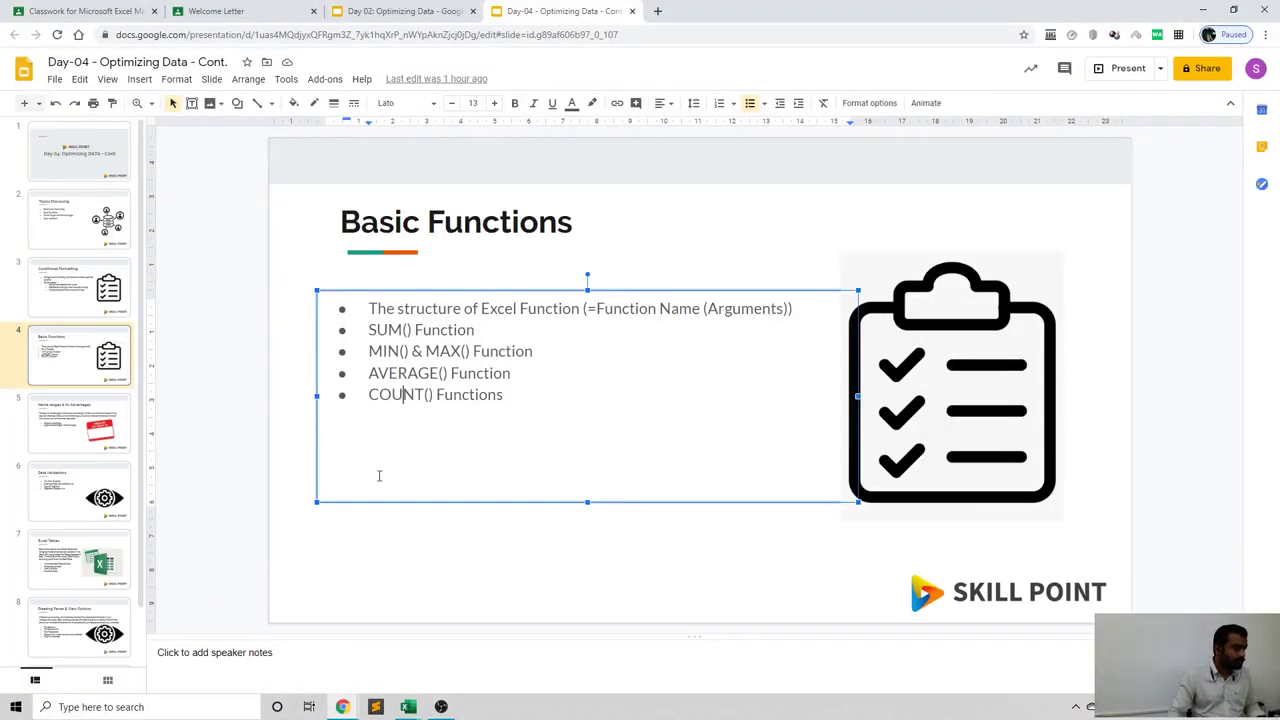
Show slide 5, 'Name ranges & its Advantages', then return to the Excel workbook.
{"action": "left_click", "coordinate": [90, 434]}
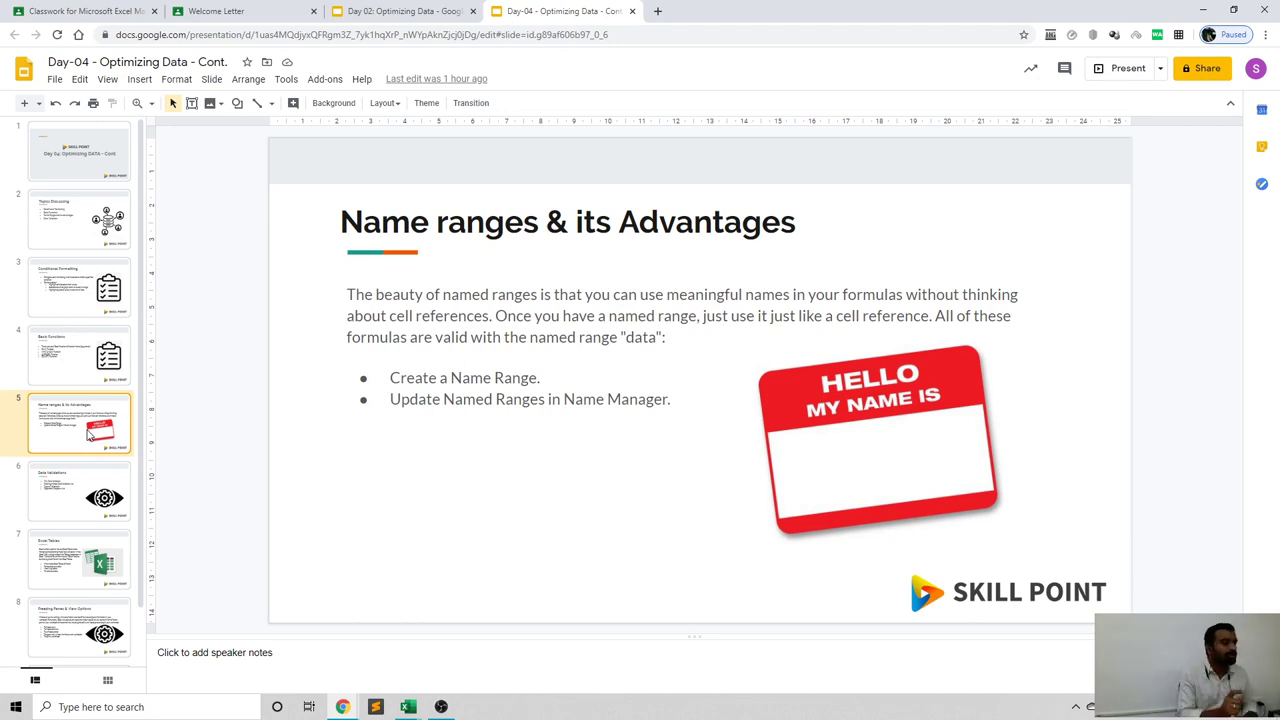
{"action": "key", "text": "alt+Tab"}
{"action": "key", "text": "Tab"}
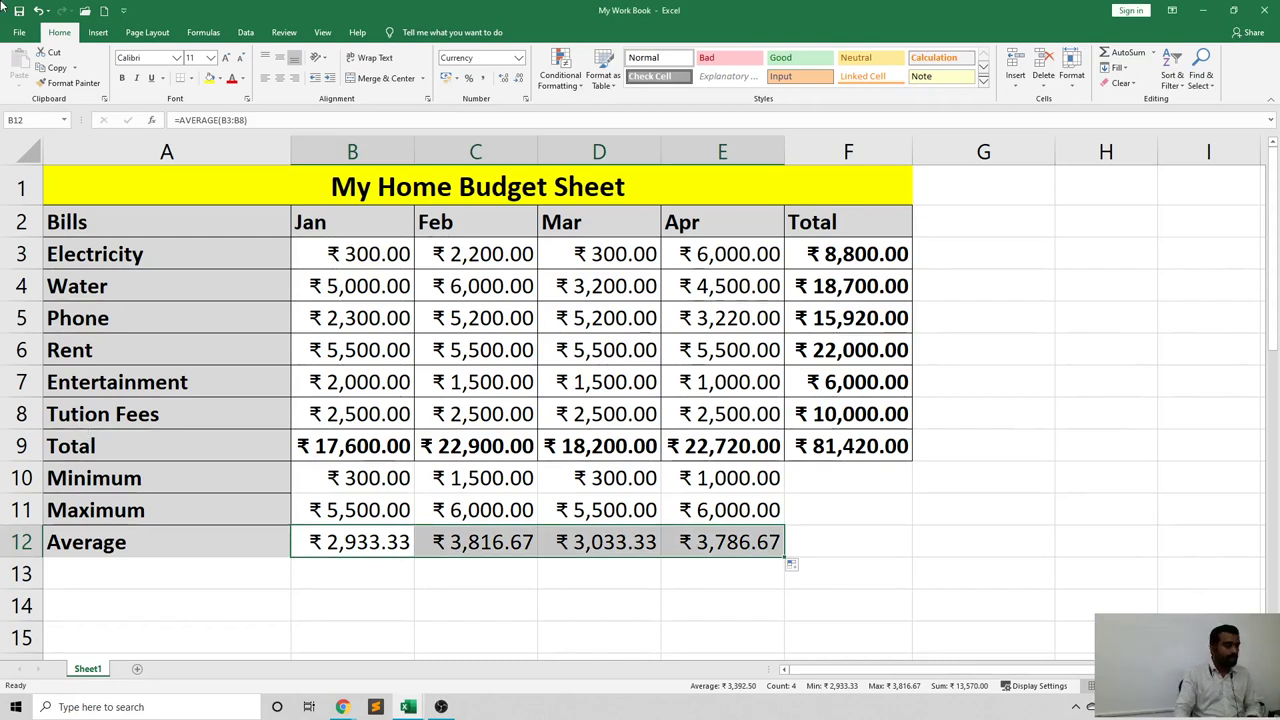
Clear all contents and formatting from the Minimum, Maximum and Average rows.
{"action": "left_click", "coordinate": [361, 581]}
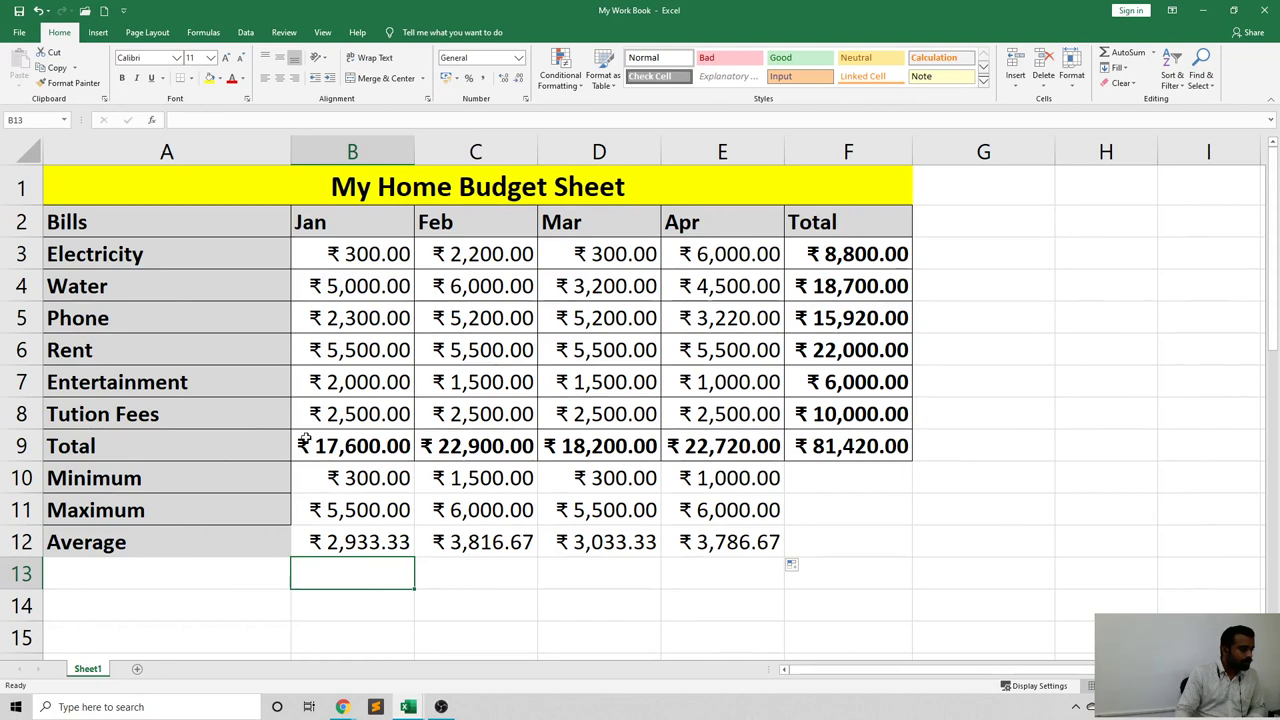
{"action": "left_click_drag", "start_coordinate": [147, 464], "coordinate": [740, 545]}
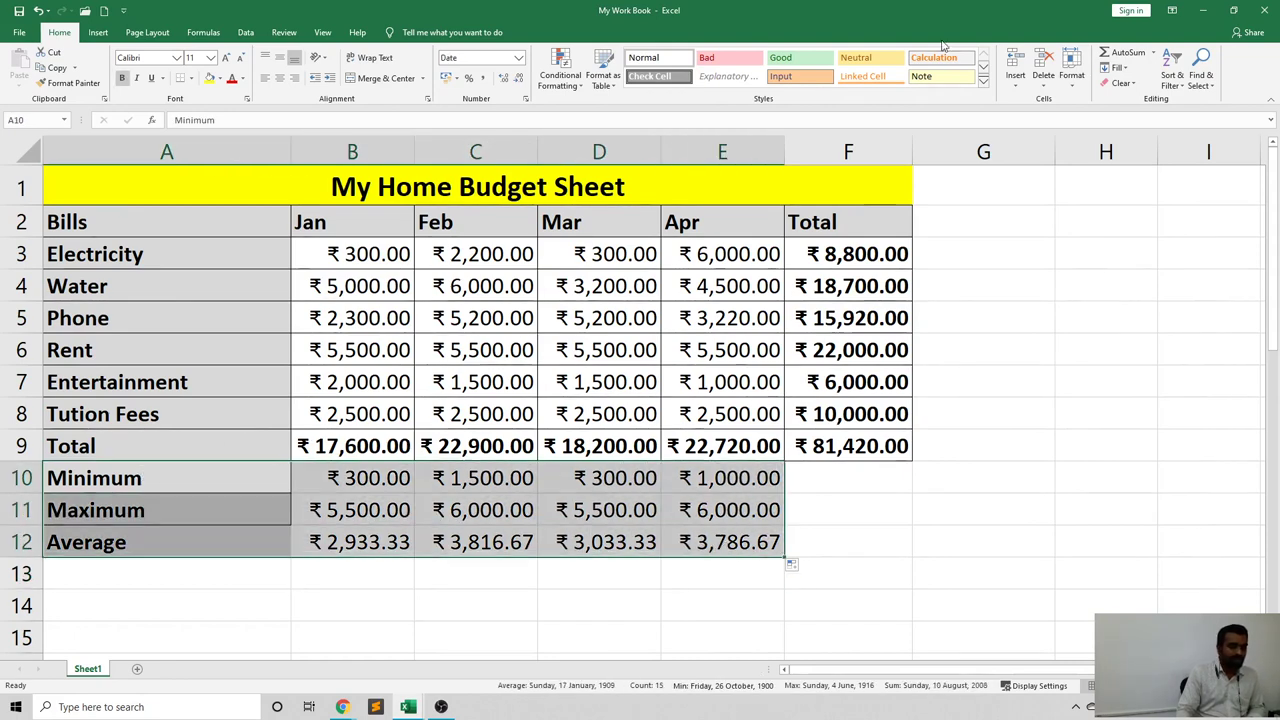
{"action": "left_click", "coordinate": [1119, 83]}
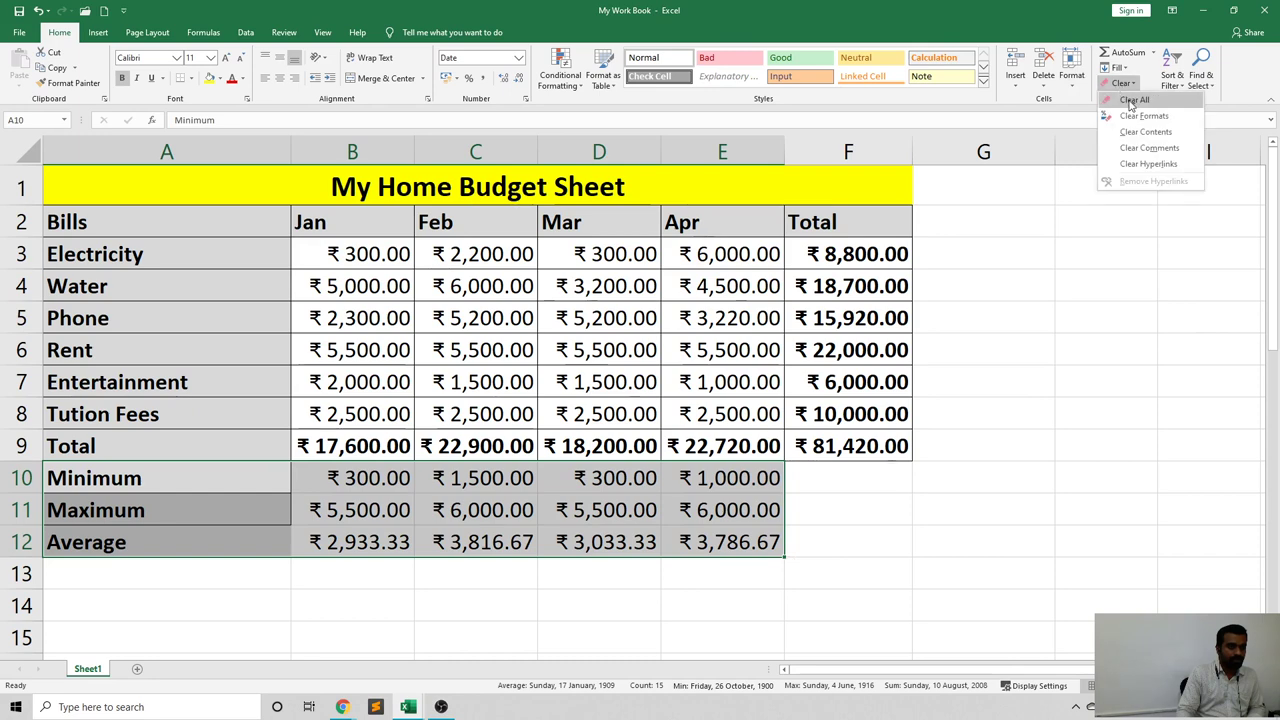
{"action": "left_click", "coordinate": [1110, 100]}
{"action": "left_click", "coordinate": [968, 446]}
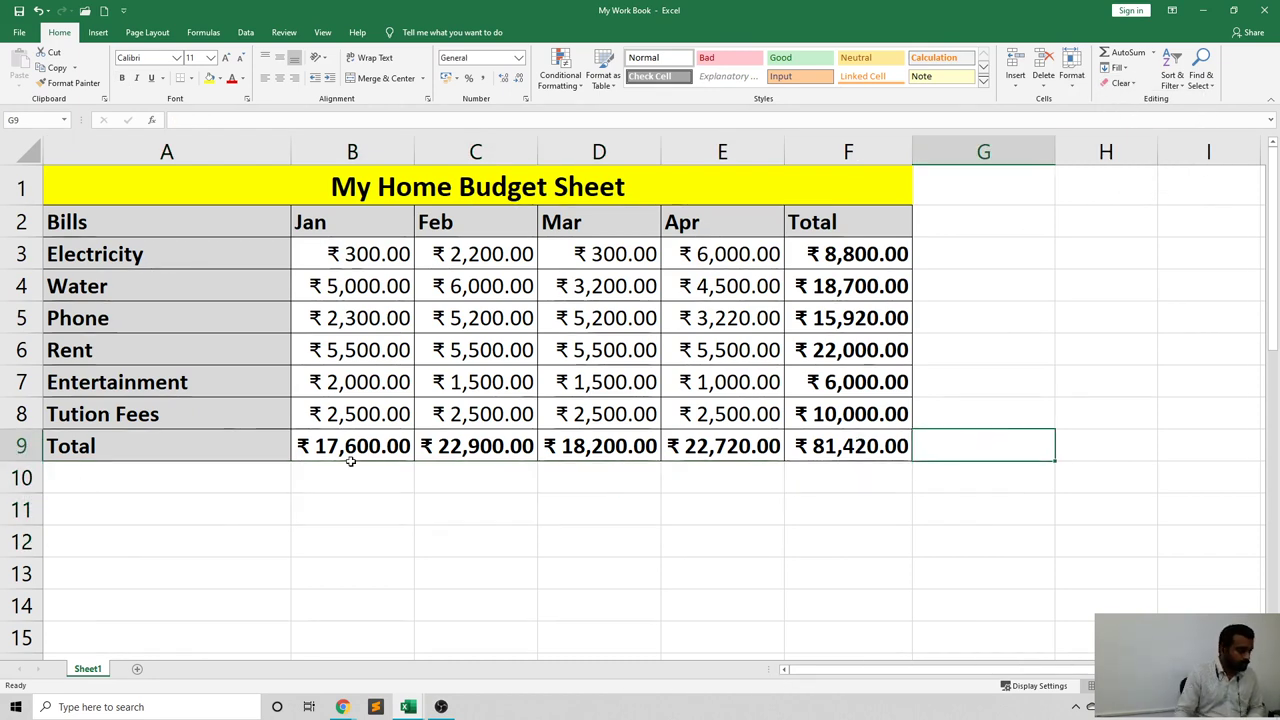
Delete the totals in row 9, B9 through F9.
{"action": "left_click", "coordinate": [410, 449]}
{"action": "left_click_drag", "start_coordinate": [417, 449], "coordinate": [895, 448]}
{"action": "key", "text": "Delete"}
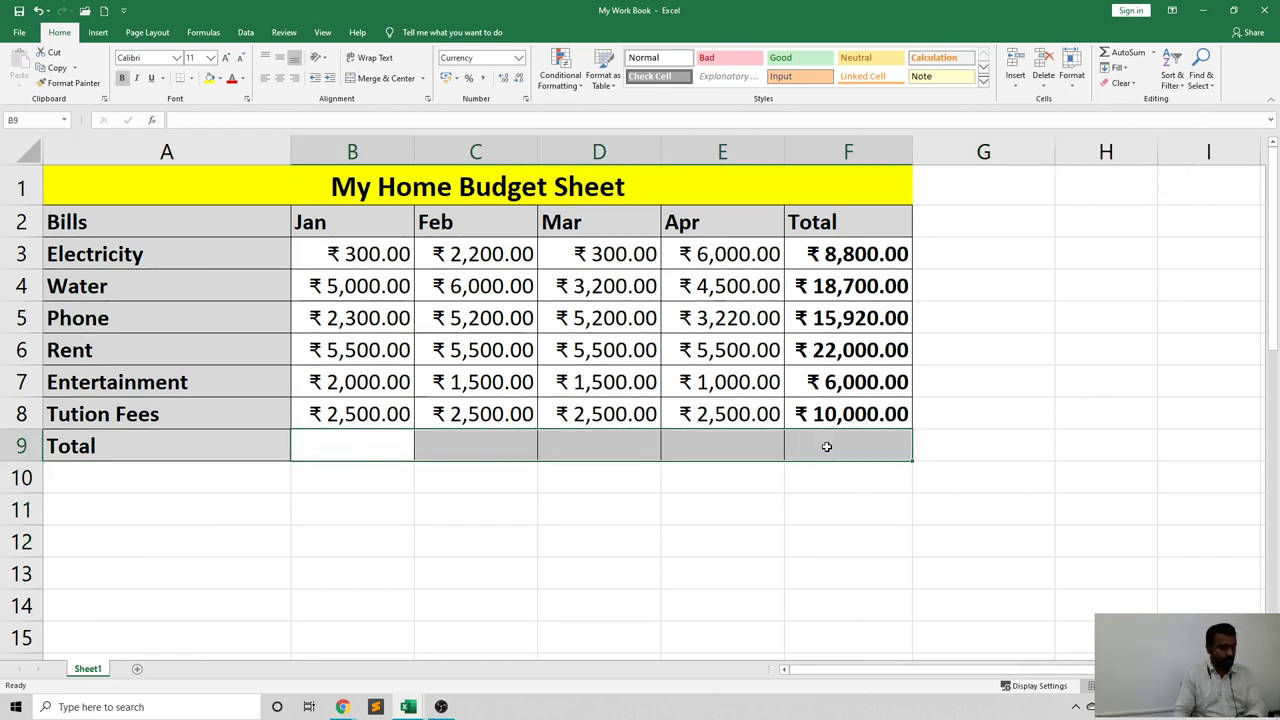
{"action": "left_click", "coordinate": [617, 541]}
{"action": "left_click", "coordinate": [346, 452]}
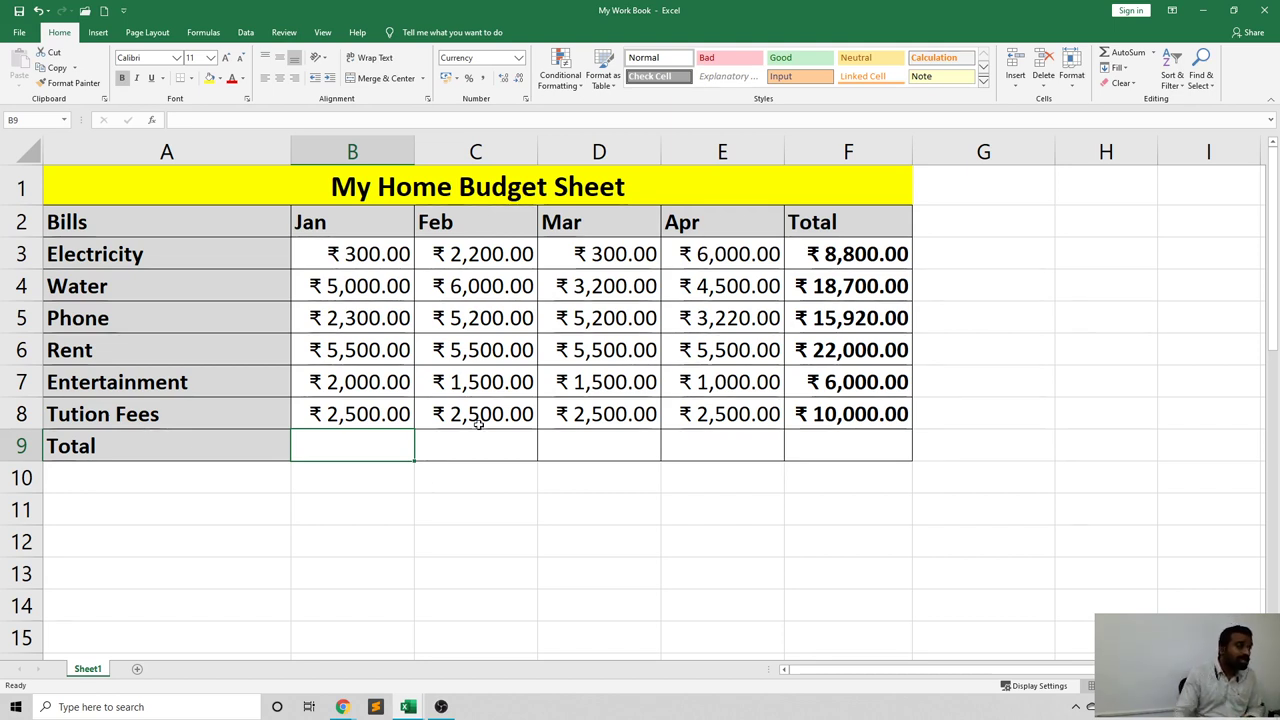
Select the header rows, then the Jan, Feb and Mar amounts, ending on B3:B8.
{"action": "left_click_drag", "start_coordinate": [109, 199], "coordinate": [596, 454]}
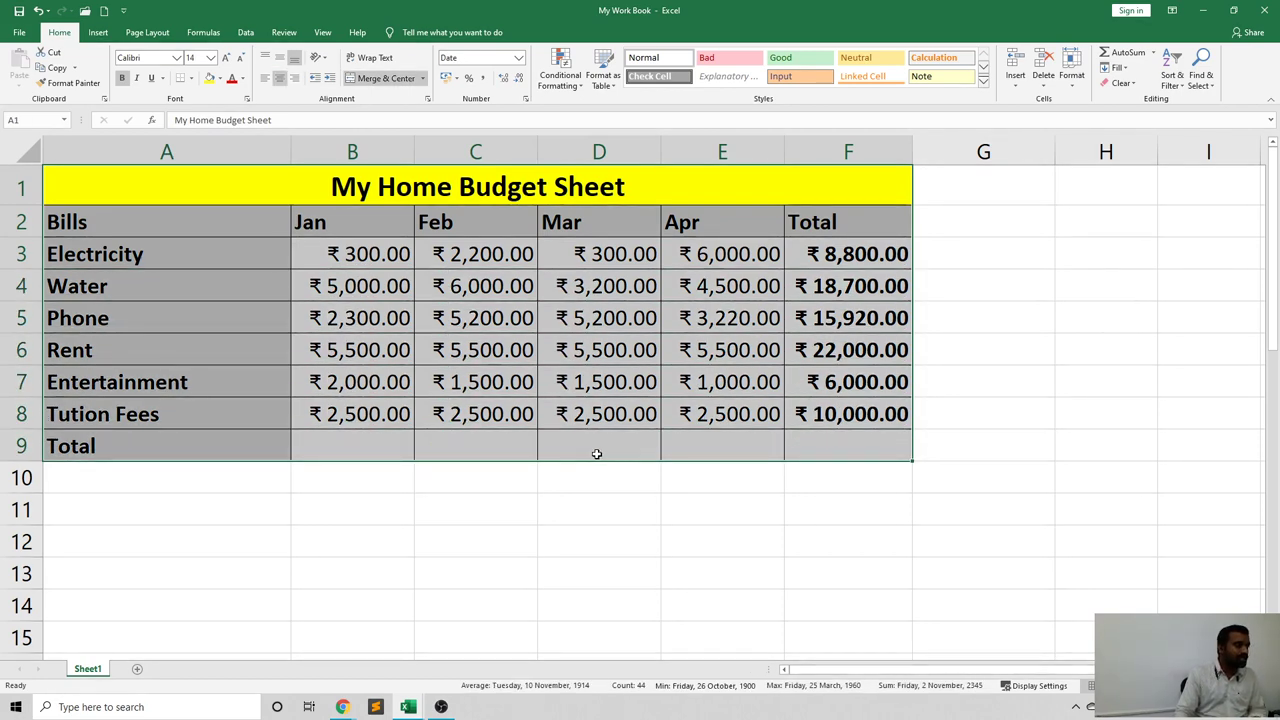
{"action": "left_click", "coordinate": [460, 514]}
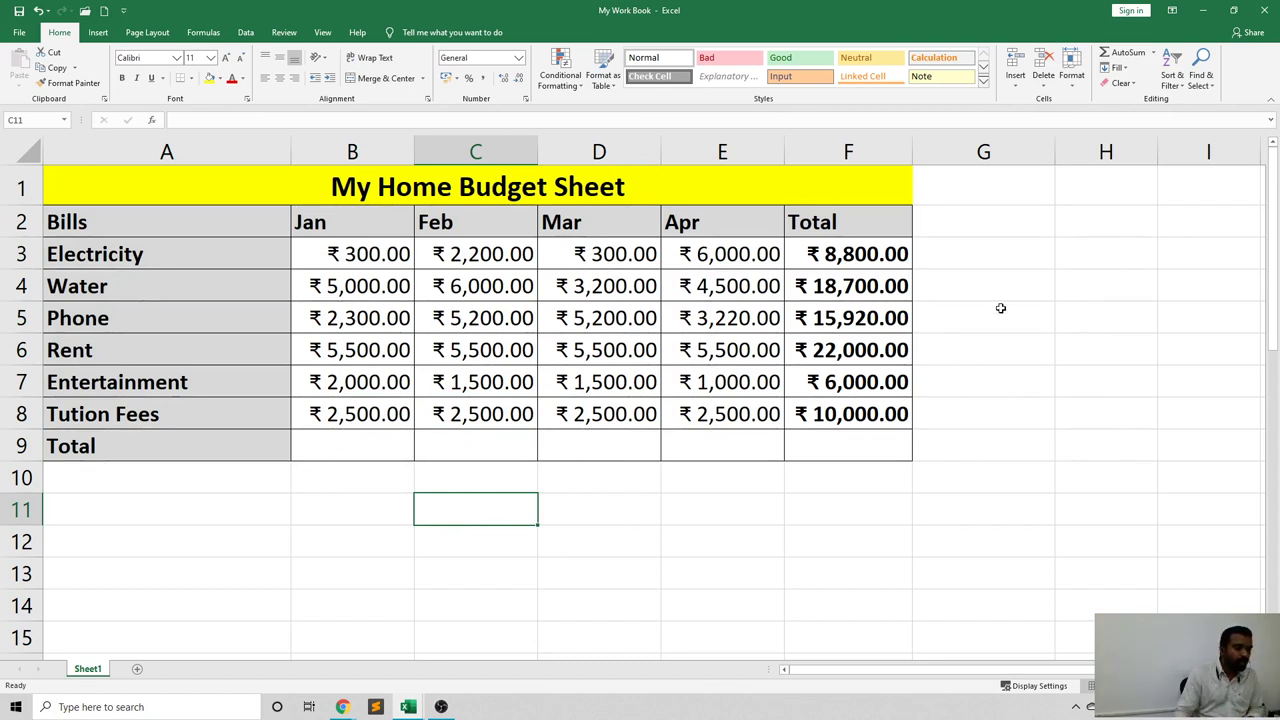
{"action": "left_click_drag", "start_coordinate": [364, 247], "coordinate": [380, 414]}
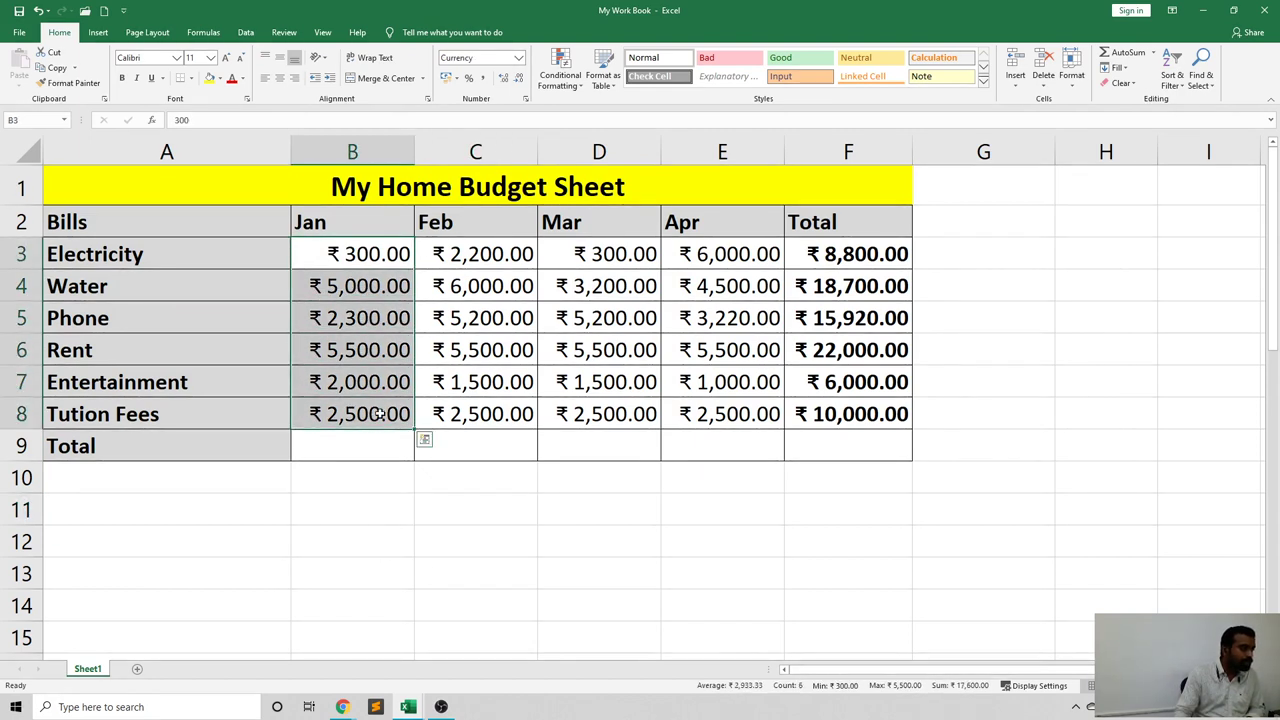
{"action": "left_click_drag", "start_coordinate": [495, 256], "coordinate": [491, 414]}
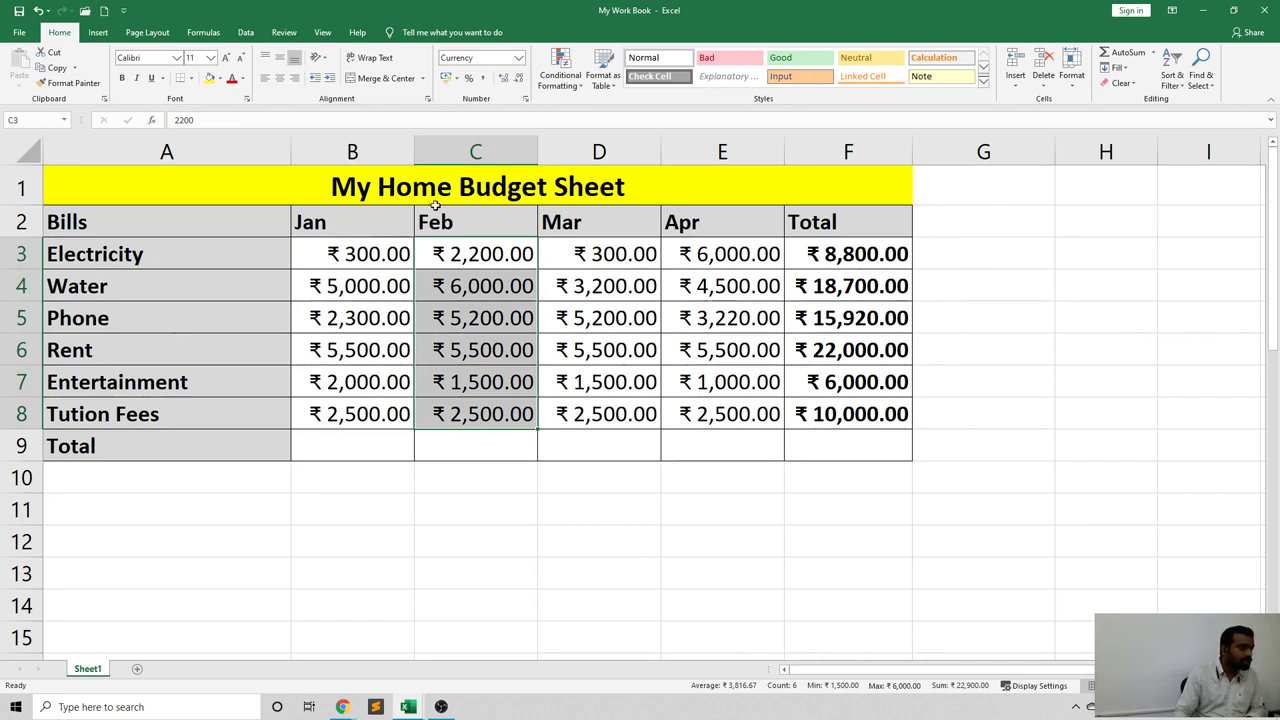
{"action": "left_click_drag", "start_coordinate": [607, 254], "coordinate": [600, 414]}
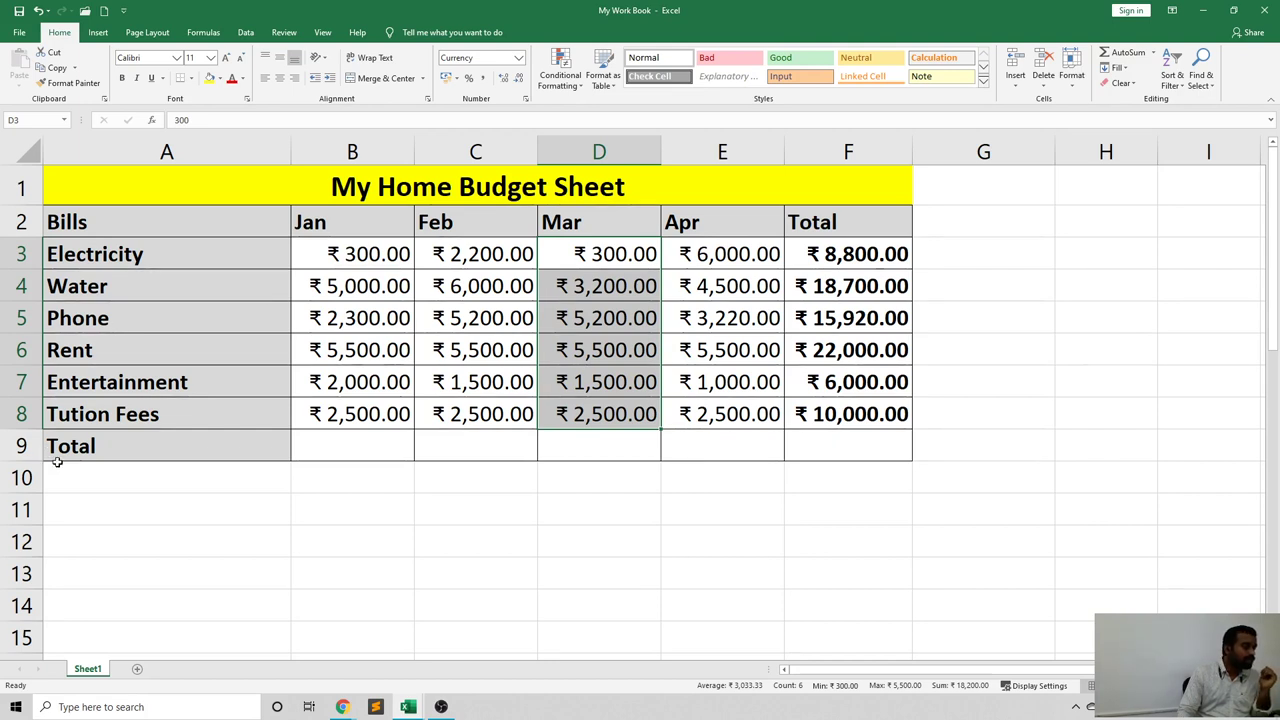
{"action": "left_click", "coordinate": [428, 522]}
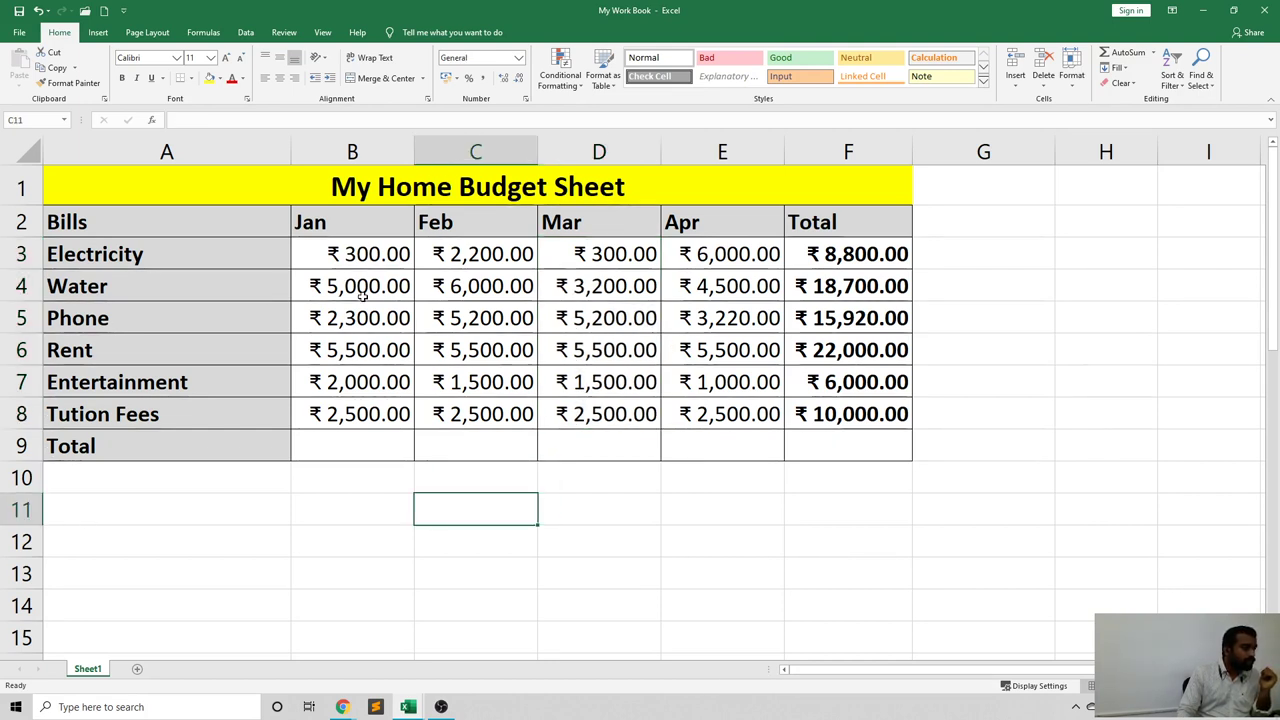
{"action": "left_click_drag", "start_coordinate": [360, 254], "coordinate": [365, 418]}
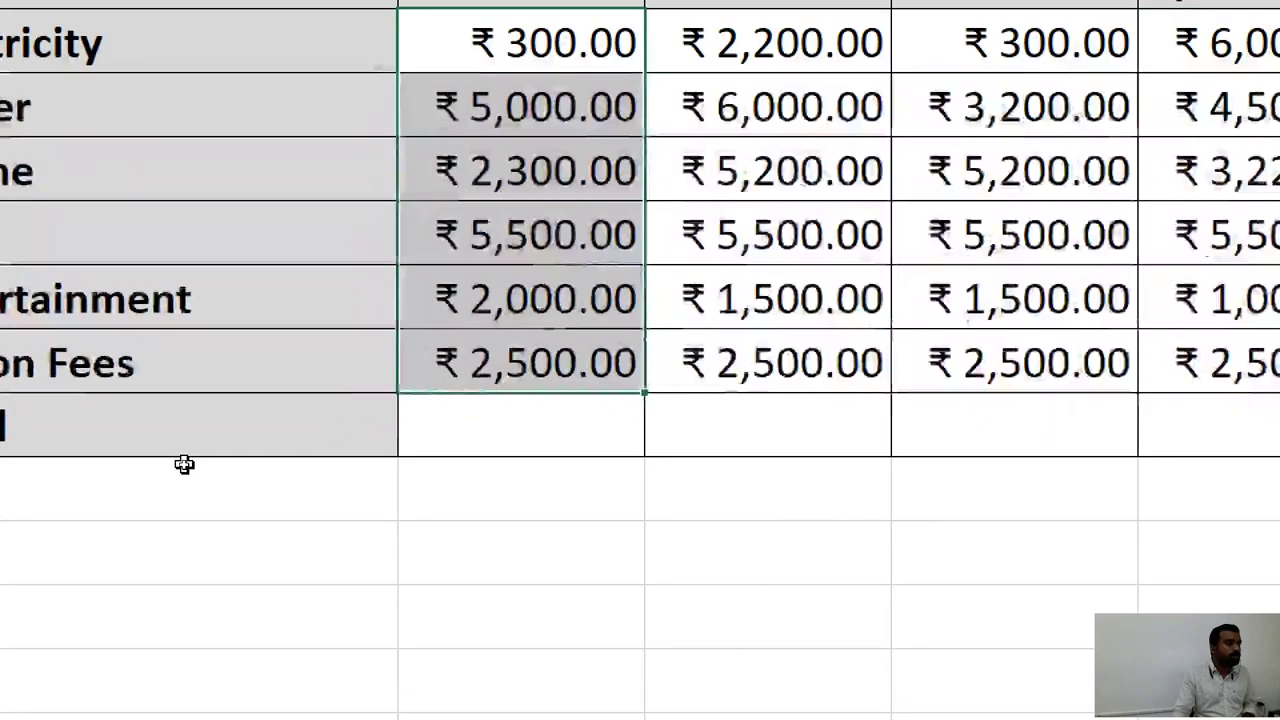
Try naming B3:B8 'jan data' in the Name Box and dismiss the invalid-name warning.
{"action": "key", "text": "ctrl+q"}
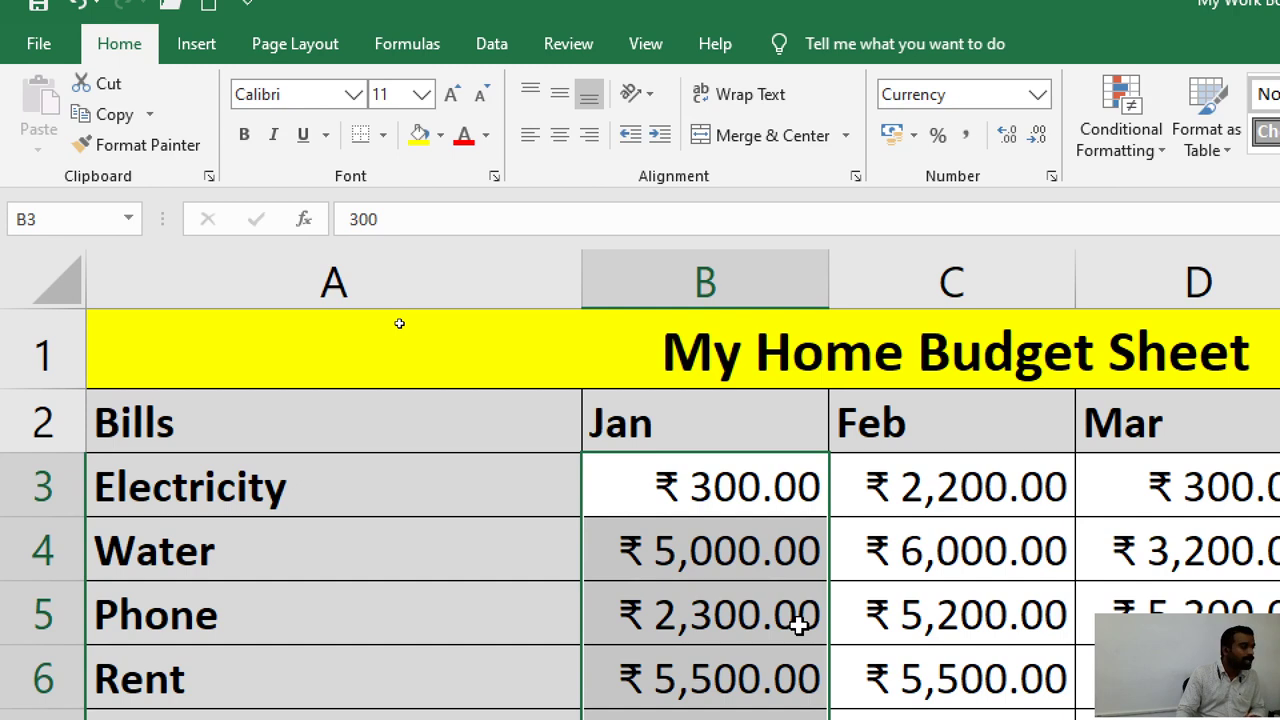
{"action": "left_click", "coordinate": [56, 220]}
{"action": "key", "text": "BackSpace"}
{"action": "type", "text": "j"}
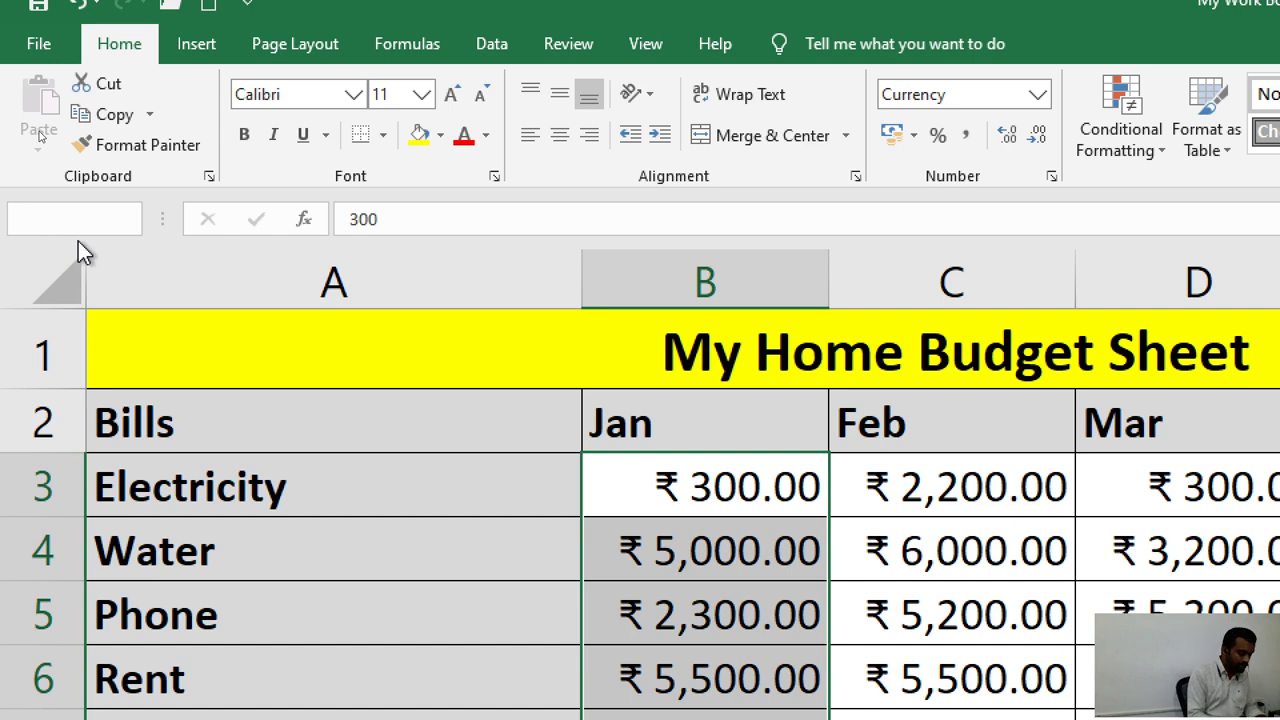
{"action": "type", "text": "an"}
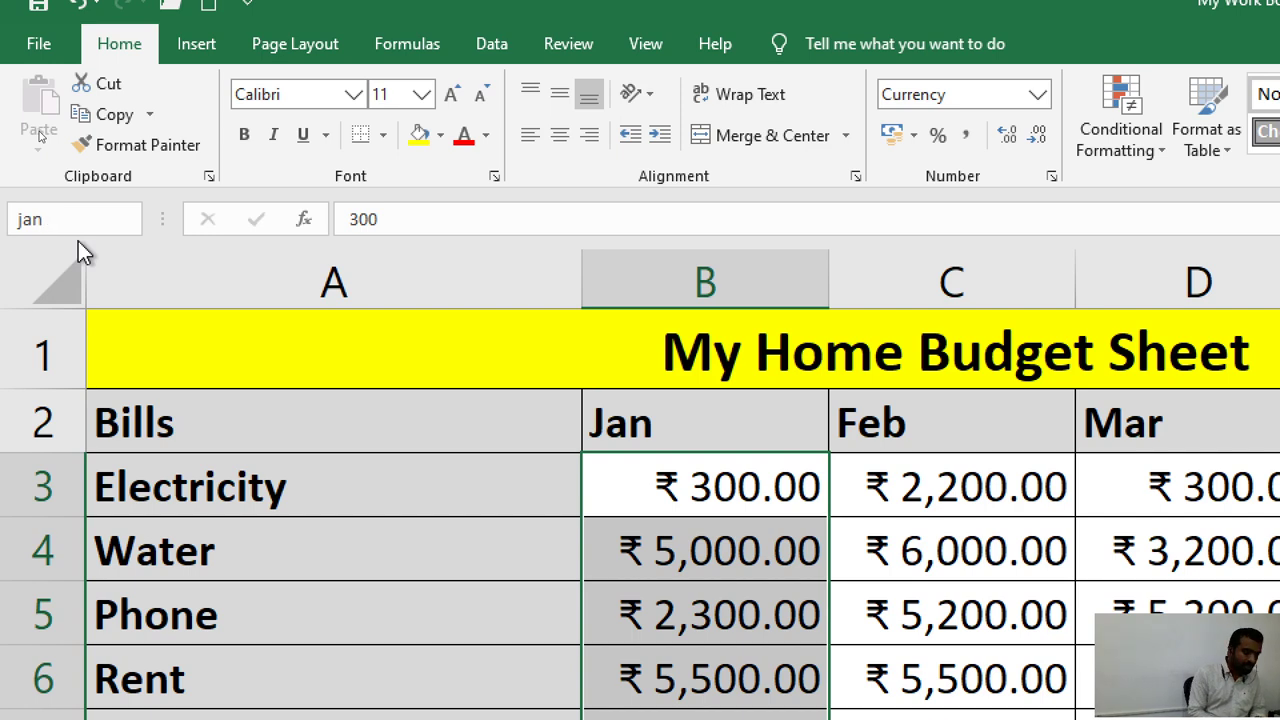
{"action": "type", "text": "data"}
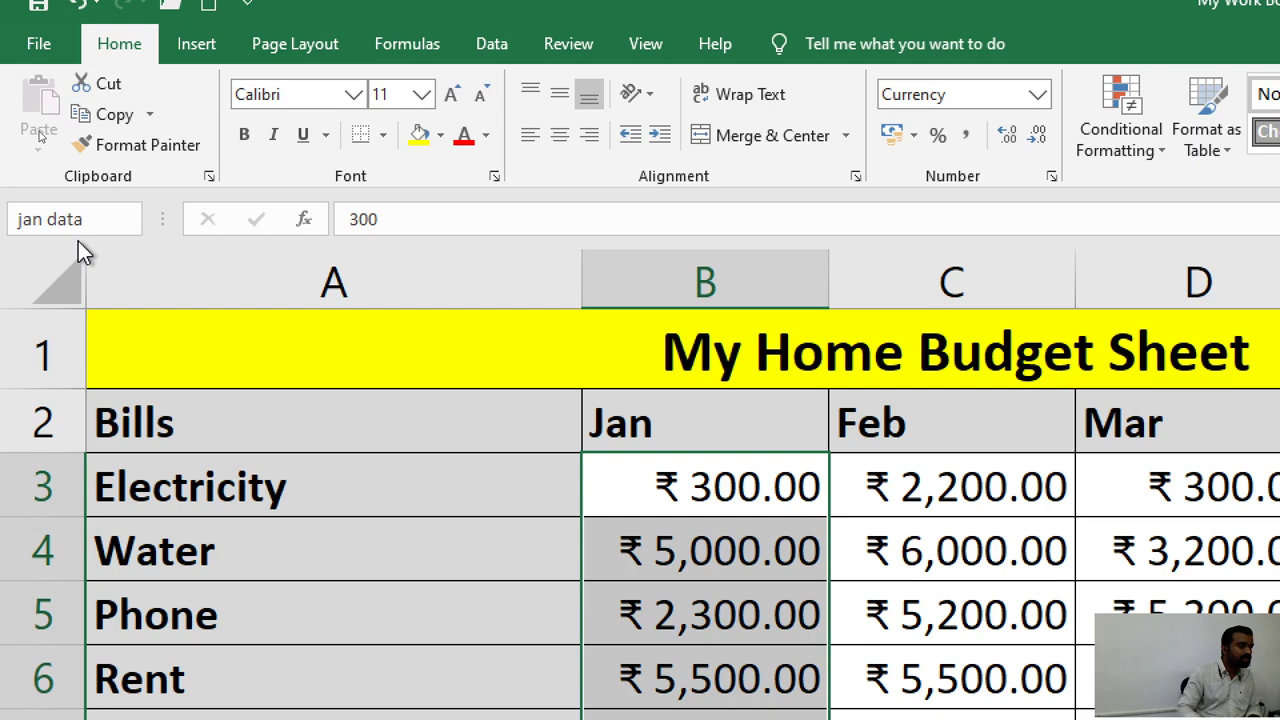
{"action": "key", "text": "Return"}
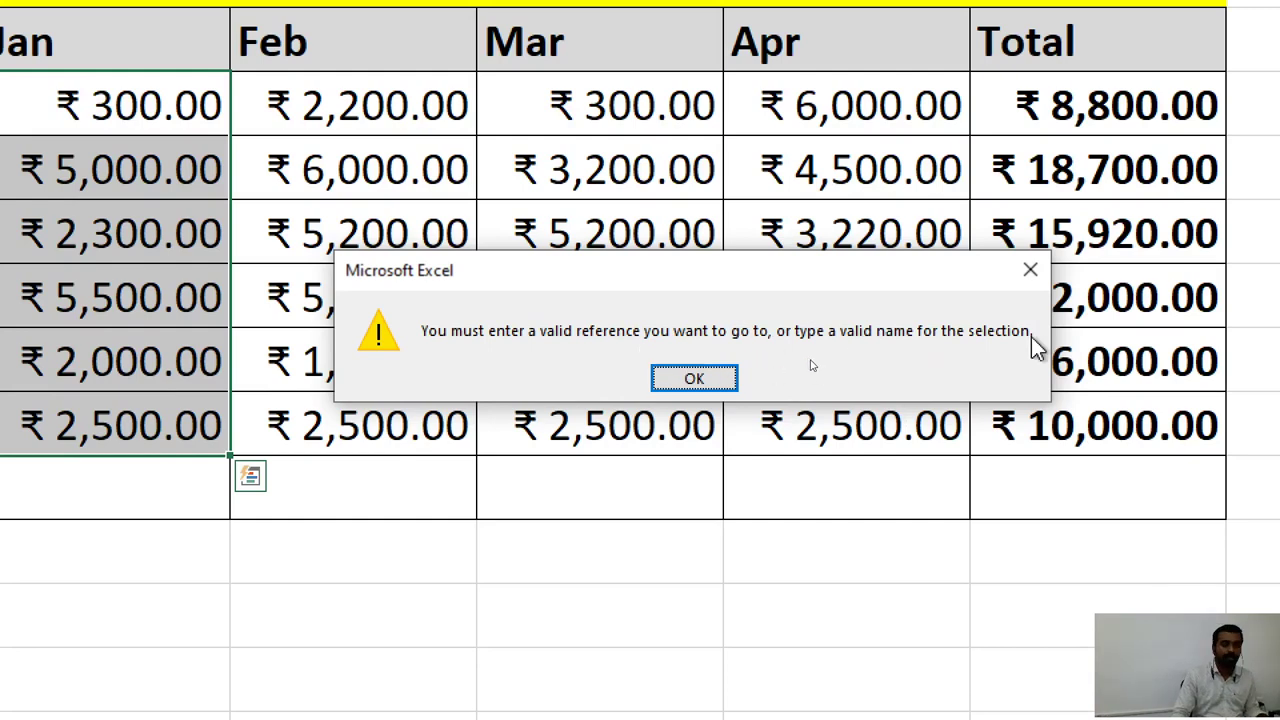
{"action": "left_click", "coordinate": [1033, 273]}
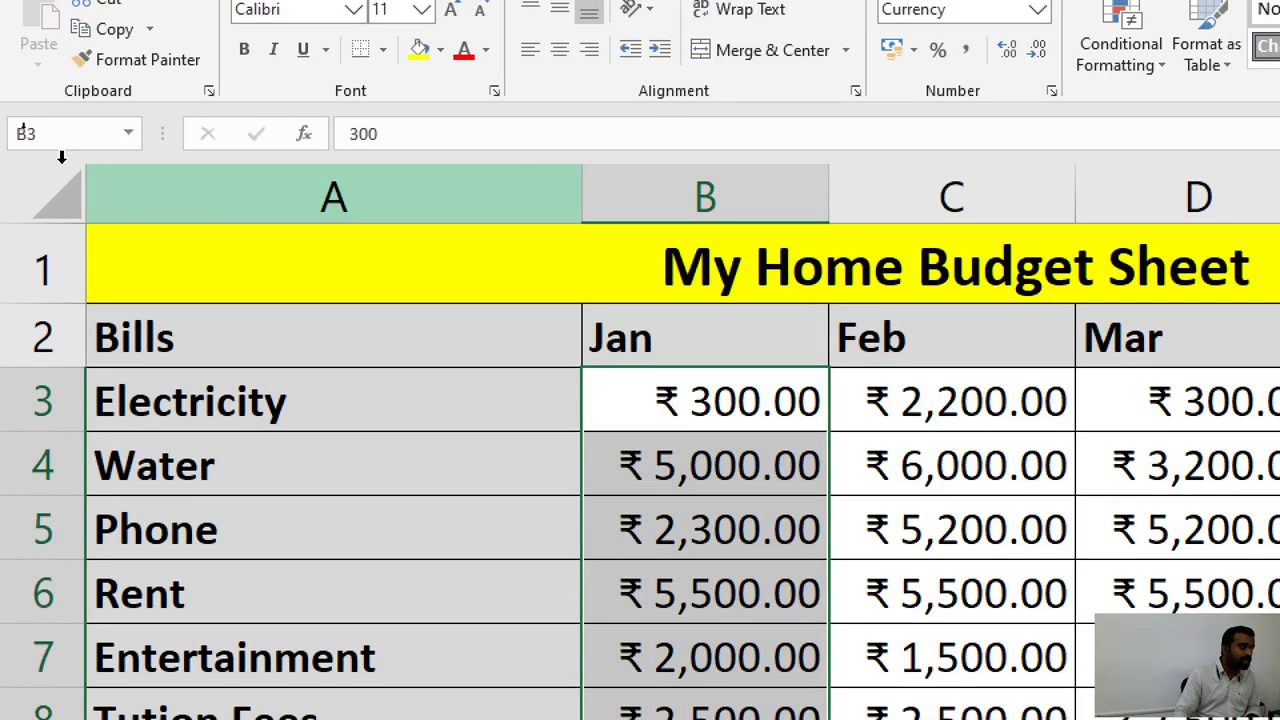
Name B3:B8 'jan_data' in the Name Box, then bring up Quick Analysis.
{"action": "left_click", "coordinate": [38, 135]}
{"action": "left_click", "coordinate": [49, 134]}
{"action": "double_click", "coordinate": [49, 134]}
{"action": "type", "text": "jan_"}
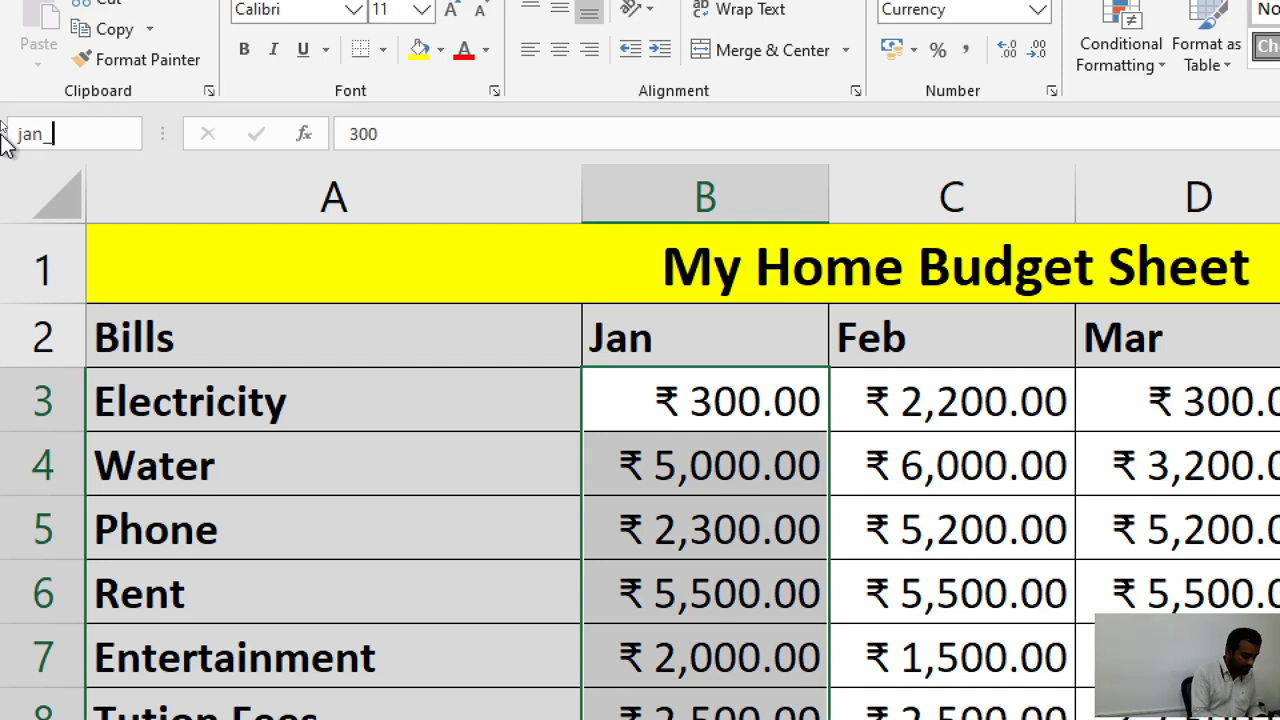
{"action": "type", "text": "data"}
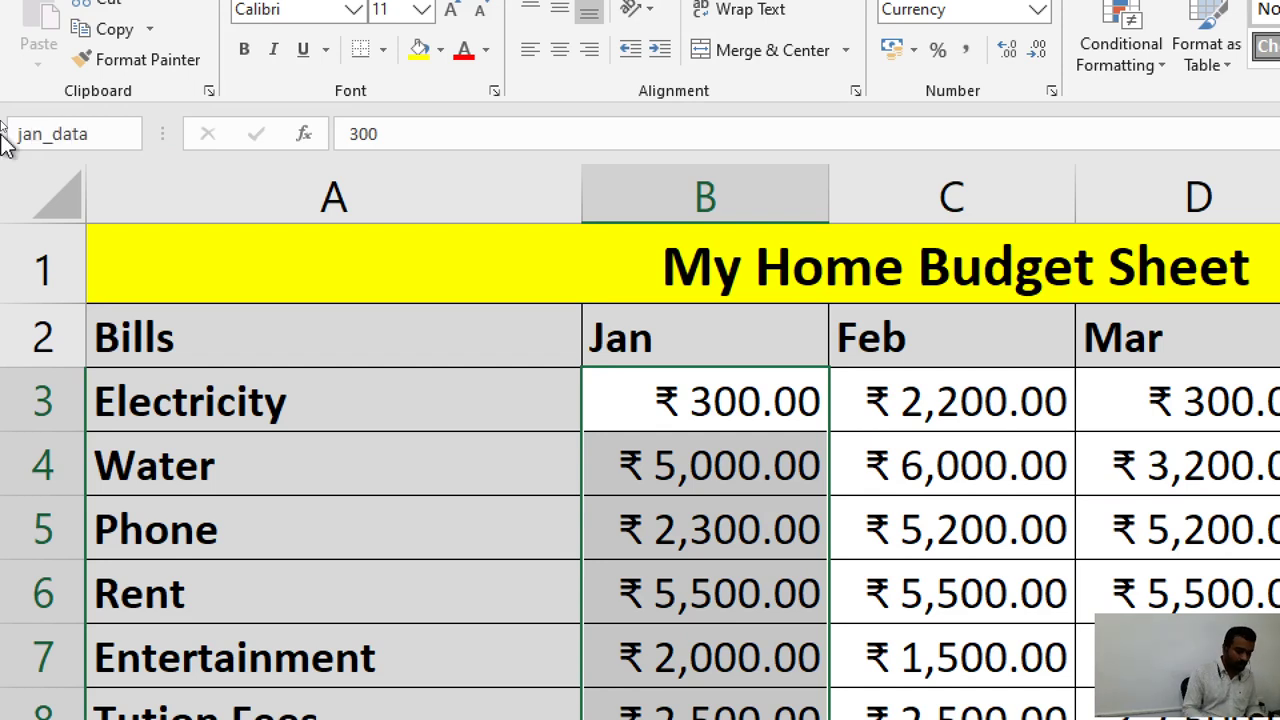
{"action": "key", "text": "Return"}
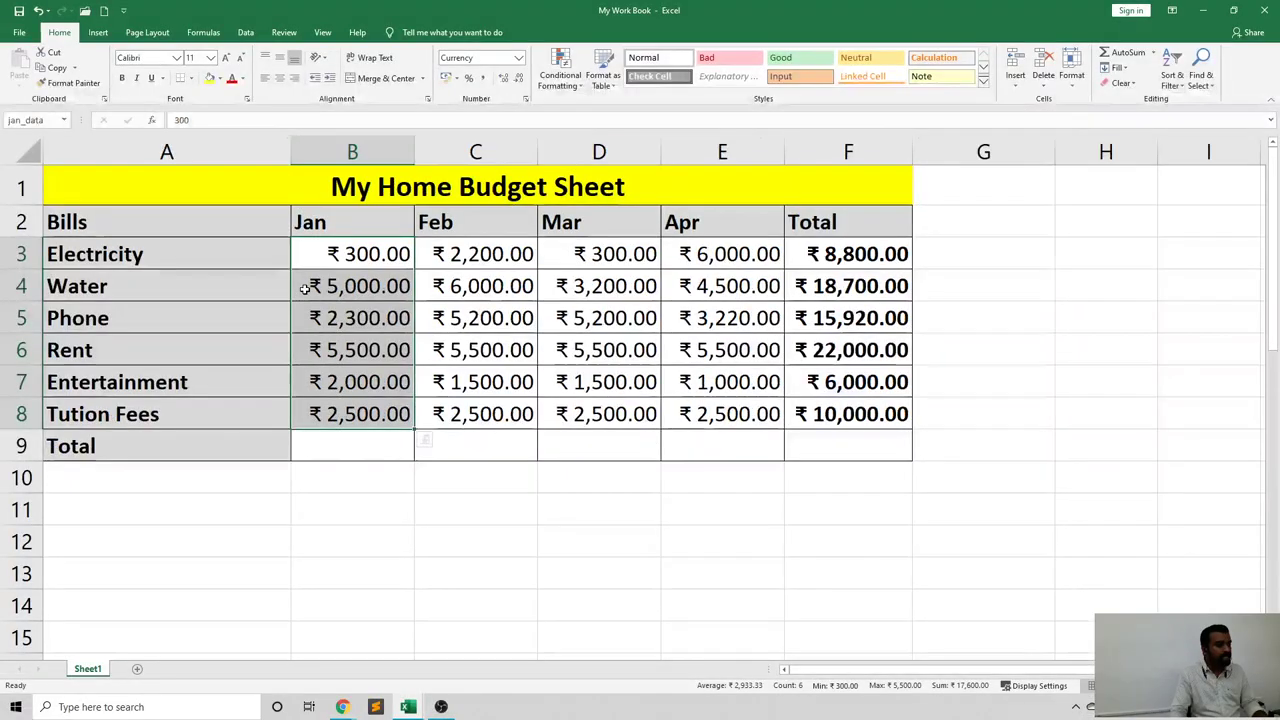
{"action": "key", "text": "ctrl+q"}
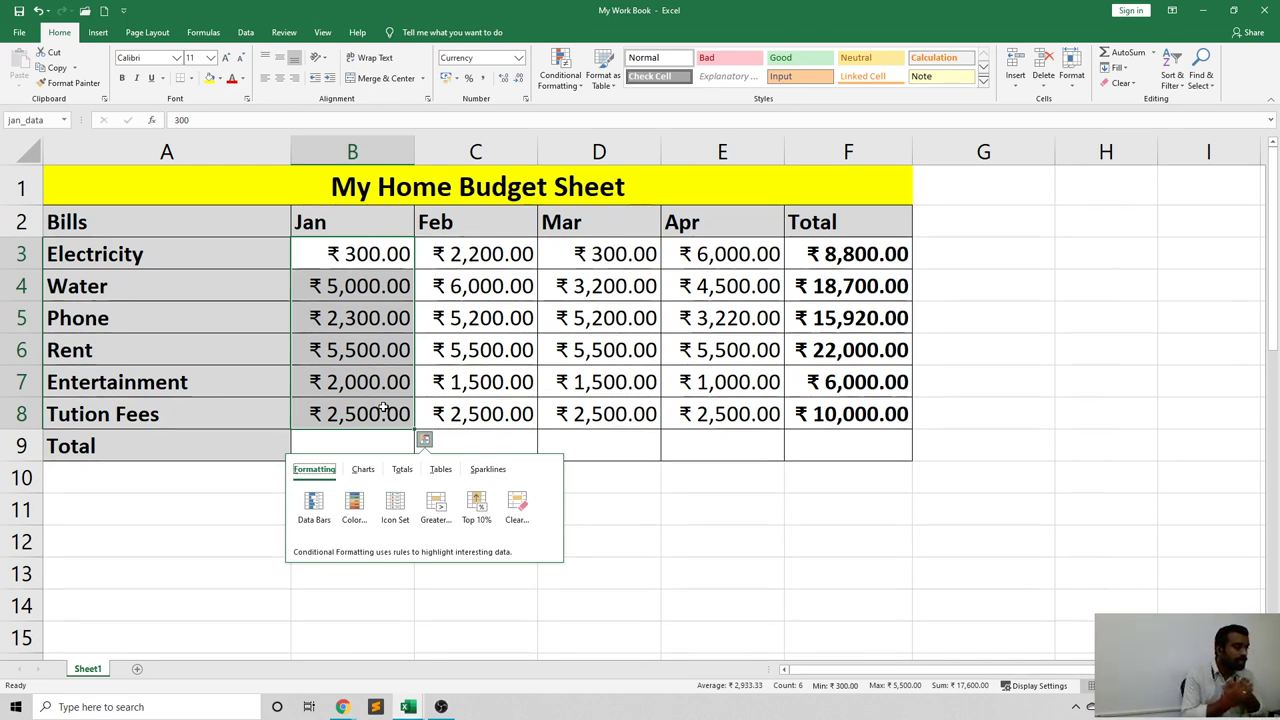
Close the Quick Analysis popup by selecting empty cell B13.
{"action": "left_click", "coordinate": [330, 568]}
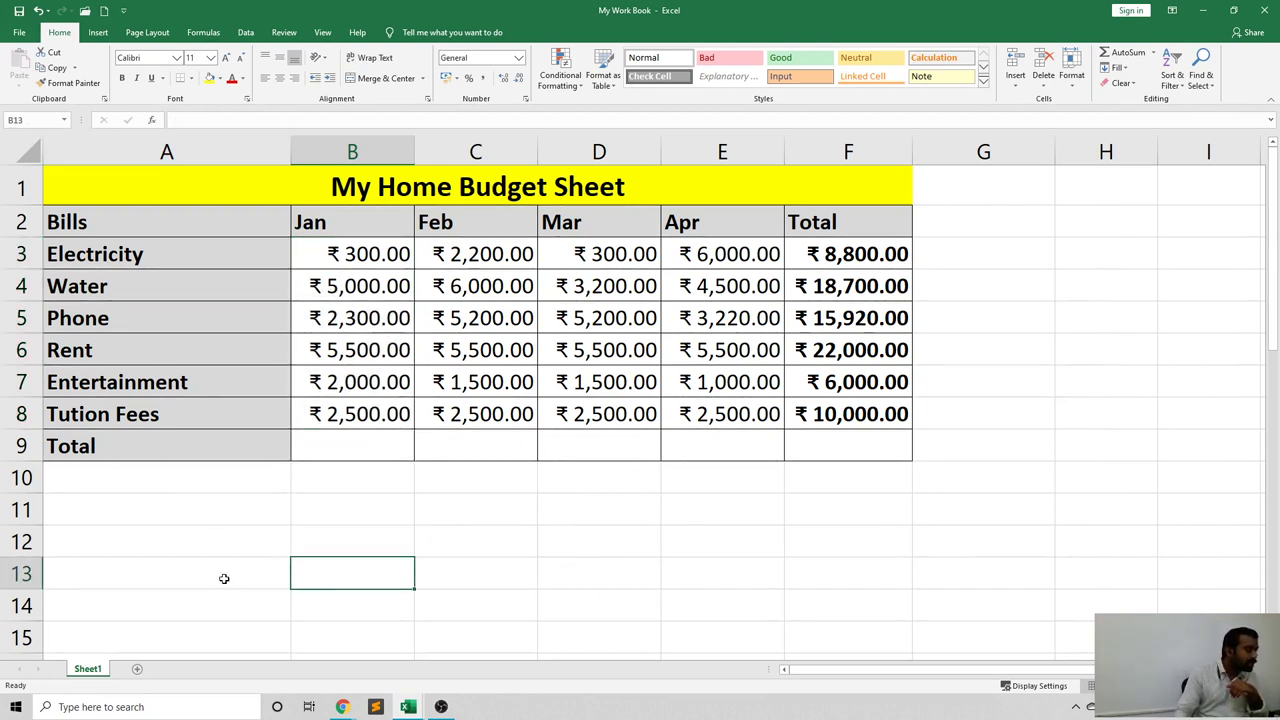
{"action": "left_click", "coordinate": [225, 630]}
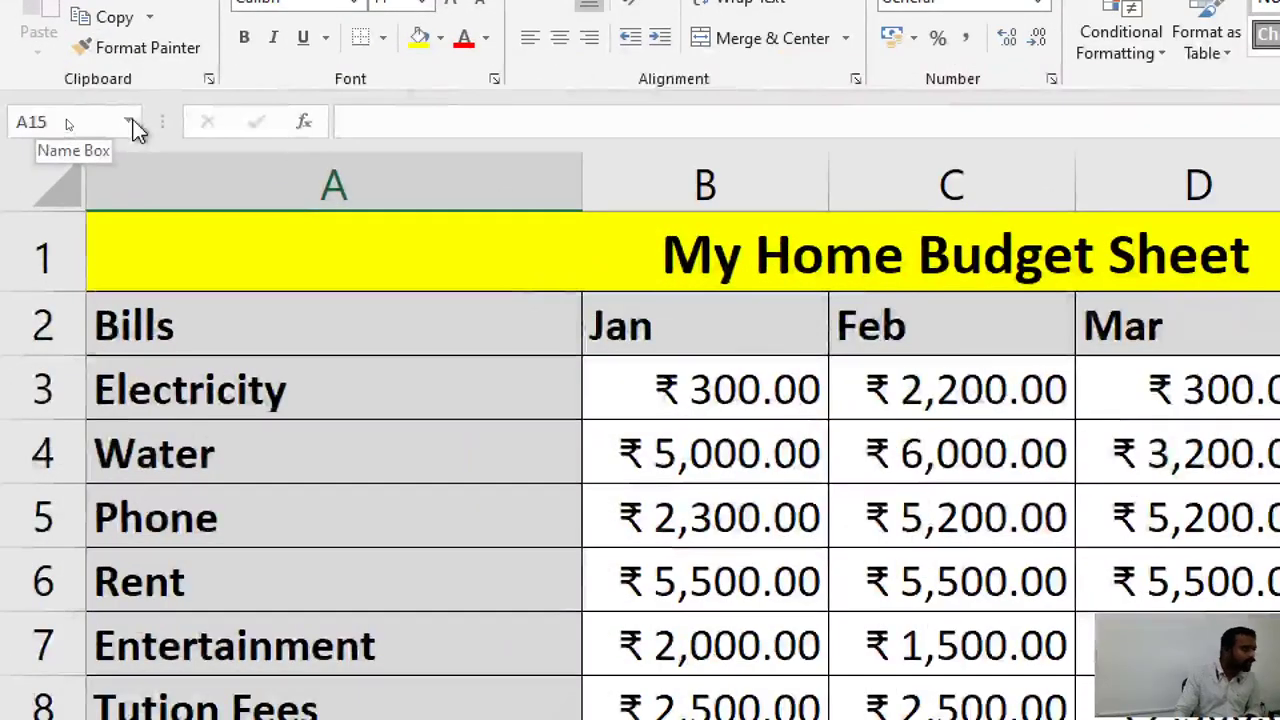
{"action": "left_click", "coordinate": [66, 121]}
{"action": "left_click", "coordinate": [134, 121]}
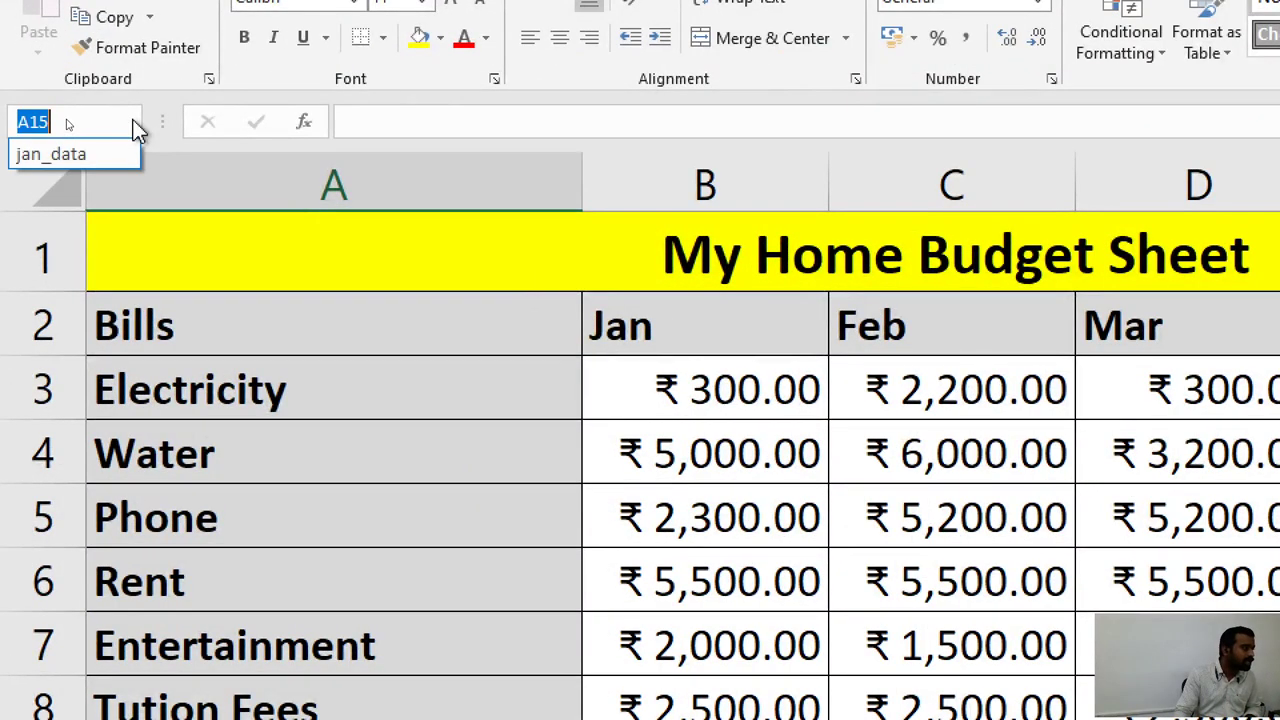
{"action": "left_click", "coordinate": [29, 156]}
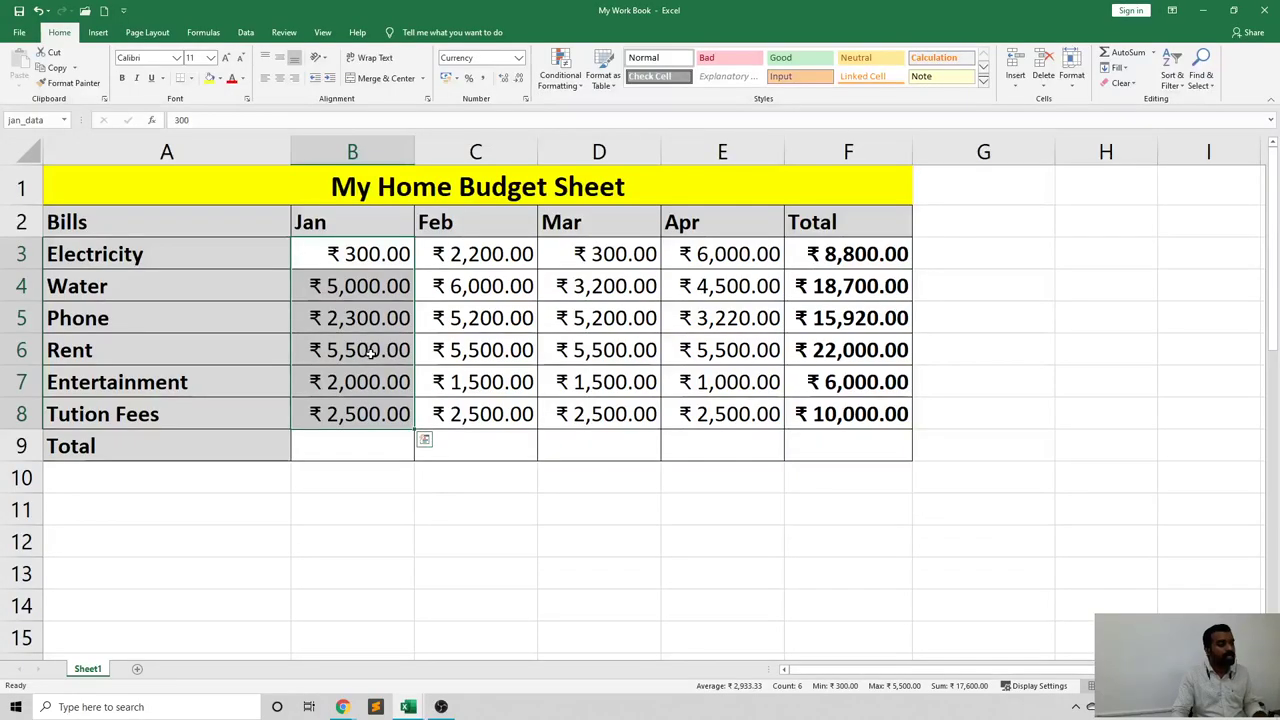
{"action": "key", "text": "ctrl+q"}
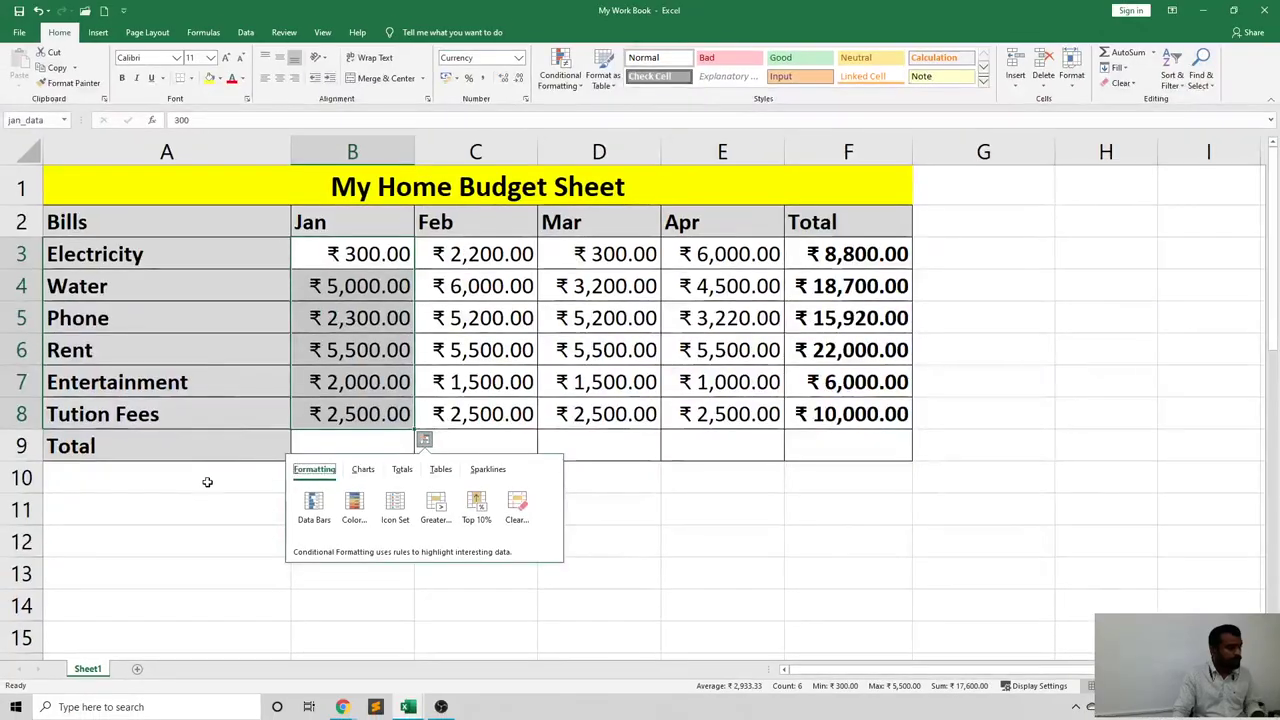
{"action": "left_click", "coordinate": [196, 497]}
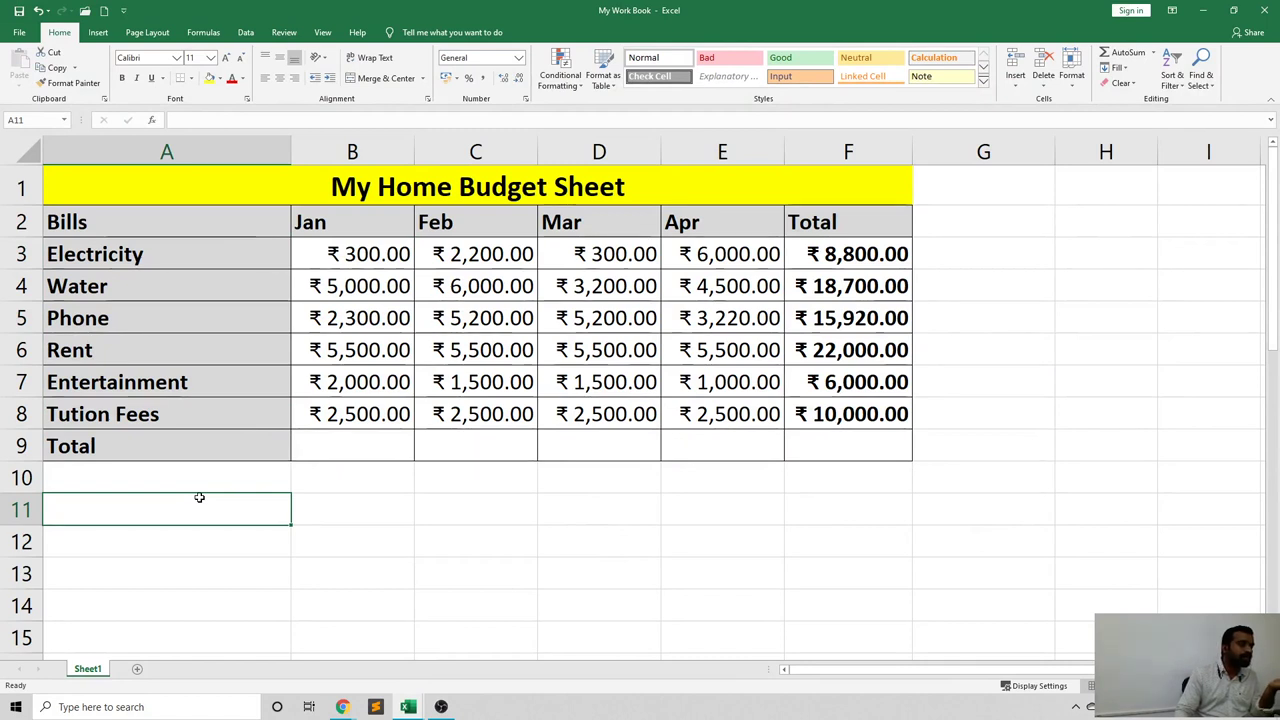
{"action": "left_click", "coordinate": [309, 446]}
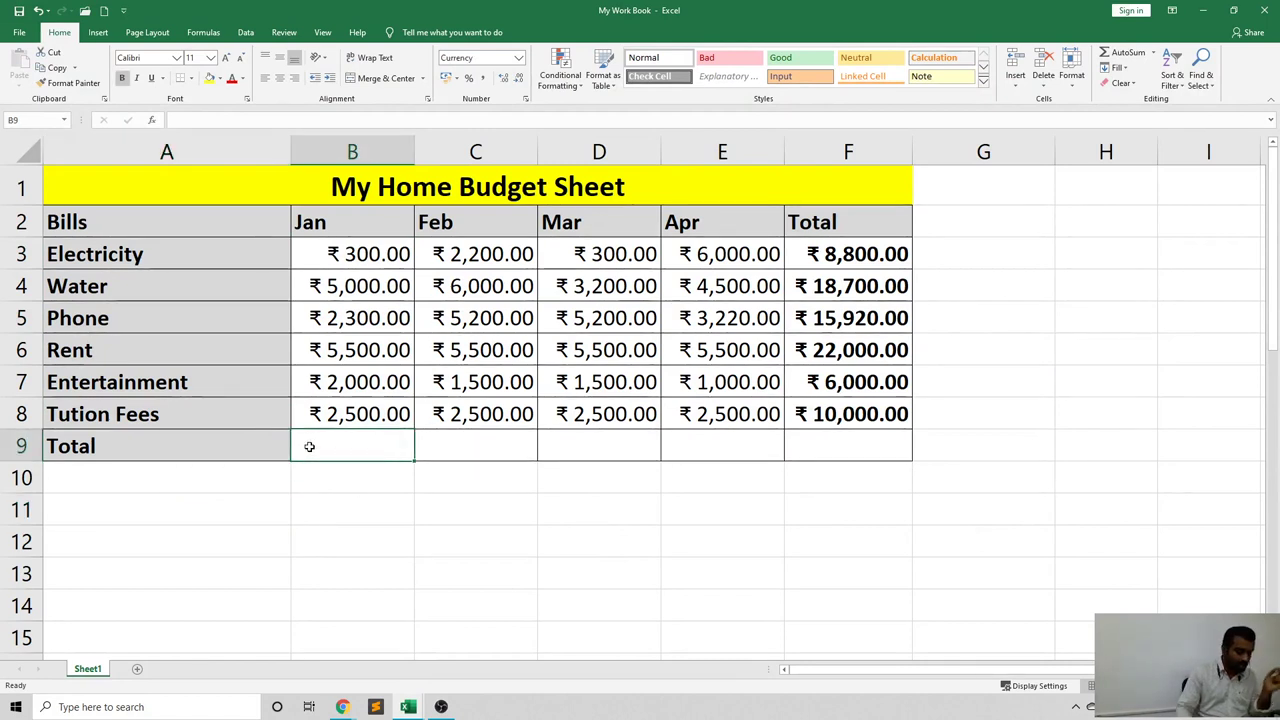
Draft a SUM over B3:B8 (shown as jan_data) in B9, then erase it back to =sum.
{"action": "type", "text": "="}
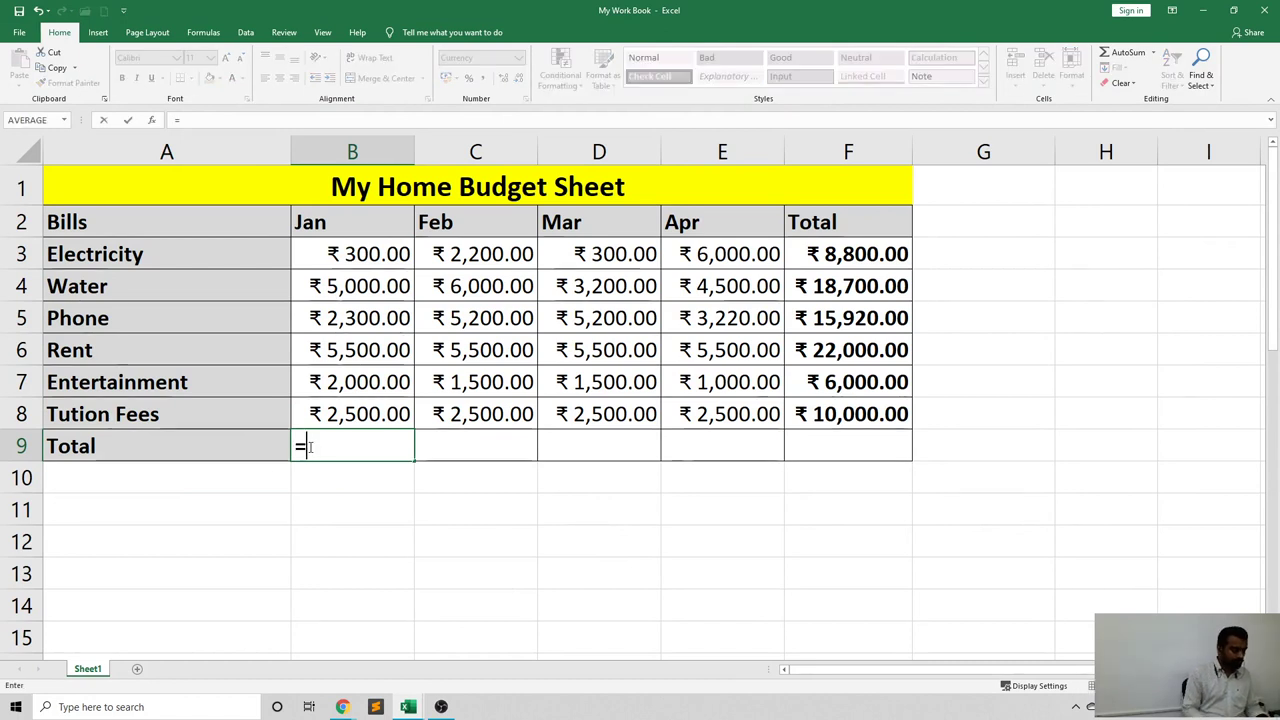
{"action": "type", "text": "sum"}
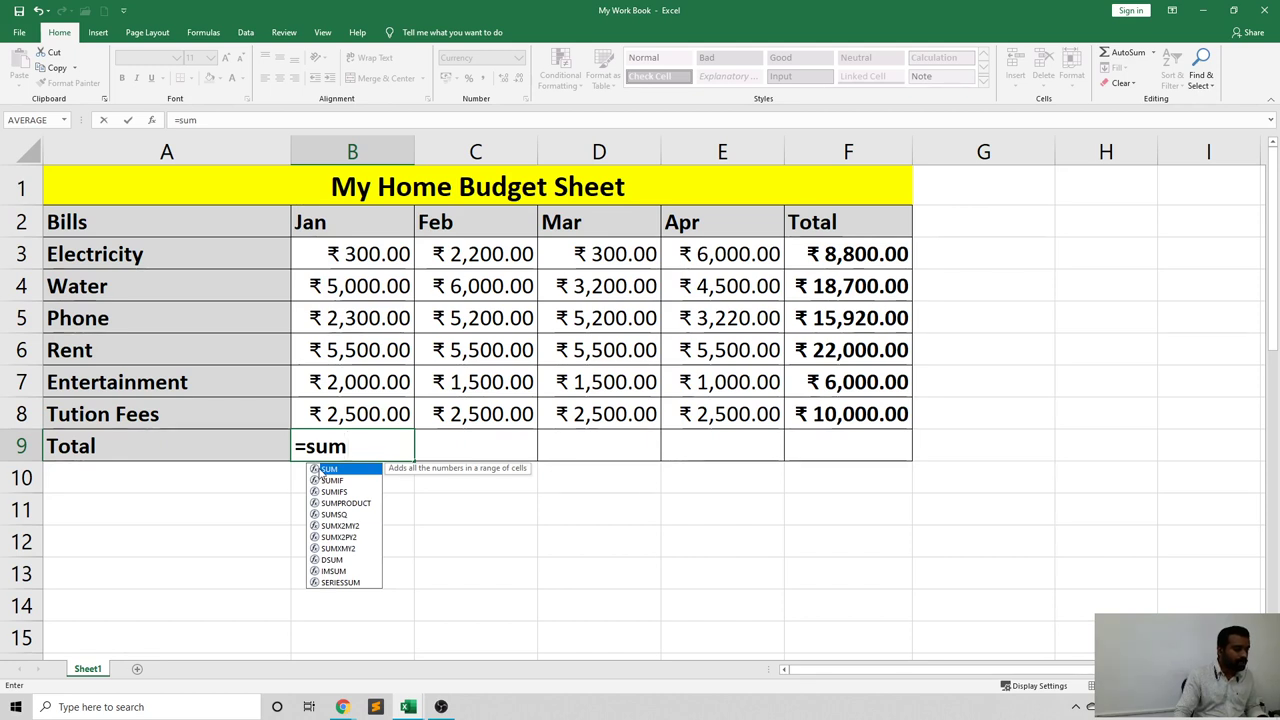
{"action": "double_click", "coordinate": [320, 469]}
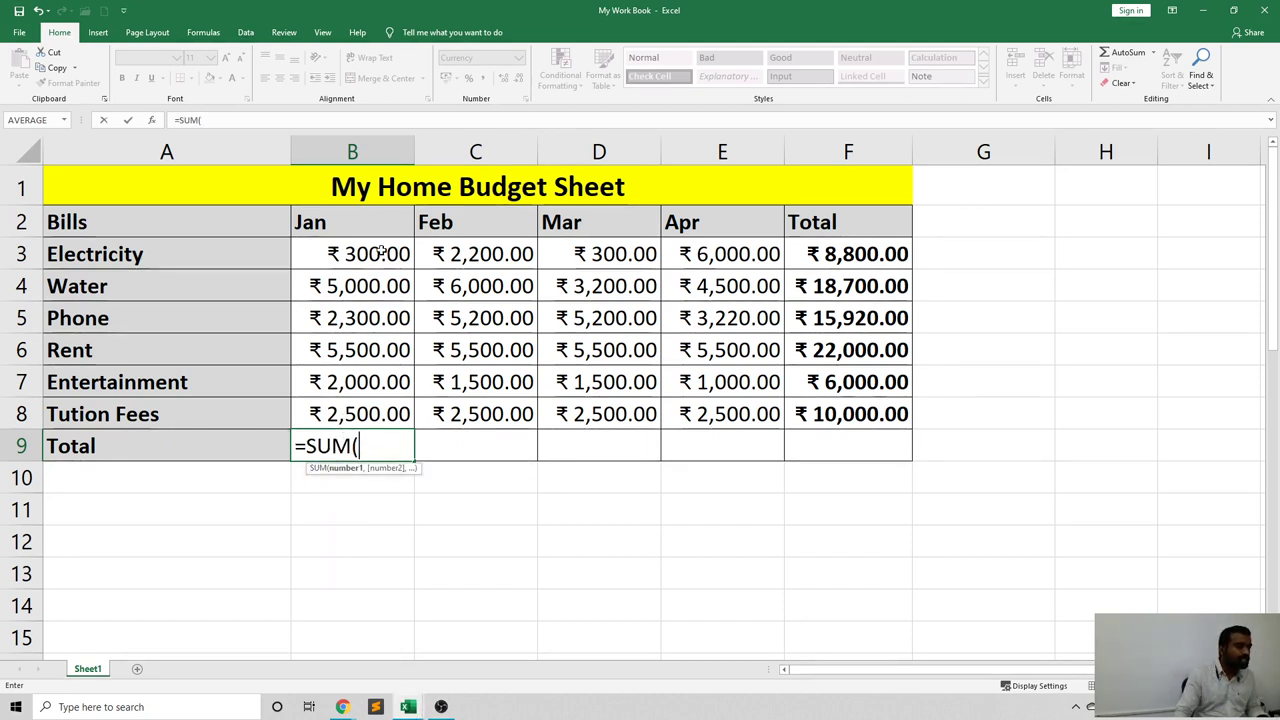
{"action": "left_click", "coordinate": [381, 254]}
{"action": "left_click_drag", "start_coordinate": [381, 254], "coordinate": [383, 412]}
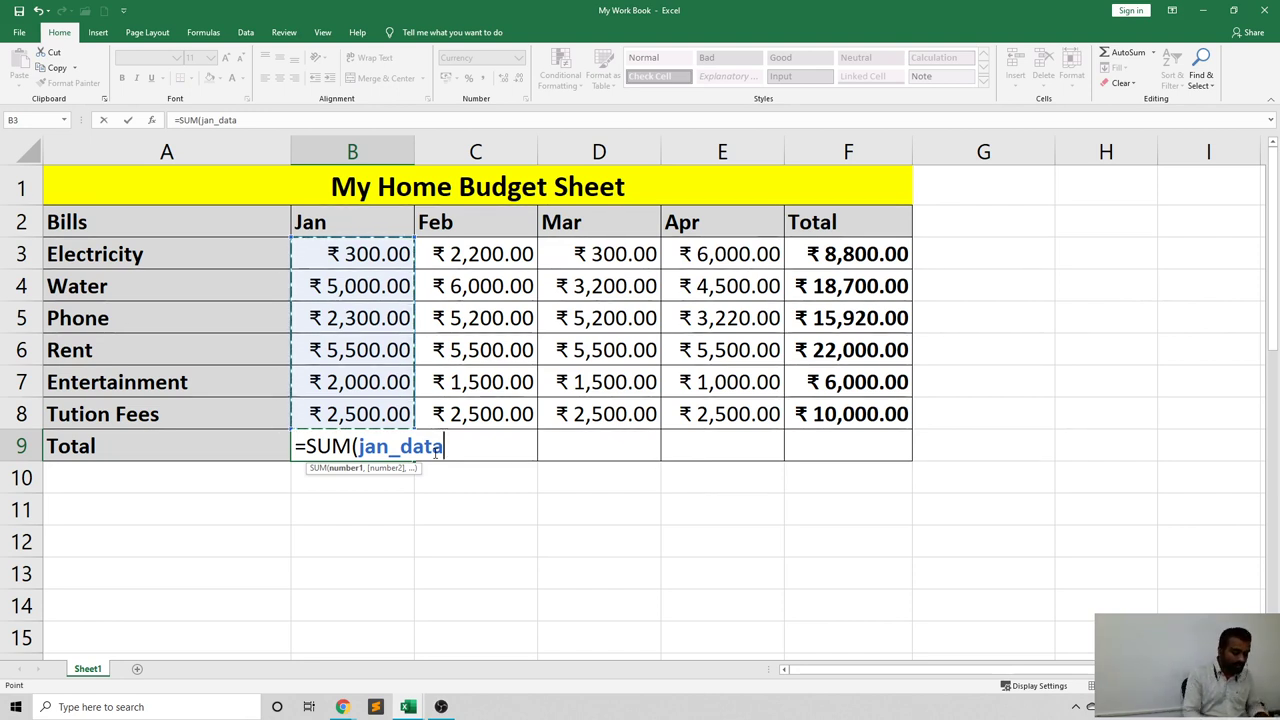
{"action": "key", "text": "BackSpace"}
{"action": "key", "text": "BackSpace"}
{"action": "key", "text": "BackSpace"}
{"action": "key", "text": "BackSpace"}
{"action": "key", "text": "BackSpace"}
{"action": "key", "text": "BackSpace"}
{"action": "key", "text": "BackSpace"}
{"action": "key", "text": "BackSpace"}
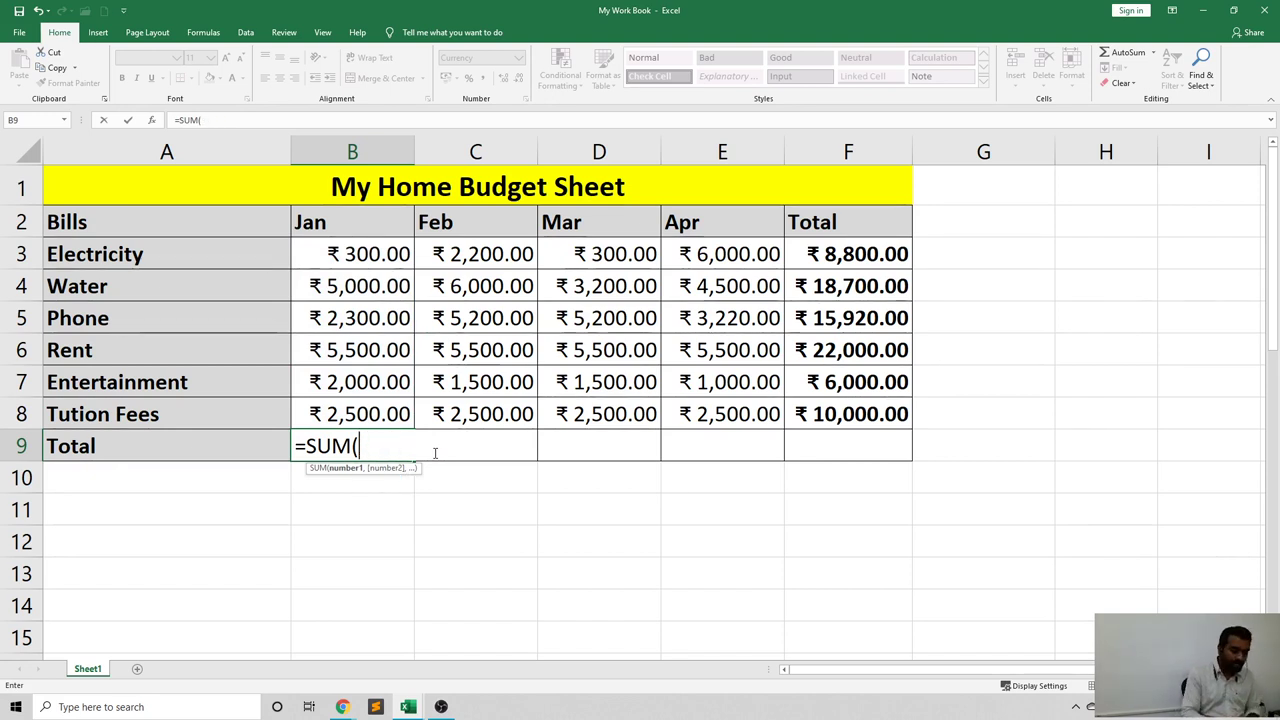
{"action": "key", "text": "BackSpace"}
{"action": "key", "text": "BackSpace"}
{"action": "key", "text": "BackSpace"}
{"action": "key", "text": "BackSpace"}
{"action": "type", "text": "sum"}
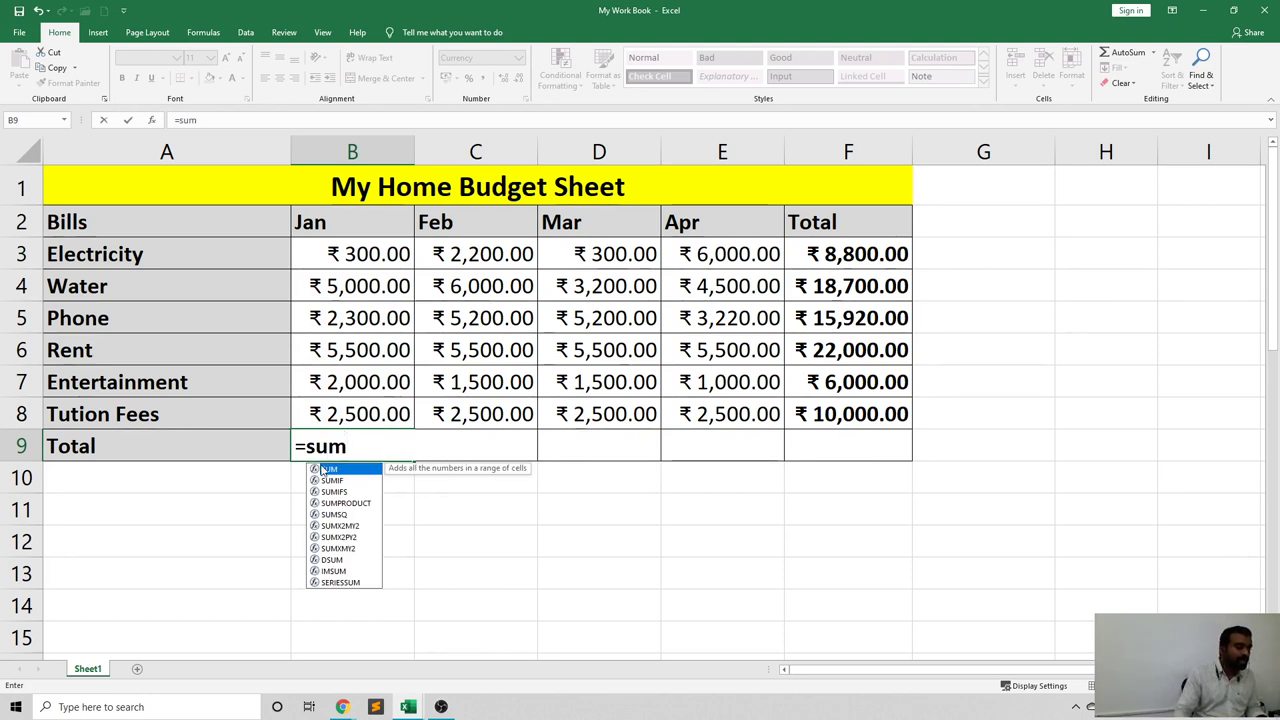
Enter =SUM(jan_data) in B9 so the Jan total reads ₹ 17,600.00.
{"action": "double_click", "coordinate": [330, 468]}
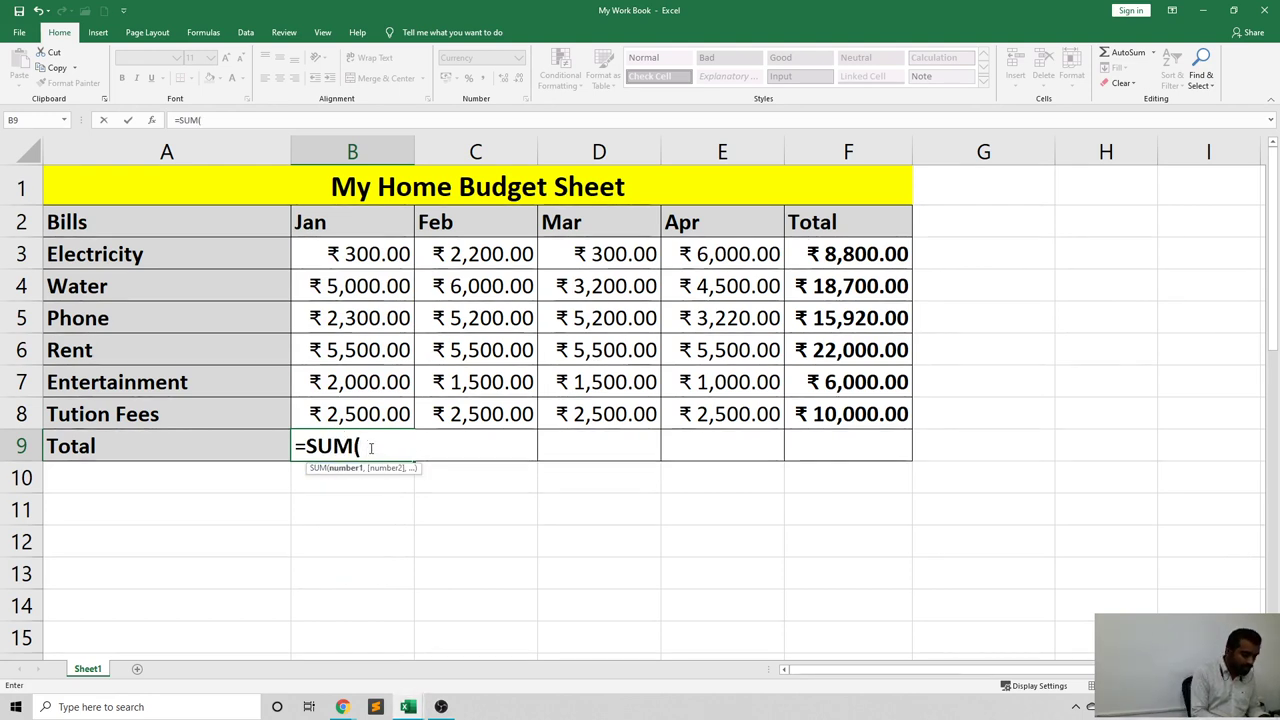
{"action": "type", "text": "j"}
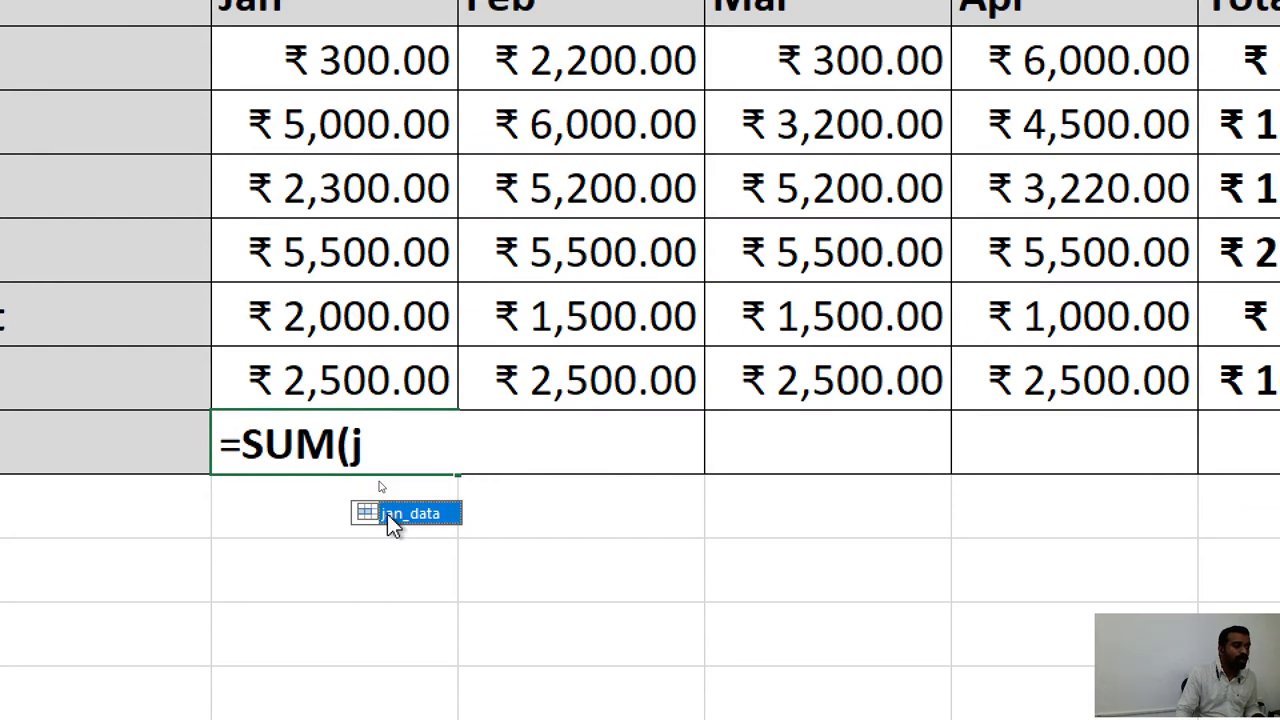
{"action": "double_click", "coordinate": [387, 514]}
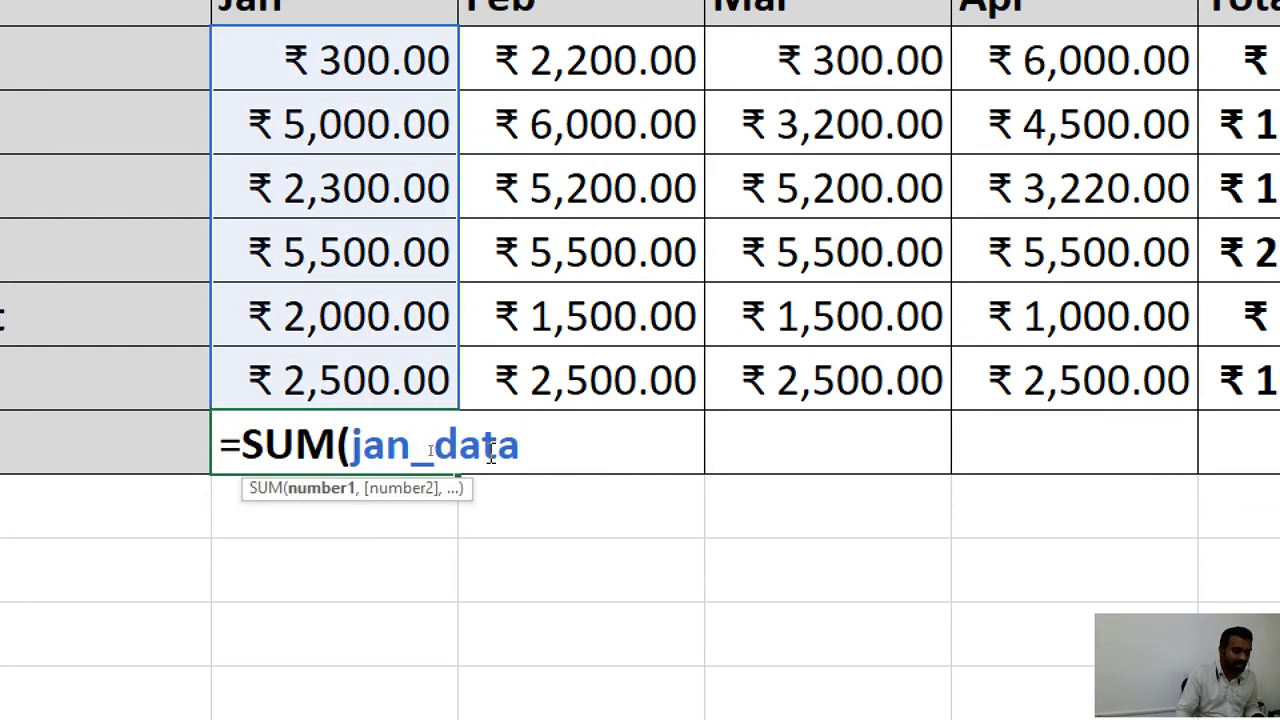
{"action": "type", "text": ")"}
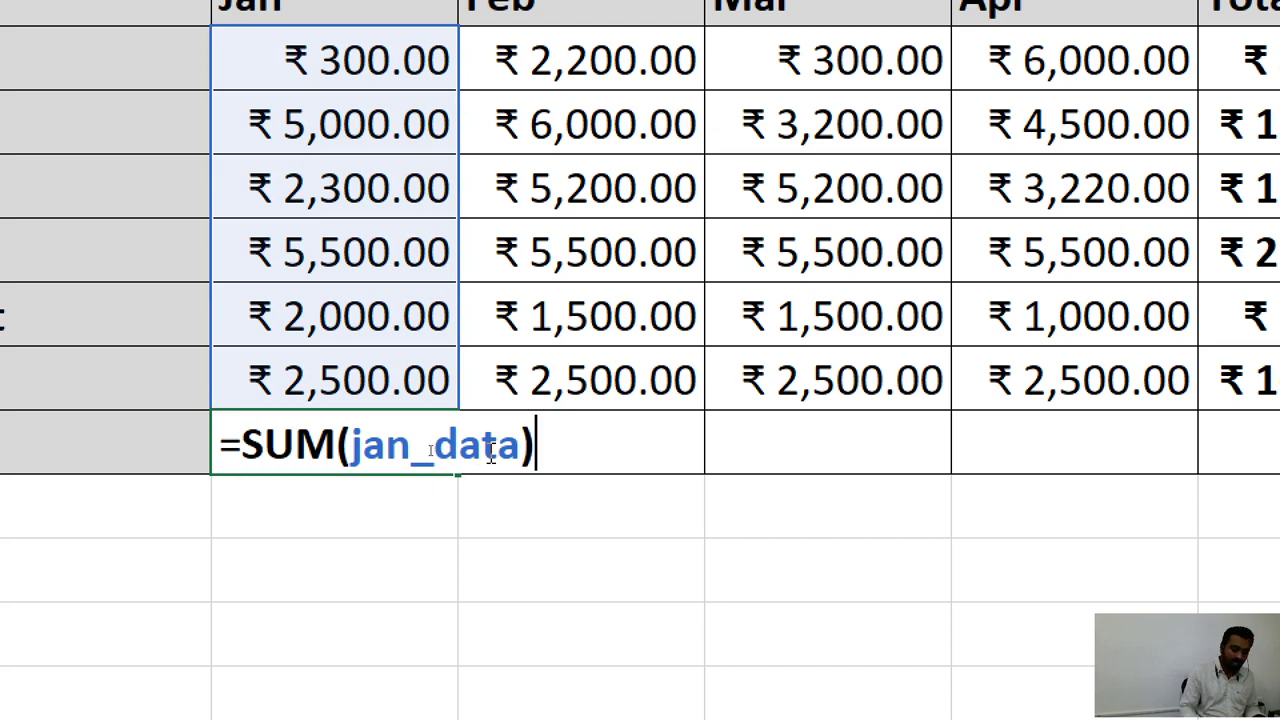
{"action": "key", "text": "Return"}
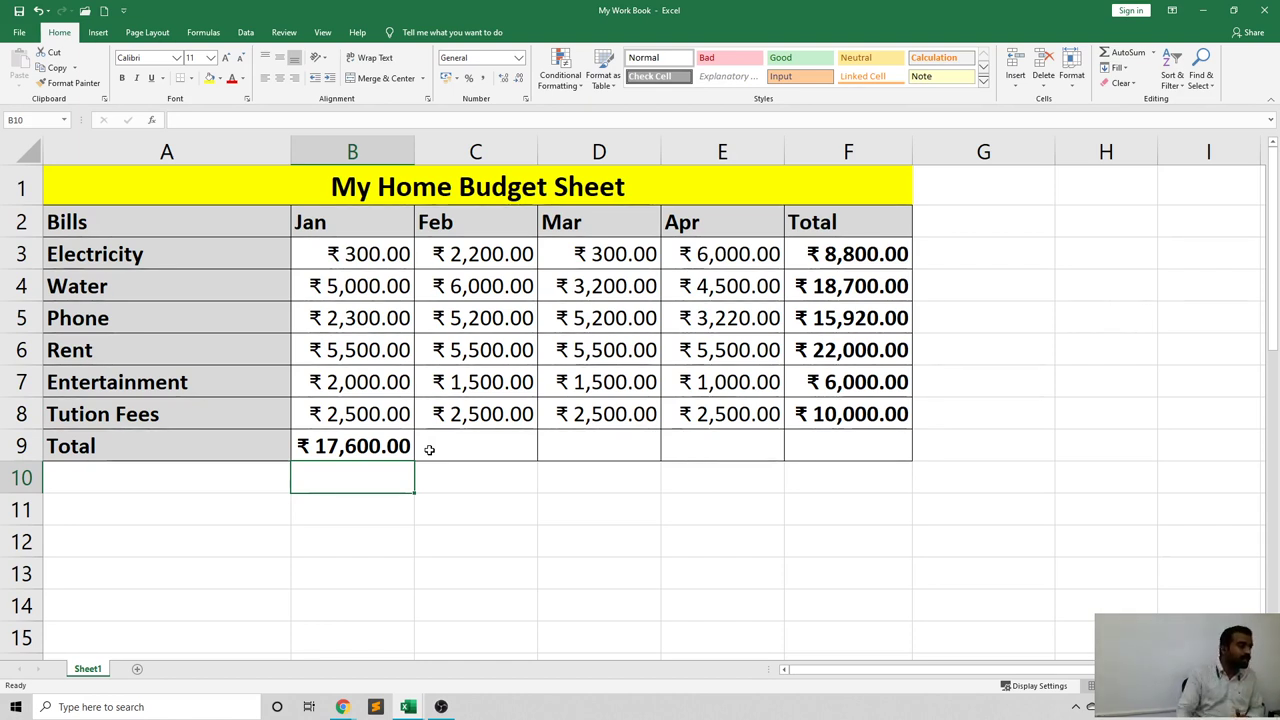
{"action": "left_click", "coordinate": [405, 452]}
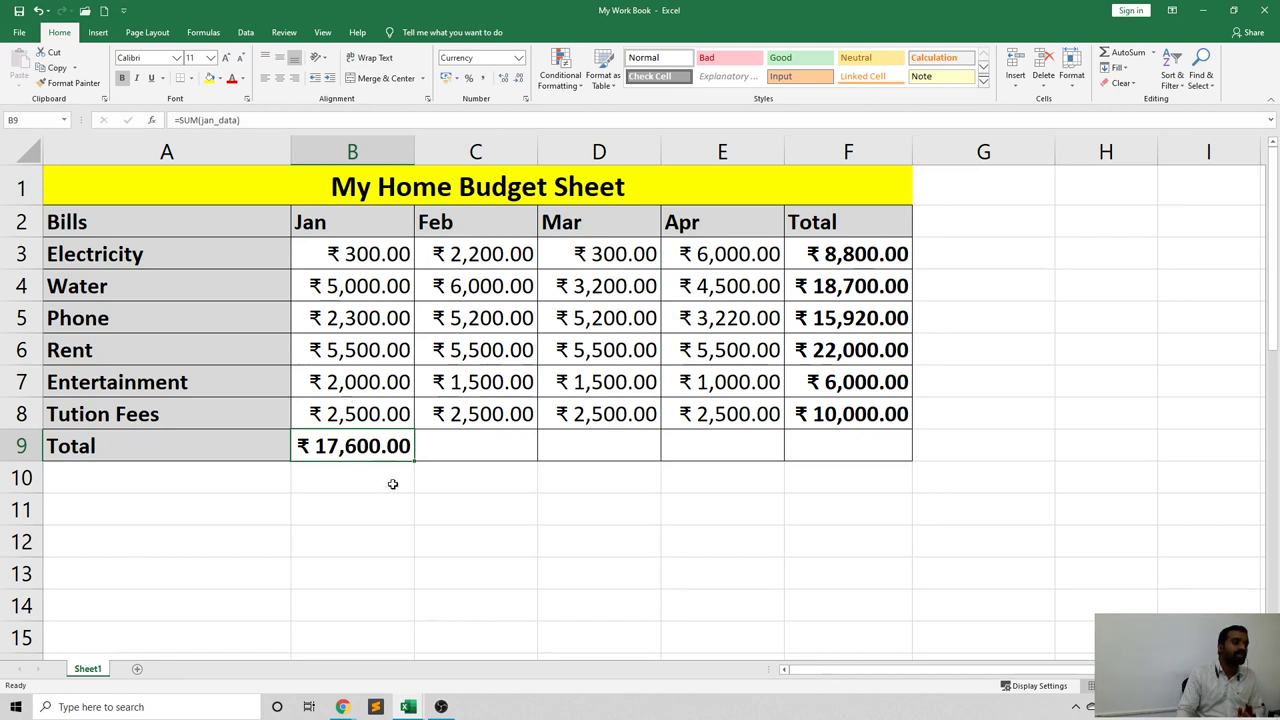
{"action": "left_click_drag", "start_coordinate": [413, 458], "coordinate": [866, 446]}
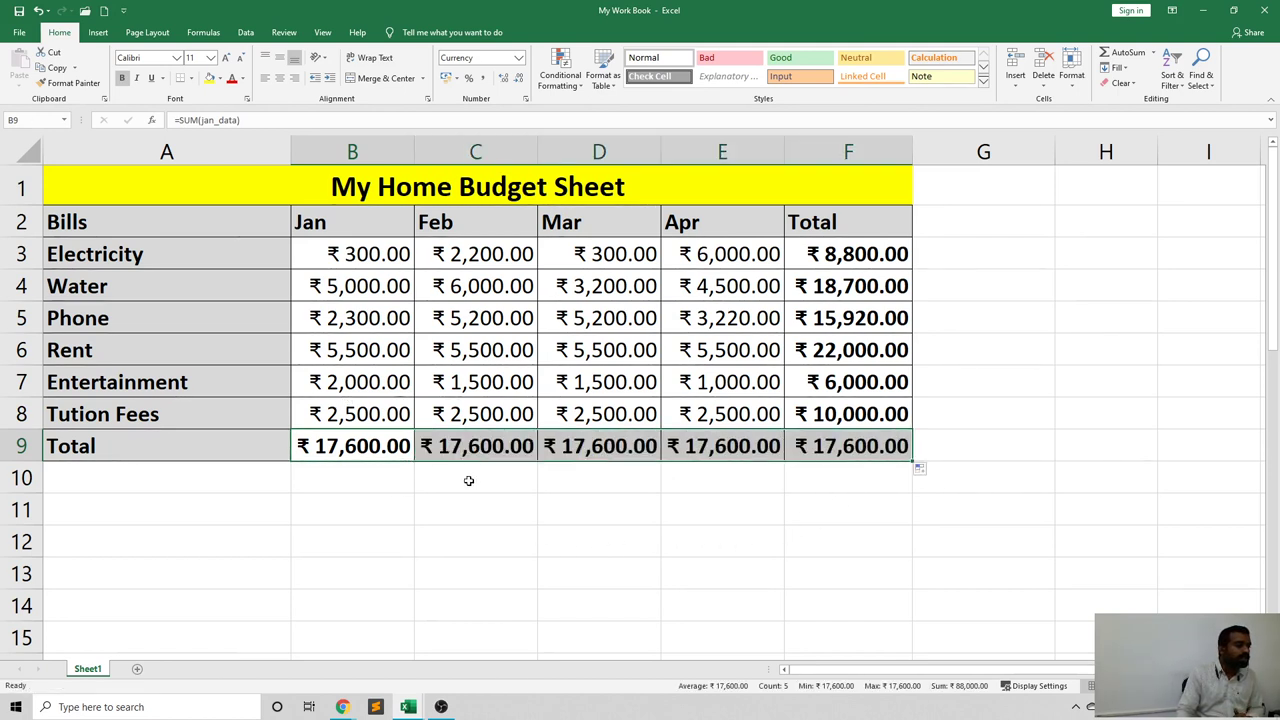
{"action": "left_click", "coordinate": [436, 480]}
{"action": "left_click", "coordinate": [443, 446]}
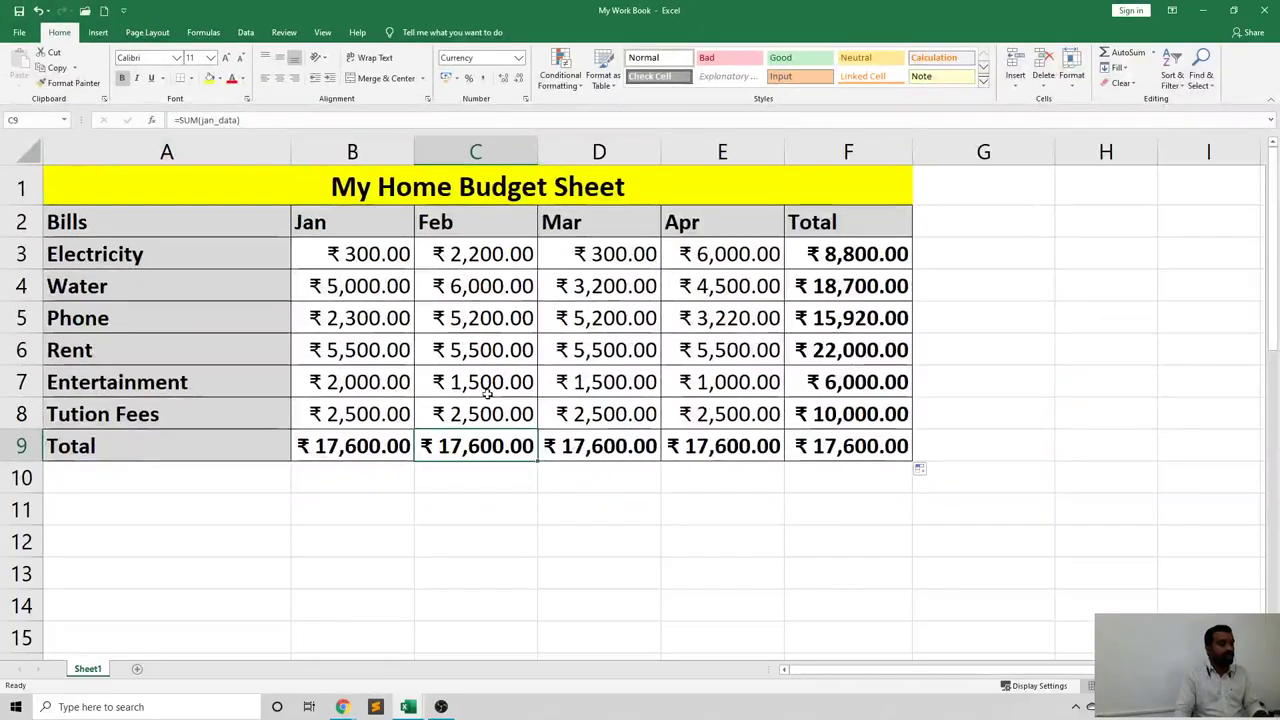
{"action": "key", "text": "Right"}
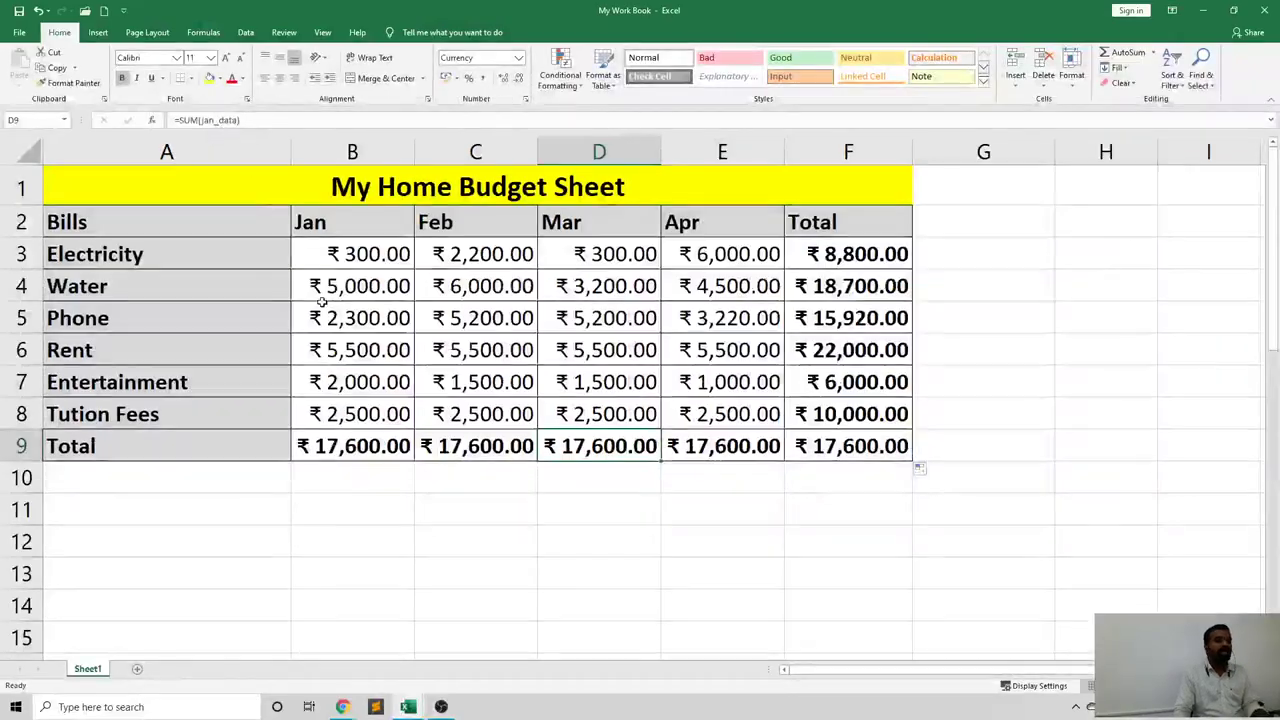
{"action": "left_click", "coordinate": [490, 468]}
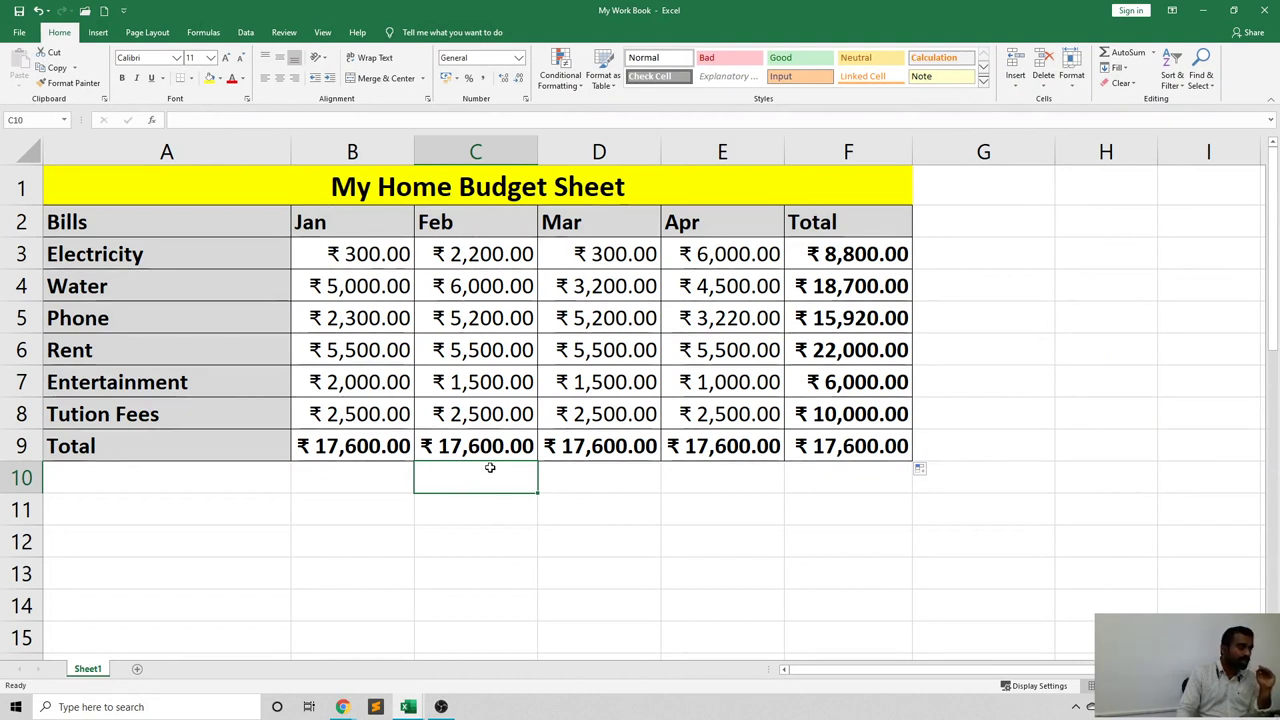
{"action": "left_click_drag", "start_coordinate": [485, 450], "coordinate": [829, 441]}
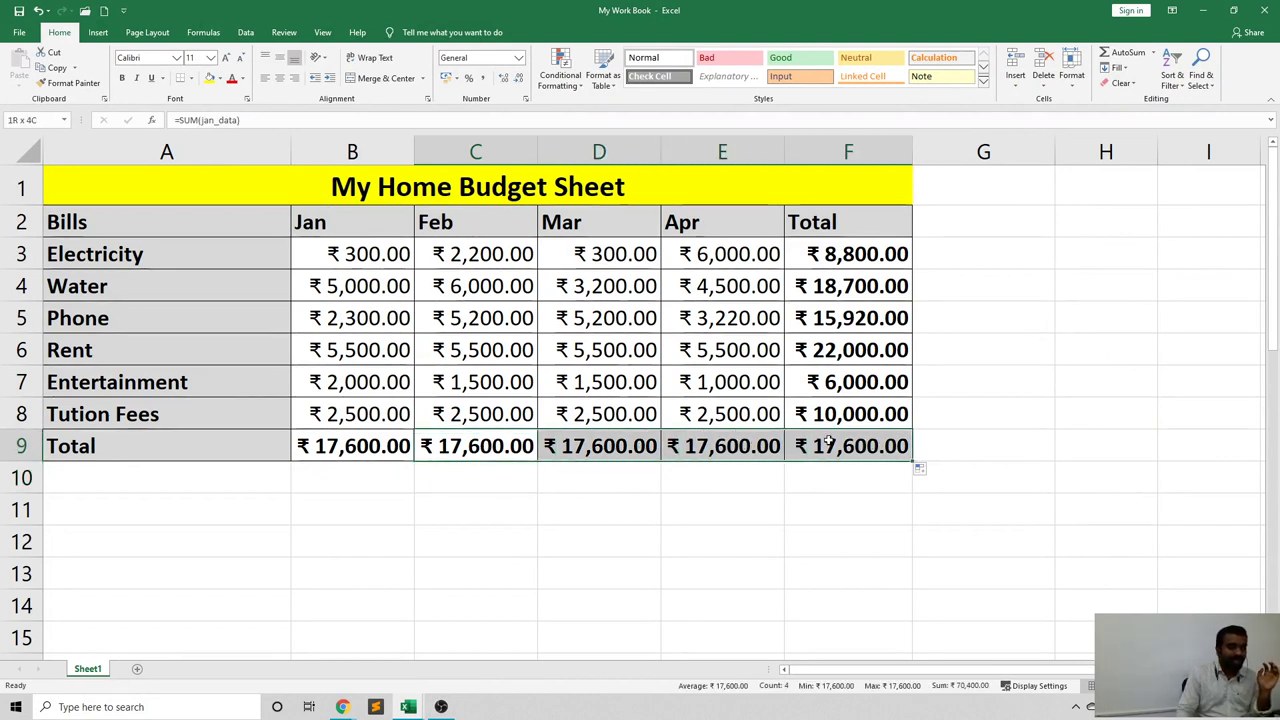
{"action": "key", "text": "Delete"}
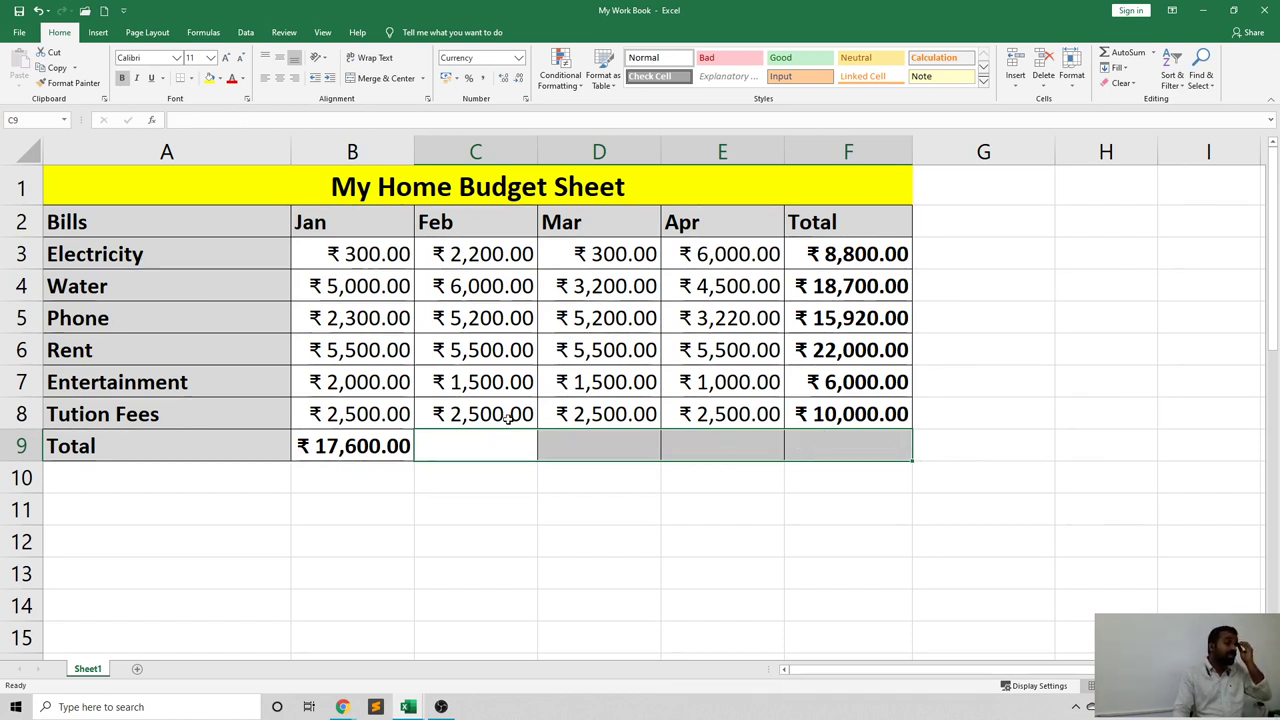
{"action": "left_click", "coordinate": [354, 471]}
{"action": "left_click", "coordinate": [352, 446]}
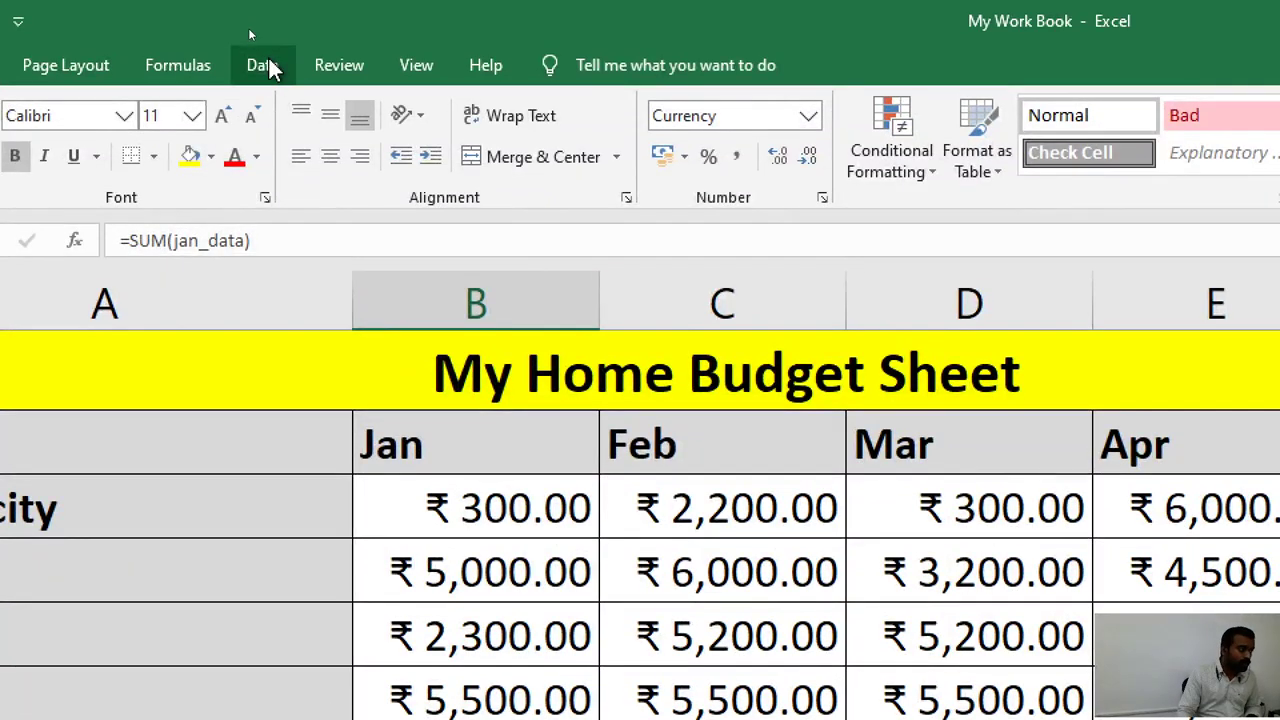
Switch the ribbon from the Data tools to the Formulas tools.
{"action": "left_click", "coordinate": [269, 64]}
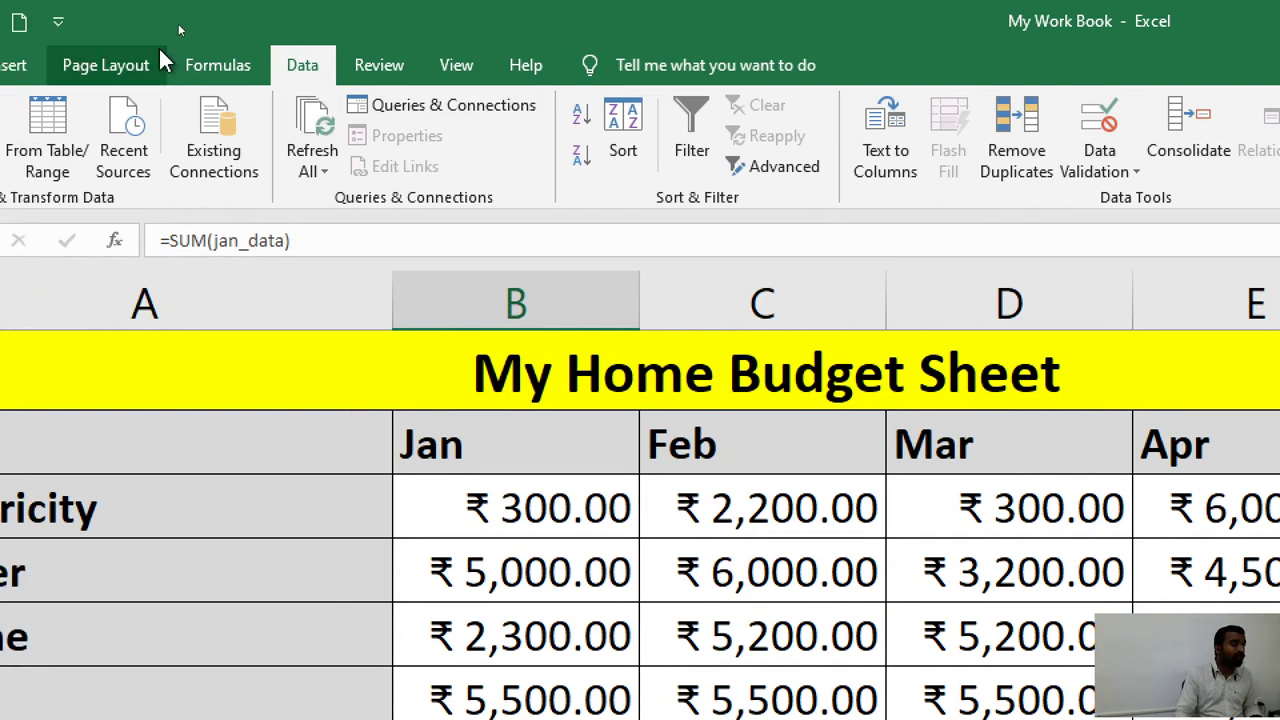
{"action": "left_click", "coordinate": [162, 60]}
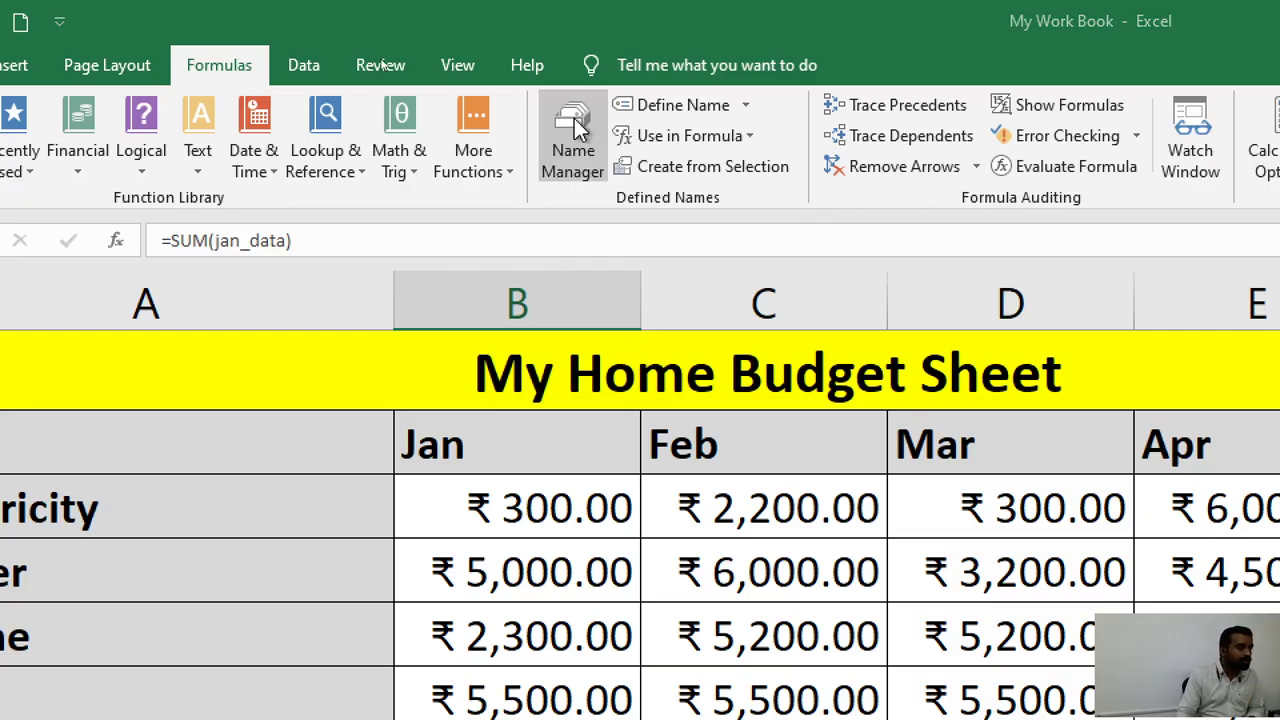
Remove the jan_data name in Name Manager, leaving no defined names in the workbook.
{"action": "left_click", "coordinate": [574, 118]}
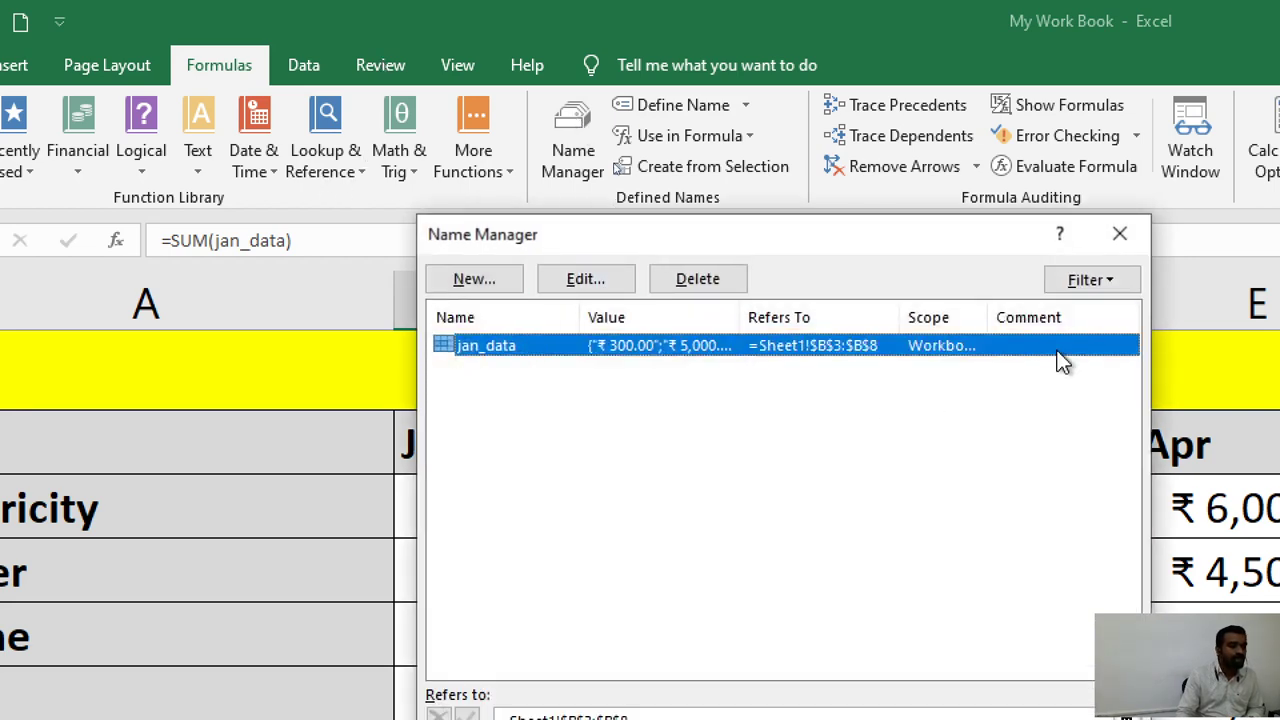
{"action": "left_click", "coordinate": [494, 393]}
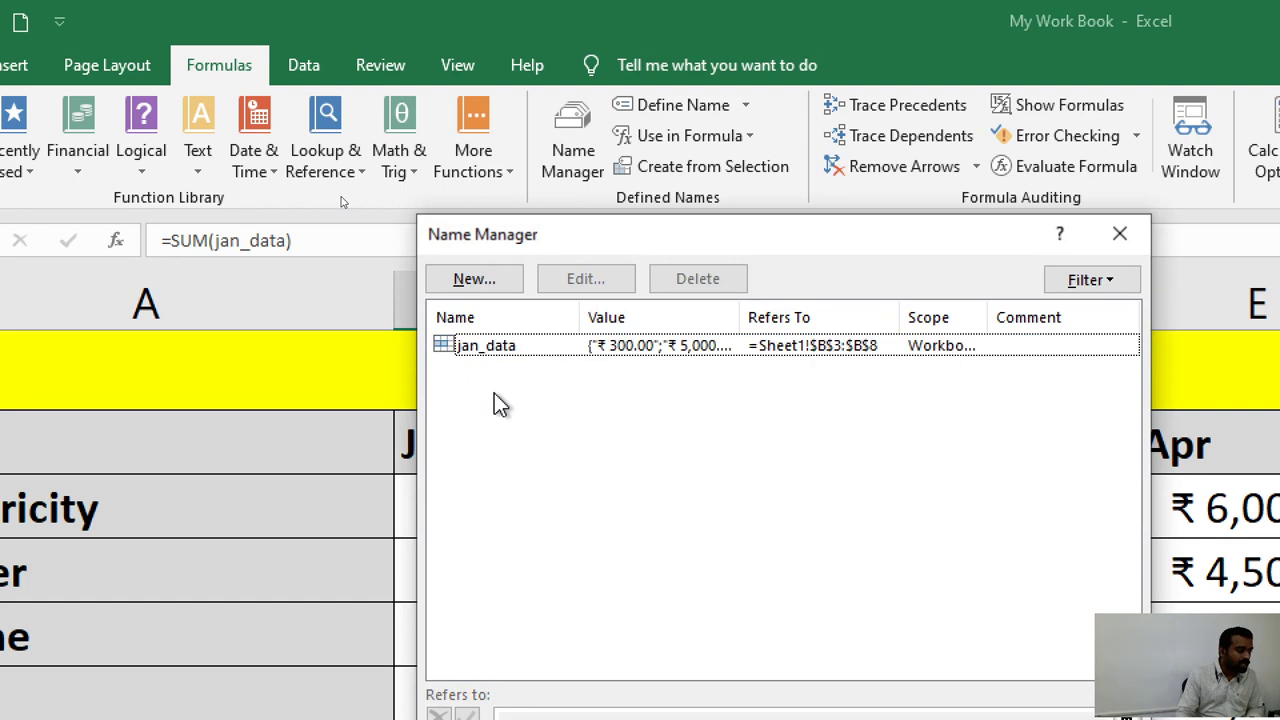
{"action": "left_click", "coordinate": [486, 349]}
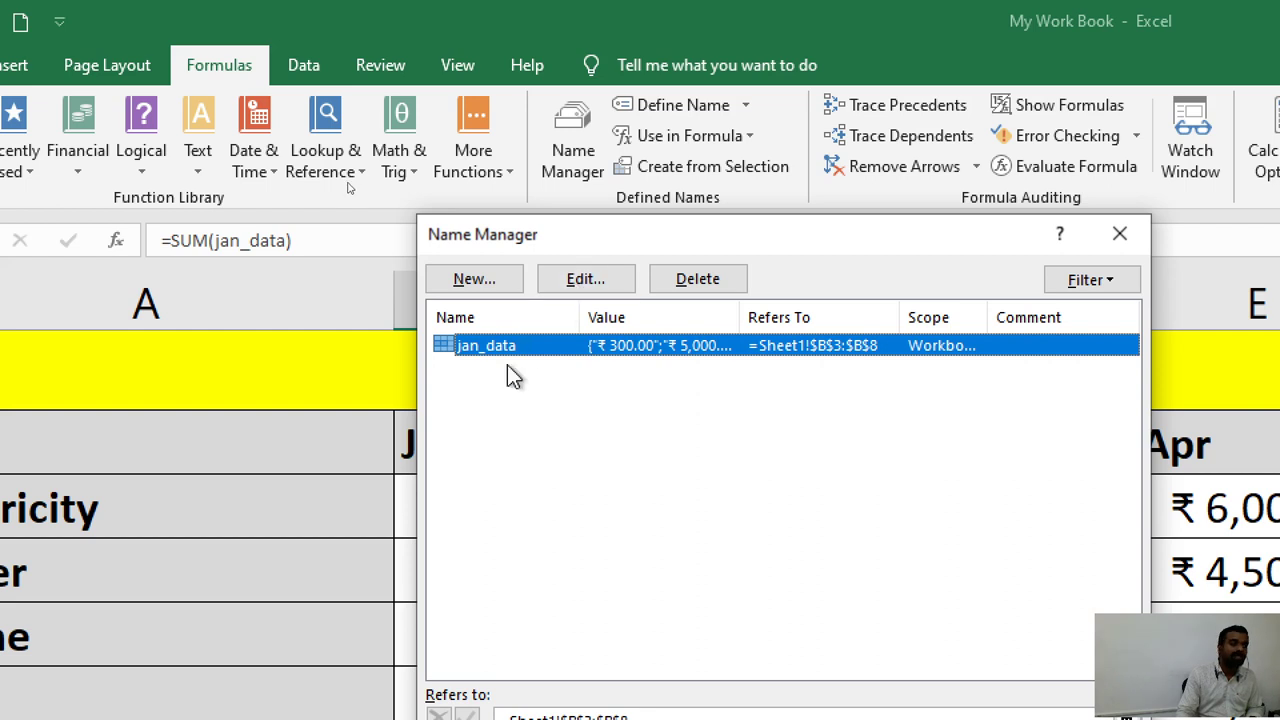
{"action": "left_click", "coordinate": [714, 278]}
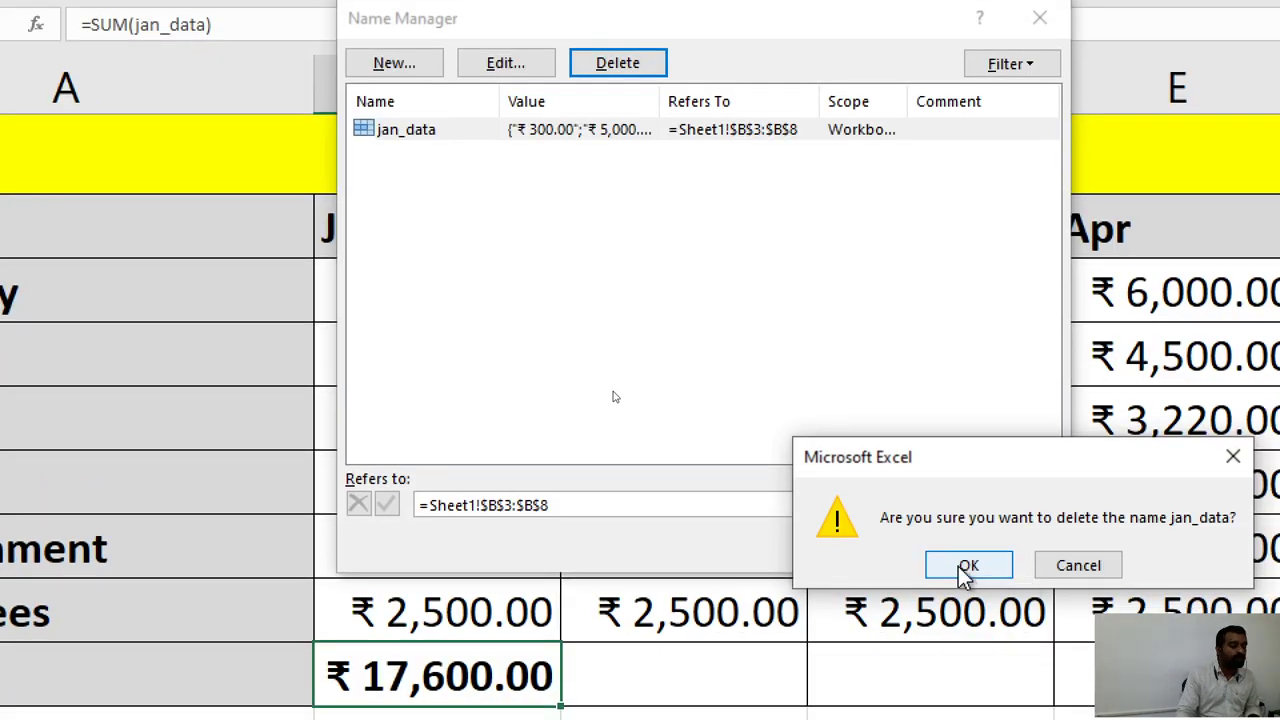
{"action": "left_click", "coordinate": [966, 567]}
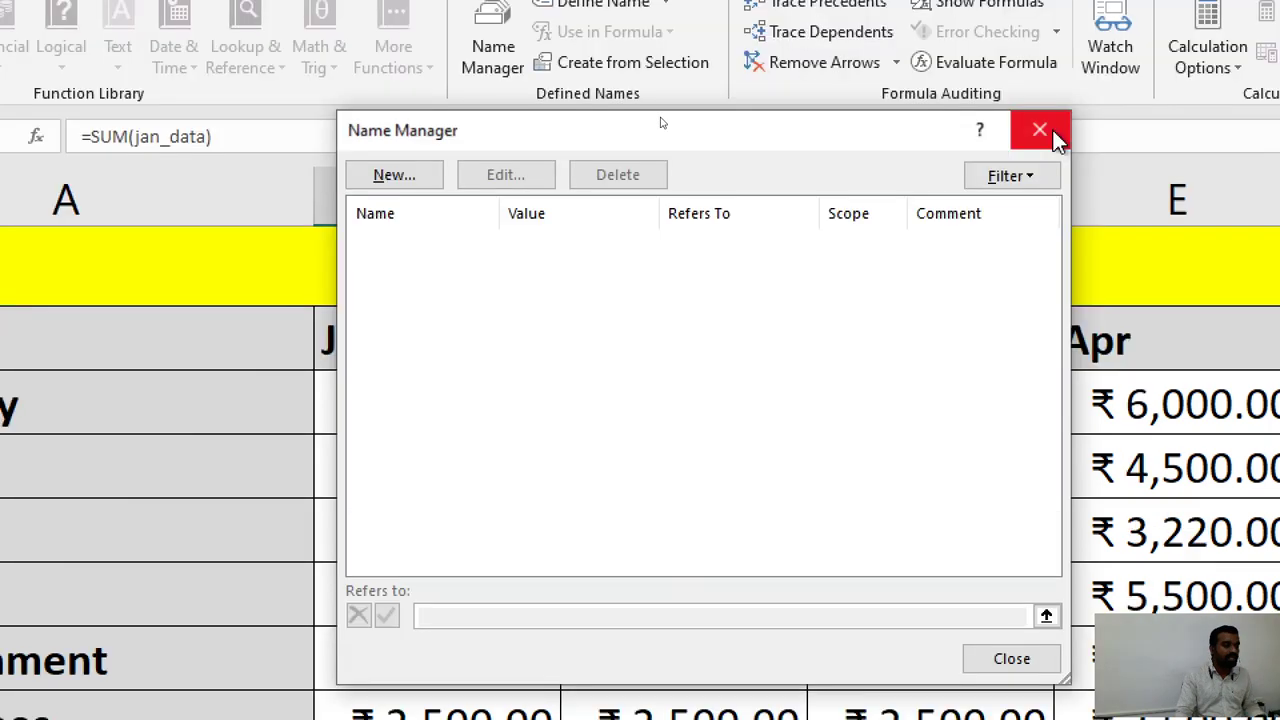
{"action": "left_click", "coordinate": [1040, 18]}
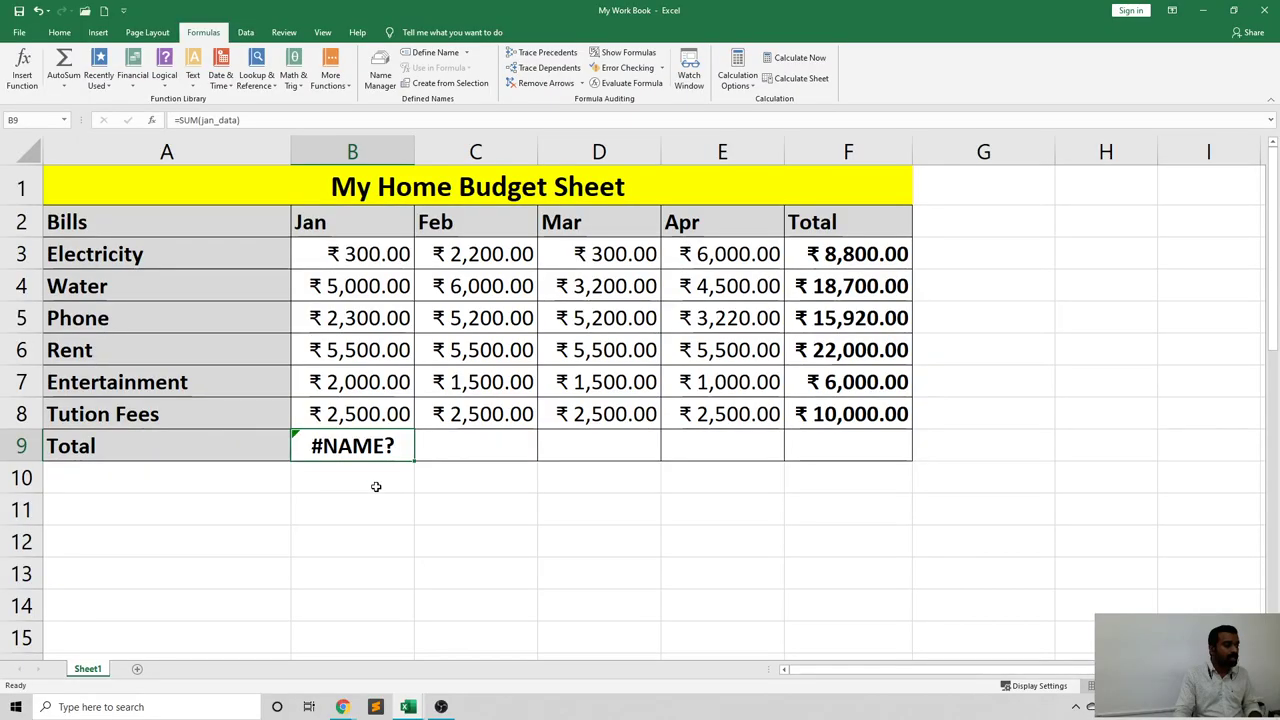
Delete the broken =SUM(jan_data) formula showing #NAME? from cell B9.
{"action": "left_click", "coordinate": [485, 628]}
{"action": "left_click", "coordinate": [360, 447]}
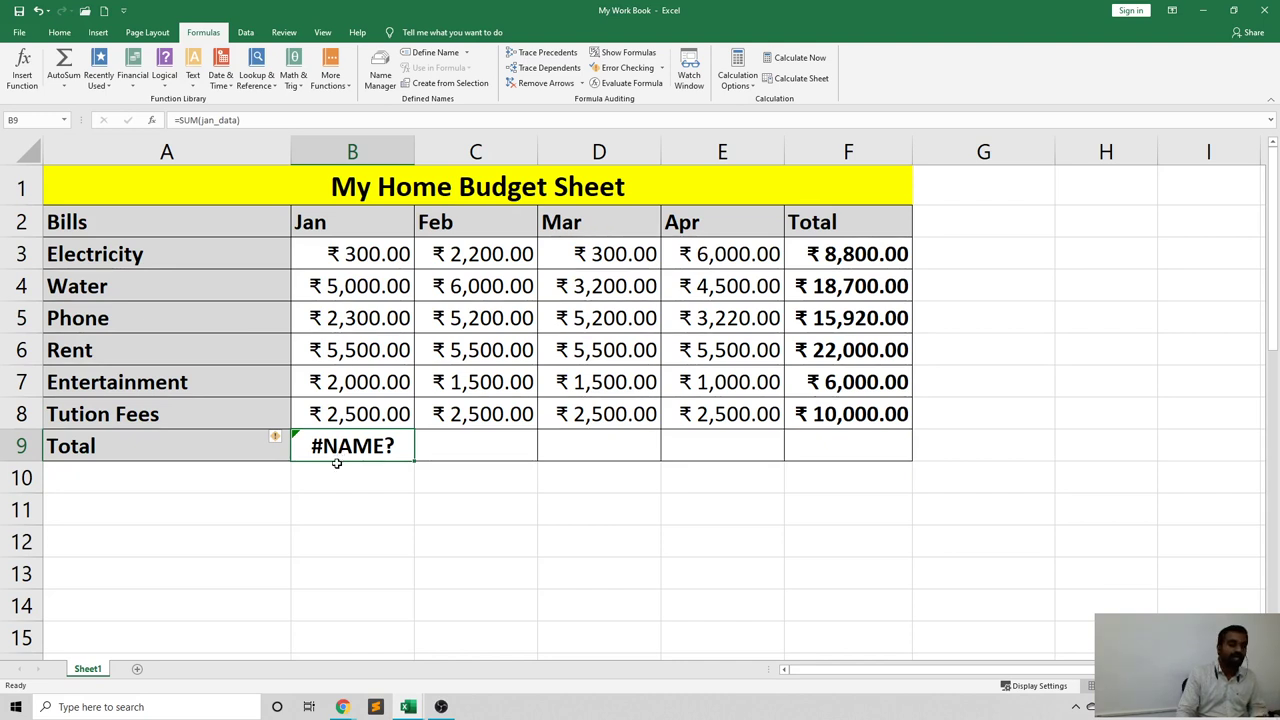
{"action": "key", "text": "Delete"}
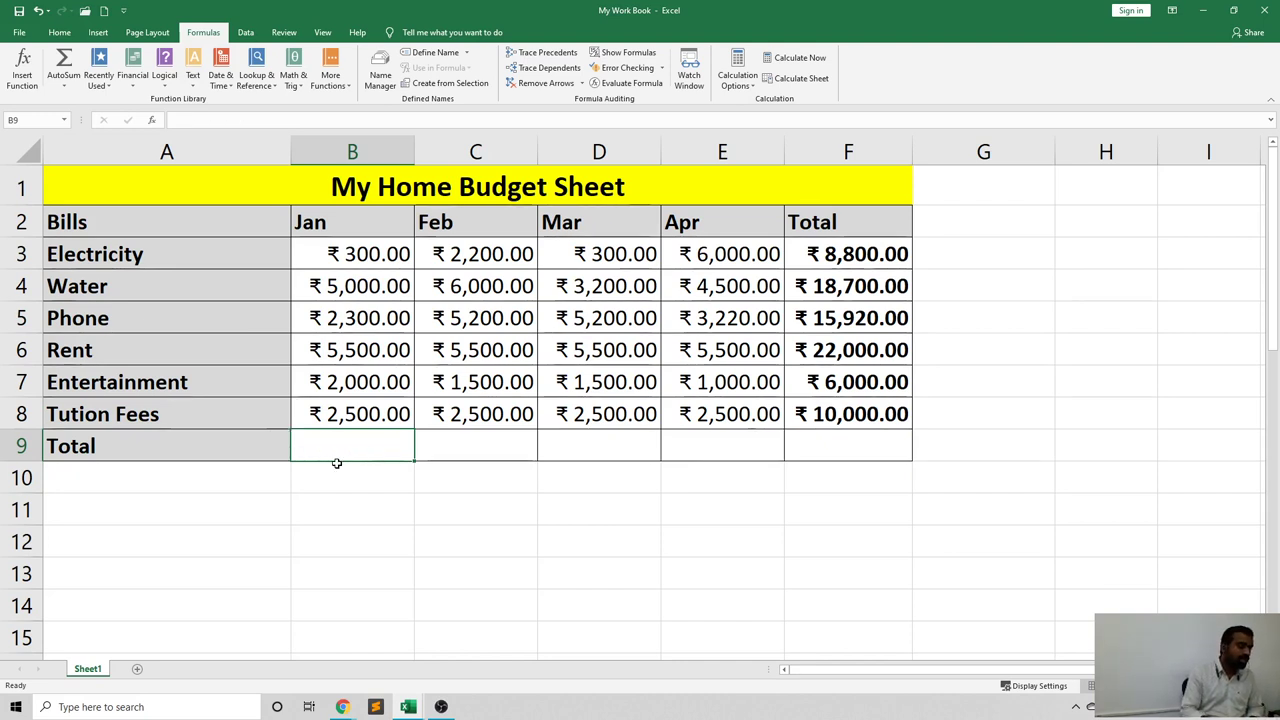
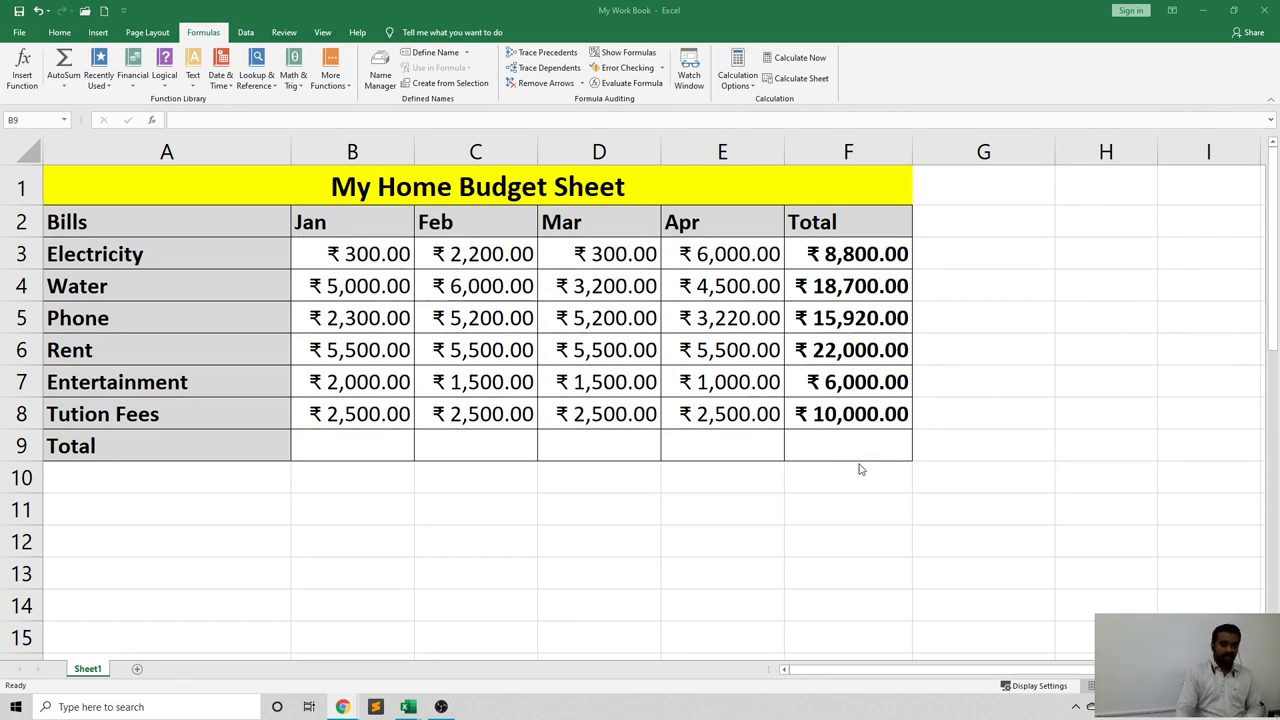
Switch from the Excel budget sheet to Google Slides and go to slide 6, Data Validations.
{"action": "key", "text": "alt+Tab"}
{"action": "key", "text": "alt+Tab"}
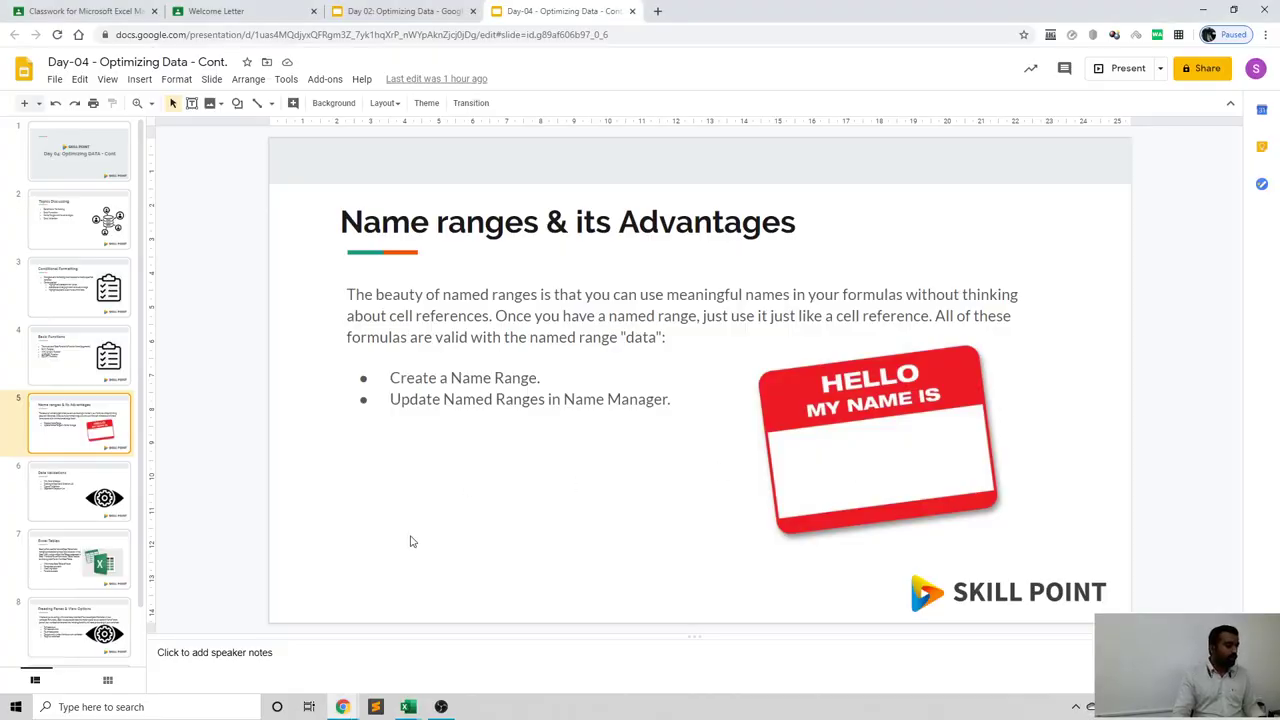
{"action": "left_click", "coordinate": [73, 469]}
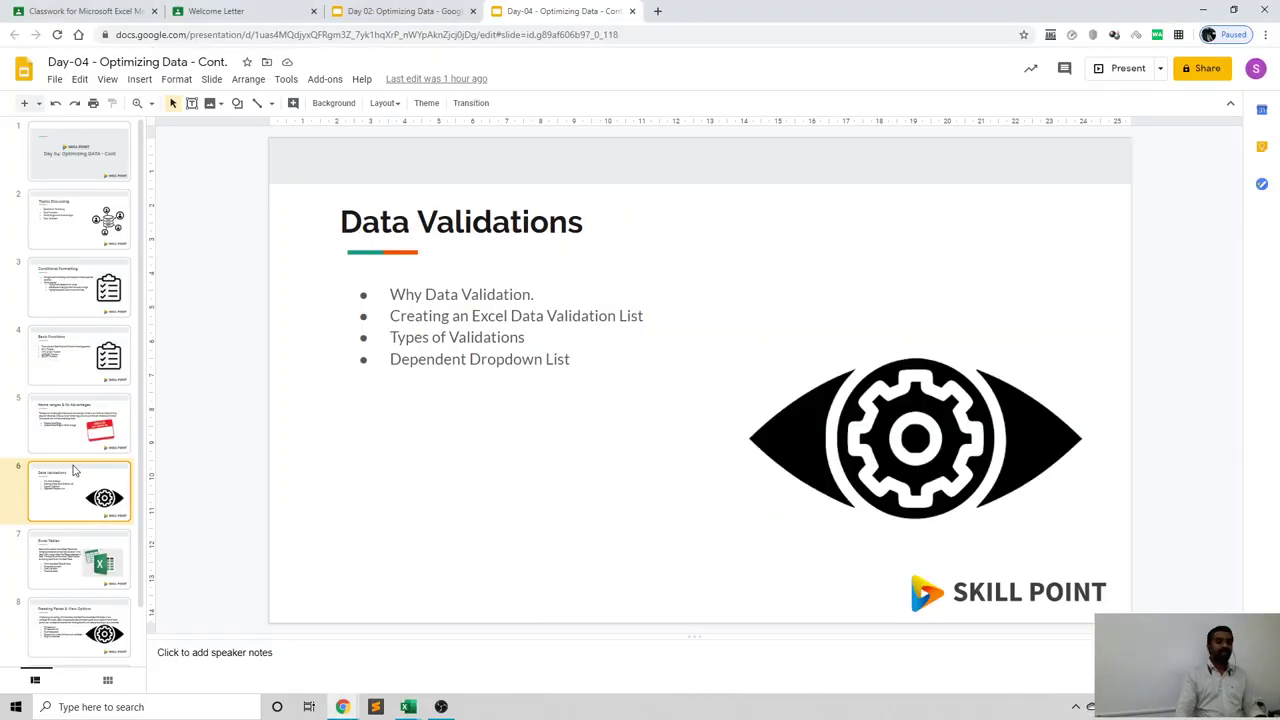
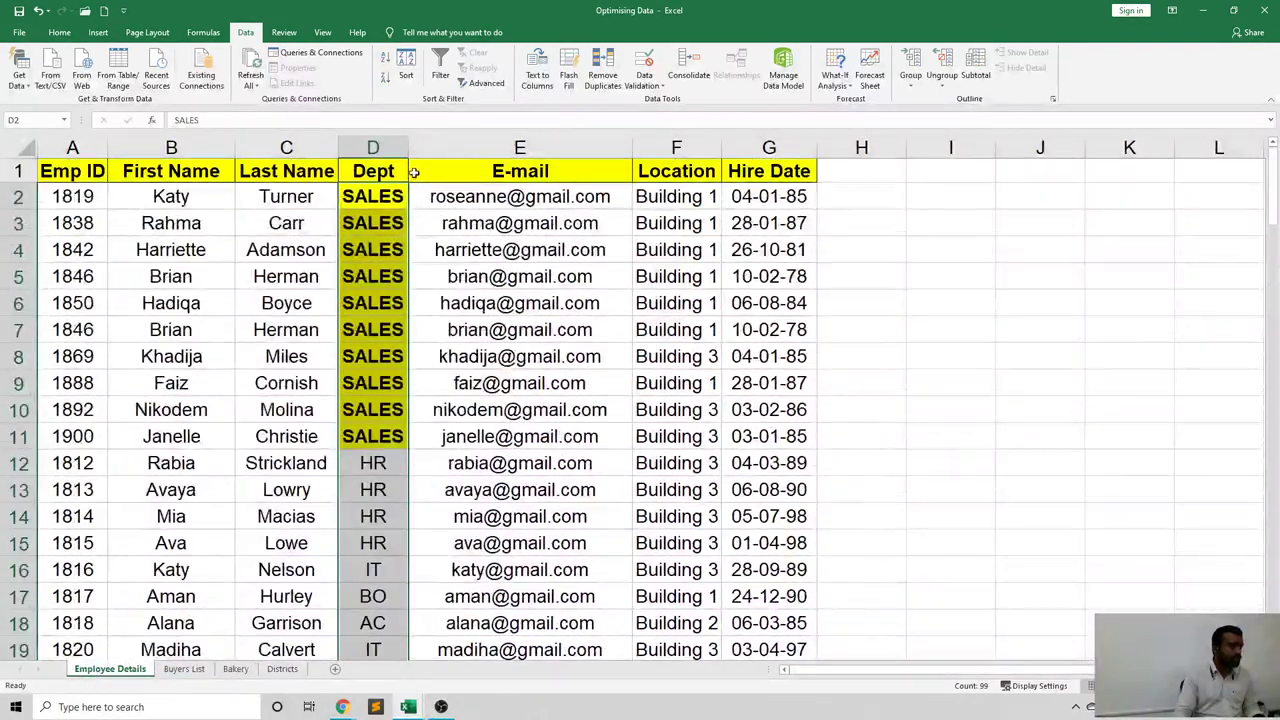
Delete the sort-by-cell-colour level from the Dept sort settings.
{"action": "left_click", "coordinate": [406, 70]}
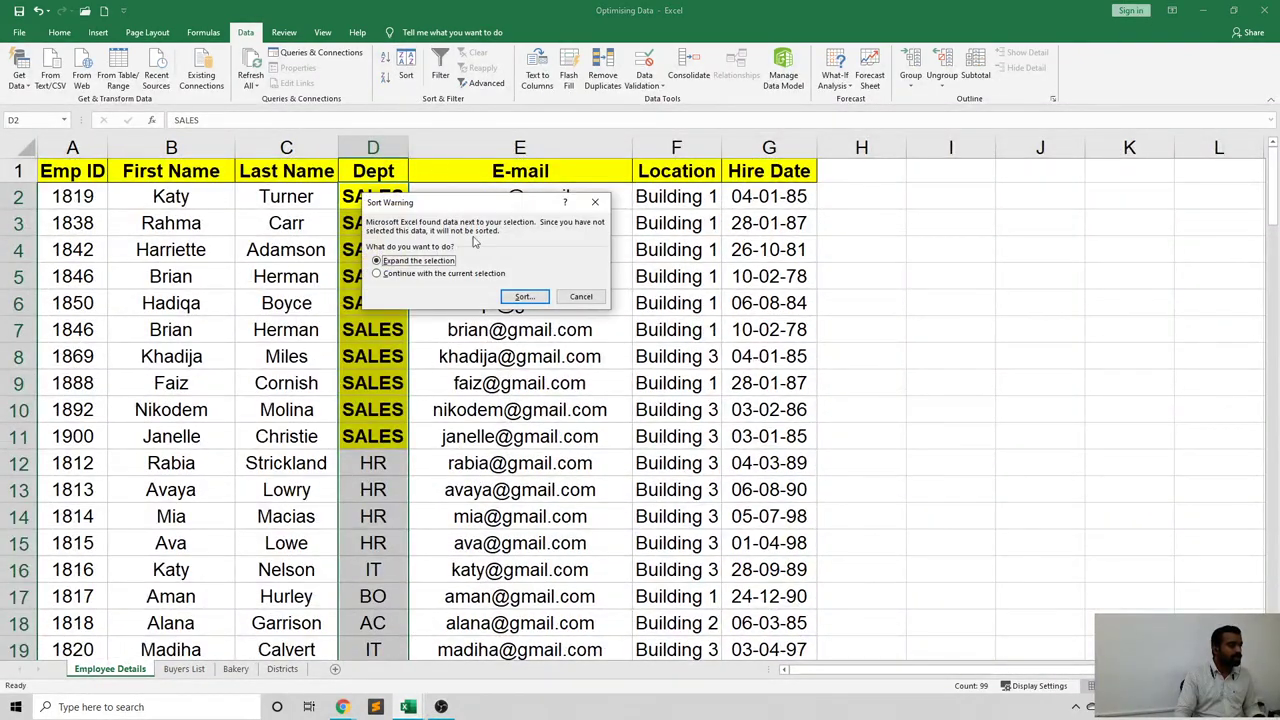
{"action": "left_click", "coordinate": [524, 297]}
{"action": "left_click", "coordinate": [520, 280]}
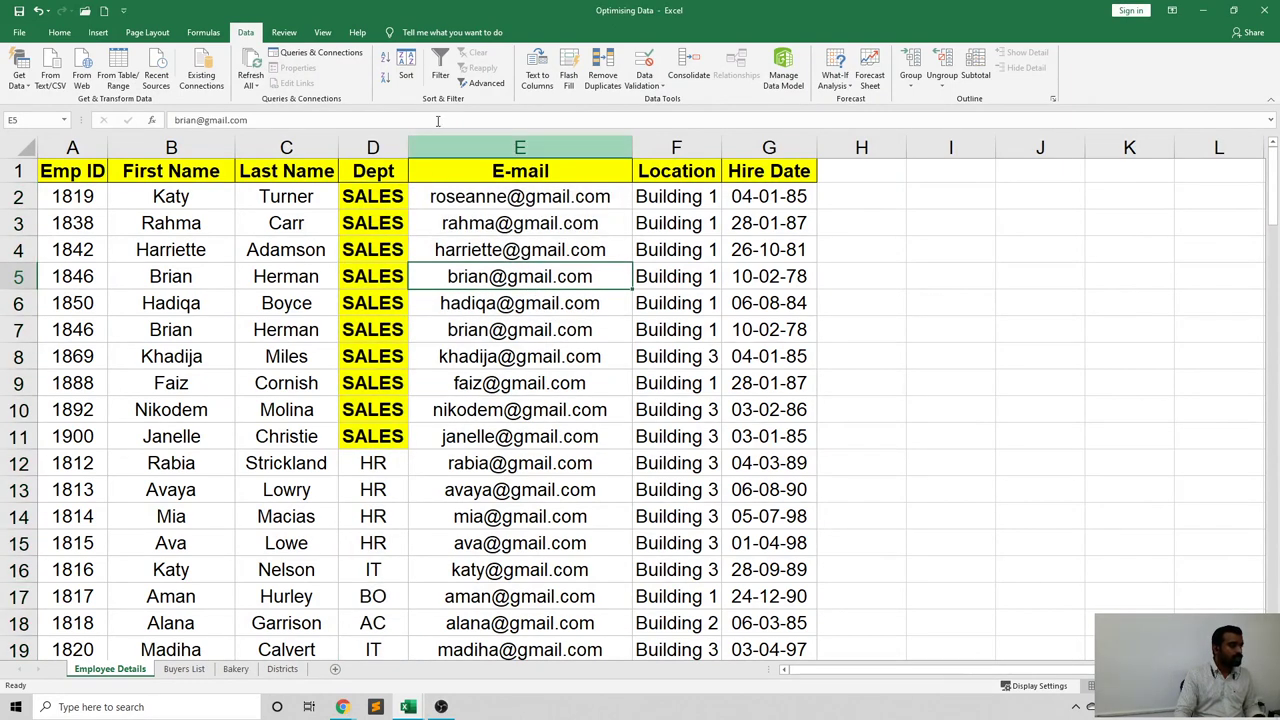
{"action": "left_click", "coordinate": [406, 70]}
{"action": "left_click", "coordinate": [318, 243]}
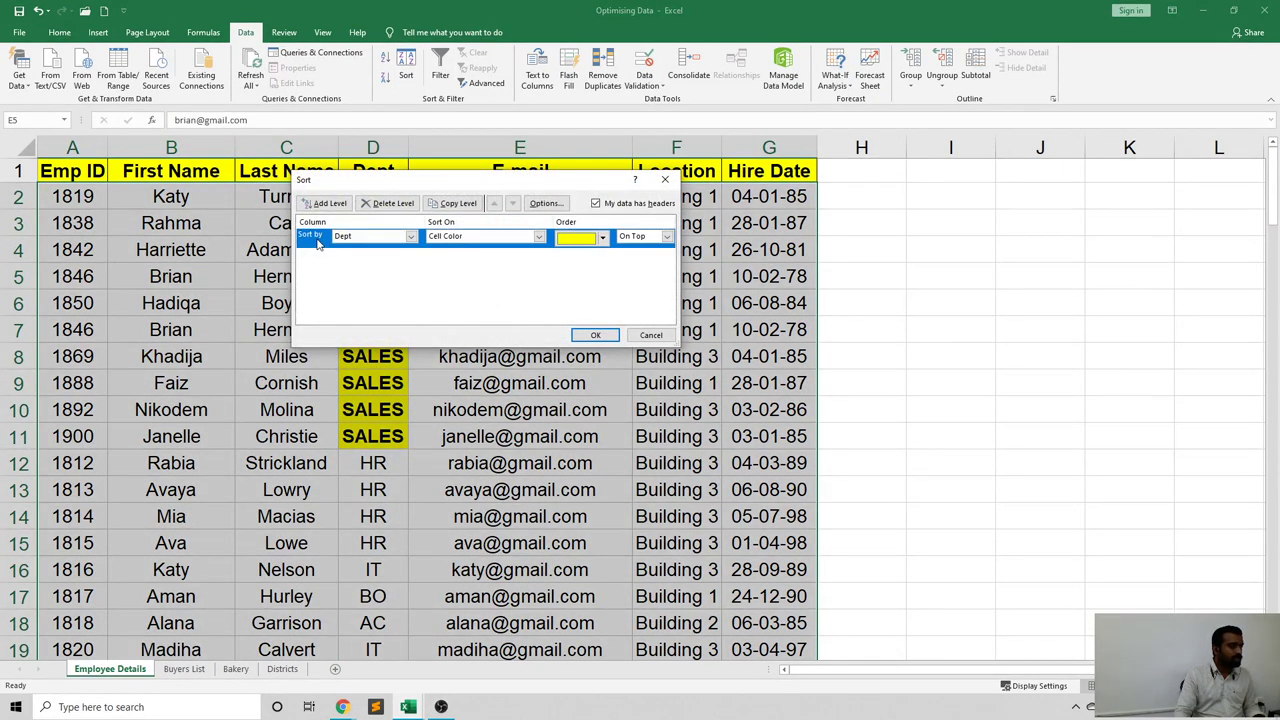
{"action": "left_click", "coordinate": [388, 203]}
{"action": "left_click", "coordinate": [596, 336]}
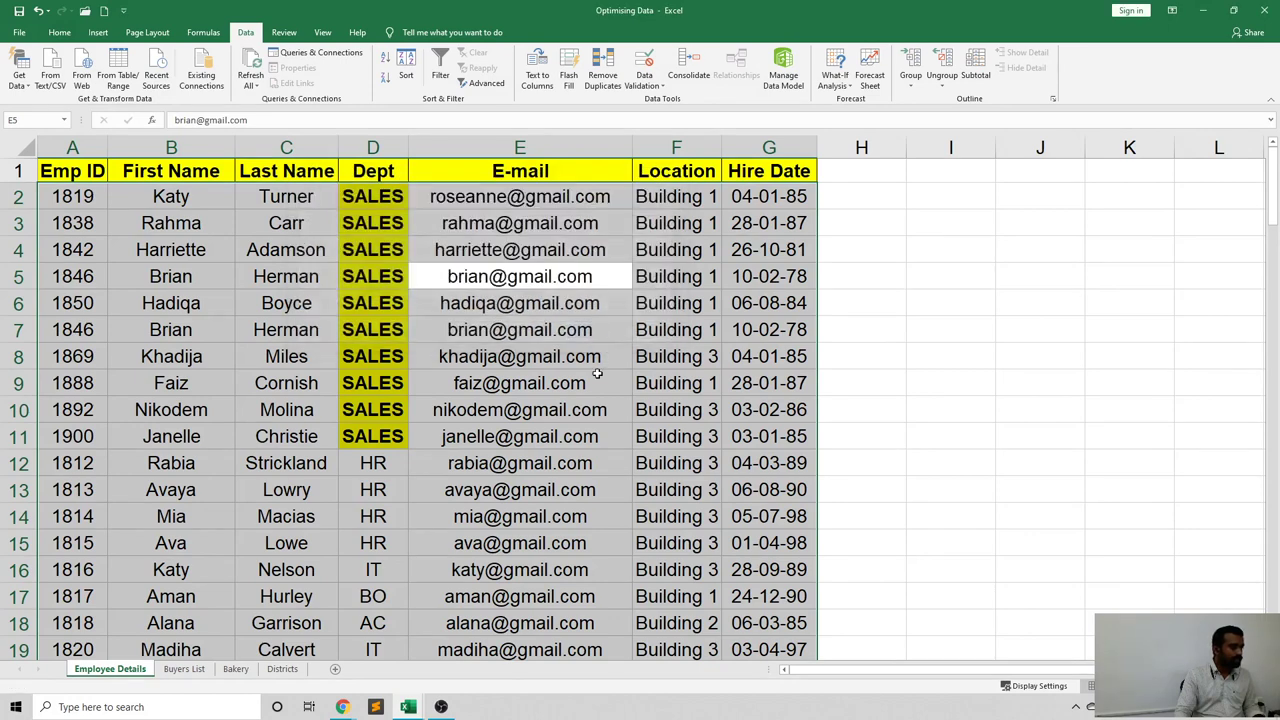
Clear the conditional formatting rules from the Dept cells, D2 down to the last row.
{"action": "left_click", "coordinate": [574, 400]}
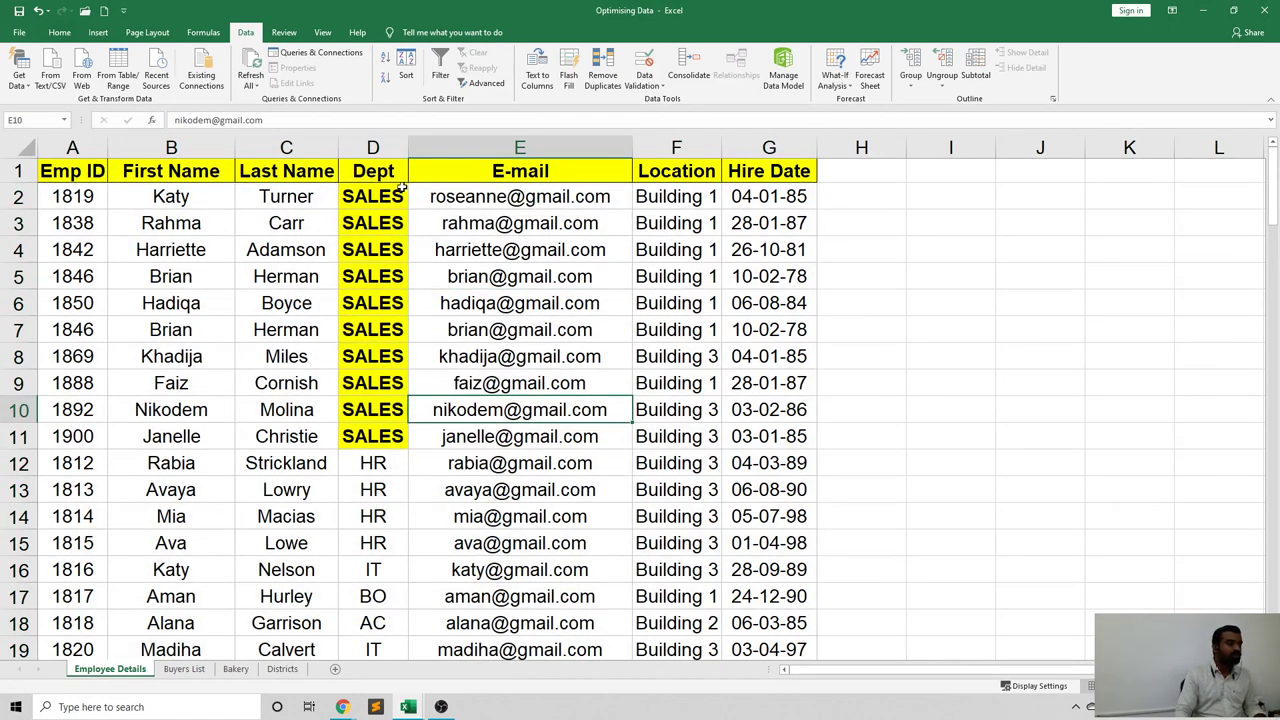
{"action": "left_click", "coordinate": [390, 230]}
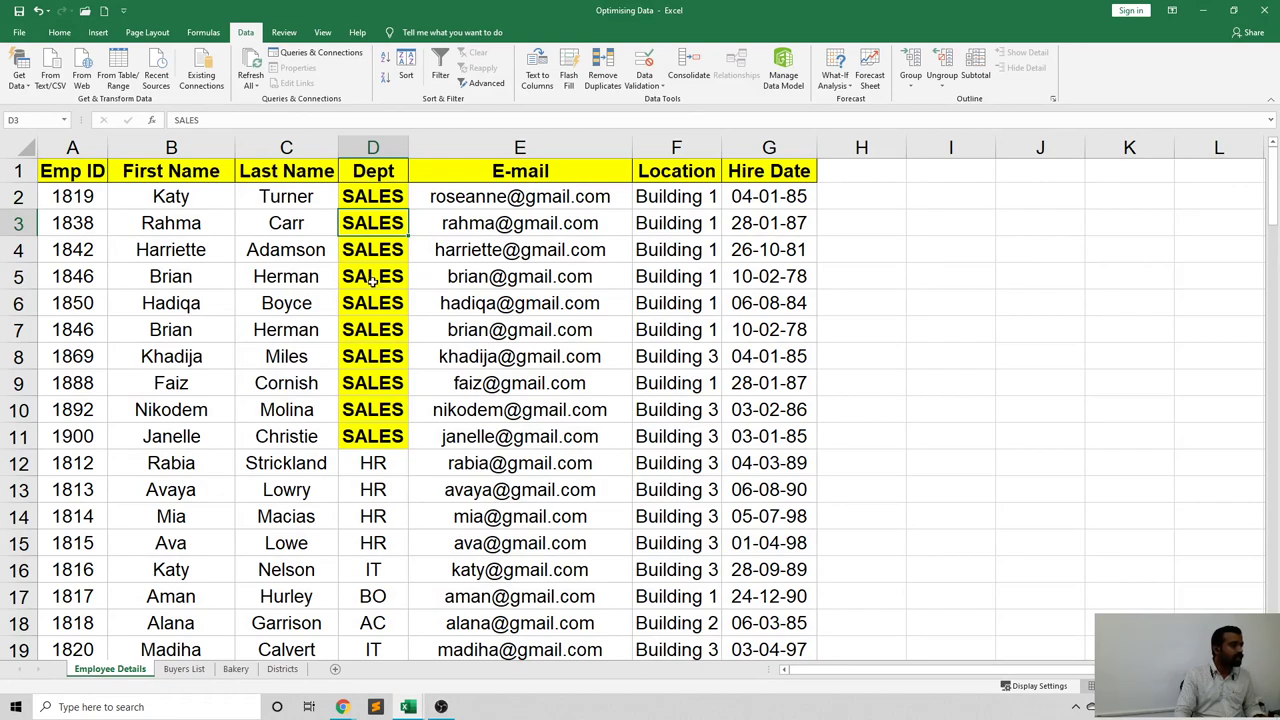
{"action": "left_click", "coordinate": [377, 198]}
{"action": "key", "text": "ctrl+shift+Down"}
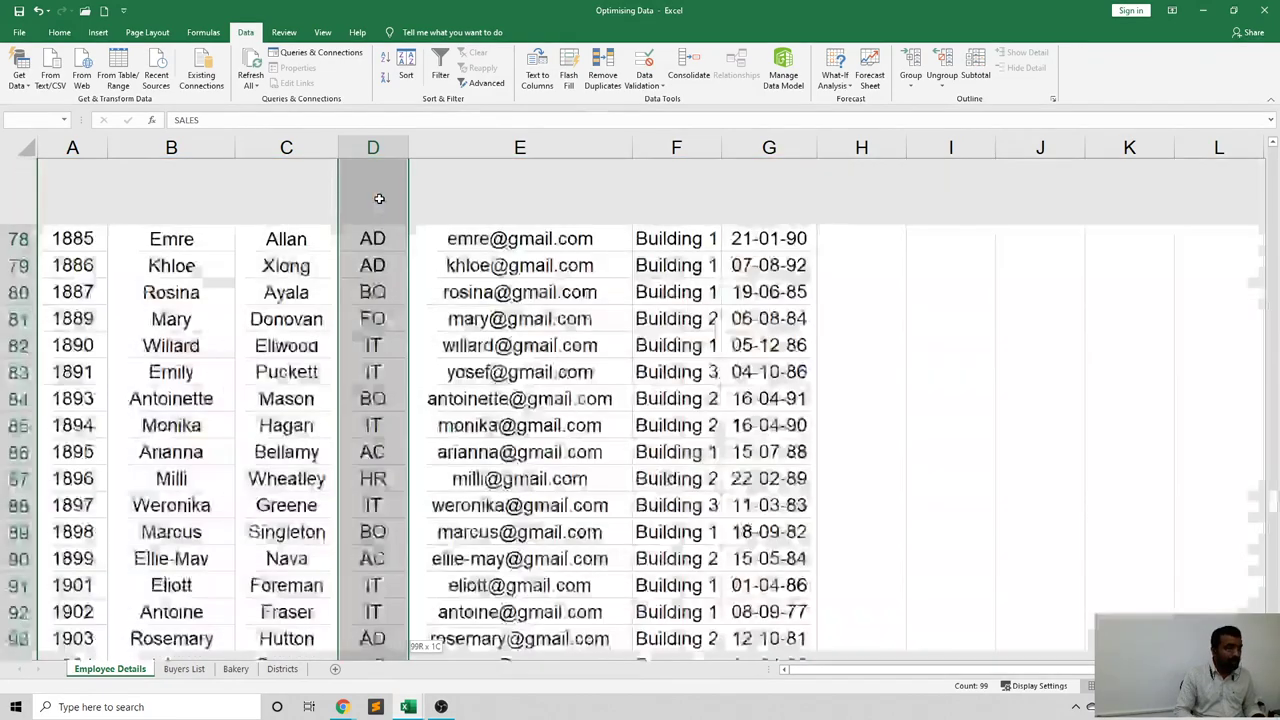
{"action": "scroll", "coordinate": [410, 205], "scroll_direction": "up", "scroll_amount": 12}
{"action": "scroll", "coordinate": [404, 209], "scroll_direction": "up", "scroll_amount": 15}
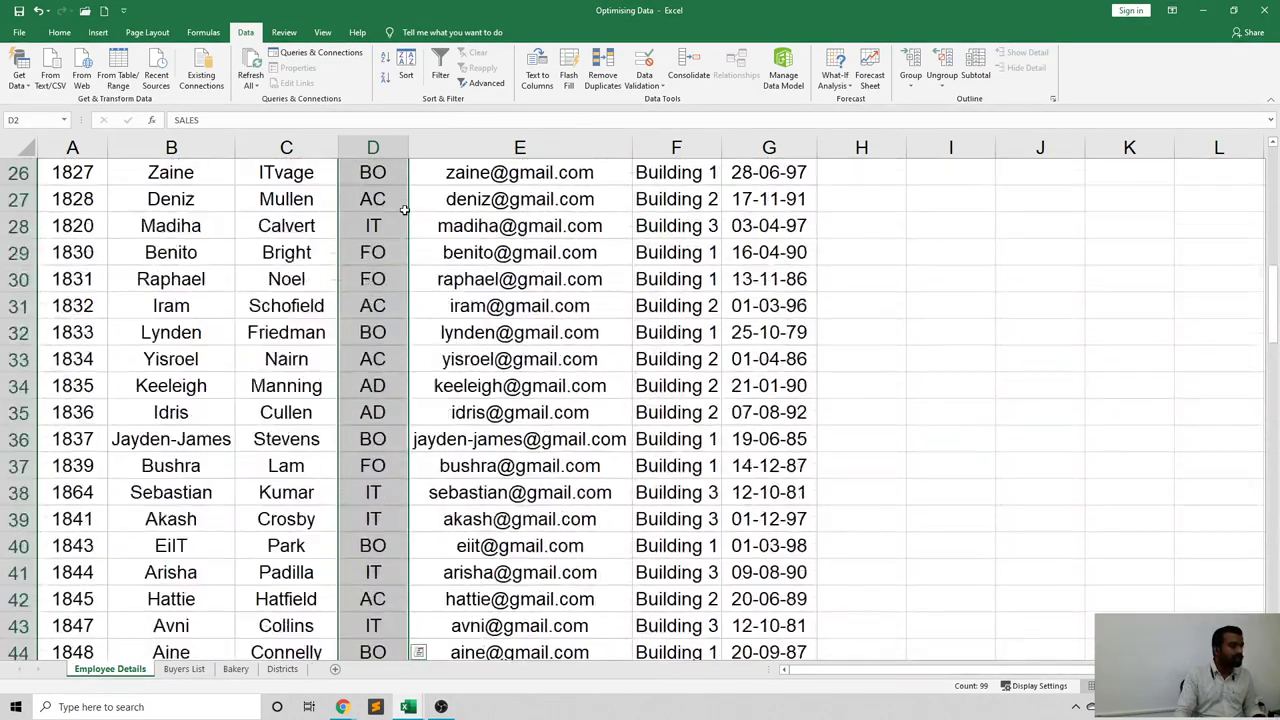
{"action": "left_click", "coordinate": [59, 32]}
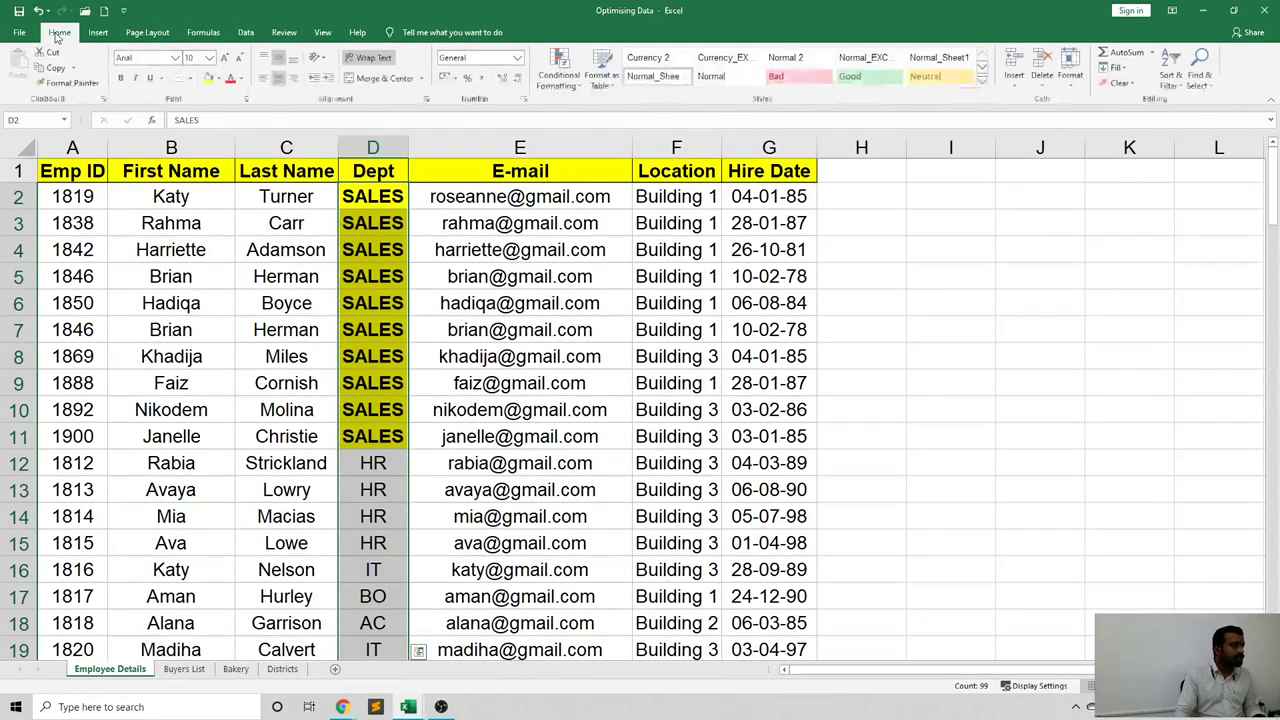
{"action": "left_click", "coordinate": [577, 87]}
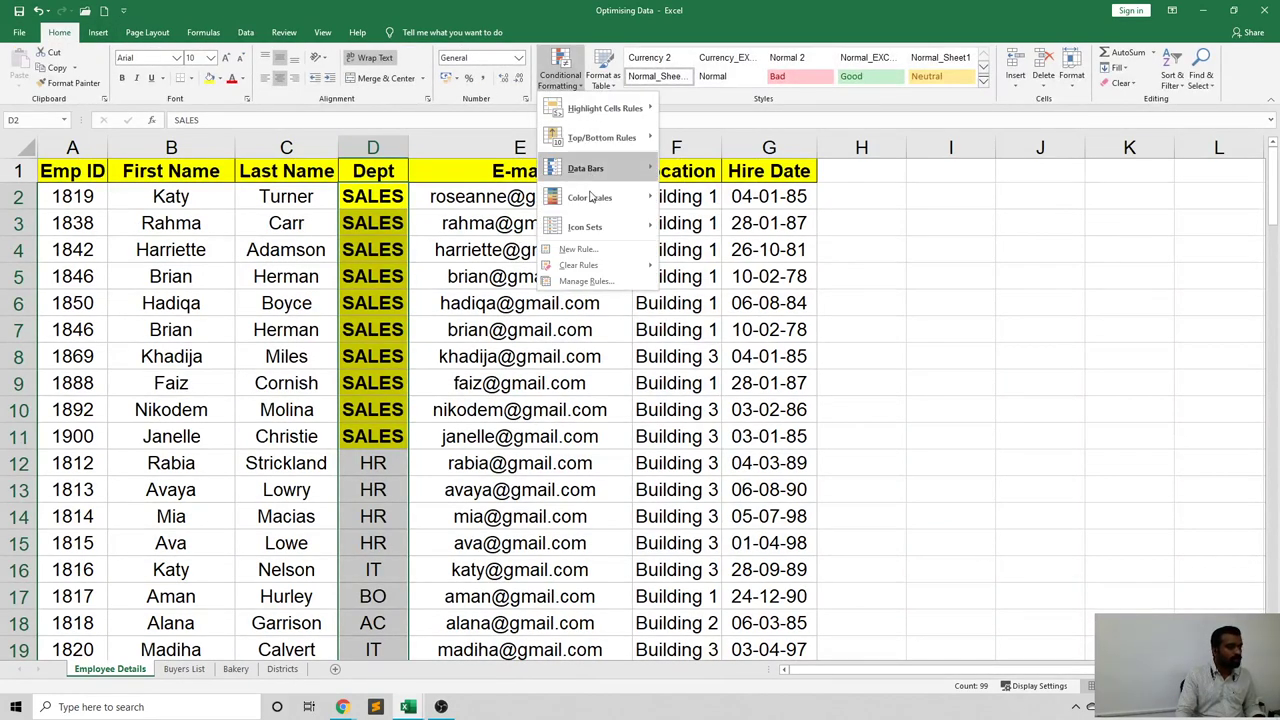
{"action": "mouse_move", "coordinate": [590, 265]}
{"action": "left_click", "coordinate": [711, 268]}
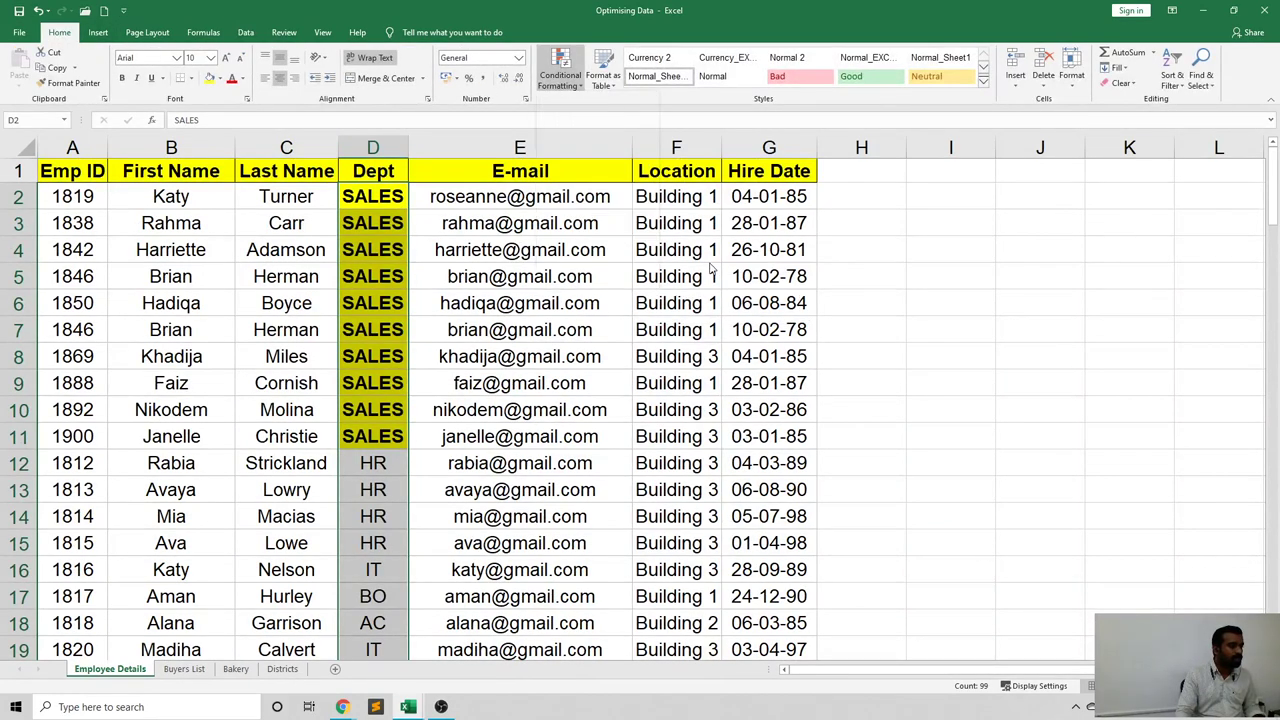
{"action": "left_click", "coordinate": [598, 294]}
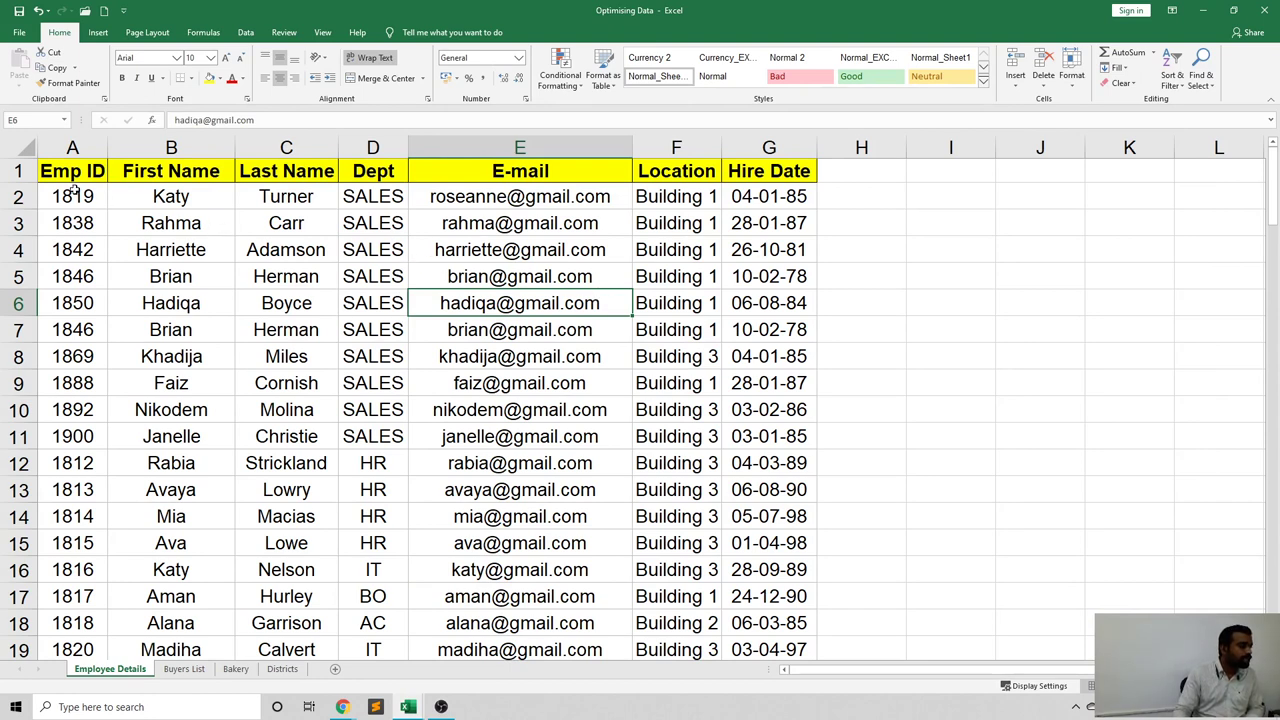
Enter 'Phone Number' in H1 and autofit column H to the header width.
{"action": "left_click", "coordinate": [868, 175]}
{"action": "type", "text": "Ph"}
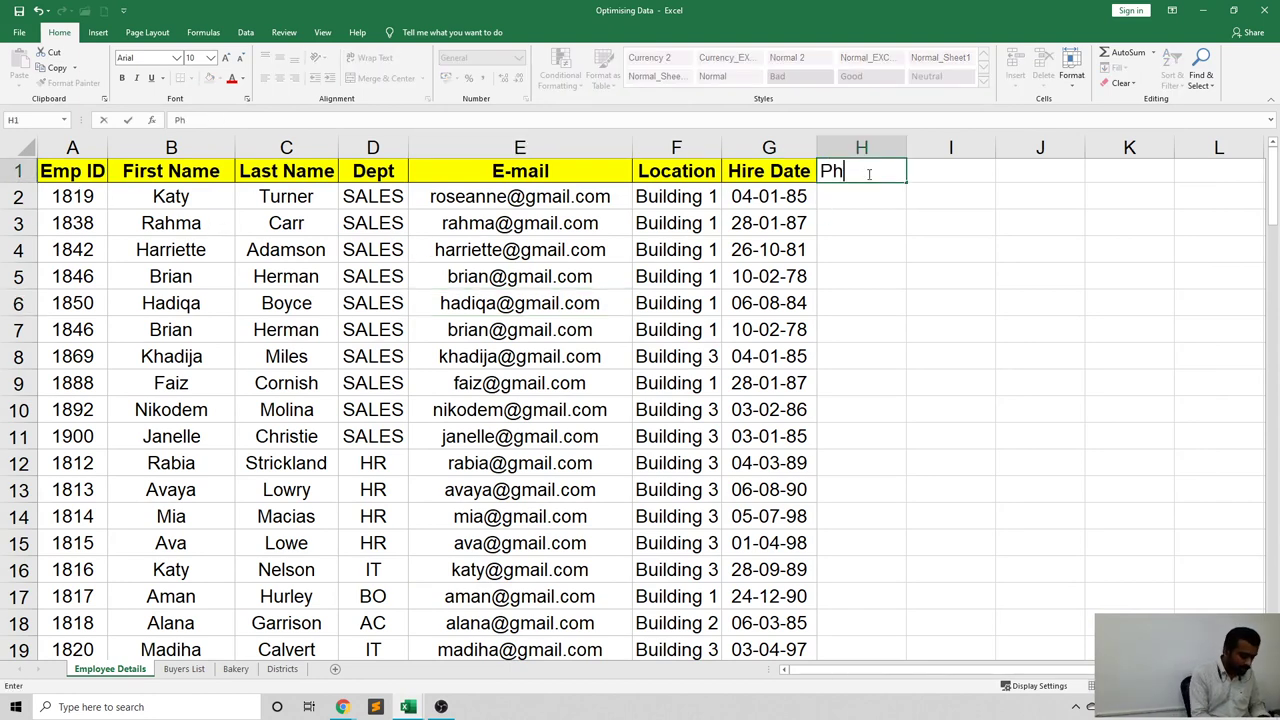
{"action": "type", "text": "one Number"}
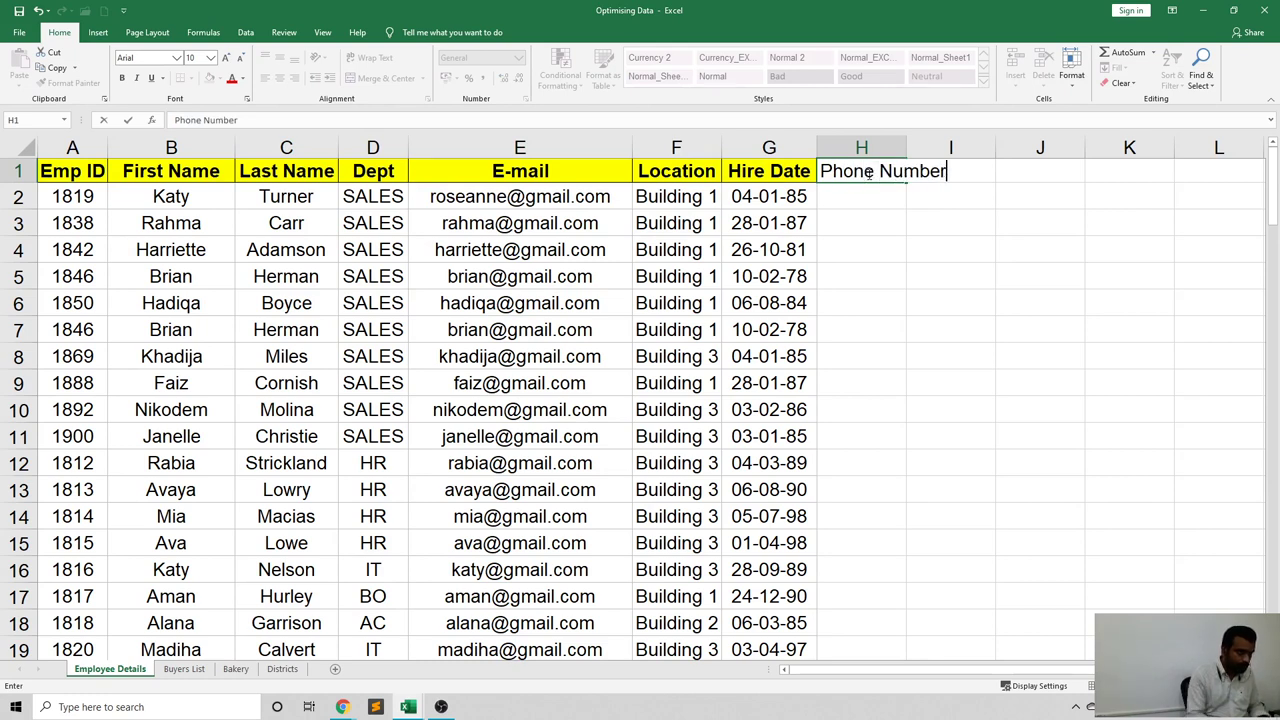
{"action": "key", "text": "Tab"}
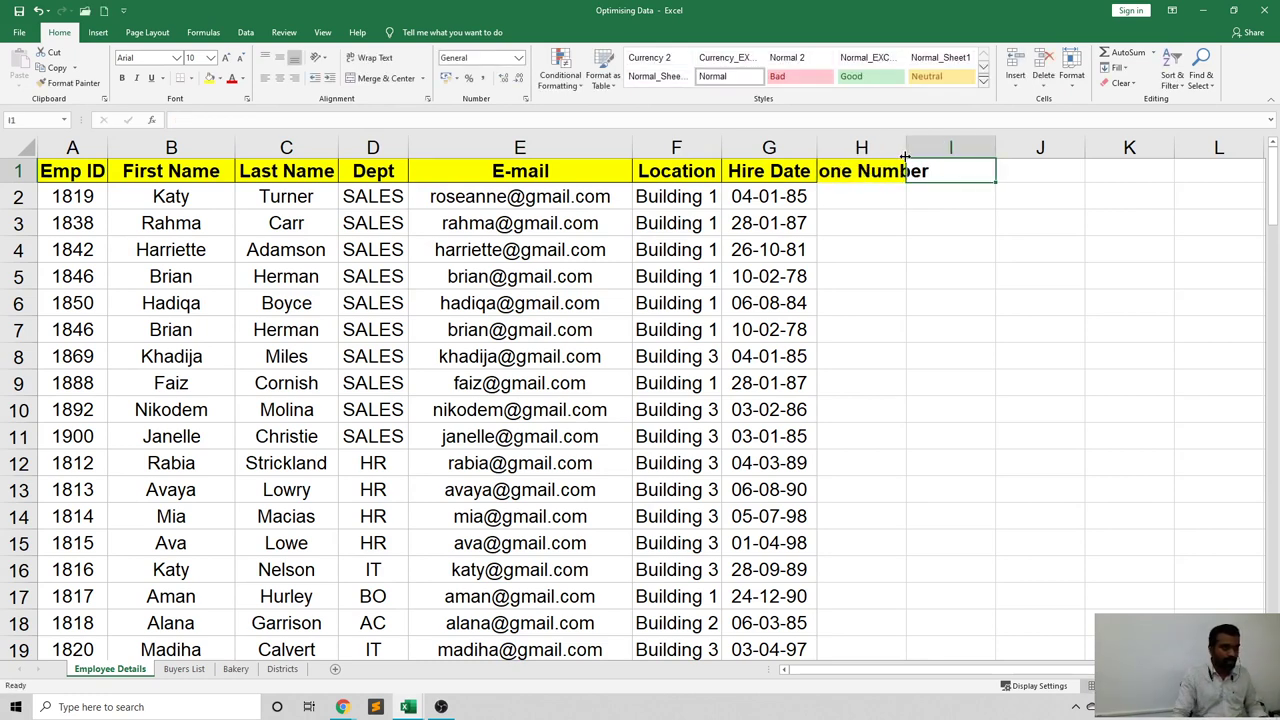
{"action": "double_click", "coordinate": [907, 147]}
{"action": "left_click", "coordinate": [926, 250]}
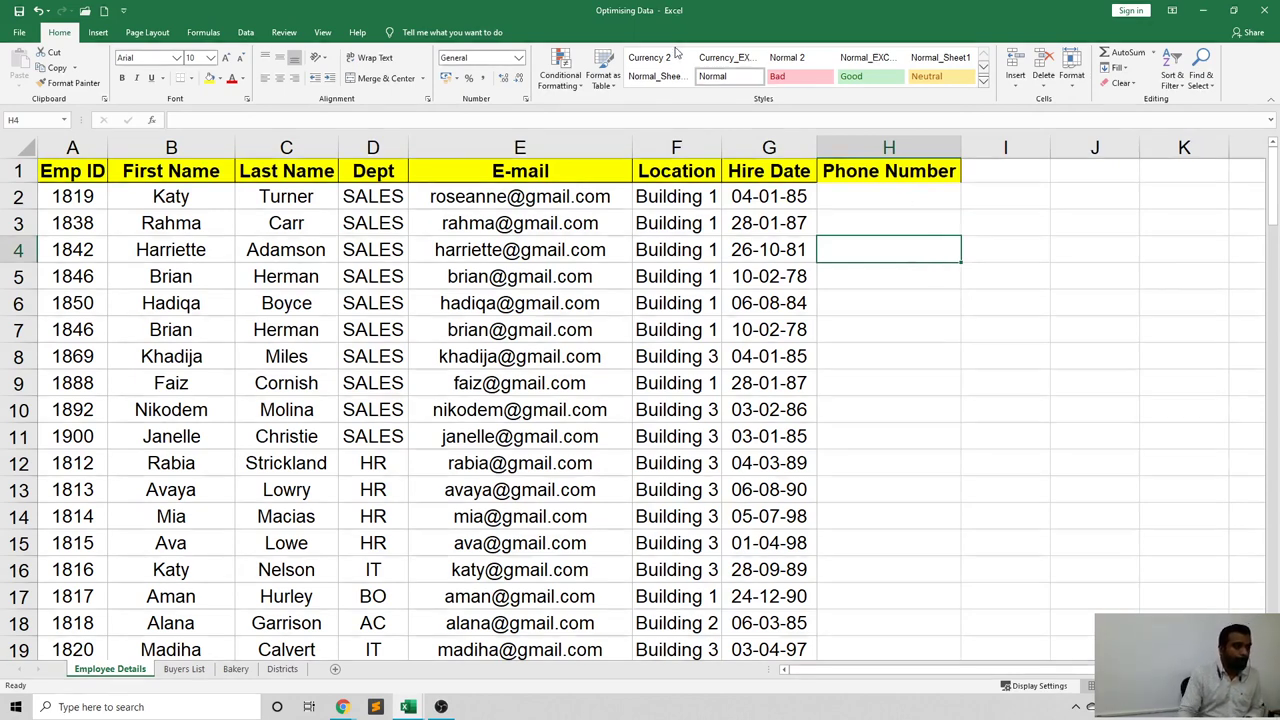
{"action": "left_click", "coordinate": [926, 348]}
{"action": "left_click", "coordinate": [872, 208]}
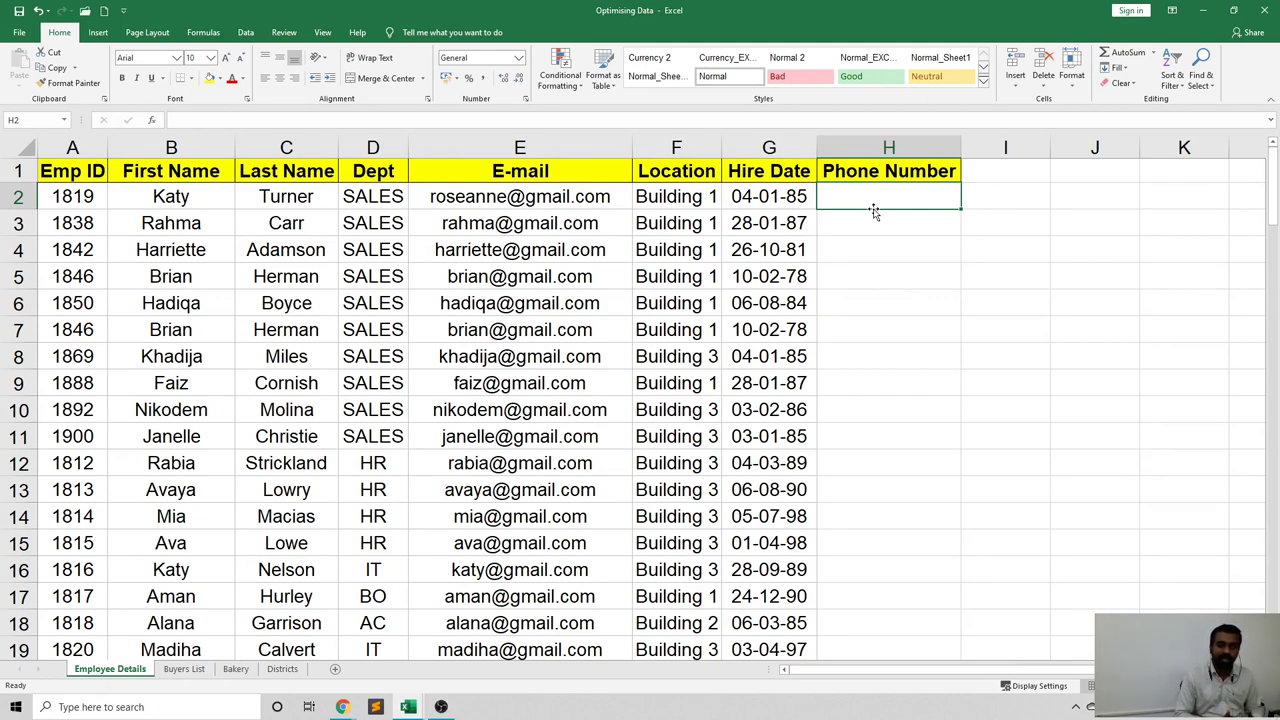
{"action": "left_click", "coordinate": [857, 240]}
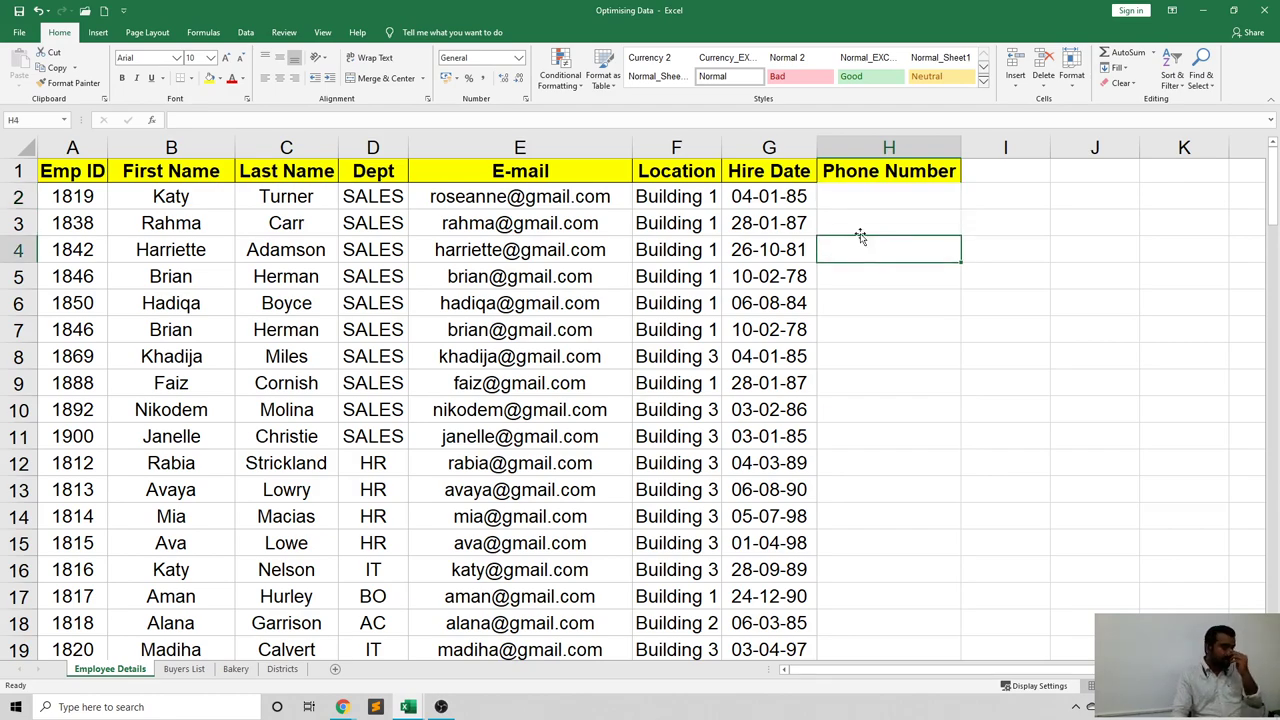
Select H2:H100 under the Phone Number header, then return to the top of the sheet.
{"action": "mouse_move", "coordinate": [857, 193]}
{"action": "left_mouse_down"}
{"action": "mouse_move", "coordinate": [867, 718]}
{"action": "mouse_move", "coordinate": [833, 604]}
{"action": "mouse_move", "coordinate": [850, 588]}
{"action": "left_mouse_up"}
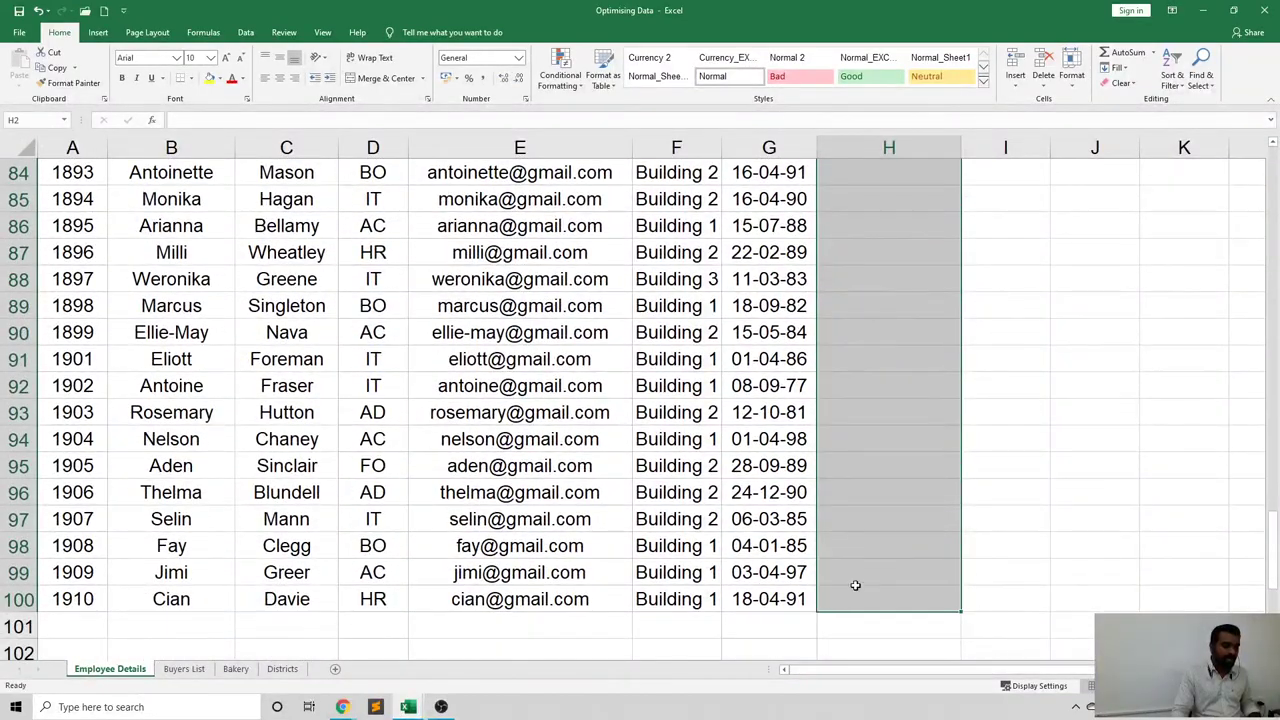
{"action": "scroll", "coordinate": [891, 557], "scroll_direction": "up", "scroll_amount": 16}
{"action": "scroll", "coordinate": [892, 557], "scroll_direction": "up", "scroll_amount": 12}
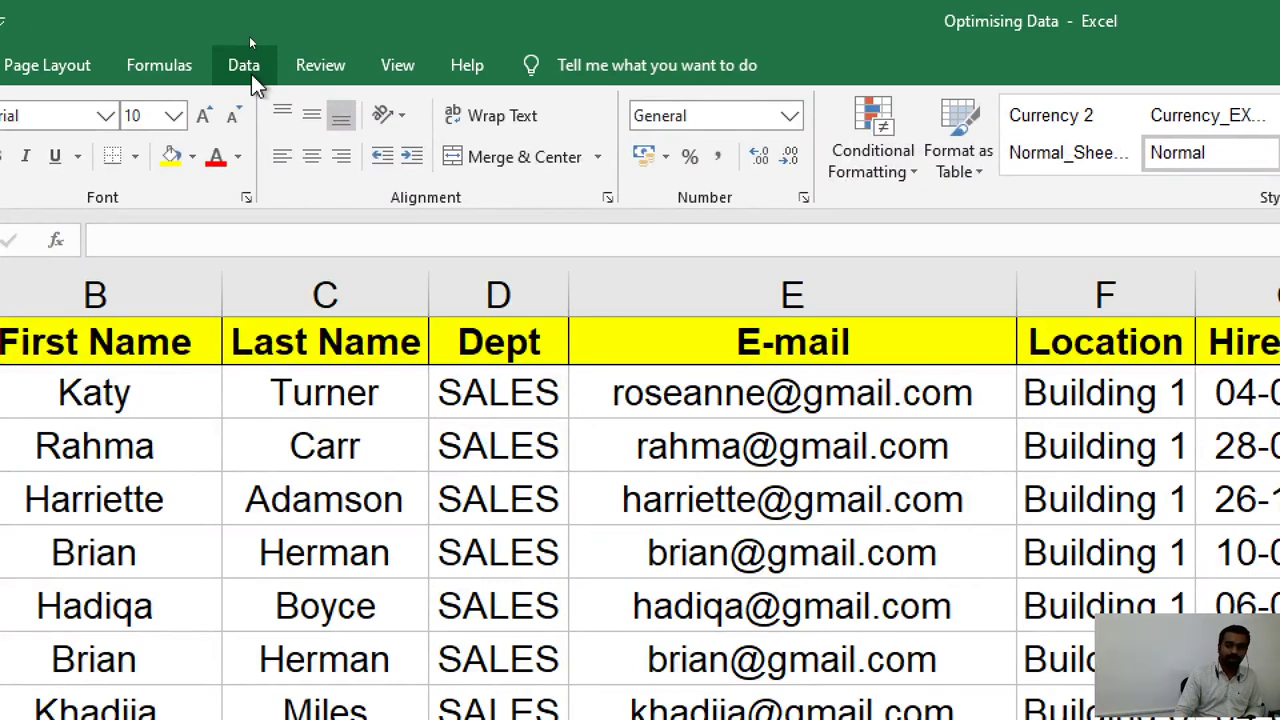
Open the Data Validation dialog for the selected Phone Number cells.
{"action": "left_click", "coordinate": [251, 74]}
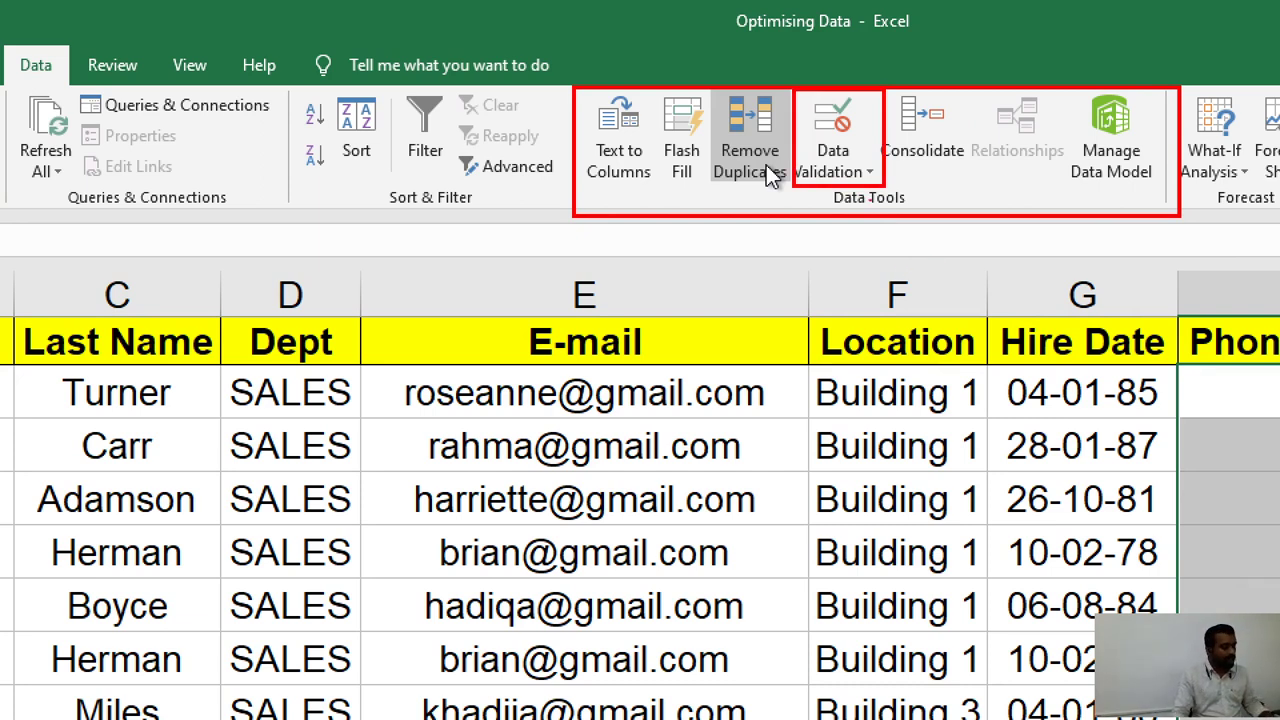
{"action": "key", "text": "Escape"}
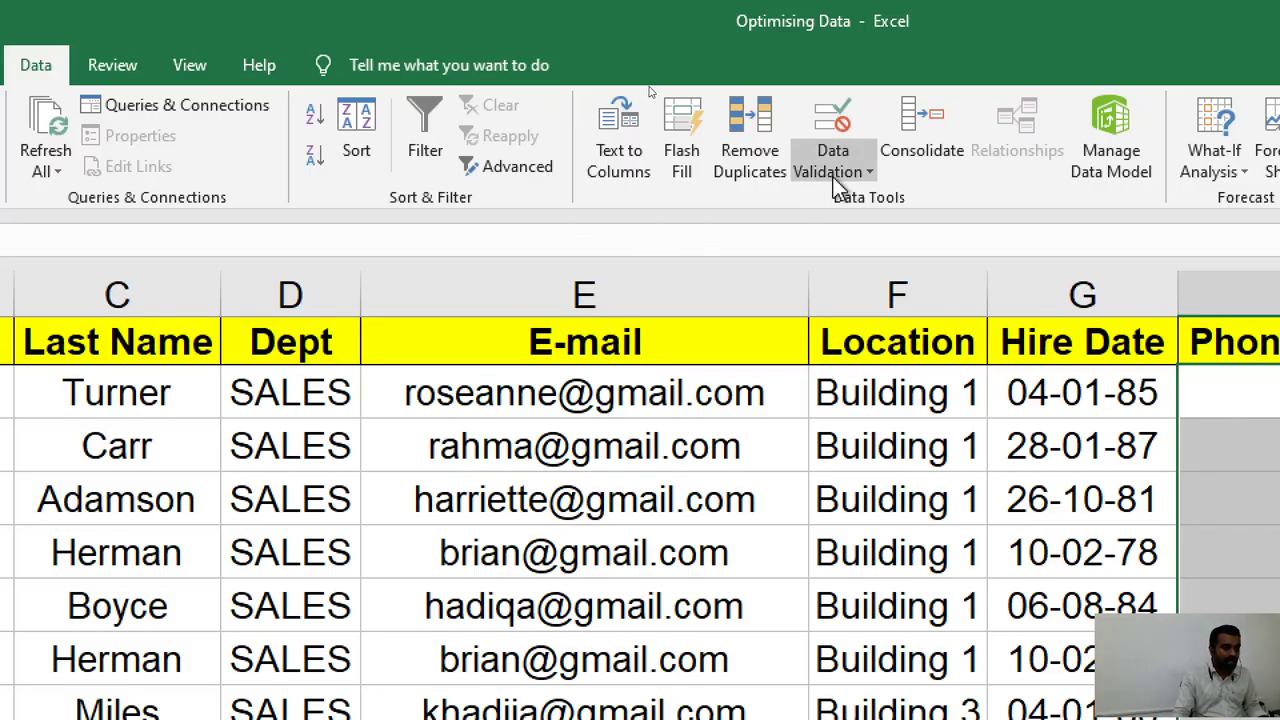
{"action": "left_click", "coordinate": [847, 172]}
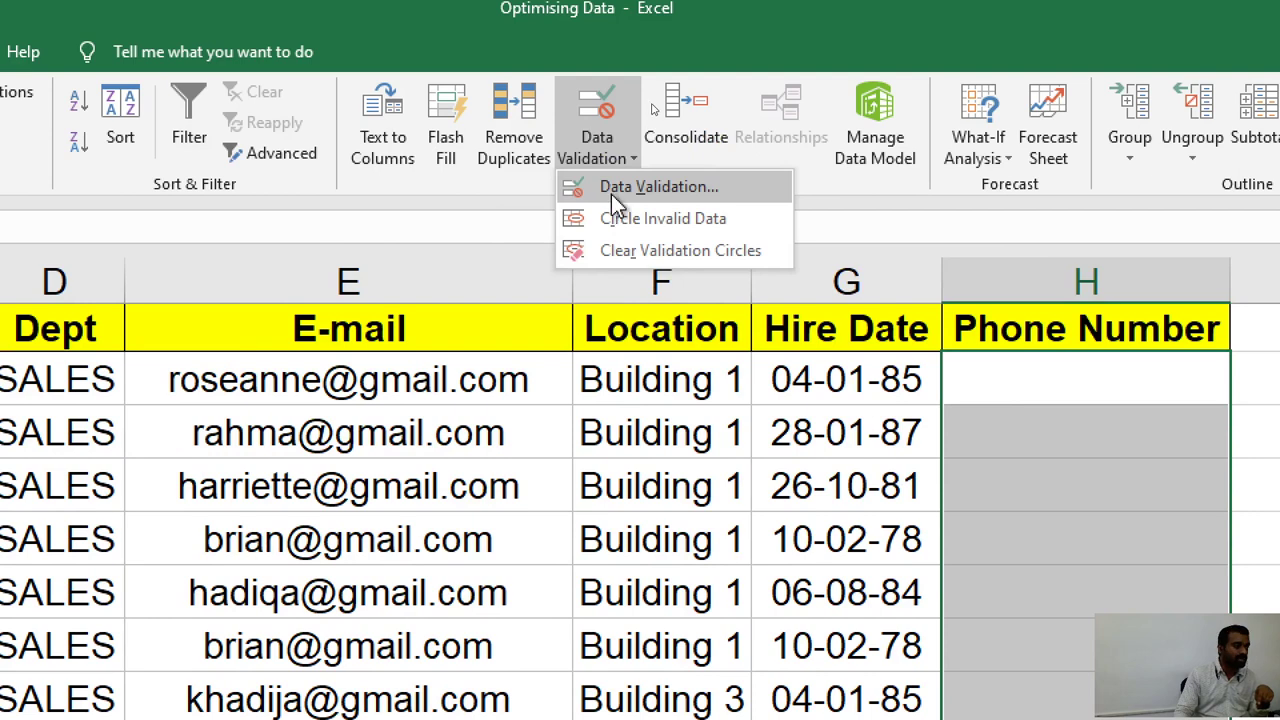
{"action": "left_click", "coordinate": [612, 194]}
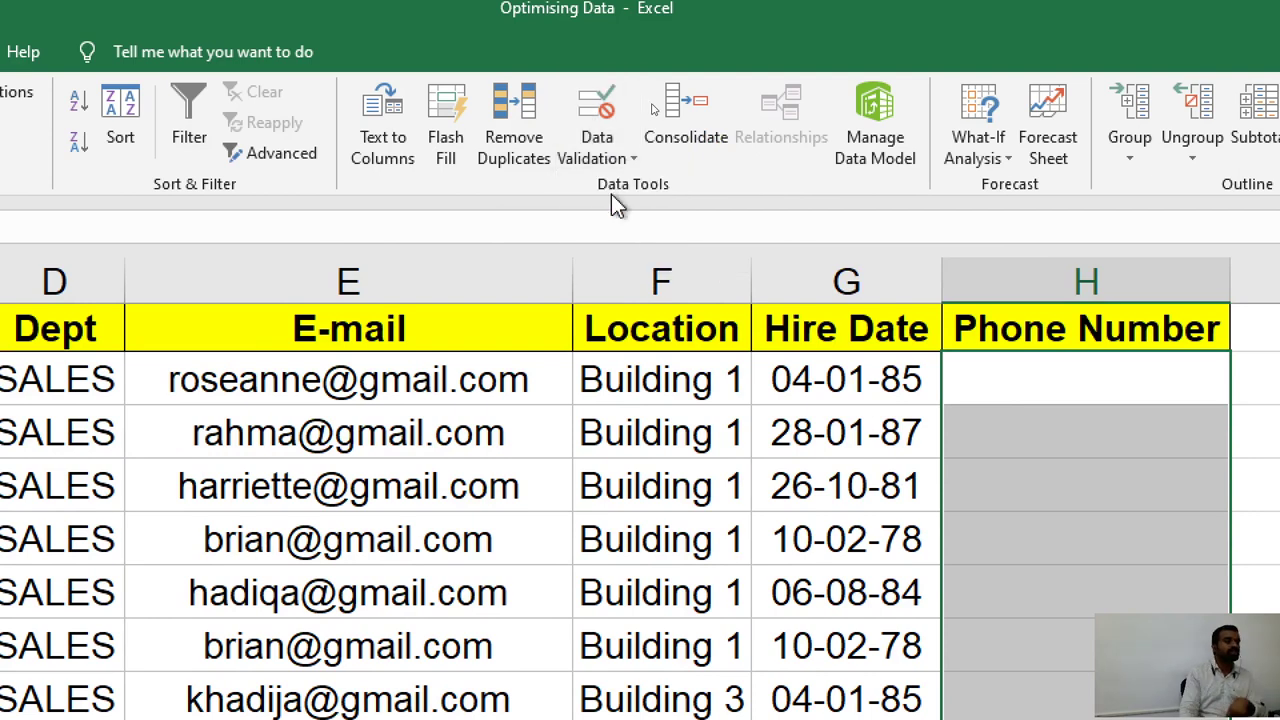
Choose Whole number as the allowed type, keeping the between condition.
{"action": "left_click_drag", "start_coordinate": [205, 303], "coordinate": [637, 137]}
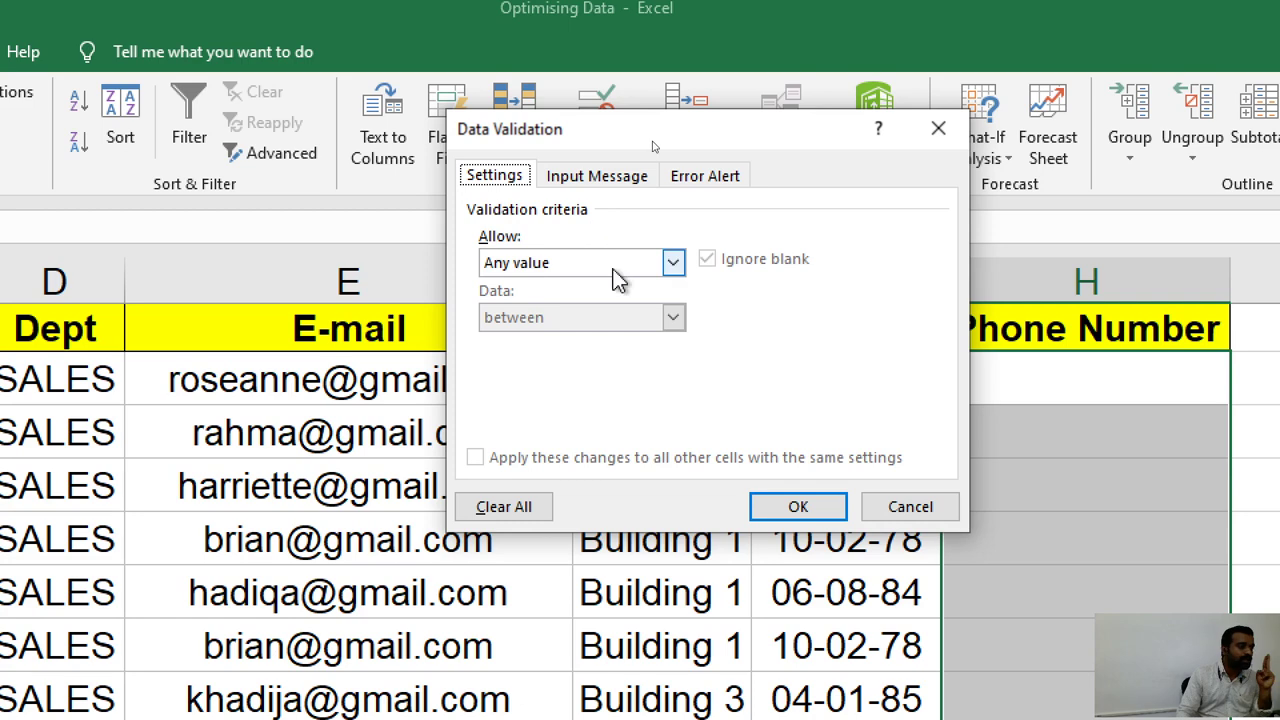
{"action": "left_click", "coordinate": [617, 262]}
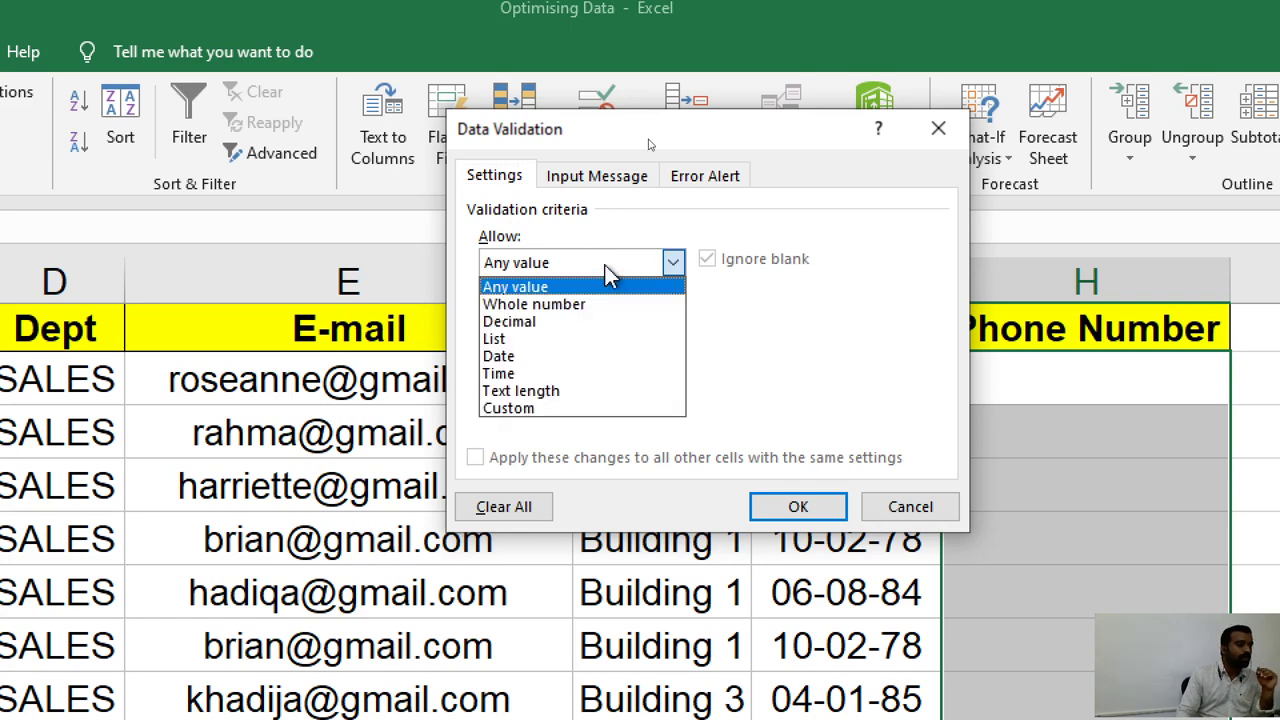
{"action": "left_click", "coordinate": [612, 287]}
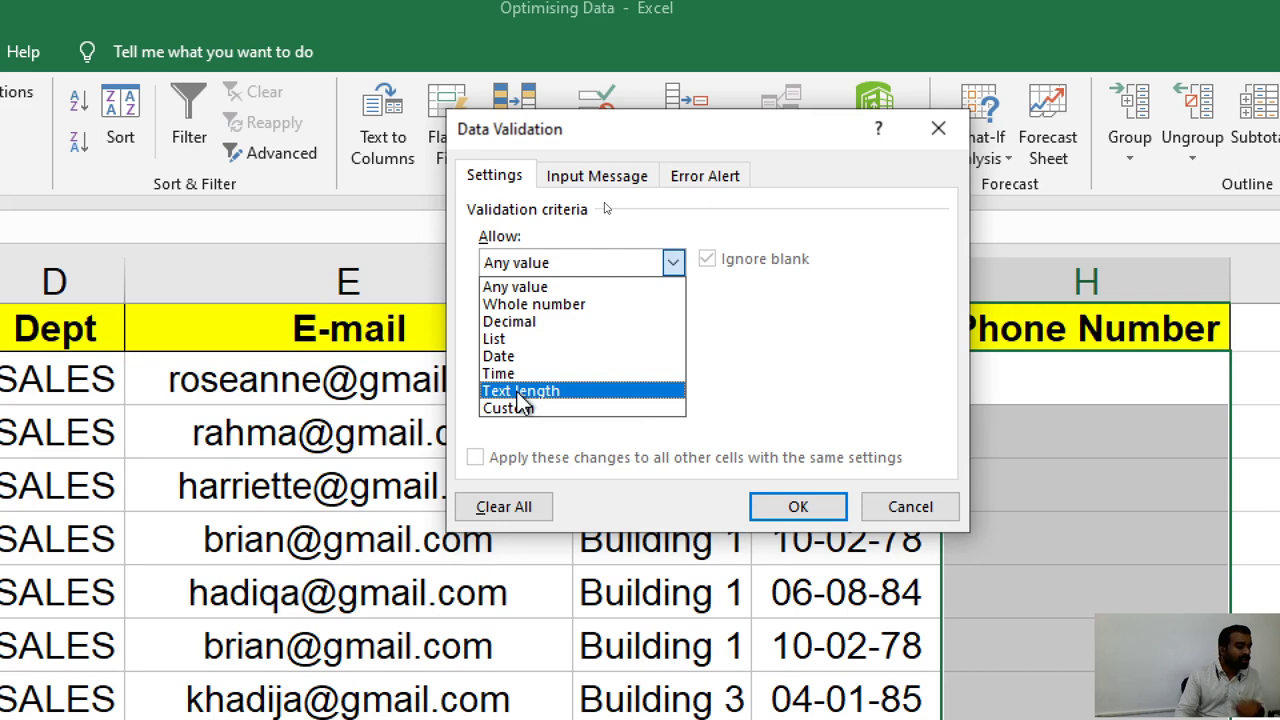
{"action": "left_click", "coordinate": [566, 305]}
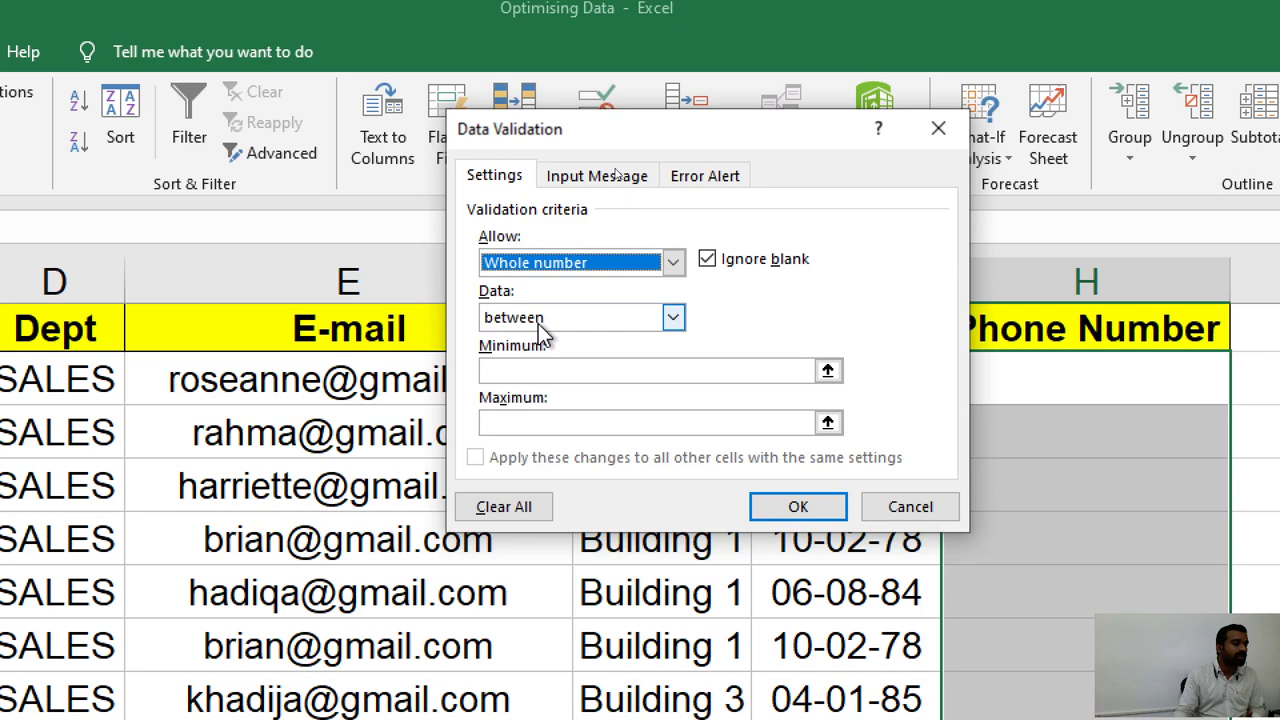
{"action": "left_click", "coordinate": [533, 370]}
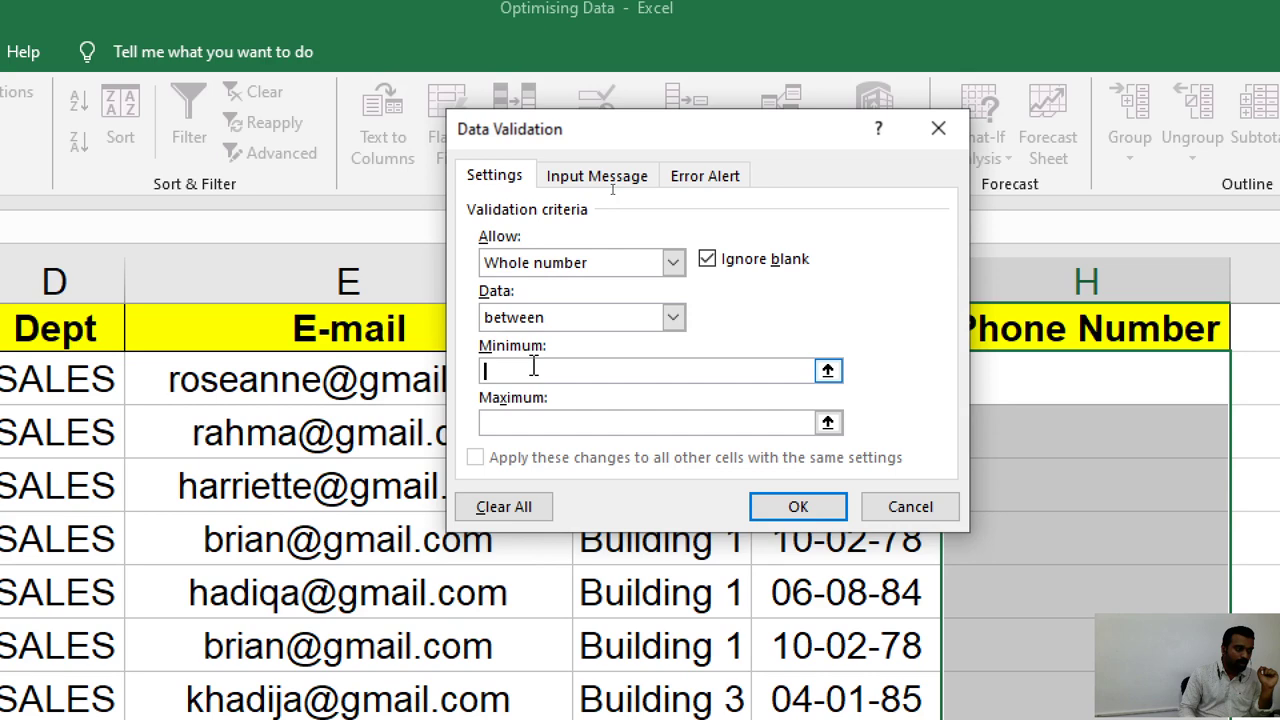
{"action": "type", "text": "1000"}
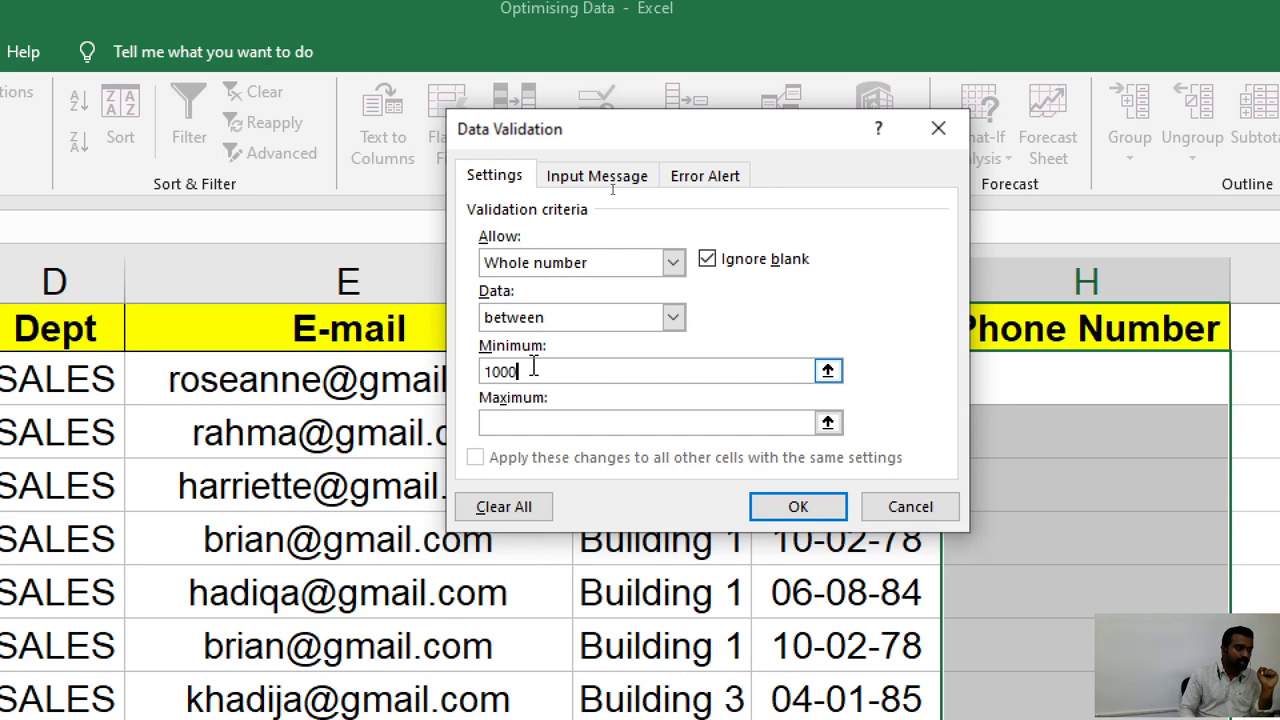
{"action": "type", "text": "000000"}
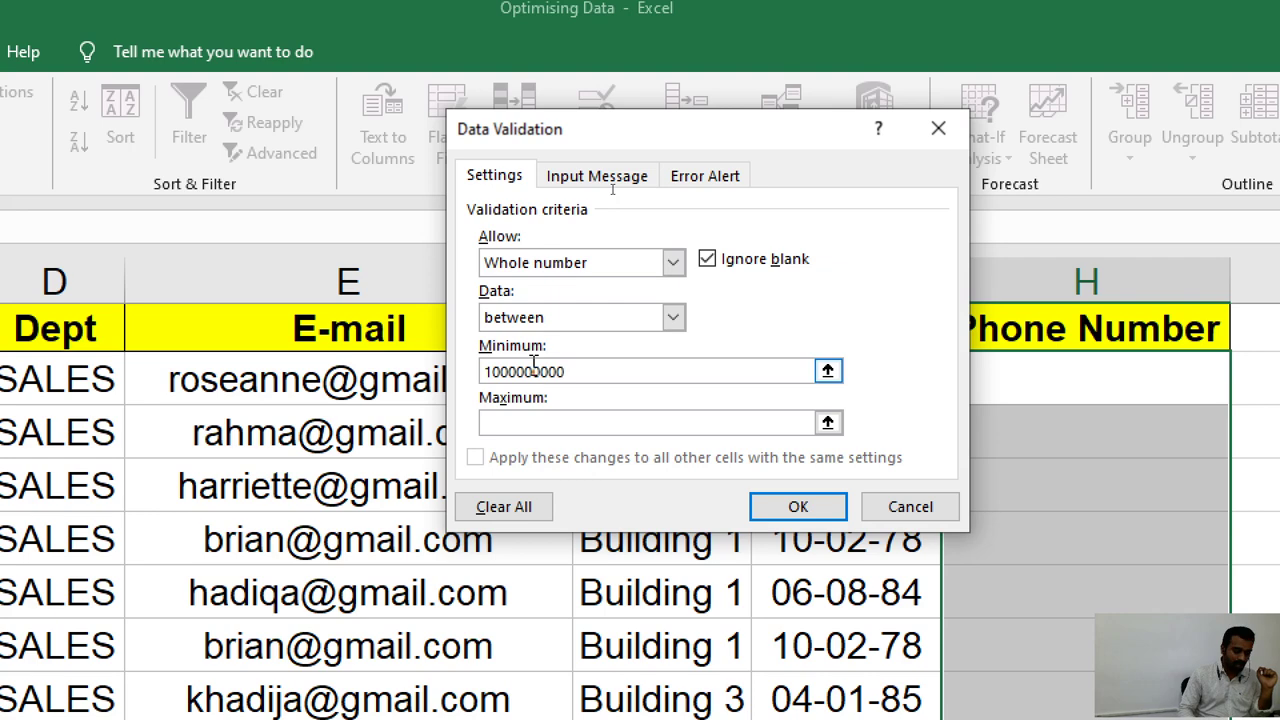
{"action": "type", "text": "+"}
{"action": "key", "text": "Left"}
{"action": "key", "text": "Left"}
{"action": "key", "text": "Left"}
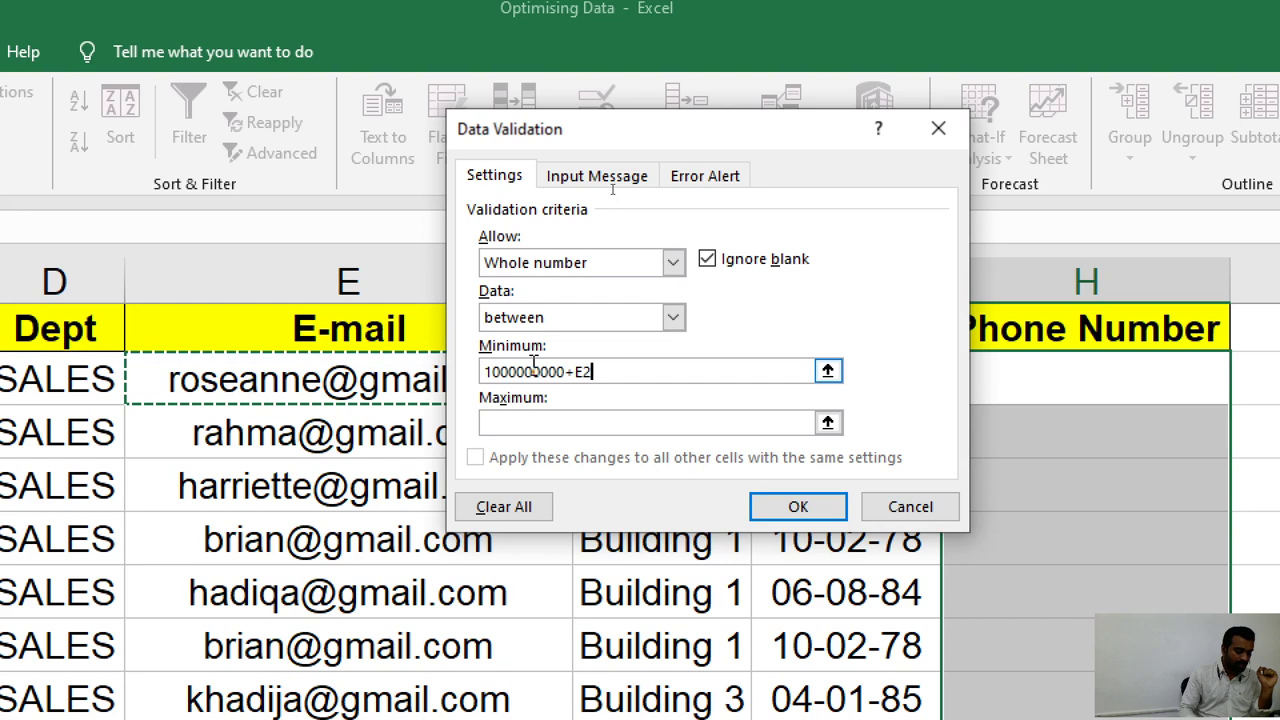
{"action": "key", "text": "BackSpace"}
{"action": "key", "text": "BackSpace"}
{"action": "key", "text": "BackSpace"}
{"action": "key", "text": "BackSpace"}
{"action": "key", "text": "BackSpace"}
{"action": "key", "text": "BackSpace"}
{"action": "key", "text": "BackSpace"}
{"action": "key", "text": "BackSpace"}
{"action": "key", "text": "BackSpace"}
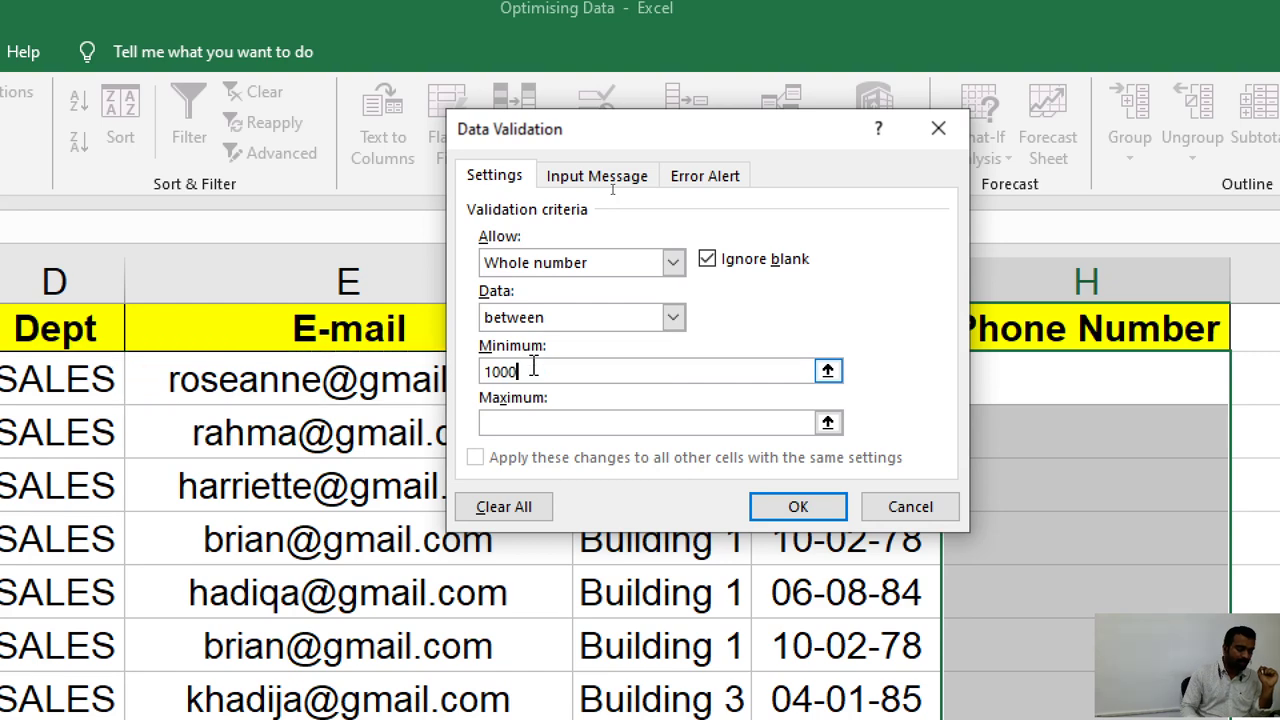
{"action": "type", "text": "000000"}
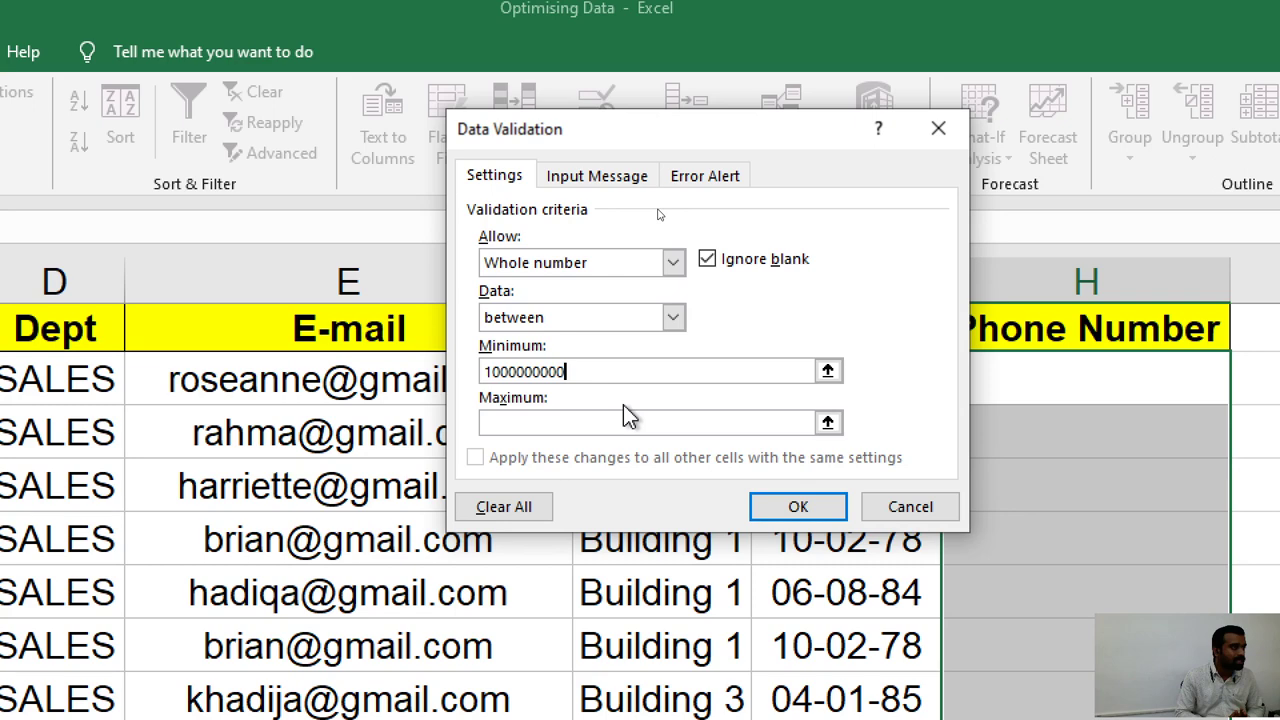
{"action": "left_click", "coordinate": [520, 421]}
{"action": "type", "text": "99999"}
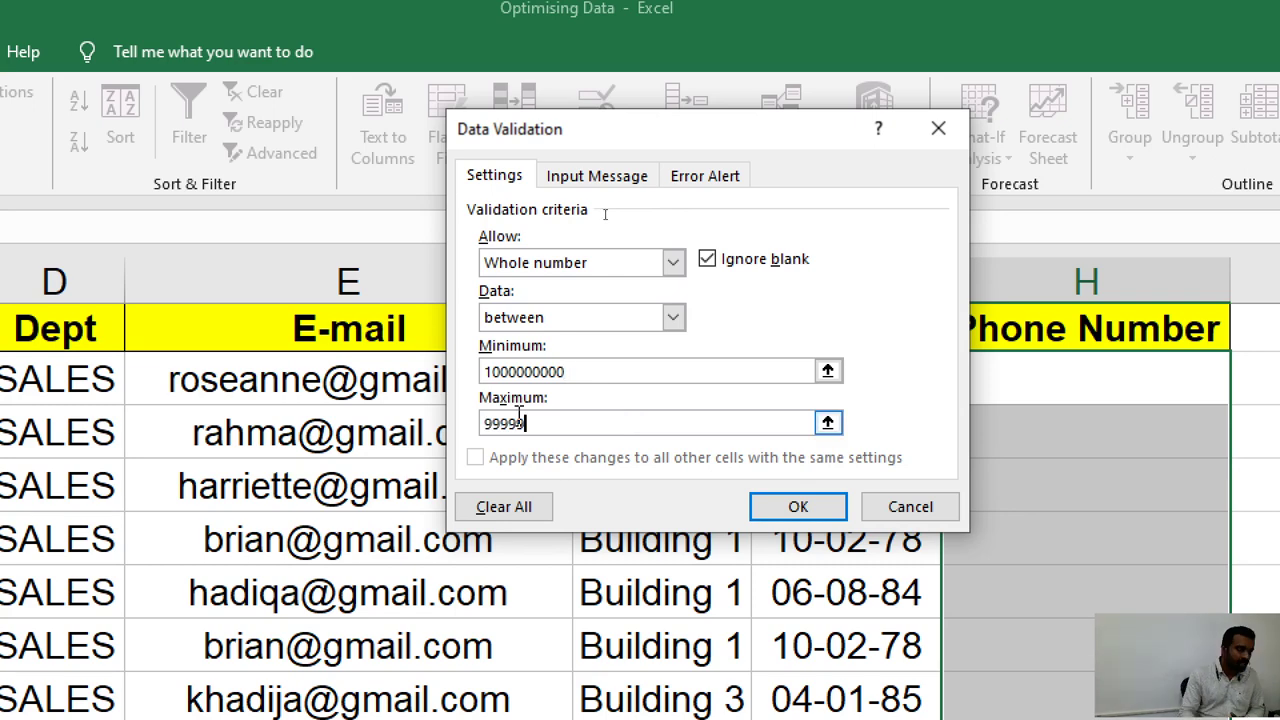
{"action": "type", "text": "99999"}
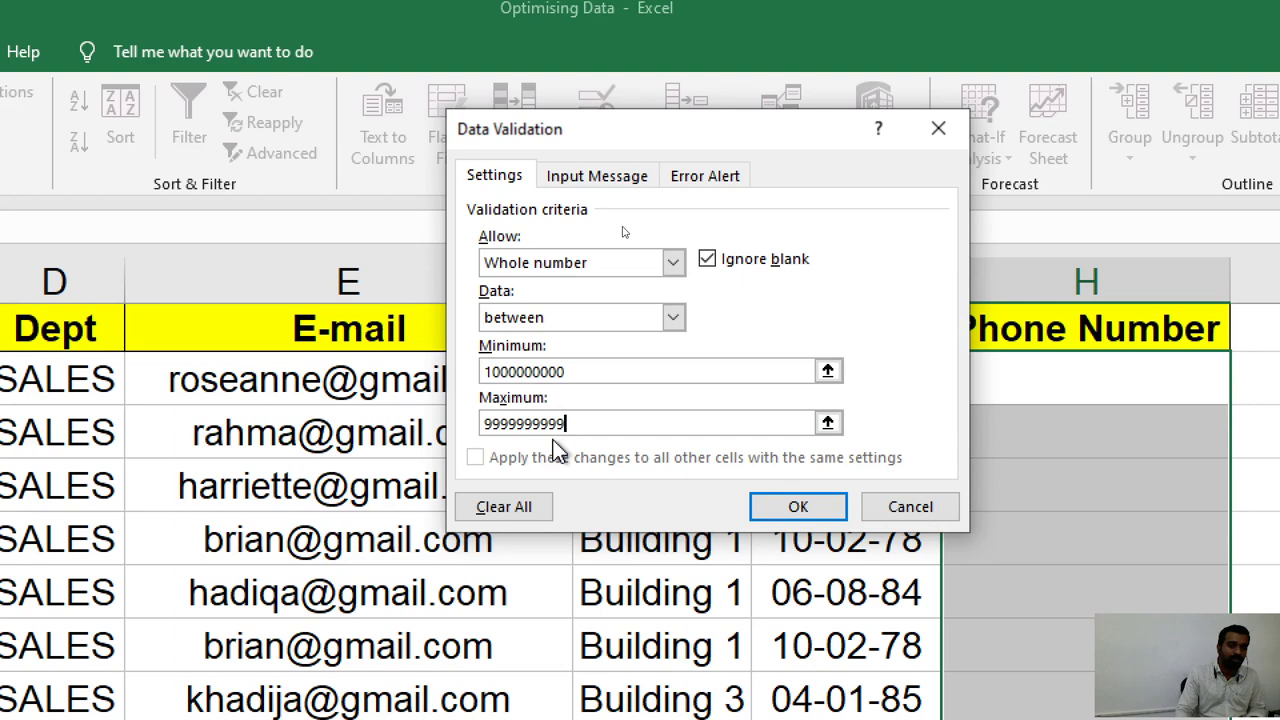
{"action": "left_click", "coordinate": [592, 366]}
{"action": "left_click", "coordinate": [590, 422]}
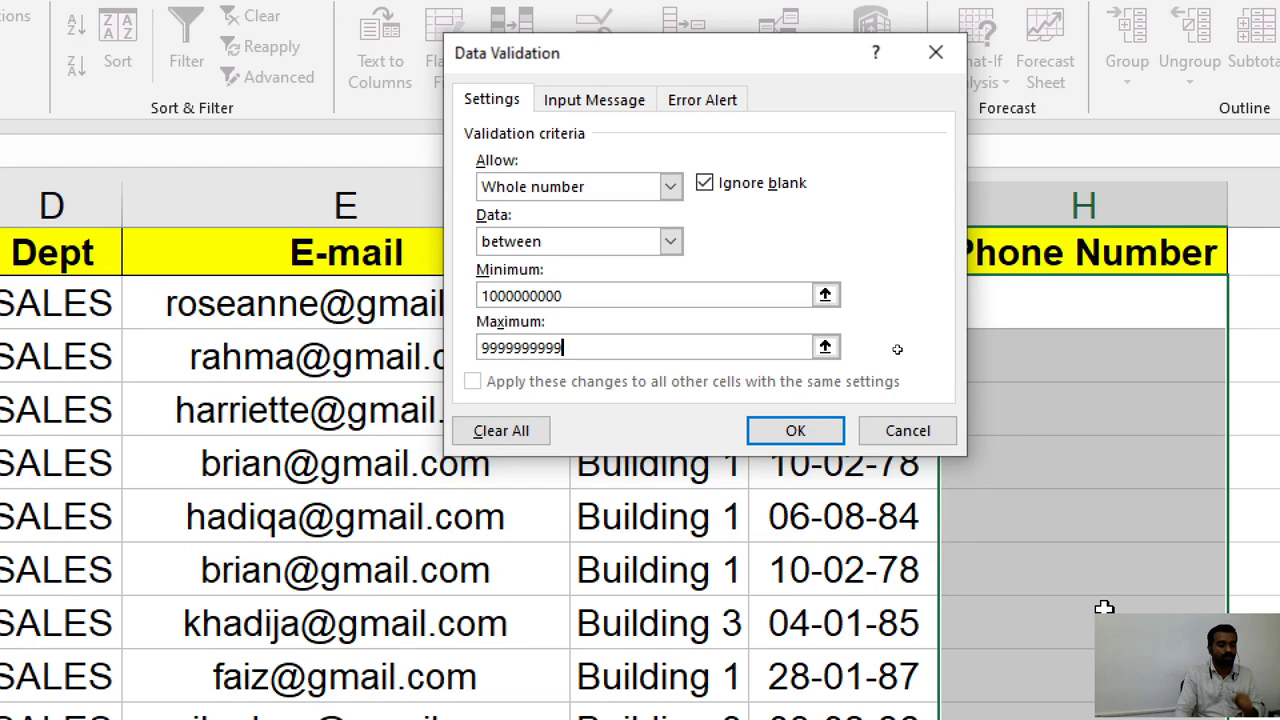
{"action": "key", "text": "Return"}
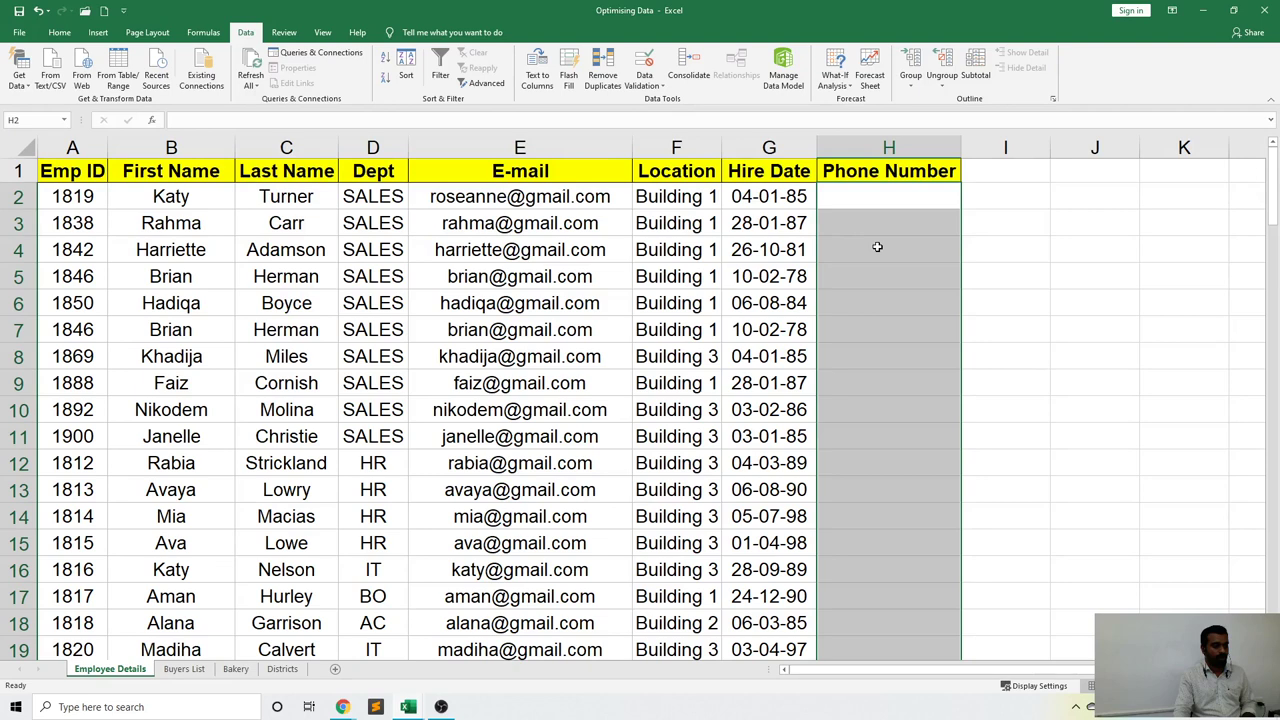
Enter ten-digit phone numbers in H2 and H3, and fix the rejected nine-digit H4 entry.
{"action": "key", "text": "shift+BackSpace"}
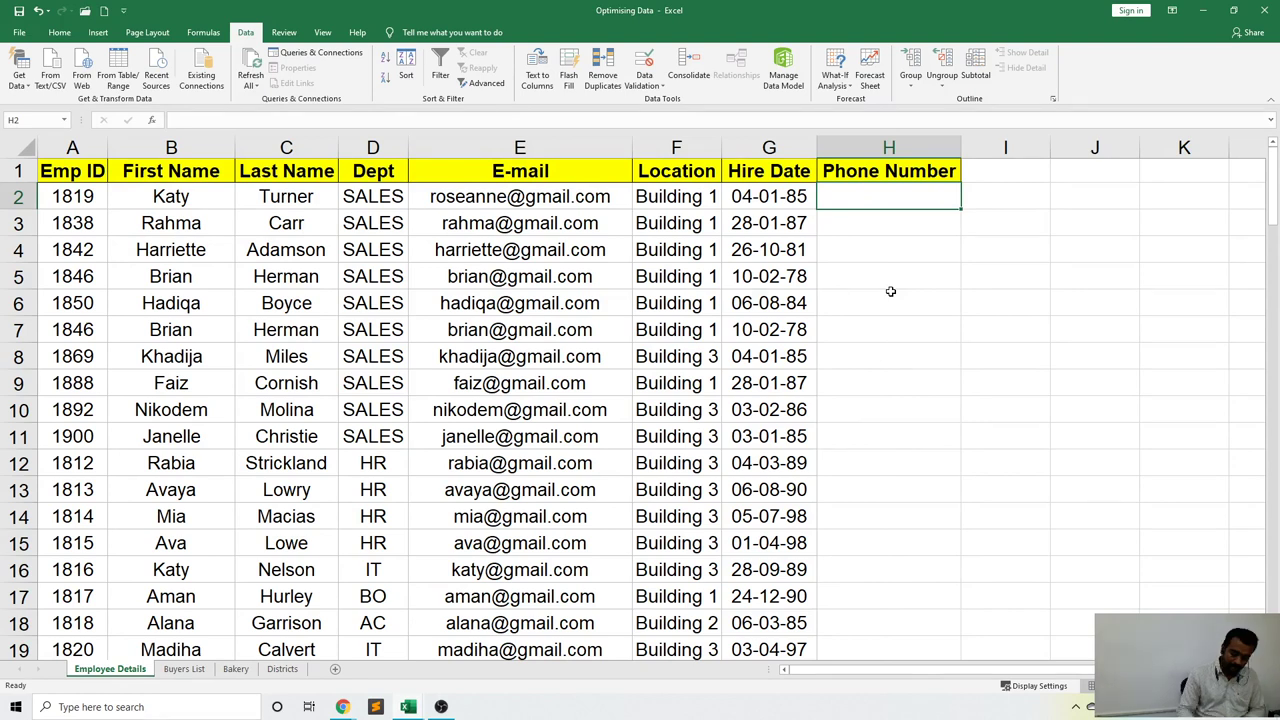
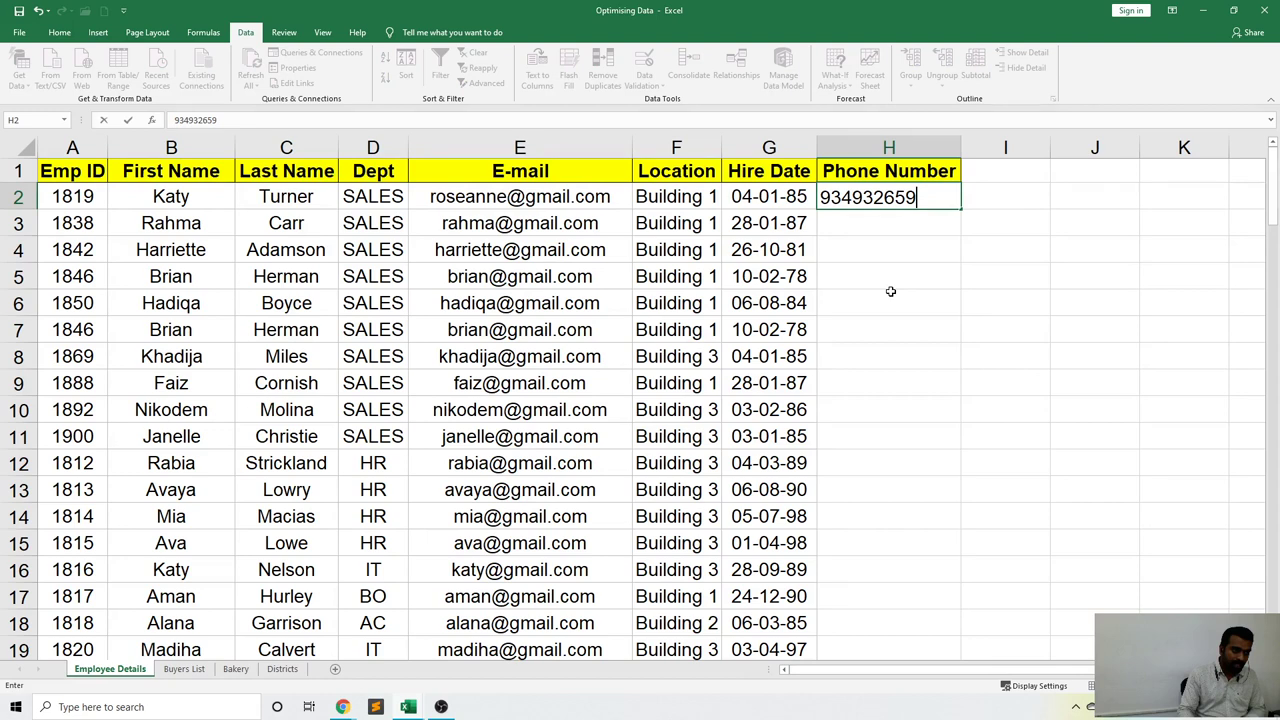
{"action": "key", "text": "Return"}
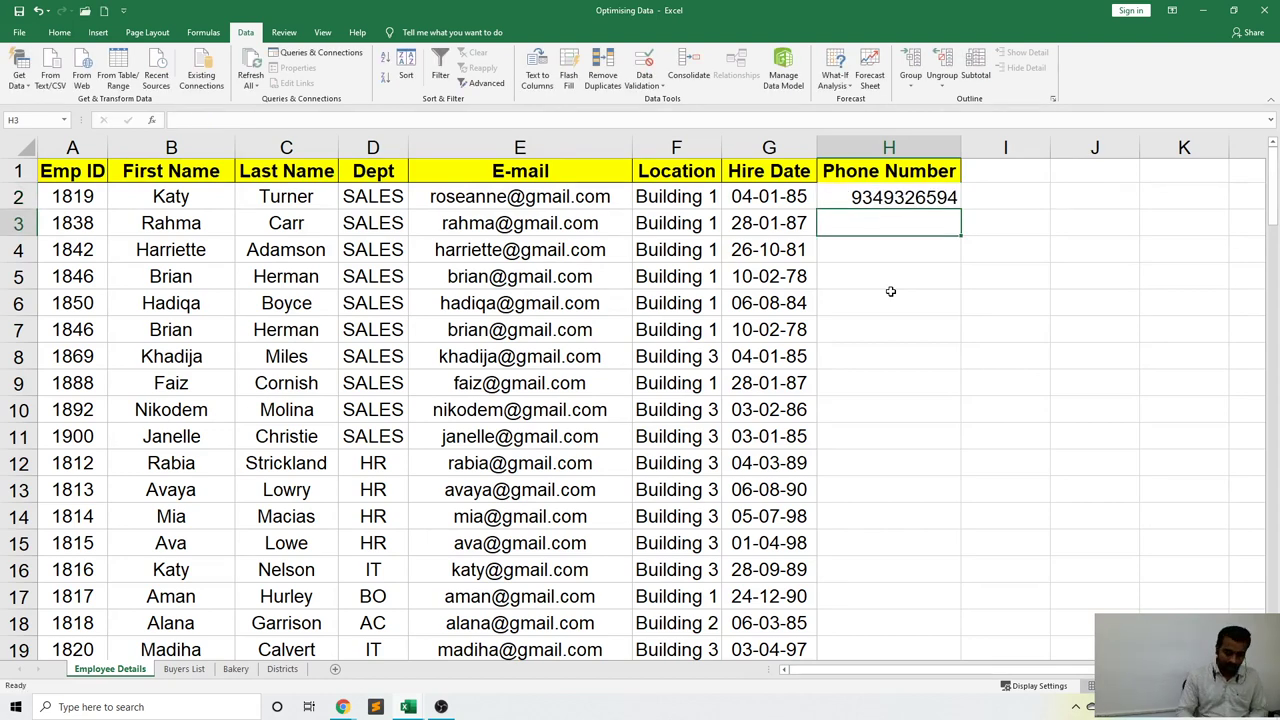
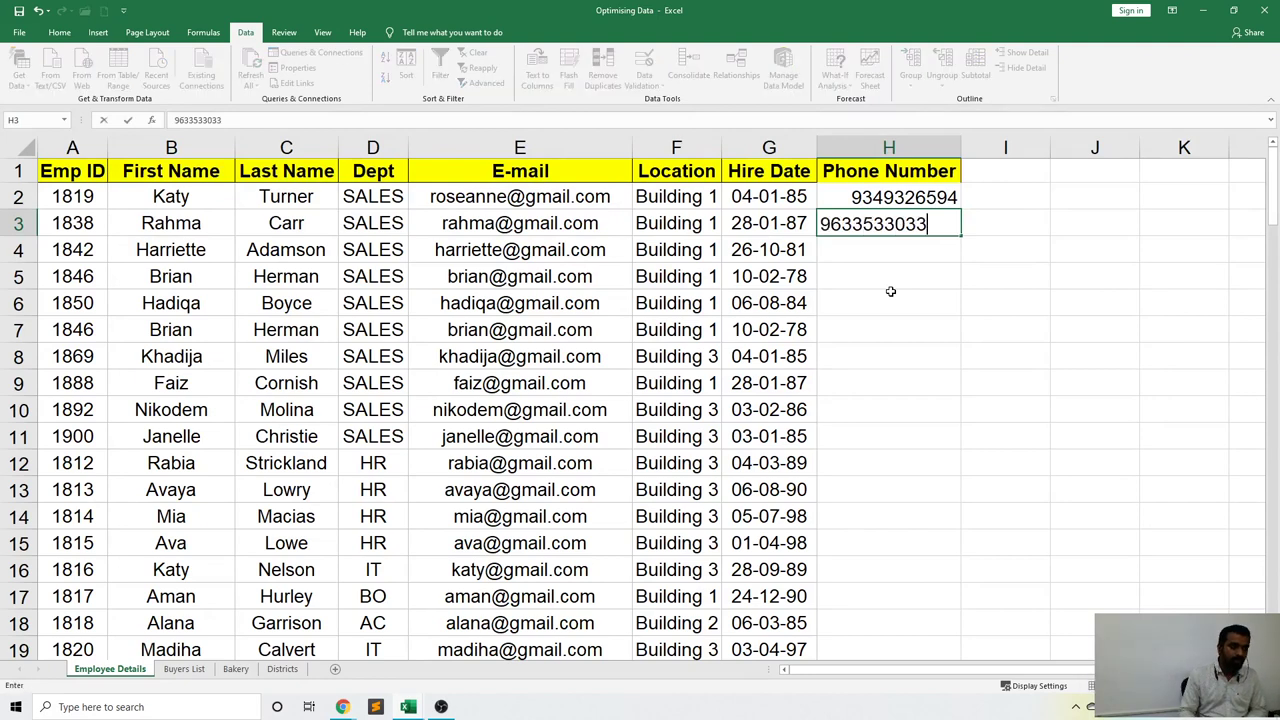
{"action": "key", "text": "Return"}
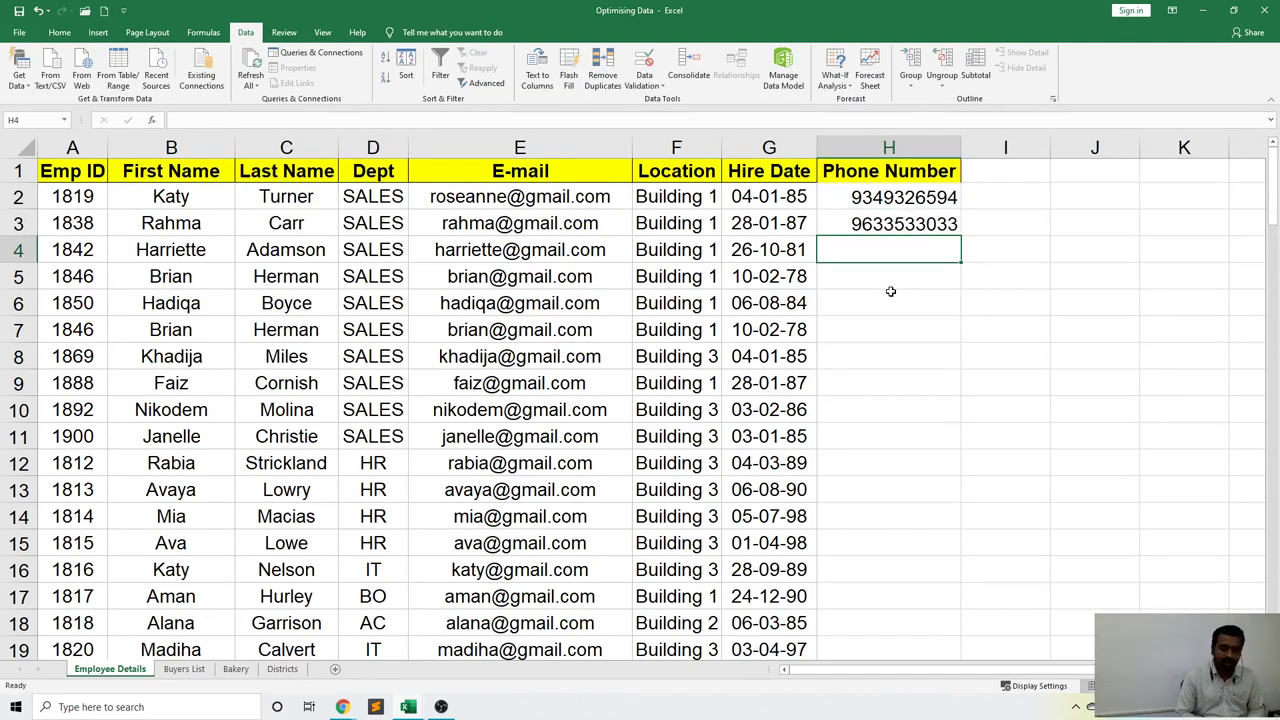
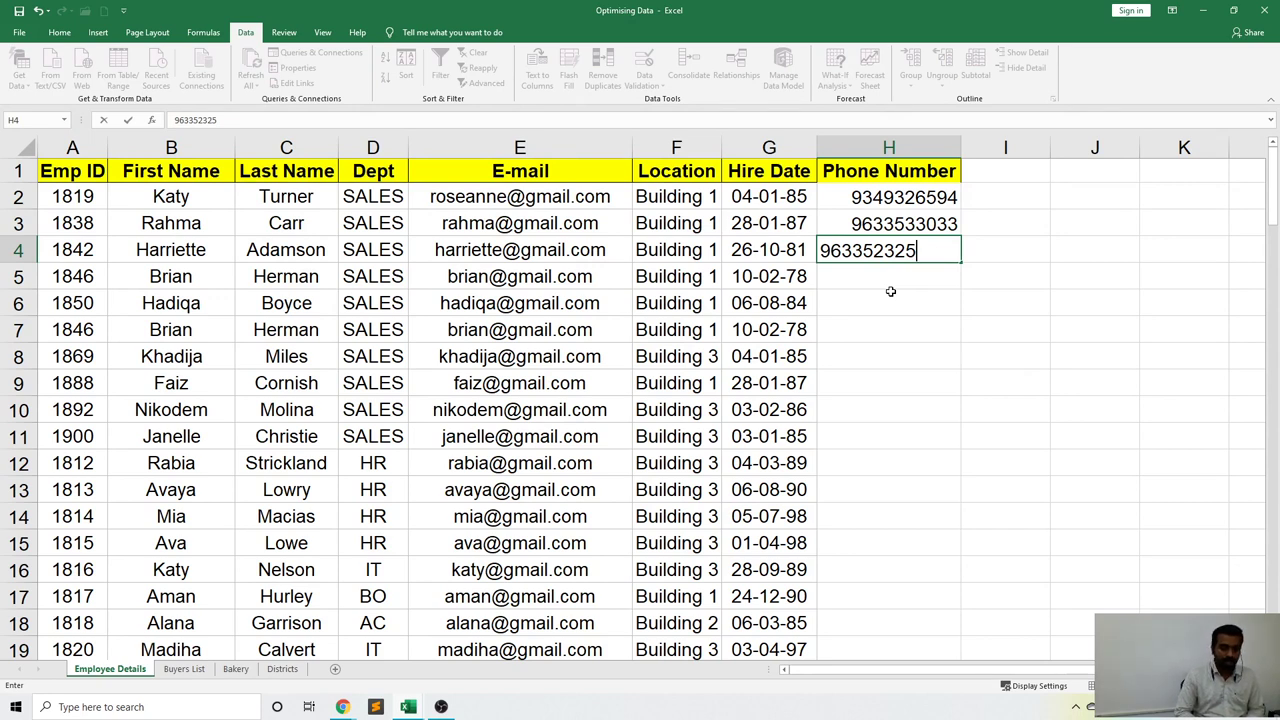
{"action": "key", "text": "Return"}
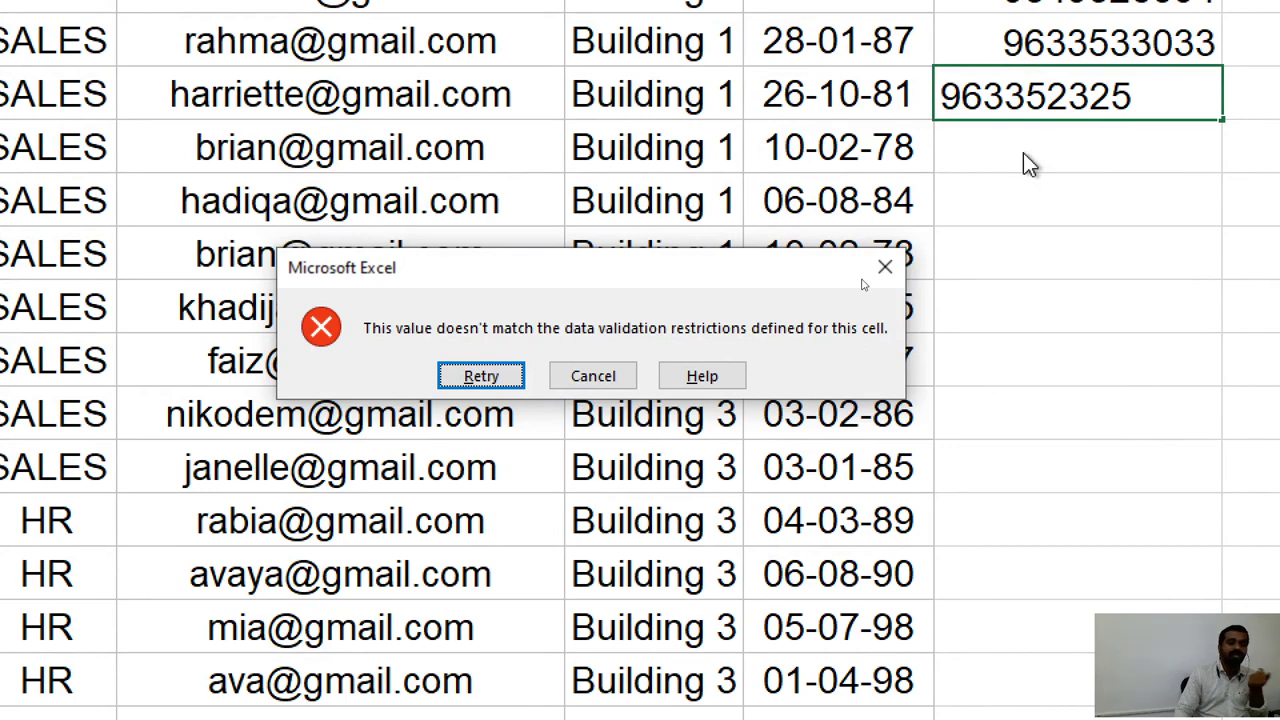
{"action": "left_click", "coordinate": [498, 370]}
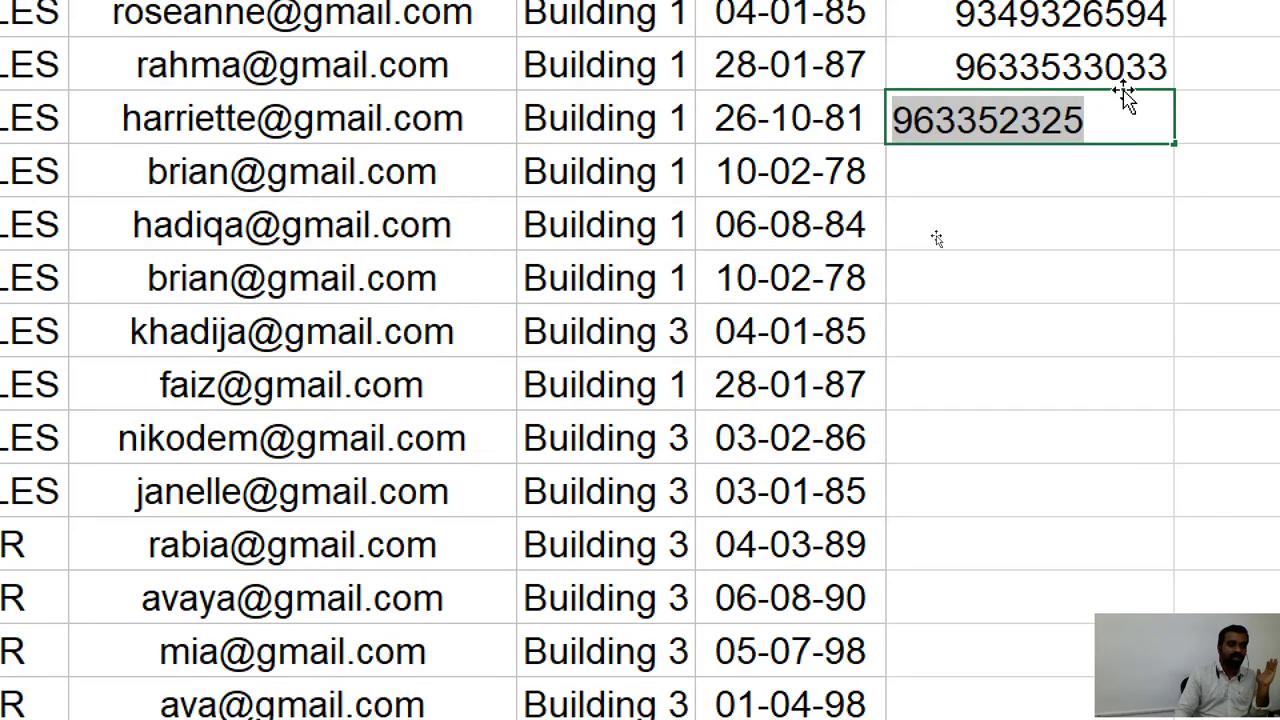
{"action": "left_click", "coordinate": [1039, 114]}
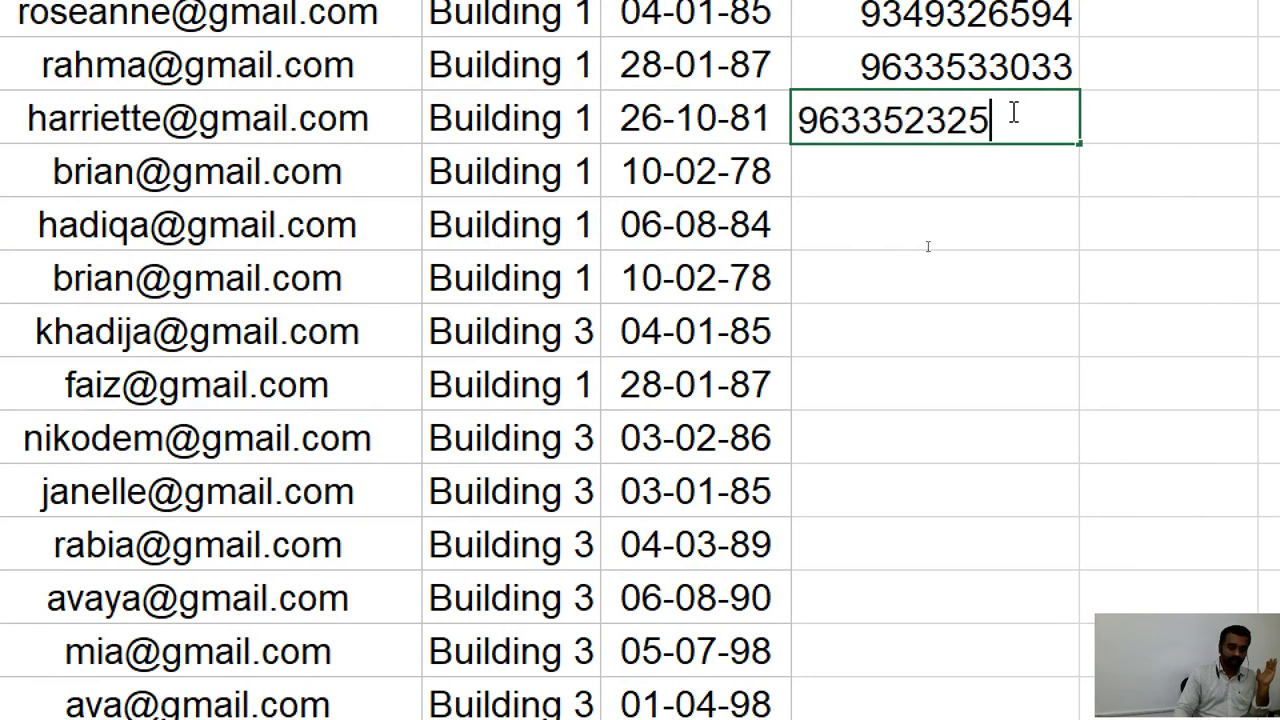
{"action": "type", "text": "0"}
{"action": "key", "text": "Return"}
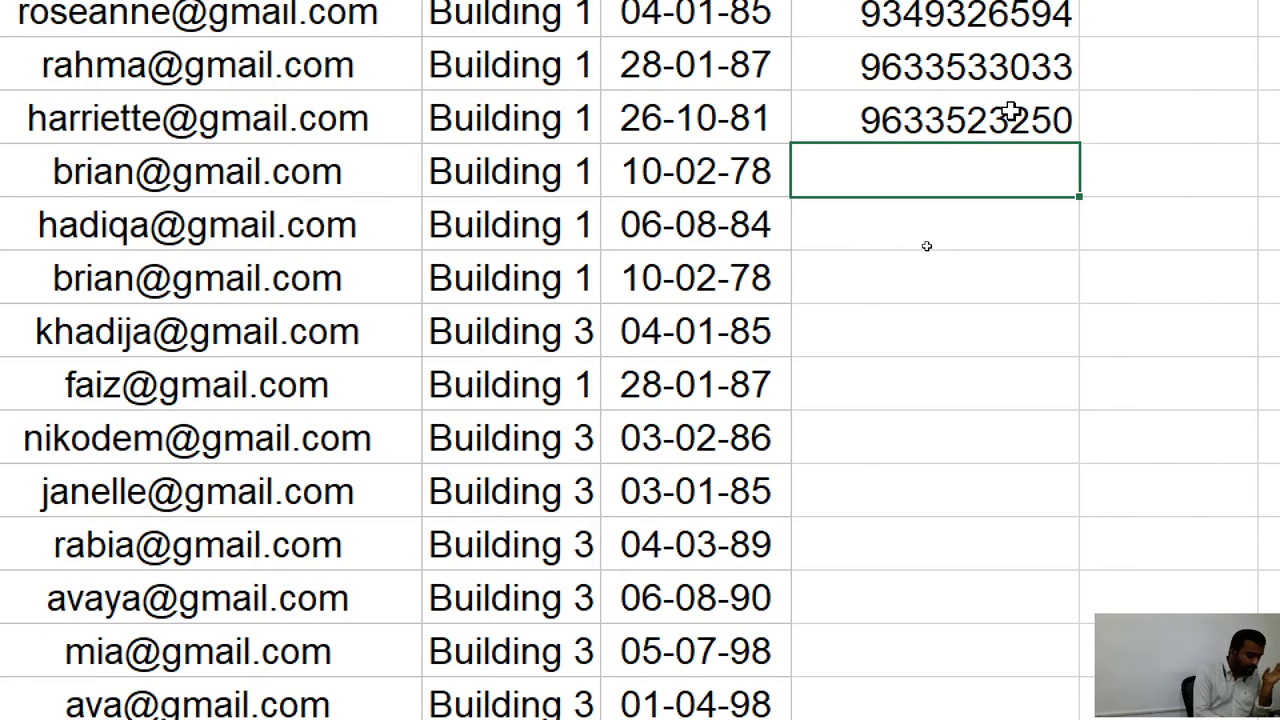
Test a phone entry containing a letter in H5 and dismiss the validation error.
{"action": "type", "text": "r"}
{"action": "key", "text": "BackSpace"}
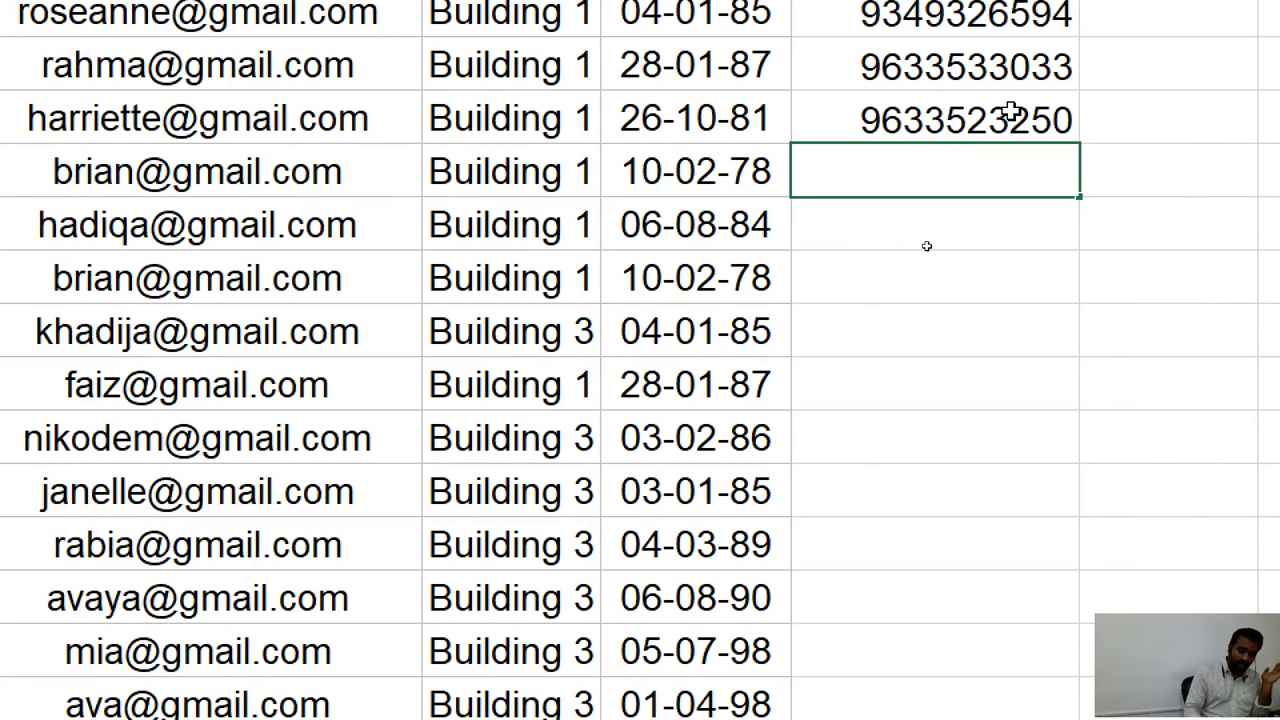
{"action": "type", "text": "93265"}
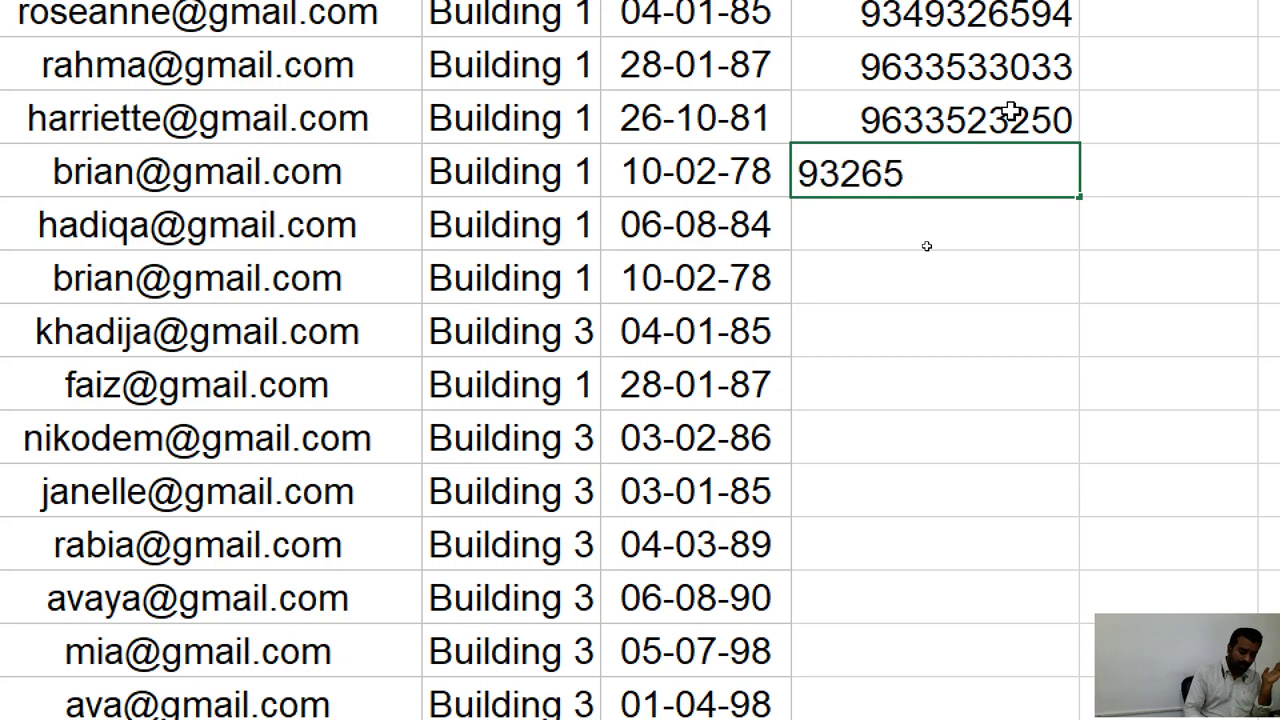
{"action": "type", "text": "k4547"}
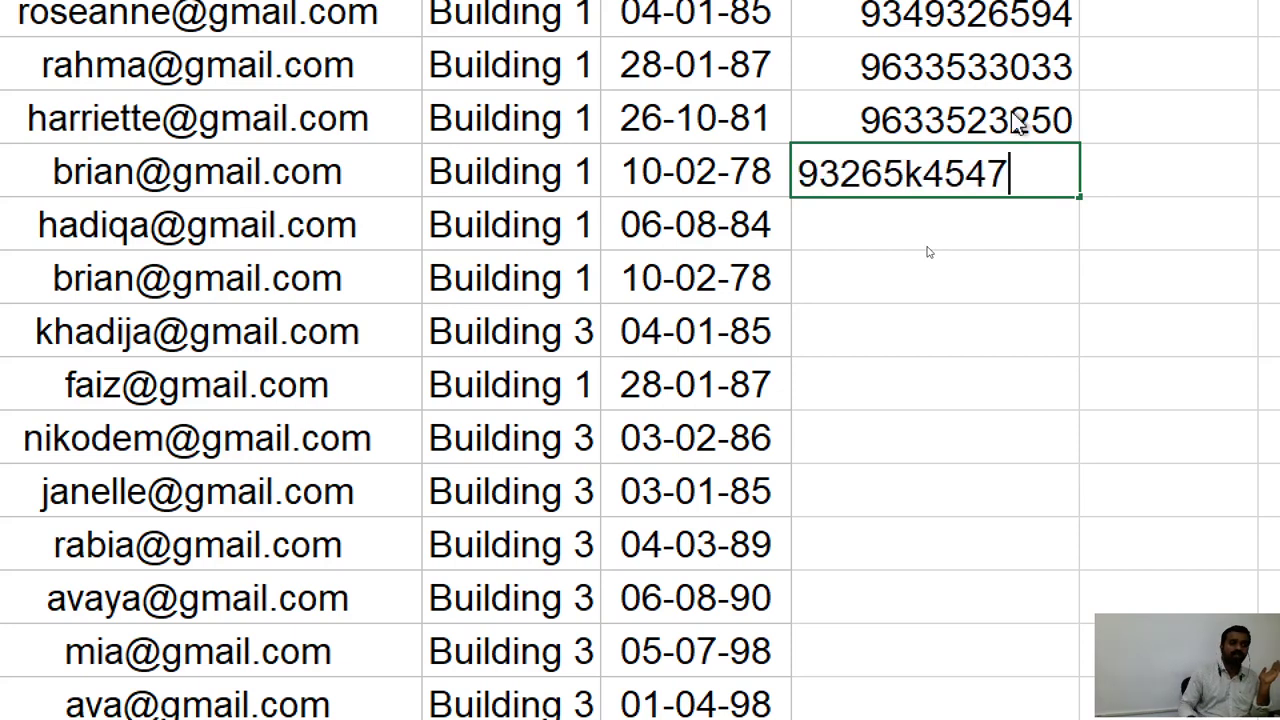
{"action": "key", "text": "Return"}
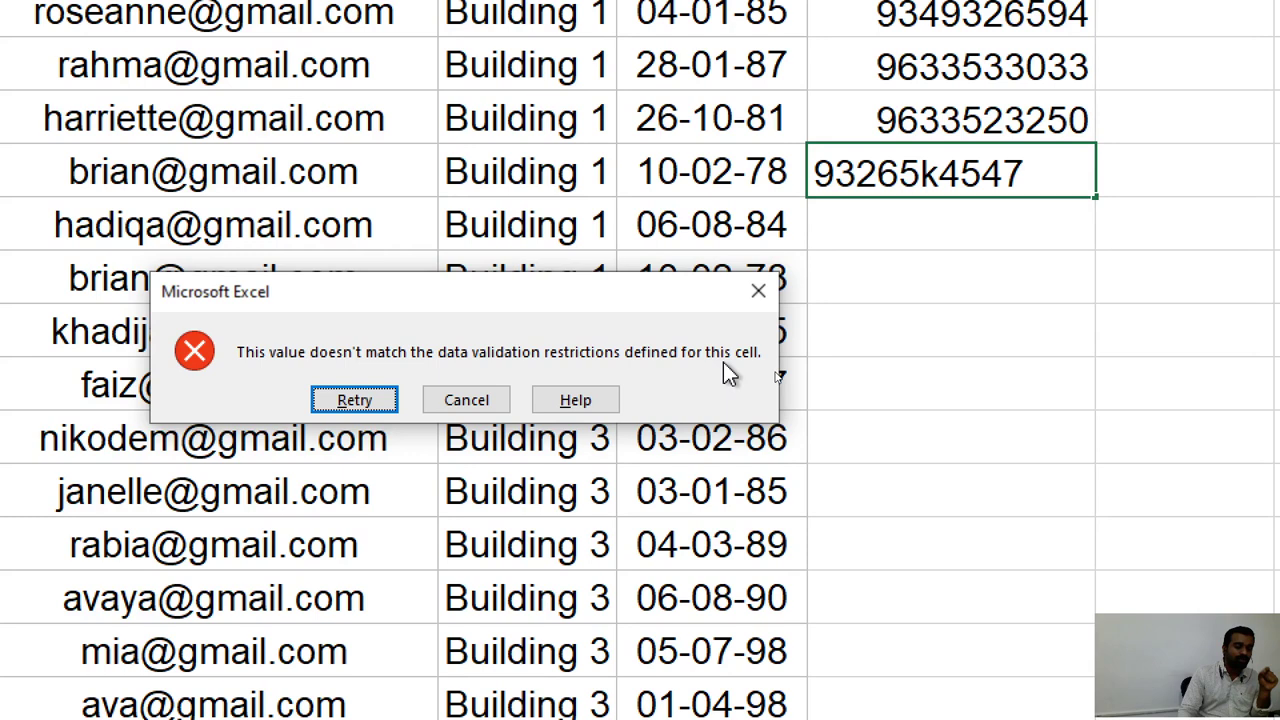
{"action": "left_click", "coordinate": [758, 294]}
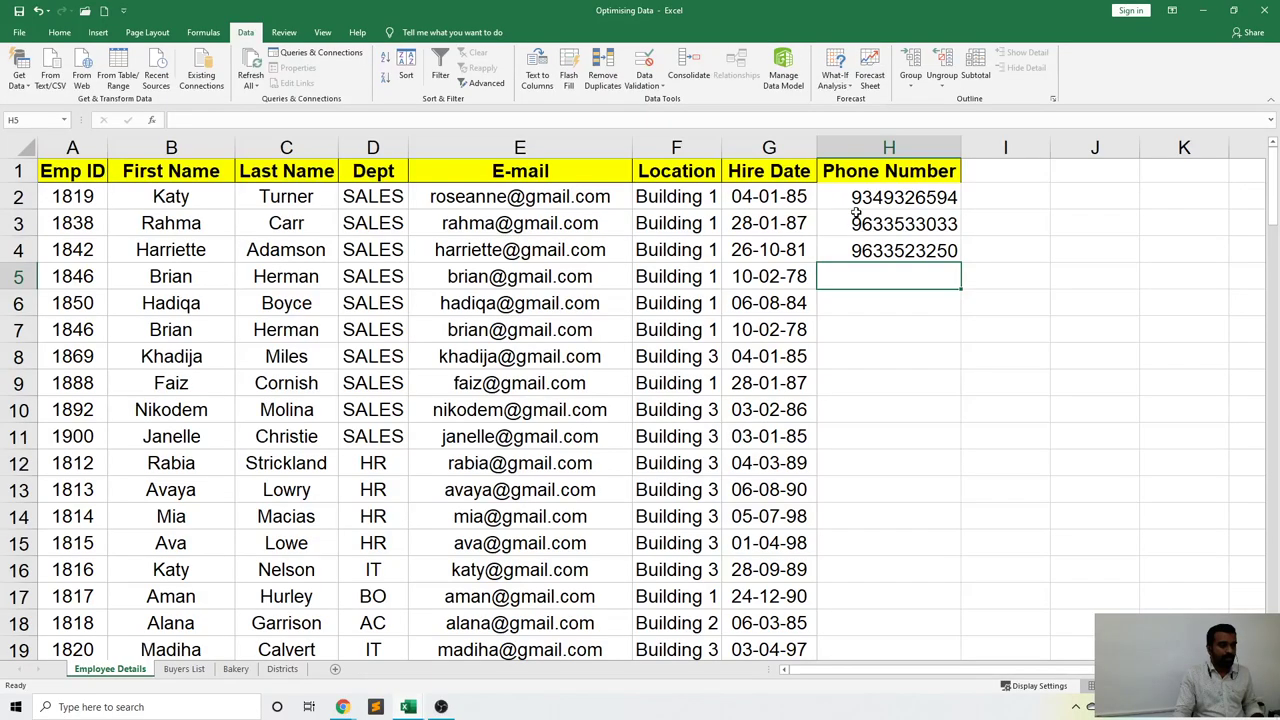
Select the Phone Number cells from H2 downward.
{"action": "left_click", "coordinate": [858, 200]}
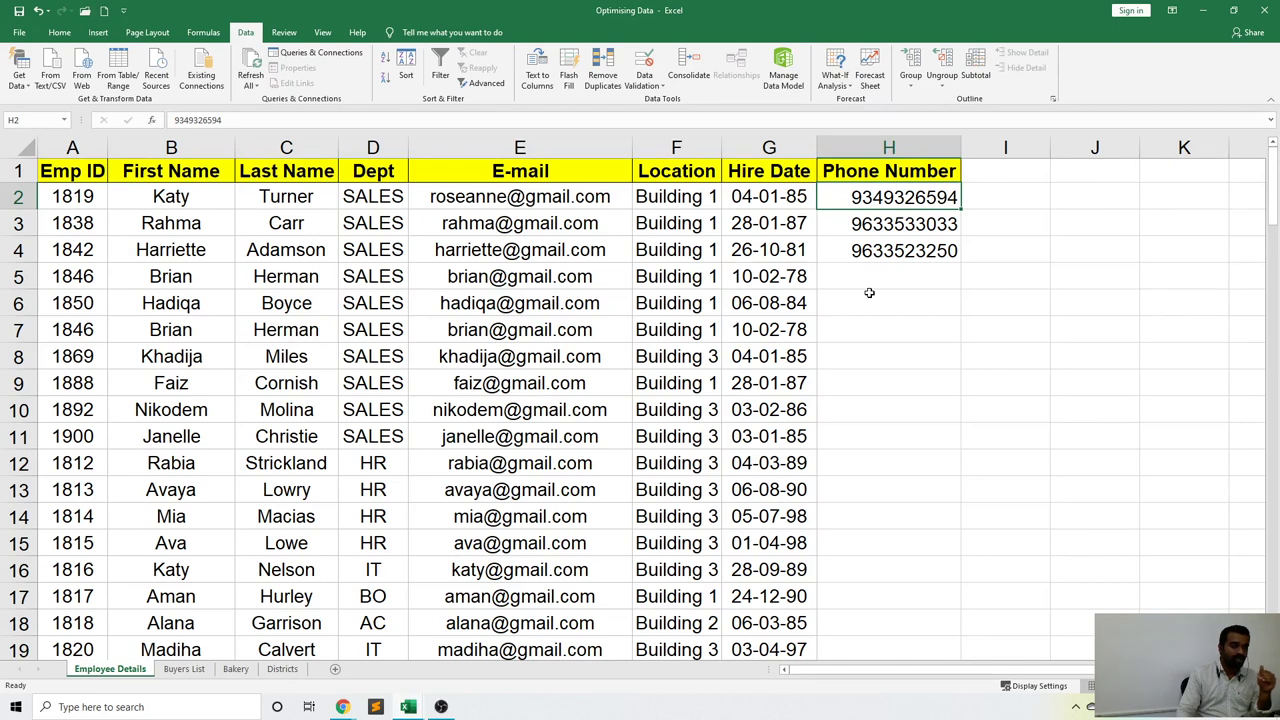
{"action": "left_click", "coordinate": [869, 295]}
{"action": "left_click", "coordinate": [875, 321]}
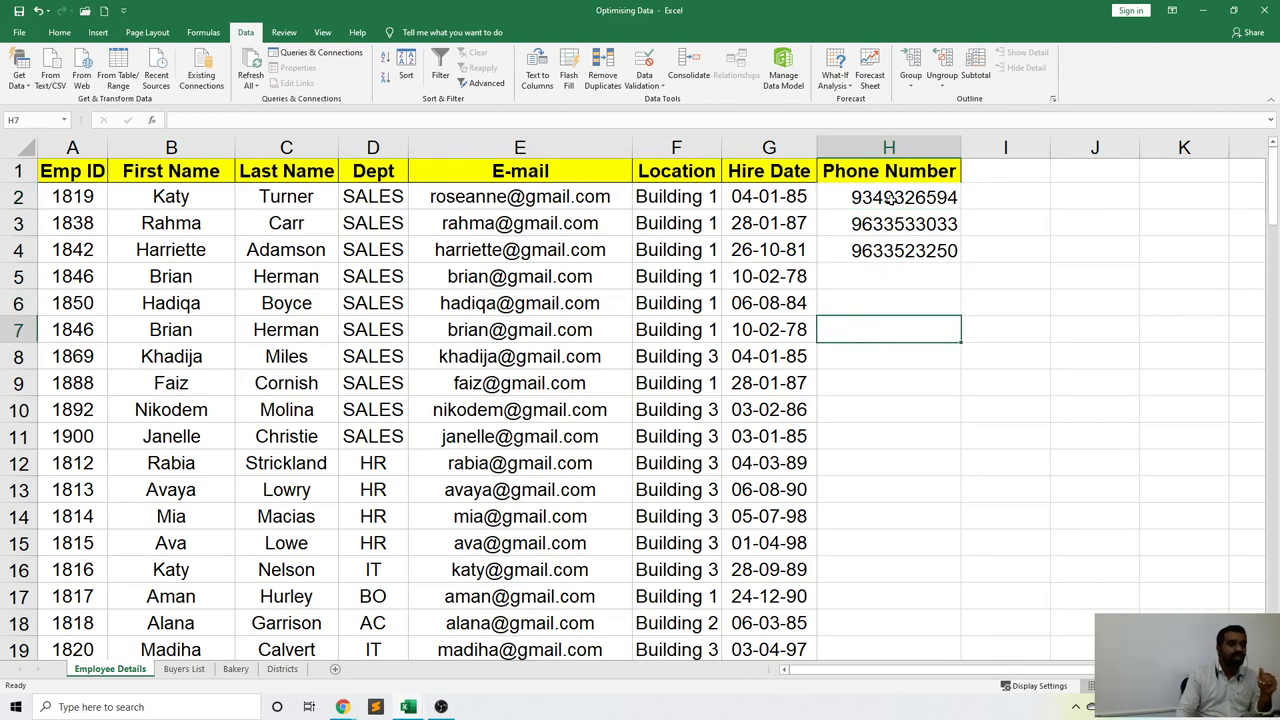
{"action": "left_click", "coordinate": [885, 250]}
{"action": "left_click", "coordinate": [890, 198]}
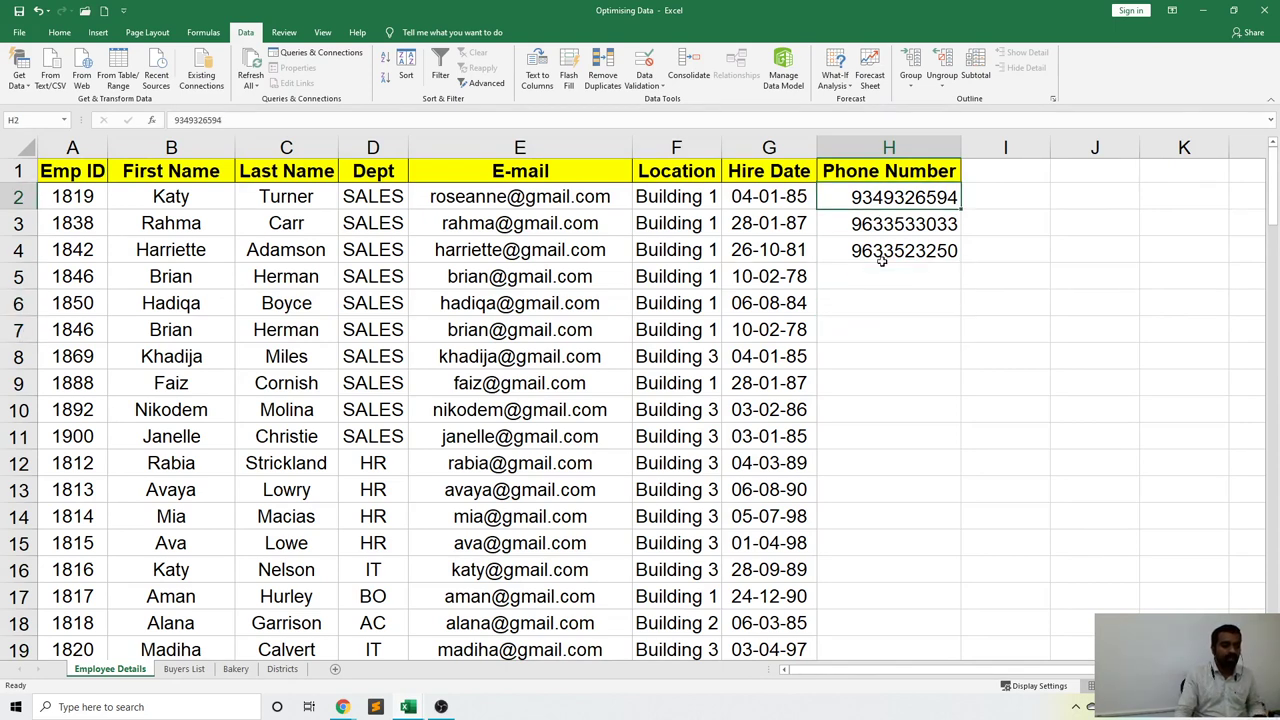
{"action": "left_click_drag", "start_coordinate": [888, 198], "coordinate": [871, 583]}
{"action": "scroll", "coordinate": [894, 520], "scroll_direction": "up", "scroll_amount": 7}
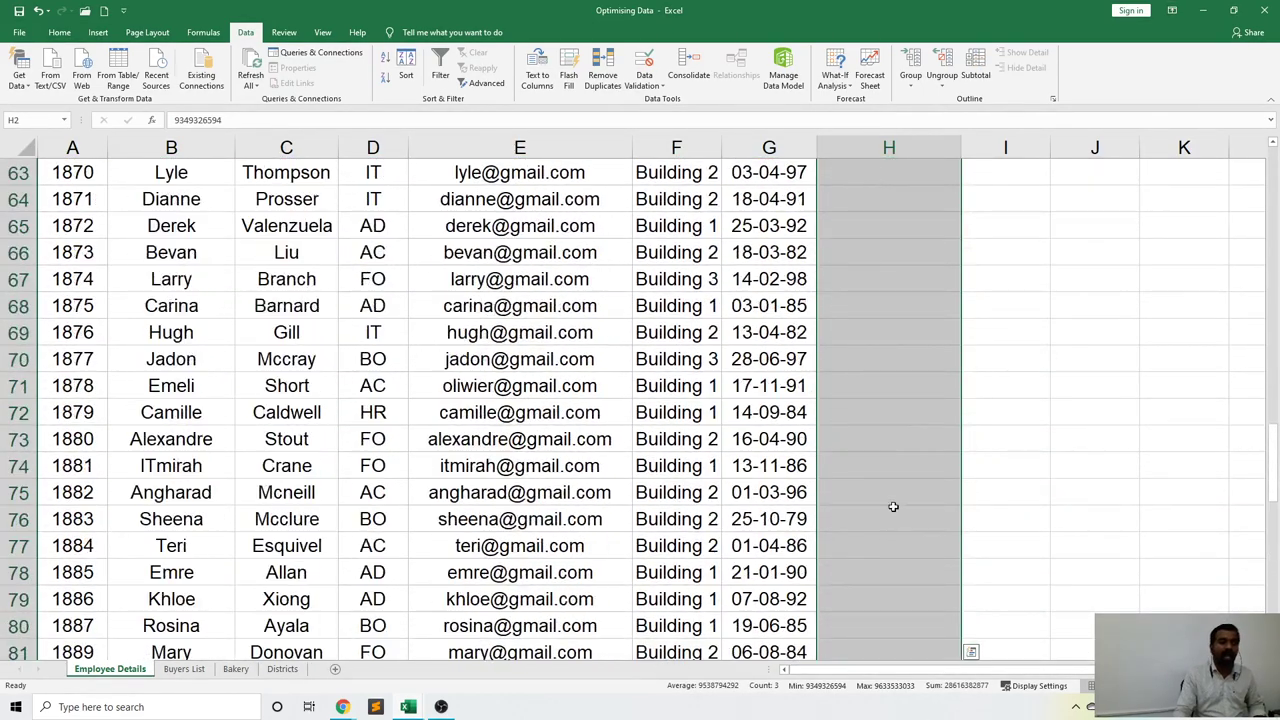
{"action": "scroll", "coordinate": [893, 507], "scroll_direction": "up", "scroll_amount": 20}
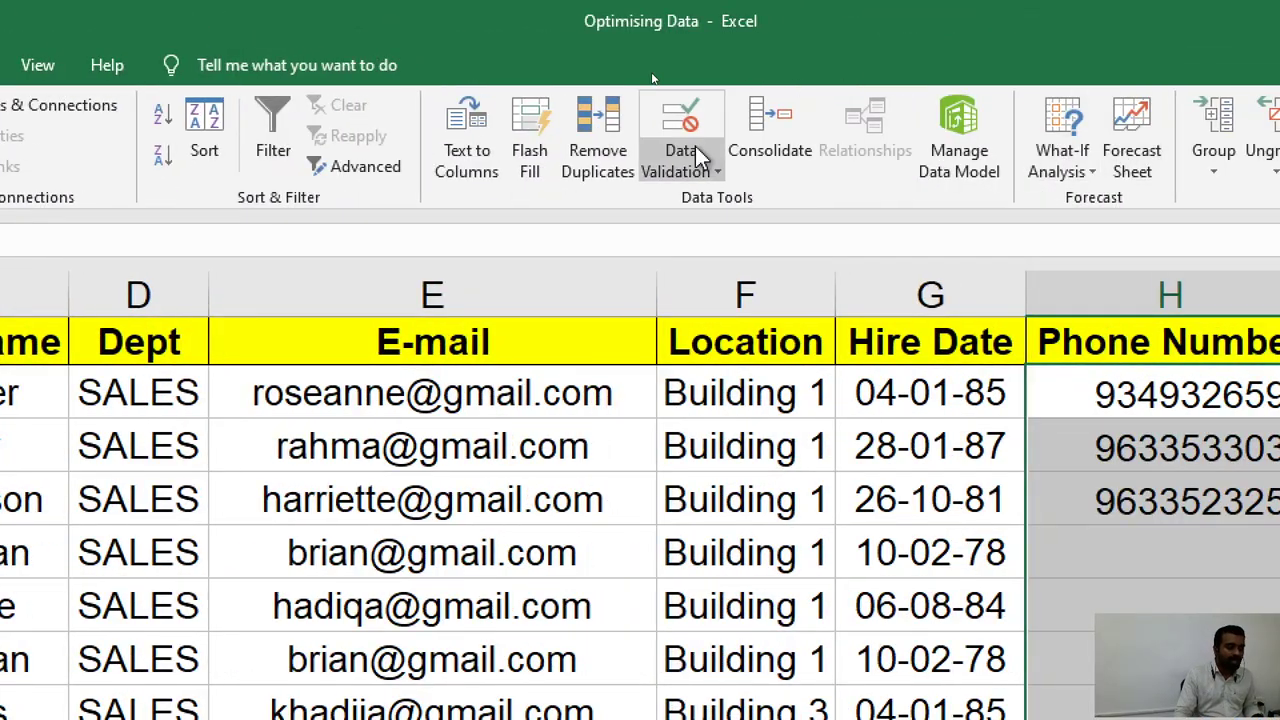
Clear all data validation from the selected cells, then select H5.
{"action": "left_click", "coordinate": [695, 148]}
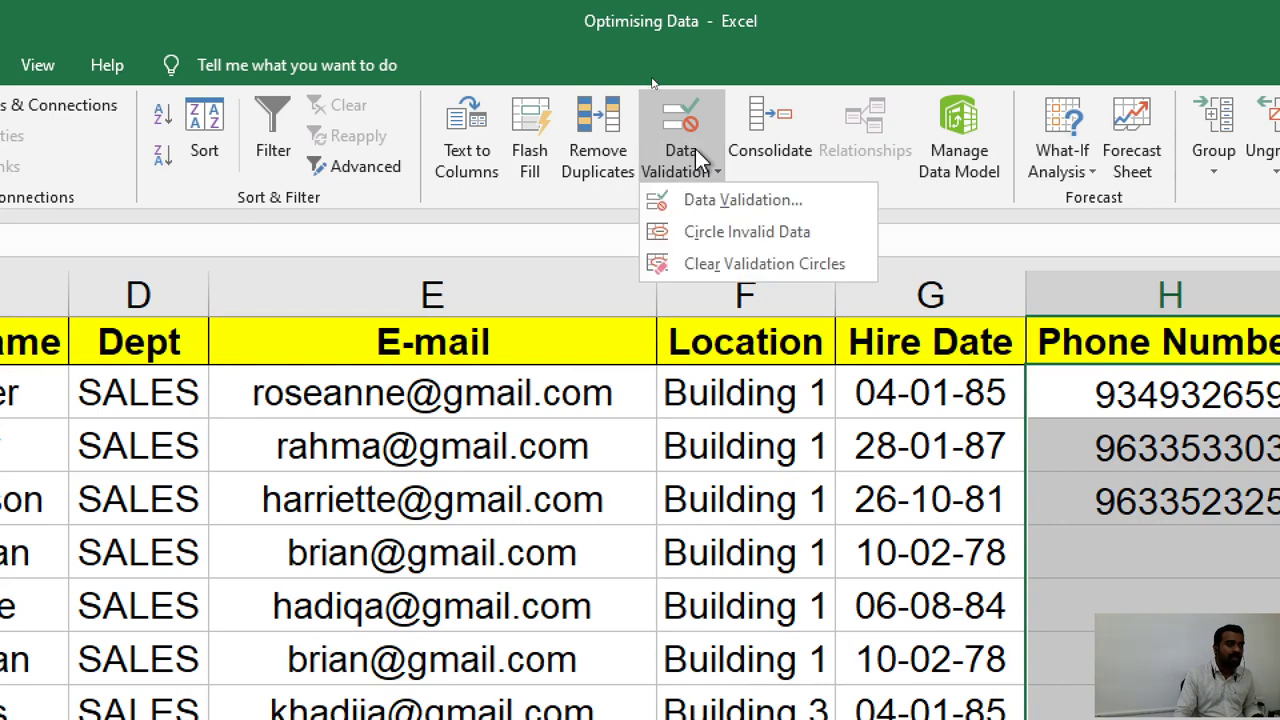
{"action": "left_click", "coordinate": [702, 202]}
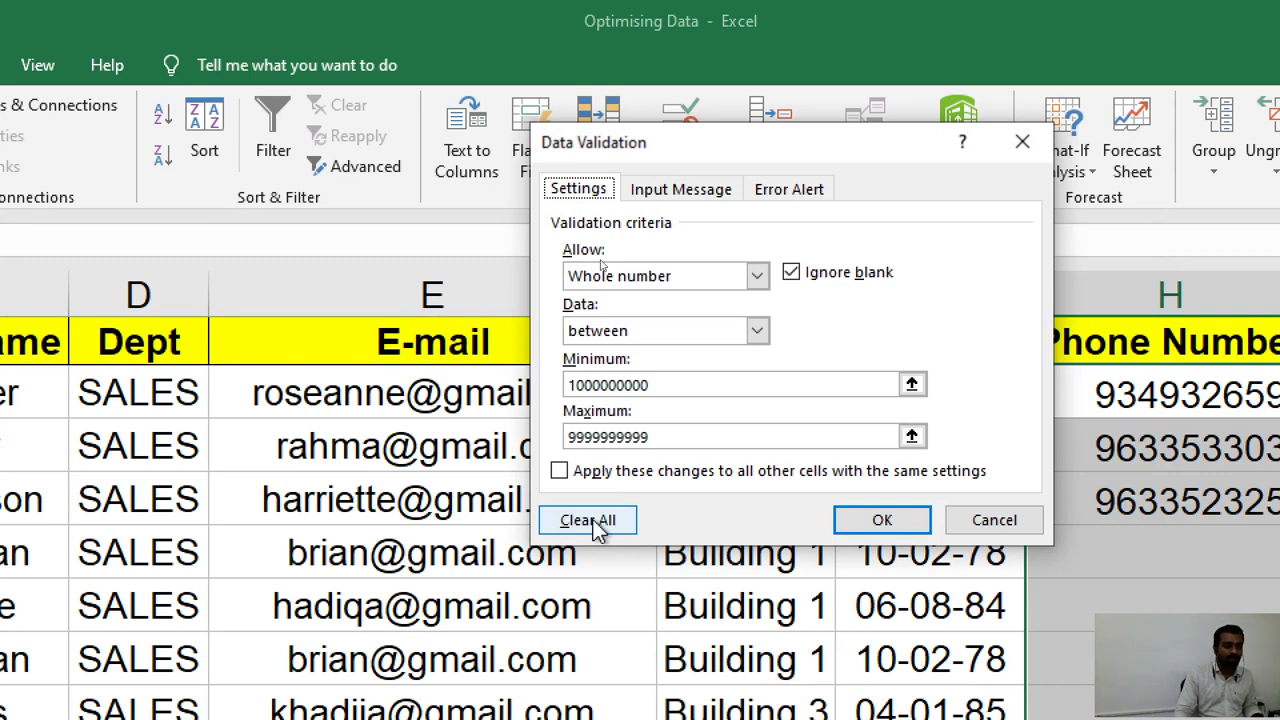
{"action": "left_click", "coordinate": [590, 520]}
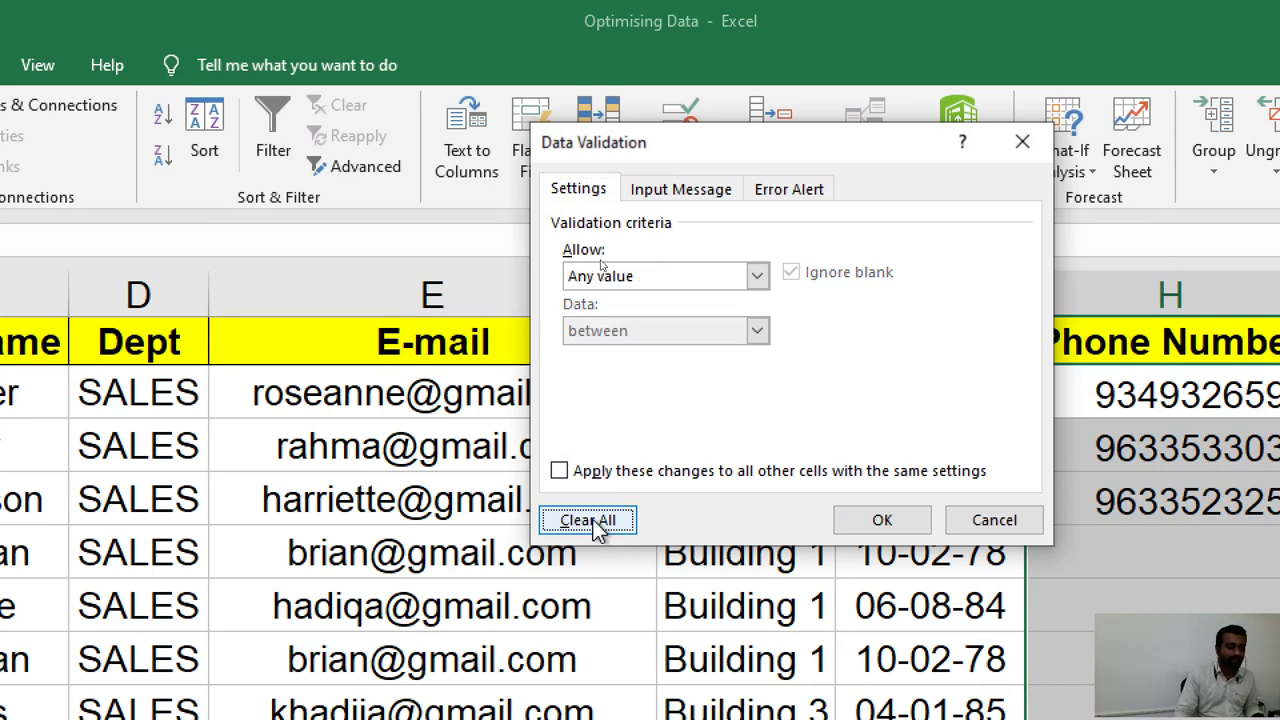
{"action": "left_click", "coordinate": [918, 522]}
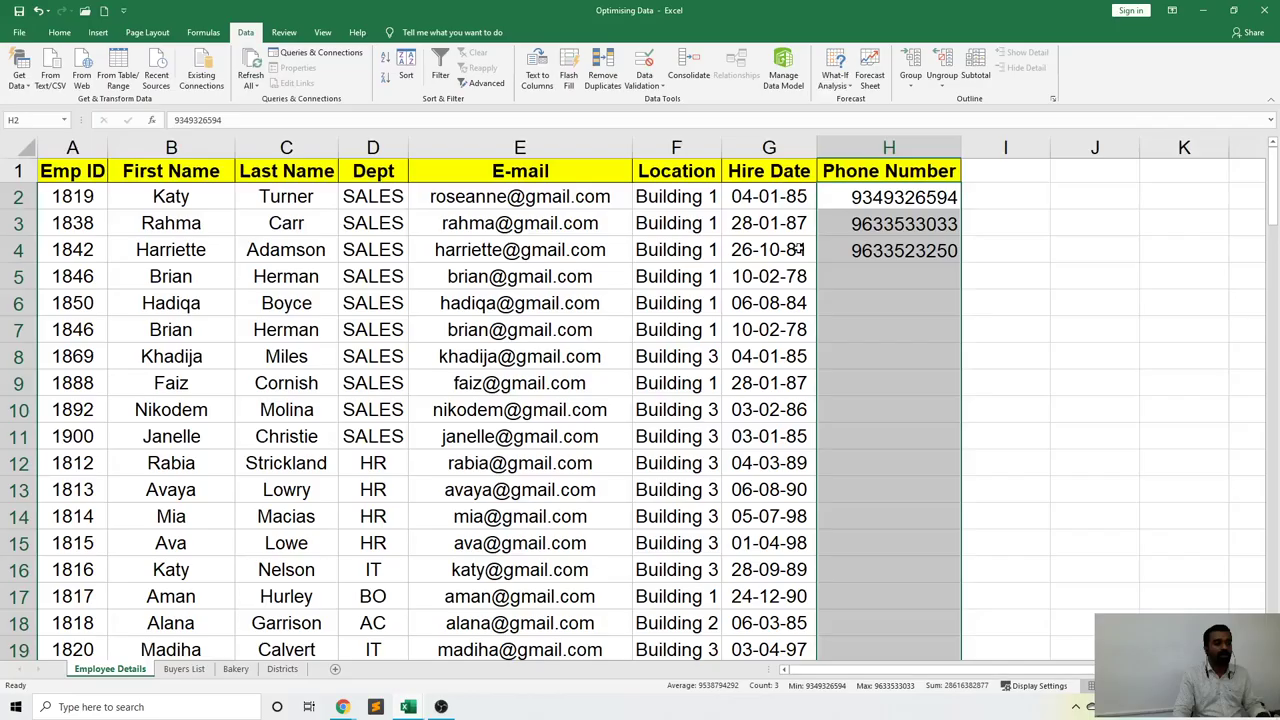
{"action": "left_click", "coordinate": [879, 279]}
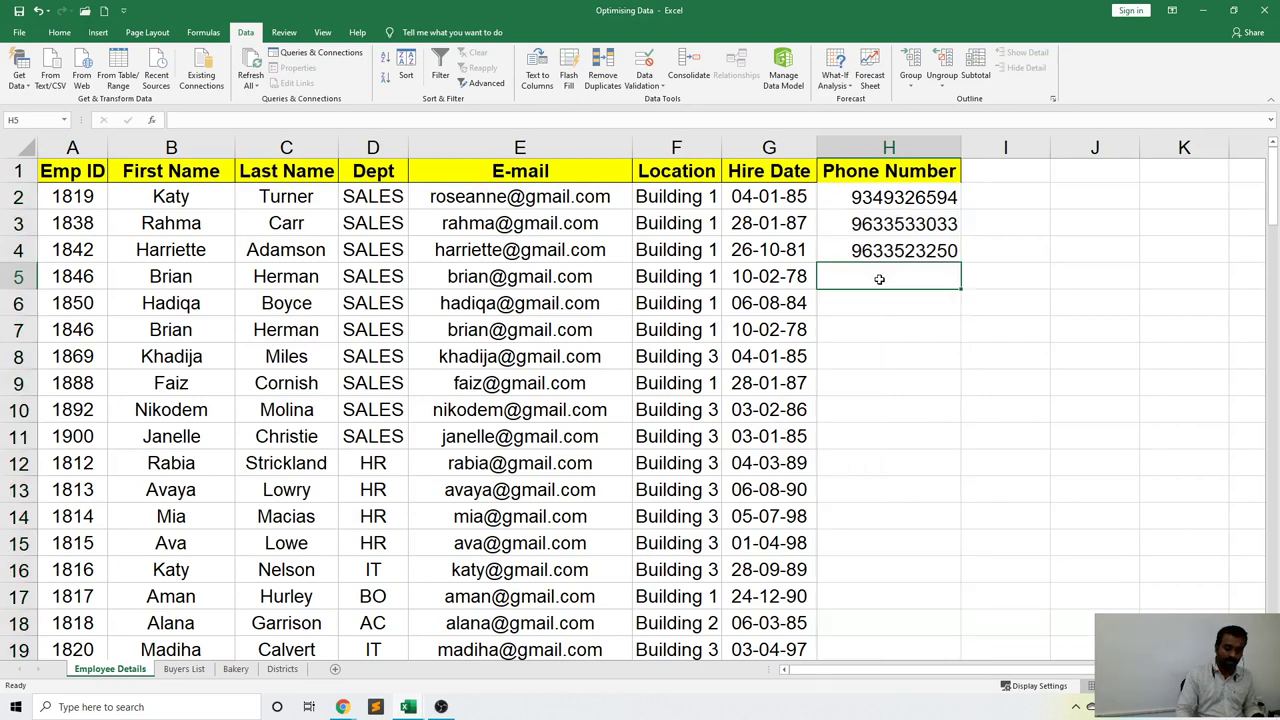
Enter the test value 963 in H5, then delete the contents of H2:H5.
{"action": "type", "text": "963"}
{"action": "key", "text": "Return"}
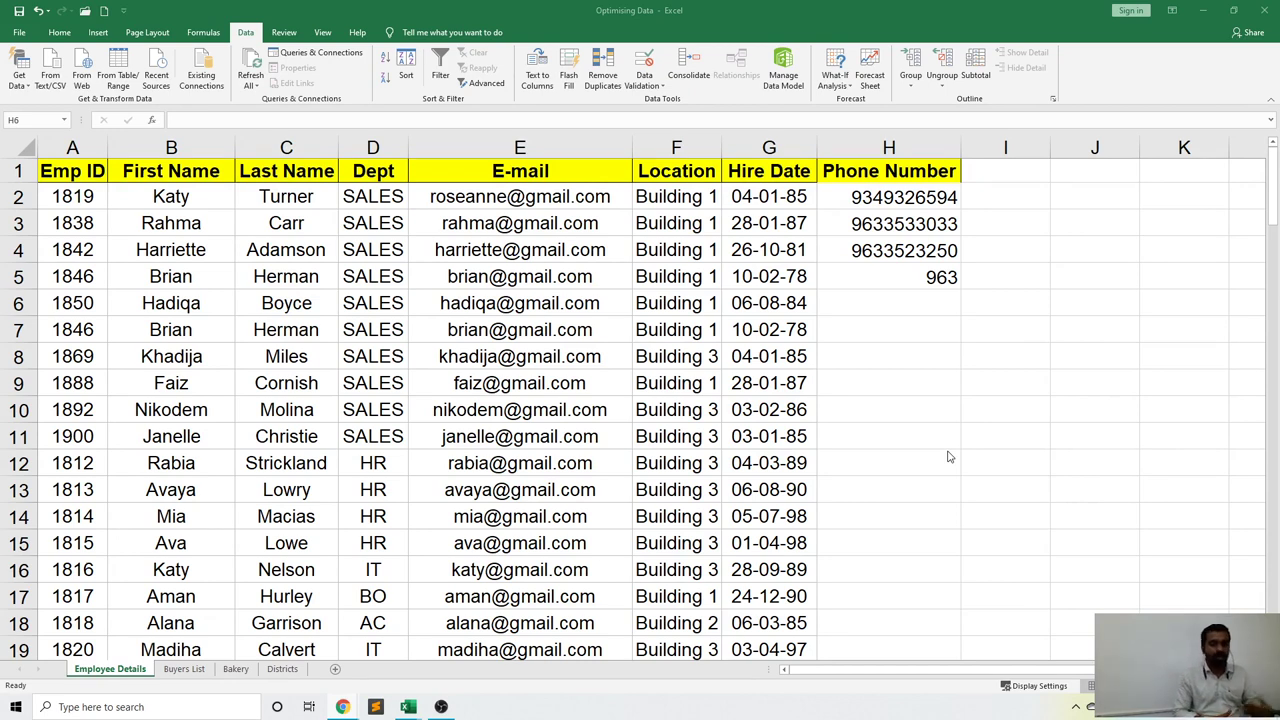
{"action": "left_click", "coordinate": [935, 198]}
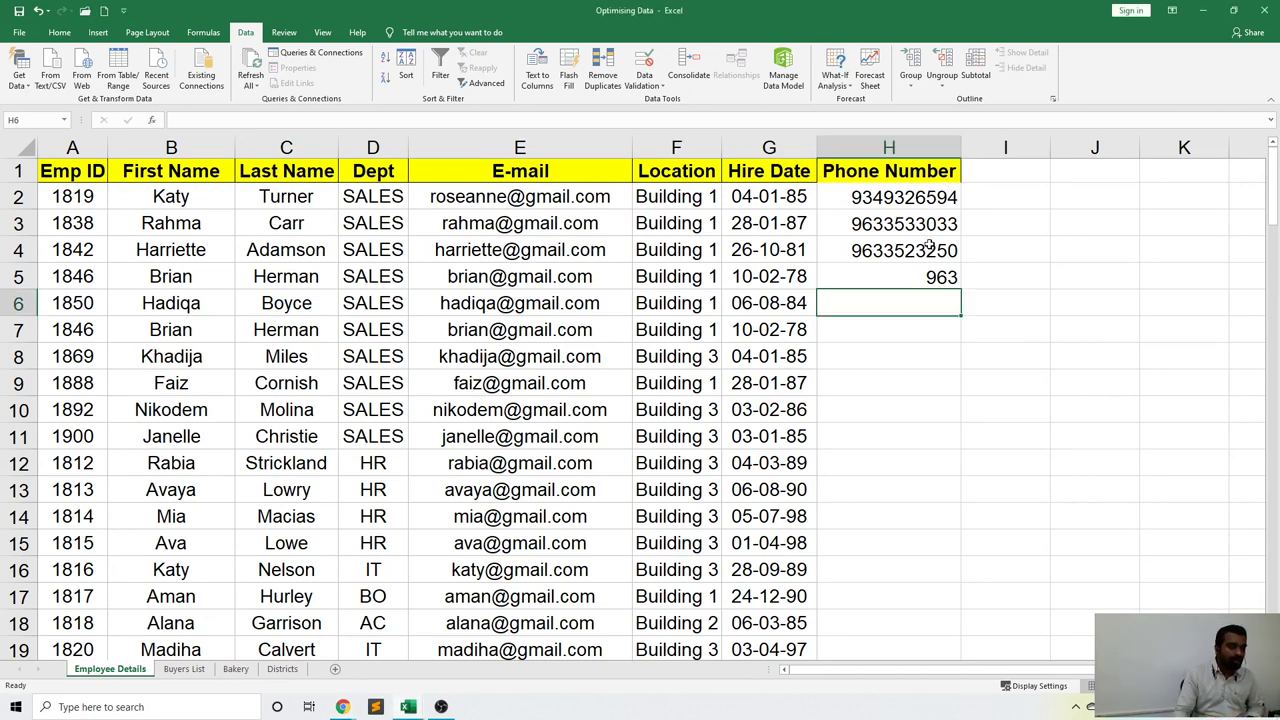
{"action": "left_click", "coordinate": [929, 200]}
{"action": "left_click_drag", "start_coordinate": [929, 220], "coordinate": [927, 271]}
{"action": "key", "text": "Delete"}
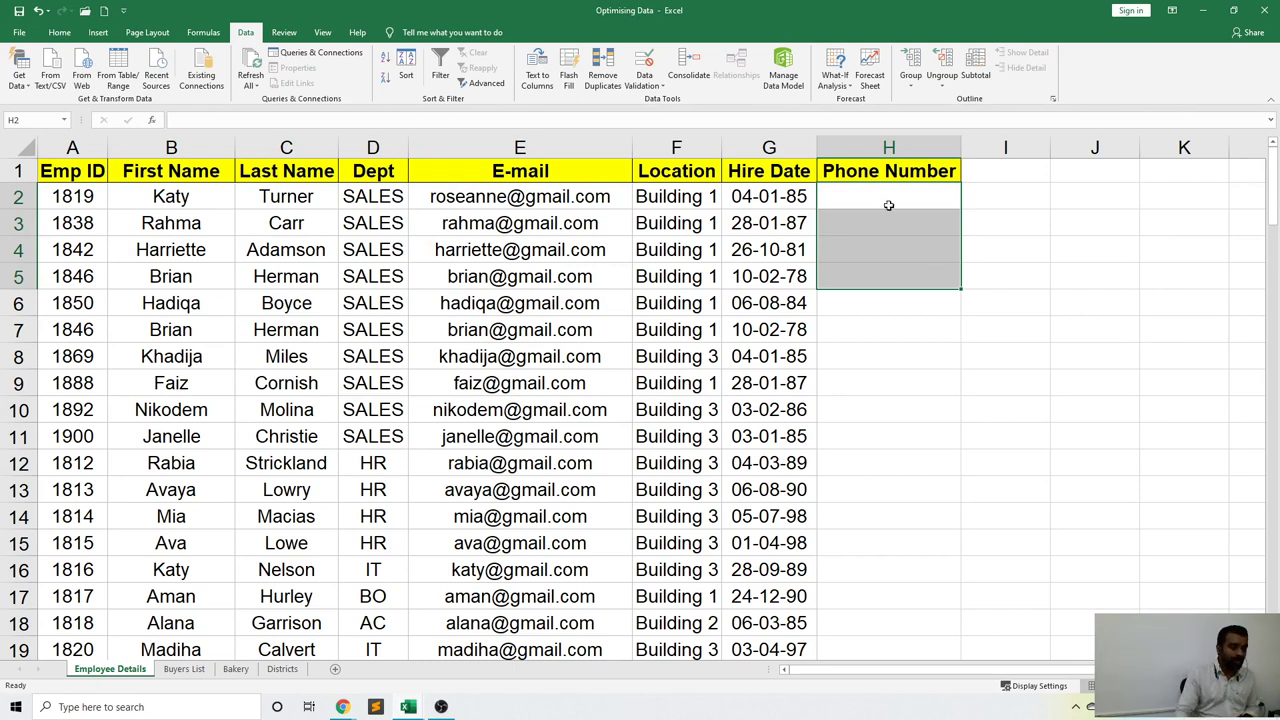
Overwrite the H1 header with 'Status', correcting typos along the way.
{"action": "left_click", "coordinate": [871, 174]}
{"action": "type", "text": "Sta"}
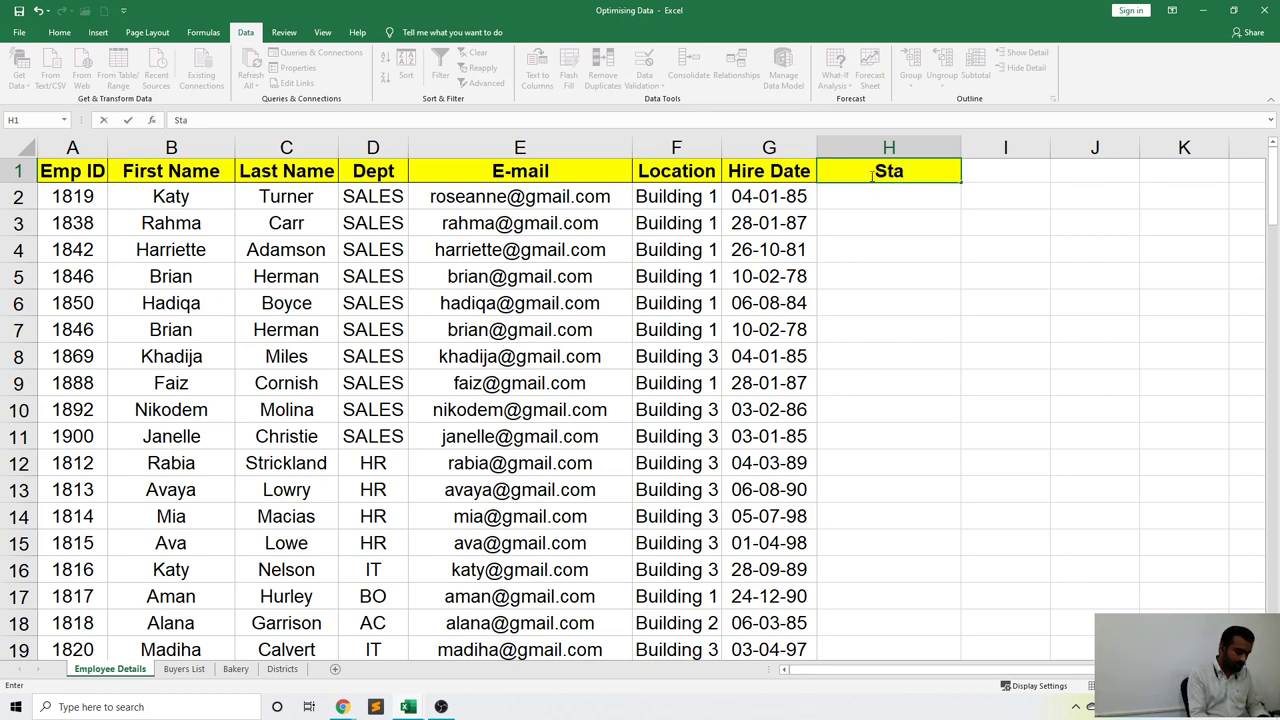
{"action": "type", "text": "us"}
{"action": "key", "text": "BackSpace"}
{"action": "key", "text": "BackSpace"}
{"action": "key", "text": "BackSpace"}
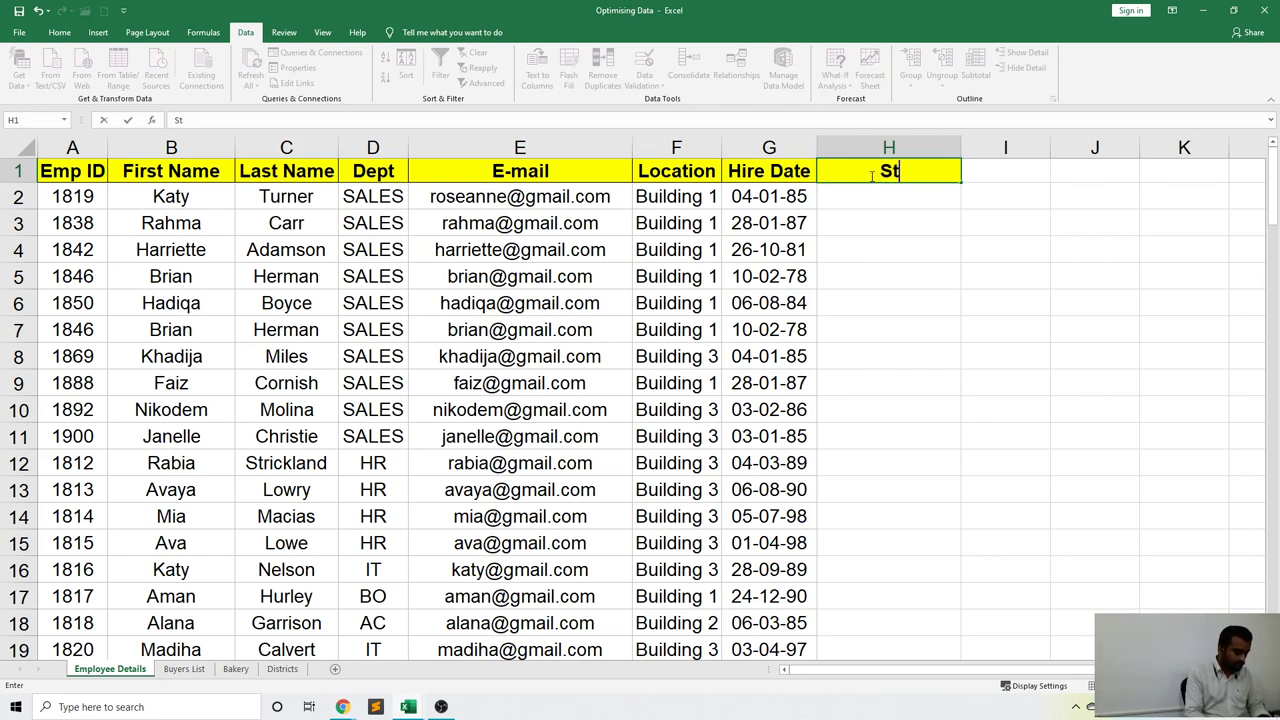
{"action": "type", "text": "at"}
{"action": "key", "text": "BackSpace"}
{"action": "key", "text": "BackSpace"}
{"action": "type", "text": "a"}
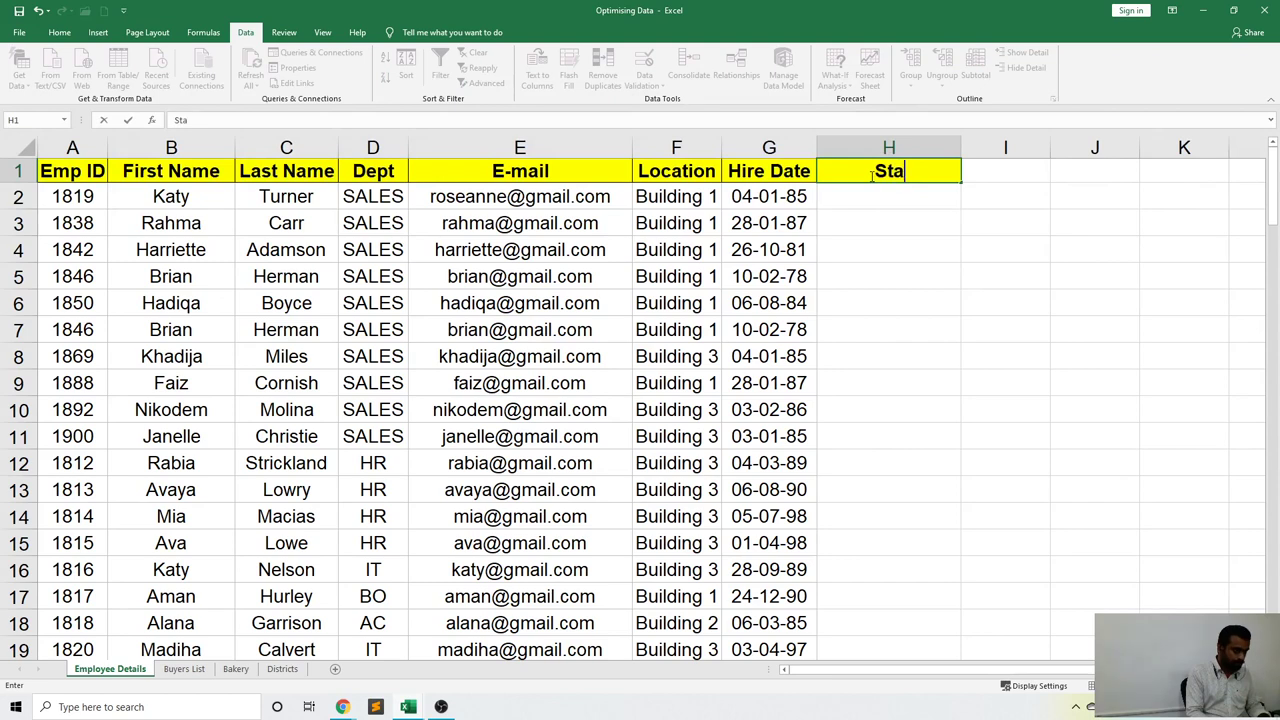
{"action": "type", "text": "tus"}
{"action": "key", "text": "Return"}
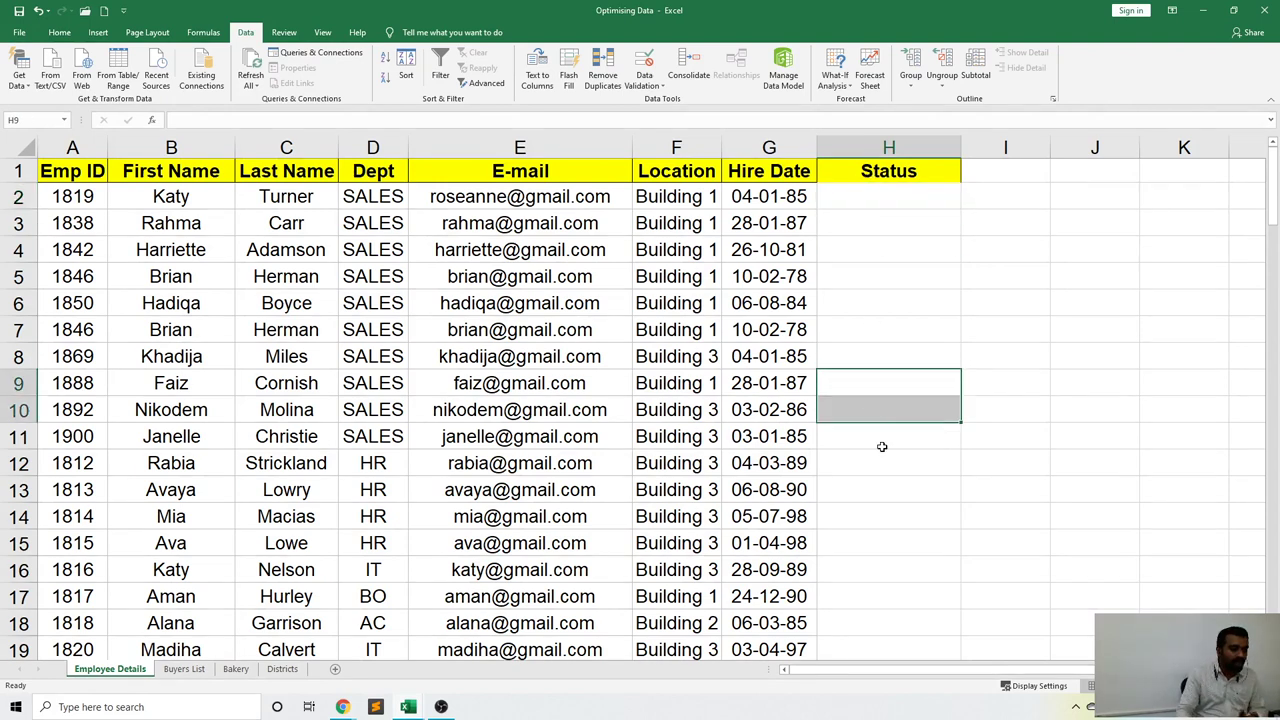
Select Status cells H2:H100 and open the Data Validation settings for them.
{"action": "left_click", "coordinate": [895, 540]}
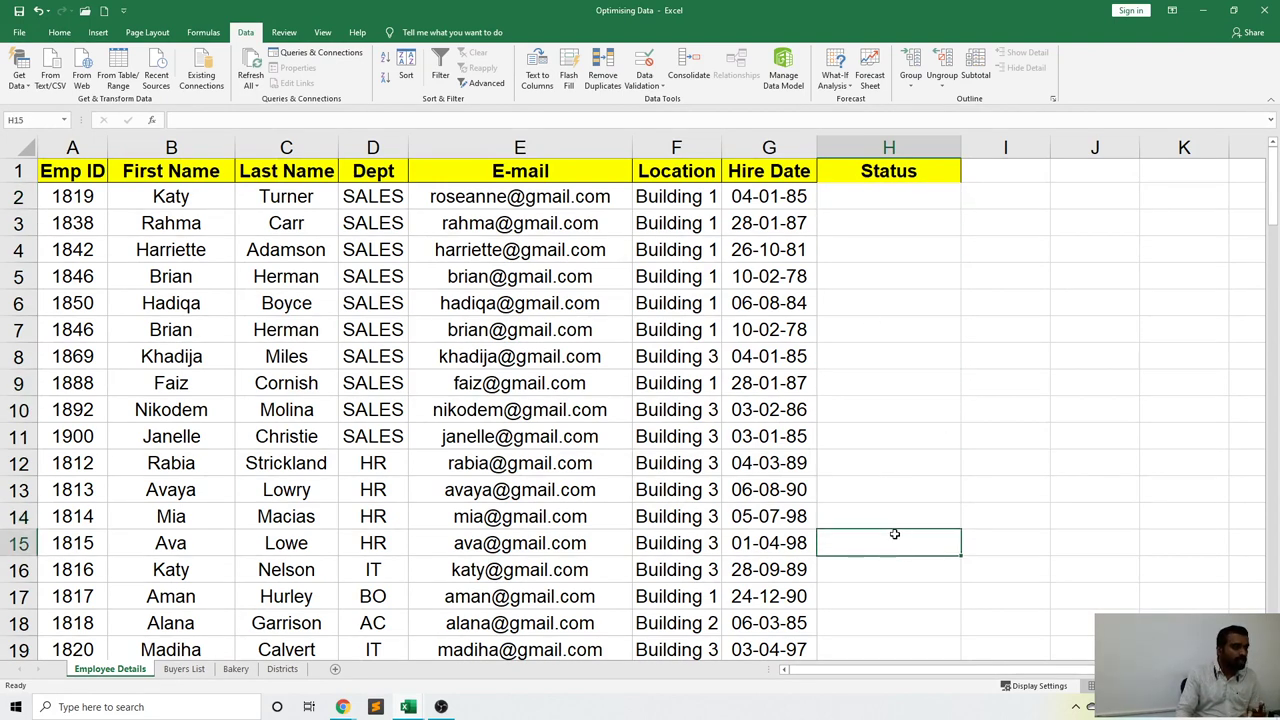
{"action": "left_click", "coordinate": [923, 413]}
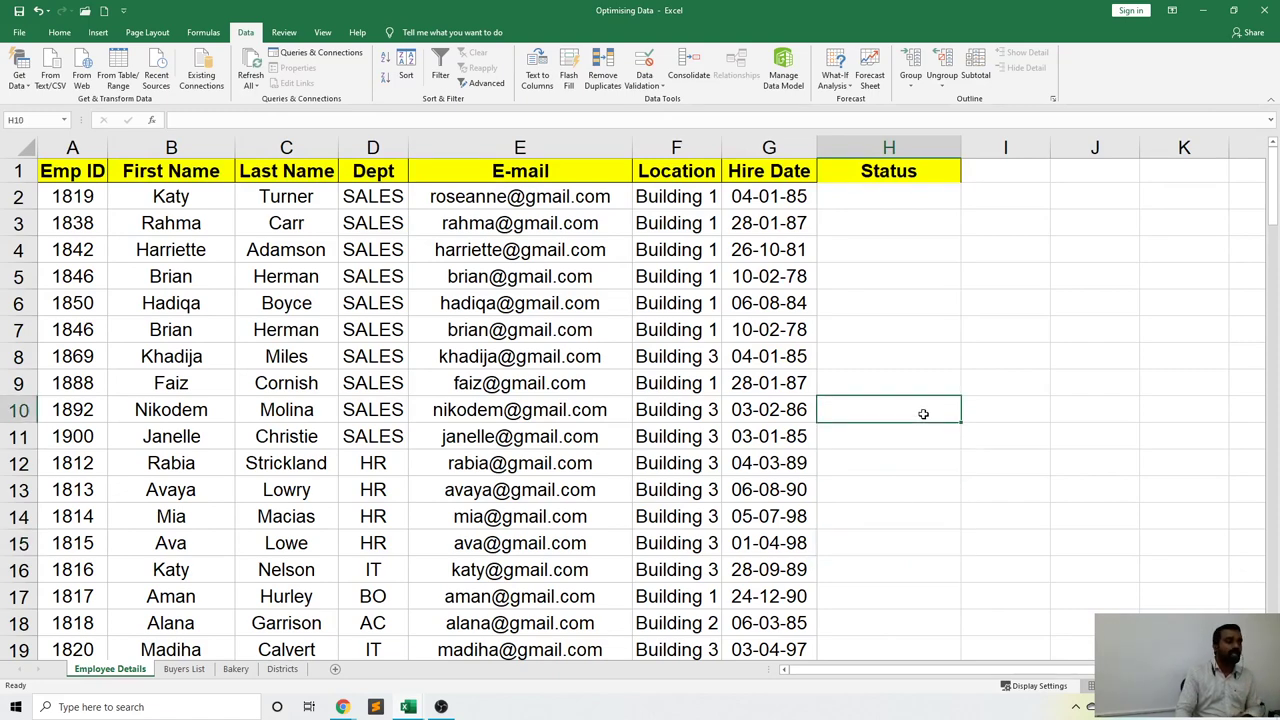
{"action": "left_click", "coordinate": [907, 199]}
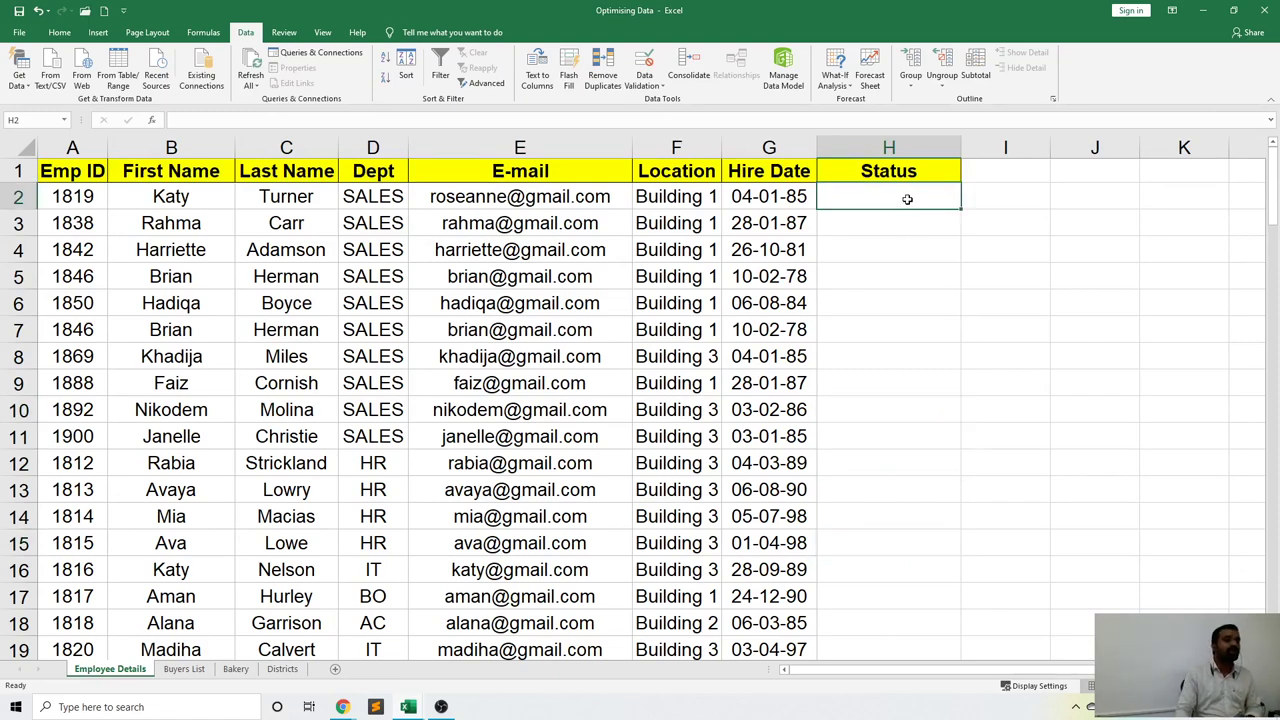
{"action": "left_click_drag", "start_coordinate": [902, 199], "coordinate": [890, 600]}
{"action": "scroll", "coordinate": [884, 405], "scroll_direction": "up", "scroll_amount": 10}
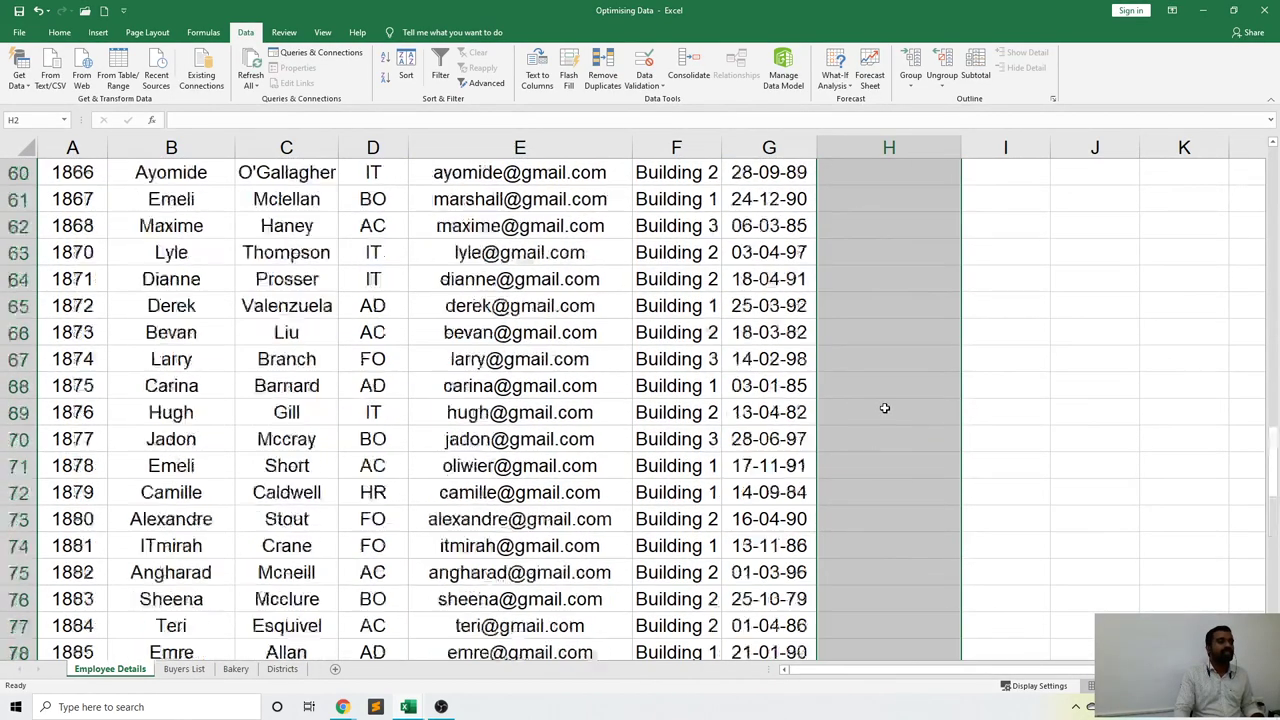
{"action": "scroll", "coordinate": [884, 403], "scroll_direction": "up", "scroll_amount": 18}
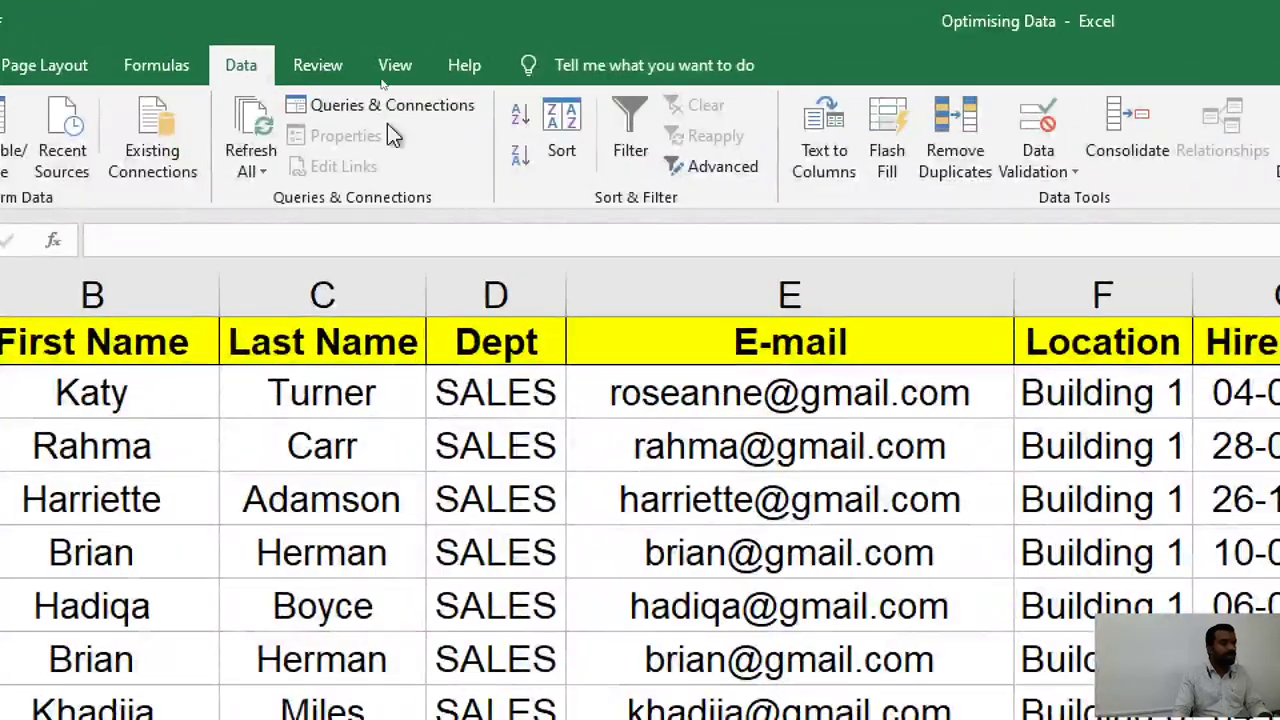
{"action": "left_click", "coordinate": [1056, 155]}
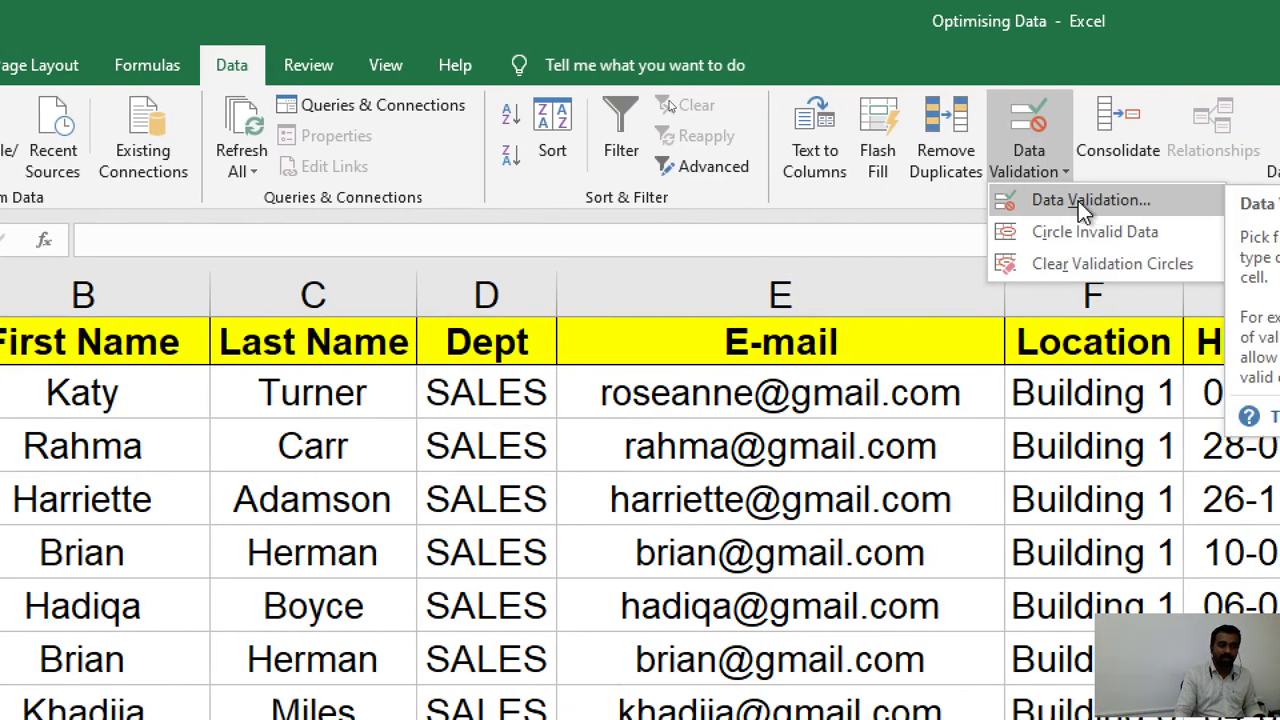
{"action": "left_click", "coordinate": [1078, 201]}
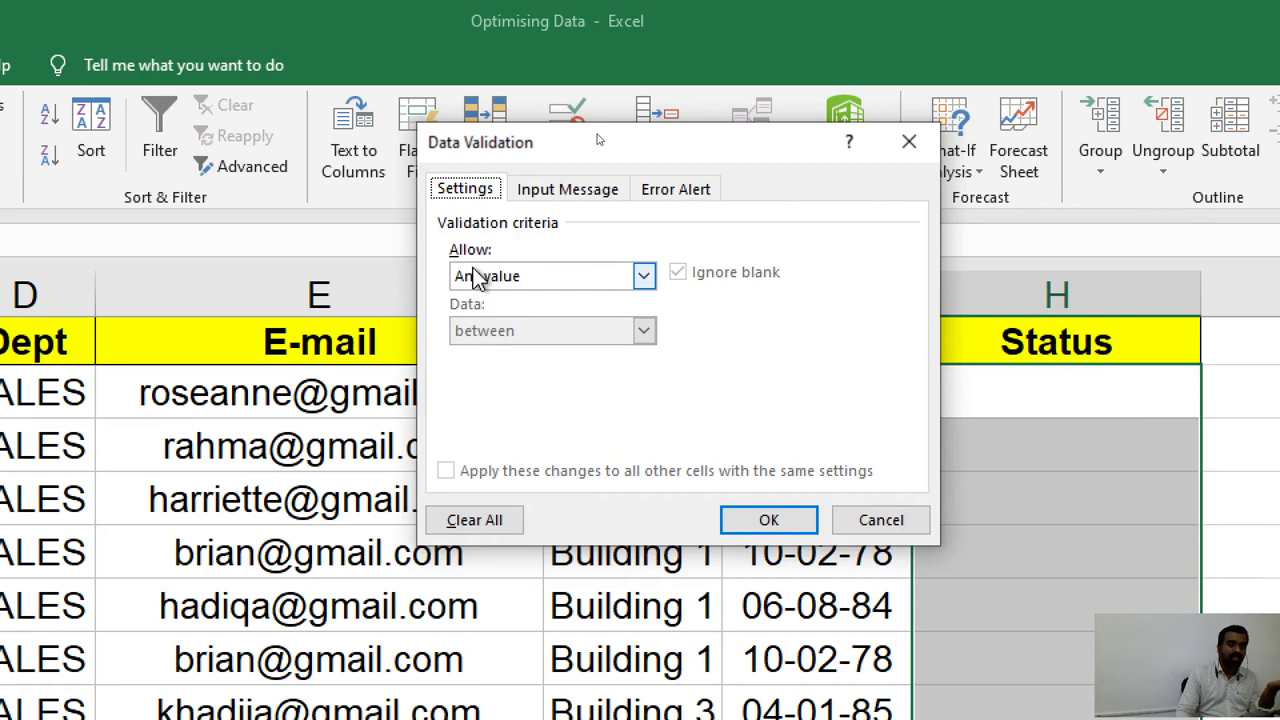
Allow a List with source 'Joined,Not Joined' for the Status cells and confirm.
{"action": "left_click", "coordinate": [475, 279]}
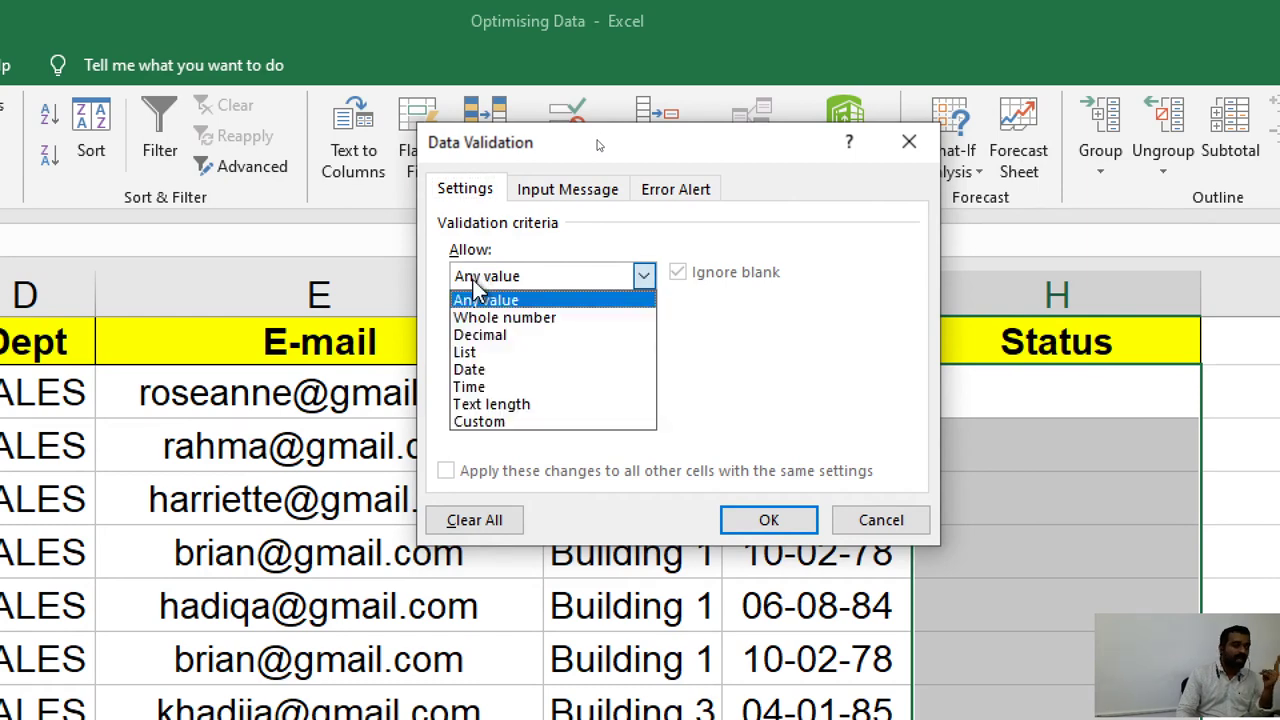
{"action": "left_click", "coordinate": [476, 354]}
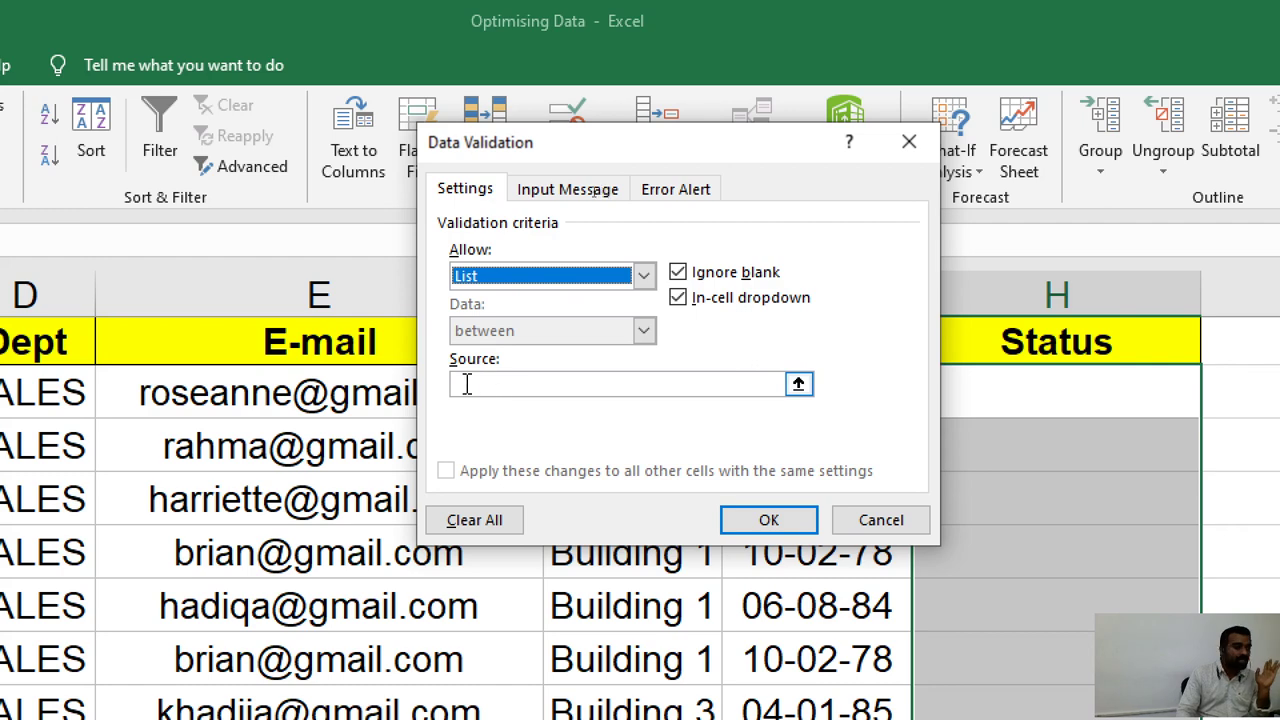
{"action": "left_click", "coordinate": [466, 384]}
{"action": "type", "text": "Join"}
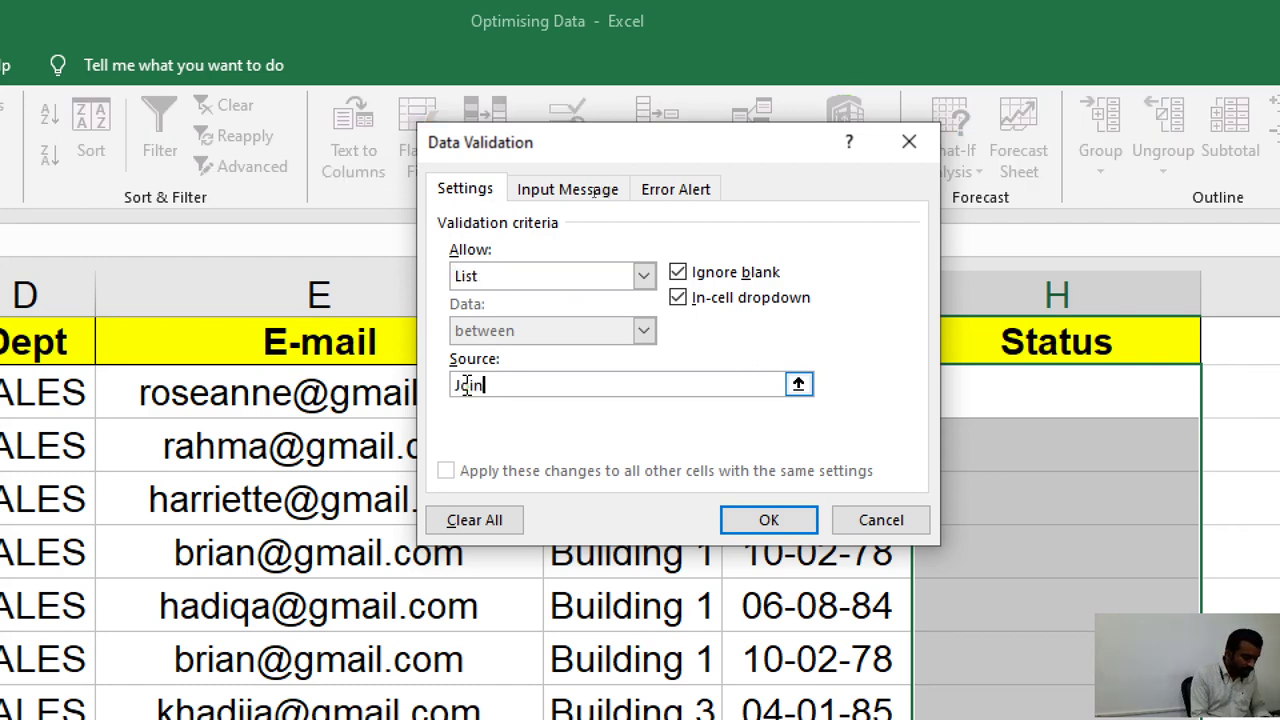
{"action": "type", "text": "ed"}
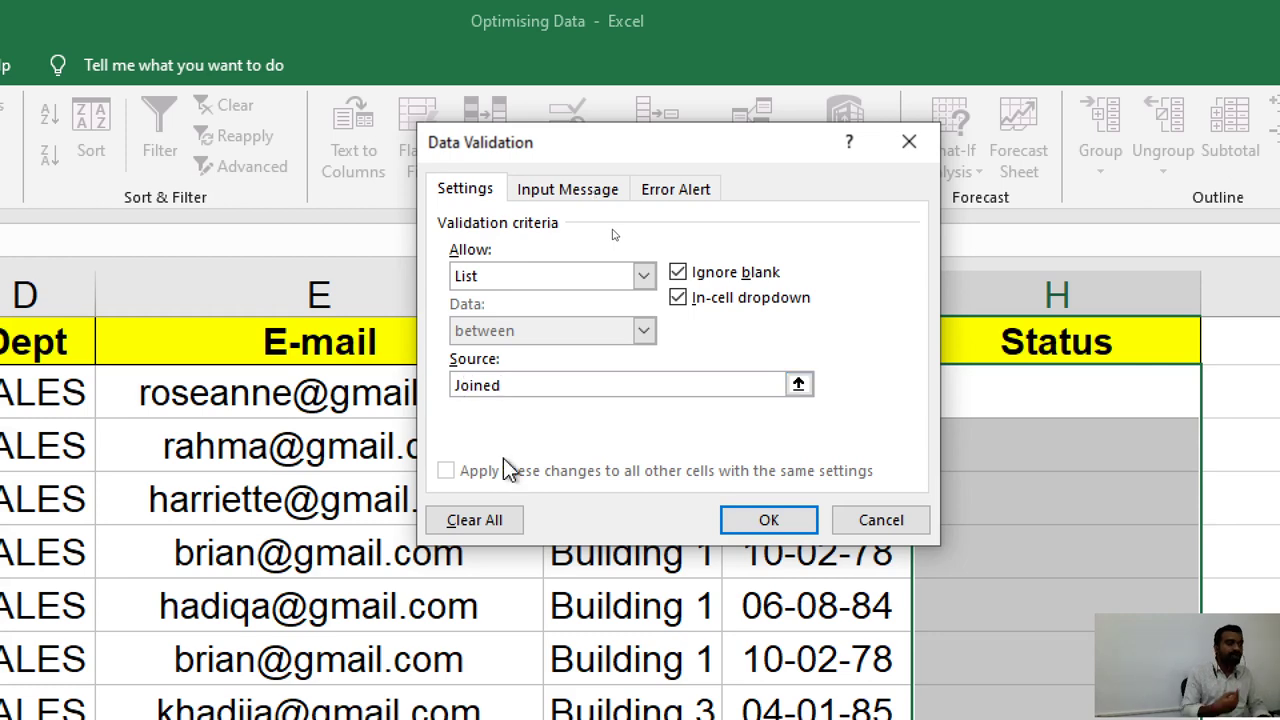
{"action": "type", "text": ","}
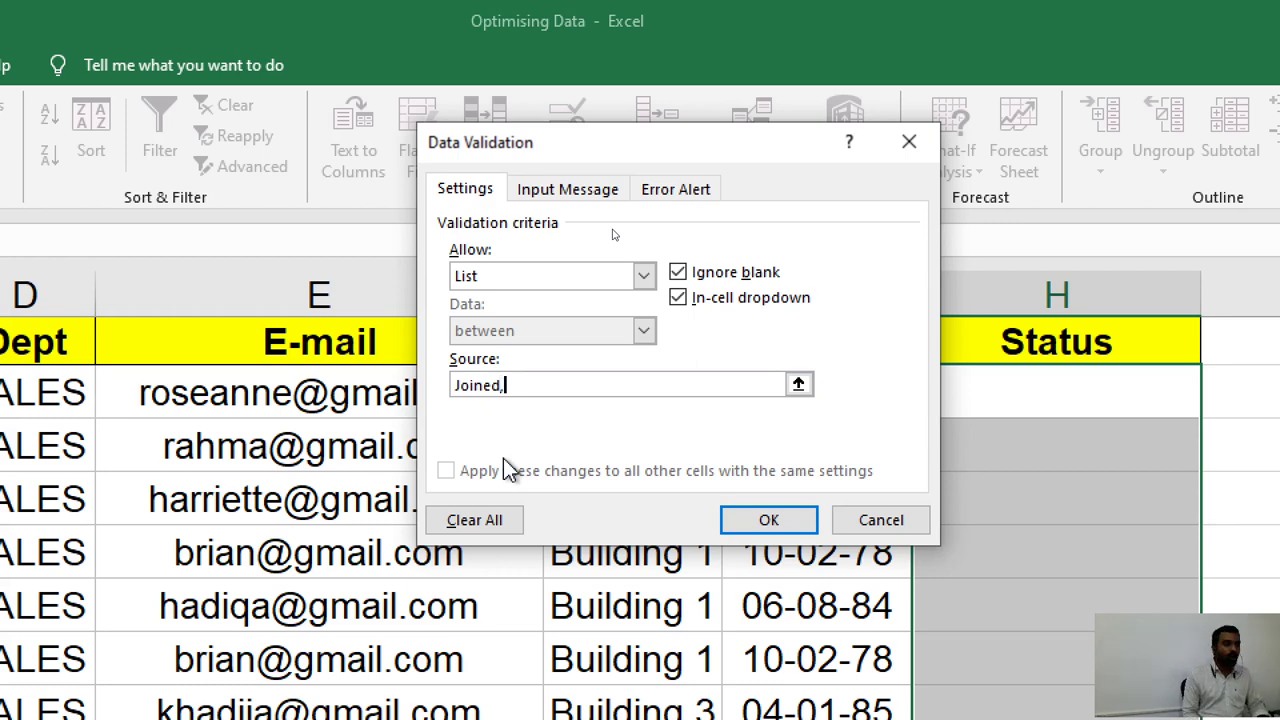
{"action": "type", "text": "Not "}
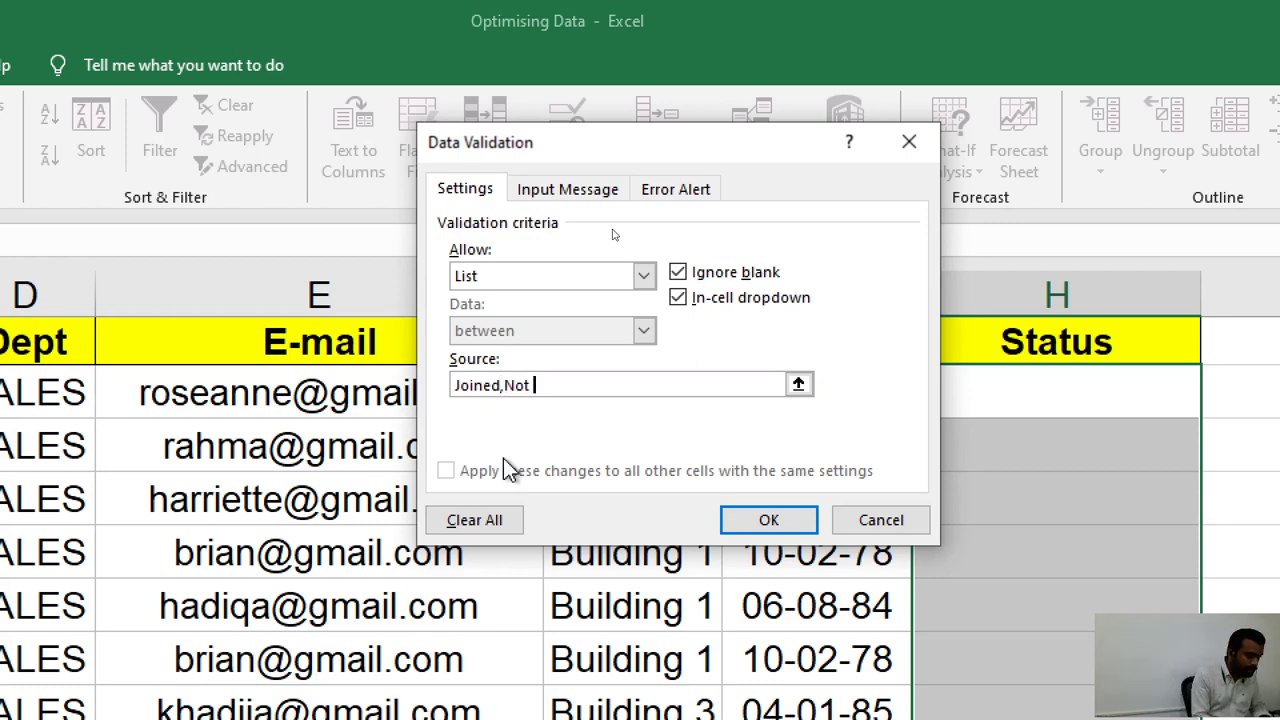
{"action": "type", "text": "Join"}
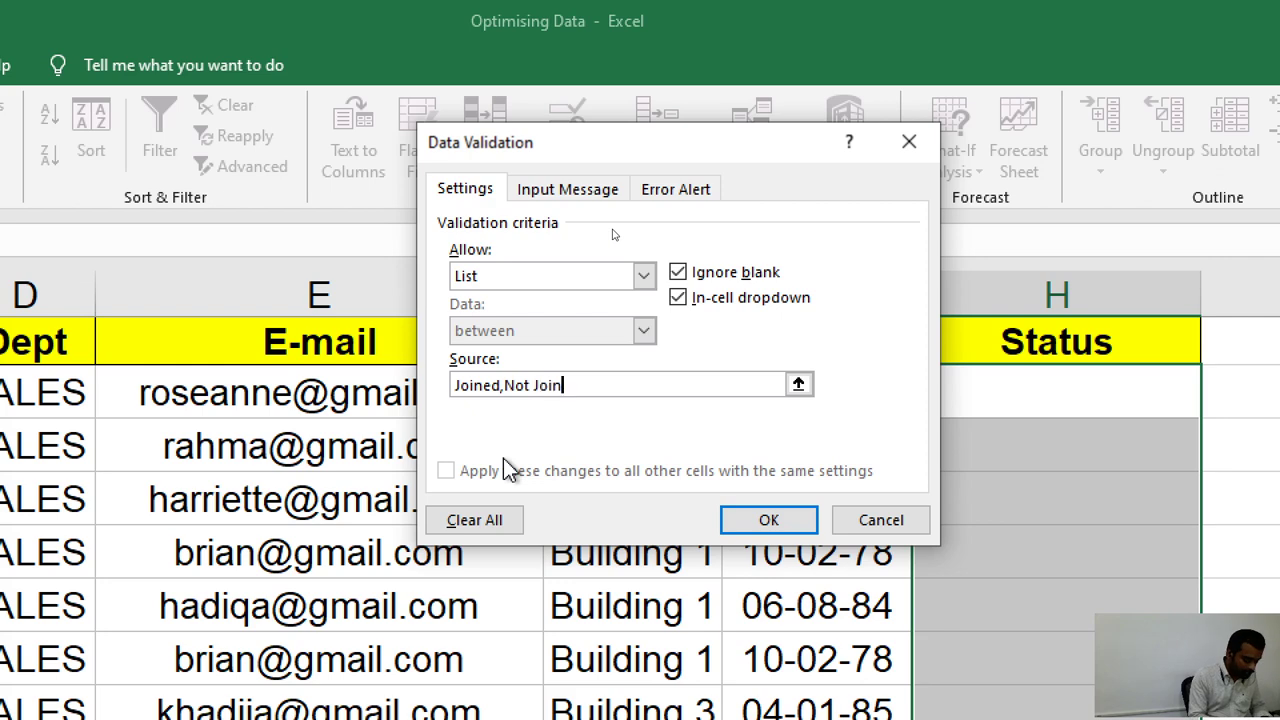
{"action": "type", "text": "ed"}
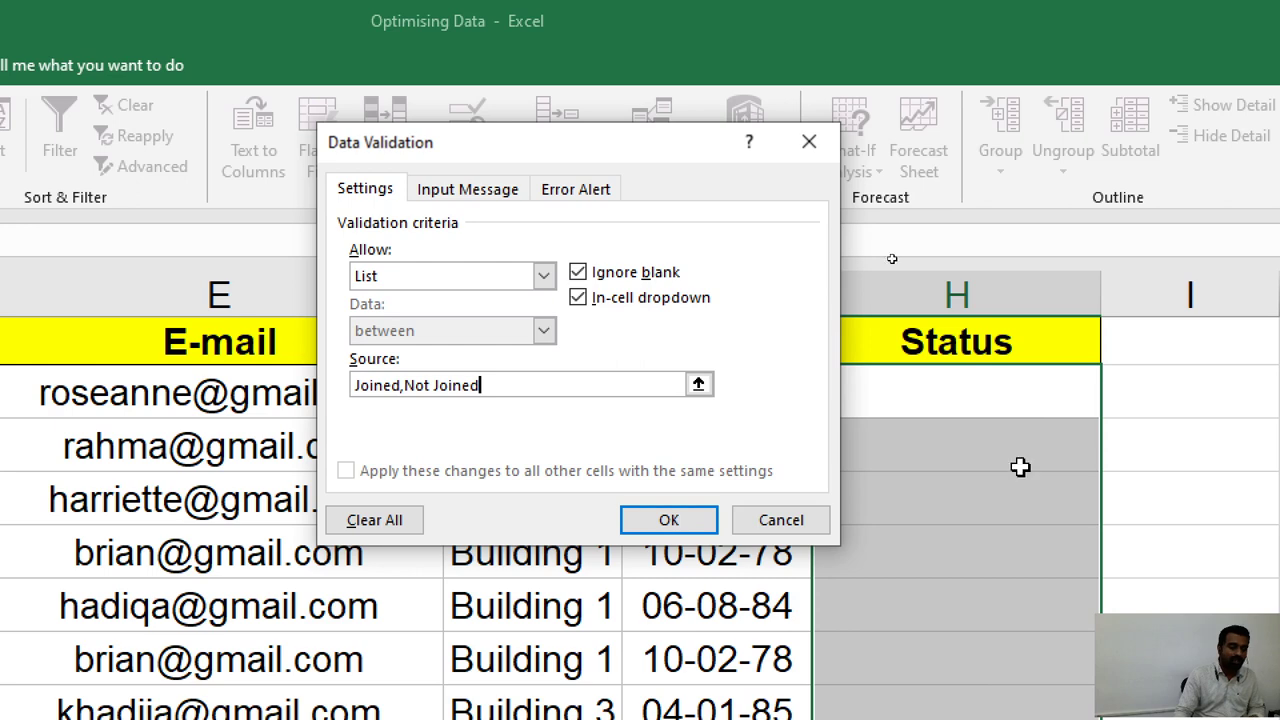
{"action": "left_click", "coordinate": [668, 520]}
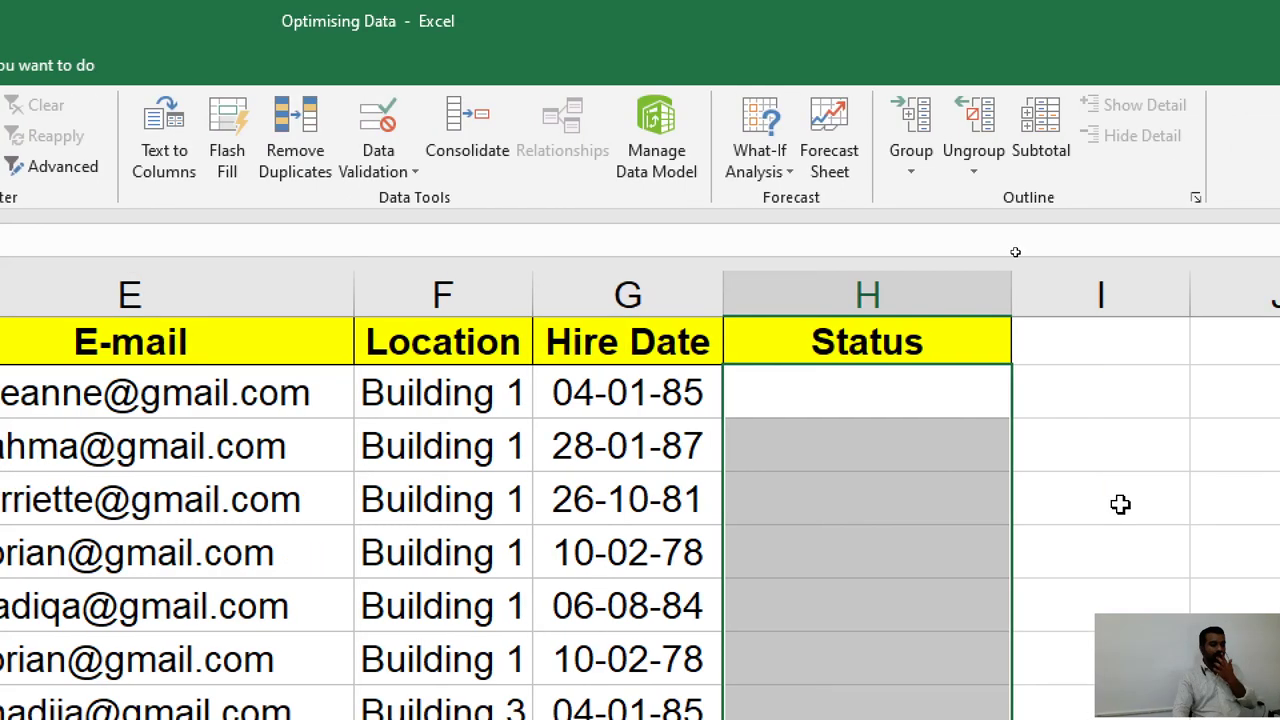
Use the dropdowns to set H2 to Not Joined and H3 to Joined.
{"action": "left_click", "coordinate": [907, 412]}
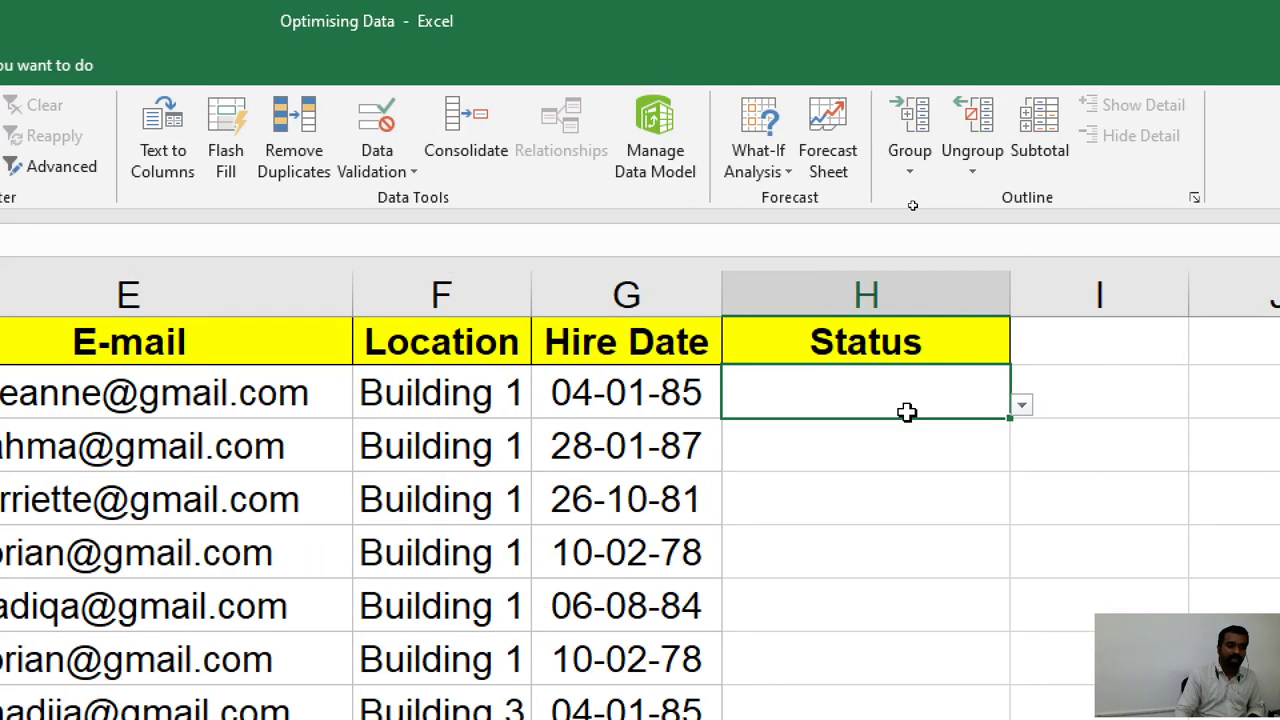
{"action": "left_click", "coordinate": [1021, 406]}
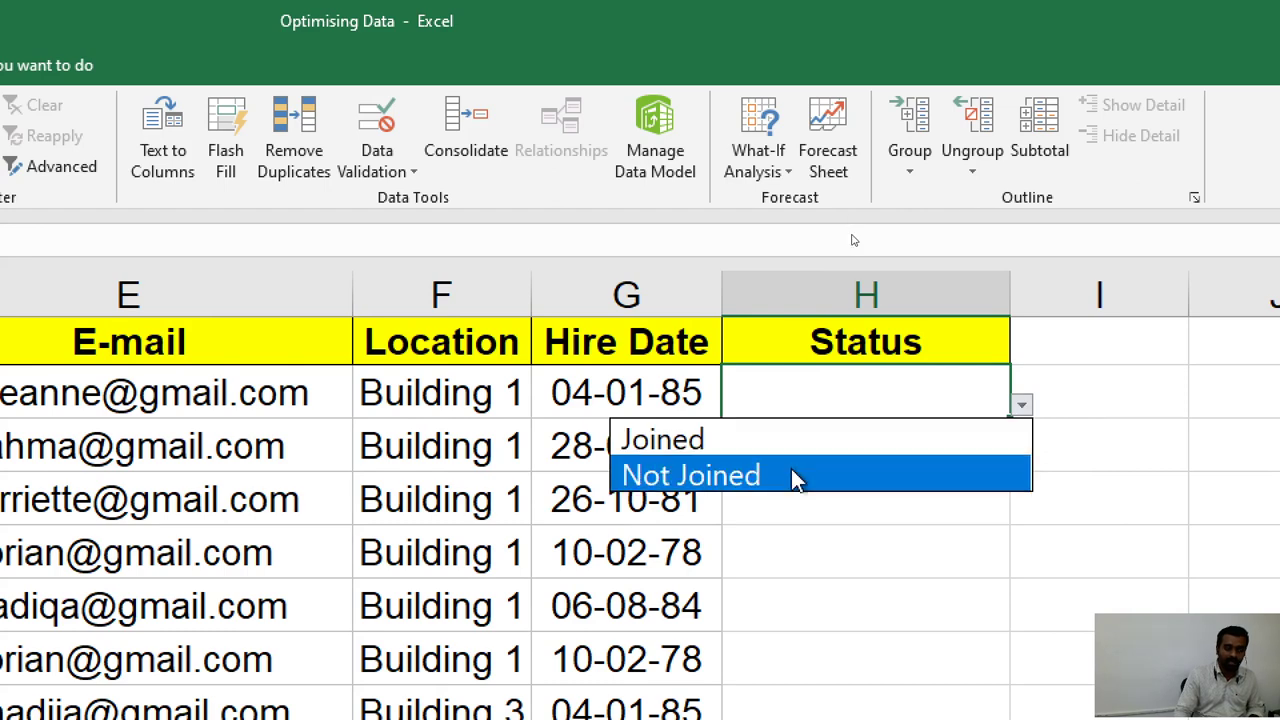
{"action": "left_click", "coordinate": [791, 475]}
{"action": "left_click", "coordinate": [844, 462]}
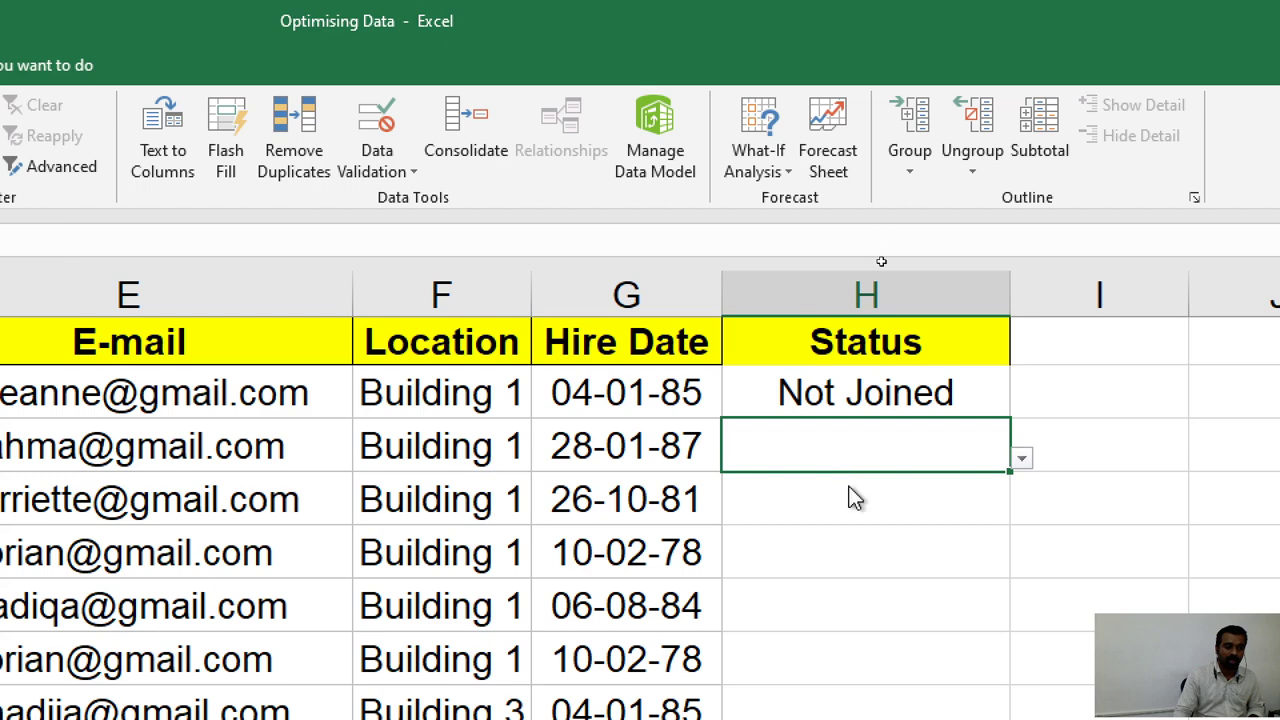
{"action": "left_click", "coordinate": [881, 598]}
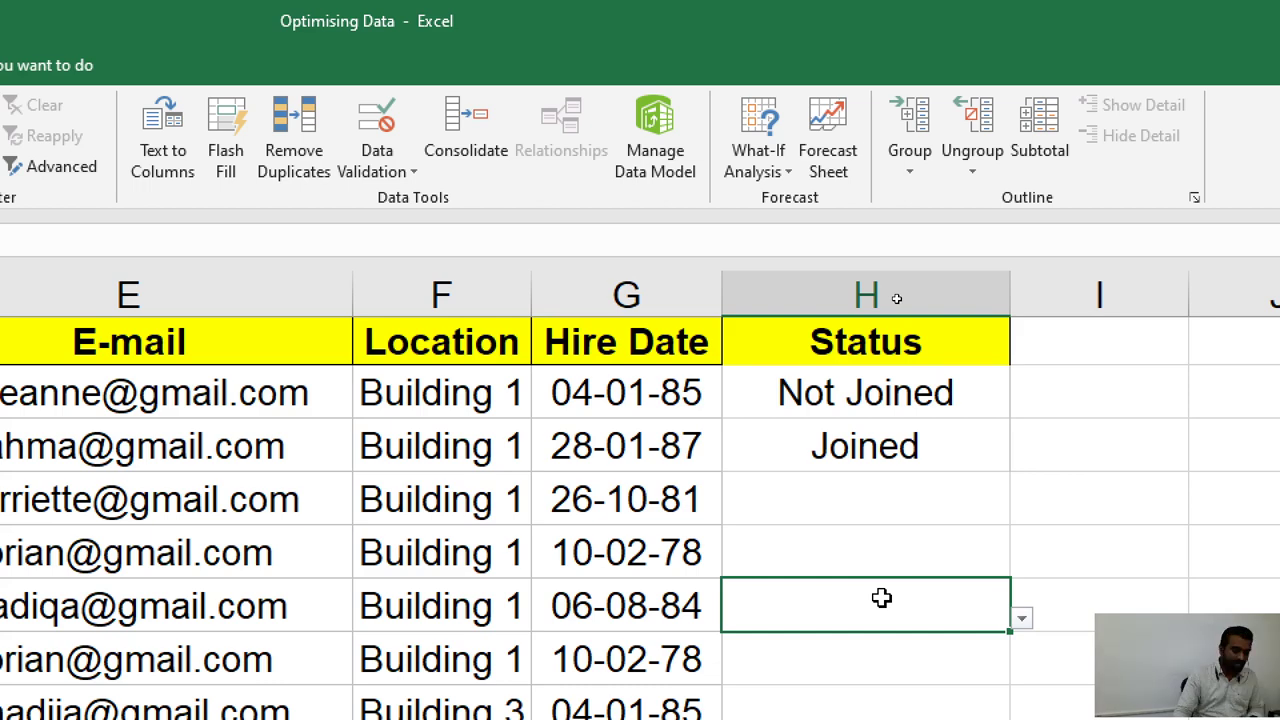
Enter 256 in H4 to test the list rule, then dismiss the rejection error.
{"action": "left_click", "coordinate": [966, 513]}
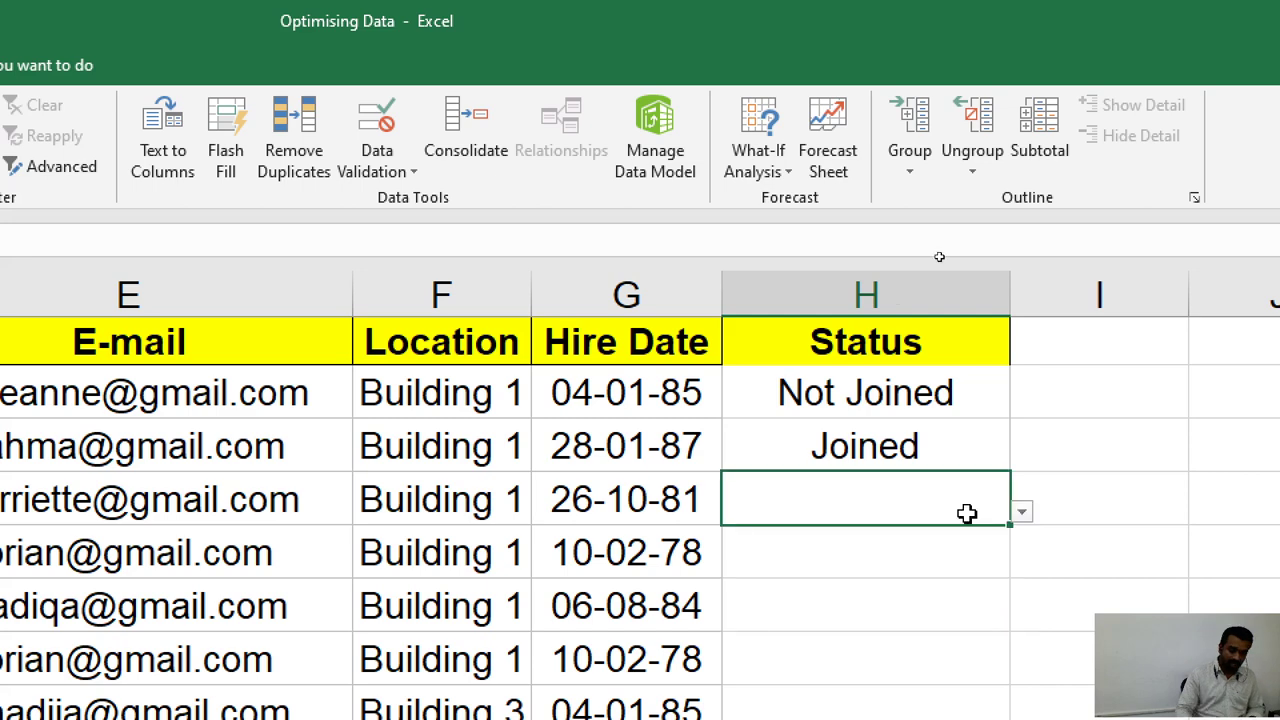
{"action": "type", "text": "256"}
{"action": "key", "text": "Return"}
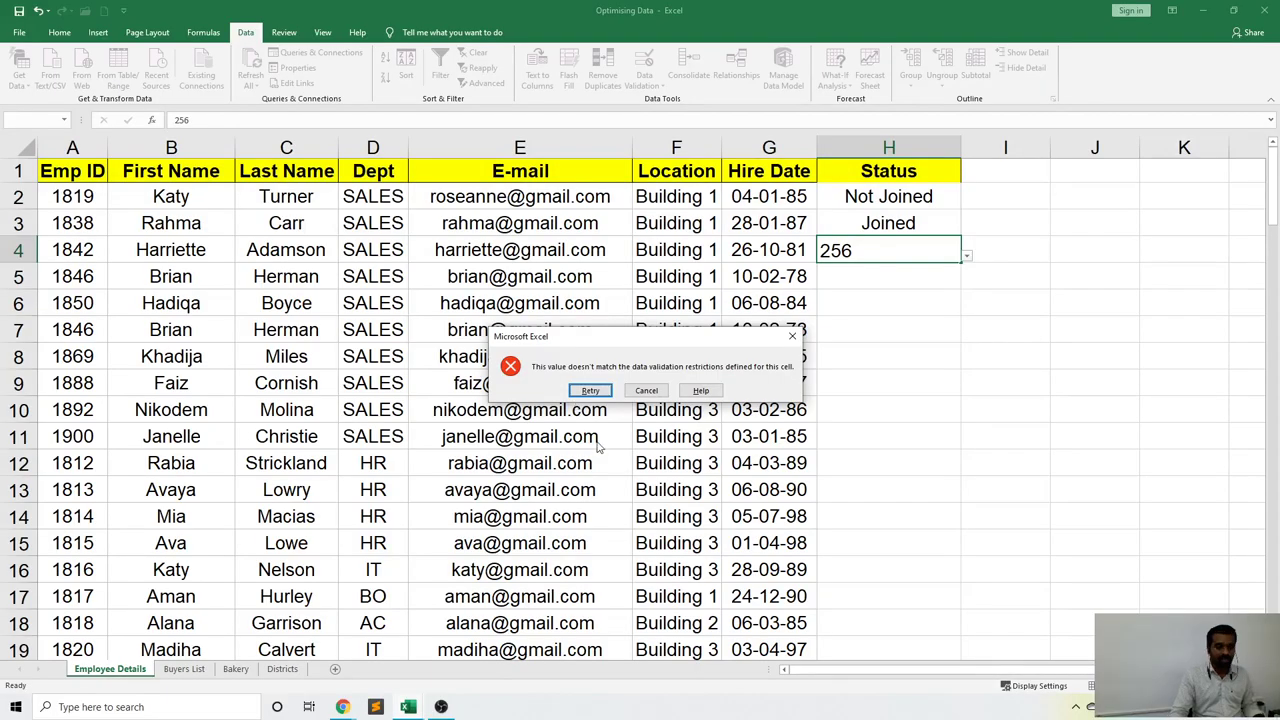
{"action": "left_click", "coordinate": [790, 338]}
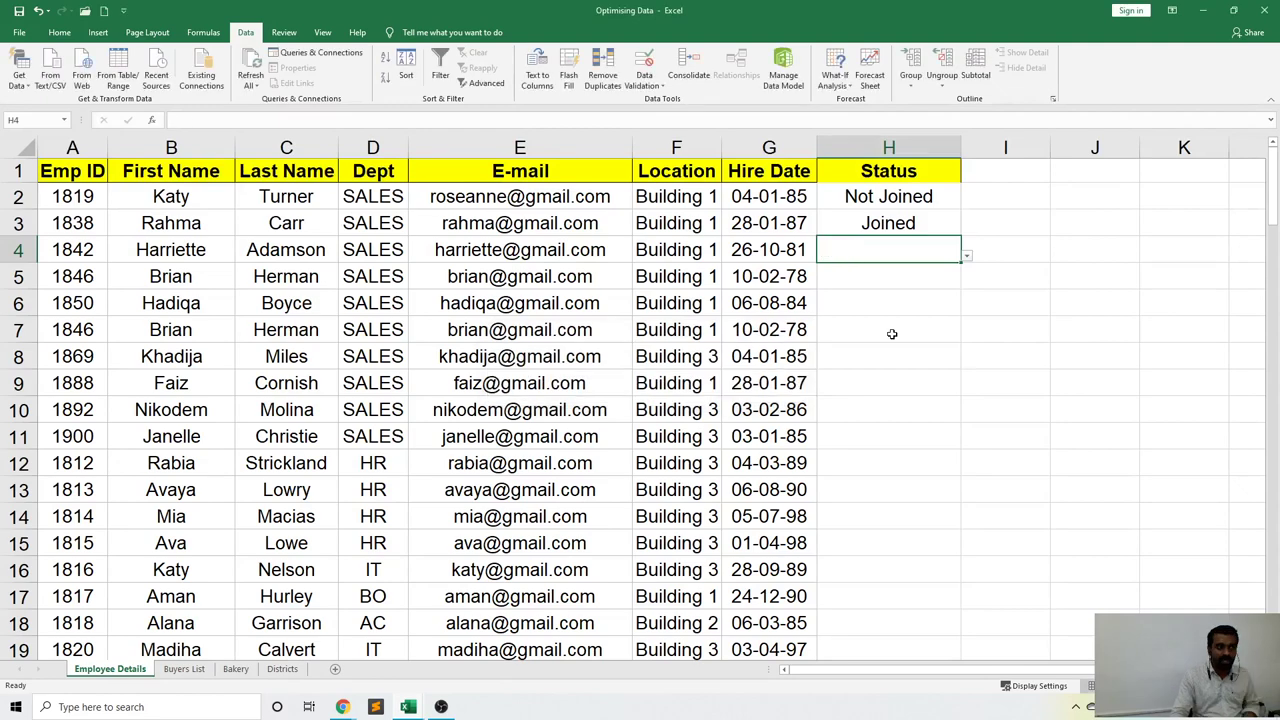
{"action": "left_click", "coordinate": [892, 333]}
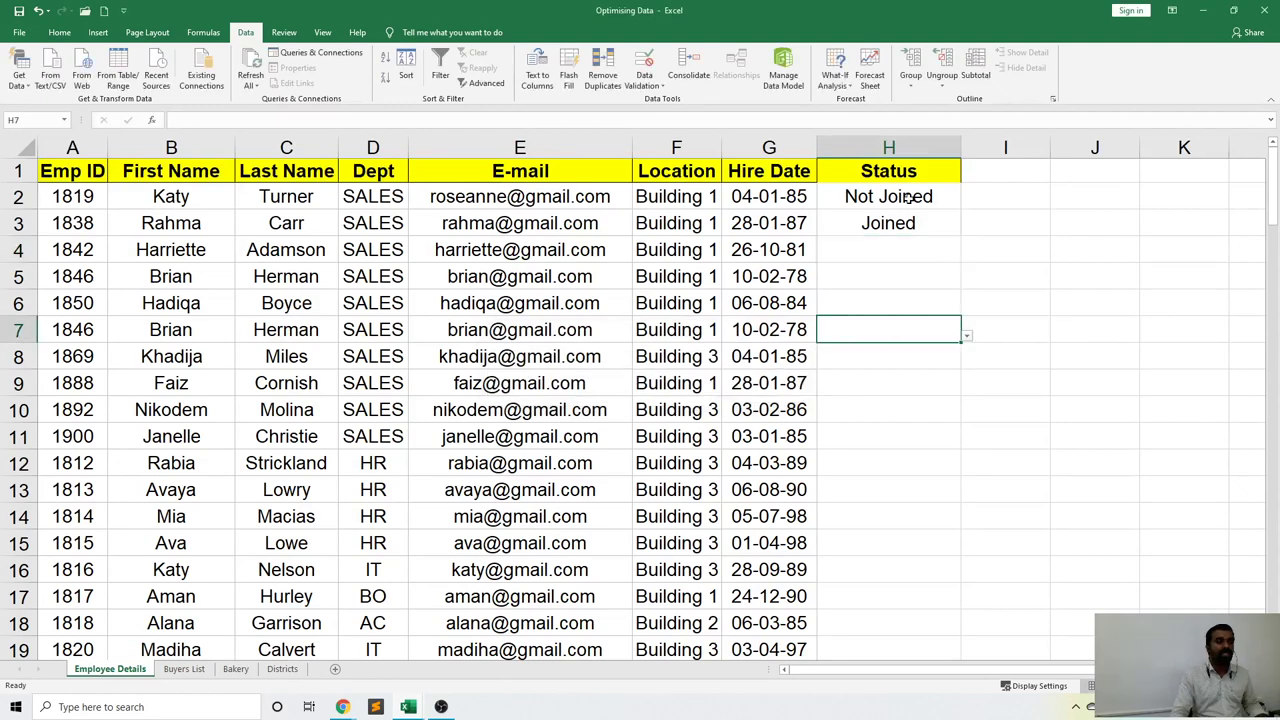
Clear All validation from the Status cells H2 downward, keeping the Not Joined and Joined entries.
{"action": "left_click_drag", "start_coordinate": [906, 198], "coordinate": [884, 578]}
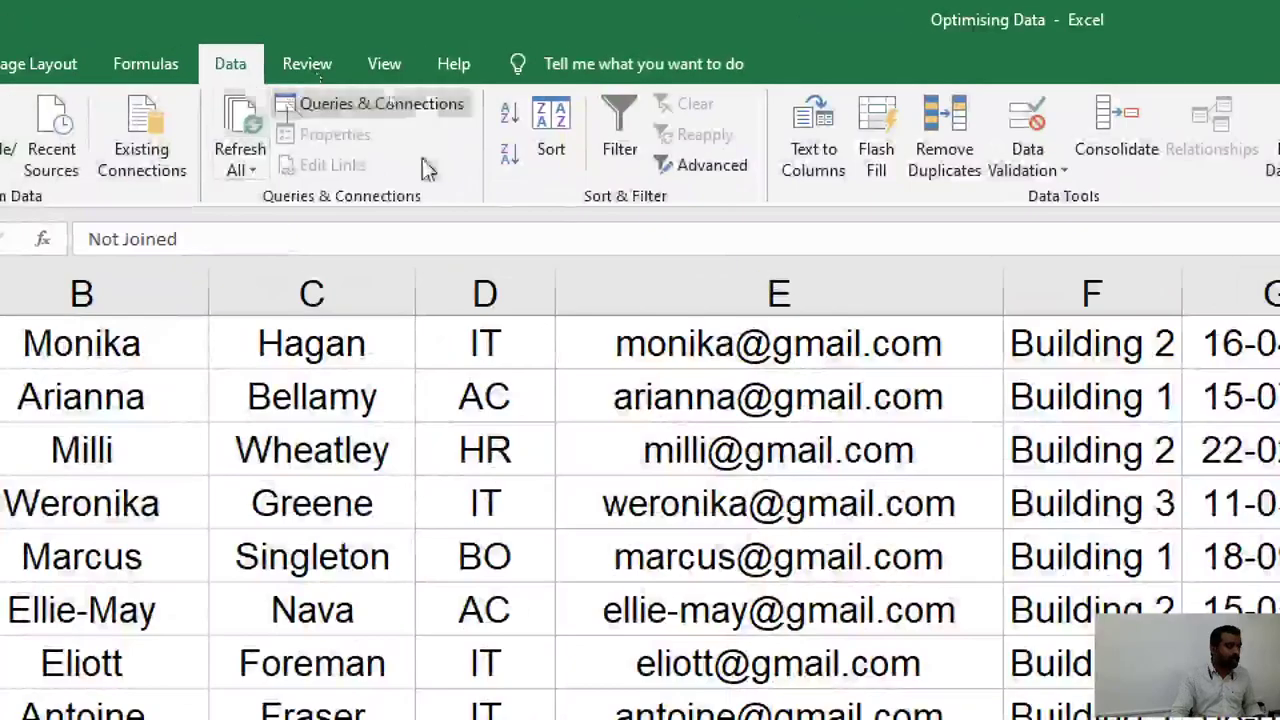
{"action": "left_click", "coordinate": [1040, 163]}
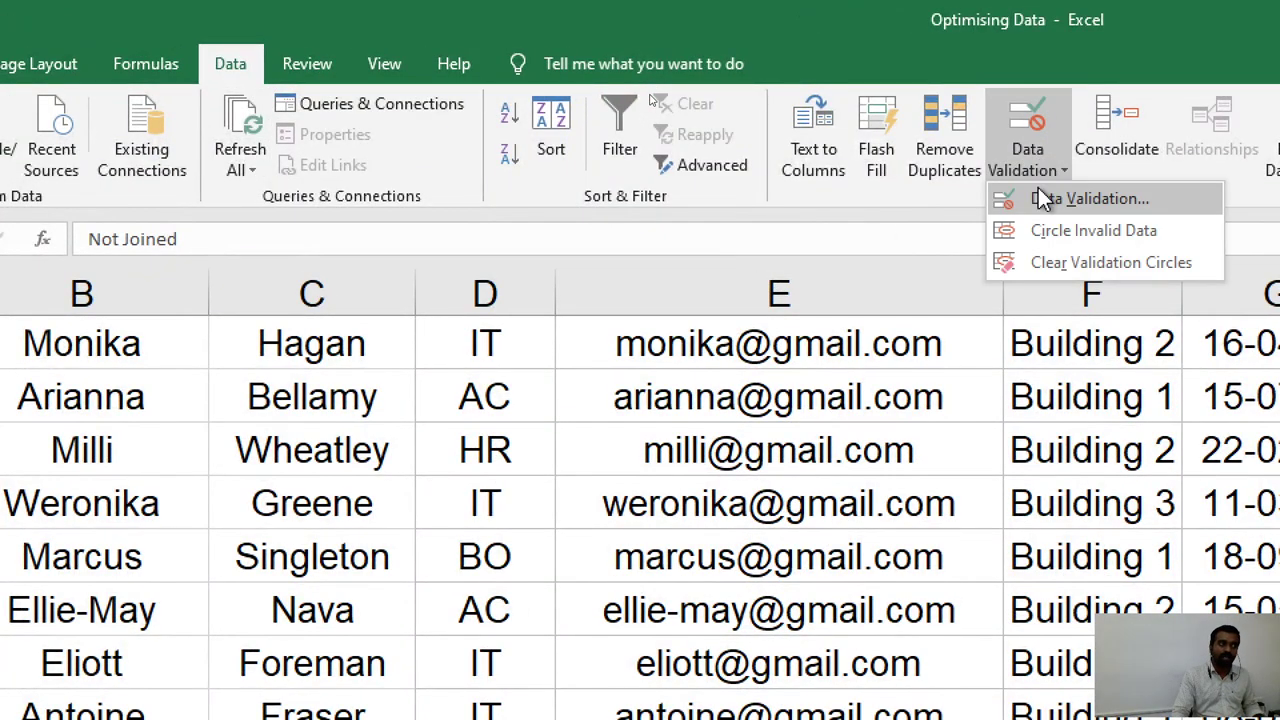
{"action": "left_click", "coordinate": [1038, 198]}
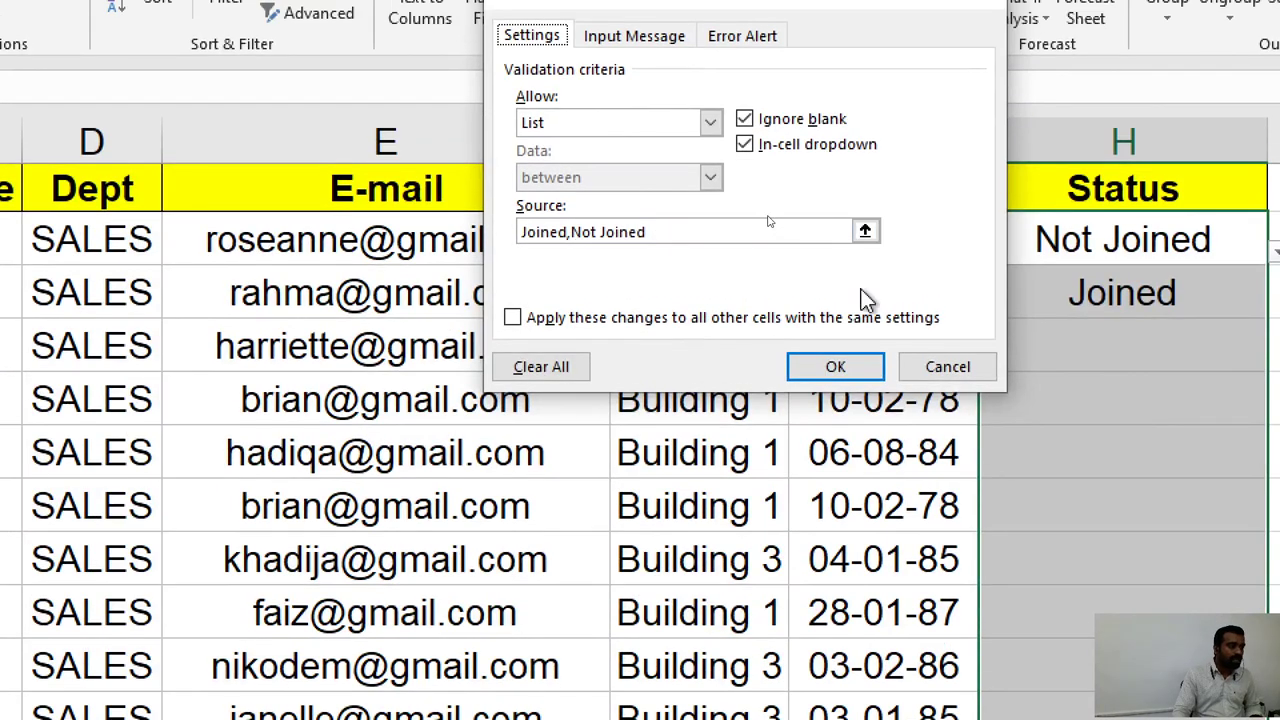
{"action": "left_click", "coordinate": [556, 368]}
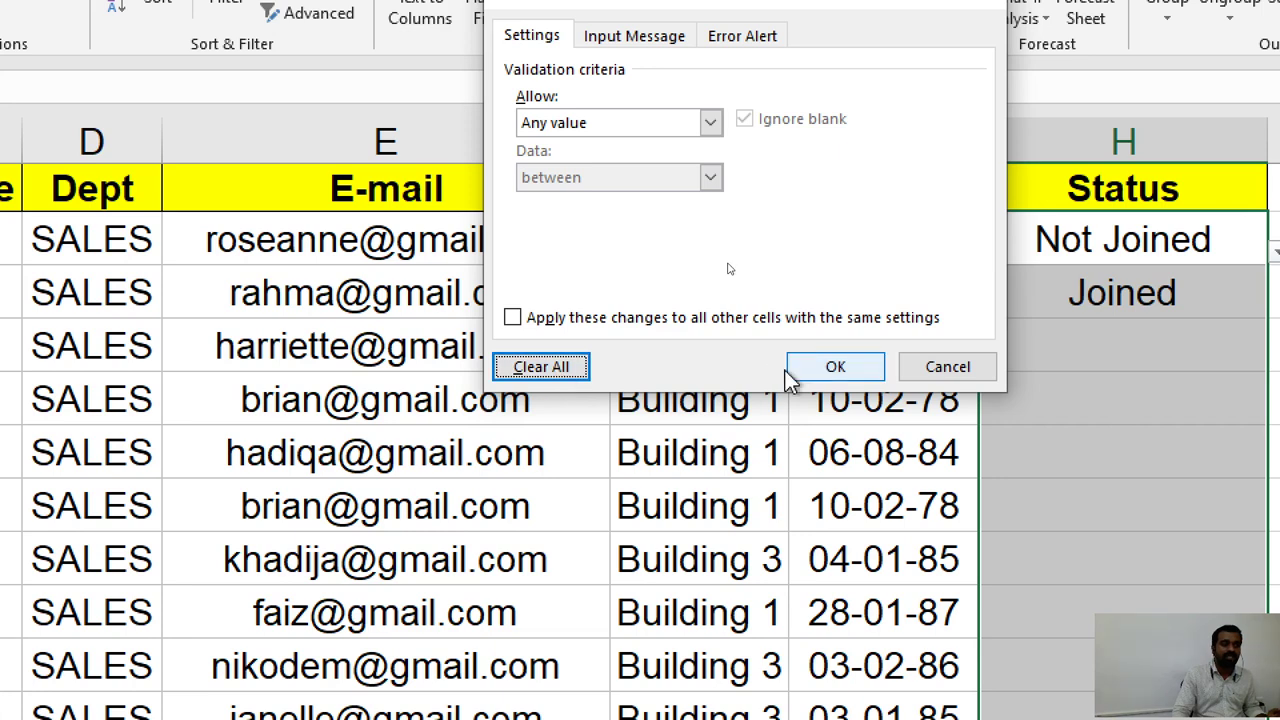
{"action": "left_click", "coordinate": [868, 369]}
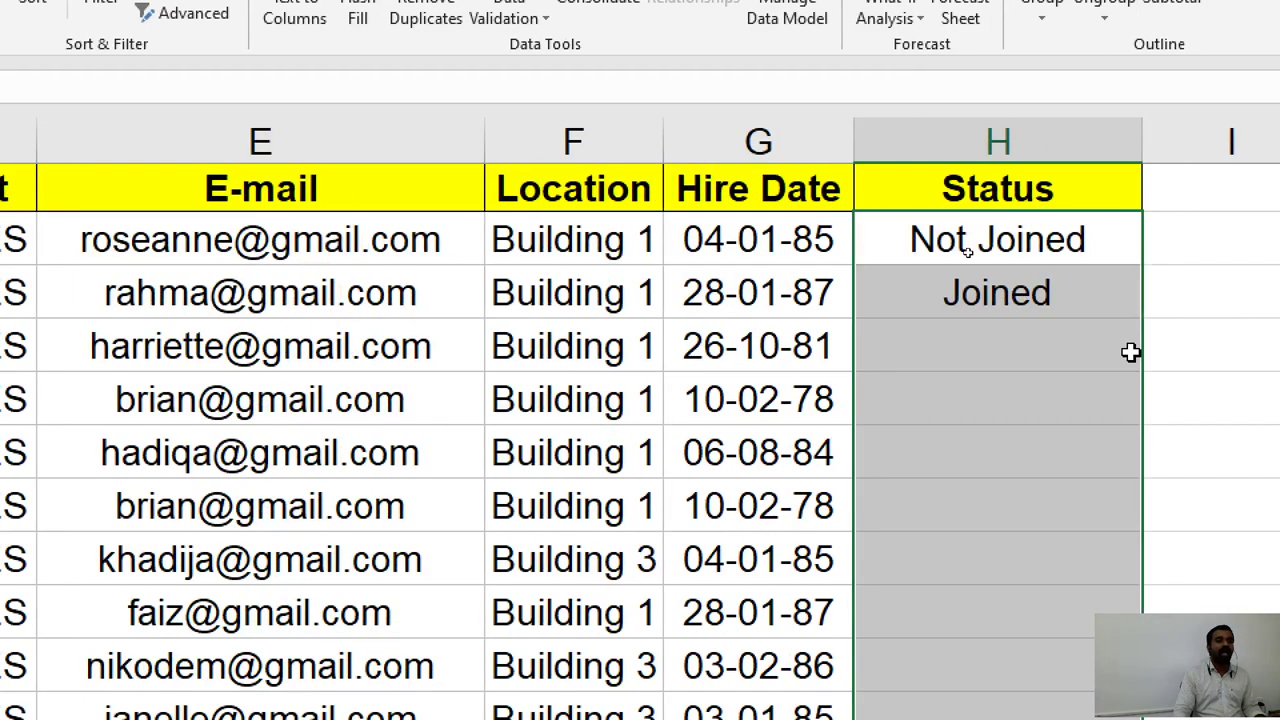
{"action": "left_click", "coordinate": [1150, 346]}
{"action": "left_click_drag", "start_coordinate": [984, 254], "coordinate": [958, 289]}
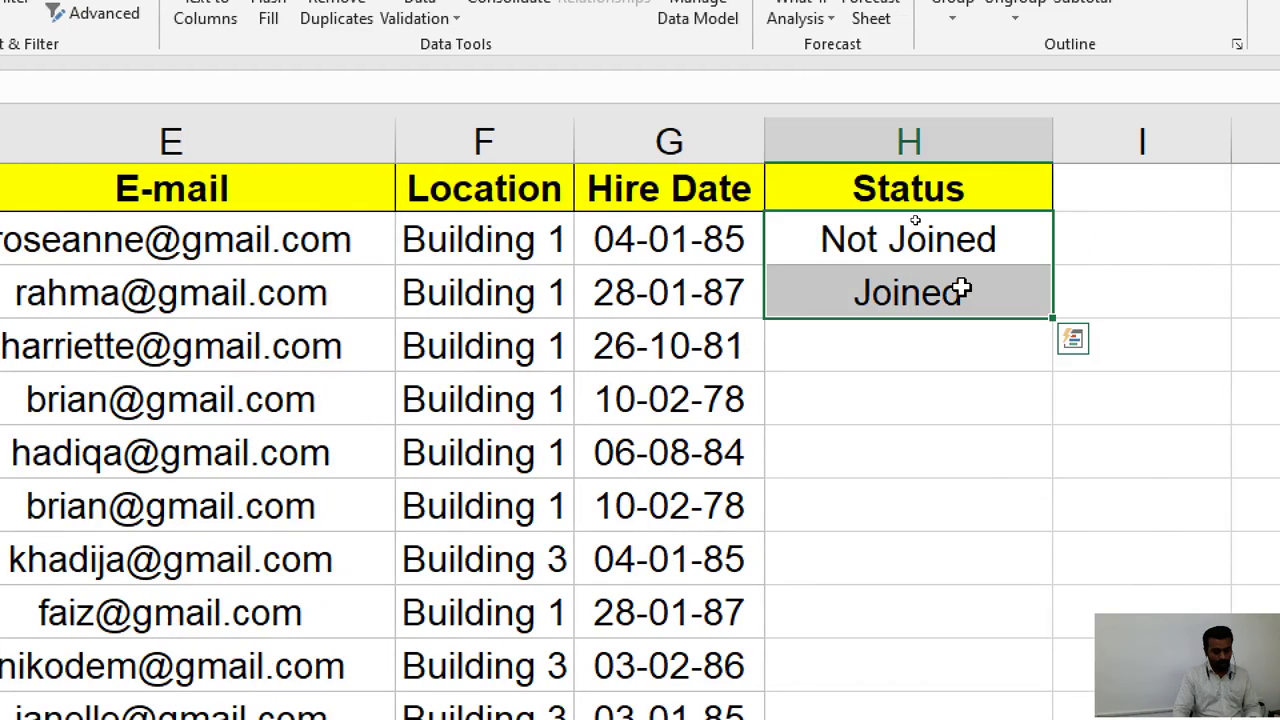
Delete the H2:H3 Status entries and select hire dates G2 down to G100.
{"action": "key", "text": "Delete"}
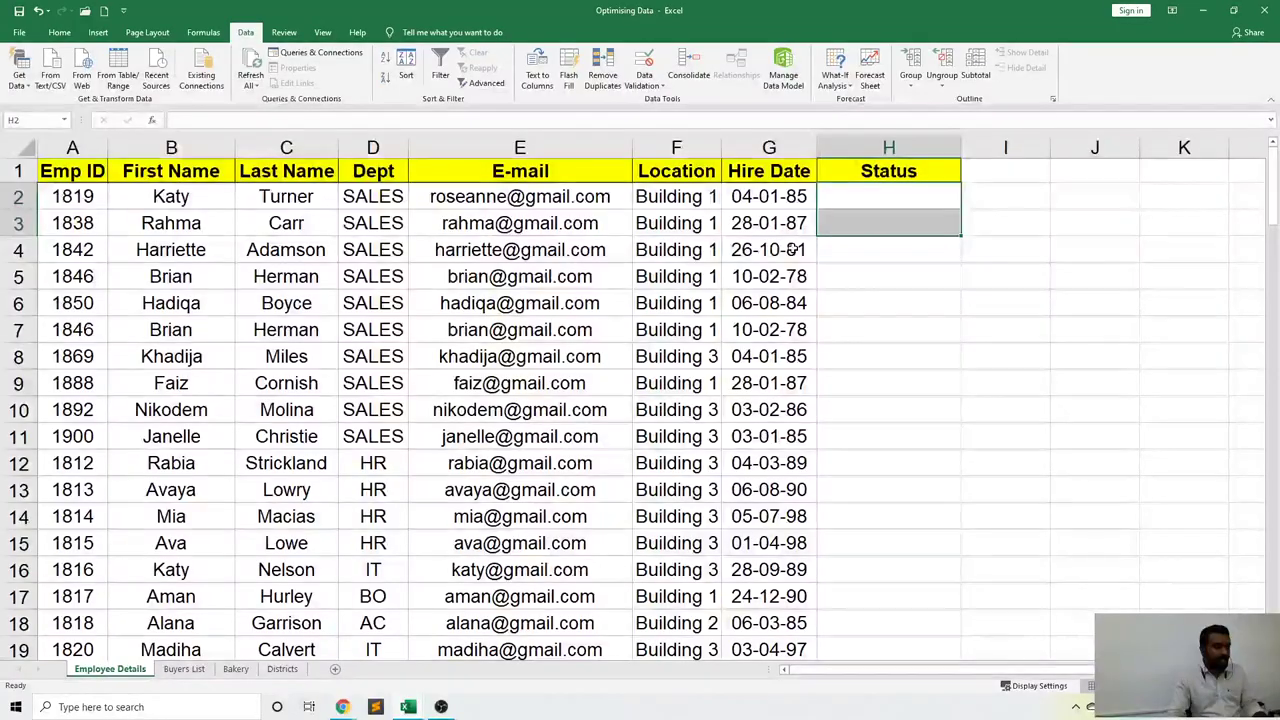
{"action": "key", "text": "Left"}
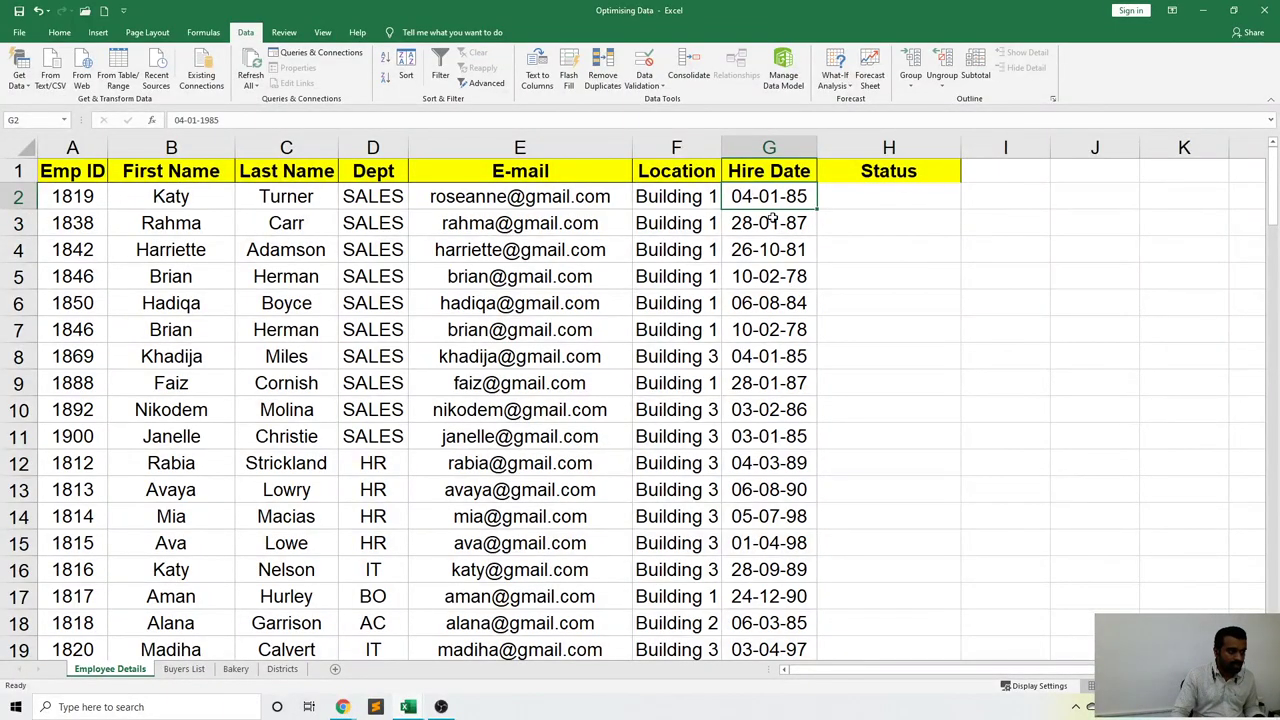
{"action": "left_click_drag", "start_coordinate": [769, 197], "coordinate": [769, 329]}
{"action": "left_click", "coordinate": [769, 329]}
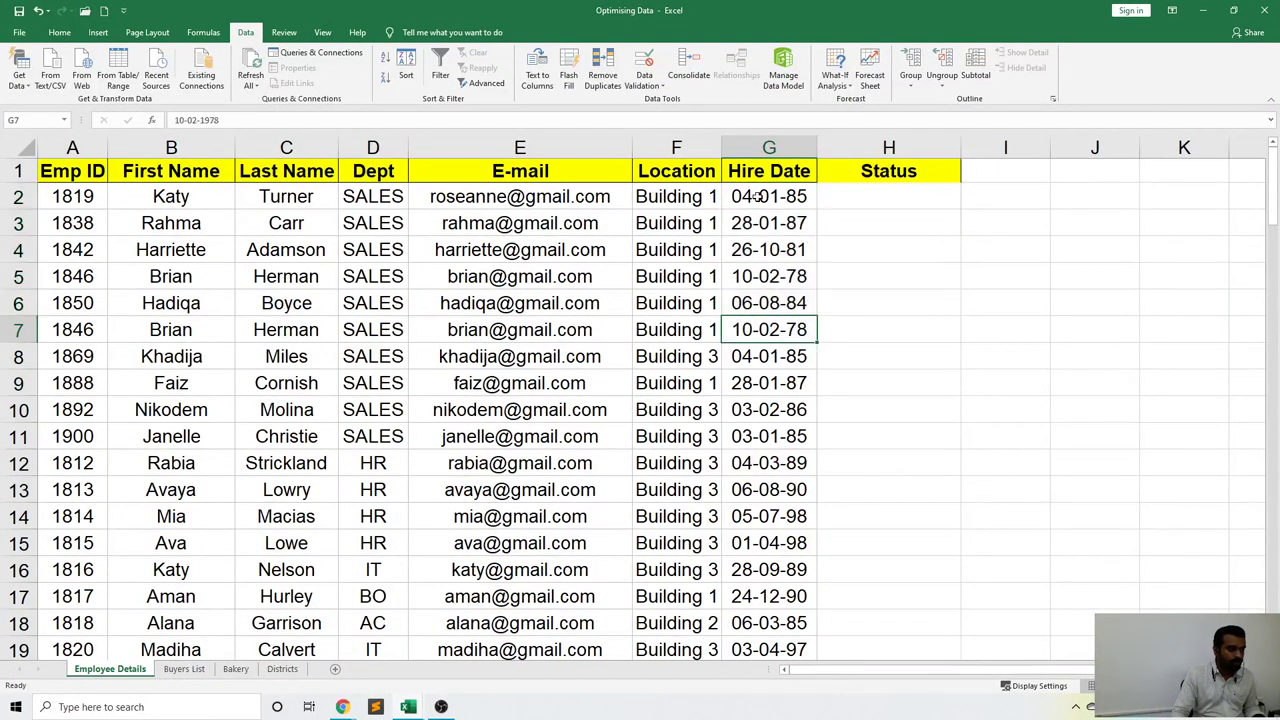
{"action": "left_click", "coordinate": [757, 196]}
{"action": "key", "text": "ctrl+shift+Down"}
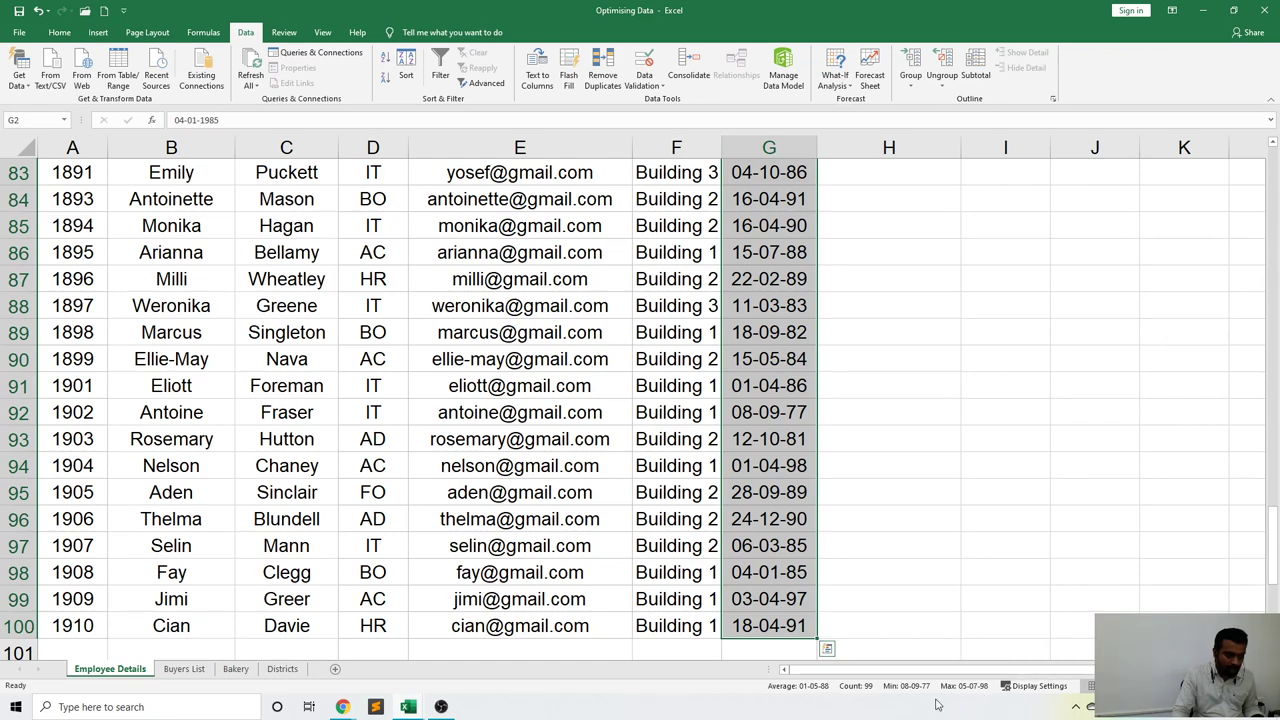
Reselect the hire dates from G2 downward and open the Data Validation dropdown.
{"action": "left_click", "coordinate": [1004, 284]}
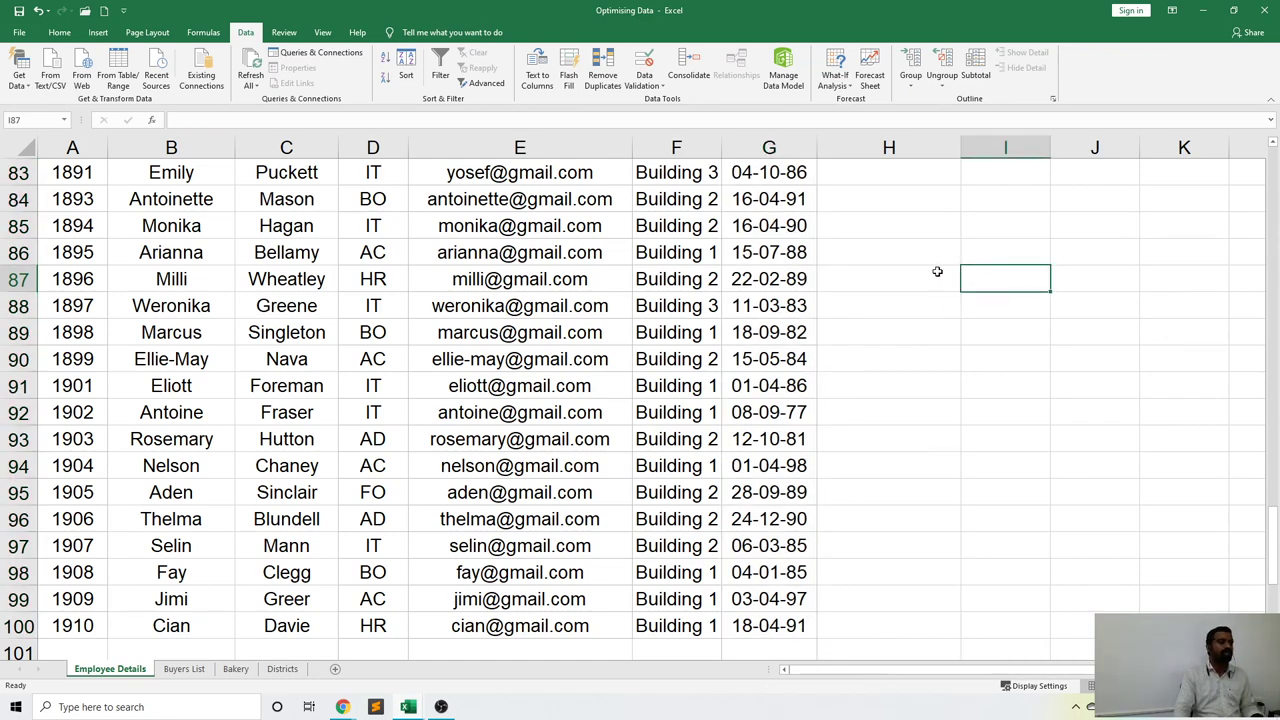
{"action": "scroll", "coordinate": [937, 273], "scroll_direction": "up", "scroll_amount": 7}
{"action": "scroll", "coordinate": [937, 271], "scroll_direction": "up", "scroll_amount": 9}
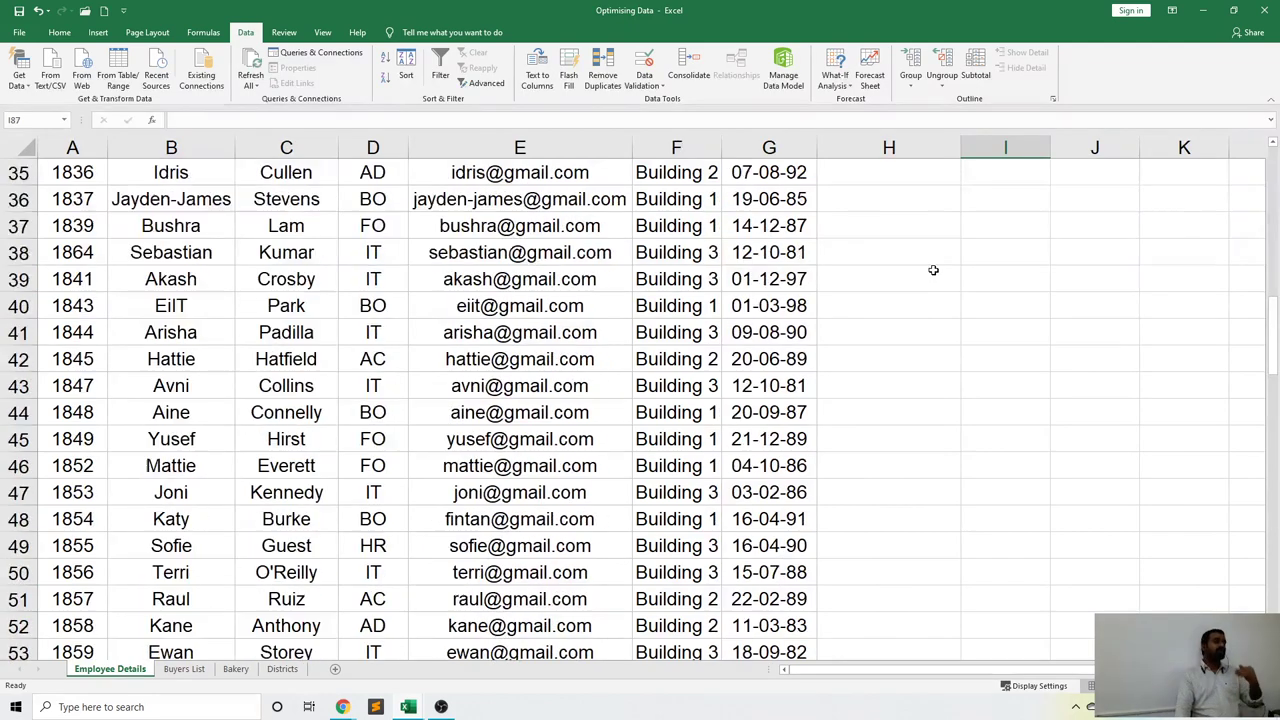
{"action": "scroll", "coordinate": [787, 318], "scroll_direction": "up", "scroll_amount": 11}
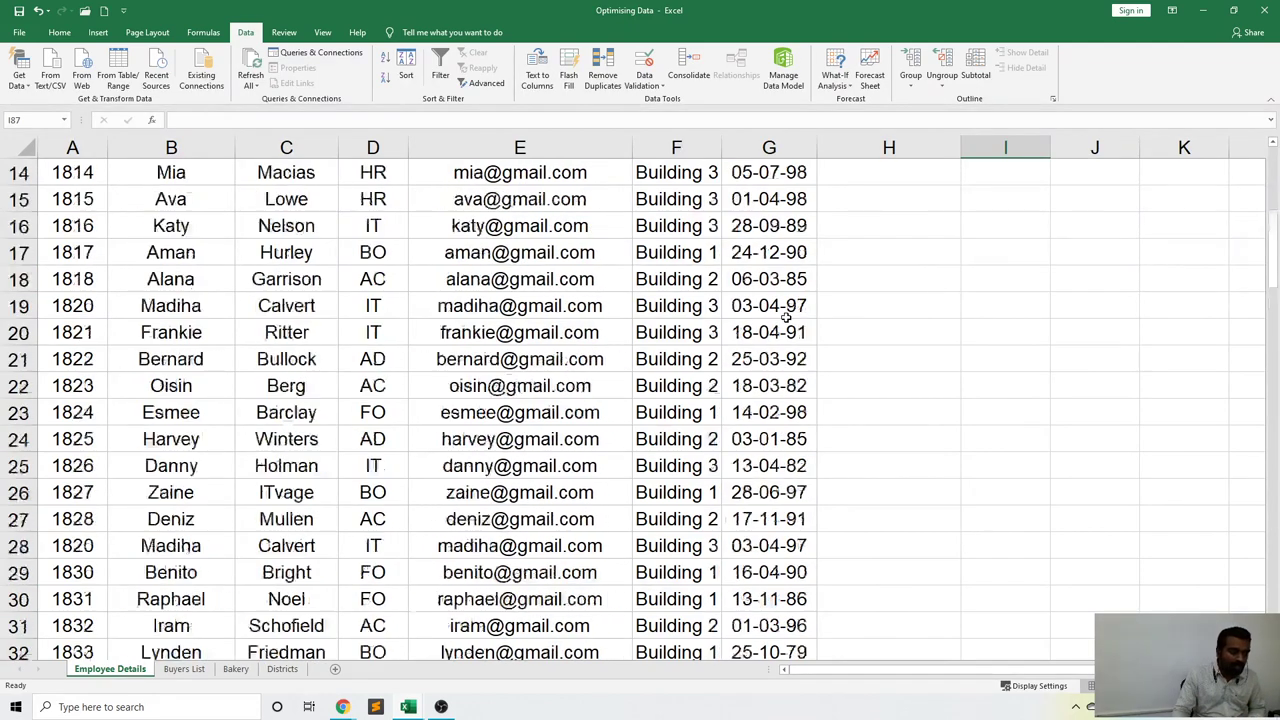
{"action": "left_click", "coordinate": [779, 224]}
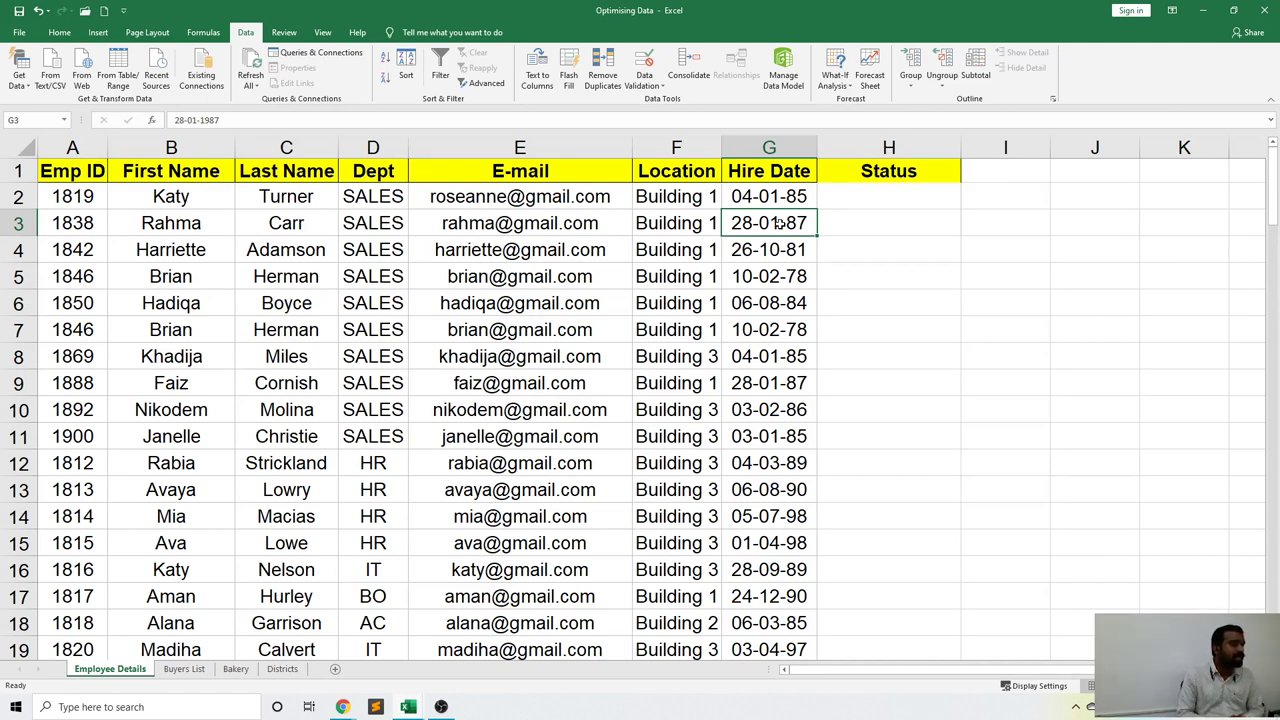
{"action": "left_click", "coordinate": [762, 196]}
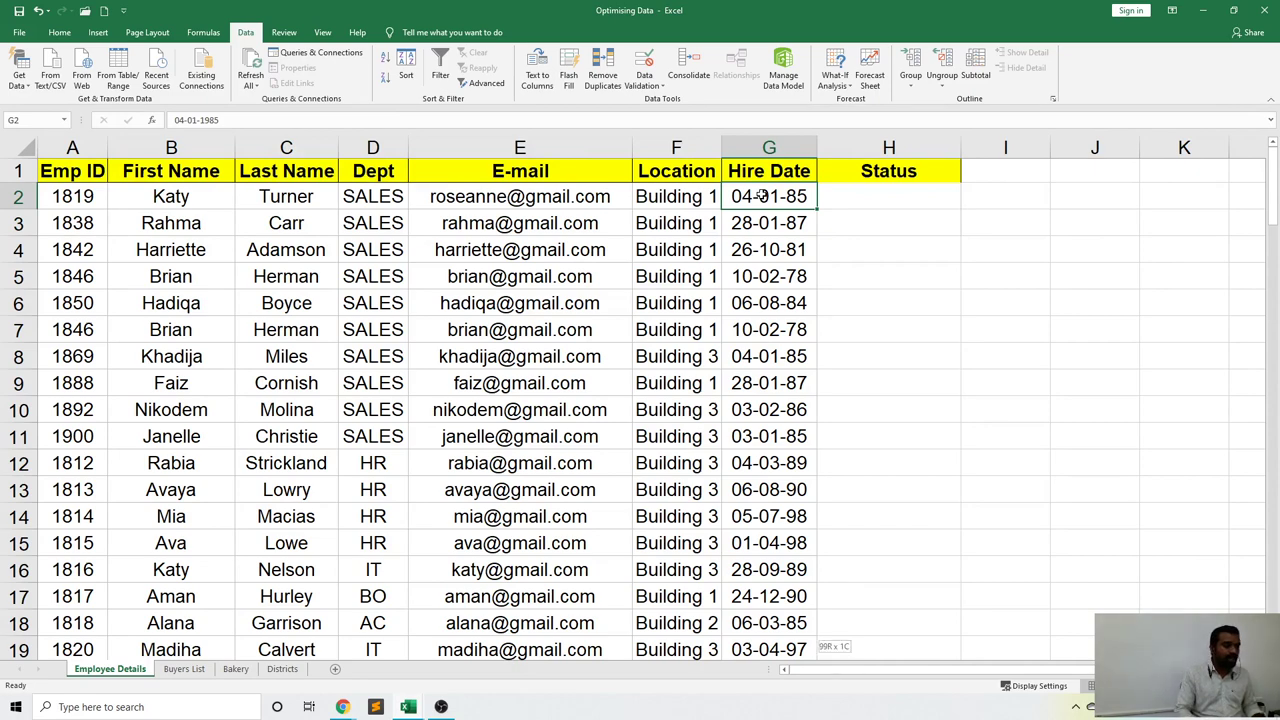
{"action": "key", "text": "ctrl+shift+Down"}
{"action": "scroll", "coordinate": [776, 205], "scroll_direction": "up", "scroll_amount": 20}
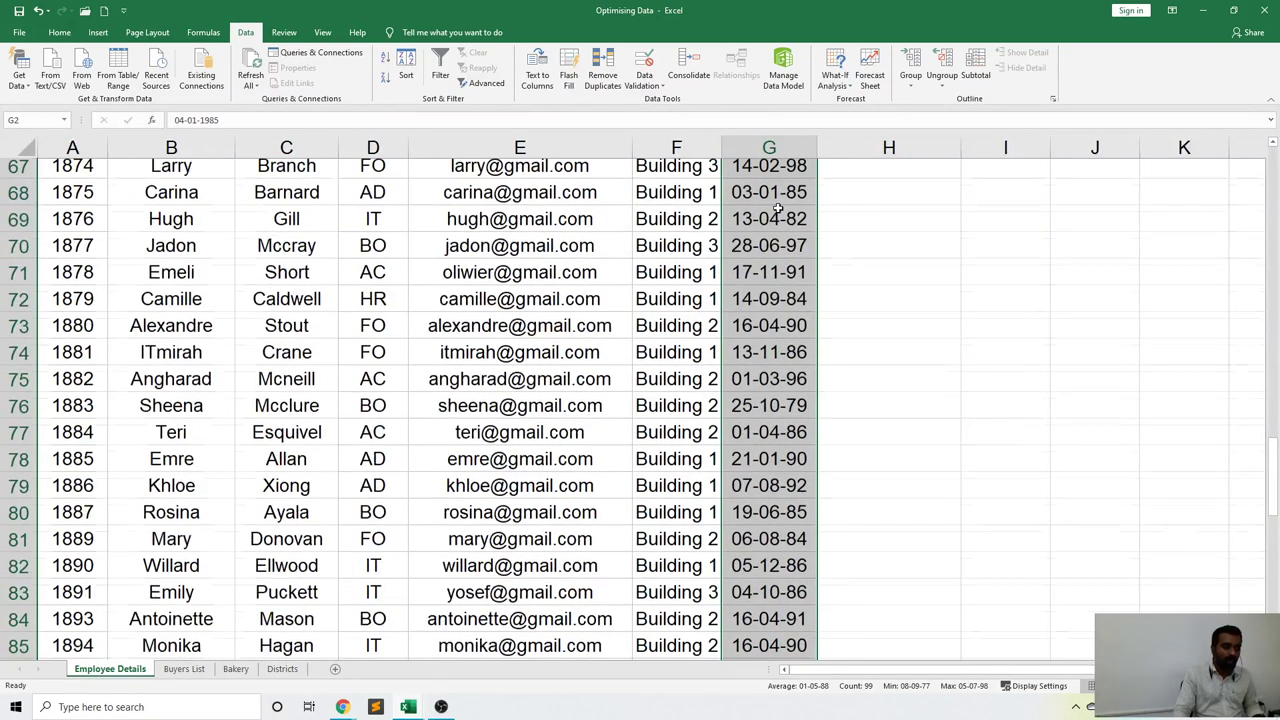
{"action": "scroll", "coordinate": [777, 205], "scroll_direction": "up", "scroll_amount": 7}
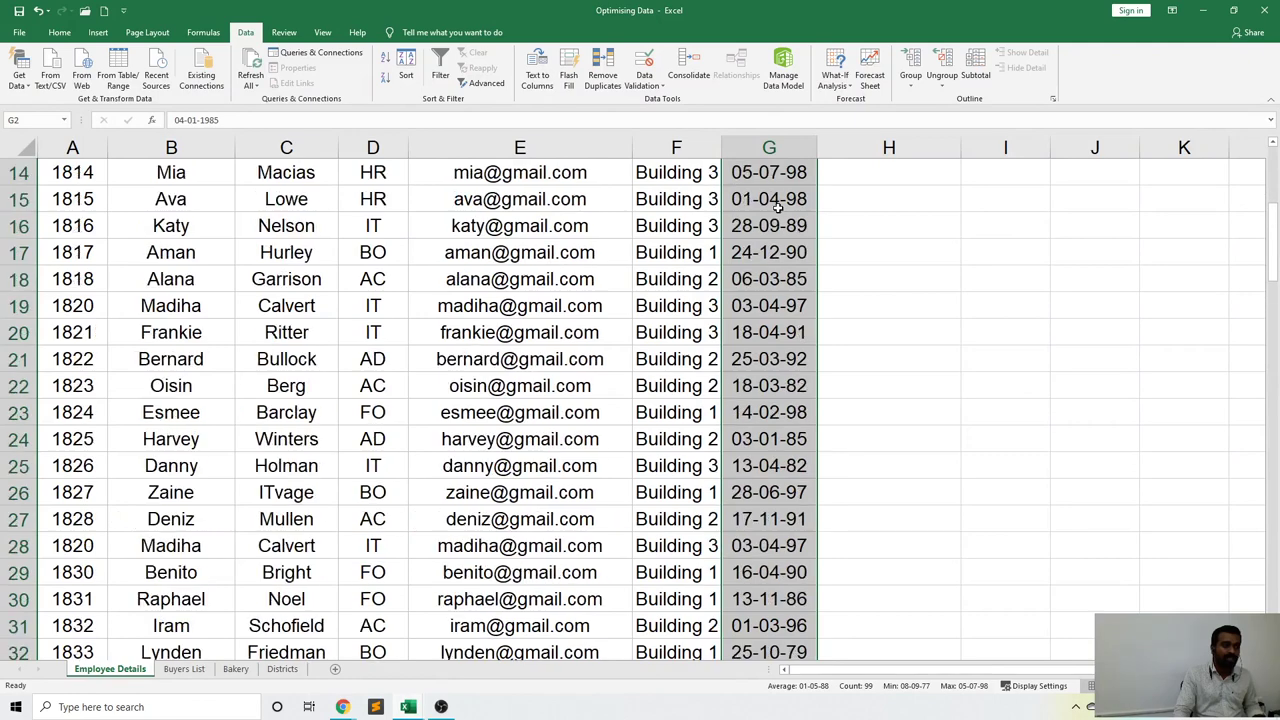
{"action": "left_click", "coordinate": [841, 231]}
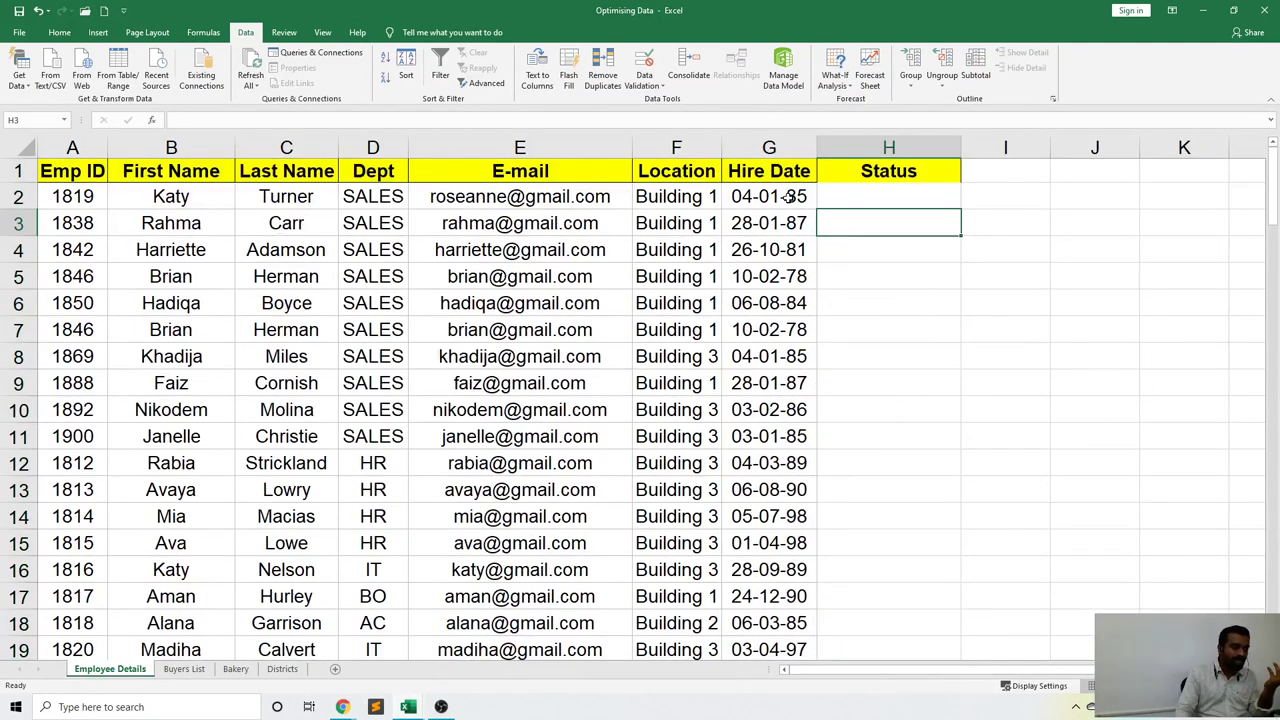
{"action": "left_click_drag", "start_coordinate": [788, 196], "coordinate": [794, 594]}
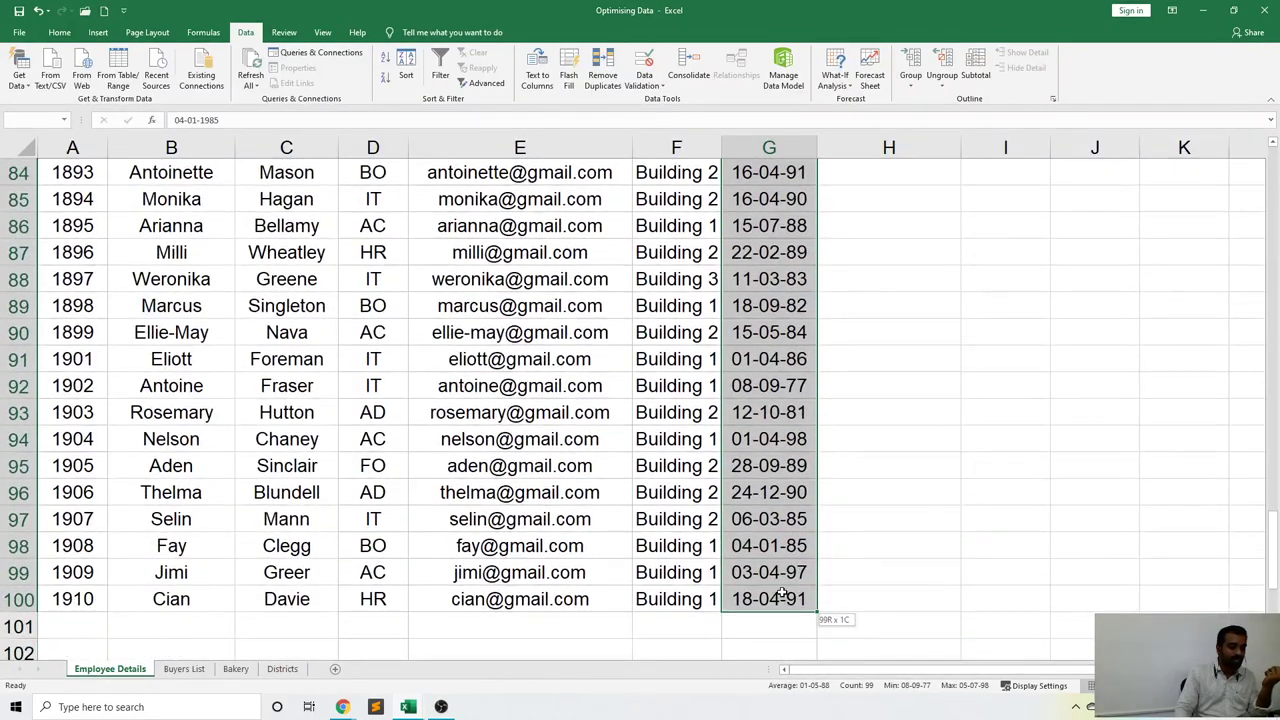
{"action": "scroll", "coordinate": [870, 497], "scroll_direction": "up", "scroll_amount": 20}
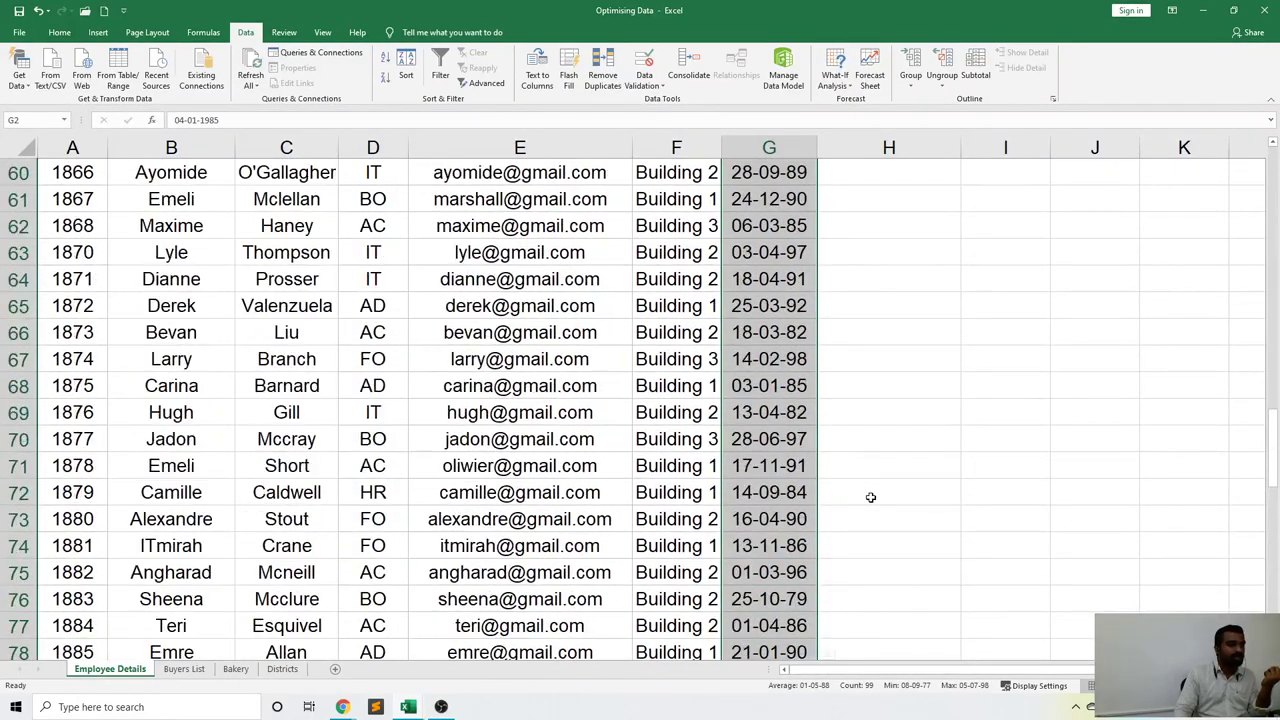
{"action": "scroll", "coordinate": [870, 497], "scroll_direction": "up", "scroll_amount": 3}
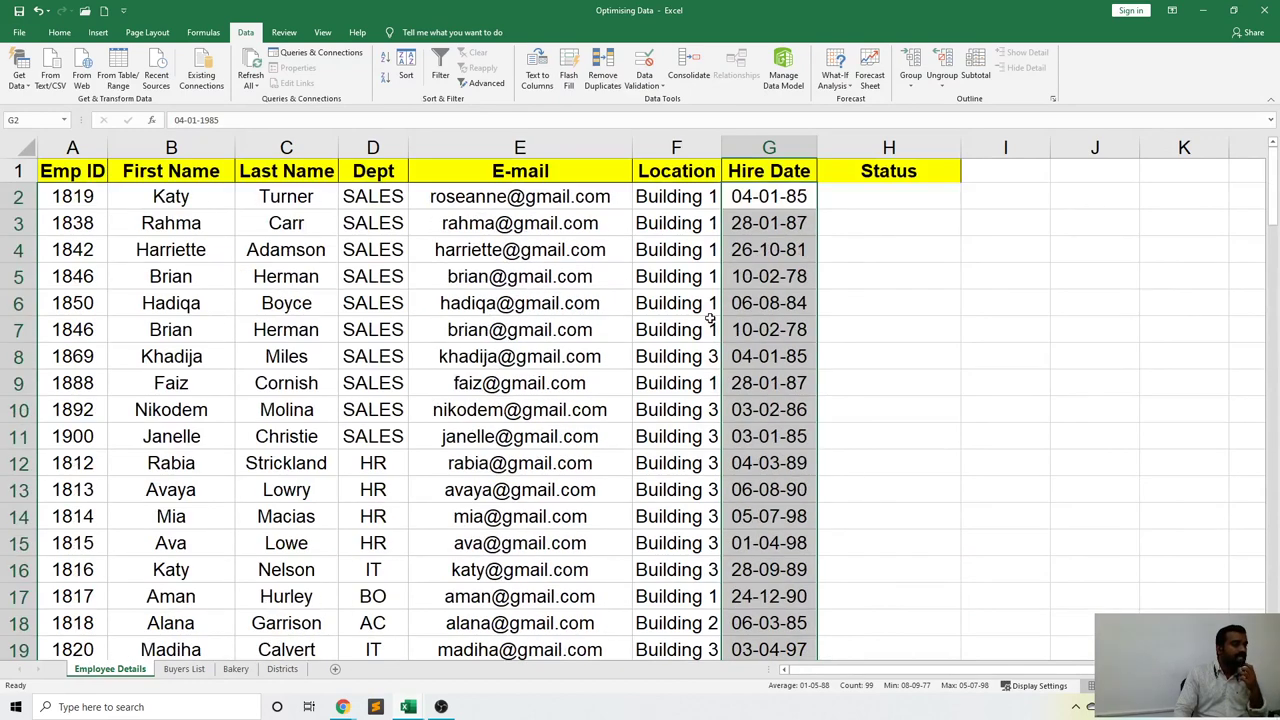
{"action": "left_click", "coordinate": [652, 88]}
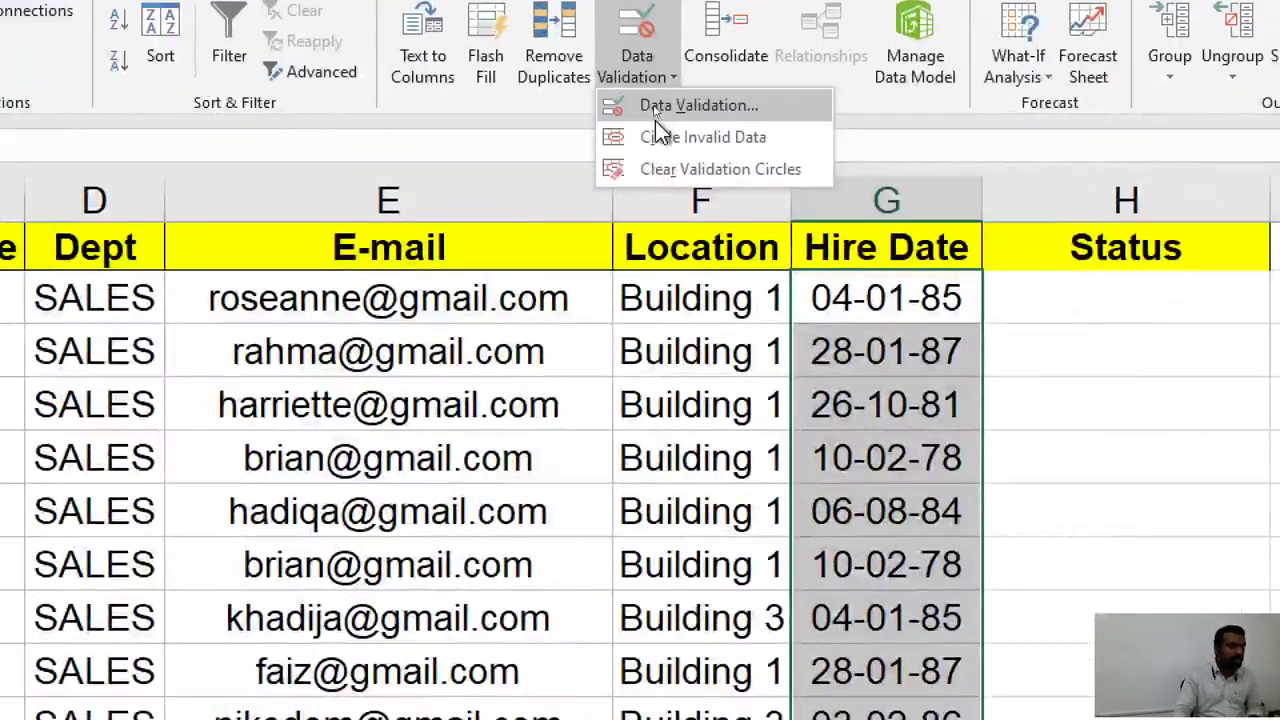
Open Data Validation for the hire dates and set Allow to Date.
{"action": "left_click", "coordinate": [655, 114]}
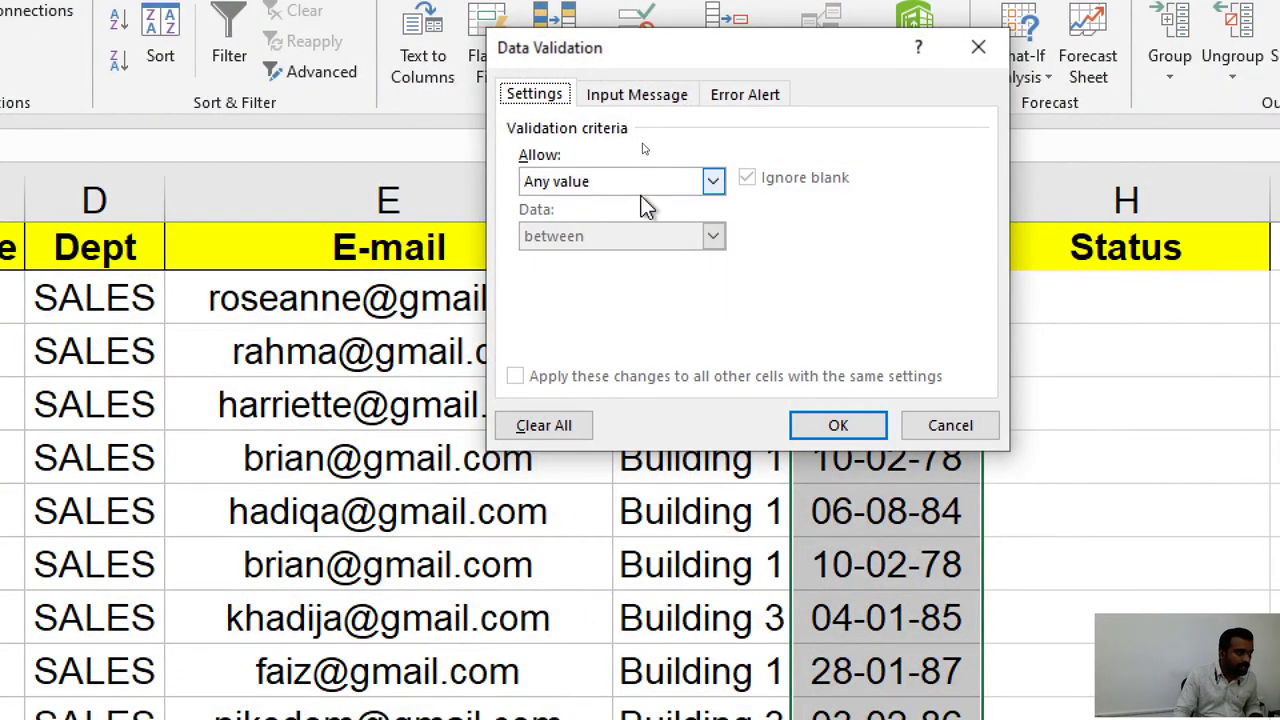
{"action": "left_click", "coordinate": [628, 184]}
{"action": "left_click", "coordinate": [603, 273]}
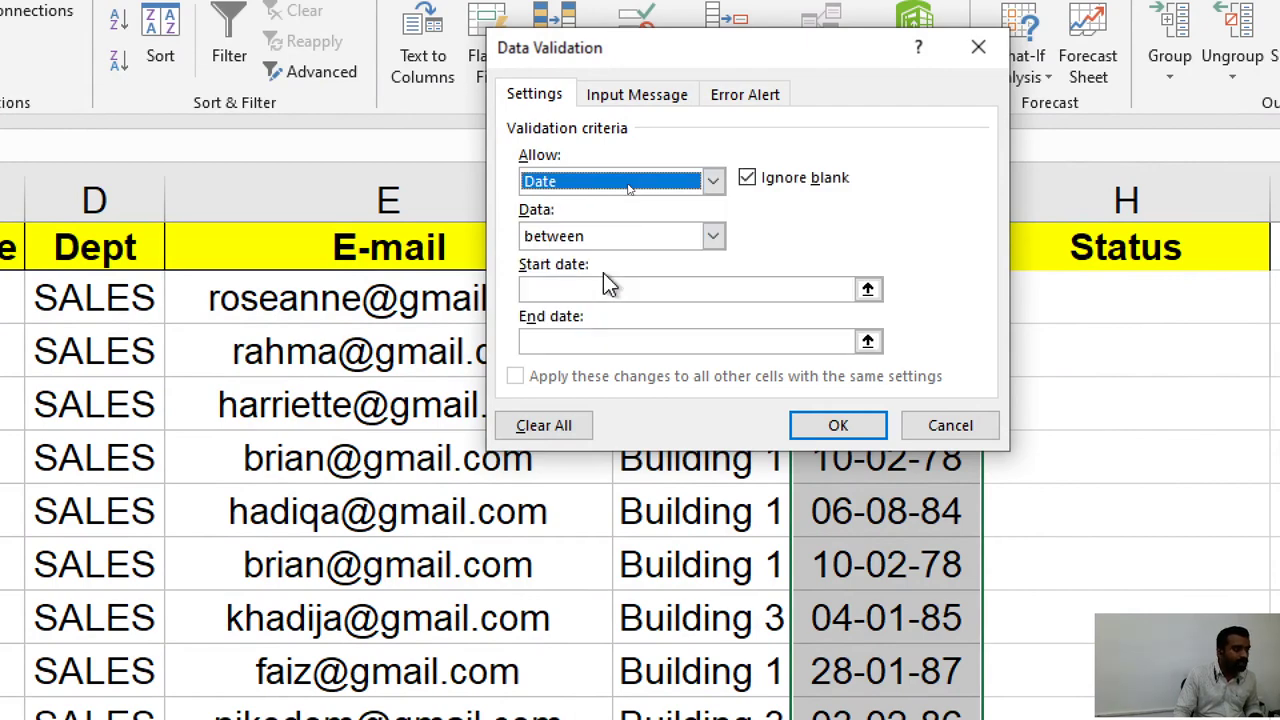
{"action": "key", "text": "Escape"}
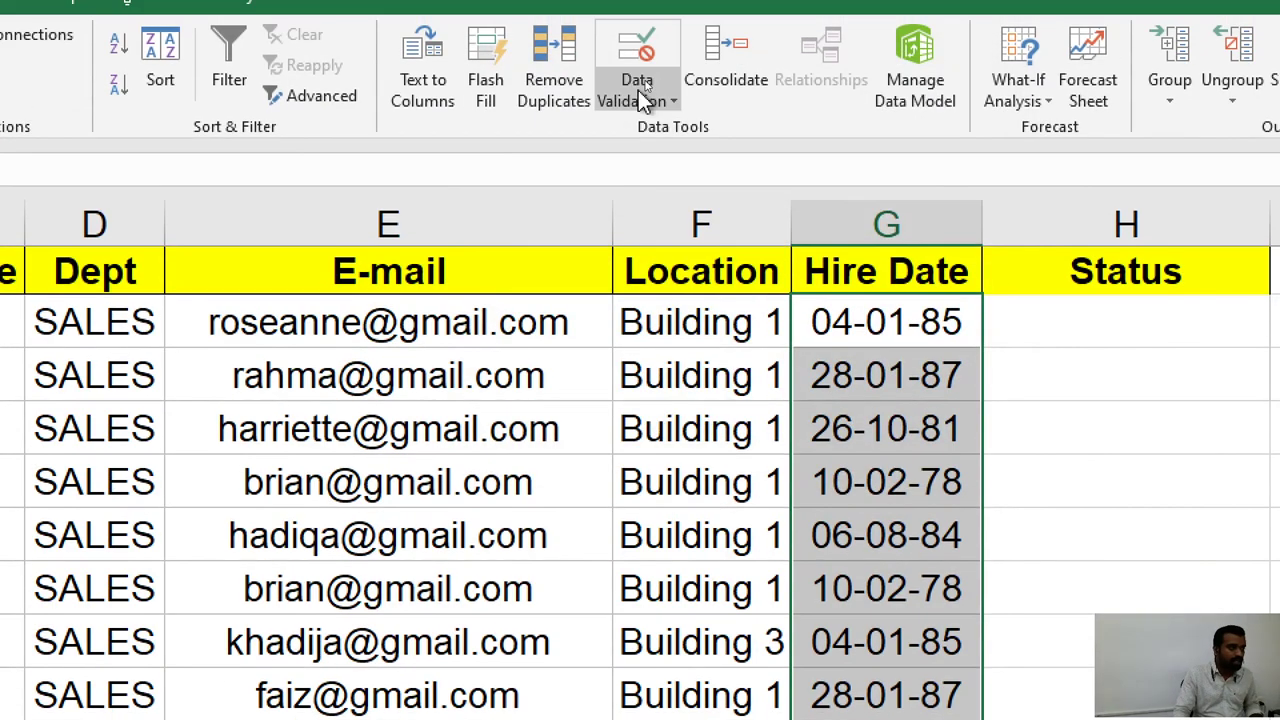
{"action": "left_click", "coordinate": [640, 94]}
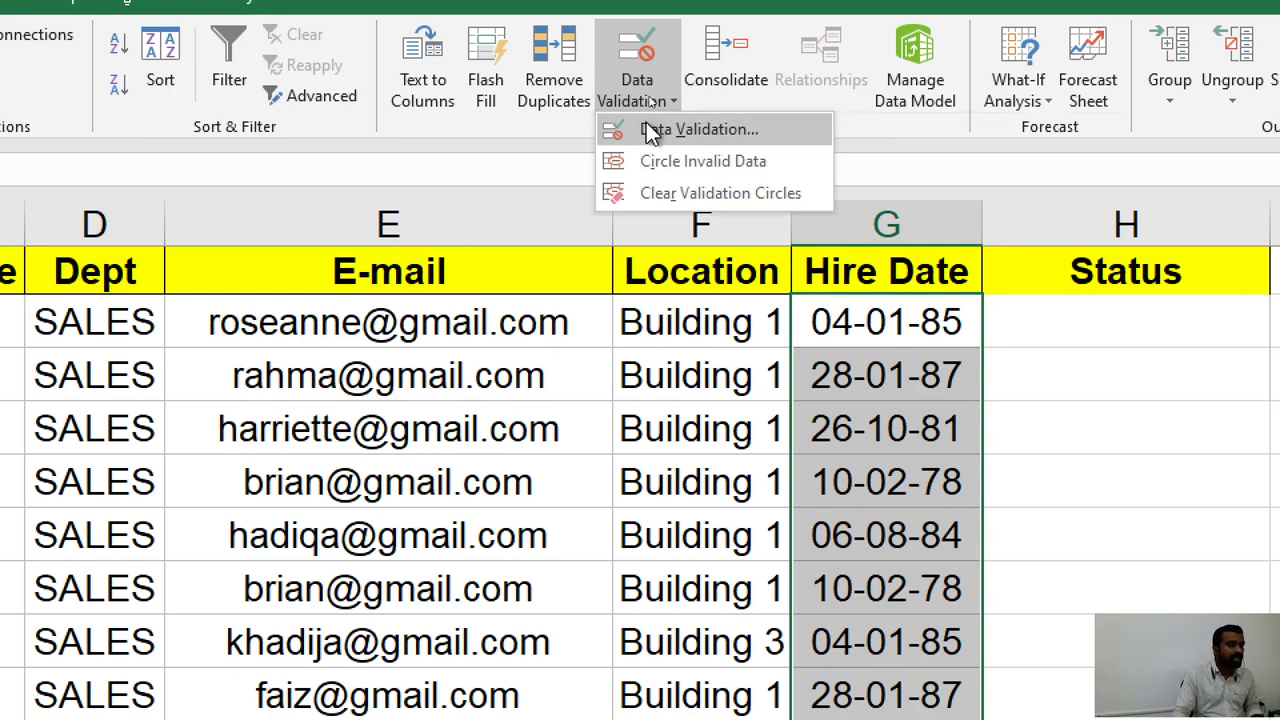
{"action": "left_click", "coordinate": [650, 130]}
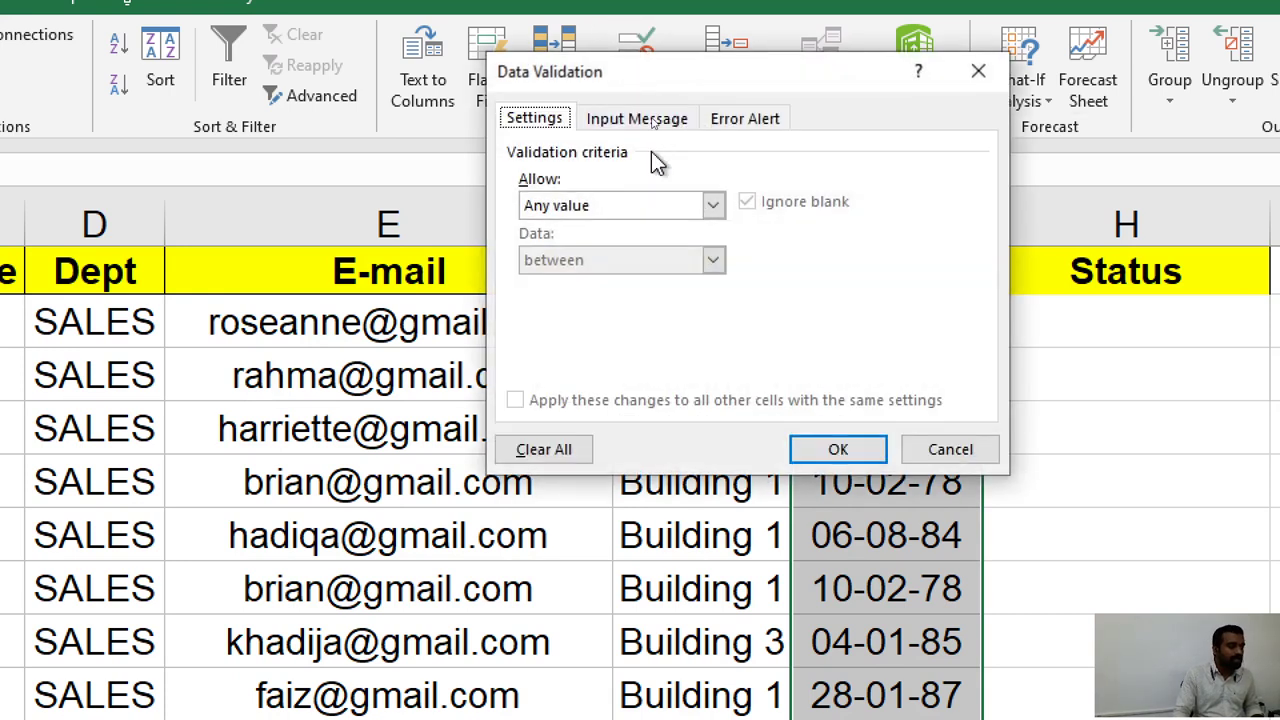
{"action": "left_click", "coordinate": [600, 208]}
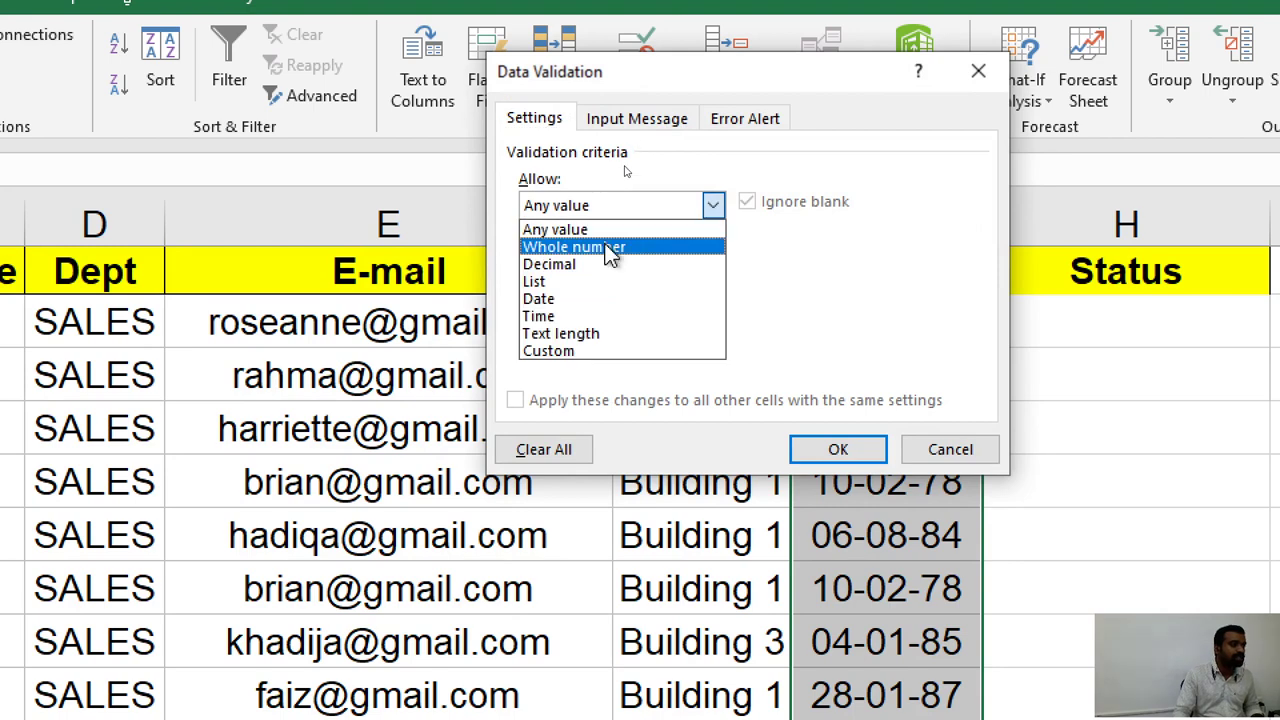
{"action": "left_click", "coordinate": [595, 303]}
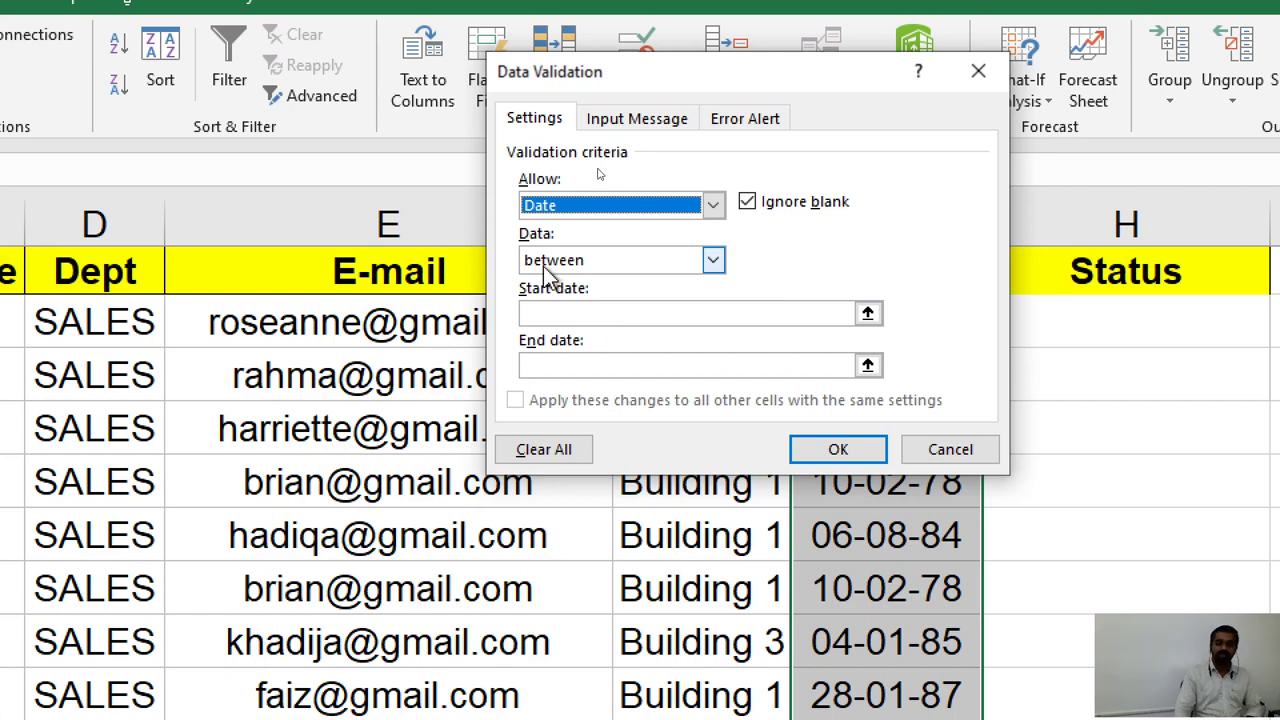
Set the allowed range from 01/01/1990 to 01/01/1995 and confirm the rule.
{"action": "left_click", "coordinate": [564, 315]}
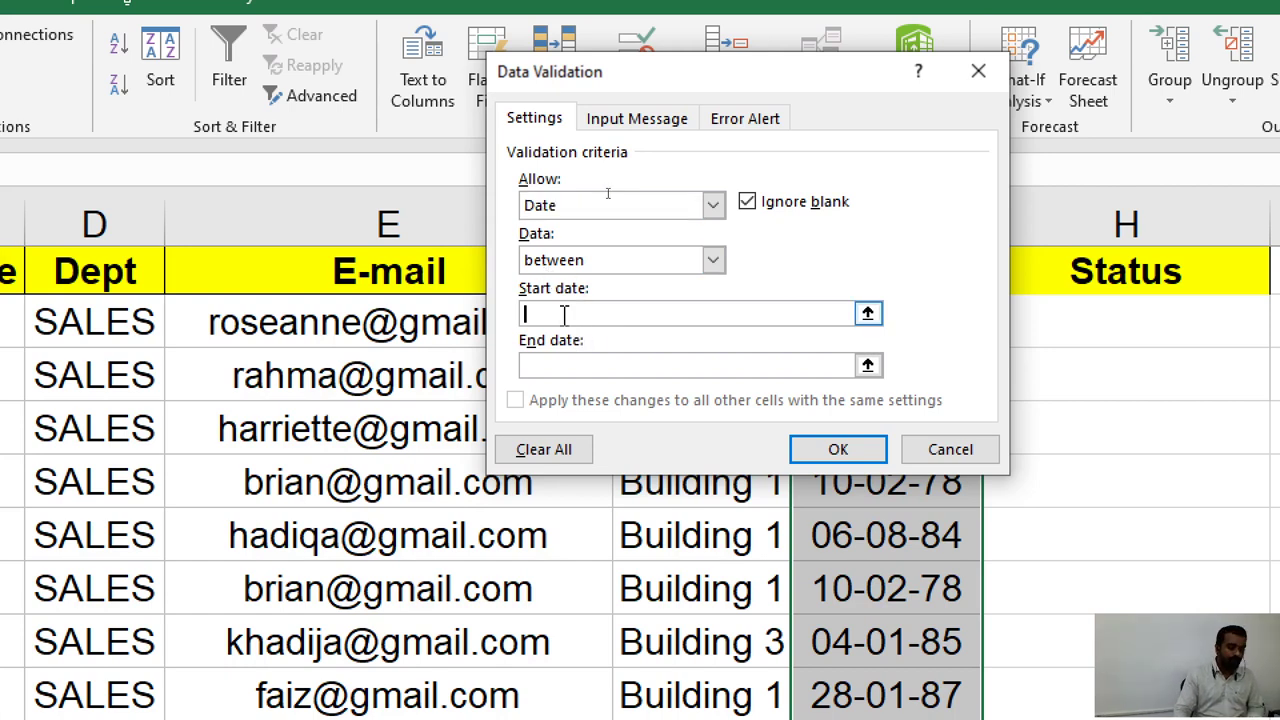
{"action": "type", "text": "0"}
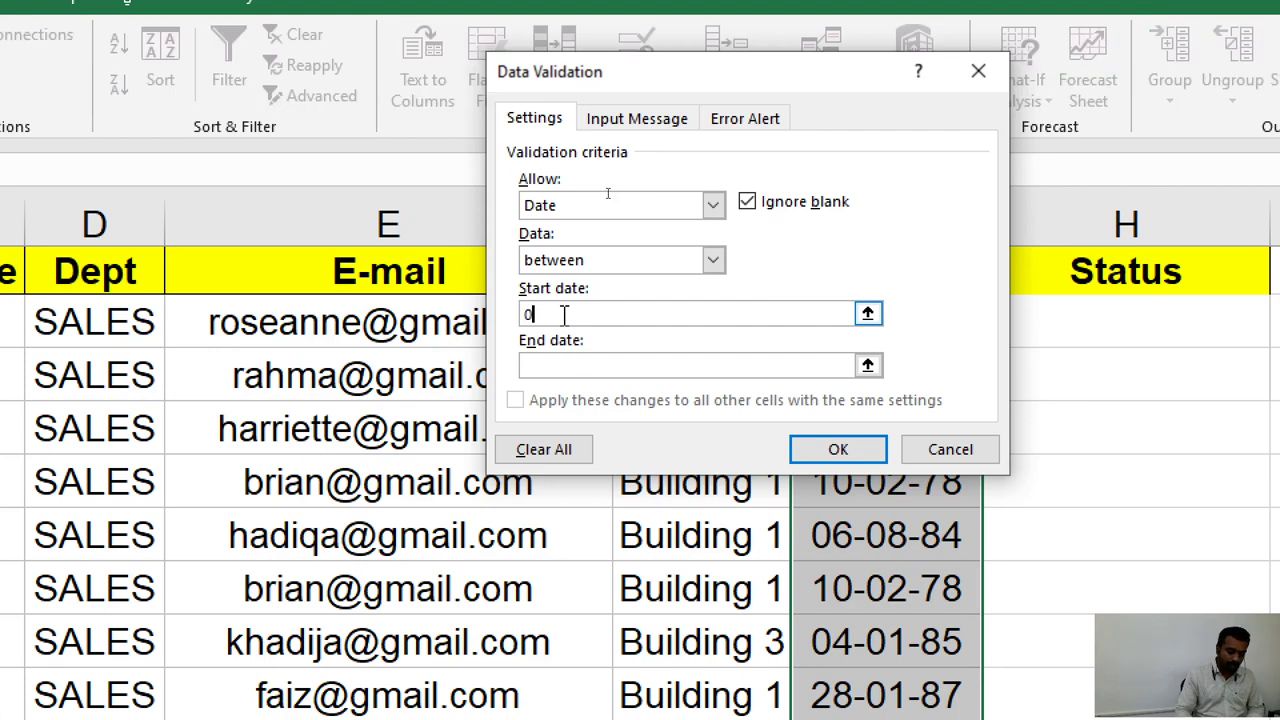
{"action": "type", "text": "1/01/"}
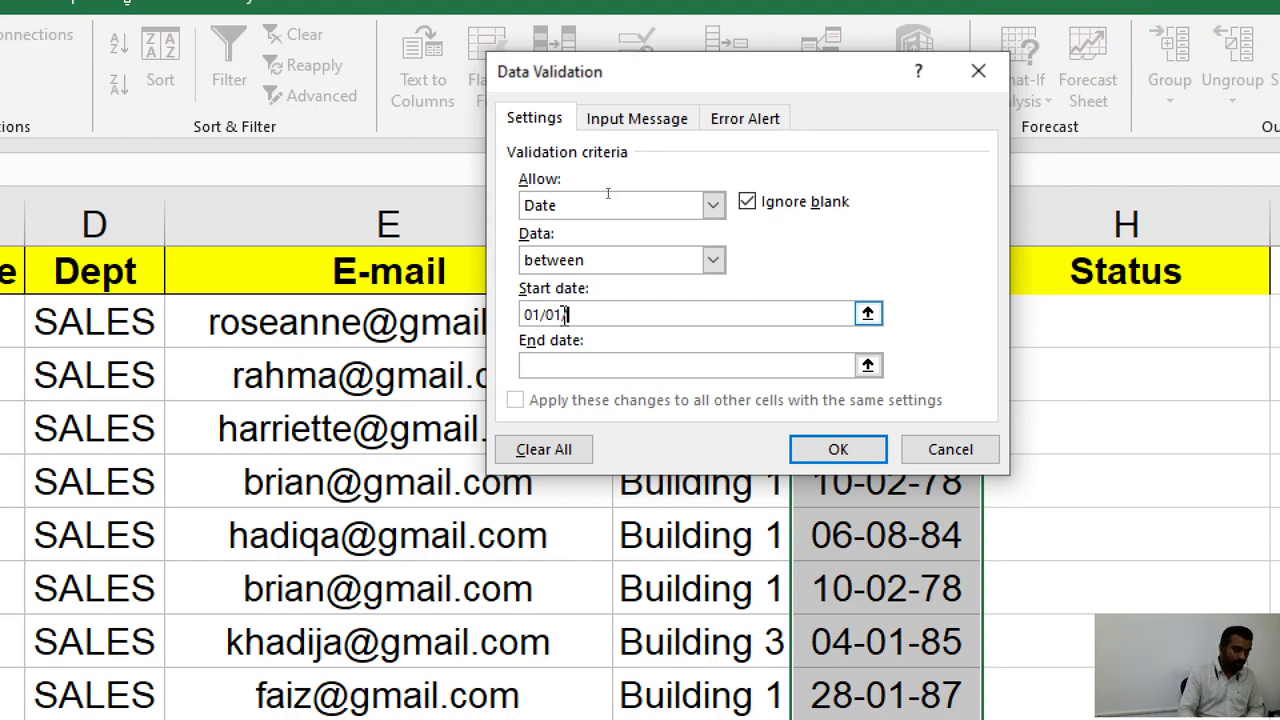
{"action": "type", "text": "1990"}
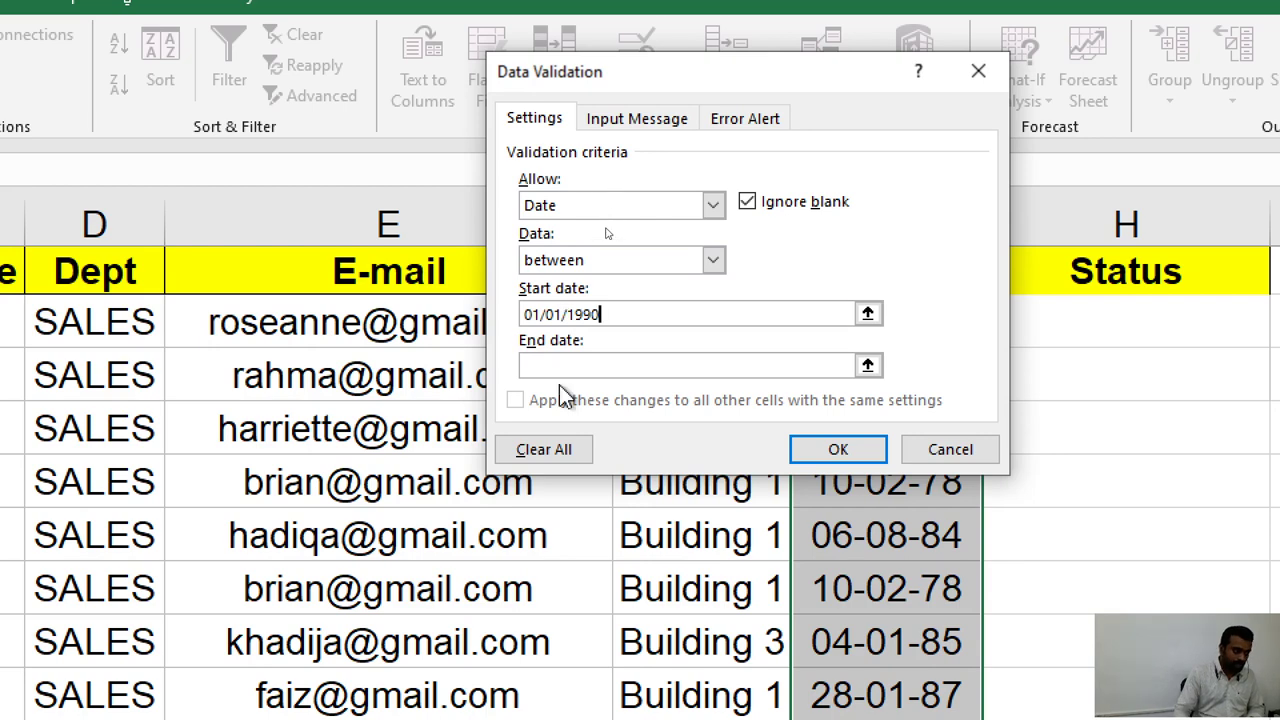
{"action": "left_click", "coordinate": [561, 368]}
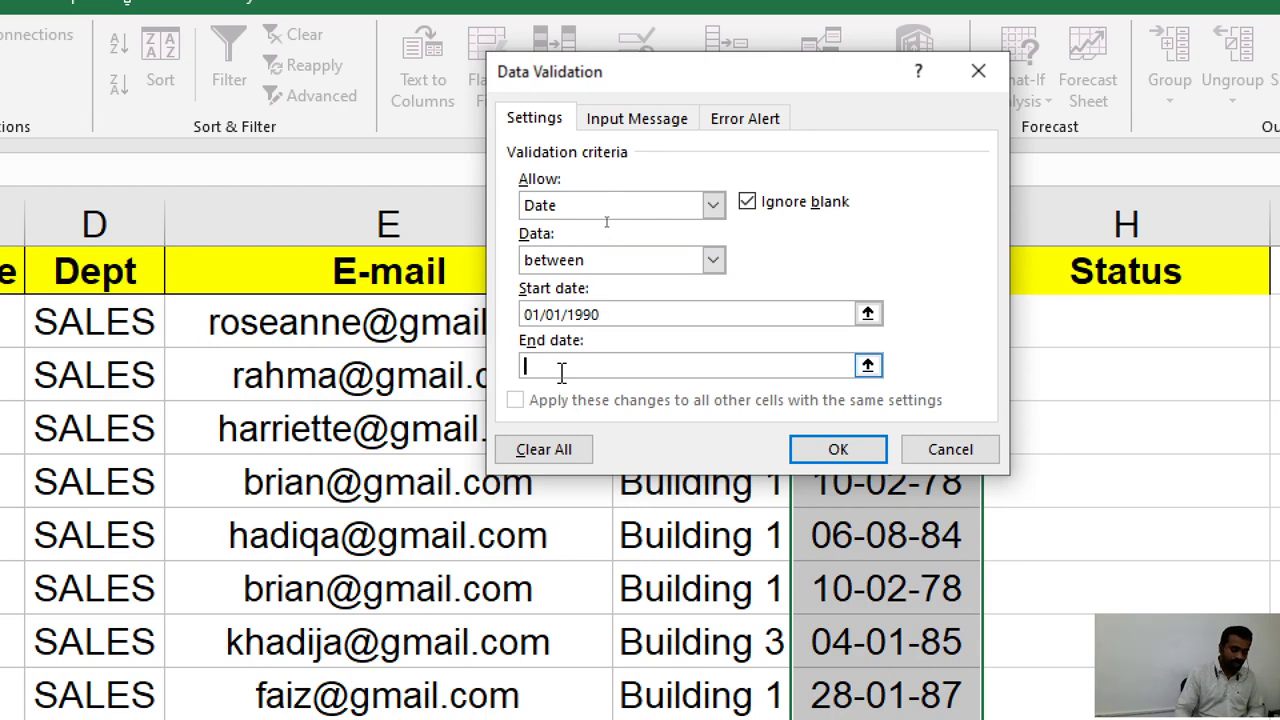
{"action": "type", "text": "01/01"}
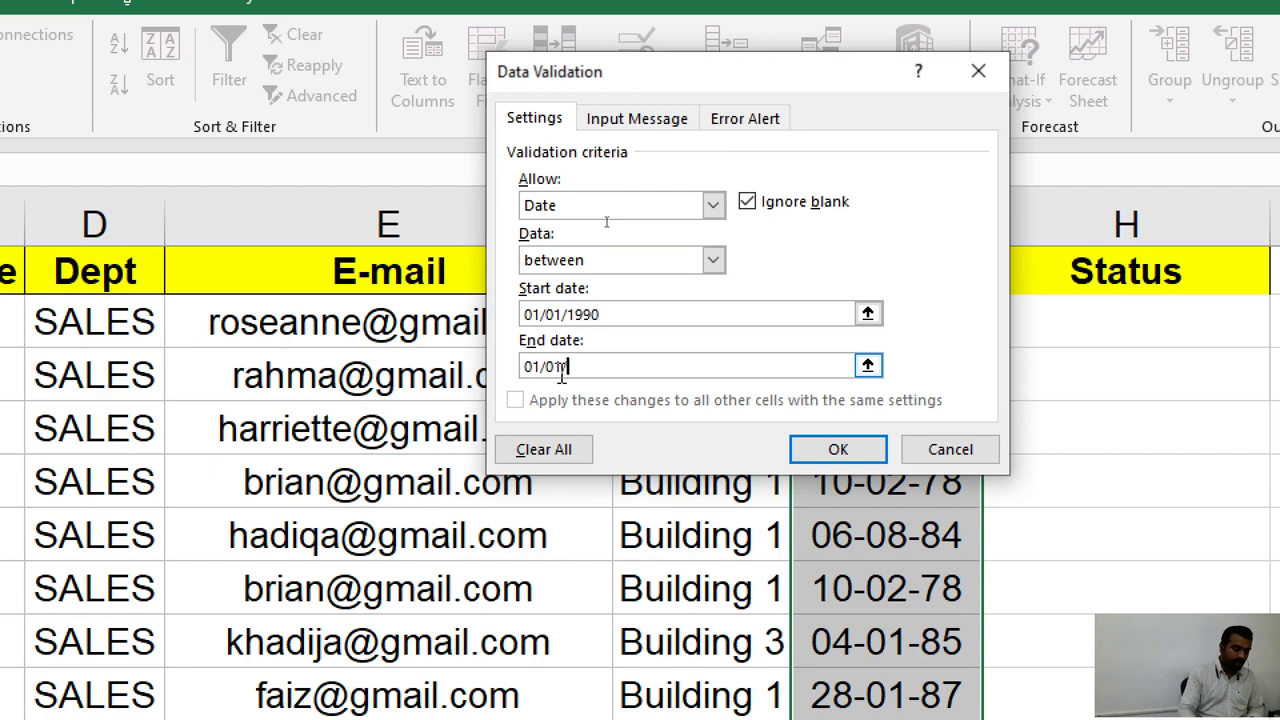
{"action": "type", "text": "/1995"}
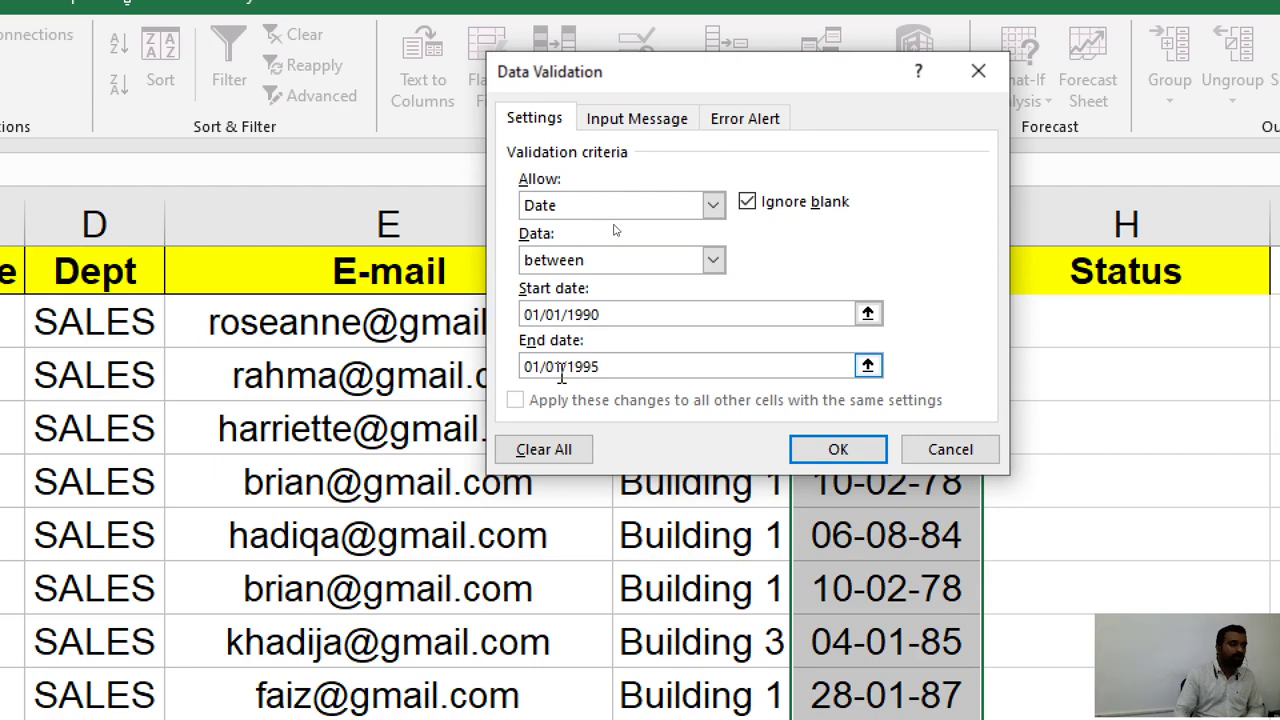
{"action": "left_click", "coordinate": [877, 452]}
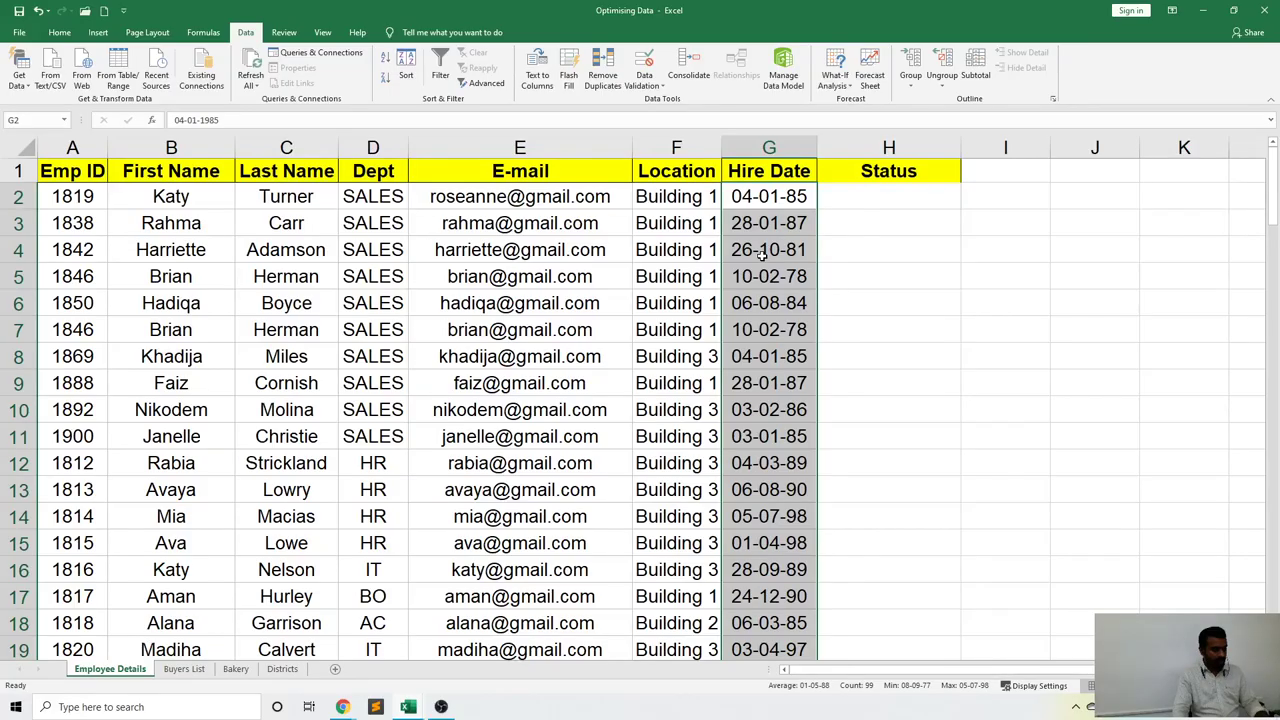
{"action": "key", "text": "ctrl+q"}
{"action": "scroll", "coordinate": [762, 255], "scroll_direction": "down", "scroll_amount": 4}
{"action": "left_click", "coordinate": [890, 250]}
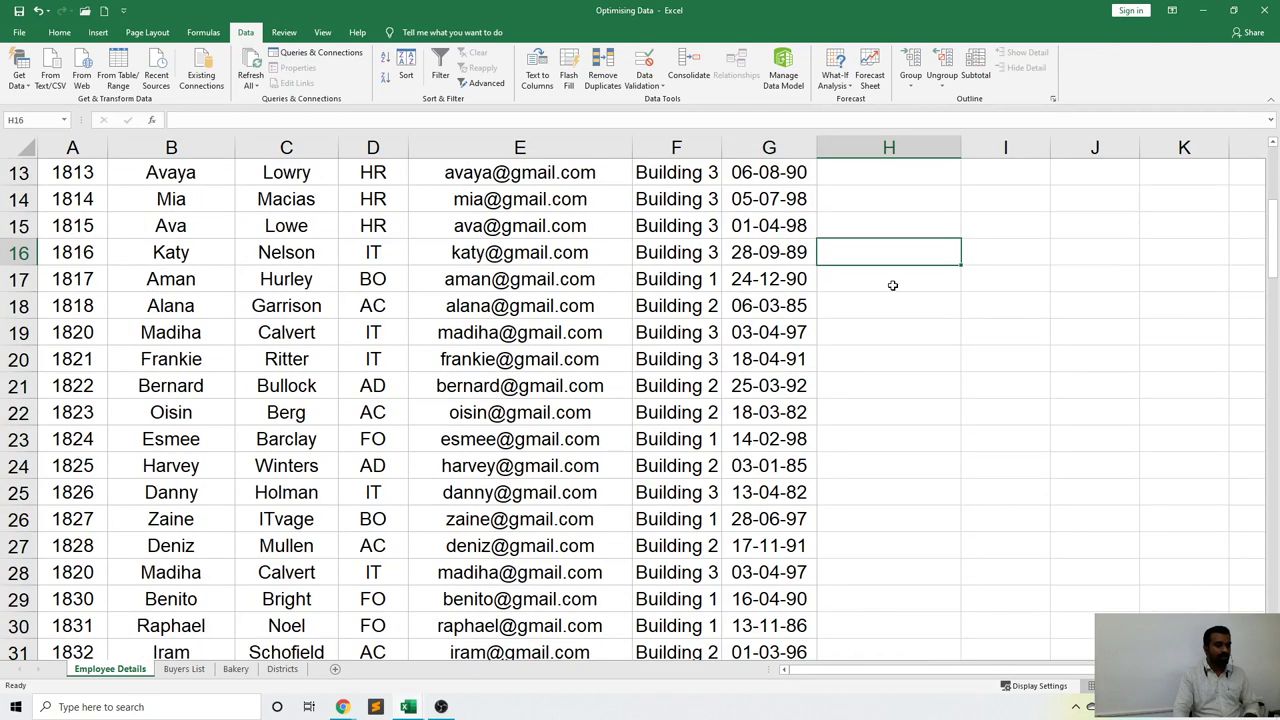
{"action": "scroll", "coordinate": [894, 286], "scroll_direction": "down", "scroll_amount": 7}
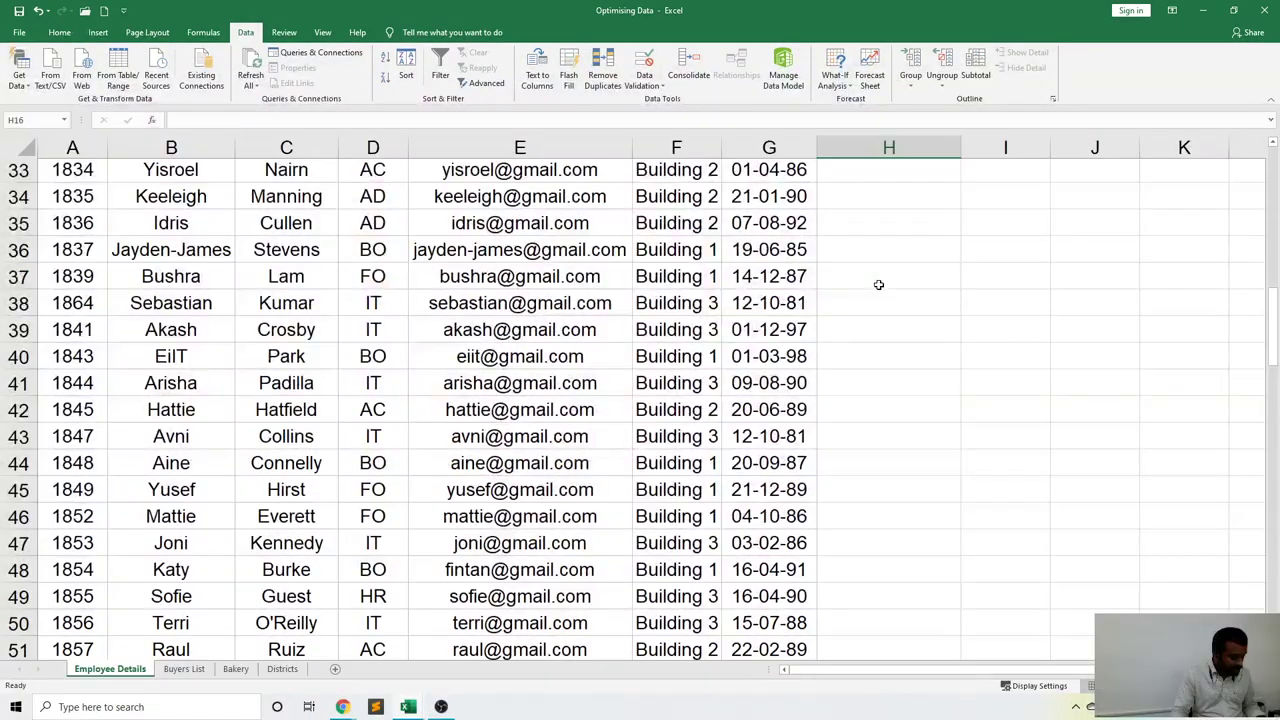
{"action": "scroll", "coordinate": [878, 285], "scroll_direction": "up", "scroll_amount": 11}
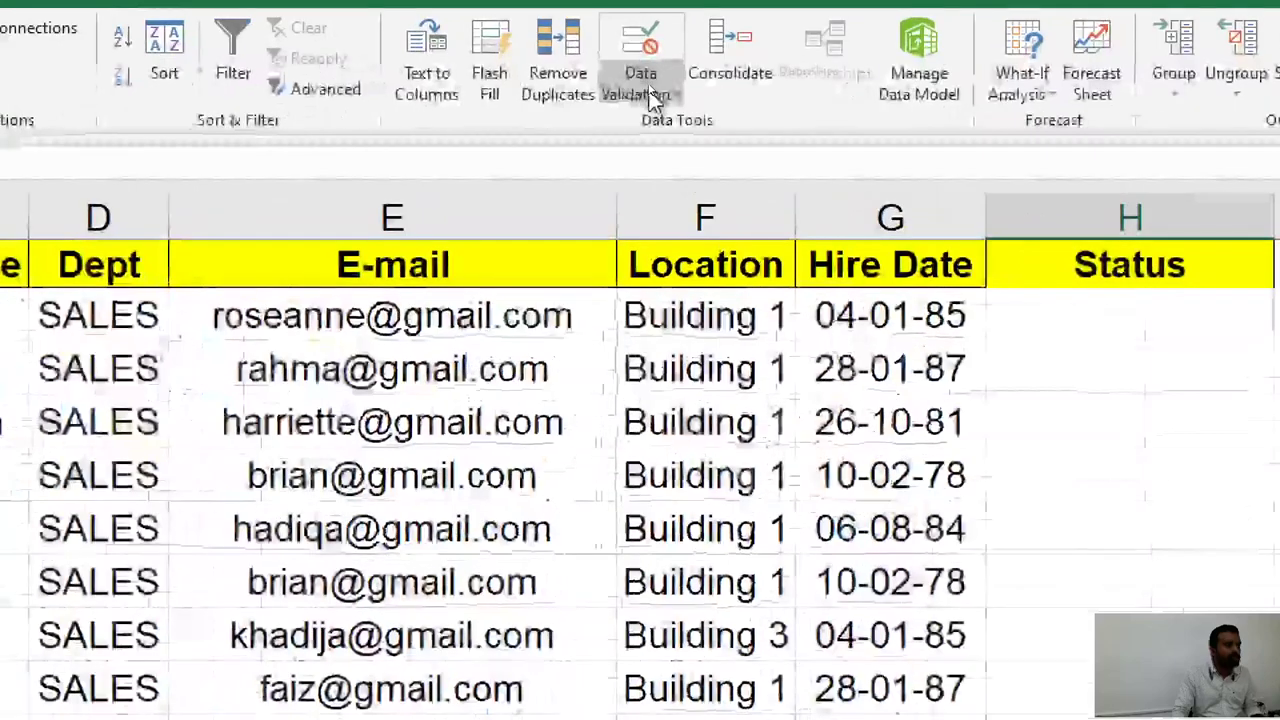
Circle invalid hire dates like 13-11-86 and 01-03-96, scrolling column G to review them.
{"action": "left_click", "coordinate": [650, 98]}
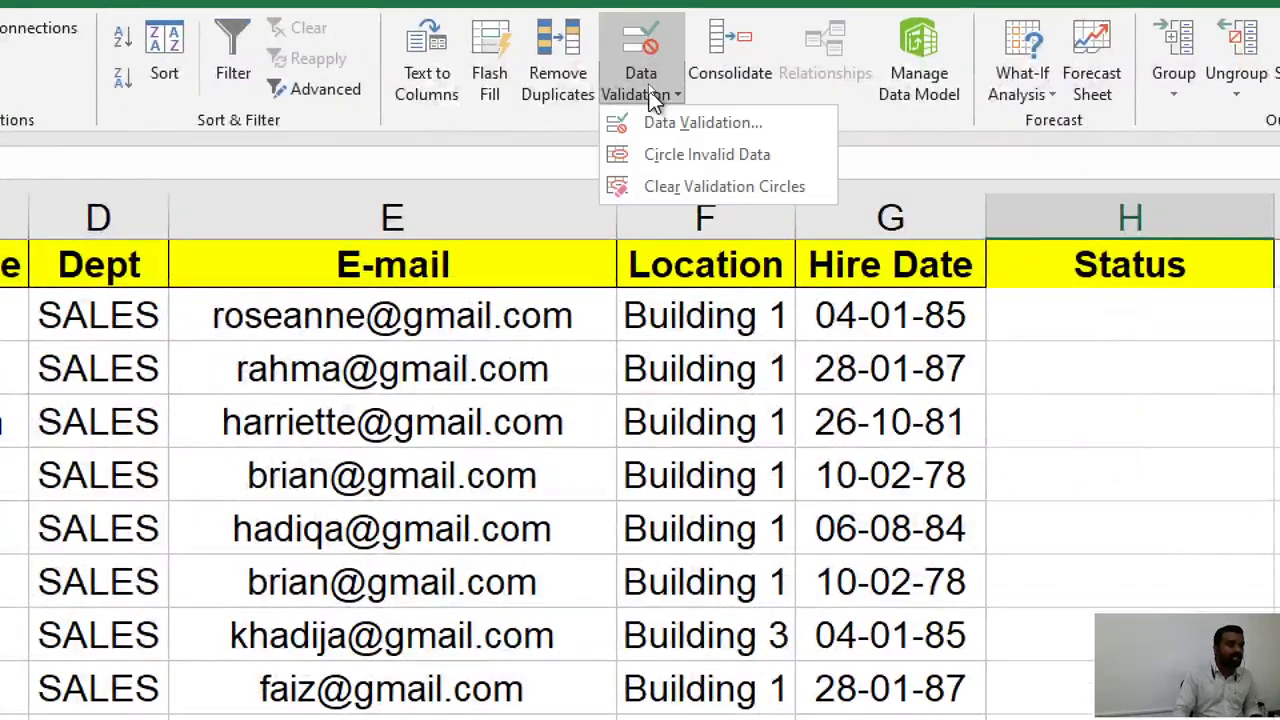
{"action": "left_click", "coordinate": [672, 160]}
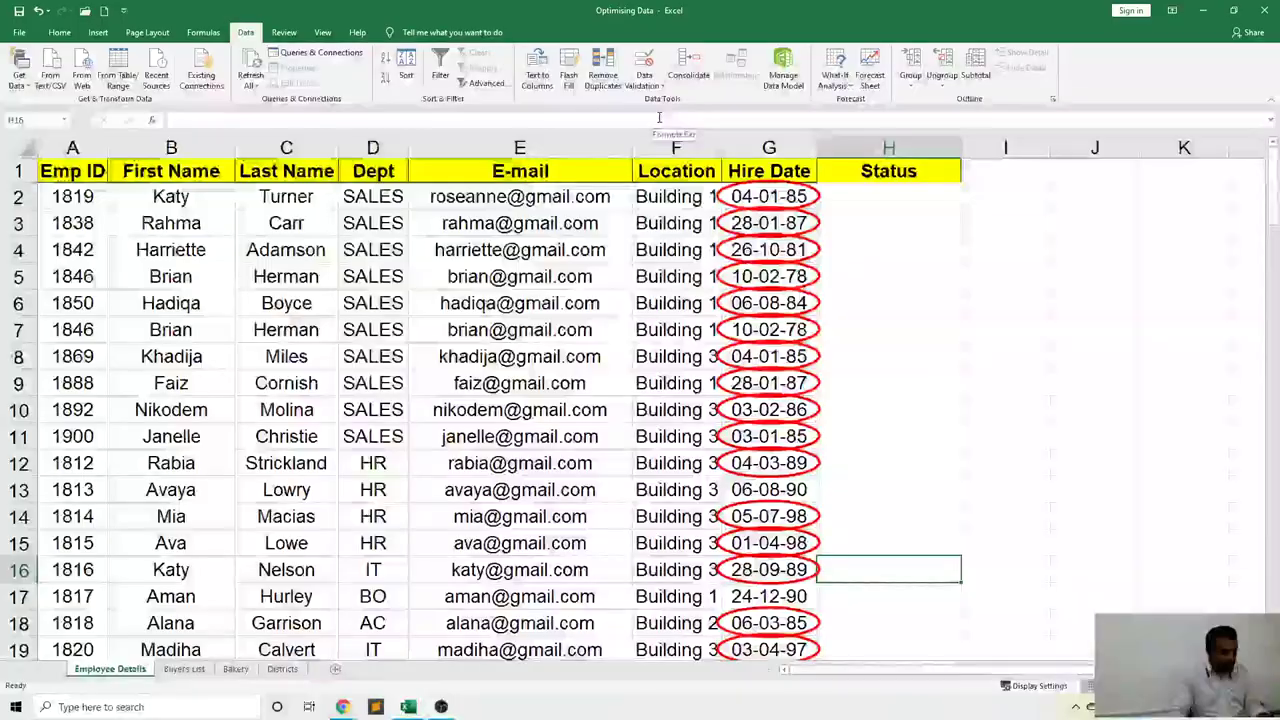
{"action": "scroll", "coordinate": [1073, 464], "scroll_direction": "down", "scroll_amount": 2}
{"action": "scroll", "coordinate": [861, 263], "scroll_direction": "down", "scroll_amount": 4}
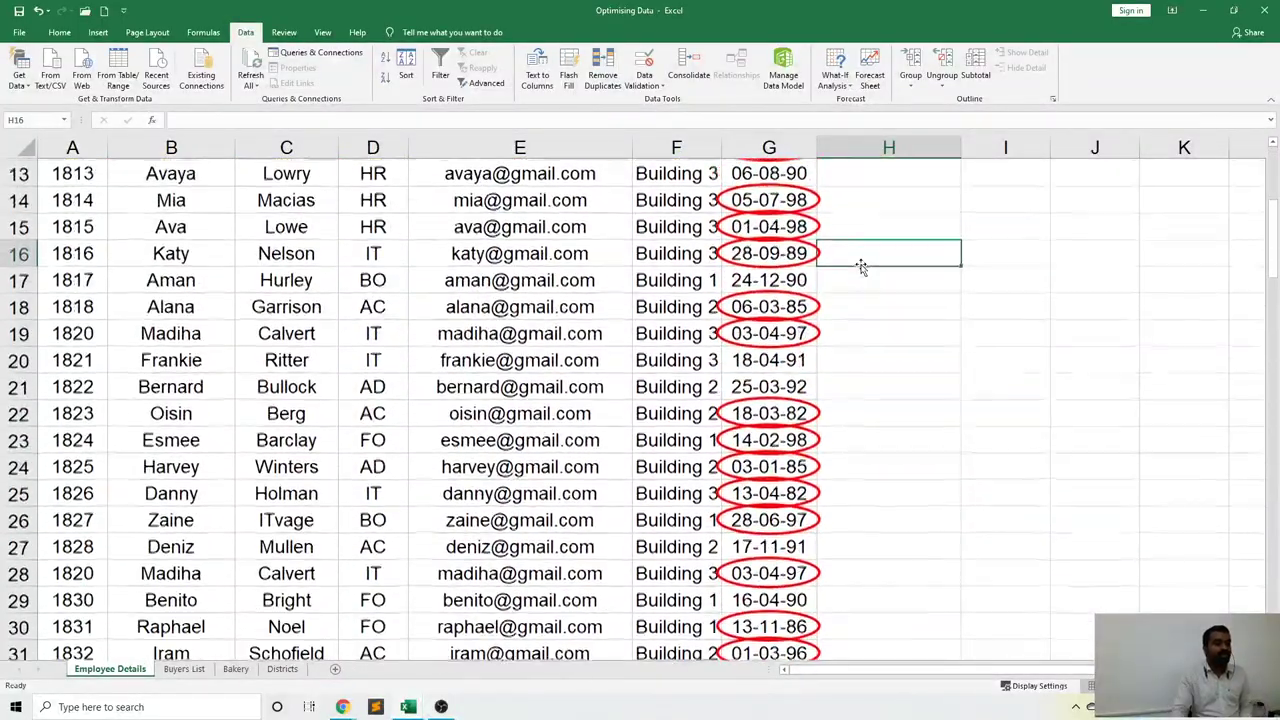
{"action": "scroll", "coordinate": [848, 319], "scroll_direction": "down", "scroll_amount": 6}
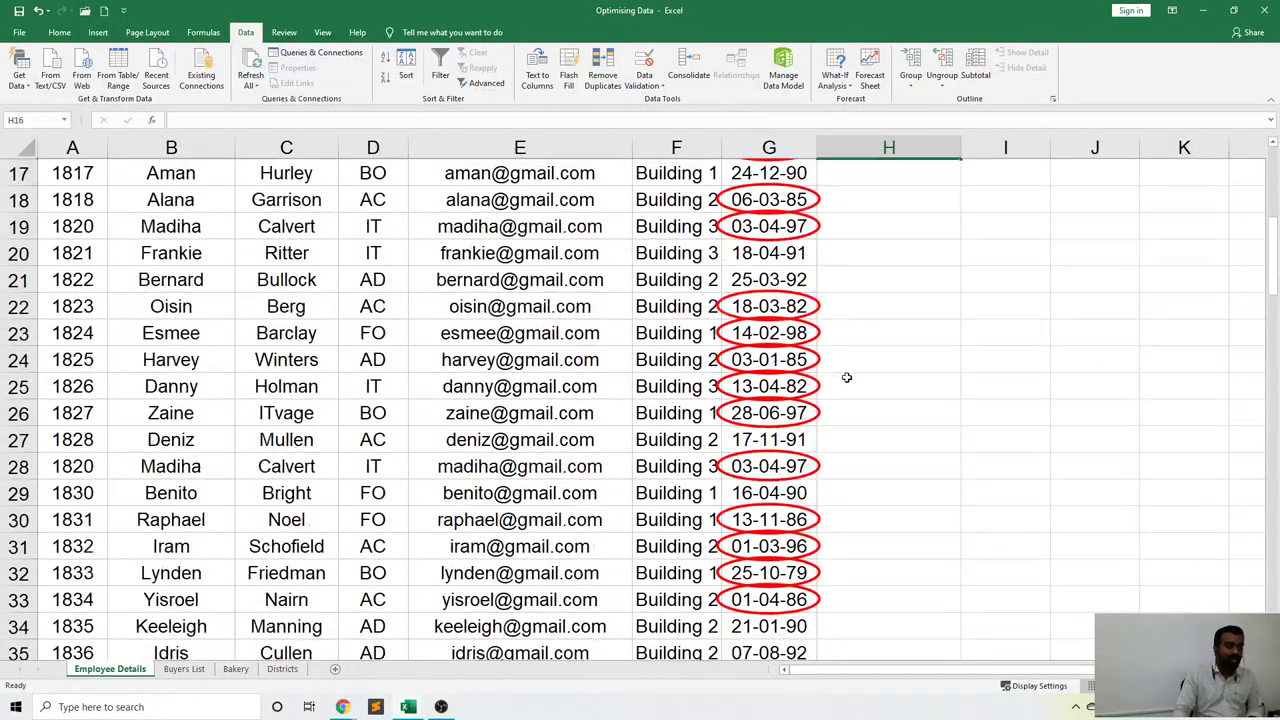
{"action": "scroll", "coordinate": [819, 357], "scroll_direction": "down", "scroll_amount": 12}
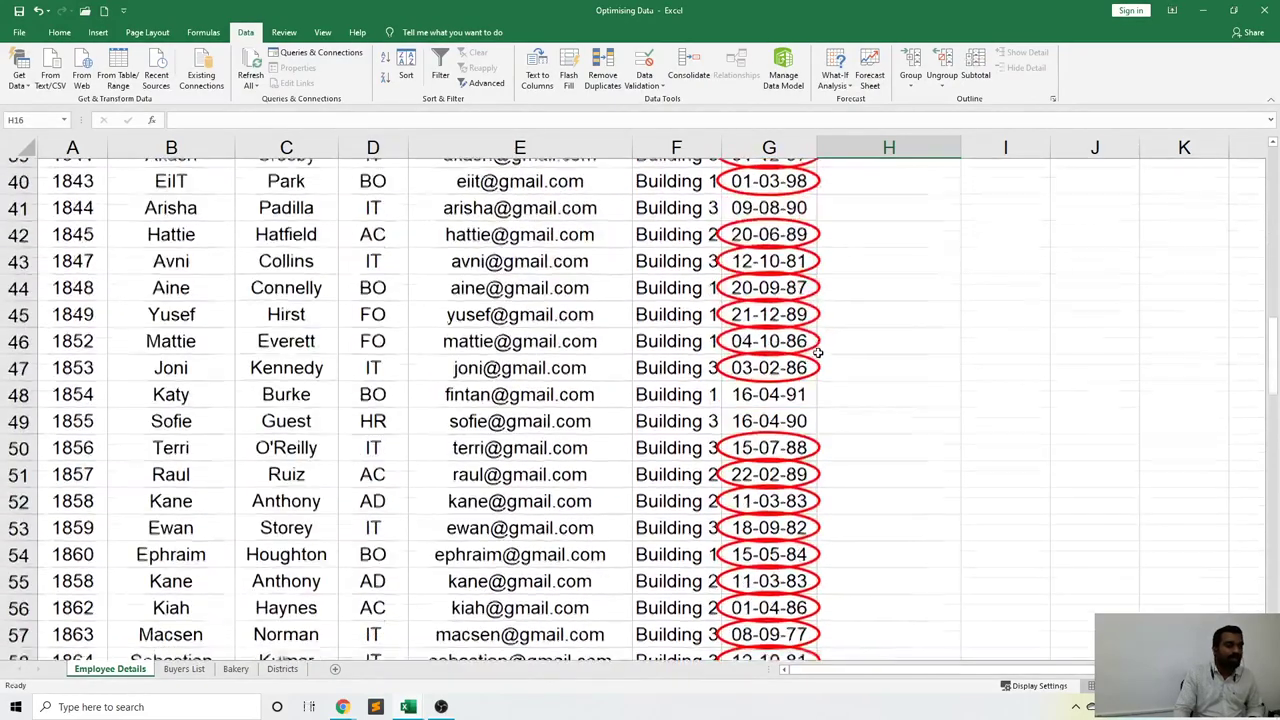
{"action": "scroll", "coordinate": [818, 353], "scroll_direction": "down", "scroll_amount": 3}
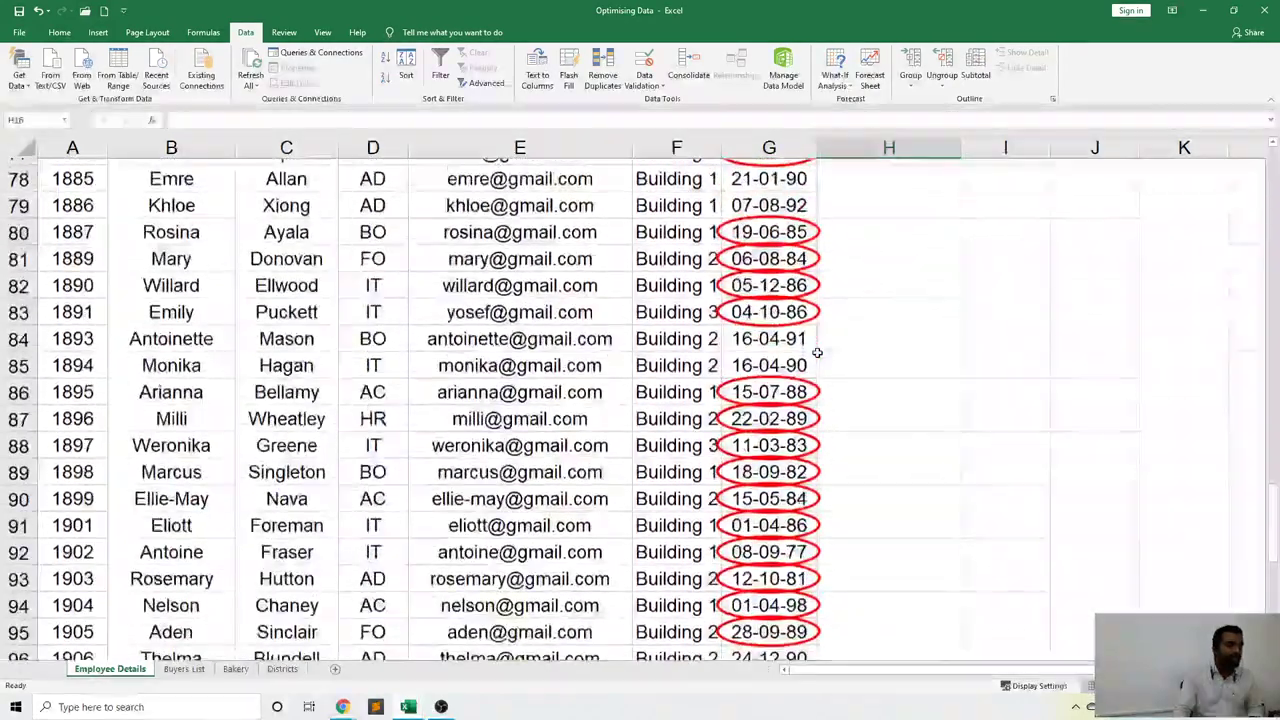
{"action": "scroll", "coordinate": [818, 353], "scroll_direction": "up", "scroll_amount": 2}
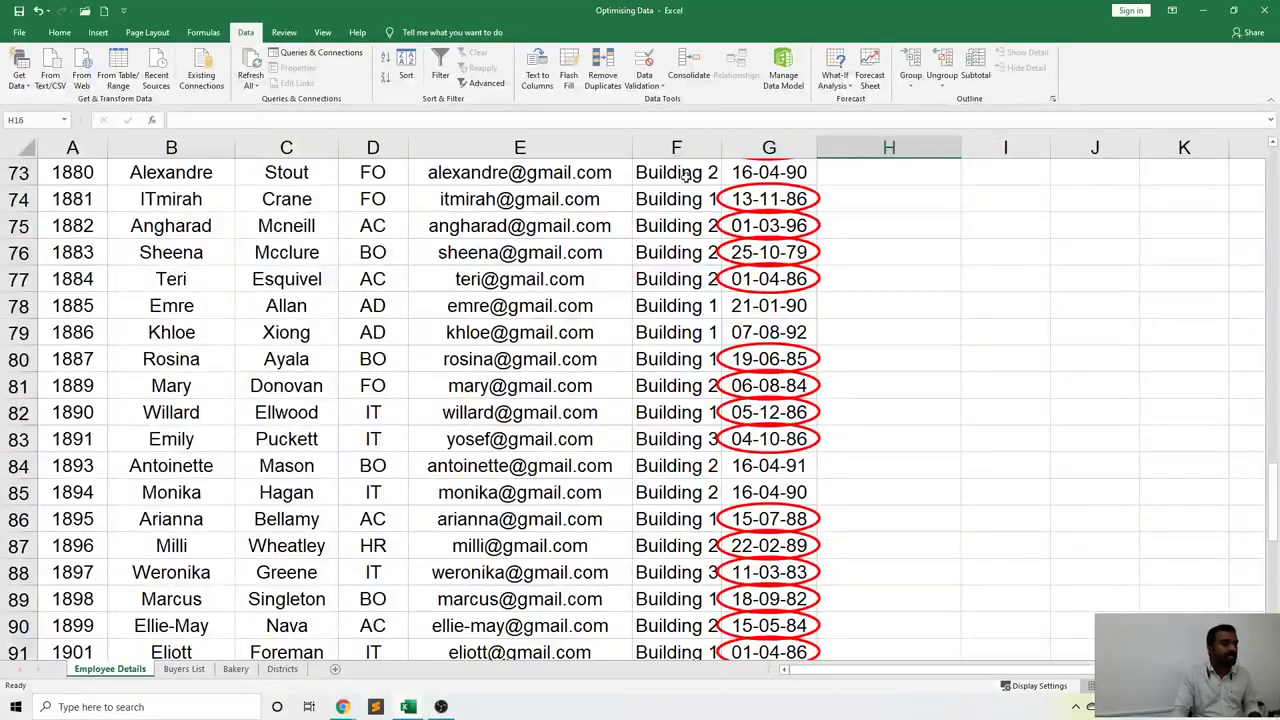
{"action": "left_click", "coordinate": [644, 80]}
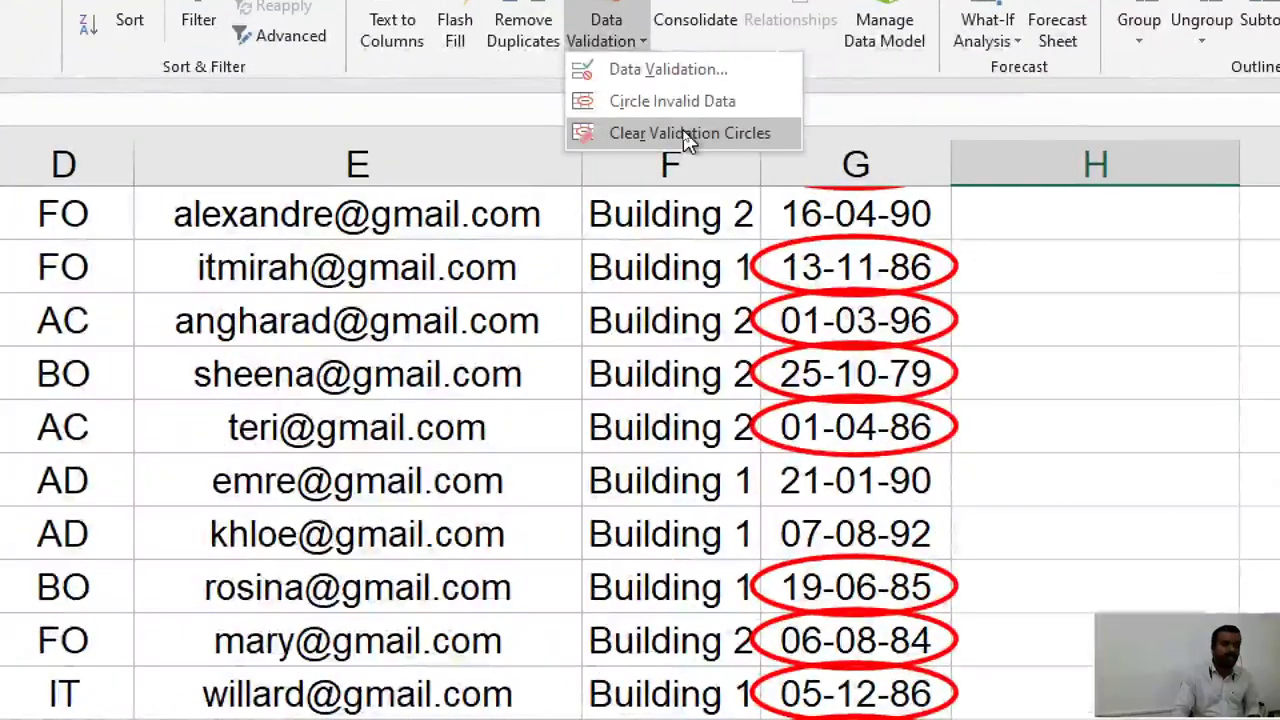
Clear the red validation circles from the out-of-range hire dates in column G.
{"action": "left_click", "coordinate": [689, 135]}
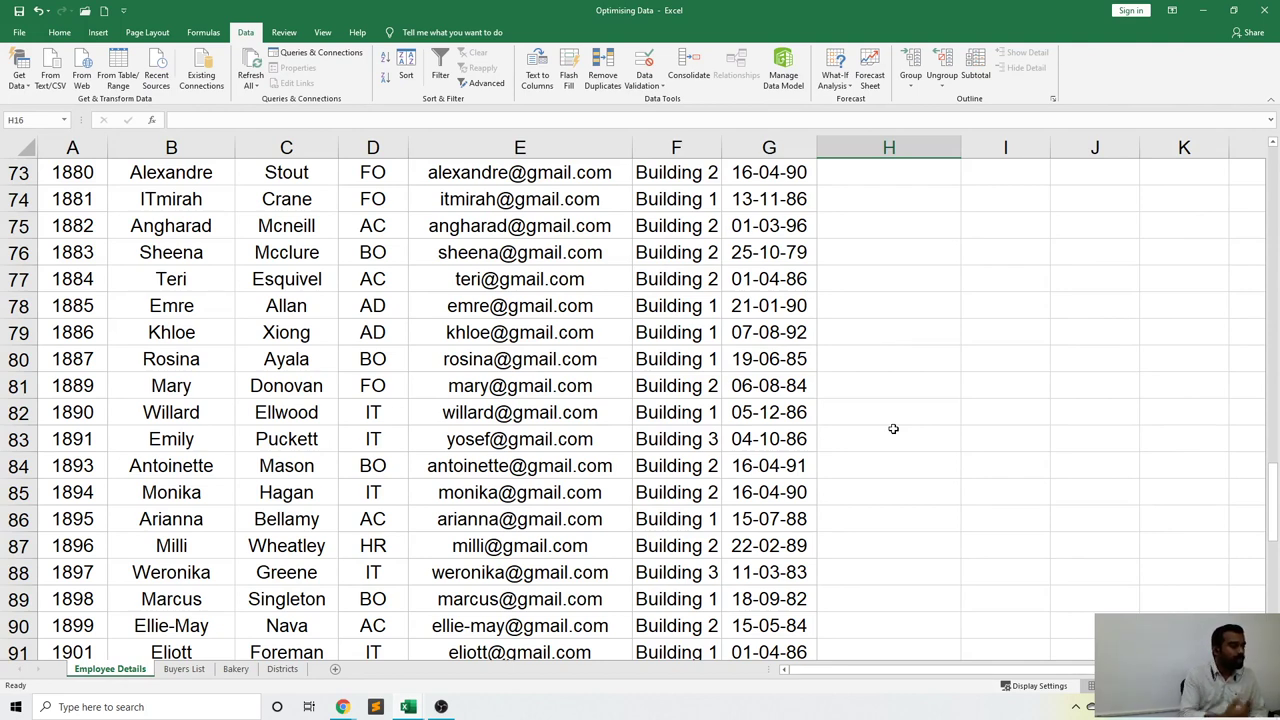
Enter Joined in L3 and Not Joined in L4.
{"action": "scroll", "coordinate": [975, 407], "scroll_direction": "up", "scroll_amount": 18}
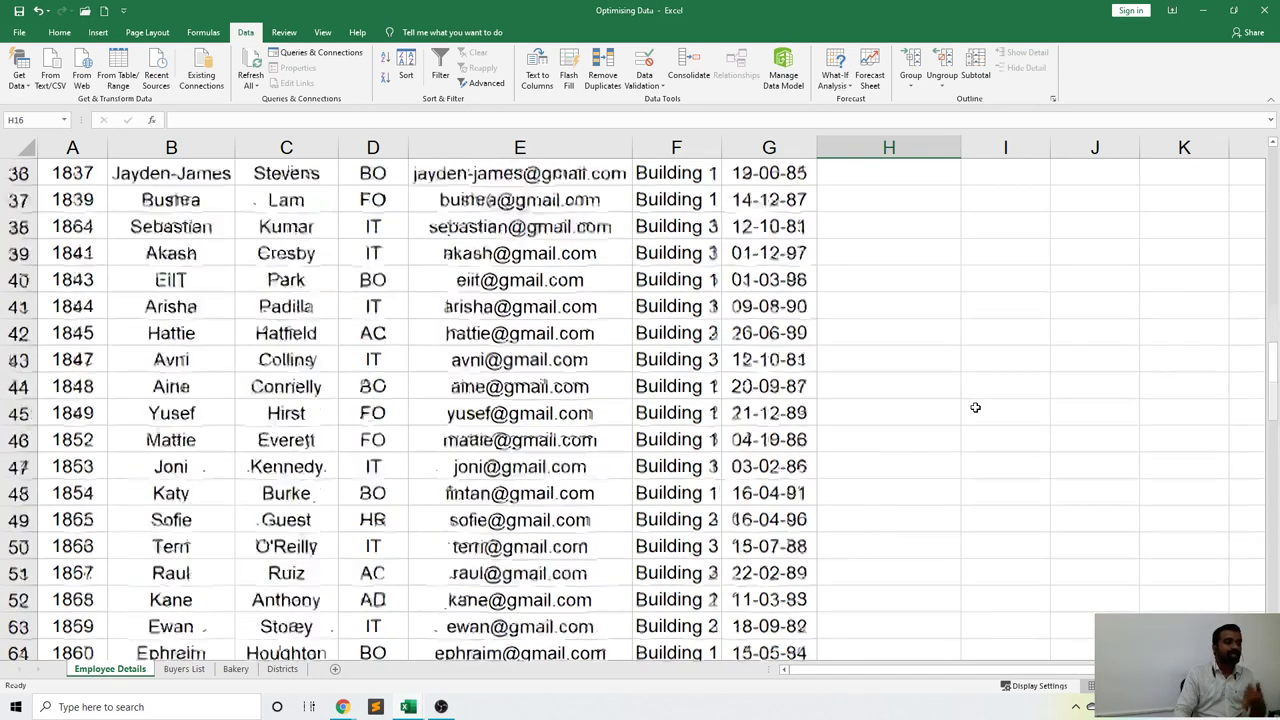
{"action": "scroll", "coordinate": [975, 407], "scroll_direction": "up", "scroll_amount": 6}
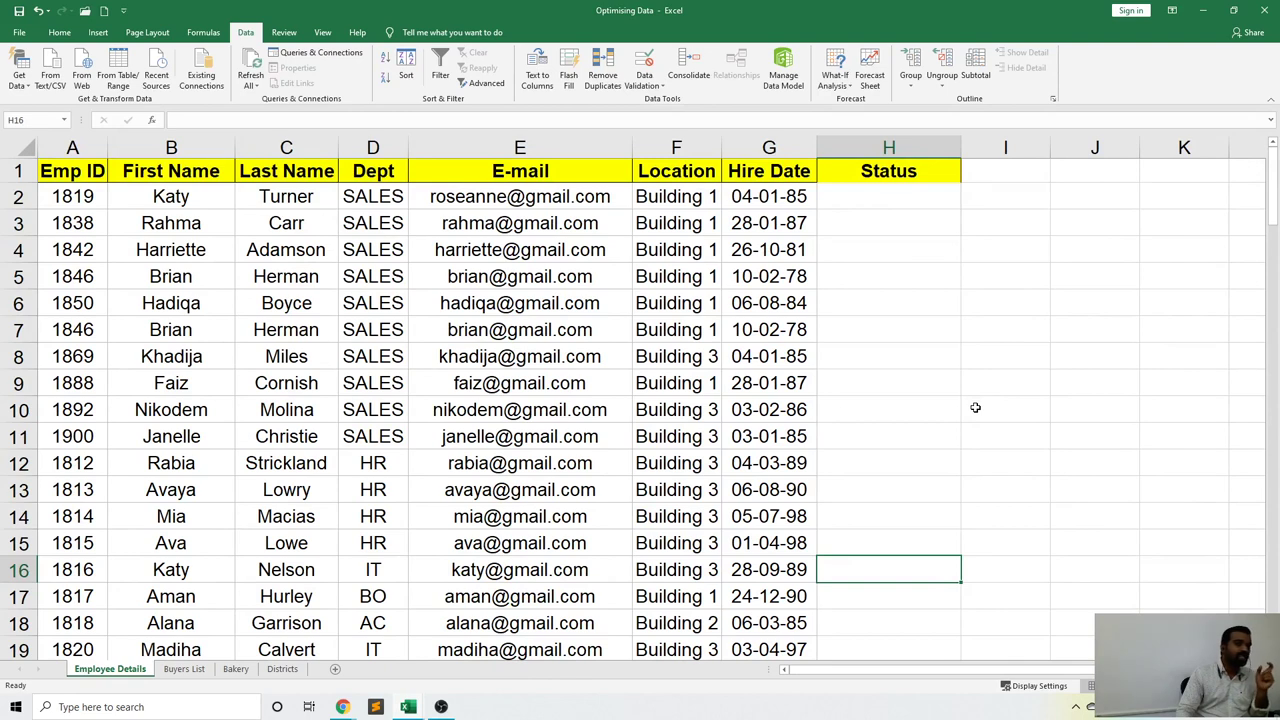
{"action": "left_click", "coordinate": [901, 201]}
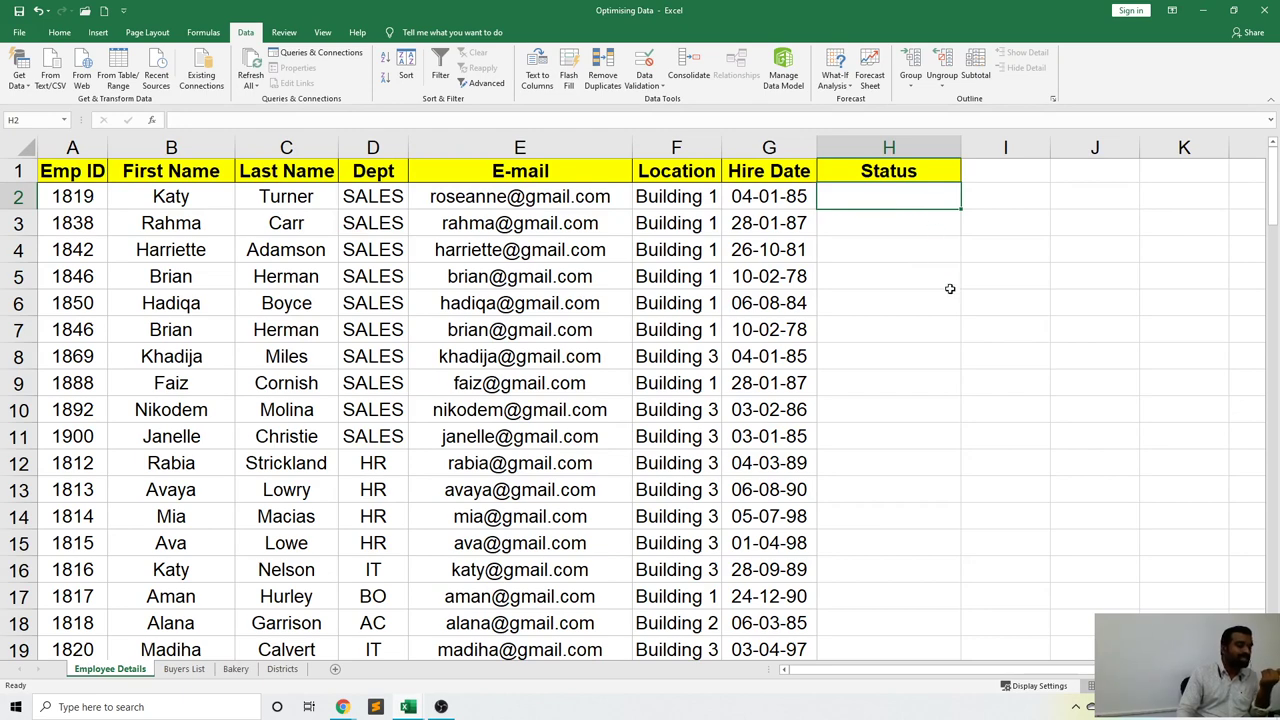
{"action": "scroll", "coordinate": [640, 400], "scroll_direction": "right", "scroll_amount": 3}
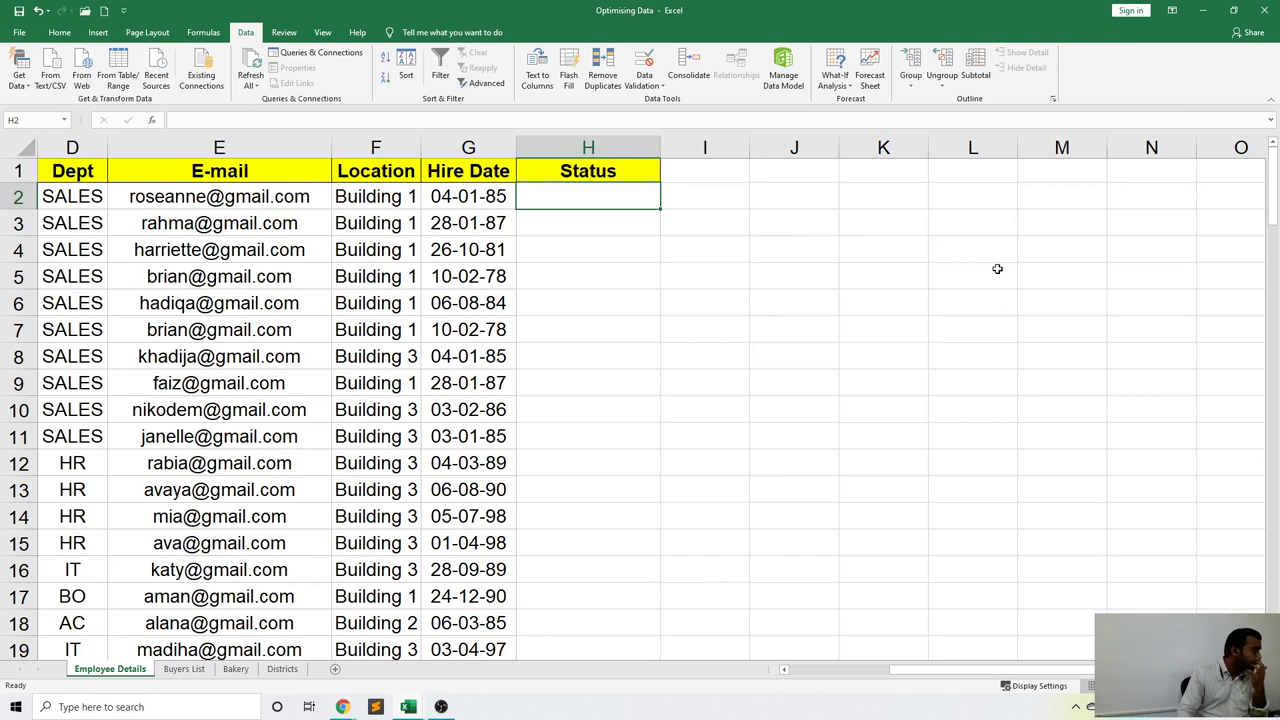
{"action": "left_click", "coordinate": [968, 220]}
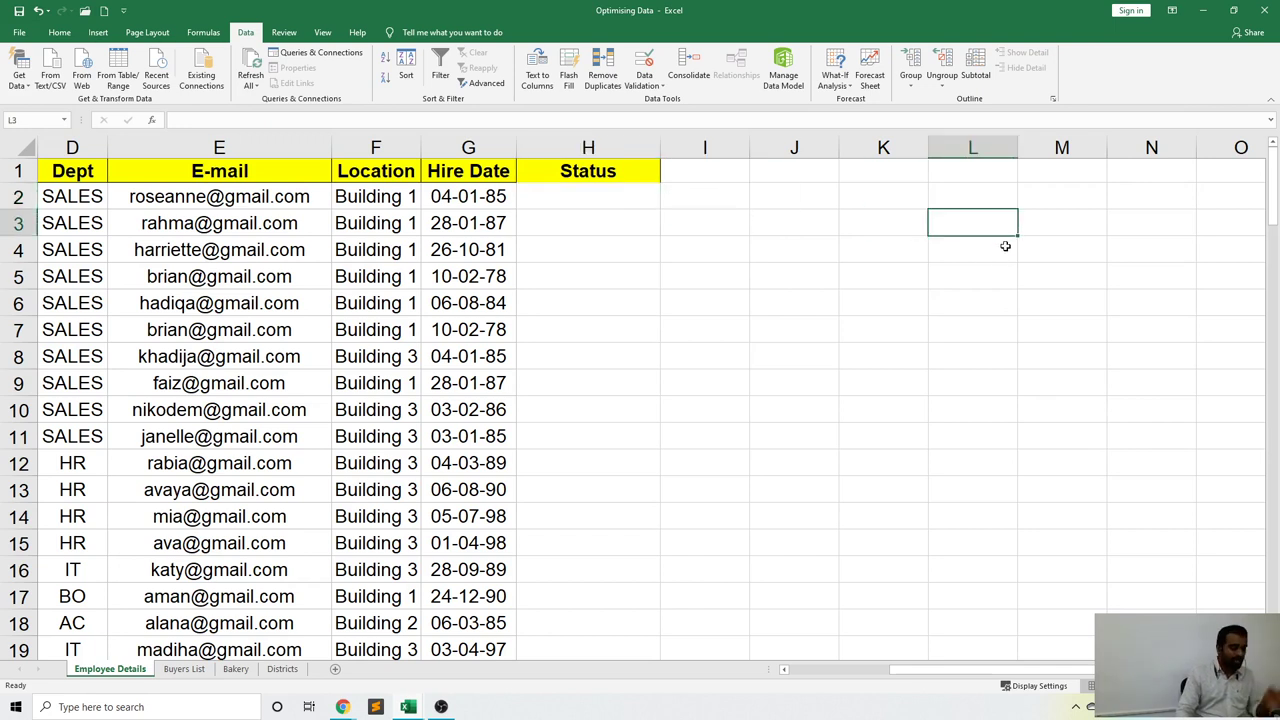
{"action": "type", "text": "Joined"}
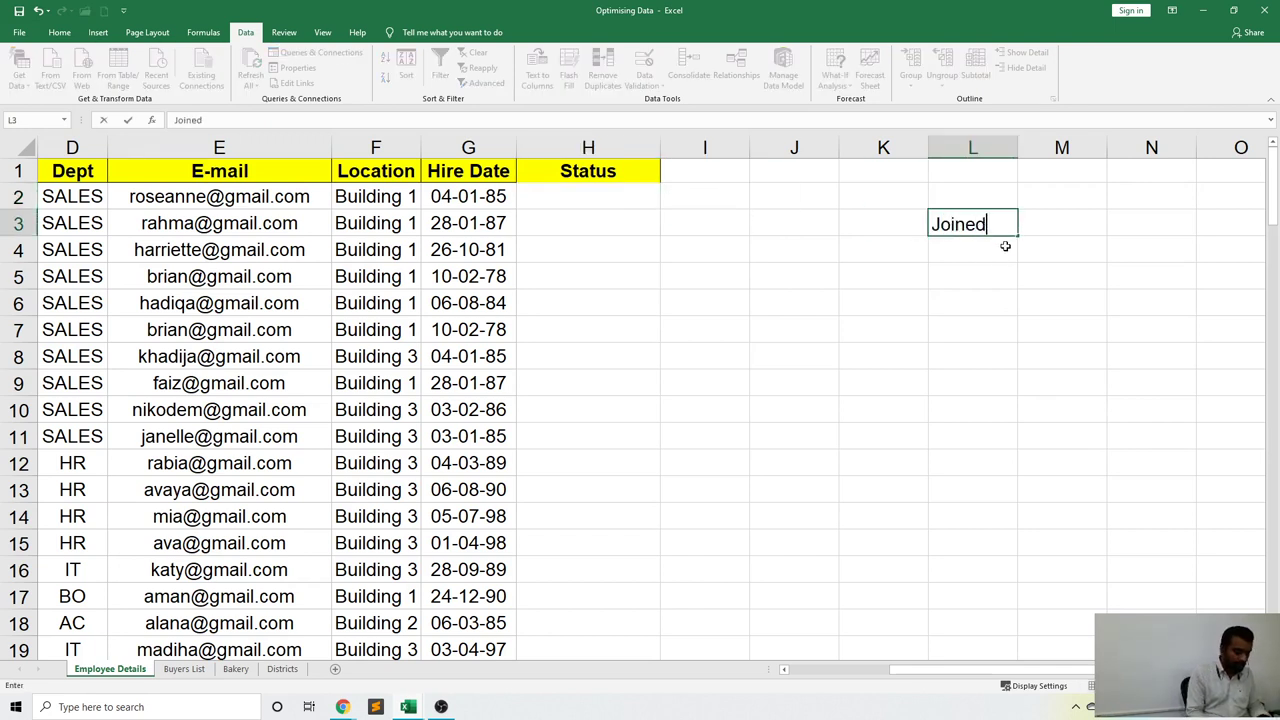
{"action": "key", "text": "Return"}
{"action": "type", "text": "No"}
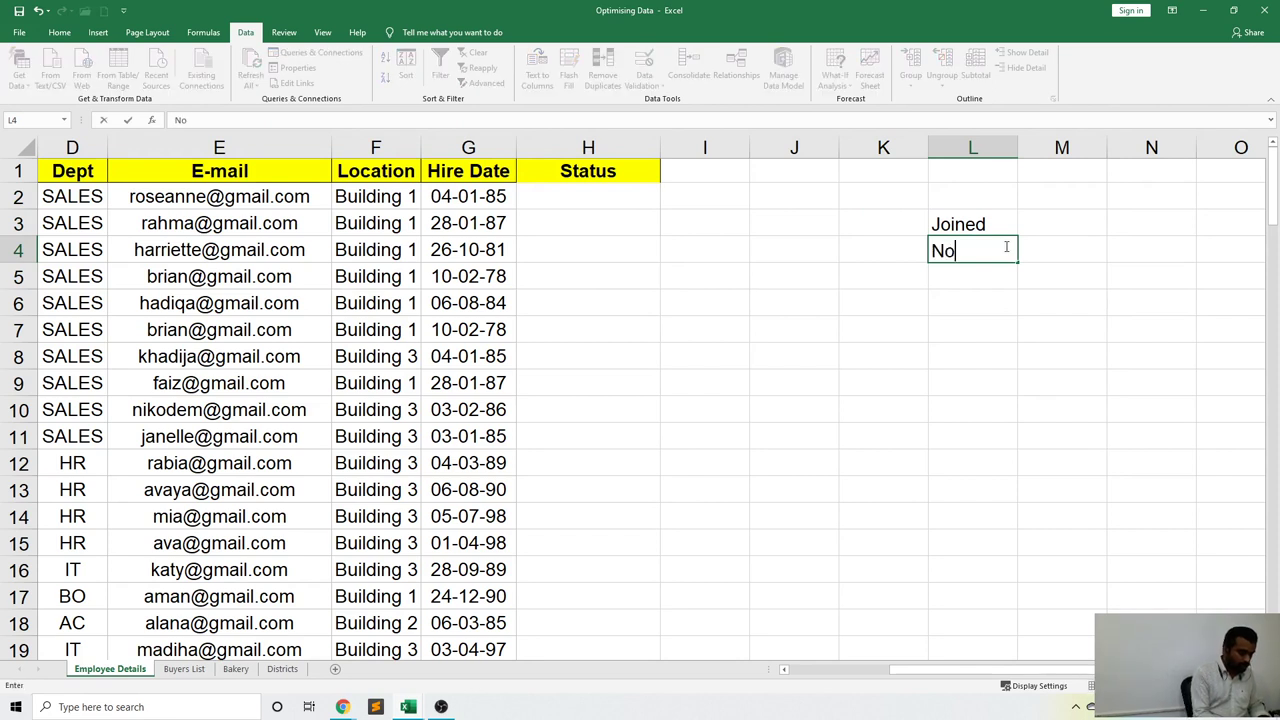
{"action": "type", "text": "t Joined"}
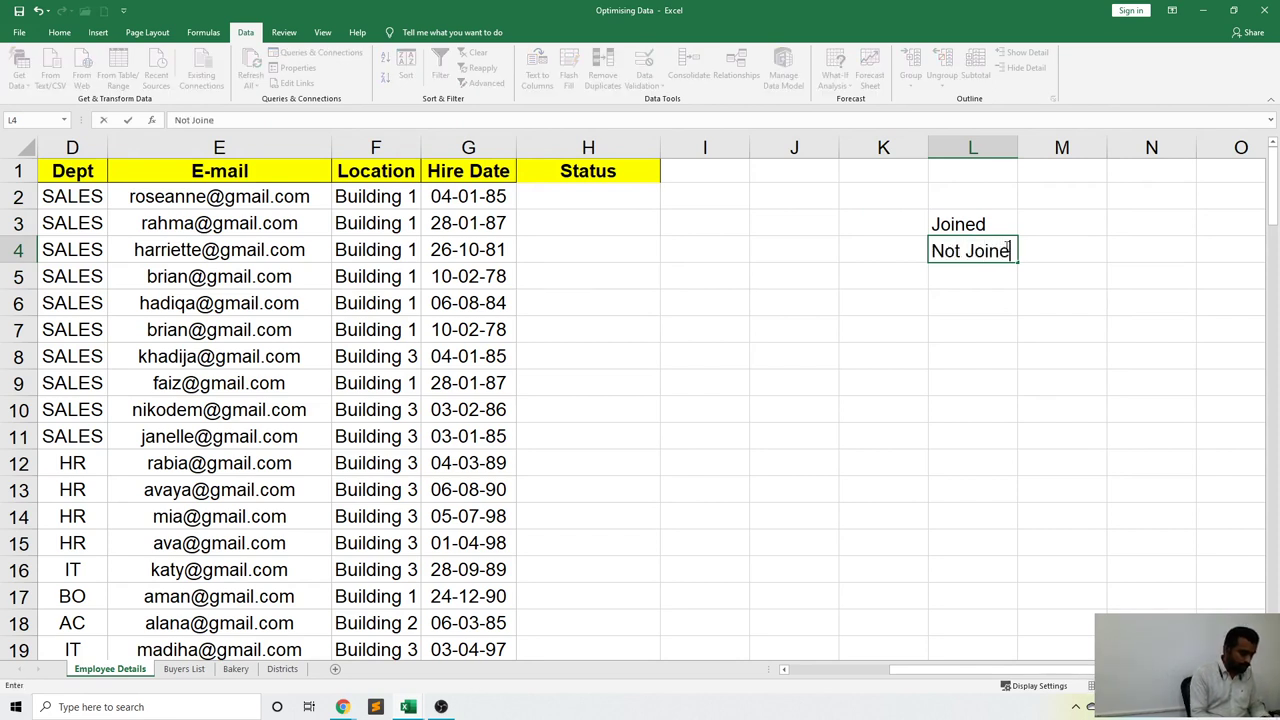
{"action": "key", "text": "ctrl+Return"}
{"action": "key", "text": "Down"}
Enter Interested, Not Interested, Passed and Enrolled in L5 through L8.
{"action": "type", "text": "Int"}
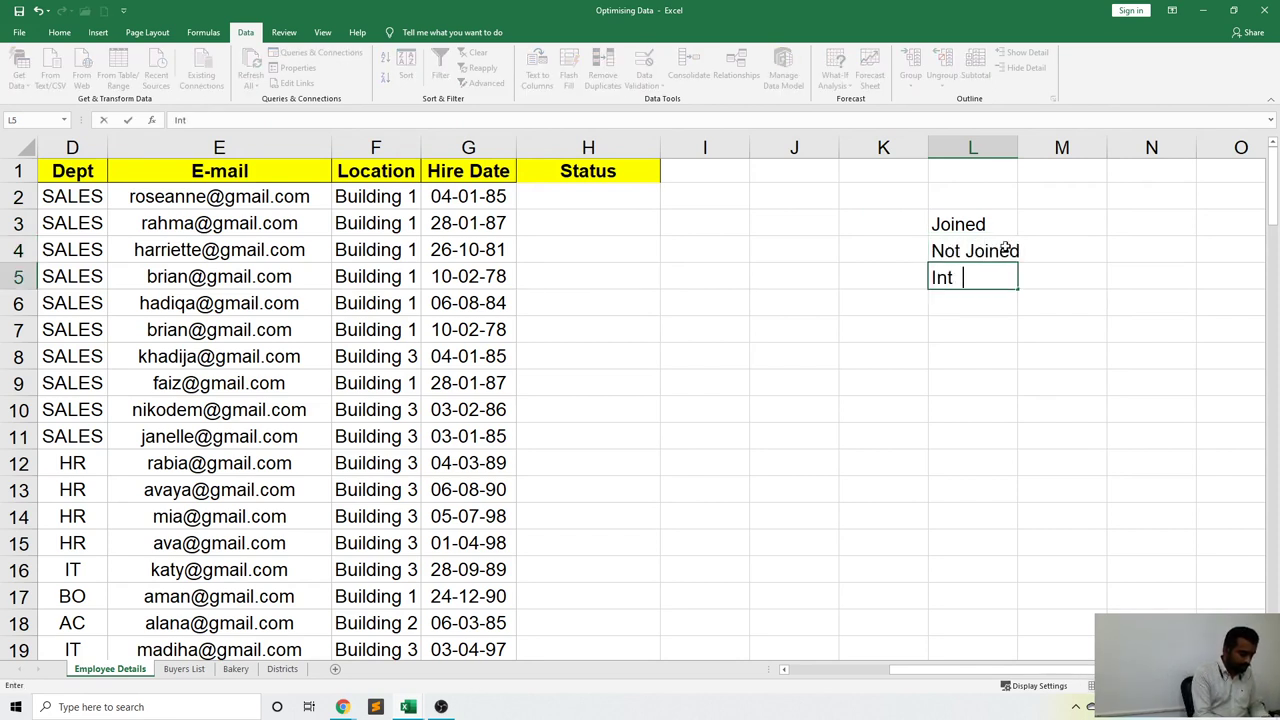
{"action": "type", "text": "erested"}
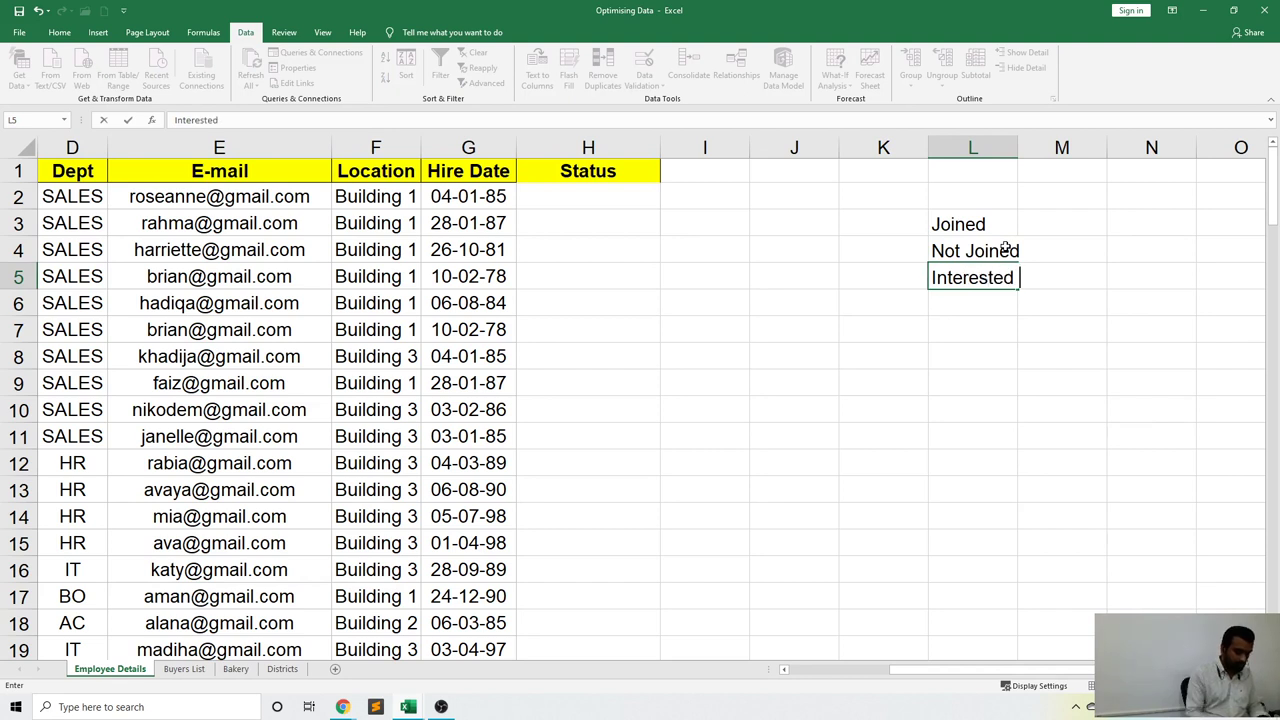
{"action": "key", "text": "Return"}
{"action": "type", "text": "Not In"}
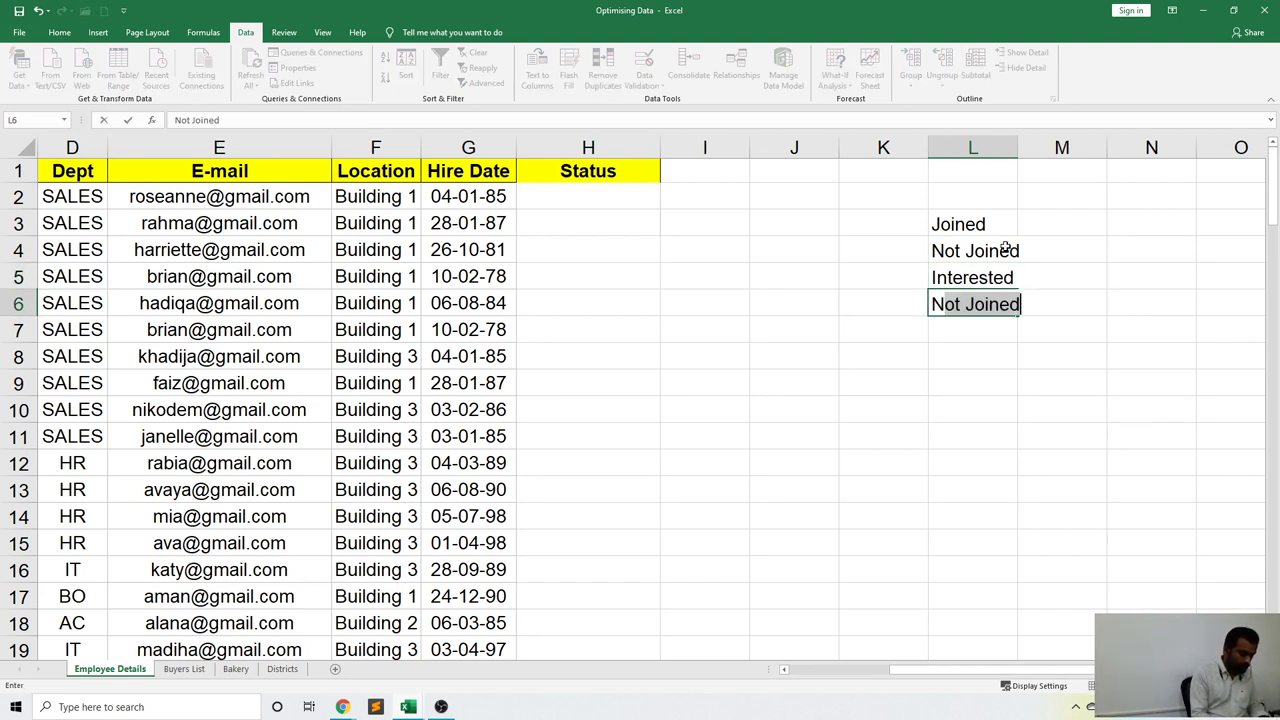
{"action": "type", "text": "terested"}
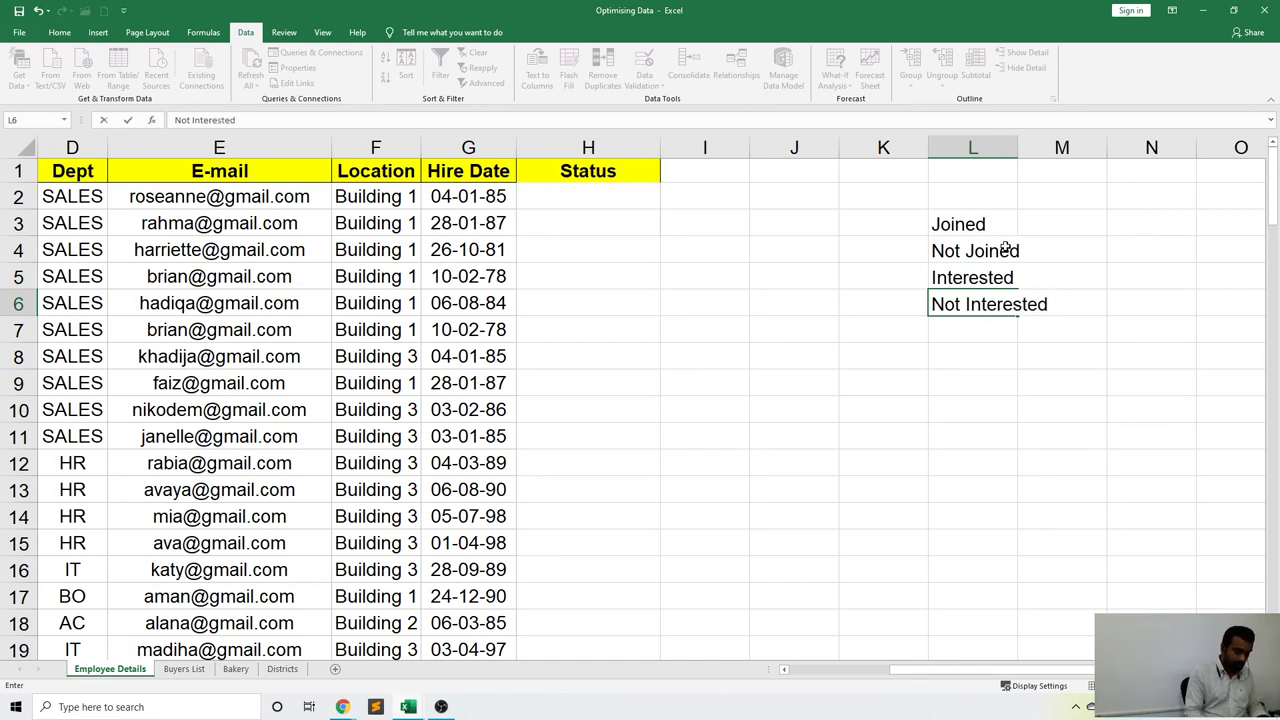
{"action": "key", "text": "Return"}
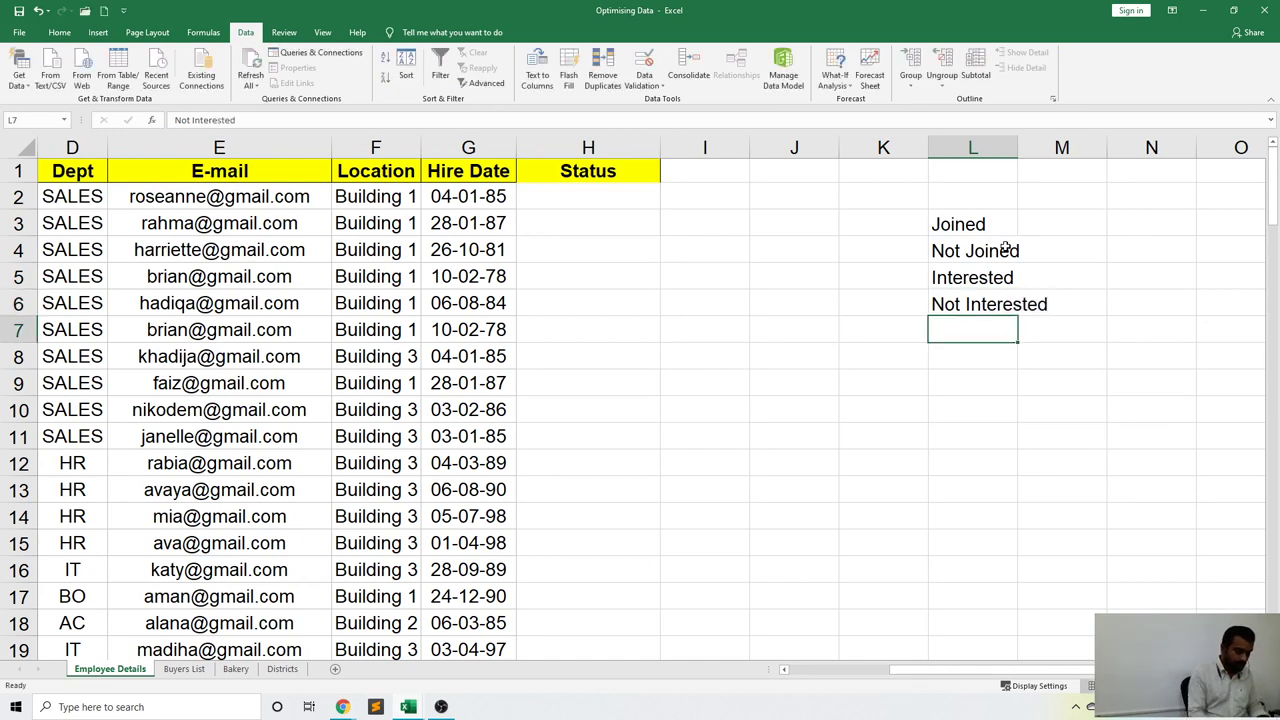
{"action": "type", "text": "Passed"}
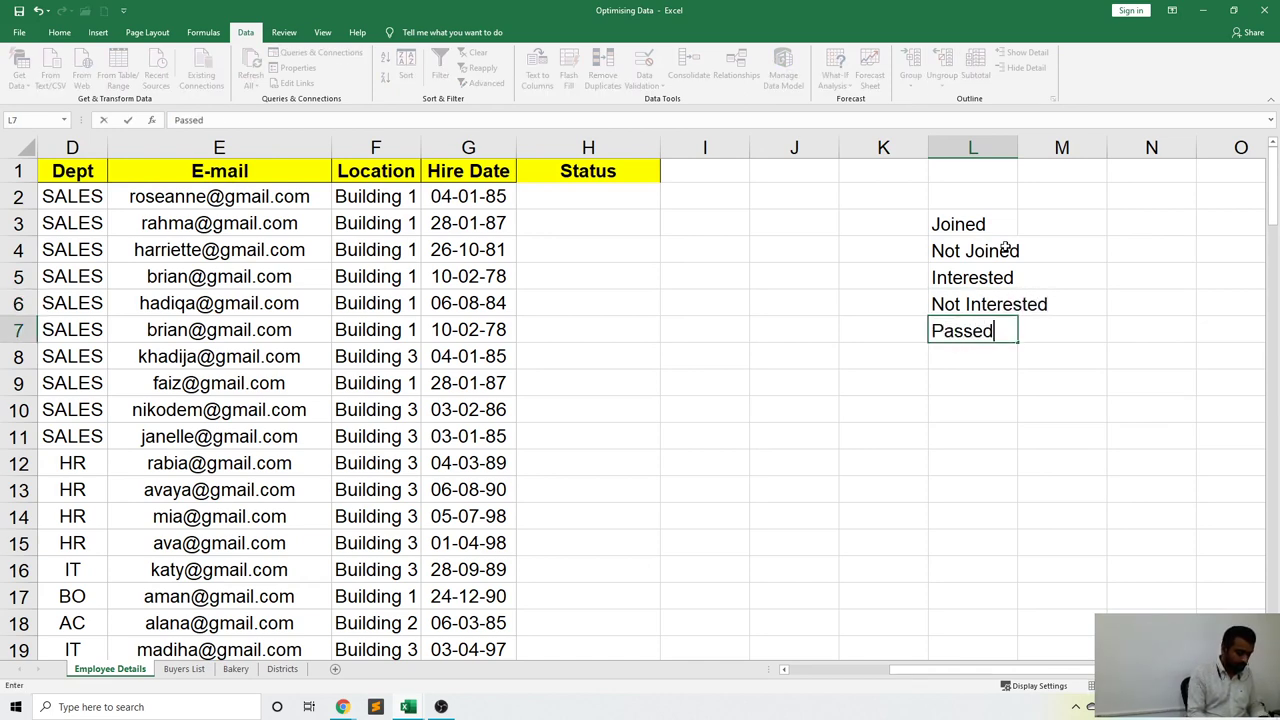
{"action": "key", "text": "Return"}
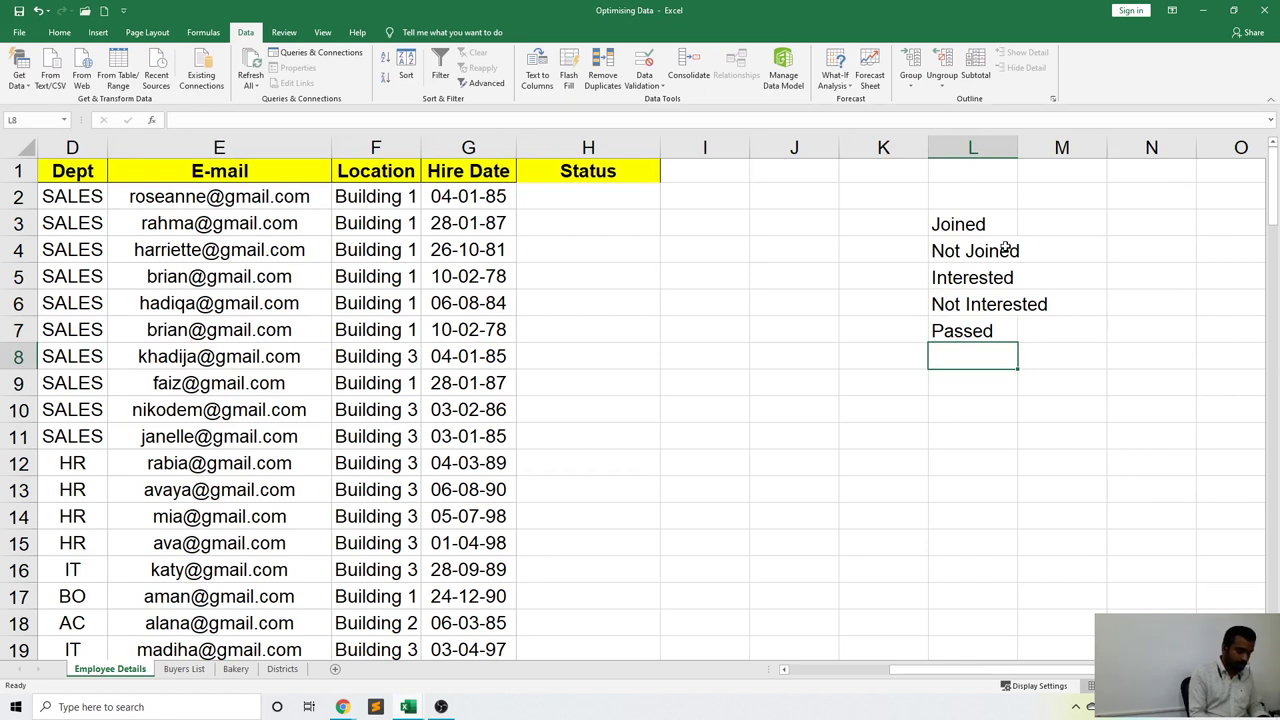
{"action": "type", "text": "Enrolled"}
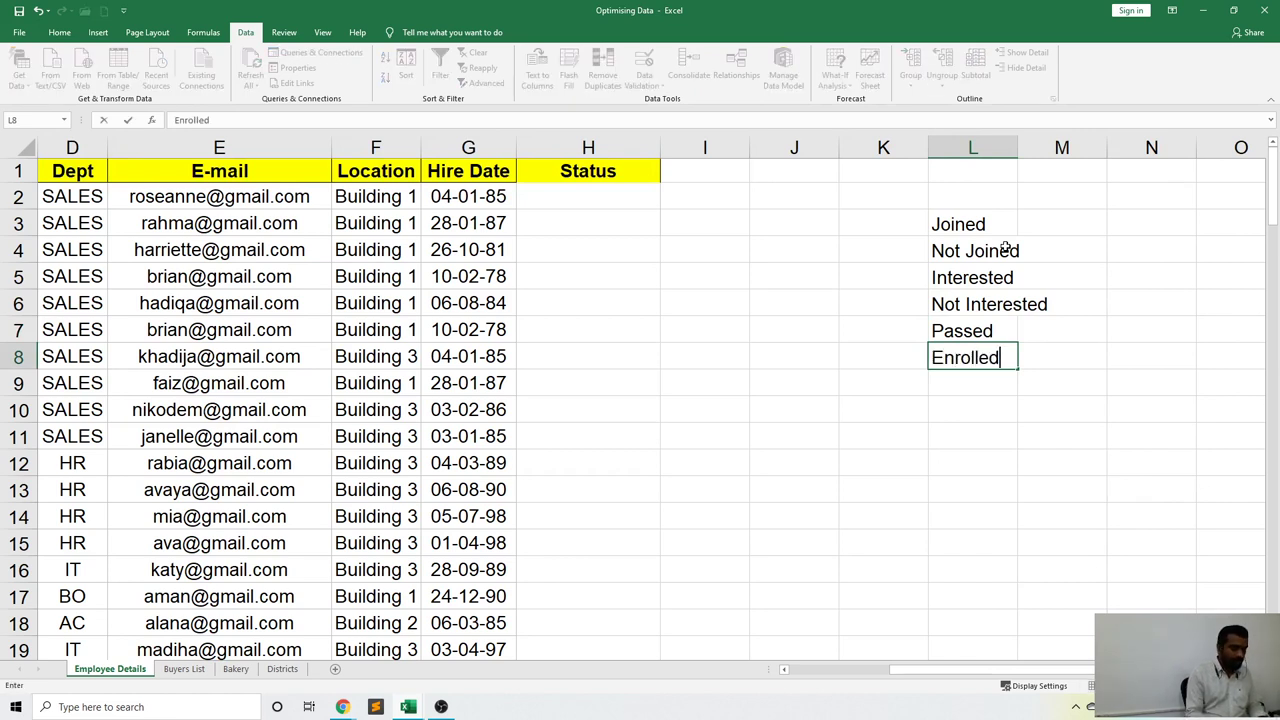
{"action": "key", "text": "Return"}
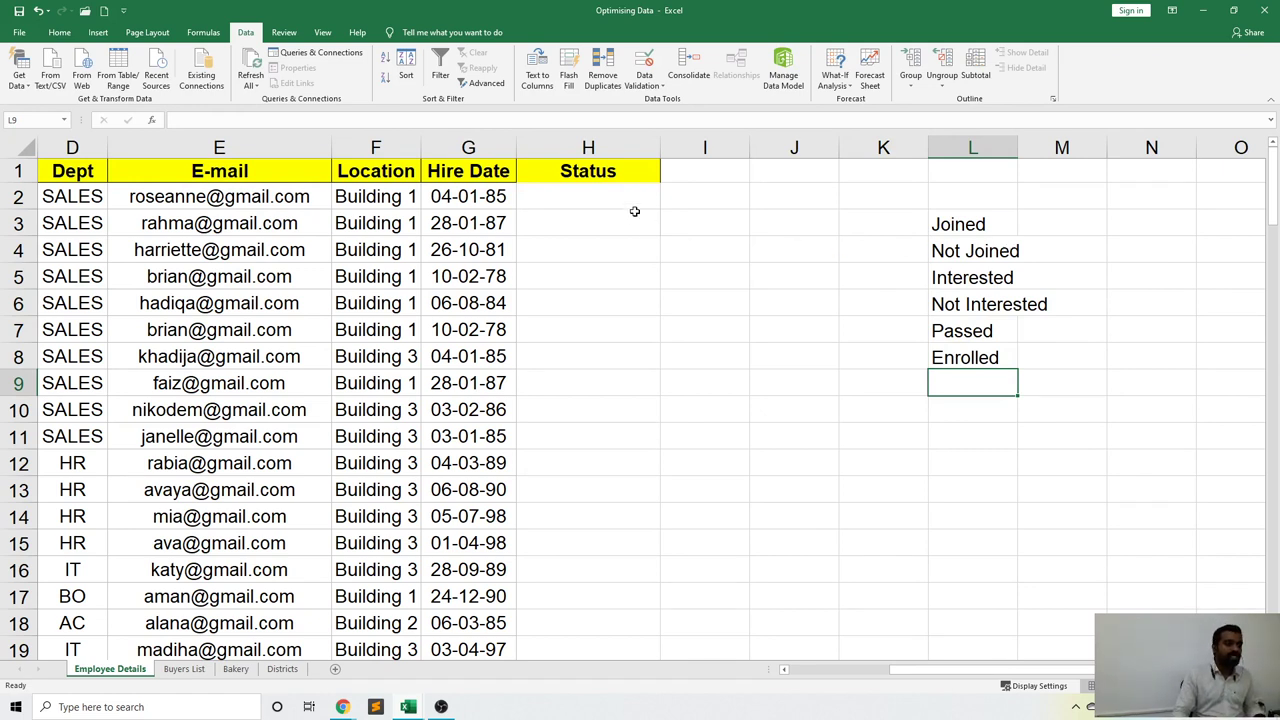
{"action": "key", "text": "Up"}
{"action": "key", "text": "Up"}
{"action": "key", "text": "Up"}
{"action": "key", "text": "Up"}
{"action": "key", "text": "Left"}
{"action": "key", "text": "Left"}
{"action": "key", "text": "Left"}
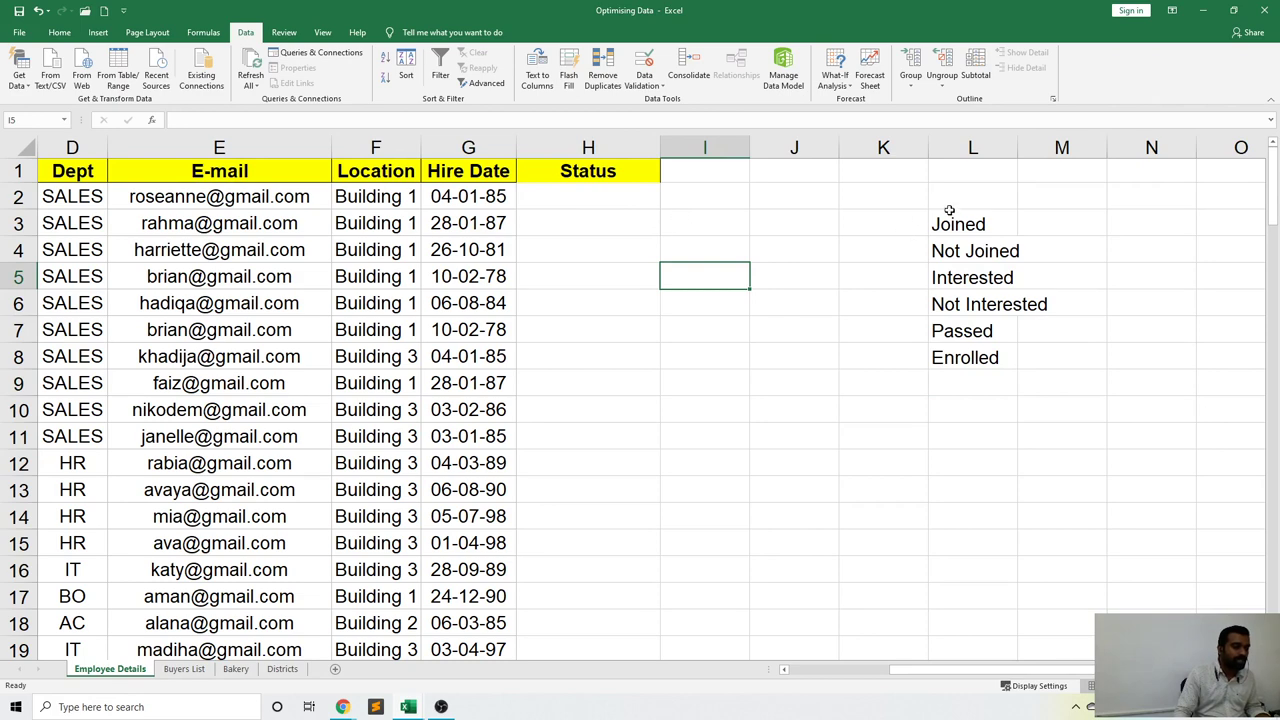
Select the Status cells from H2 down the column.
{"action": "left_click_drag", "start_coordinate": [955, 222], "coordinate": [971, 643]}
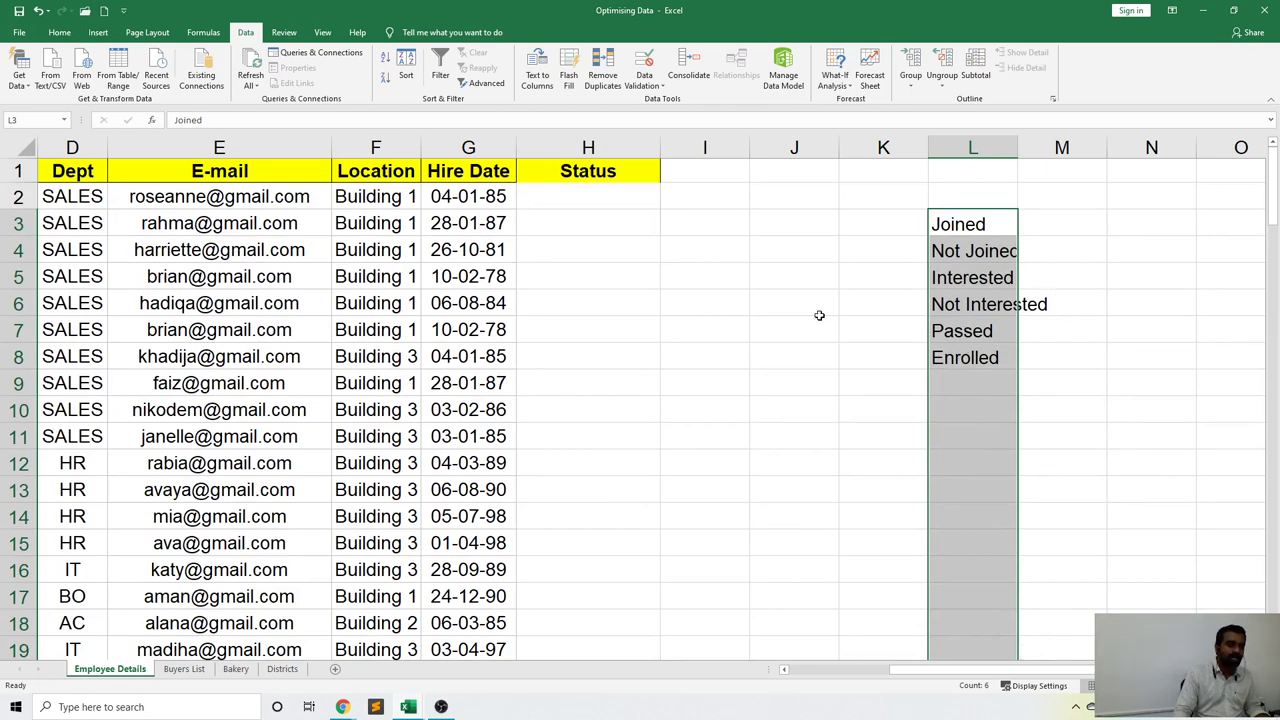
{"action": "left_click", "coordinate": [786, 308]}
{"action": "left_click_drag", "start_coordinate": [986, 214], "coordinate": [986, 364]}
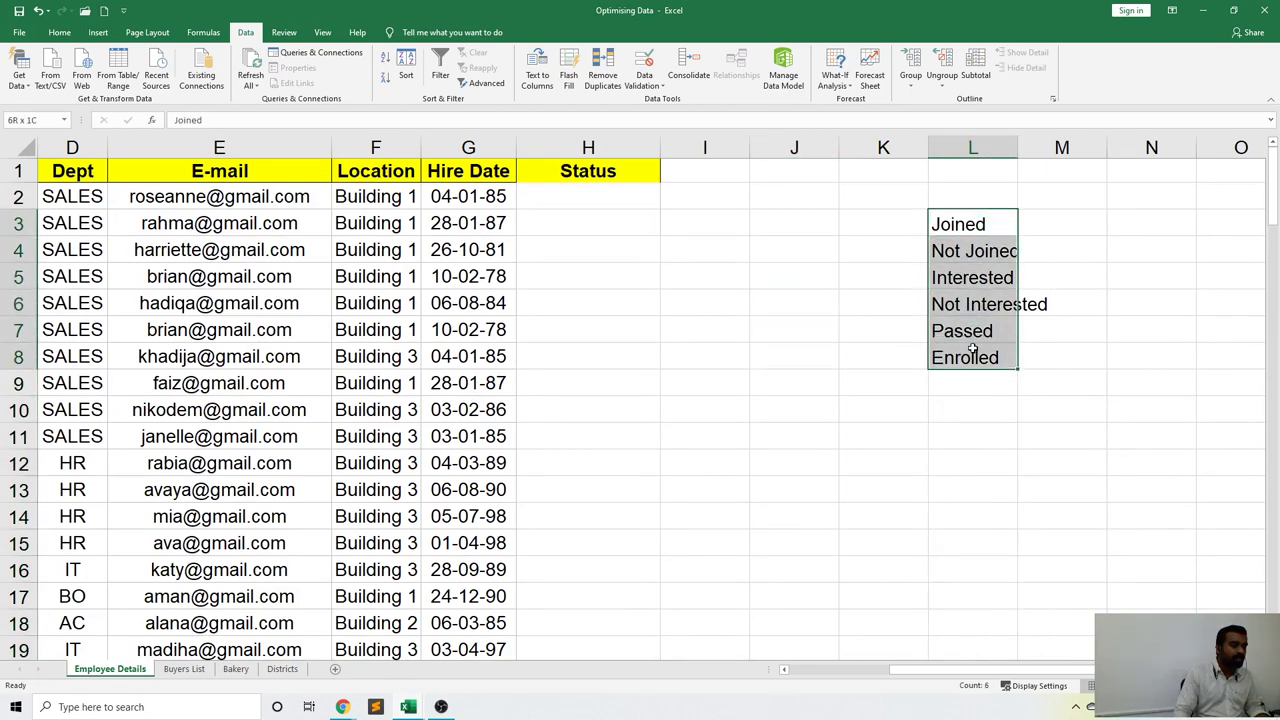
{"action": "left_click", "coordinate": [972, 436]}
{"action": "left_click", "coordinate": [580, 202]}
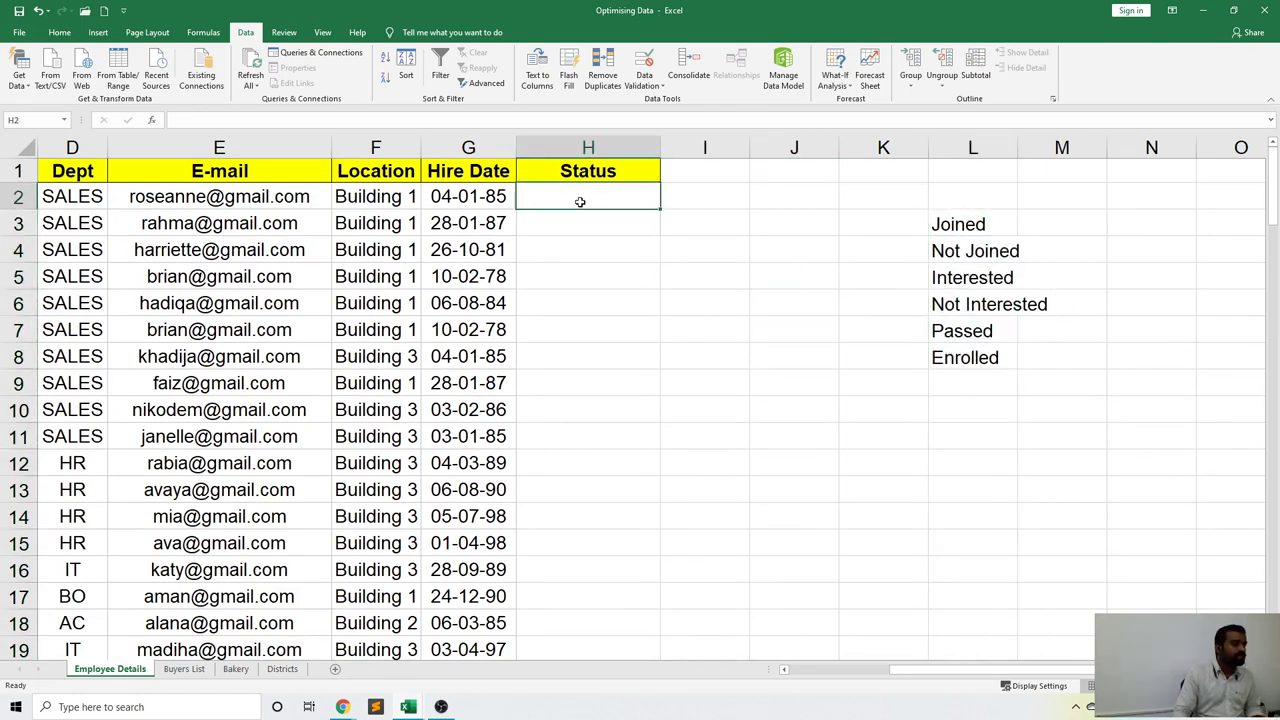
{"action": "left_click", "coordinate": [594, 303]}
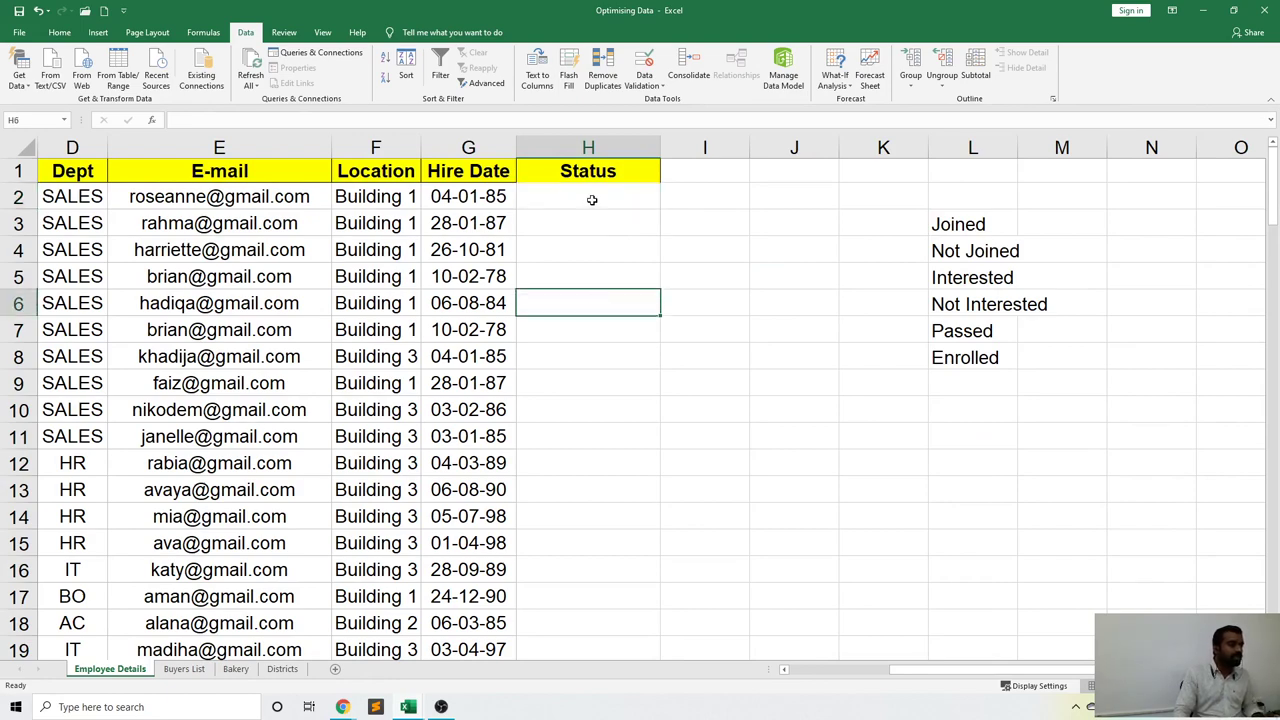
{"action": "left_click_drag", "start_coordinate": [592, 200], "coordinate": [592, 604]}
{"action": "scroll", "coordinate": [740, 394], "scroll_direction": "up", "scroll_amount": 20}
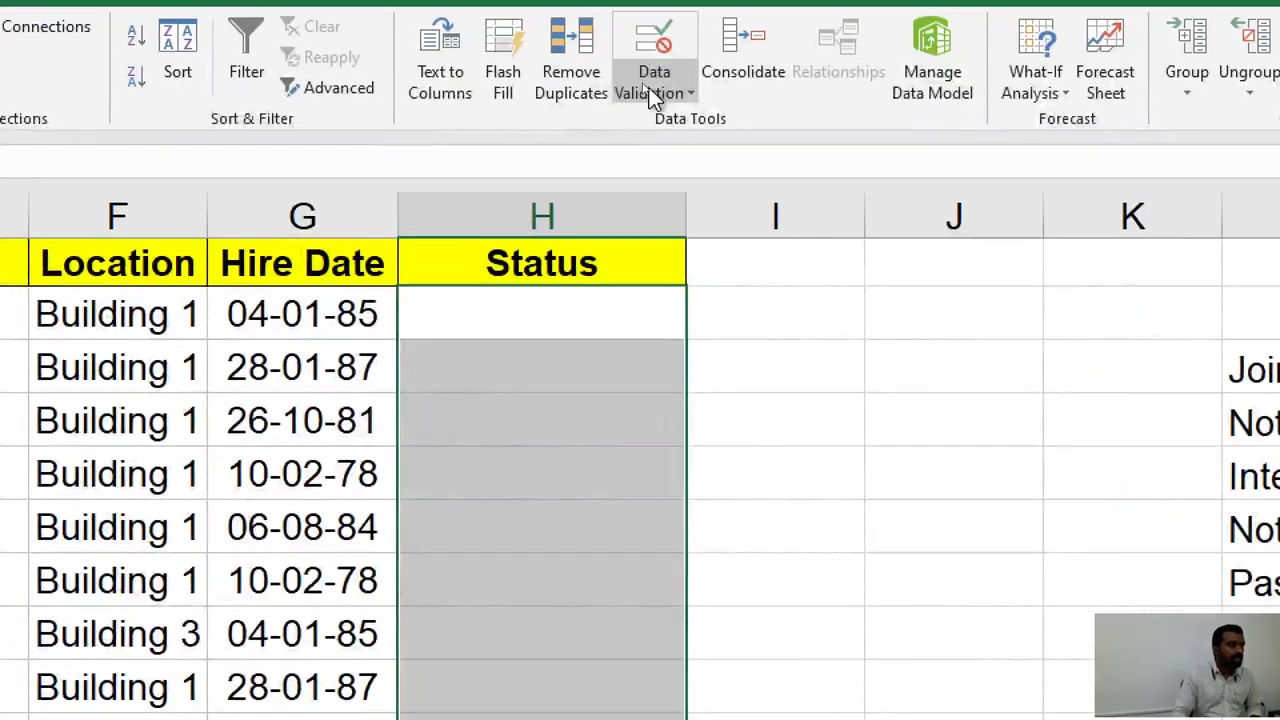
Apply List validation with source =$L$3:$L$8 to the Status cells.
{"action": "left_click", "coordinate": [650, 90]}
{"action": "left_click", "coordinate": [672, 122]}
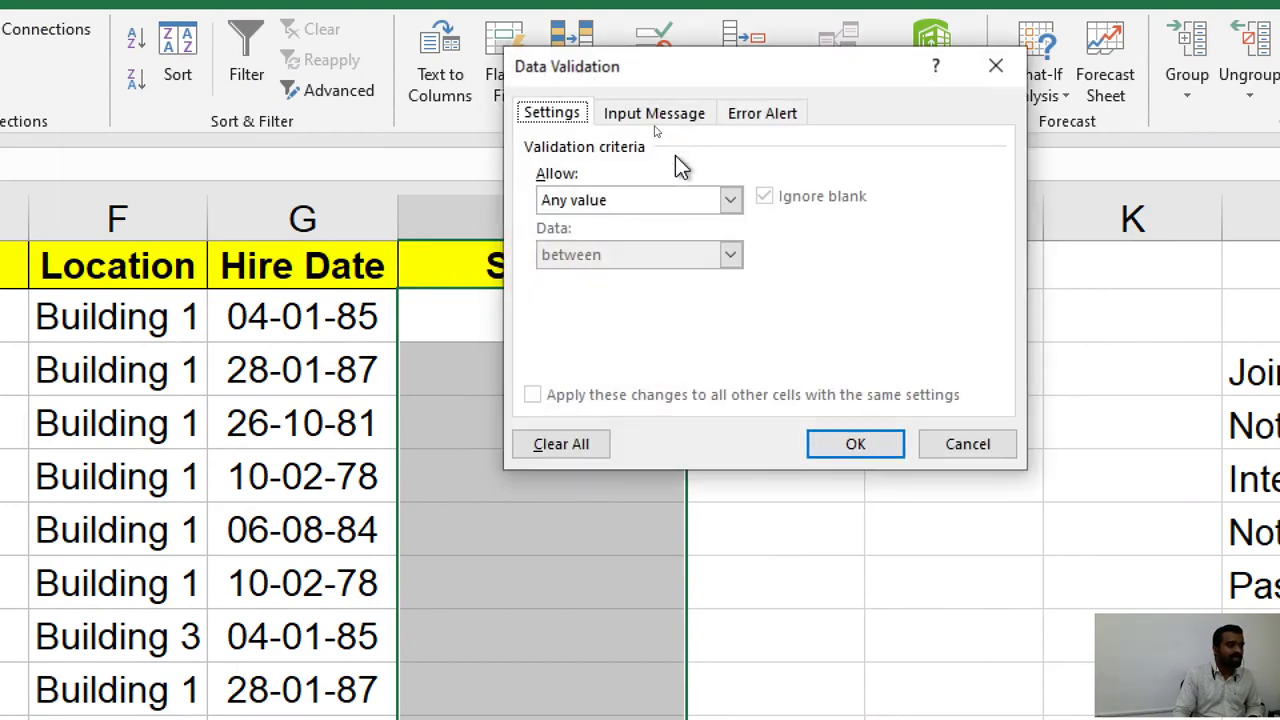
{"action": "left_click", "coordinate": [682, 203]}
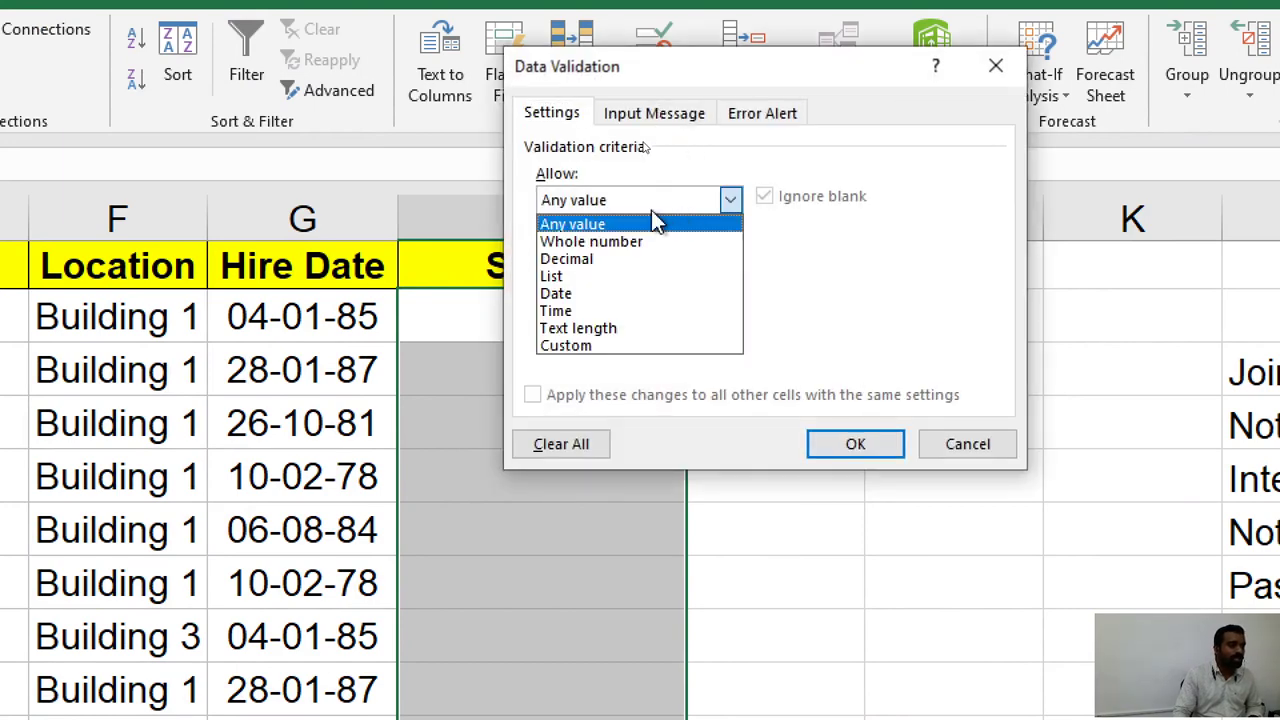
{"action": "left_click", "coordinate": [597, 277]}
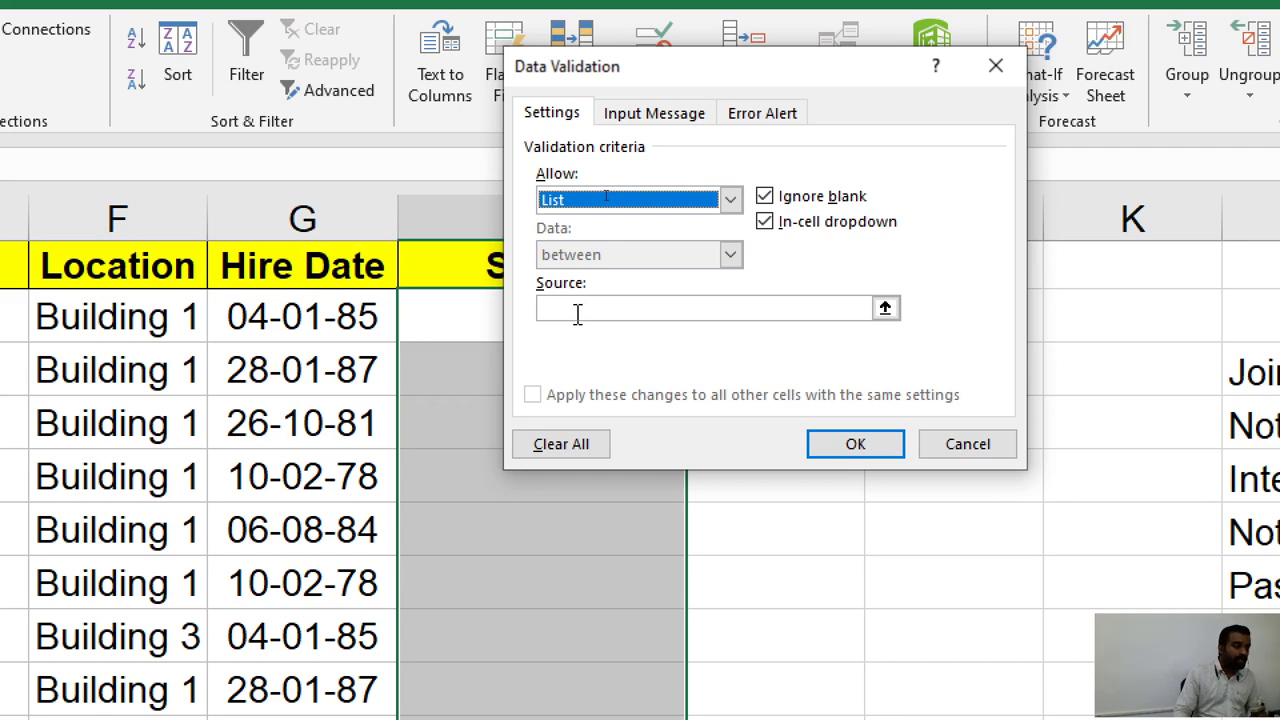
{"action": "left_click", "coordinate": [576, 307]}
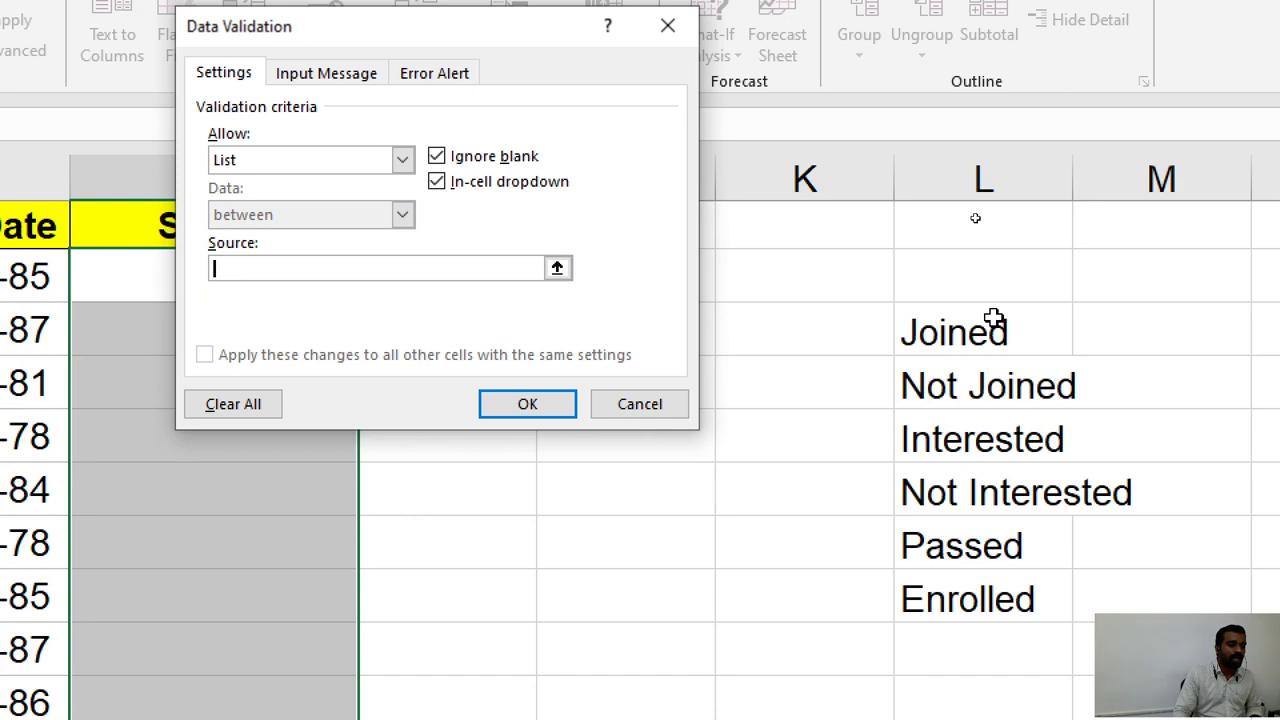
{"action": "left_click_drag", "start_coordinate": [993, 318], "coordinate": [975, 590]}
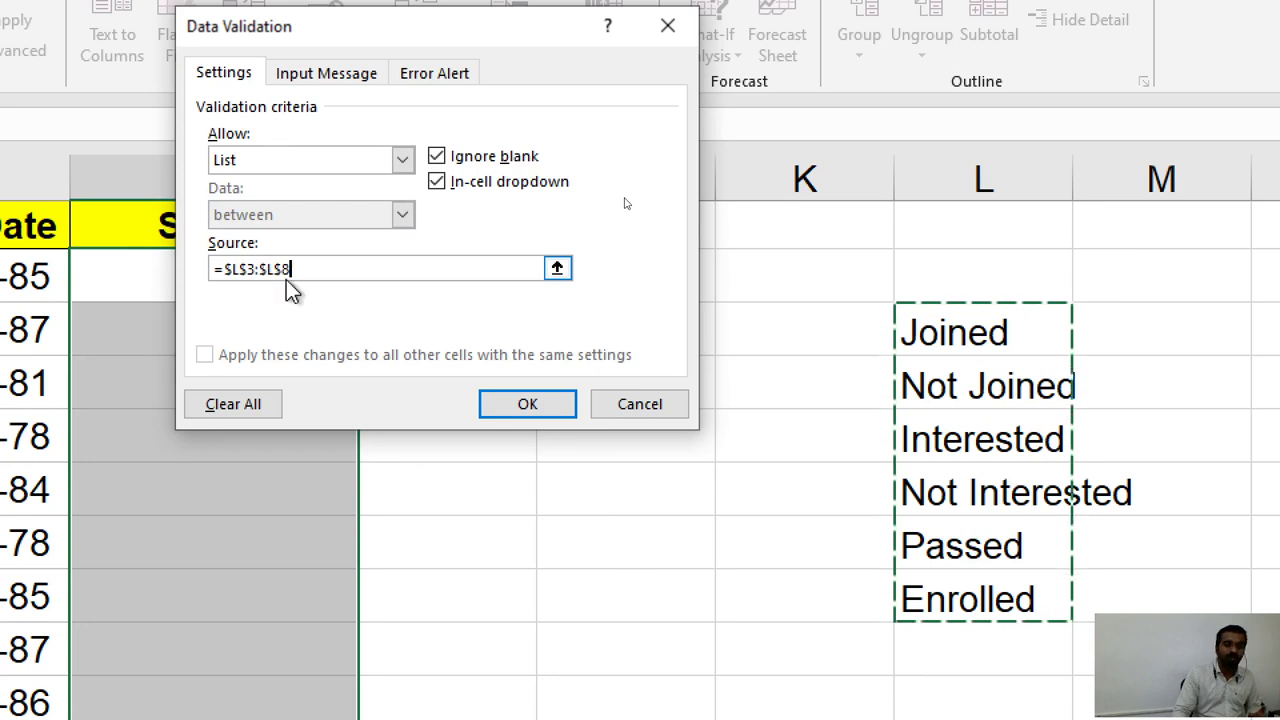
{"action": "left_click", "coordinate": [528, 404]}
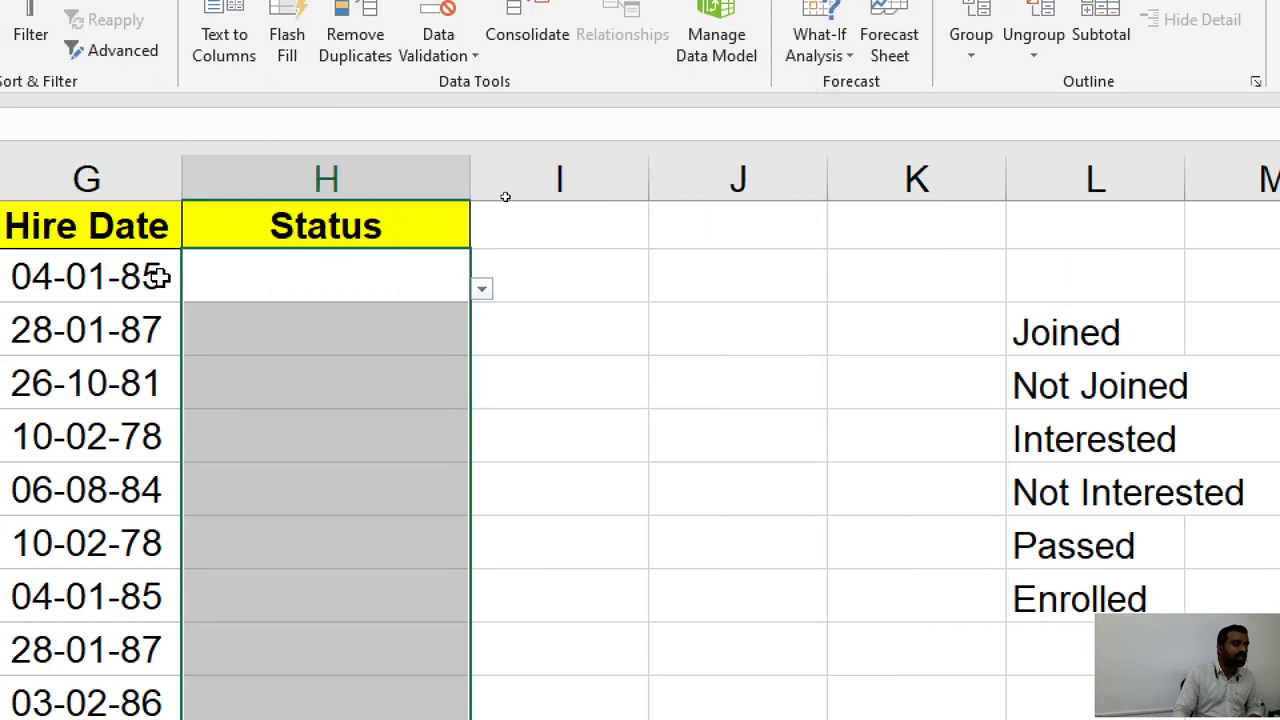
{"action": "left_click", "coordinate": [497, 303]}
{"action": "left_click", "coordinate": [453, 285]}
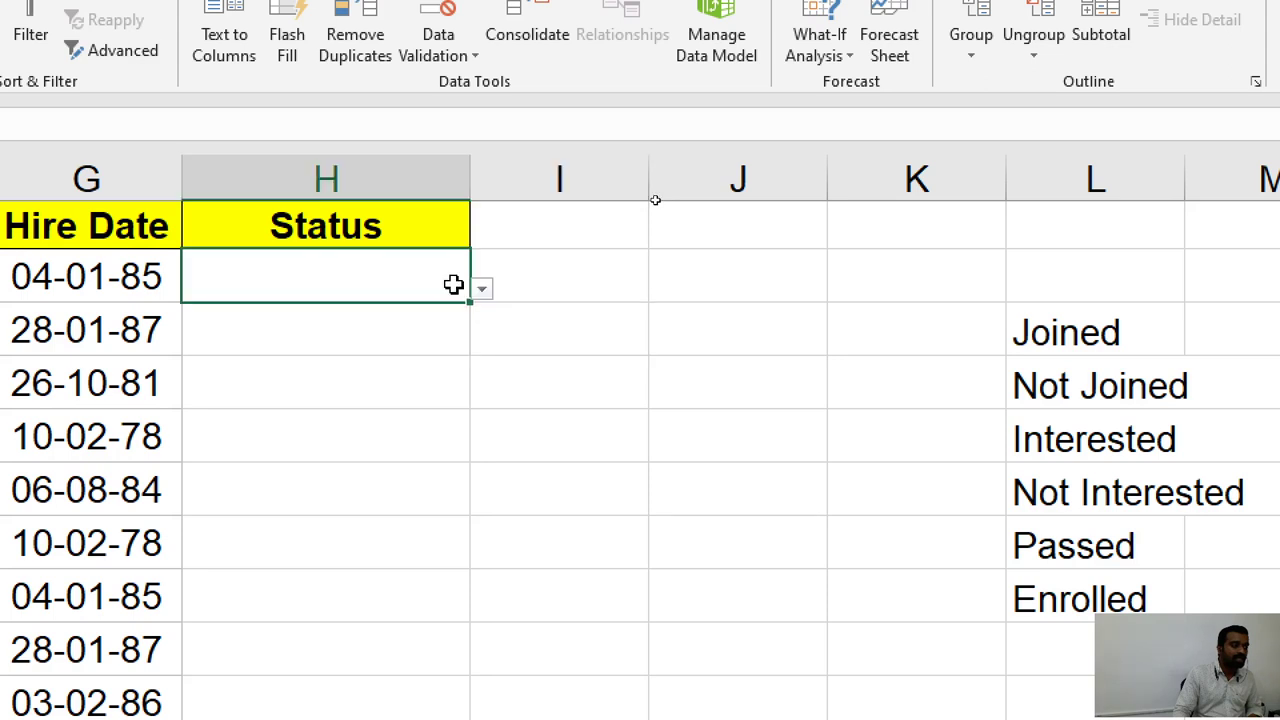
{"action": "left_click", "coordinate": [481, 288]}
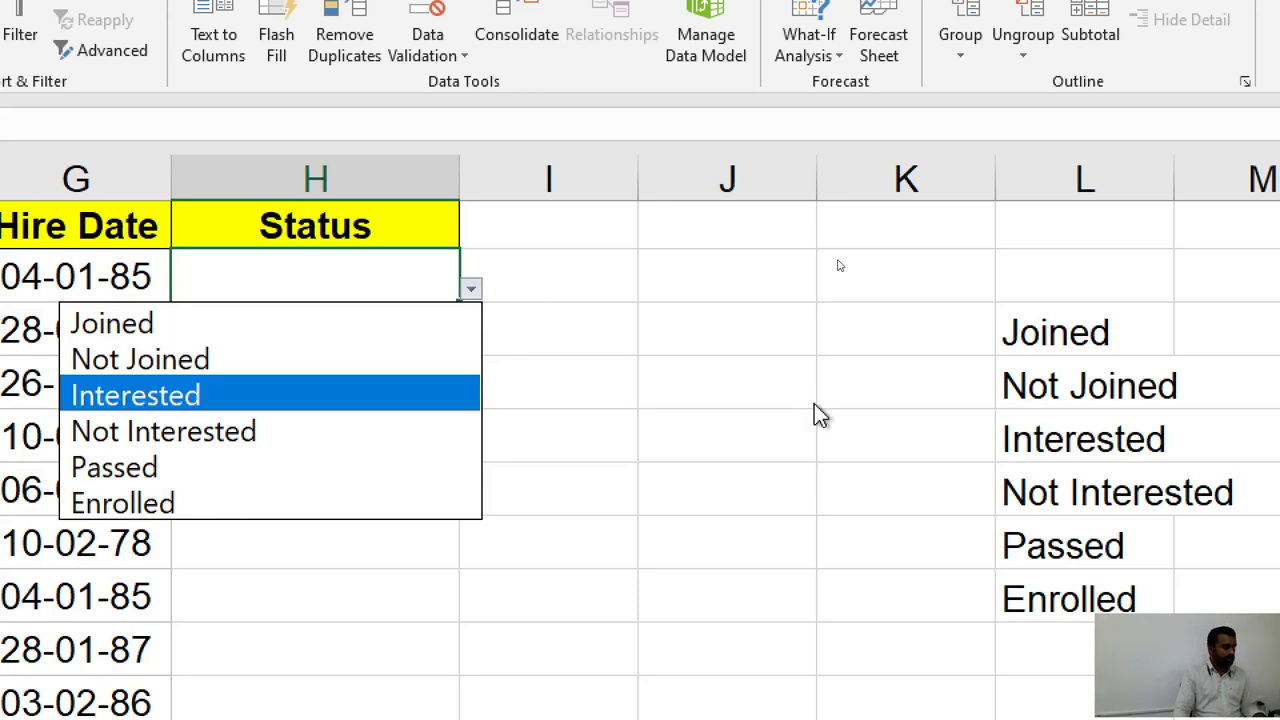
{"action": "left_click", "coordinate": [337, 274]}
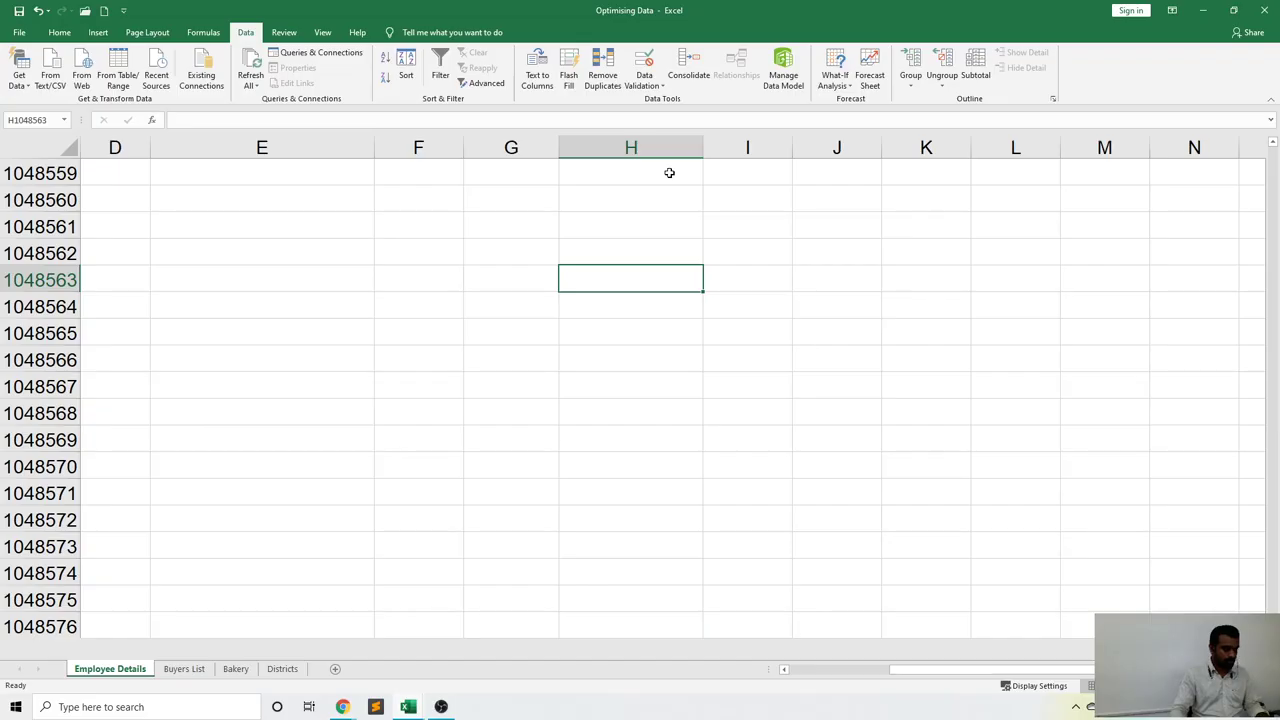
Remove the dropdown validation rule from the Status cells starting at H2 with Clear All.
{"action": "key", "text": "ctrl+Up"}
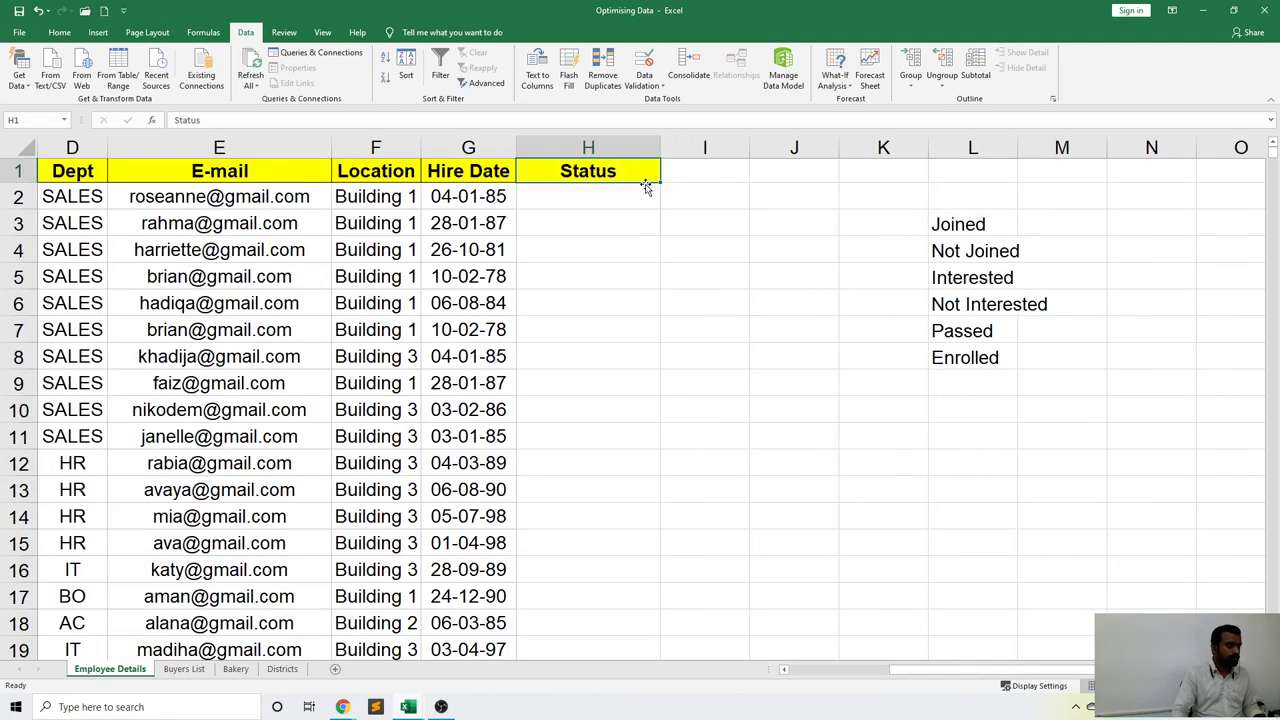
{"action": "left_click", "coordinate": [635, 196]}
{"action": "left_click_drag", "start_coordinate": [635, 196], "coordinate": [594, 586]}
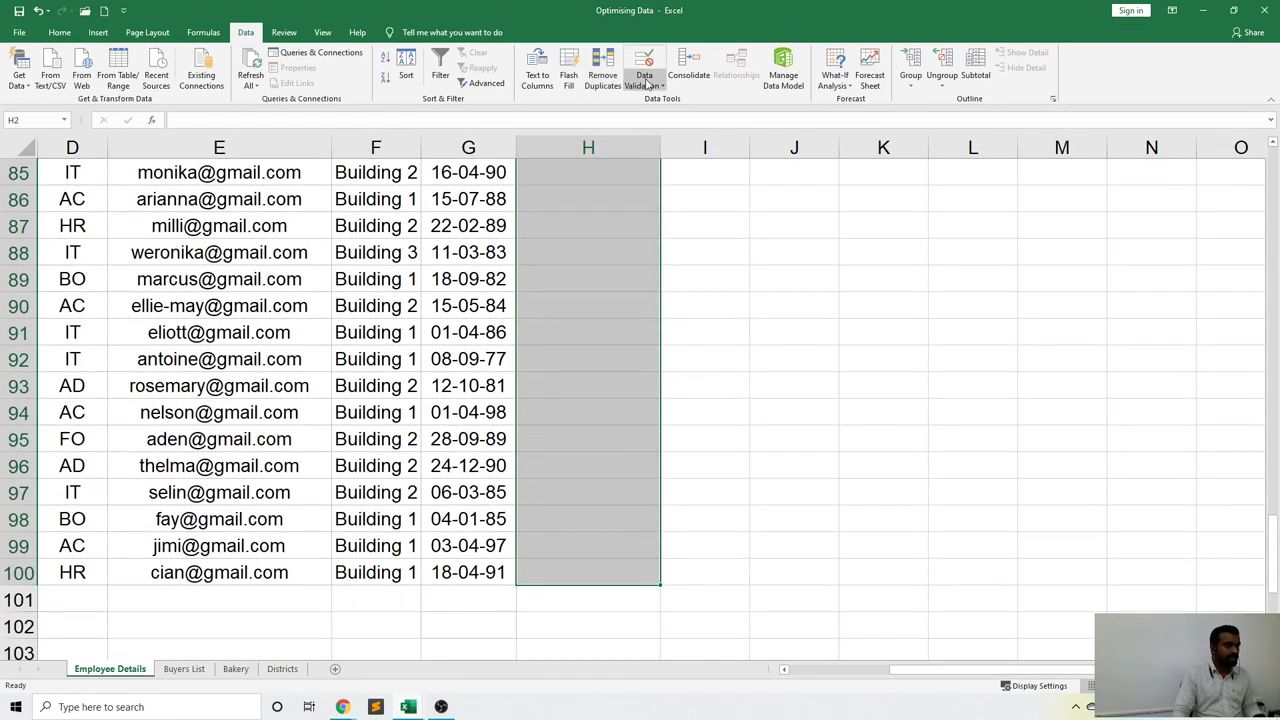
{"action": "left_click", "coordinate": [643, 84]}
{"action": "left_click", "coordinate": [680, 99]}
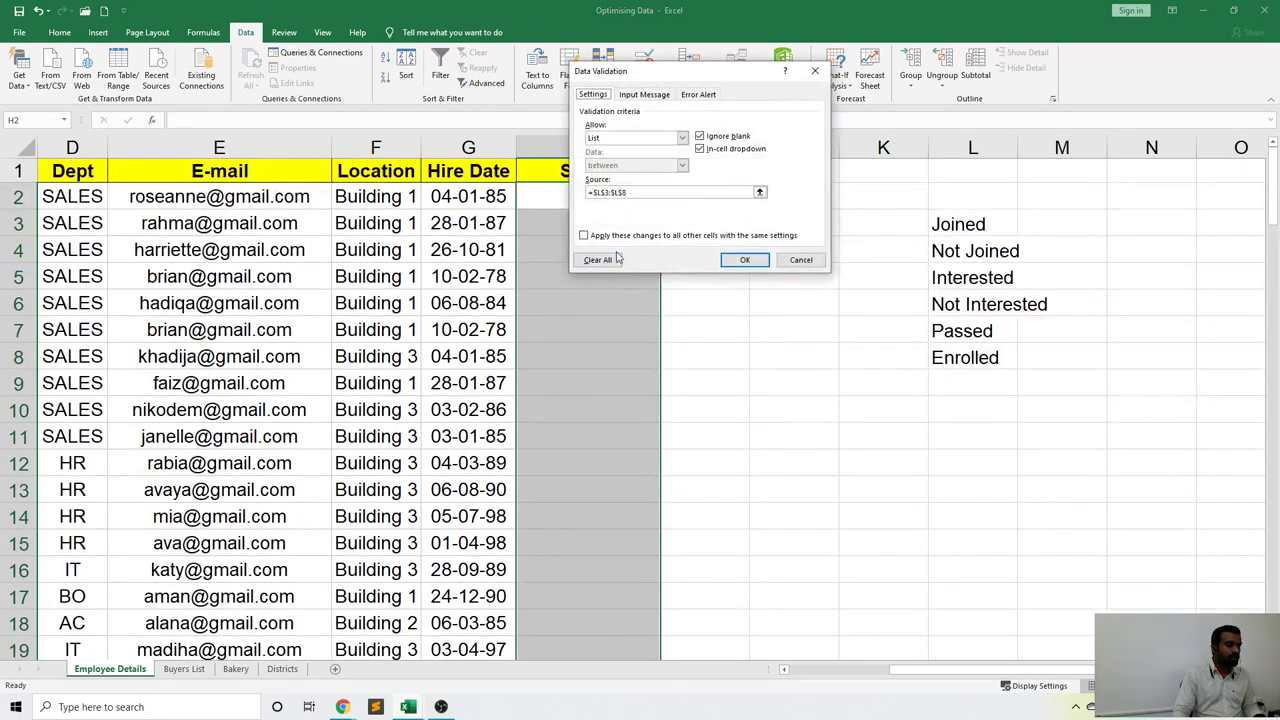
{"action": "left_click", "coordinate": [597, 260]}
{"action": "left_click", "coordinate": [744, 260]}
{"action": "left_click", "coordinate": [740, 352]}
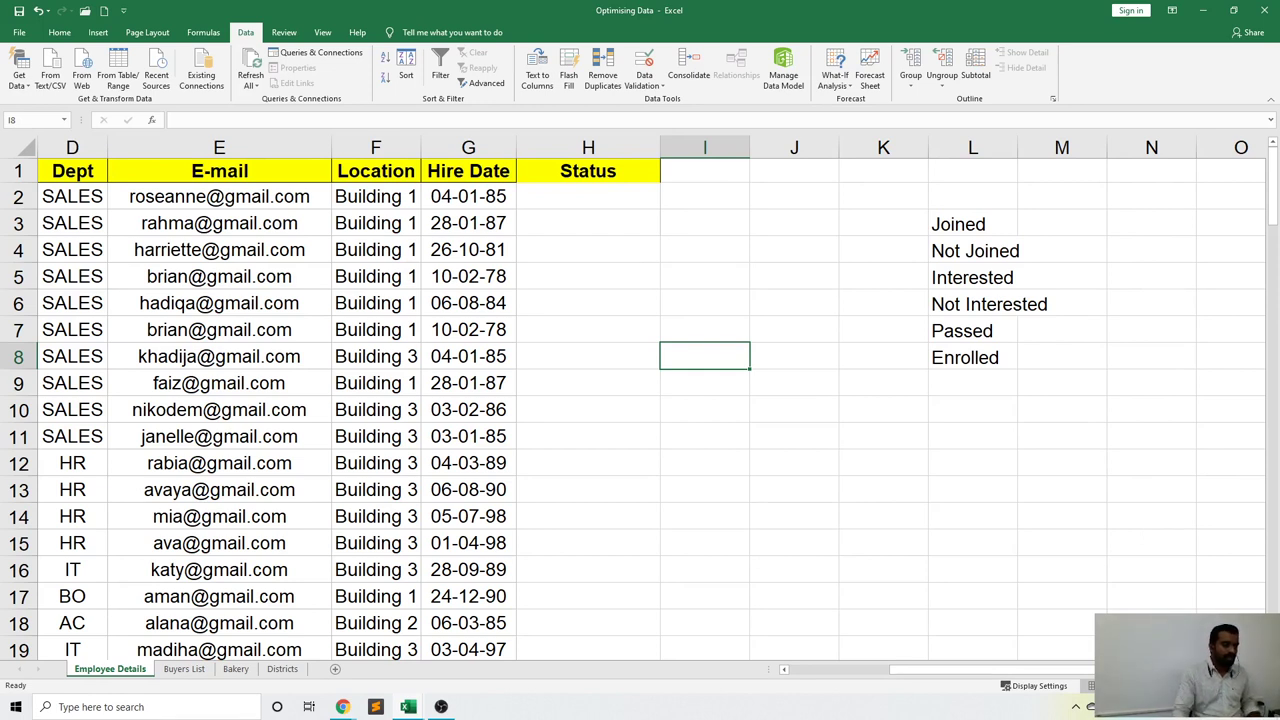
Clear the six status options from L3:L8.
{"action": "left_click_drag", "start_coordinate": [962, 224], "coordinate": [962, 350]}
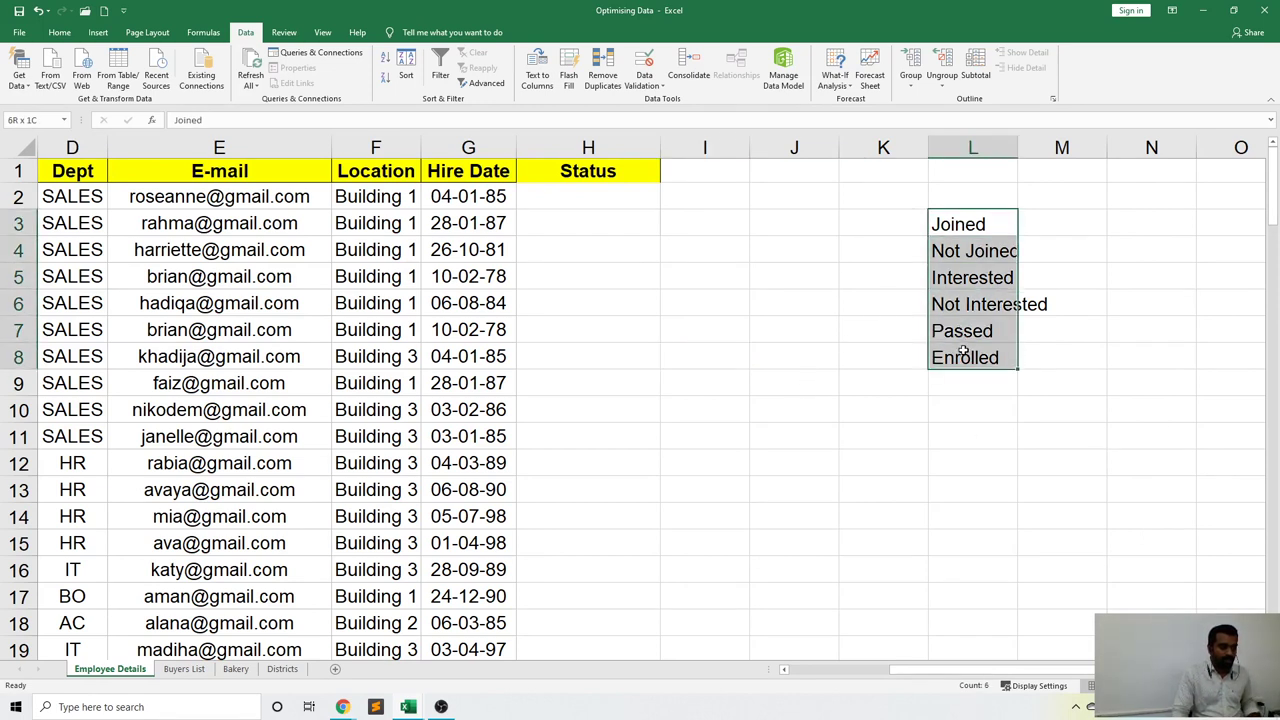
{"action": "key", "text": "Delete"}
{"action": "left_click", "coordinate": [882, 417]}
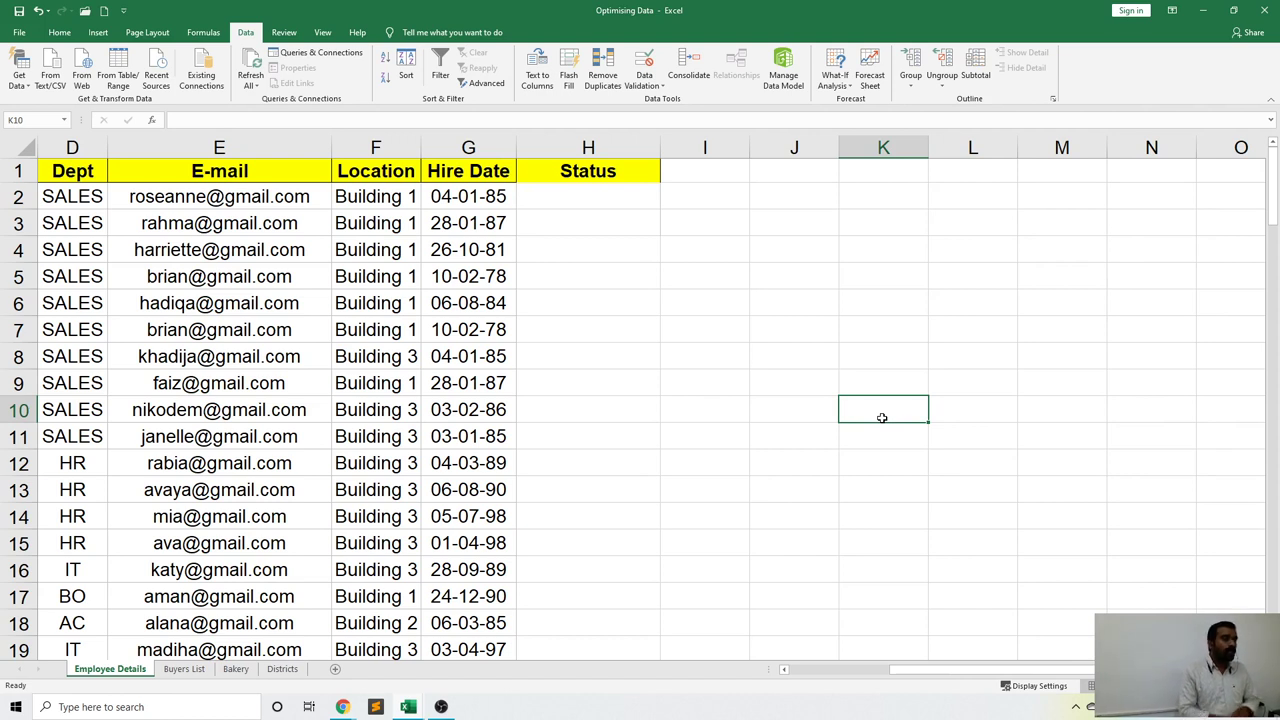
Change header H1 from Status to State and add District in I1 and Village in J1.
{"action": "left_click", "coordinate": [584, 197]}
{"action": "key", "text": "F2"}
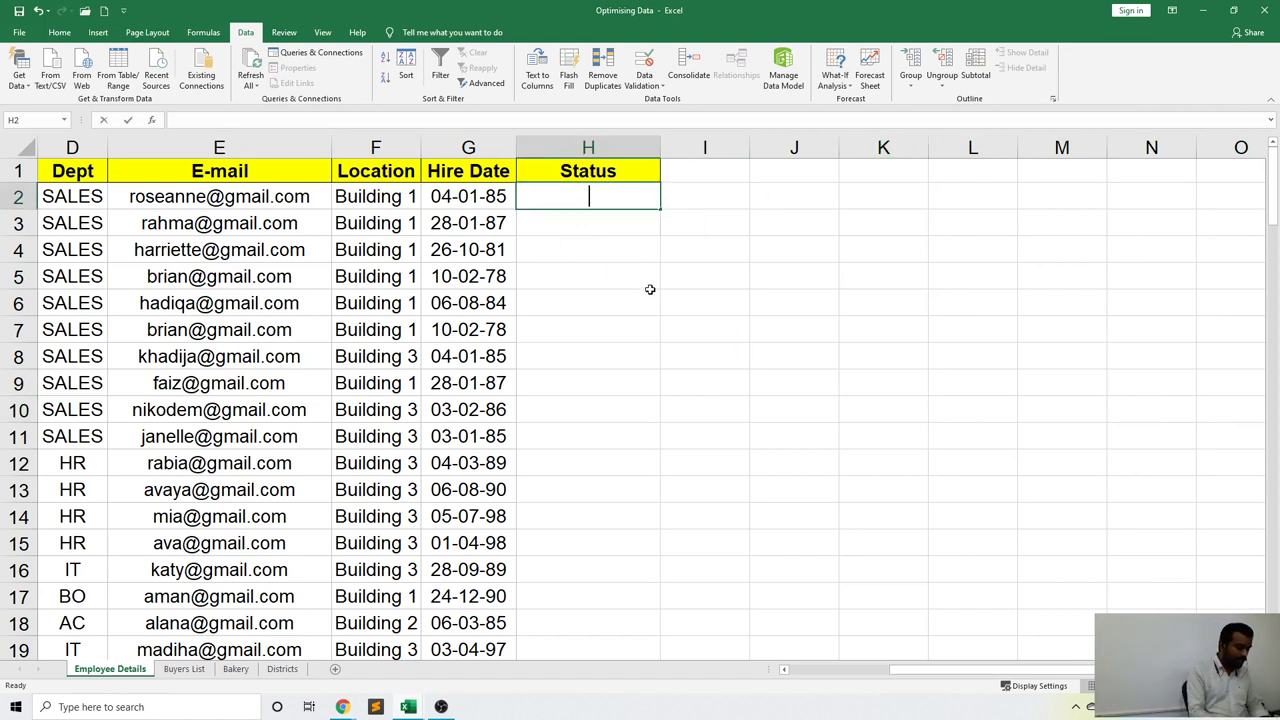
{"action": "left_click", "coordinate": [602, 179]}
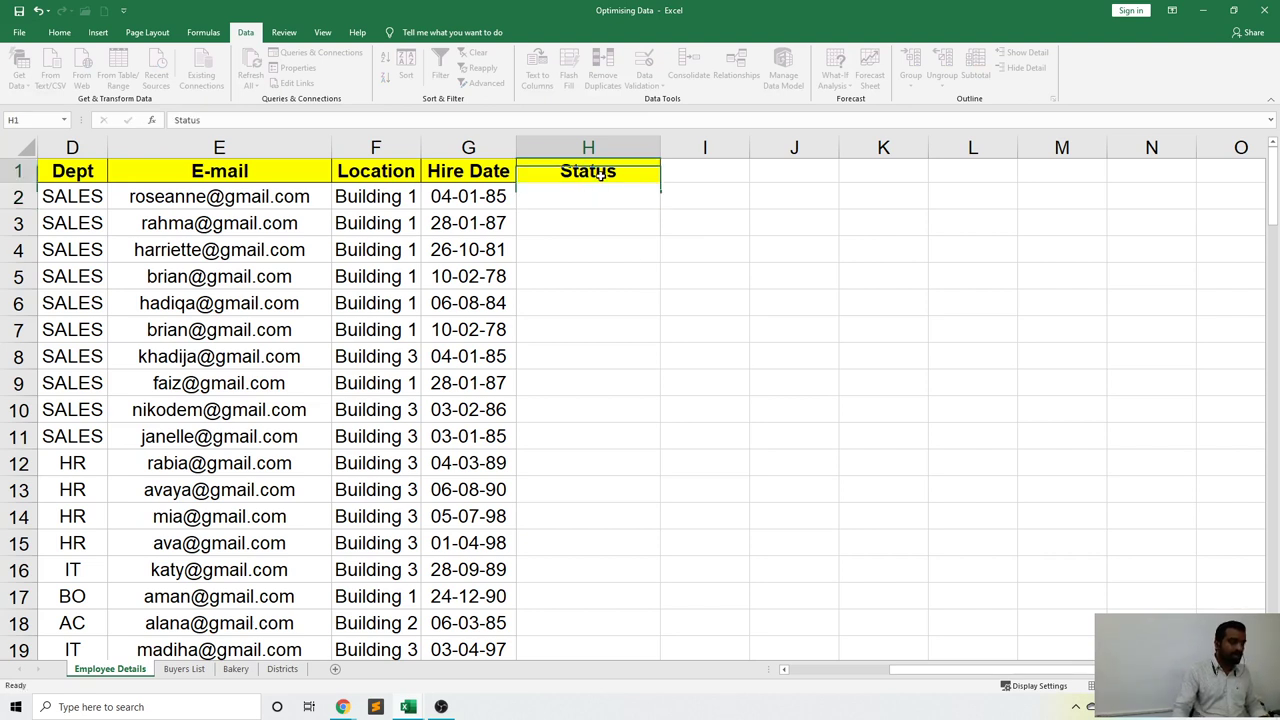
{"action": "type", "text": "State"}
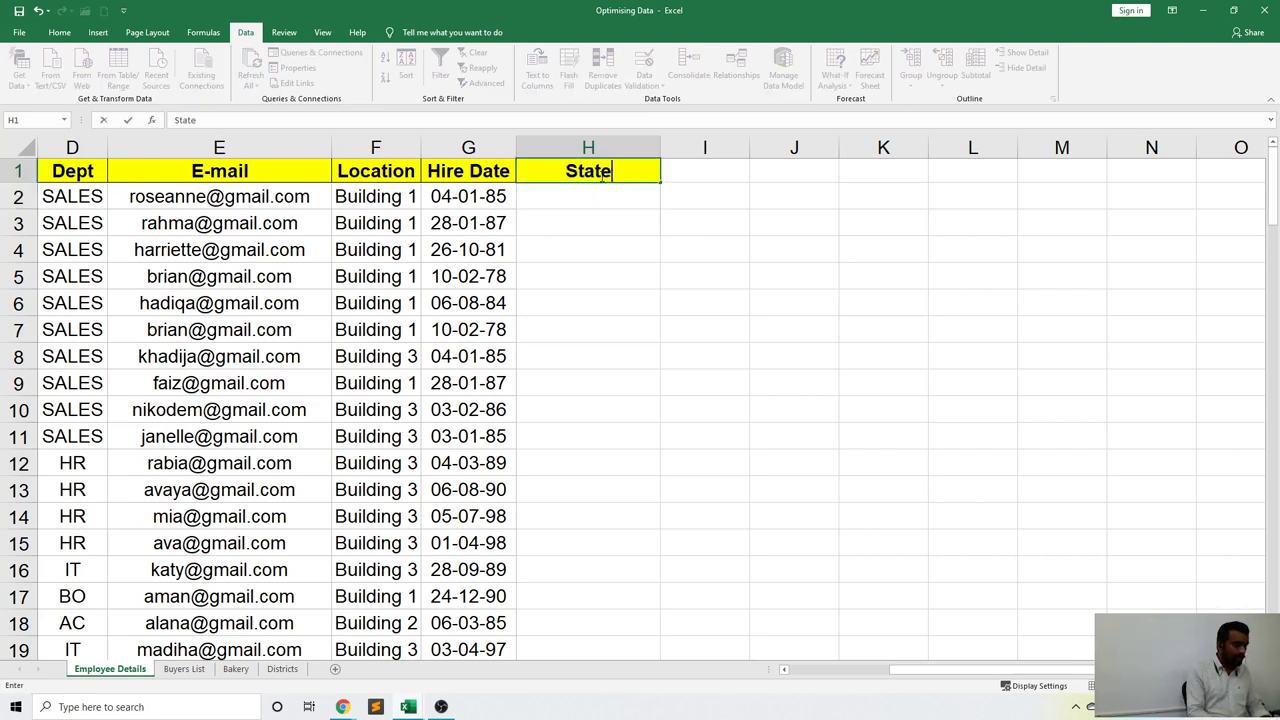
{"action": "key", "text": "Tab"}
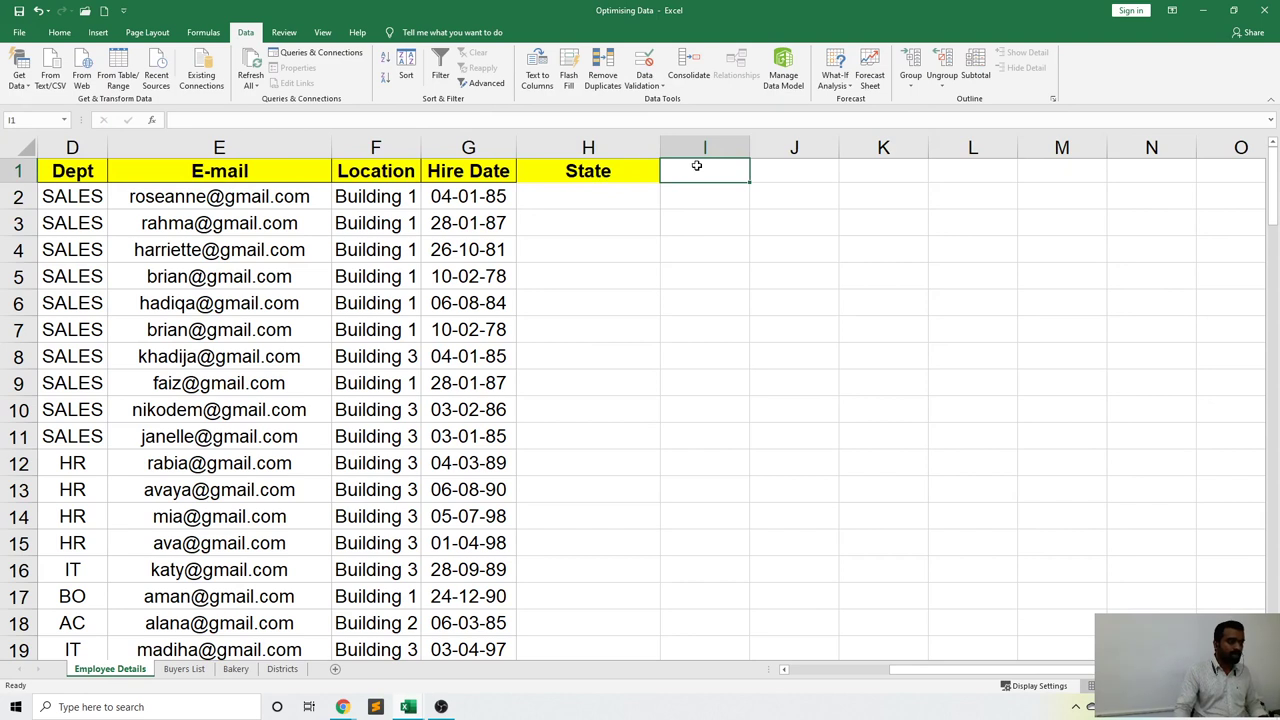
{"action": "type", "text": "District"}
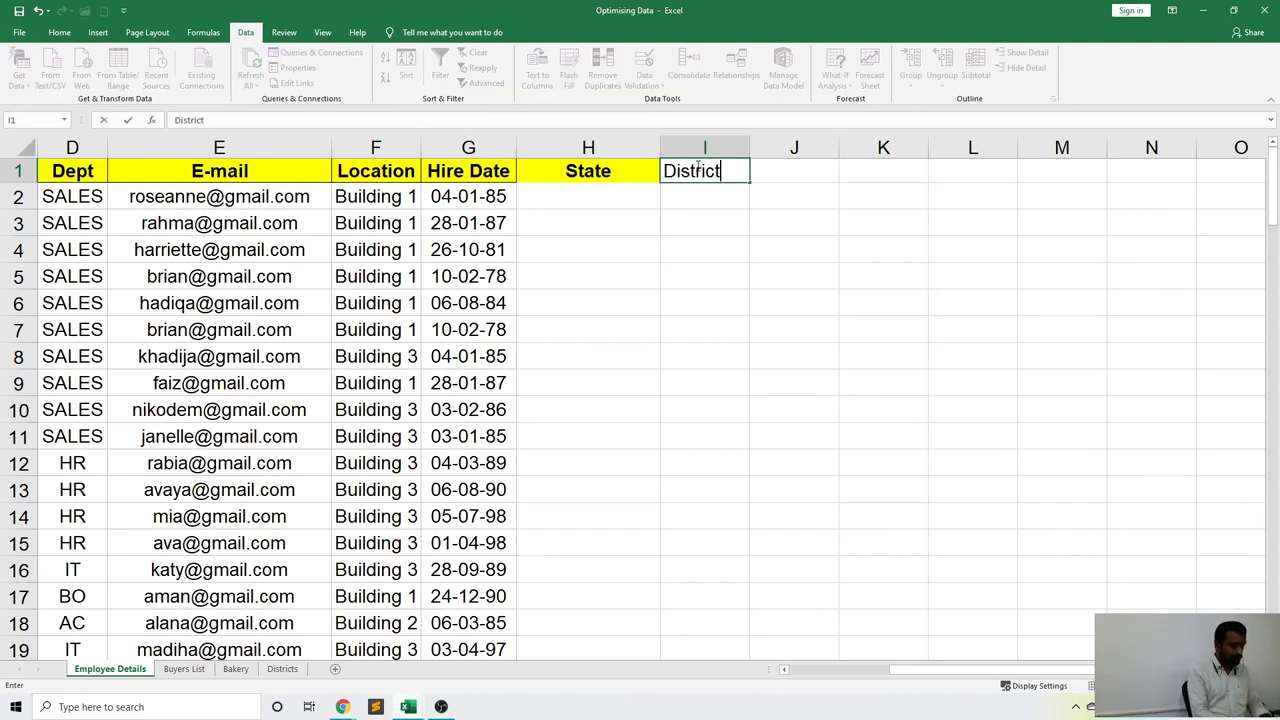
{"action": "key", "text": "Tab"}
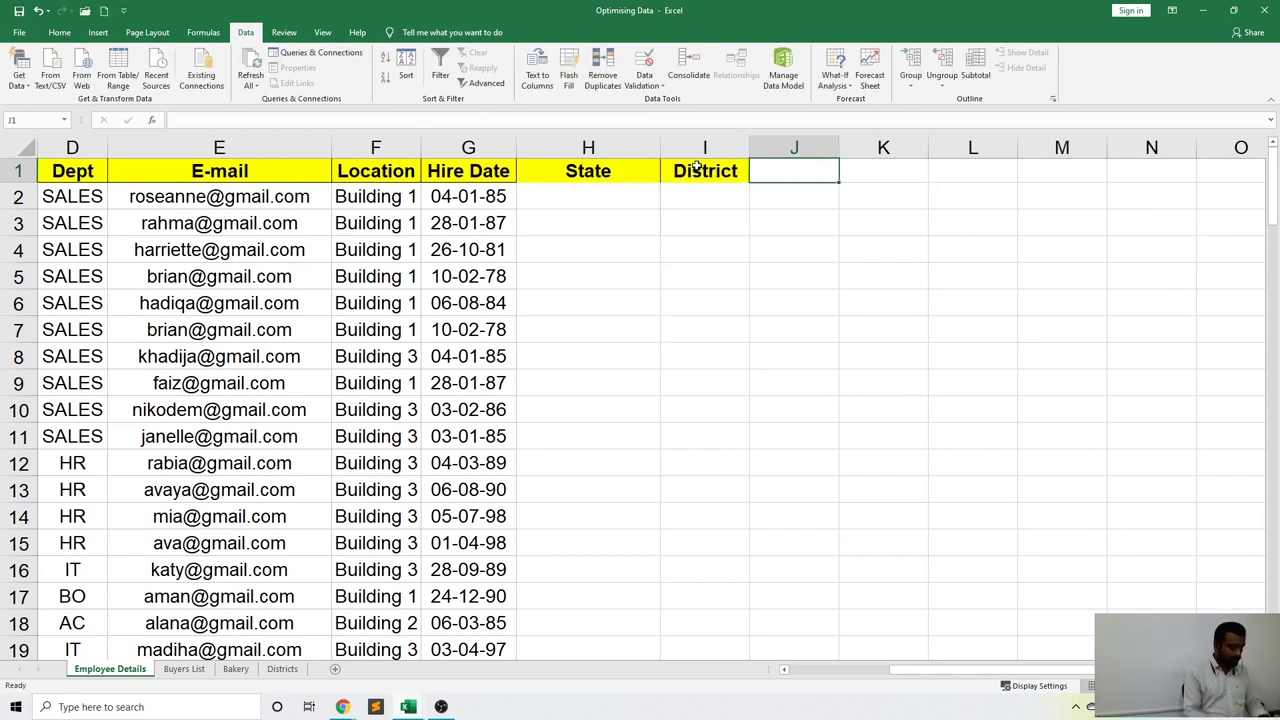
{"action": "type", "text": "Village"}
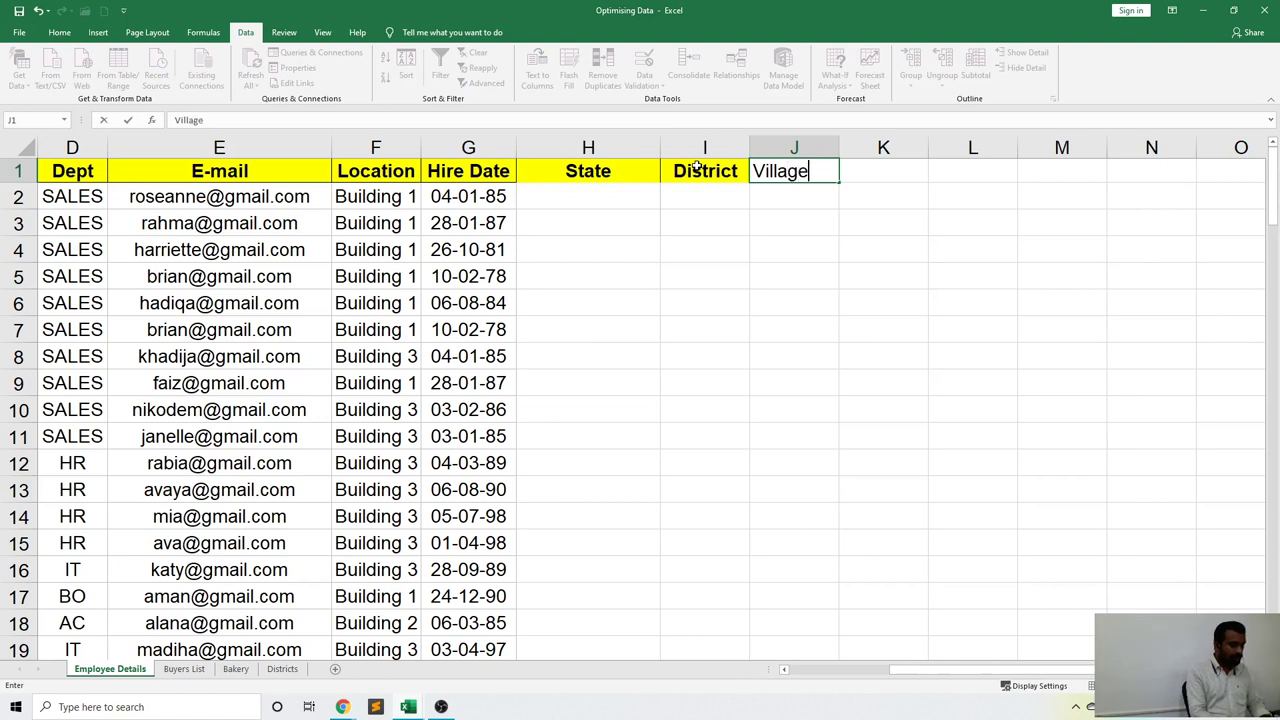
{"action": "left_click", "coordinate": [785, 240]}
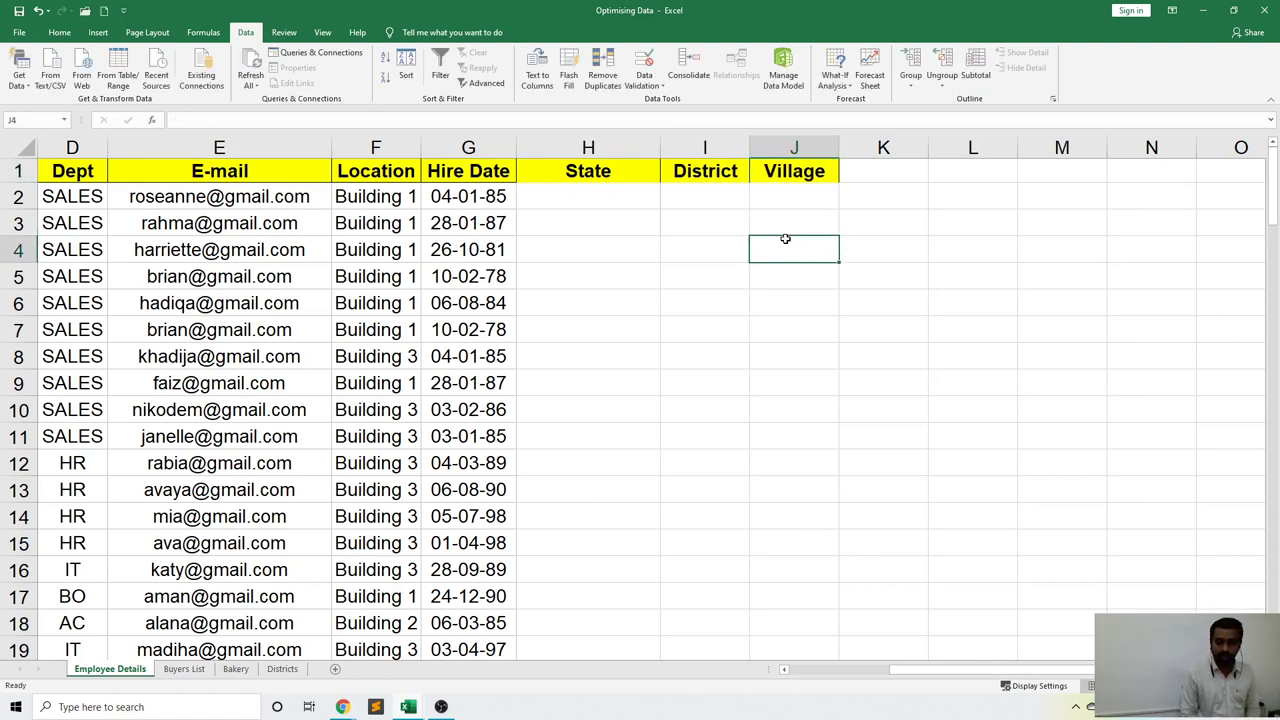
{"action": "left_click", "coordinate": [609, 197]}
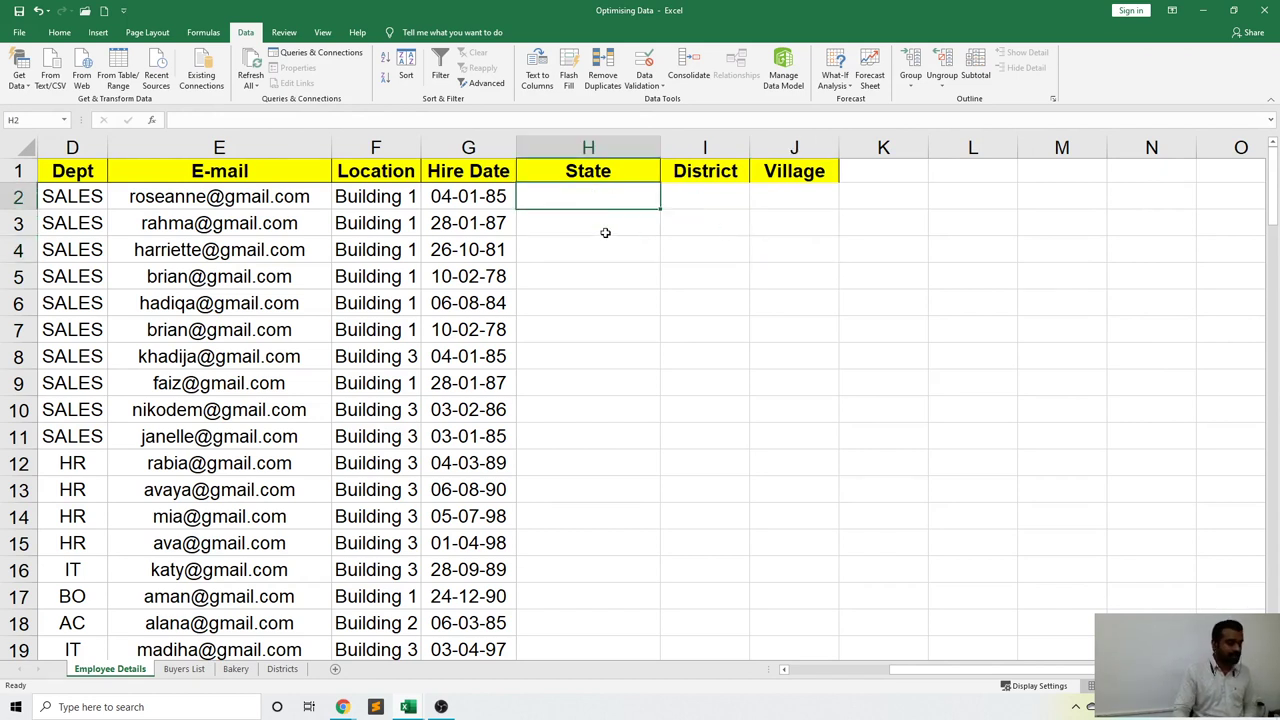
Enter Kerala, Trivandrum and Pattom in H2:J2, autofitting column I to Trivandrum.
{"action": "type", "text": "Kera"}
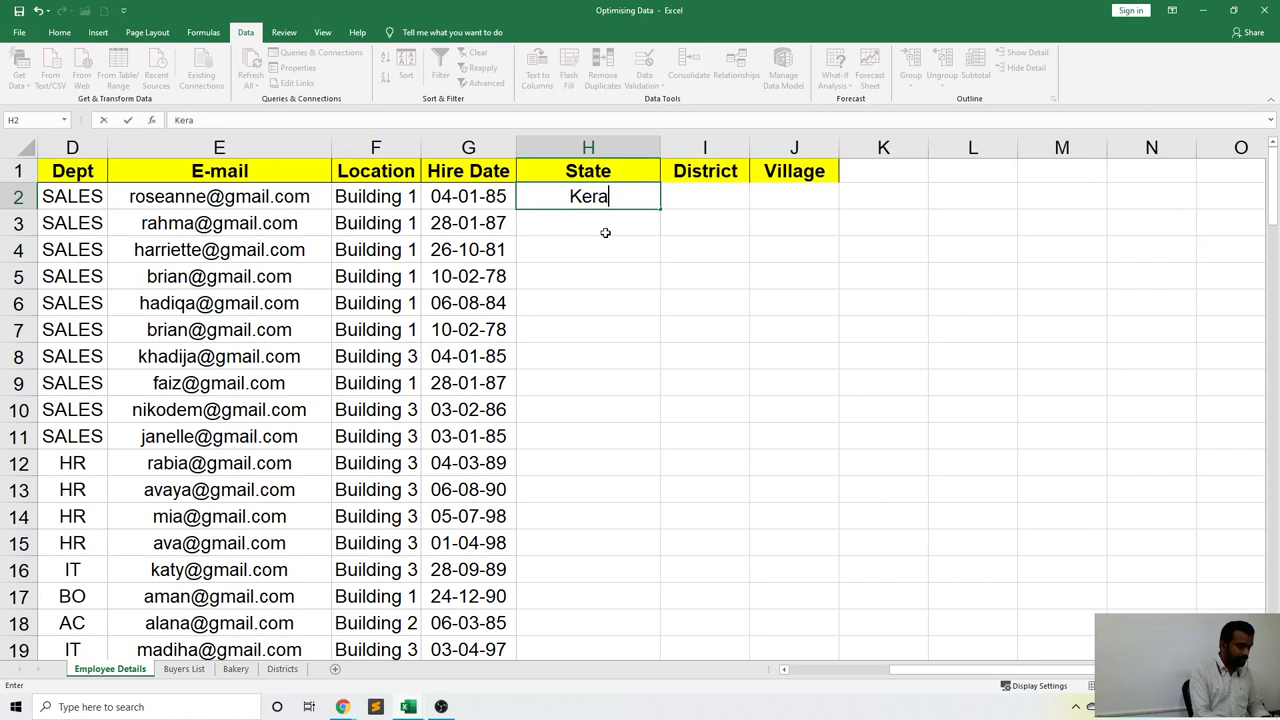
{"action": "type", "text": "la"}
{"action": "key", "text": "Tab"}
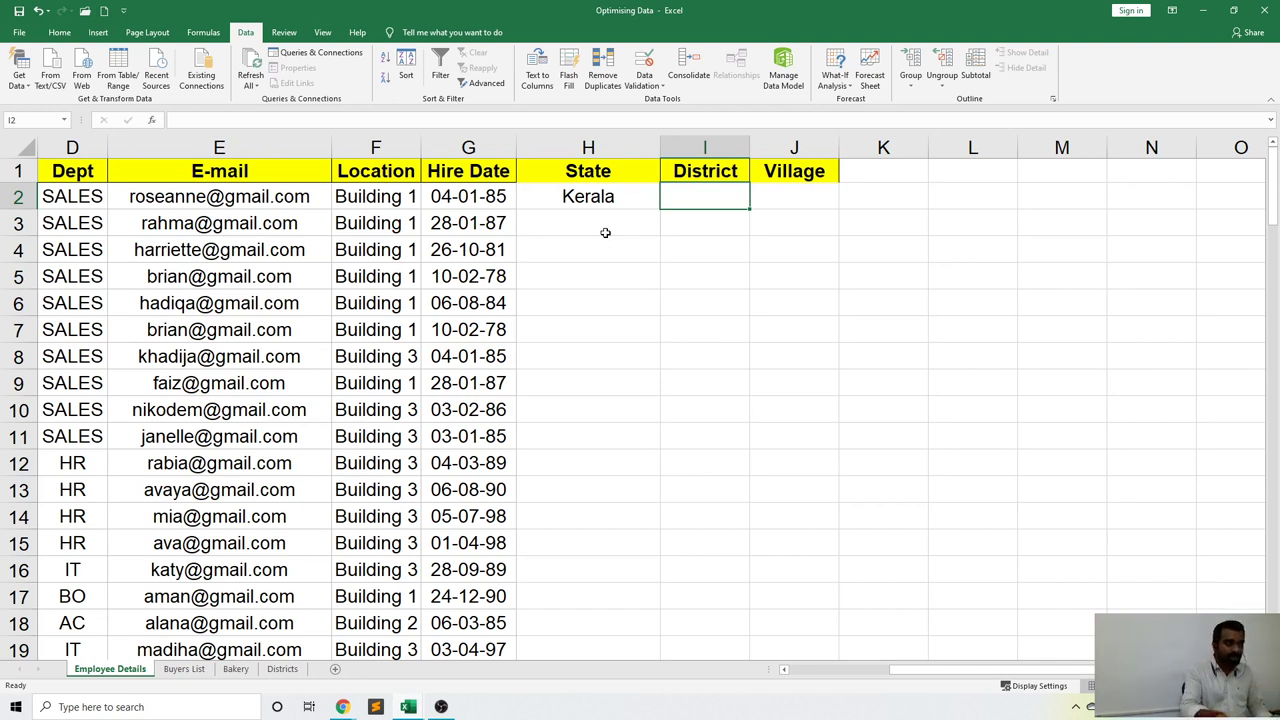
{"action": "type", "text": "Tr"}
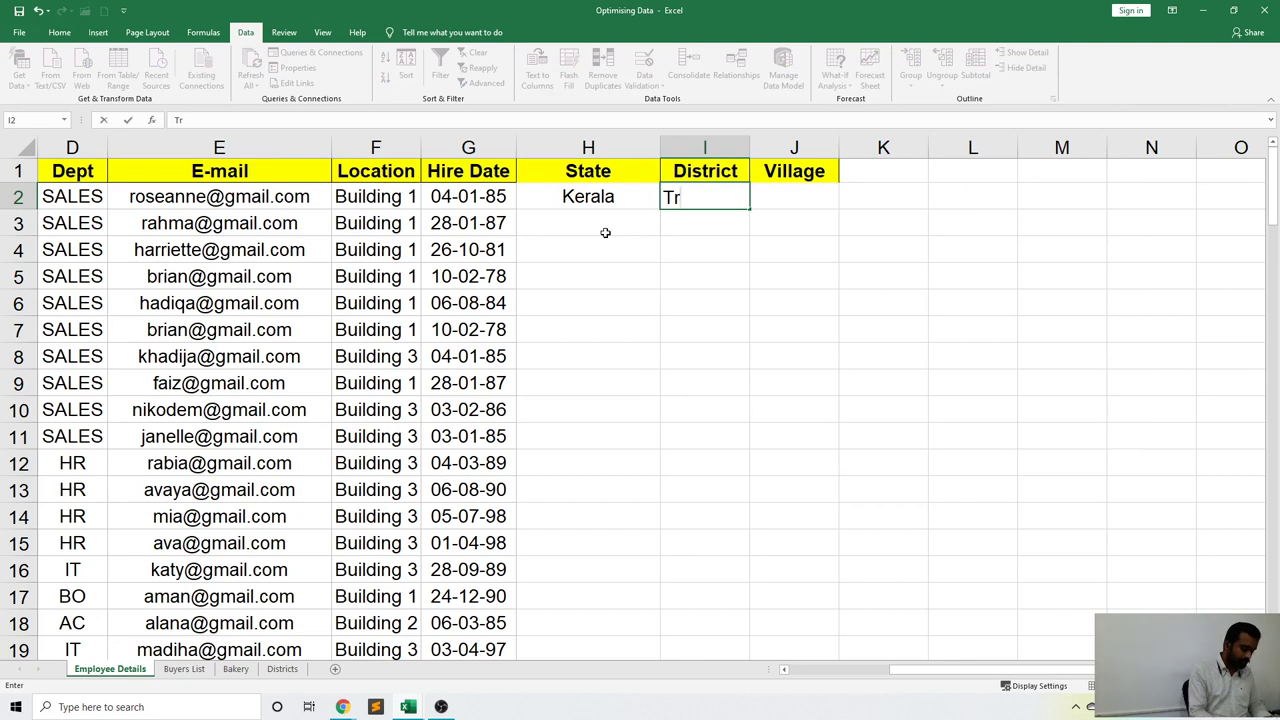
{"action": "type", "text": "ivandr"}
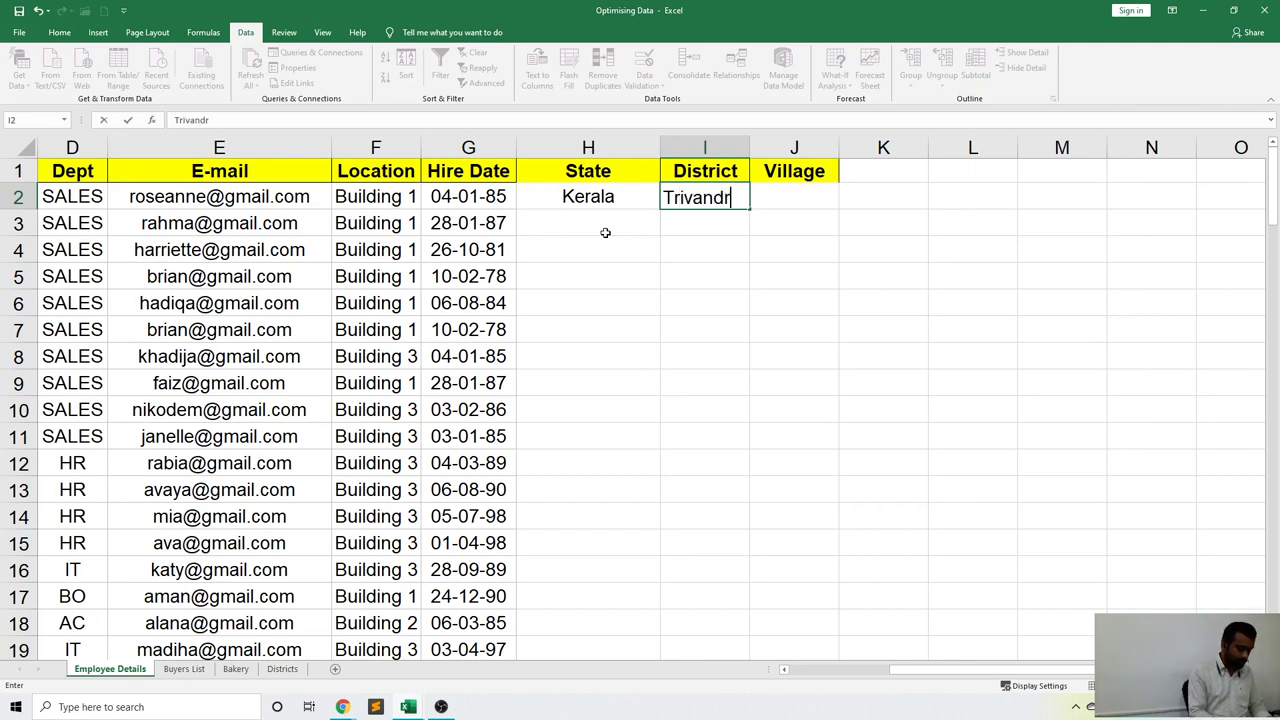
{"action": "type", "text": "um"}
{"action": "key", "text": "Tab"}
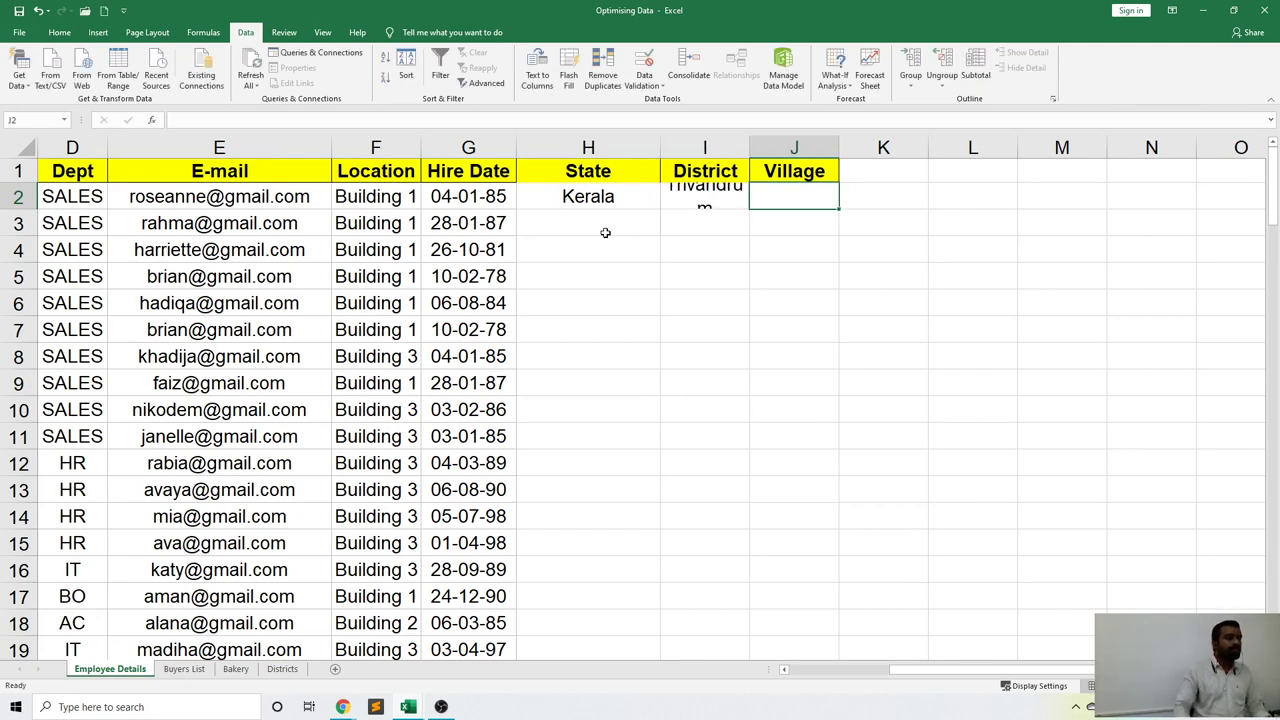
{"action": "double_click", "coordinate": [750, 152]}
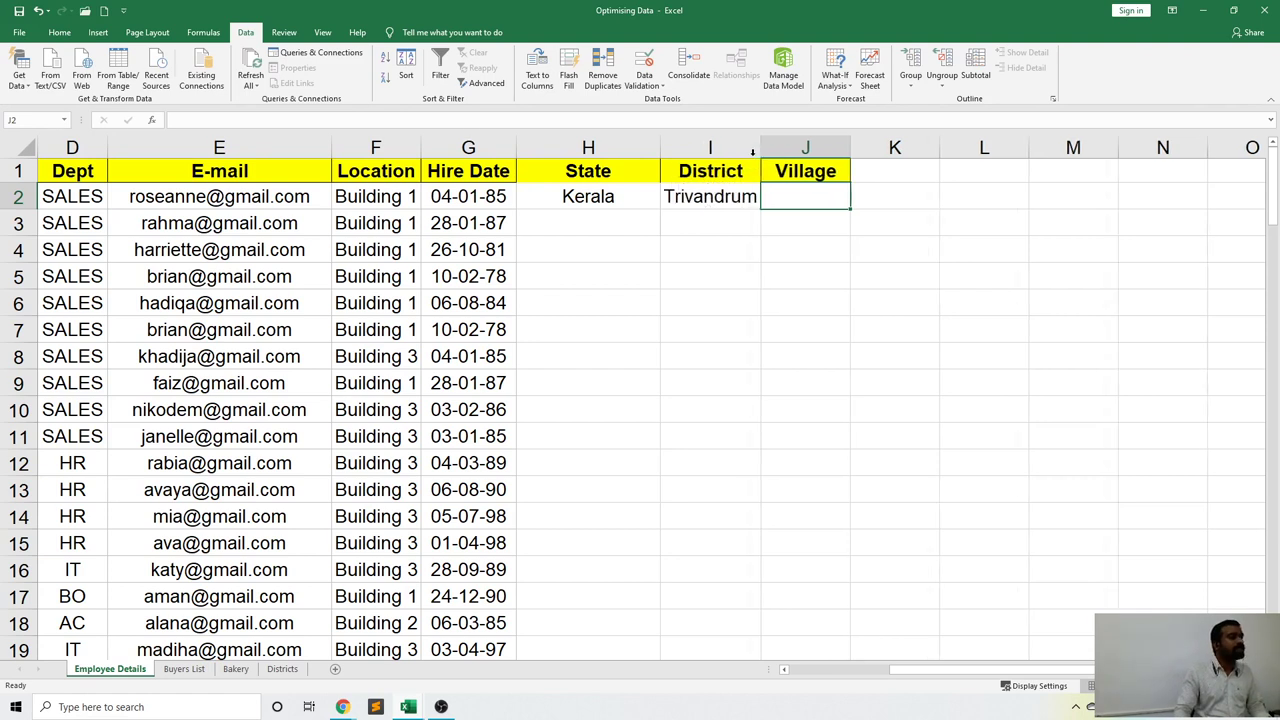
{"action": "left_click", "coordinate": [808, 218]}
{"action": "left_click", "coordinate": [795, 199]}
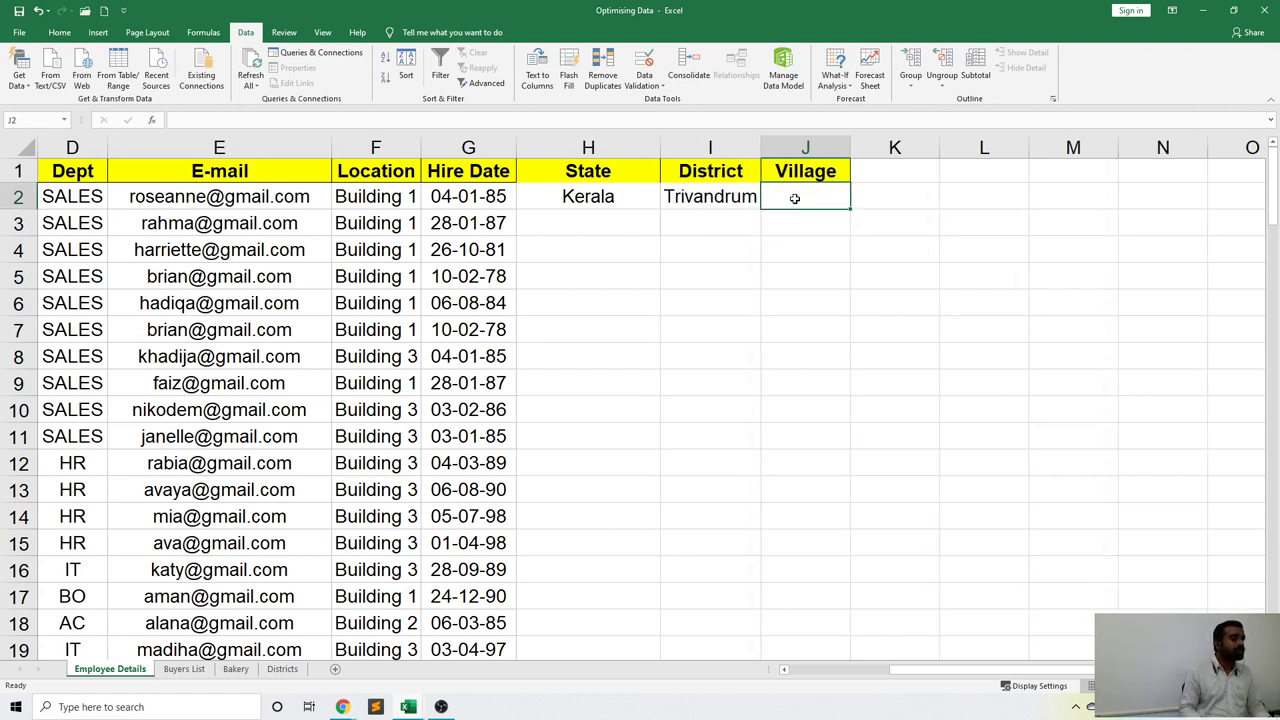
{"action": "type", "text": "Pattom"}
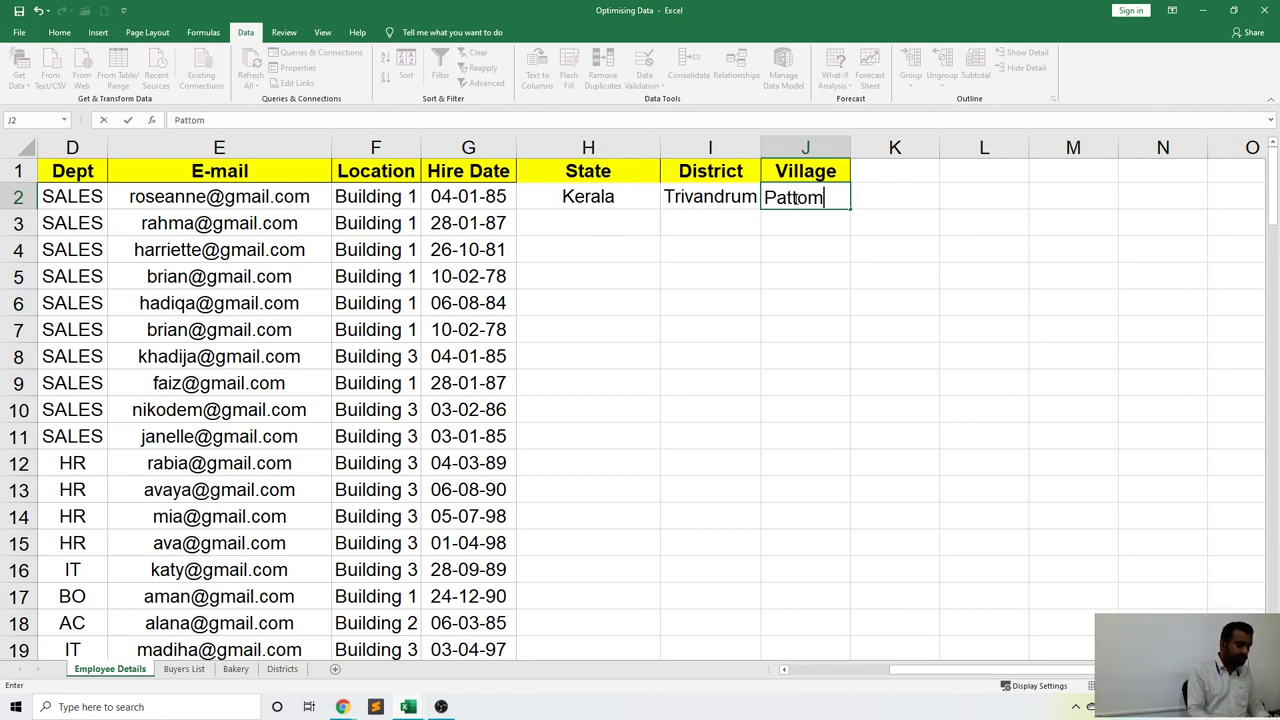
{"action": "key", "text": "Return"}
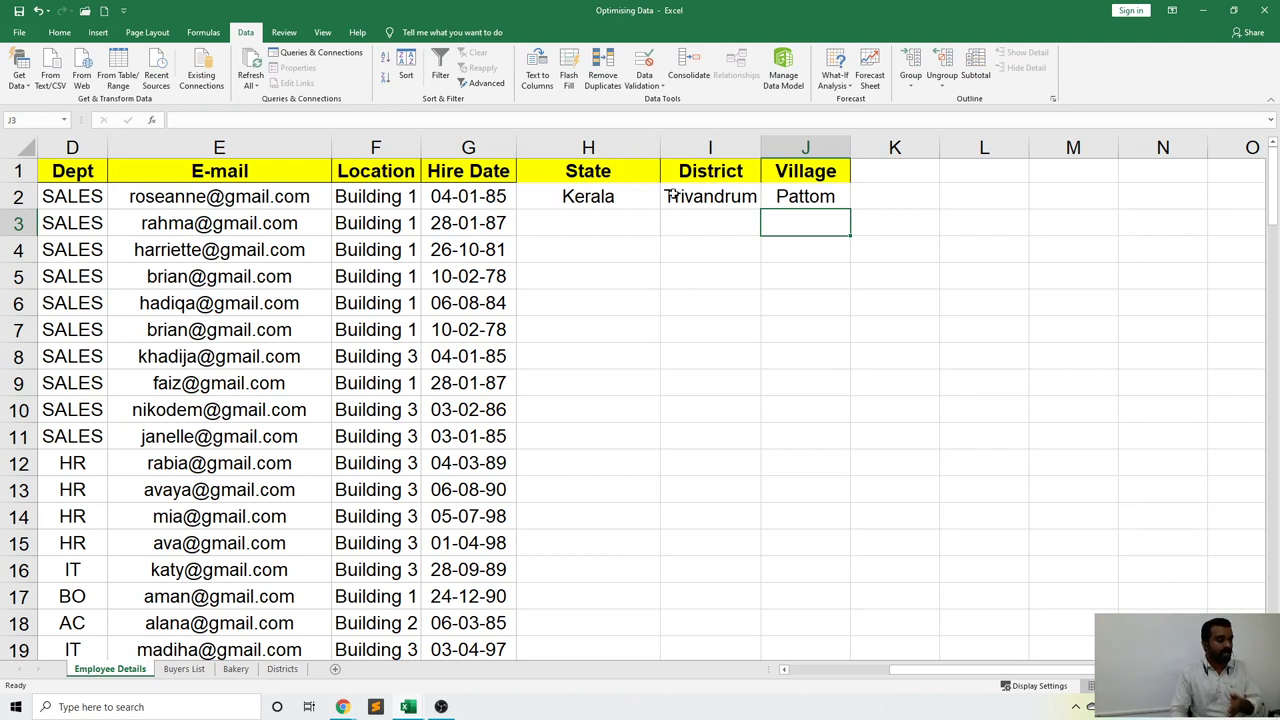
{"action": "left_click", "coordinate": [618, 201]}
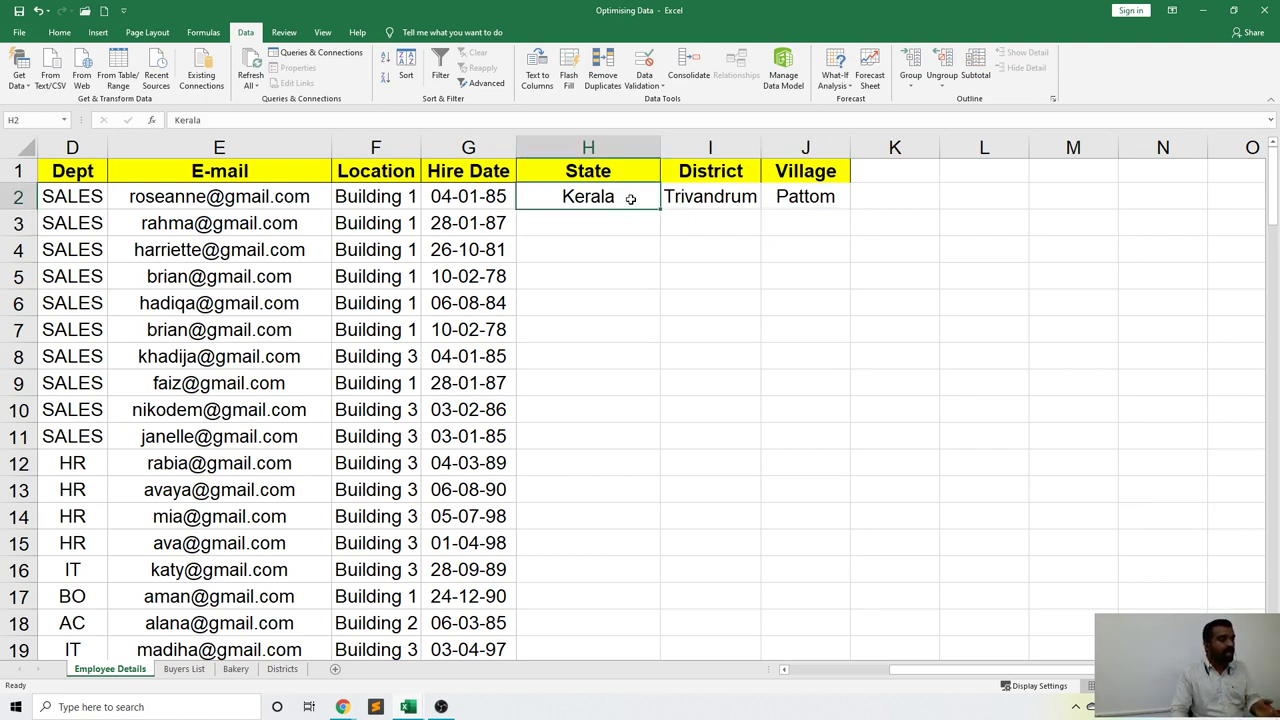
{"action": "left_click", "coordinate": [702, 197]}
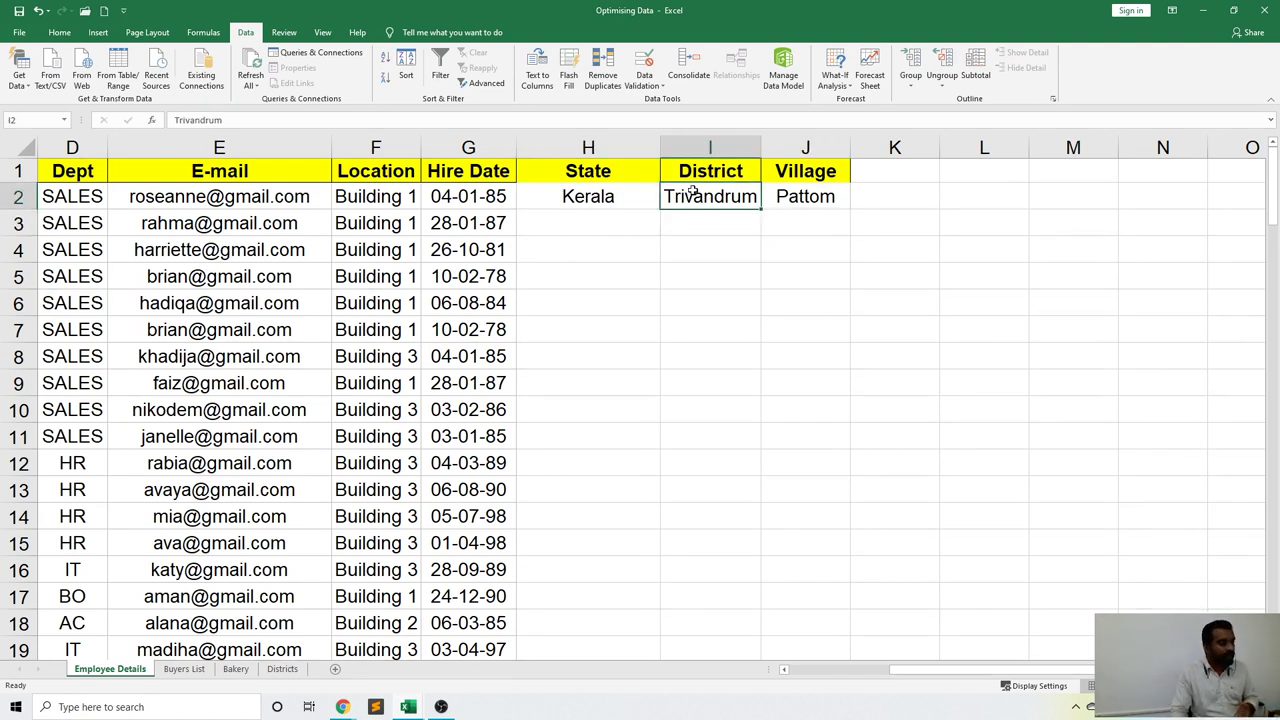
{"action": "left_click", "coordinate": [836, 196]}
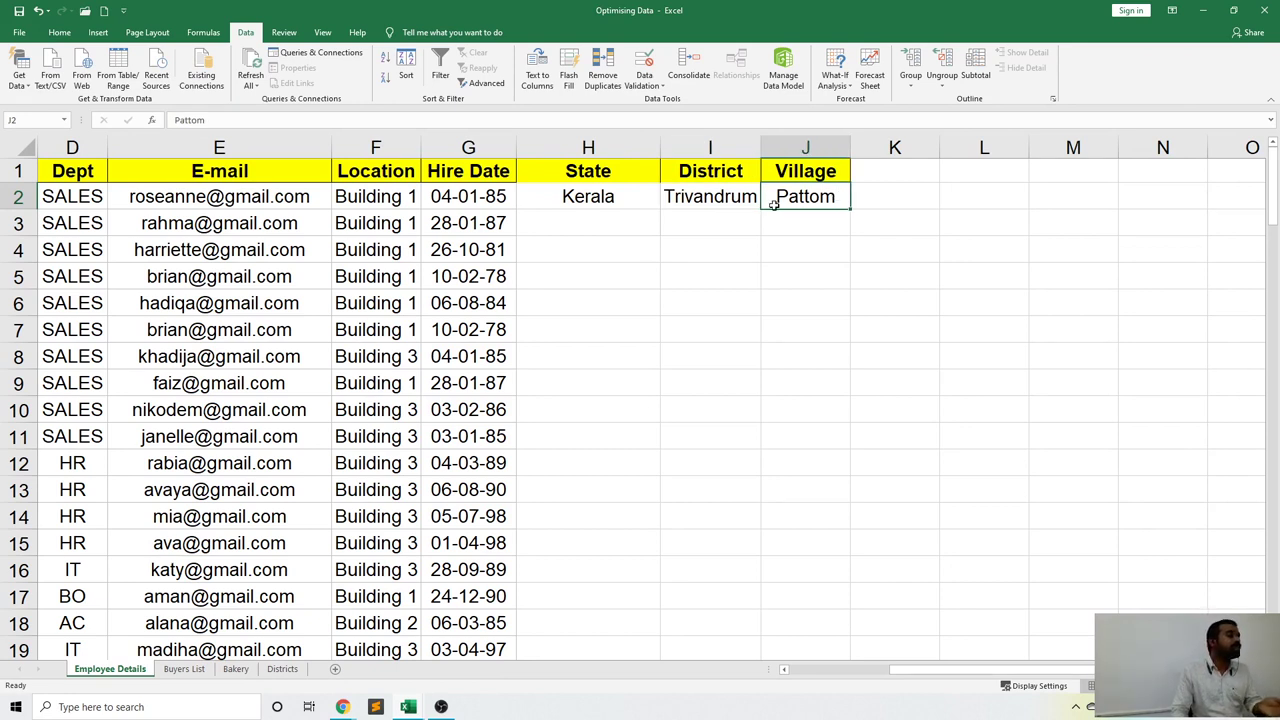
Replace row 2 with Tamilnadu and Salem, and clear the village cell J2.
{"action": "left_click", "coordinate": [608, 198]}
{"action": "type", "text": "T"}
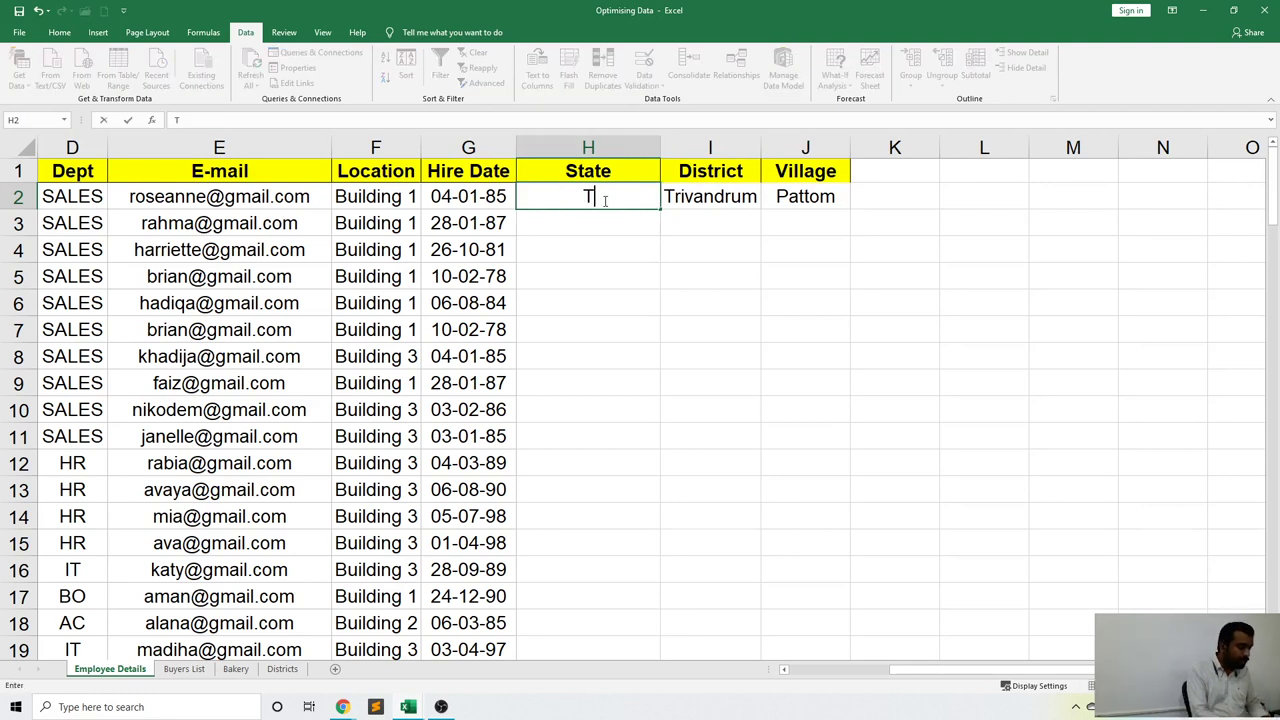
{"action": "type", "text": "amilnadu"}
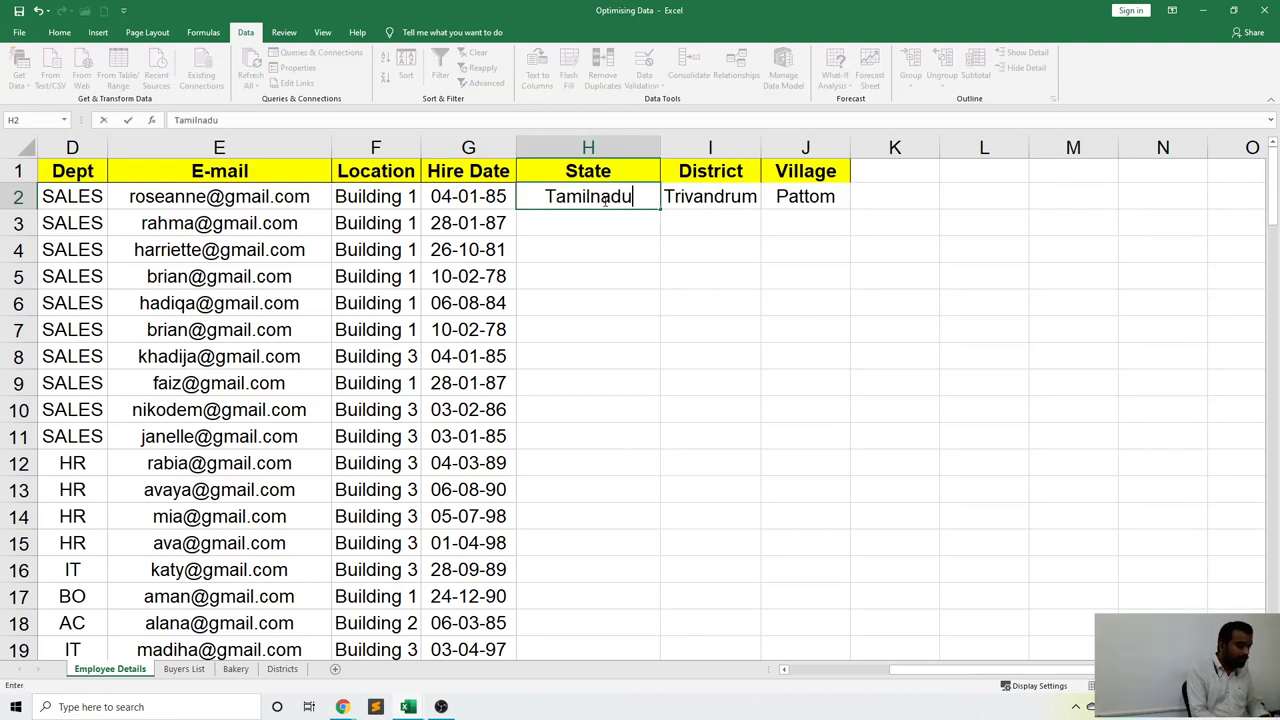
{"action": "key", "text": "Tab"}
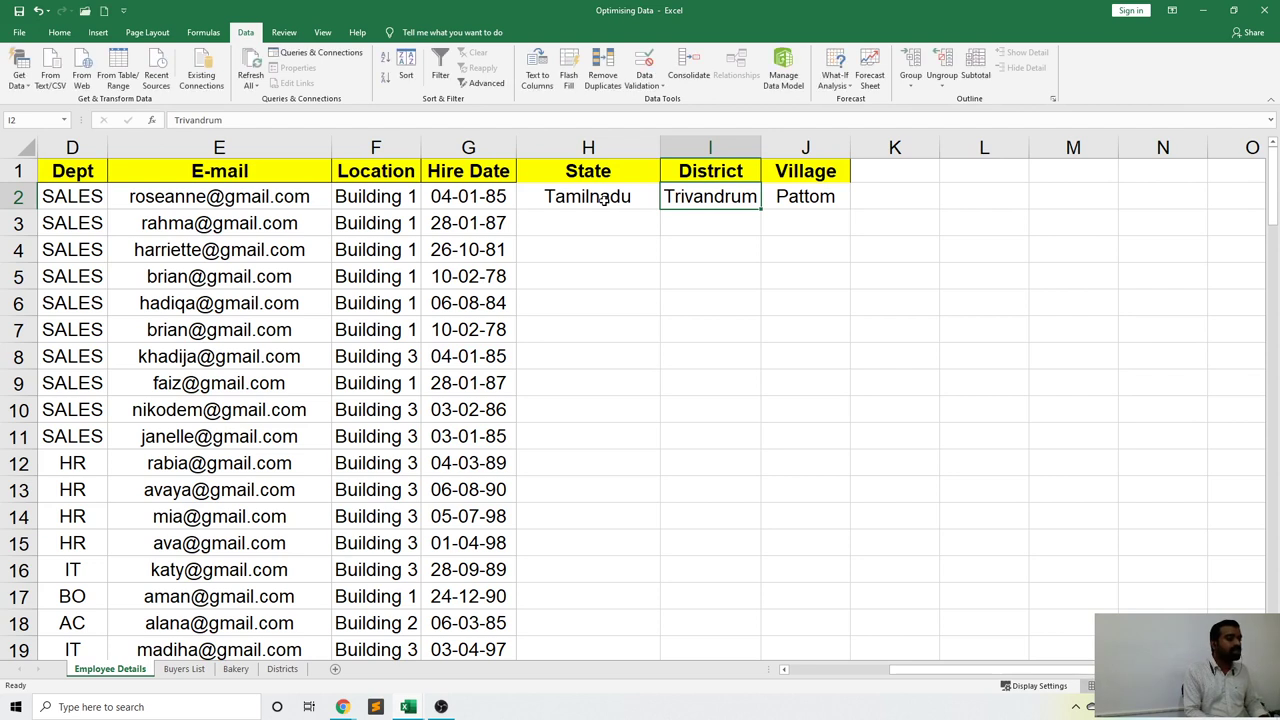
{"action": "key", "text": "Delete"}
{"action": "type", "text": "Salem"}
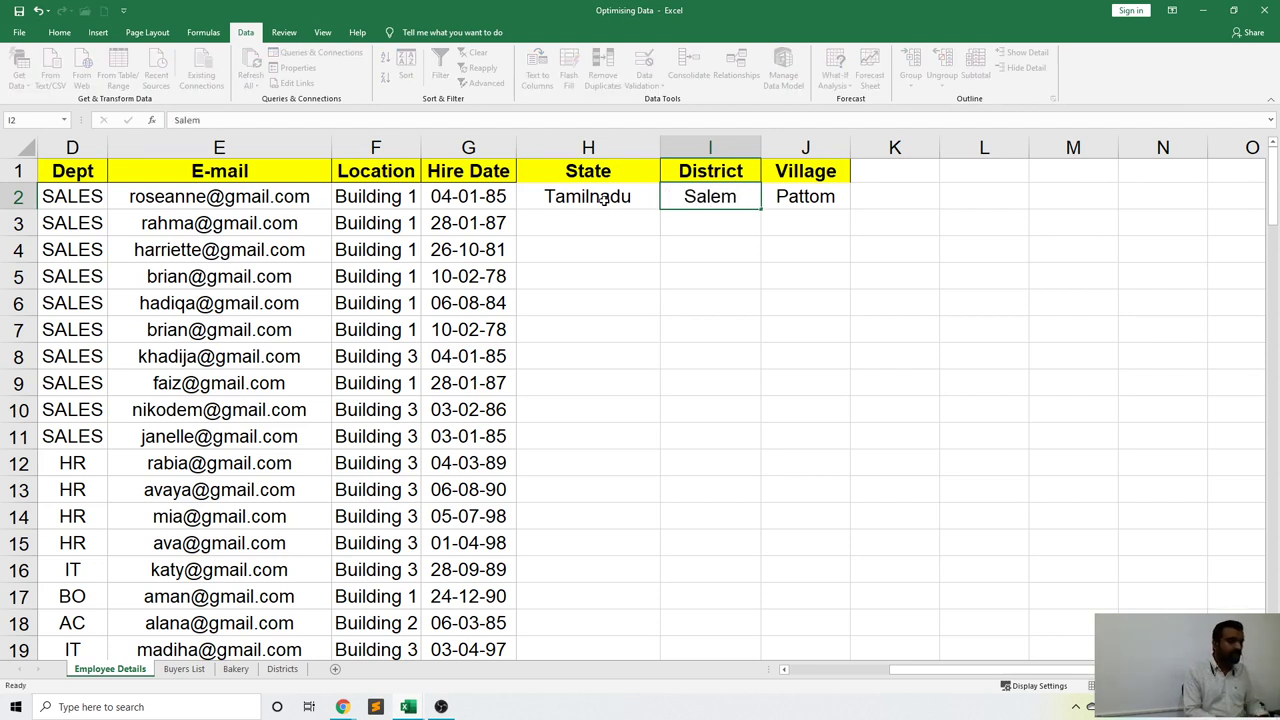
{"action": "key", "text": "Tab"}
{"action": "key", "text": "Delete"}
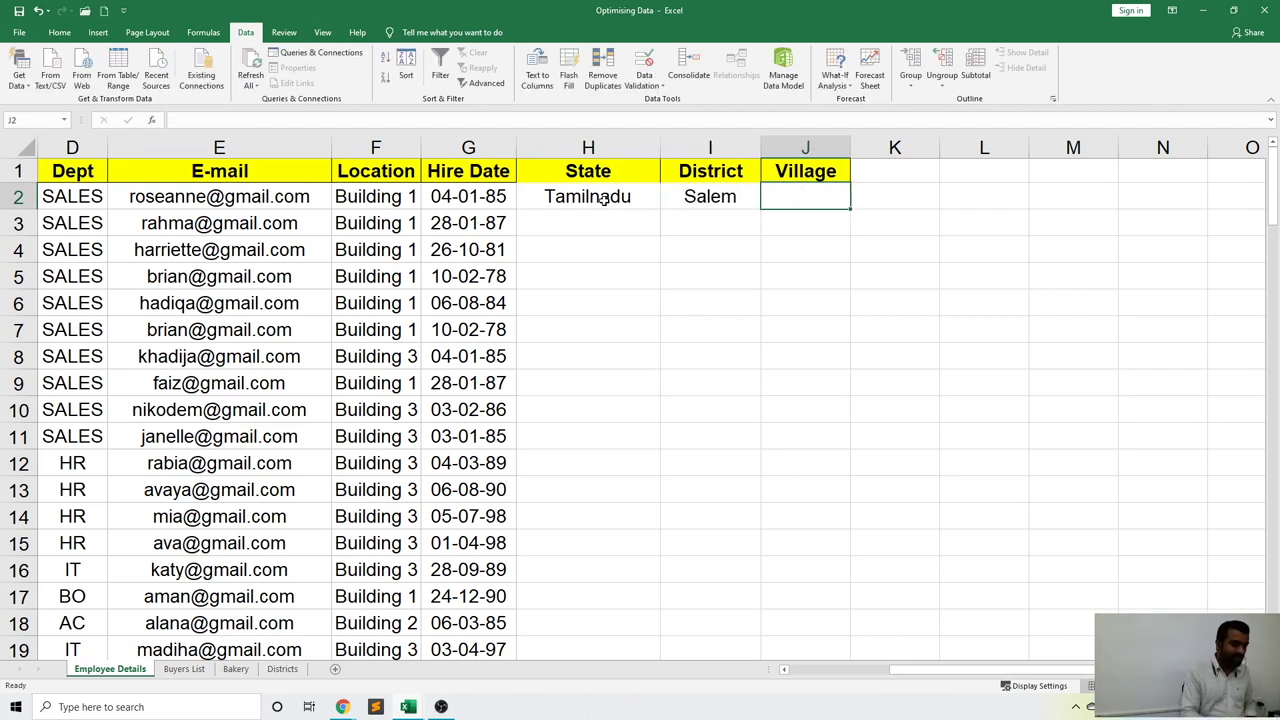
Delete column J (Village) and clear the Tamilnadu and Salem entries from H2:I2.
{"action": "left_click", "coordinate": [797, 147]}
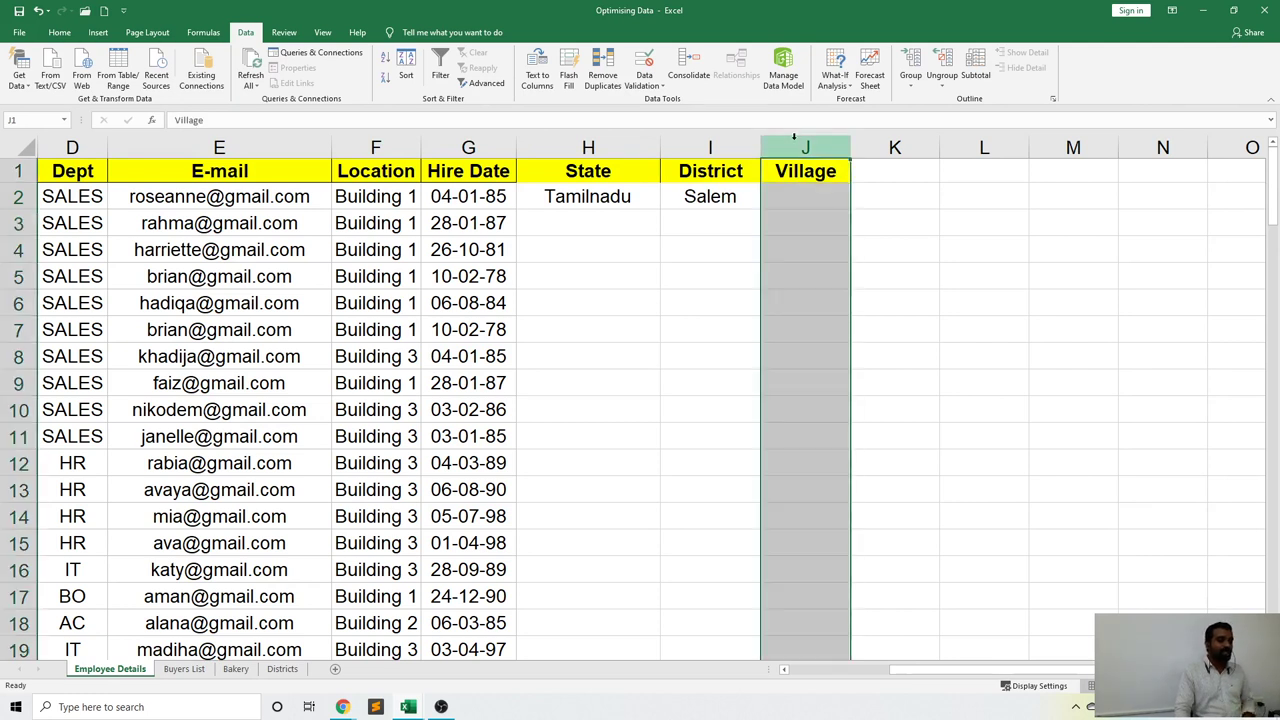
{"action": "right_click", "coordinate": [797, 146]}
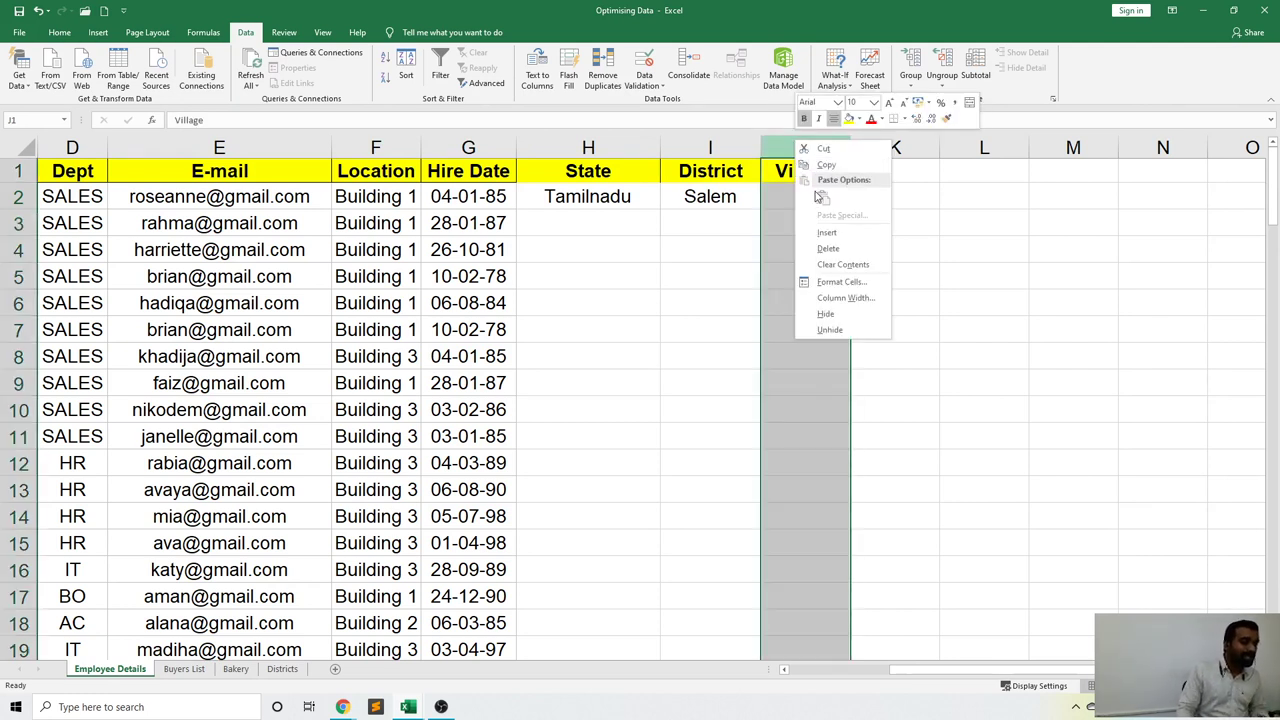
{"action": "left_click", "coordinate": [835, 249]}
{"action": "left_click", "coordinate": [902, 259]}
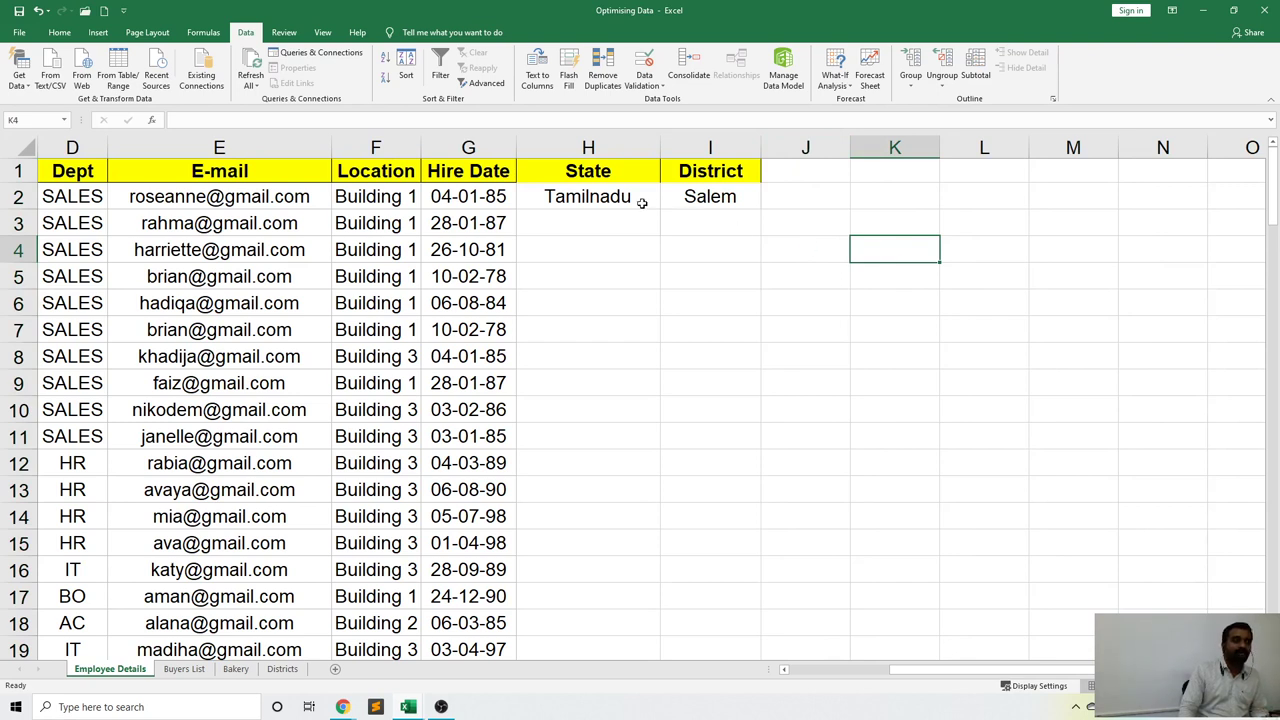
{"action": "left_click_drag", "start_coordinate": [642, 204], "coordinate": [709, 200]}
{"action": "key", "text": "Delete"}
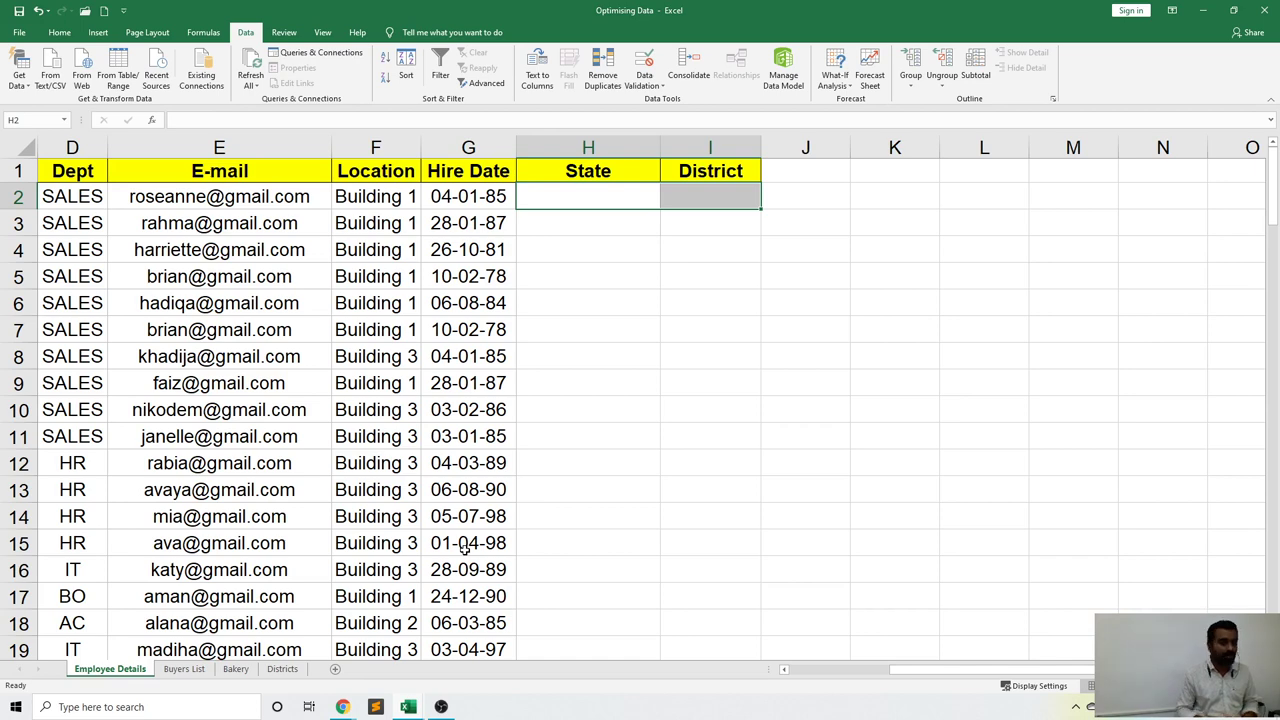
Switch to the Districts sheet and bring its state district lists into view.
{"action": "left_click", "coordinate": [284, 669]}
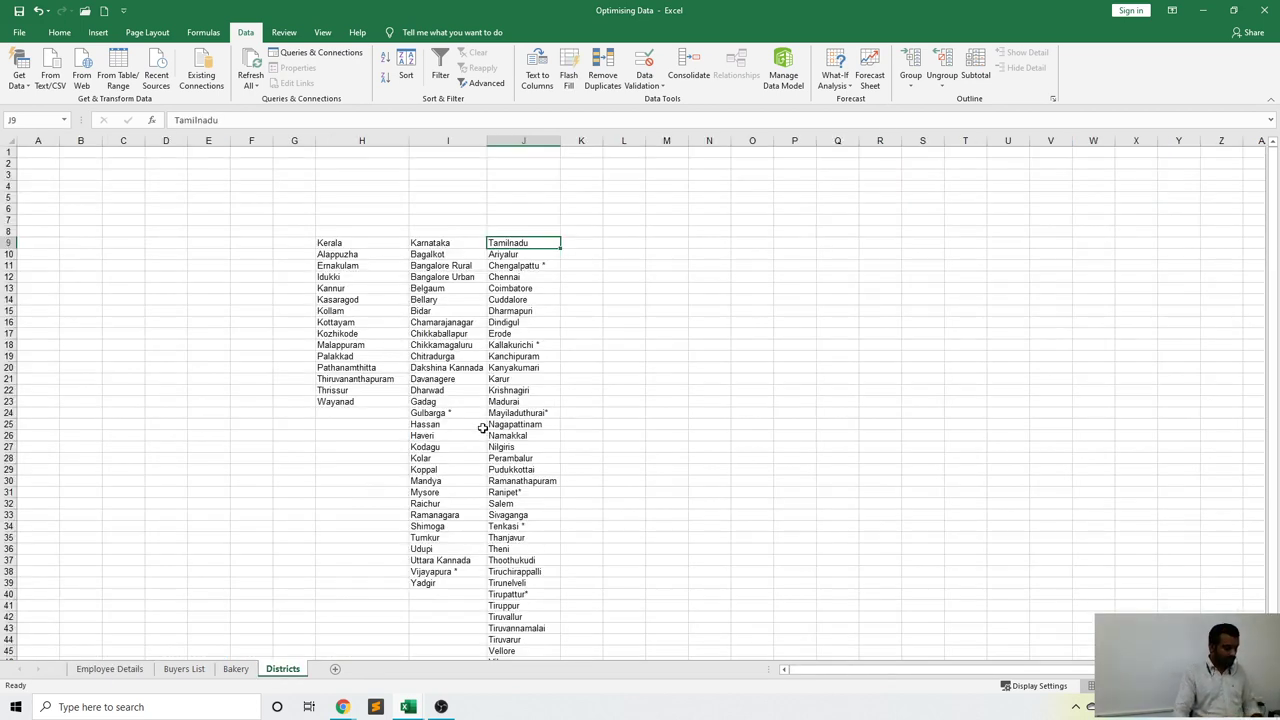
{"action": "scroll", "coordinate": [640, 400], "scroll_direction": "up", "scroll_amount": 4, "text": "ctrl"}
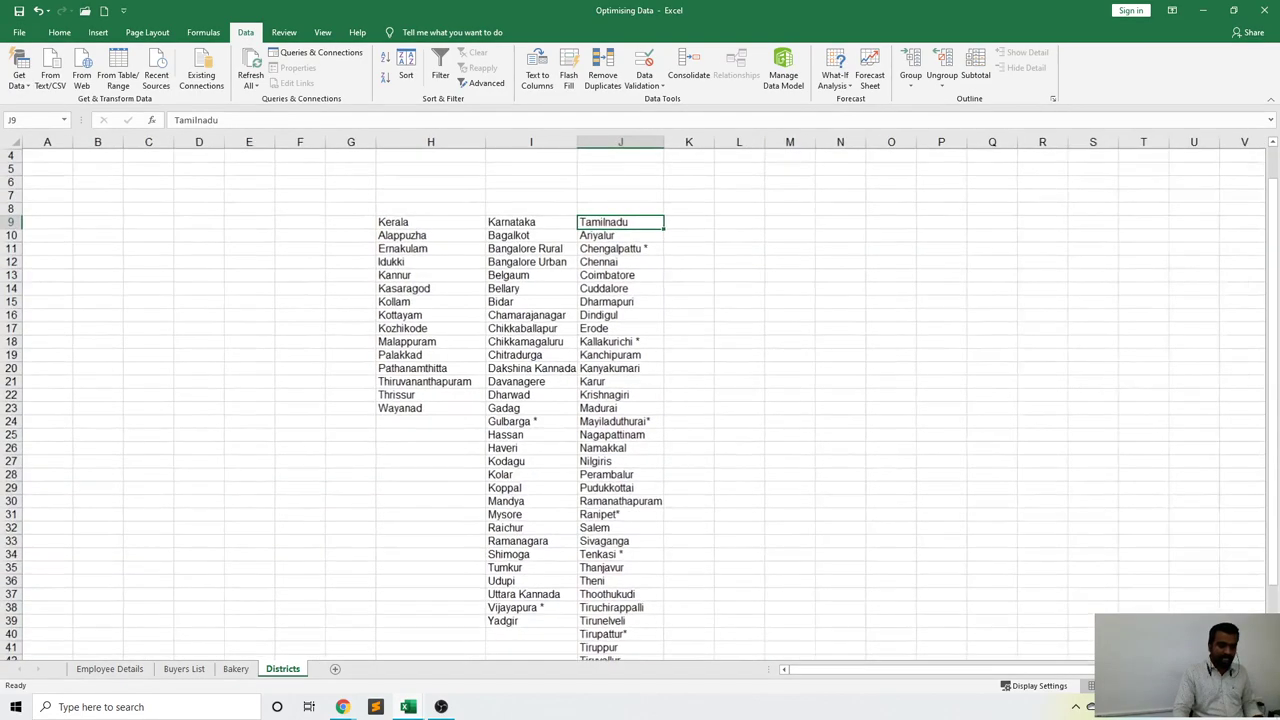
{"action": "scroll", "coordinate": [1063, 563], "scroll_direction": "up", "scroll_amount": 3, "text": "ctrl"}
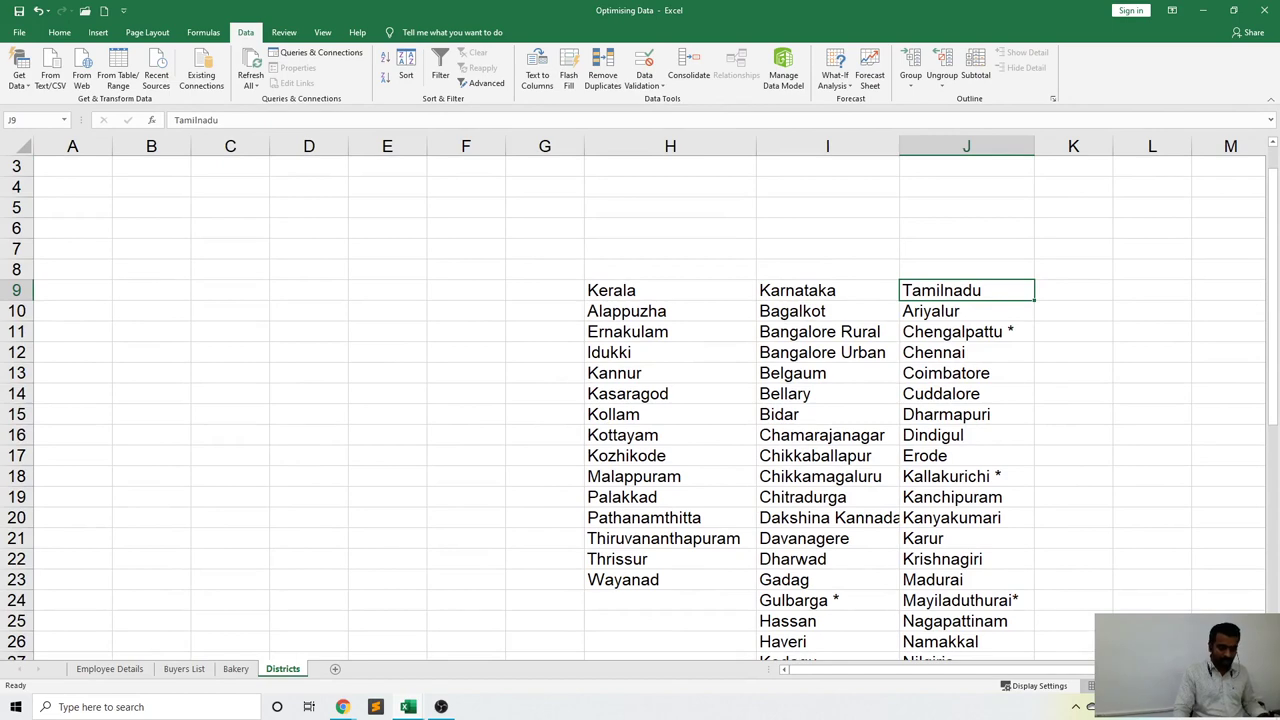
{"action": "scroll", "coordinate": [640, 400], "scroll_direction": "right", "scroll_amount": 1}
{"action": "scroll", "coordinate": [1040, 470], "scroll_direction": "up", "scroll_amount": 2, "text": "ctrl"}
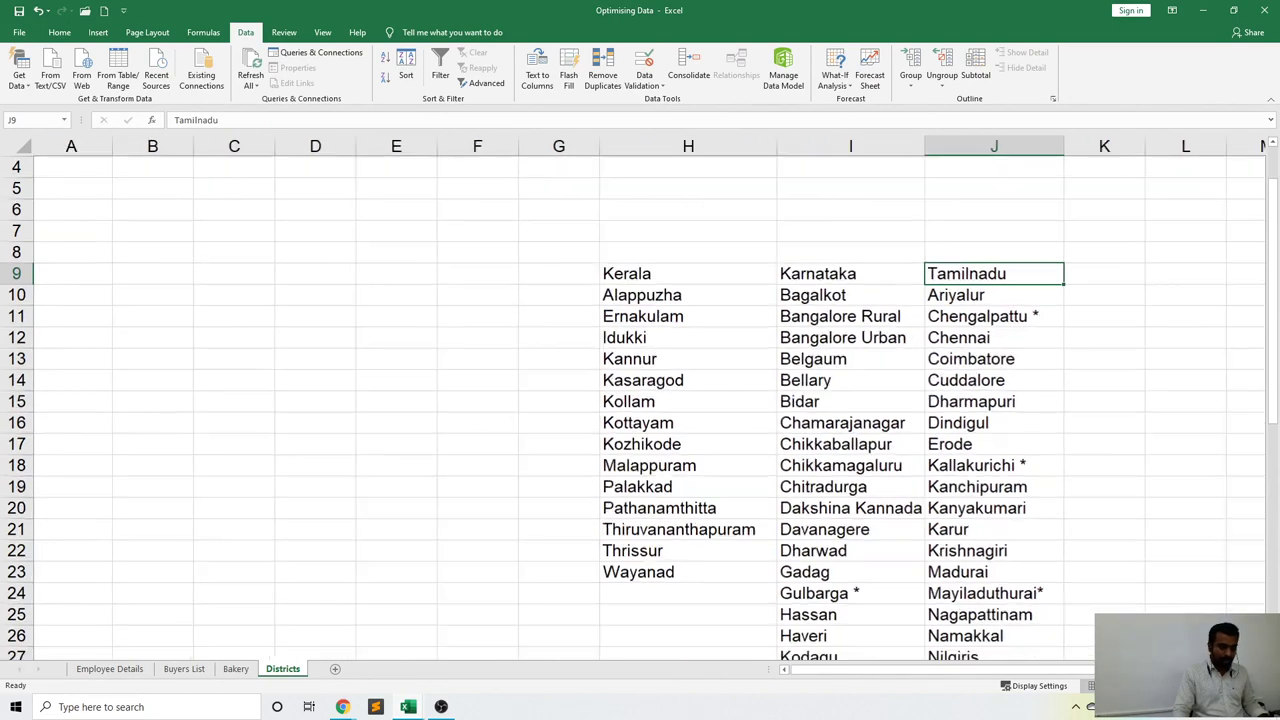
{"action": "scroll", "coordinate": [1022, 463], "scroll_direction": "down", "scroll_amount": 1}
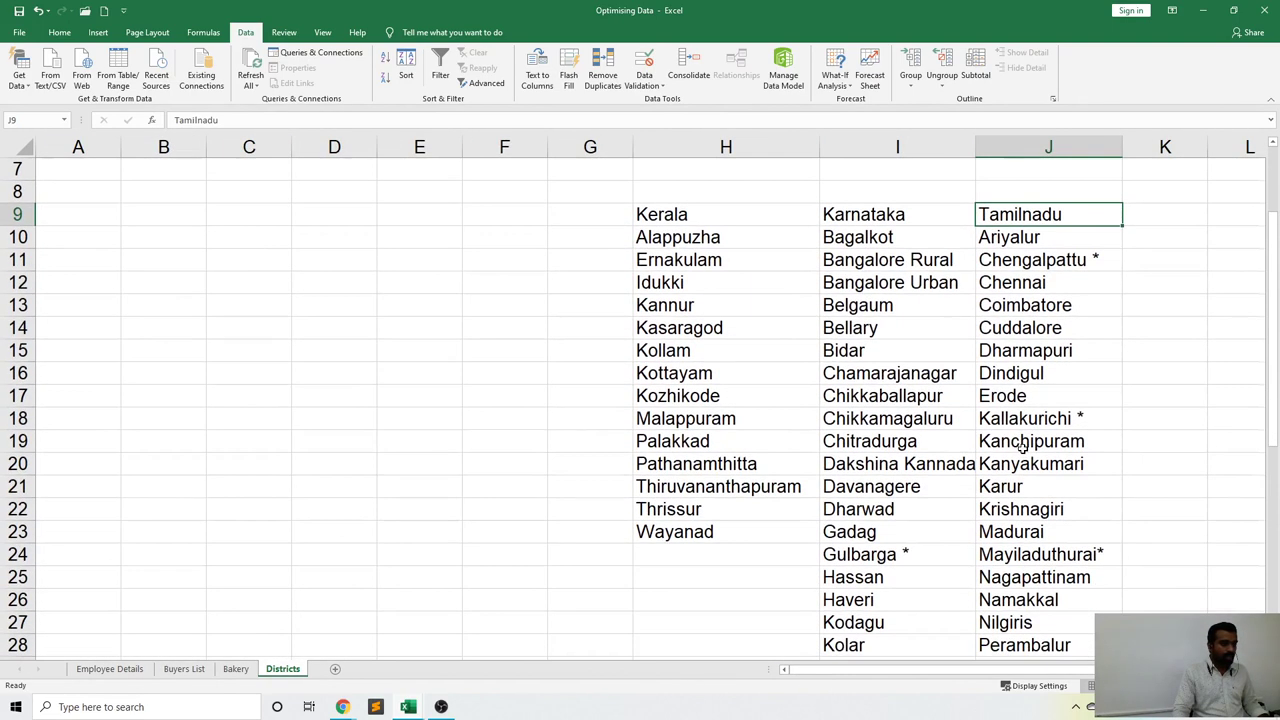
Select the Kerala, Karnataka and Tamilnadu heading cells in H9:J9.
{"action": "left_click", "coordinate": [671, 214]}
{"action": "left_click", "coordinate": [900, 214]}
{"action": "left_click", "coordinate": [985, 214]}
{"action": "left_click_drag", "start_coordinate": [710, 214], "coordinate": [1040, 216]}
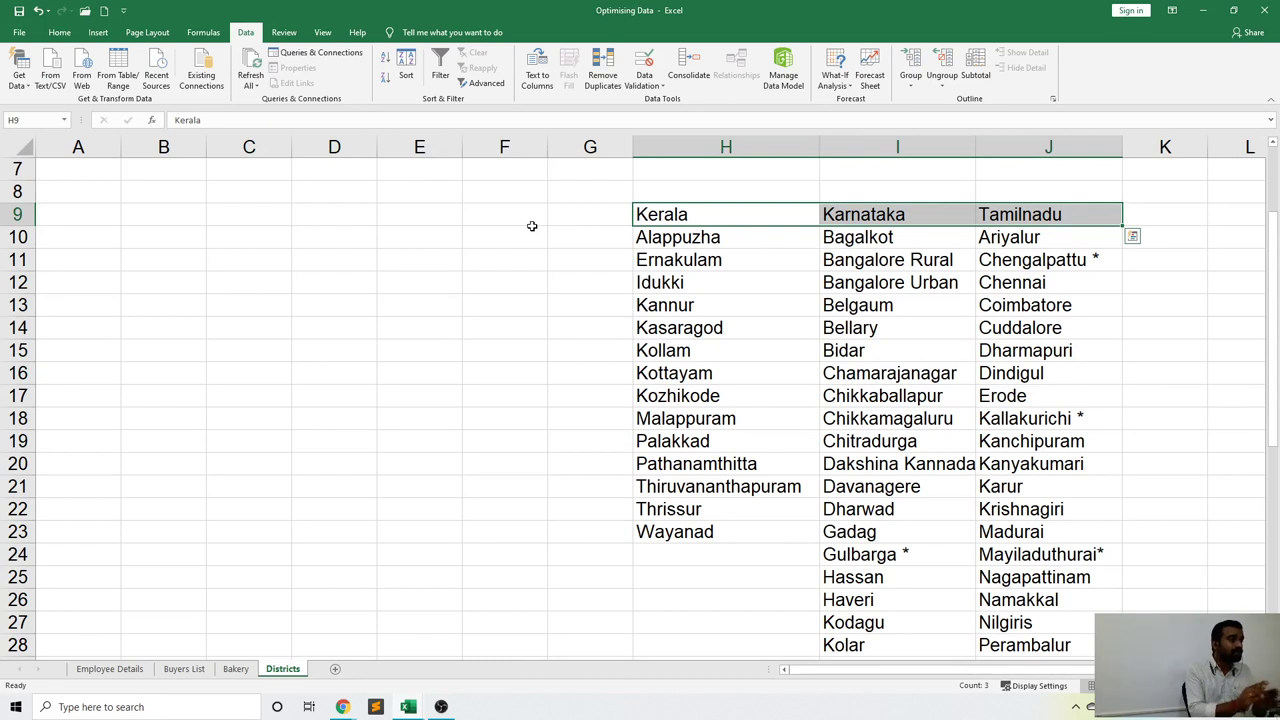
{"action": "left_click", "coordinate": [745, 380]}
{"action": "key", "text": "Down"}
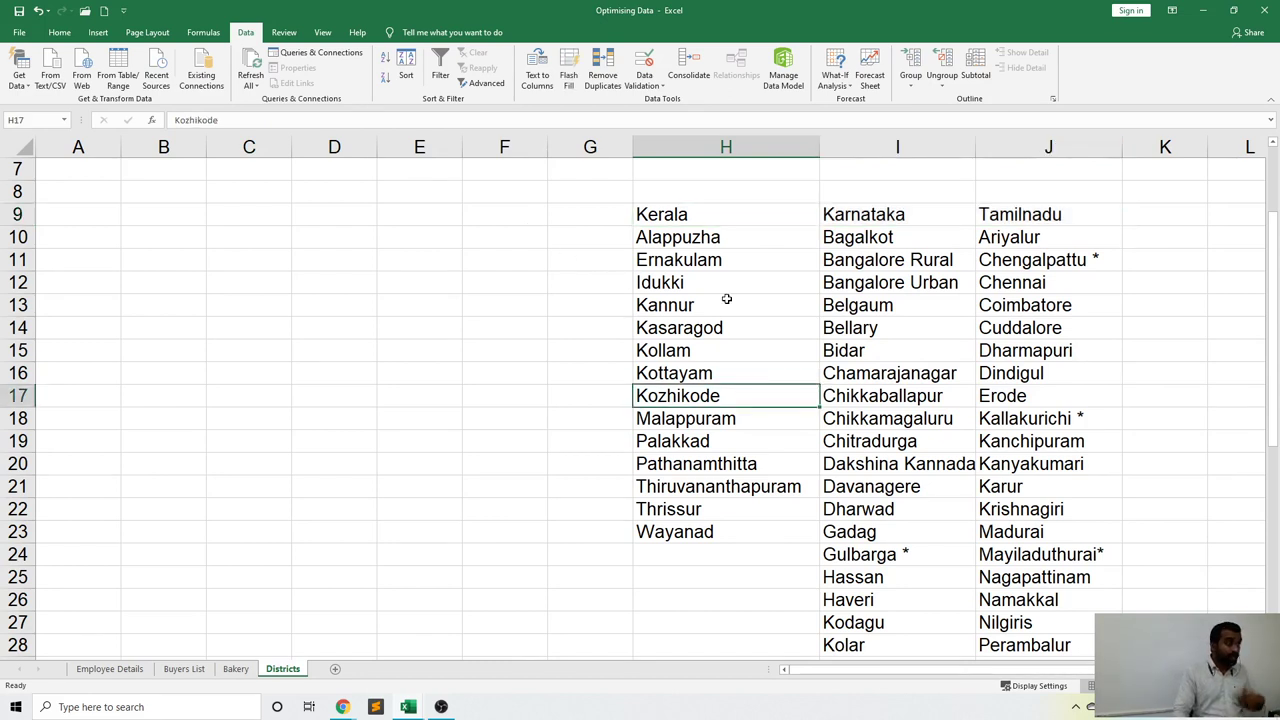
{"action": "left_click", "coordinate": [726, 299]}
{"action": "left_click_drag", "start_coordinate": [688, 214], "coordinate": [1024, 214]}
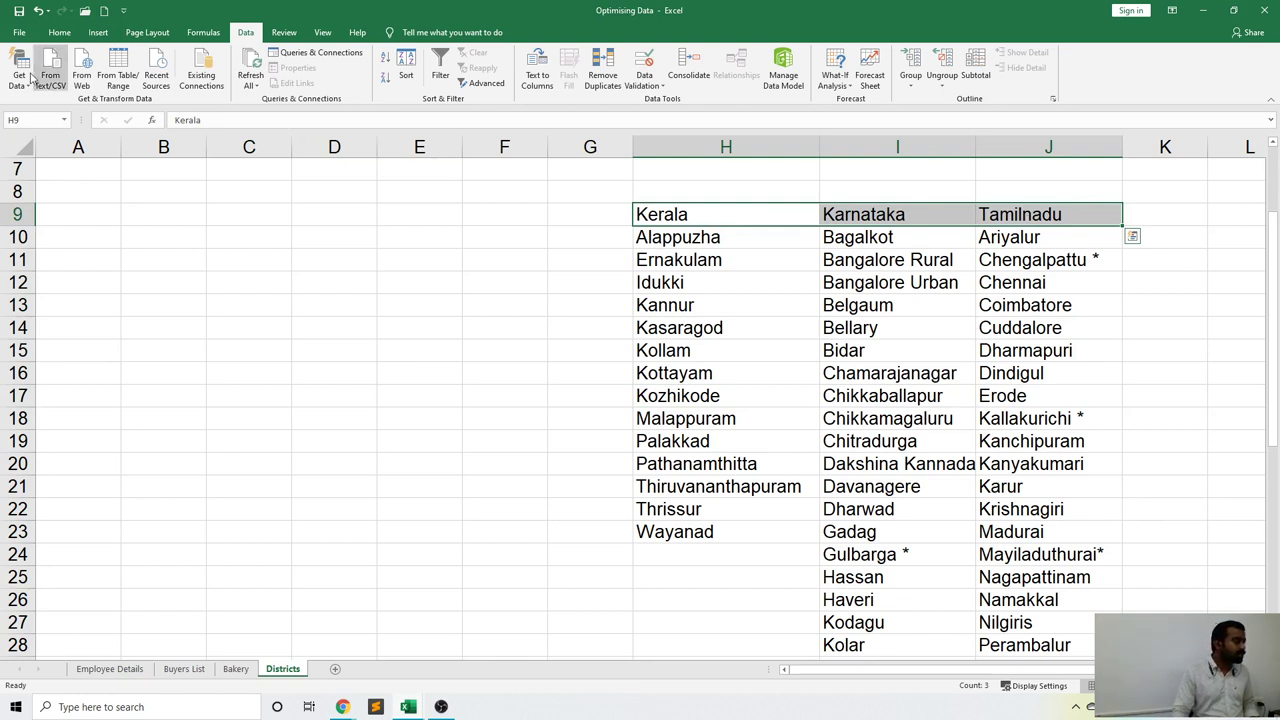
Fill the H9:J9 state headings yellow and apply All Borders.
{"action": "left_click", "coordinate": [56, 33]}
{"action": "left_click", "coordinate": [209, 79]}
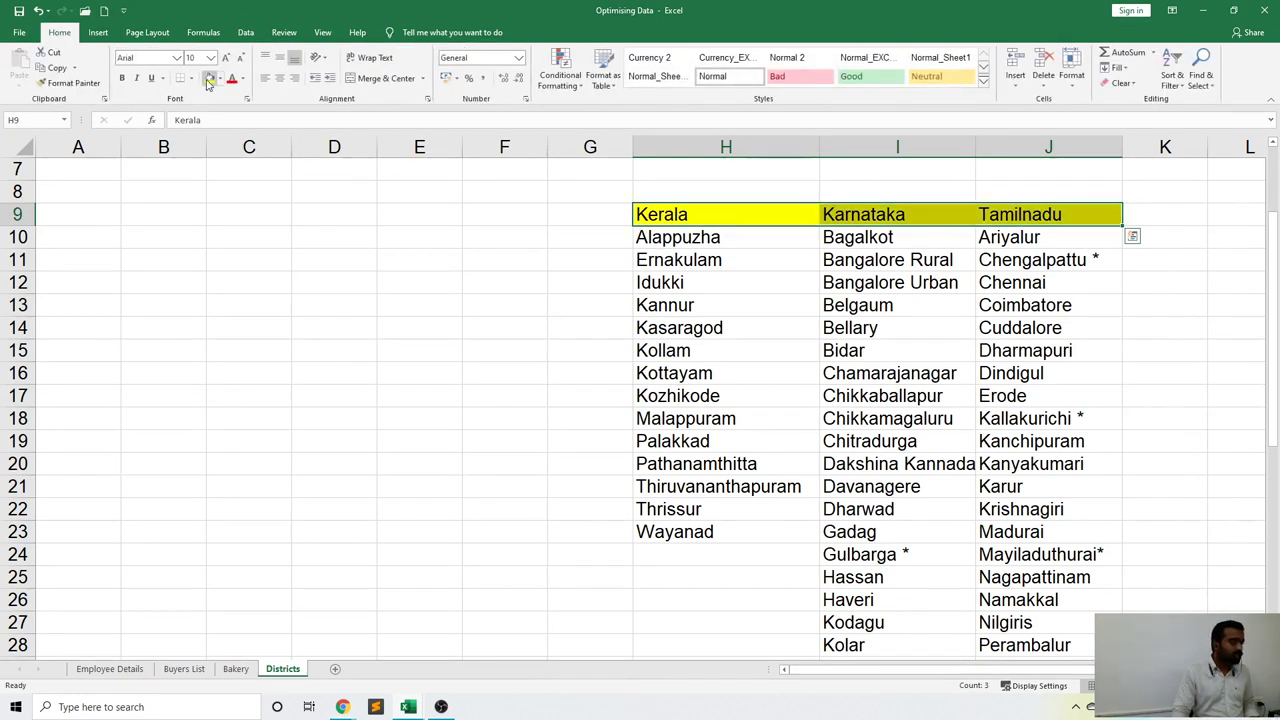
{"action": "left_click", "coordinate": [191, 78]}
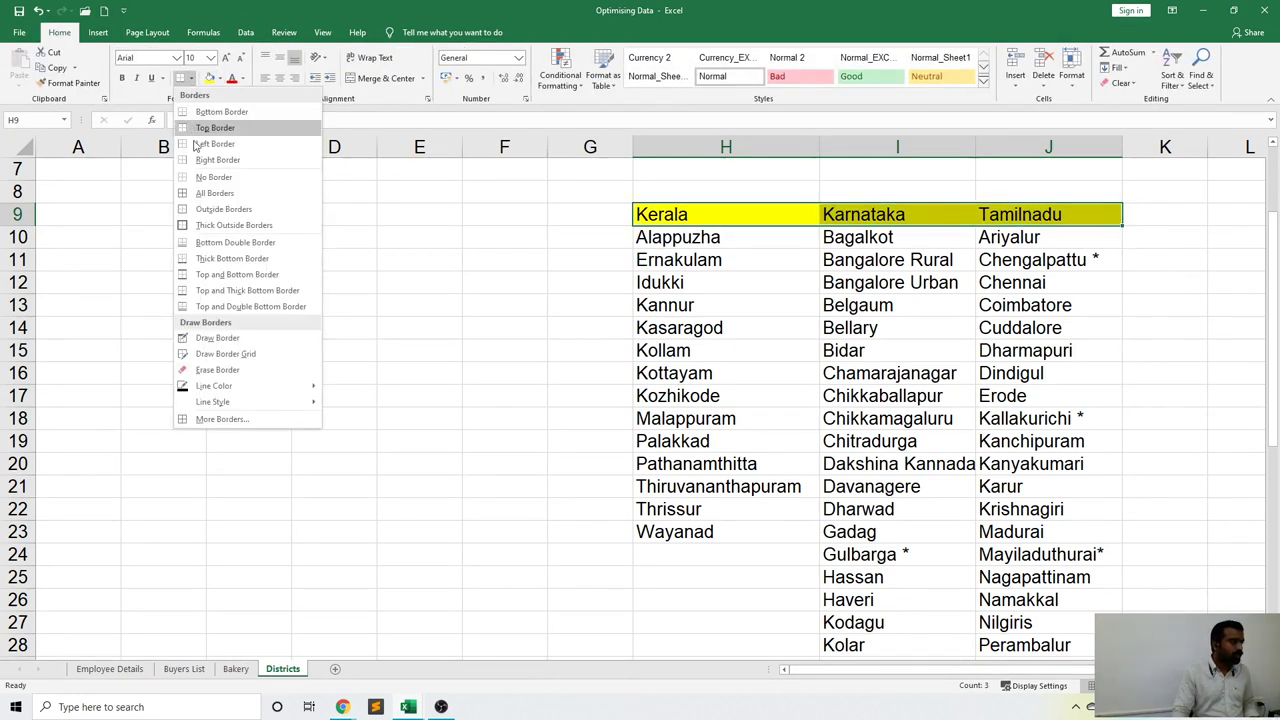
{"action": "left_click", "coordinate": [210, 192]}
{"action": "left_click", "coordinate": [491, 334]}
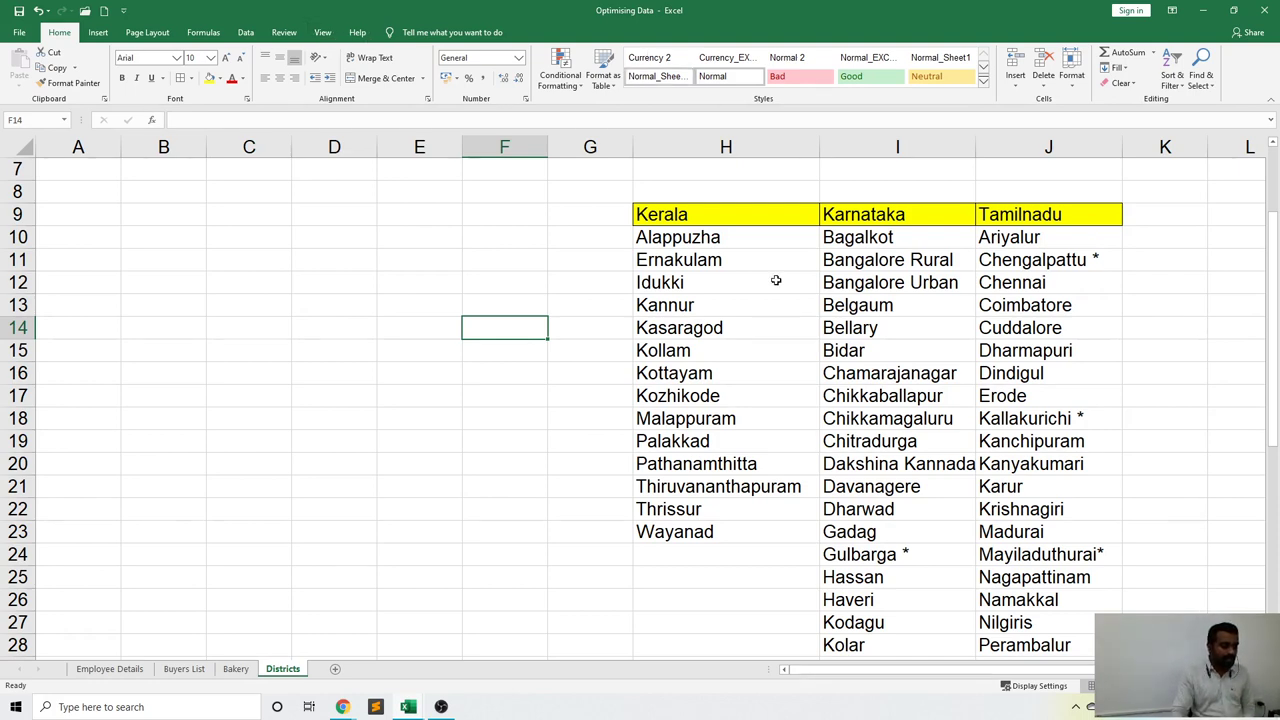
Select H9:H23, I9:I39 and J9:J47 together as one multi-range selection.
{"action": "left_click", "coordinate": [856, 352]}
{"action": "scroll", "coordinate": [878, 366], "scroll_direction": "down", "scroll_amount": 1}
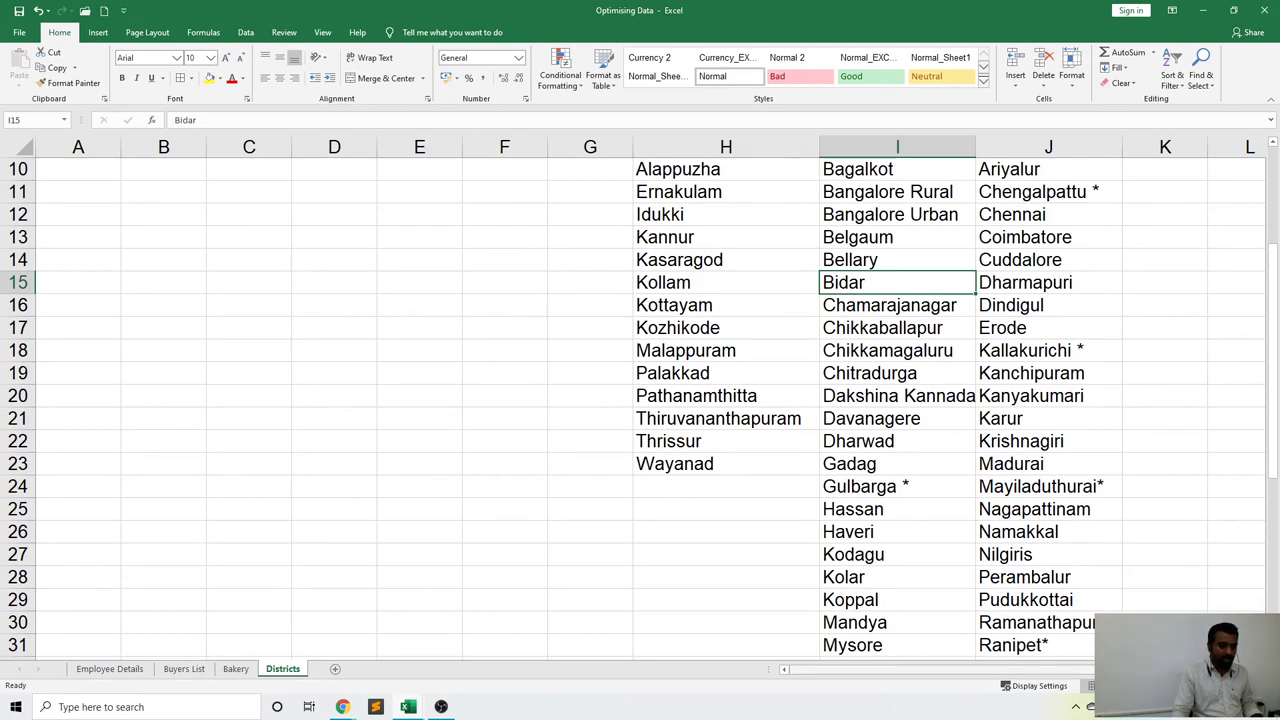
{"action": "scroll", "coordinate": [670, 406], "scroll_direction": "right", "scroll_amount": 2}
{"action": "scroll", "coordinate": [714, 352], "scroll_direction": "up", "scroll_amount": 3}
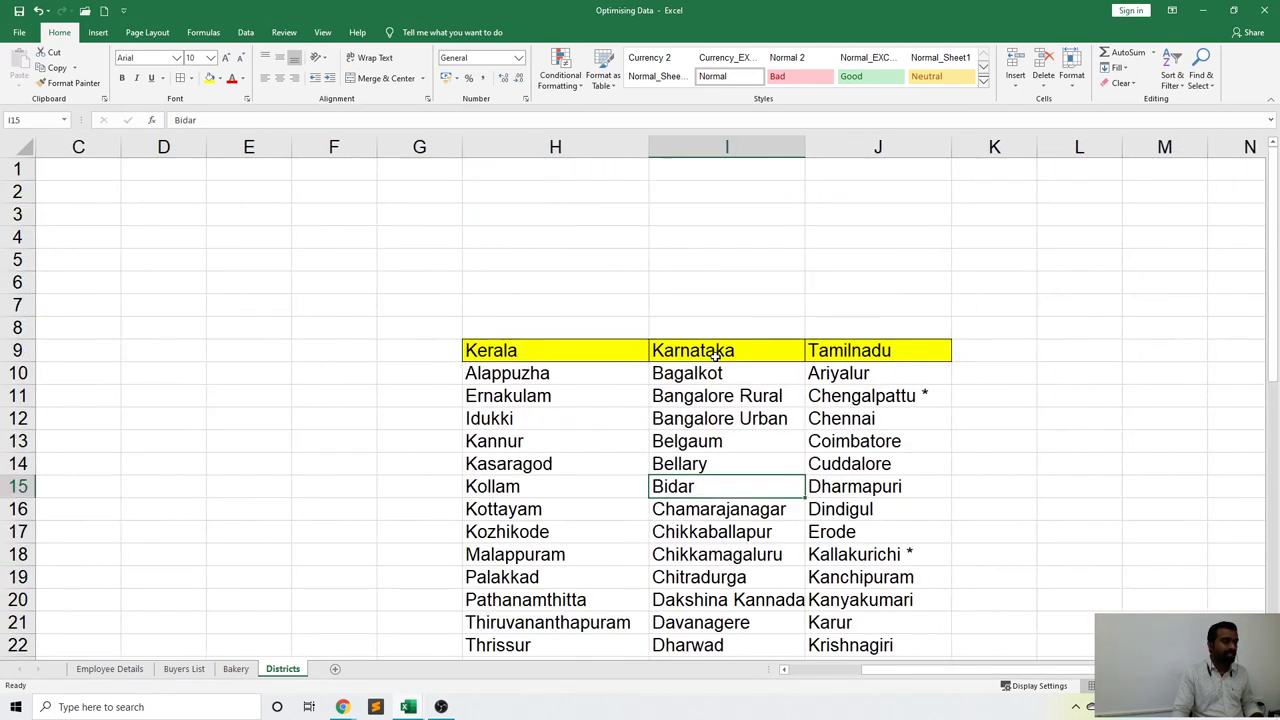
{"action": "scroll", "coordinate": [698, 349], "scroll_direction": "down", "scroll_amount": 2}
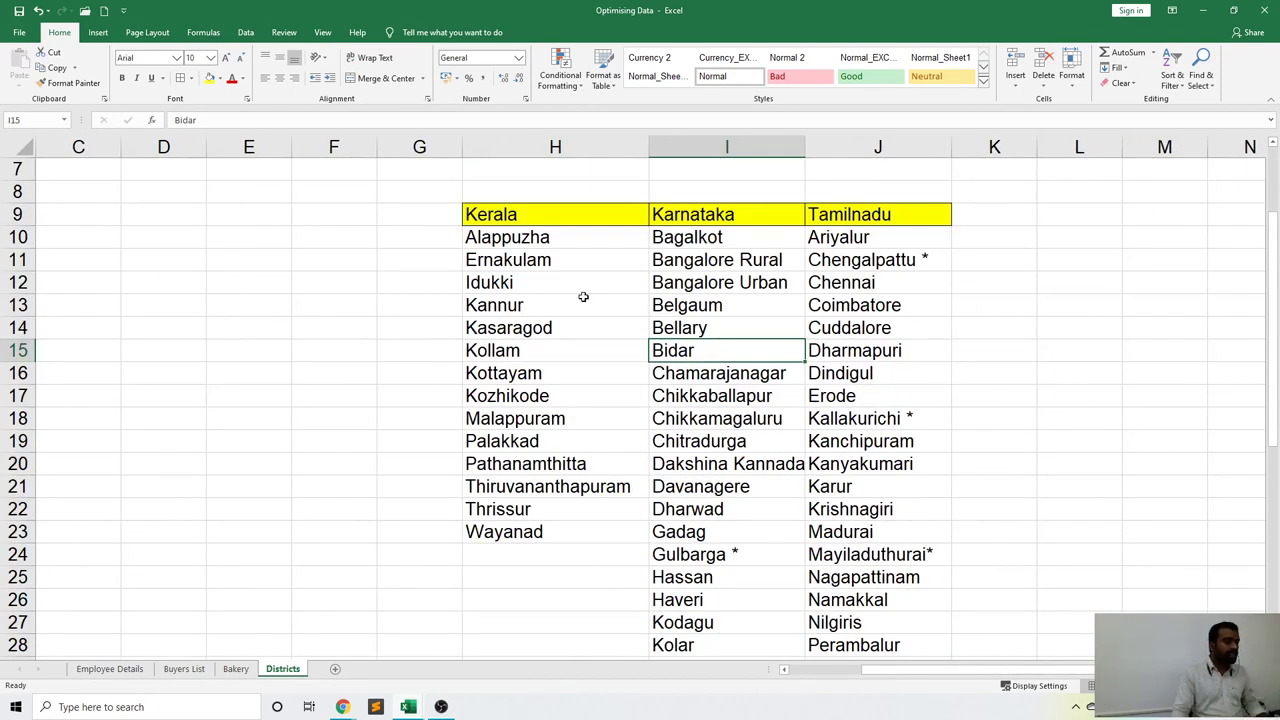
{"action": "left_click_drag", "start_coordinate": [492, 214], "coordinate": [543, 524]}
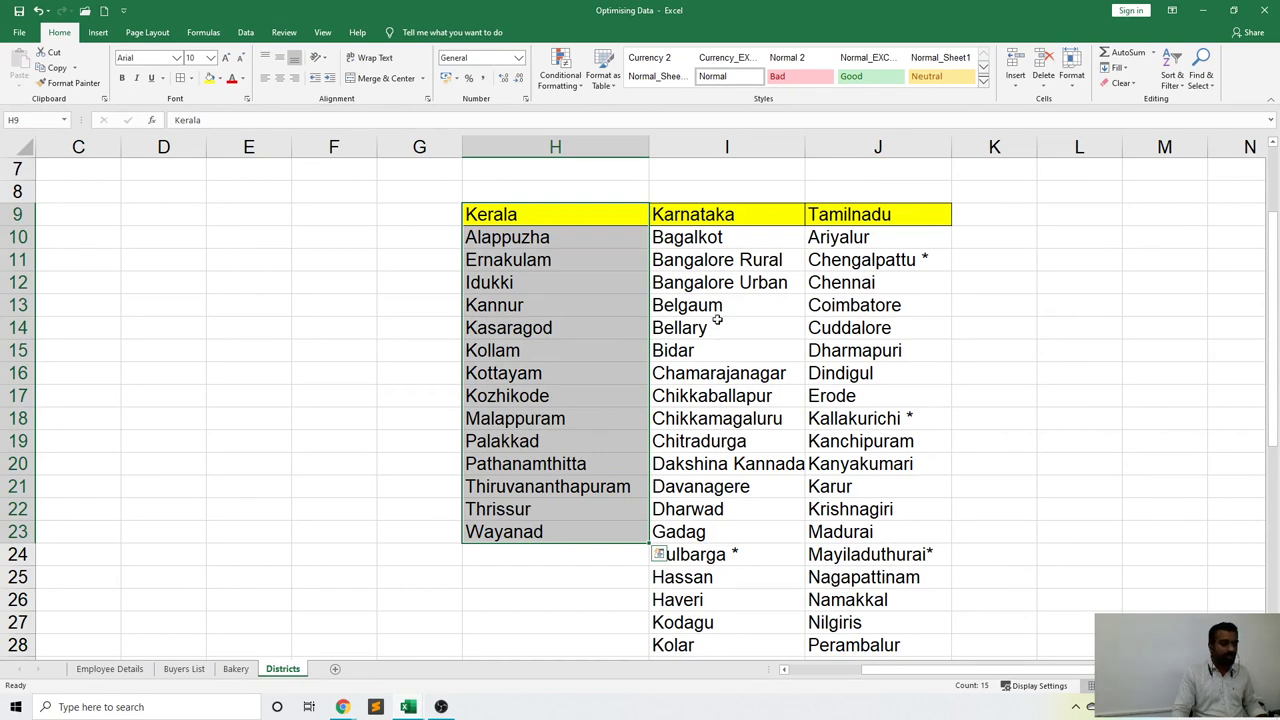
{"action": "left_click_drag", "start_coordinate": [720, 210], "coordinate": [688, 486], "text": "ctrl"}
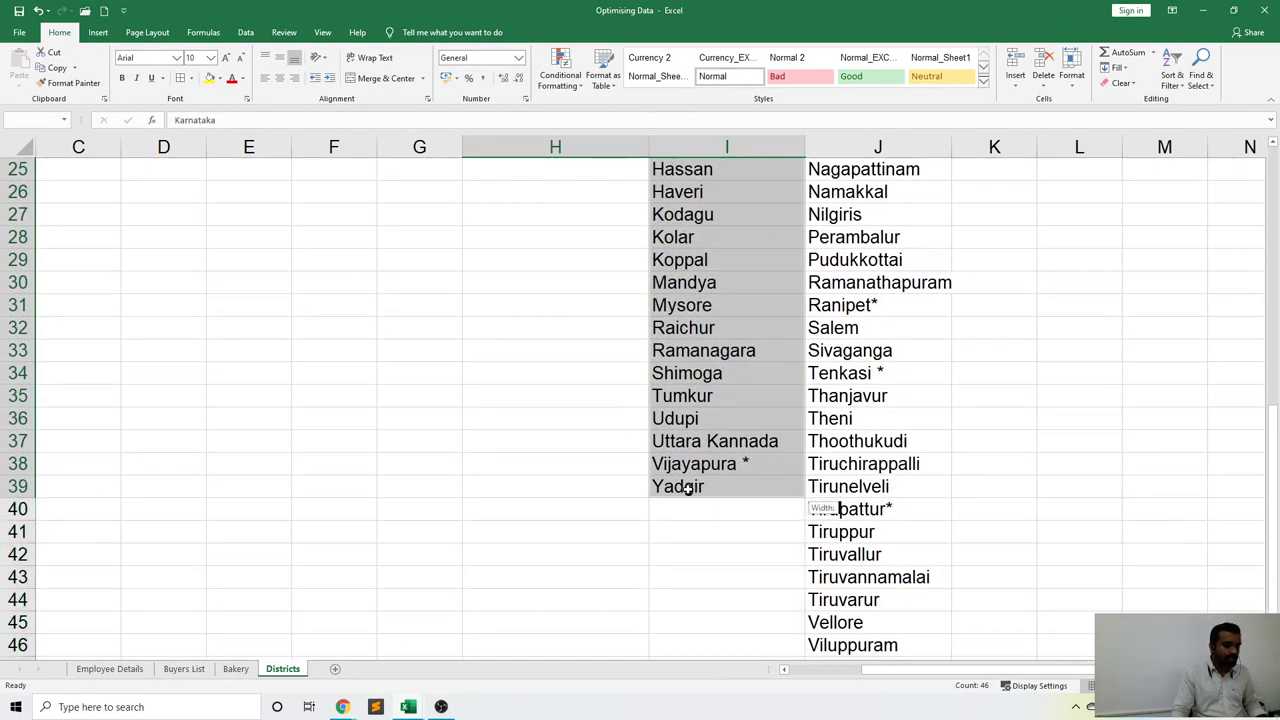
{"action": "scroll", "coordinate": [997, 345], "scroll_direction": "up", "scroll_amount": 6}
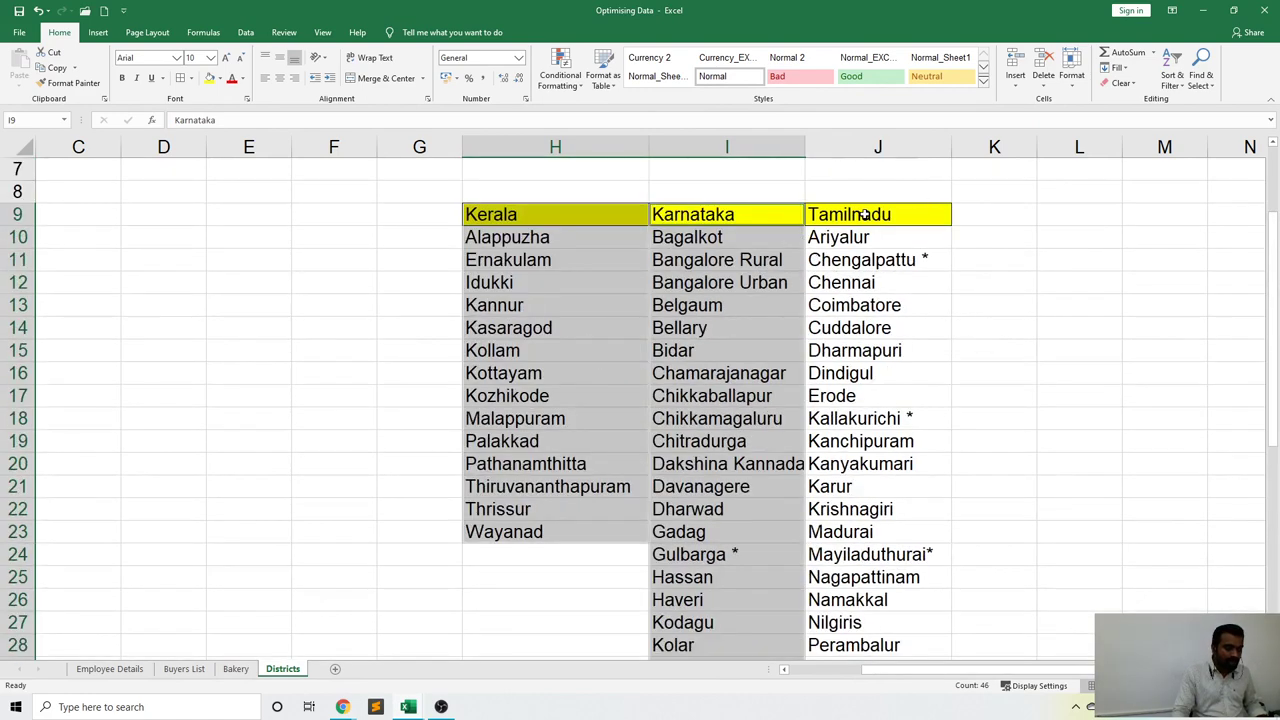
{"action": "left_click_drag", "start_coordinate": [865, 214], "coordinate": [858, 578], "text": "ctrl"}
{"action": "scroll", "coordinate": [812, 375], "scroll_direction": "up", "scroll_amount": 9}
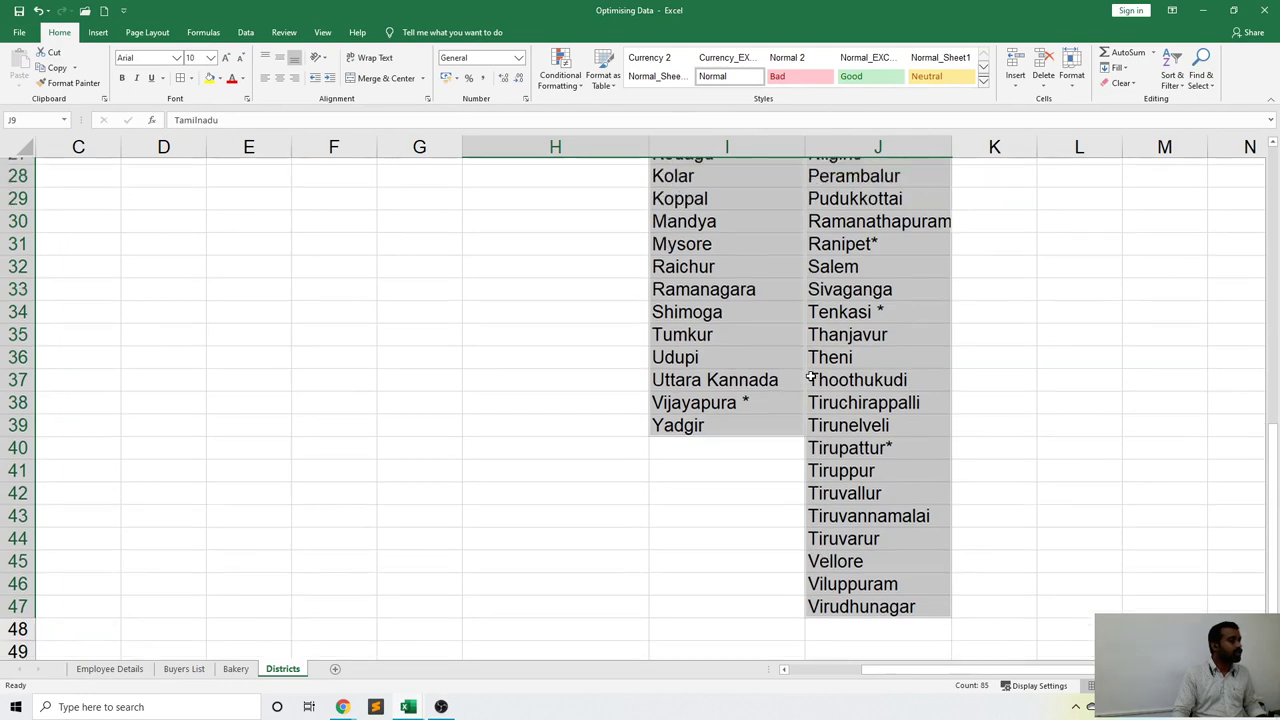
{"action": "scroll", "coordinate": [810, 374], "scroll_direction": "down", "scroll_amount": 2}
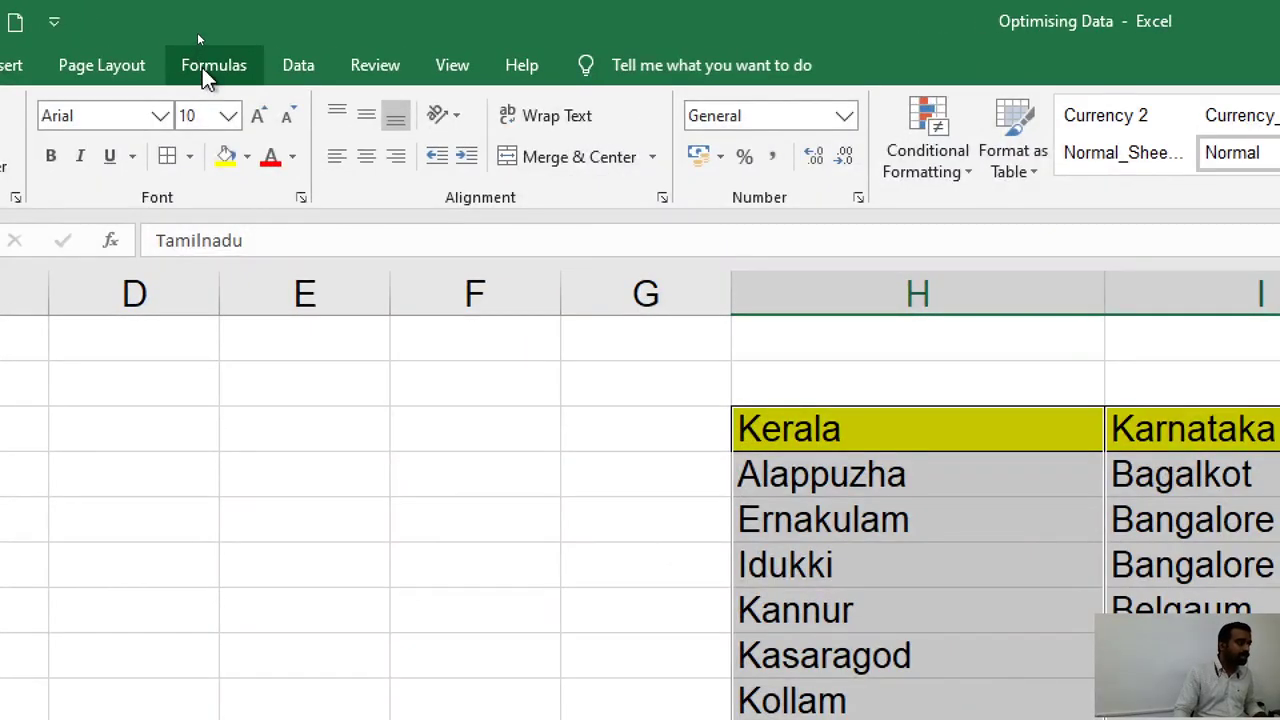
Open Formulas > Create from Selection for the three lists, with Top row as the name source.
{"action": "left_click", "coordinate": [207, 70]}
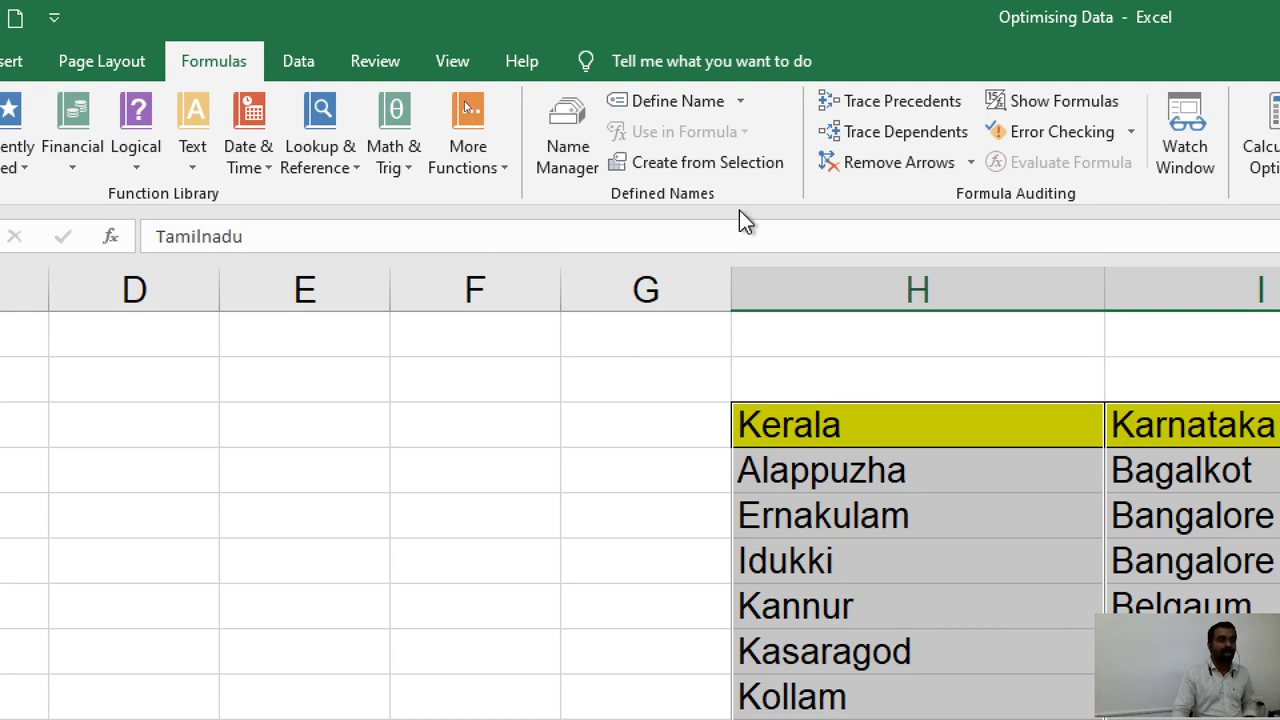
{"action": "left_click", "coordinate": [719, 162]}
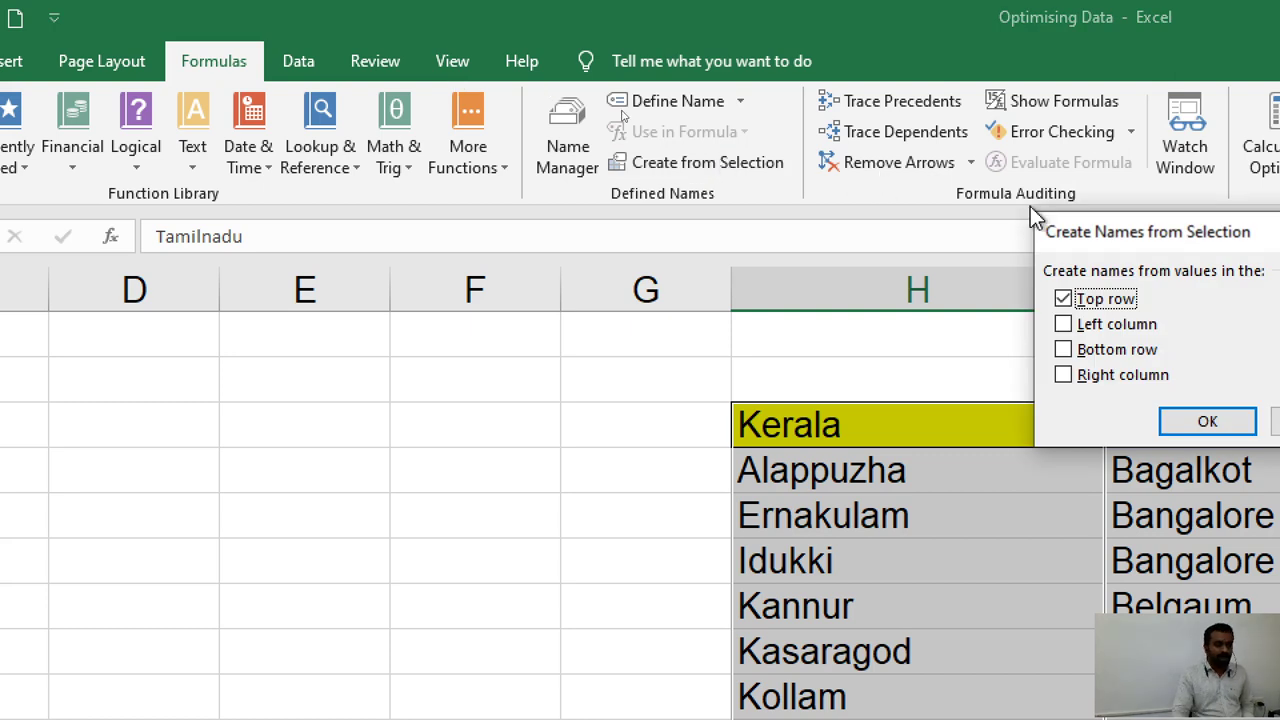
{"action": "left_click_drag", "start_coordinate": [1103, 243], "coordinate": [519, 243]}
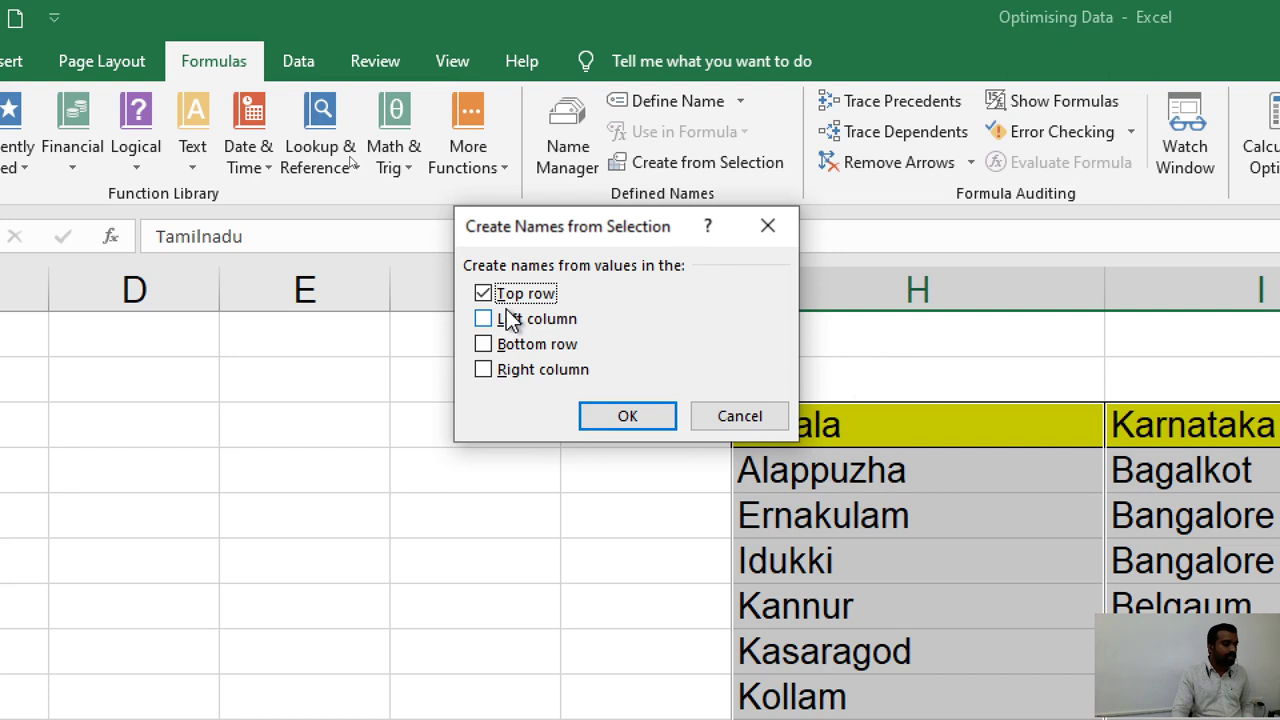
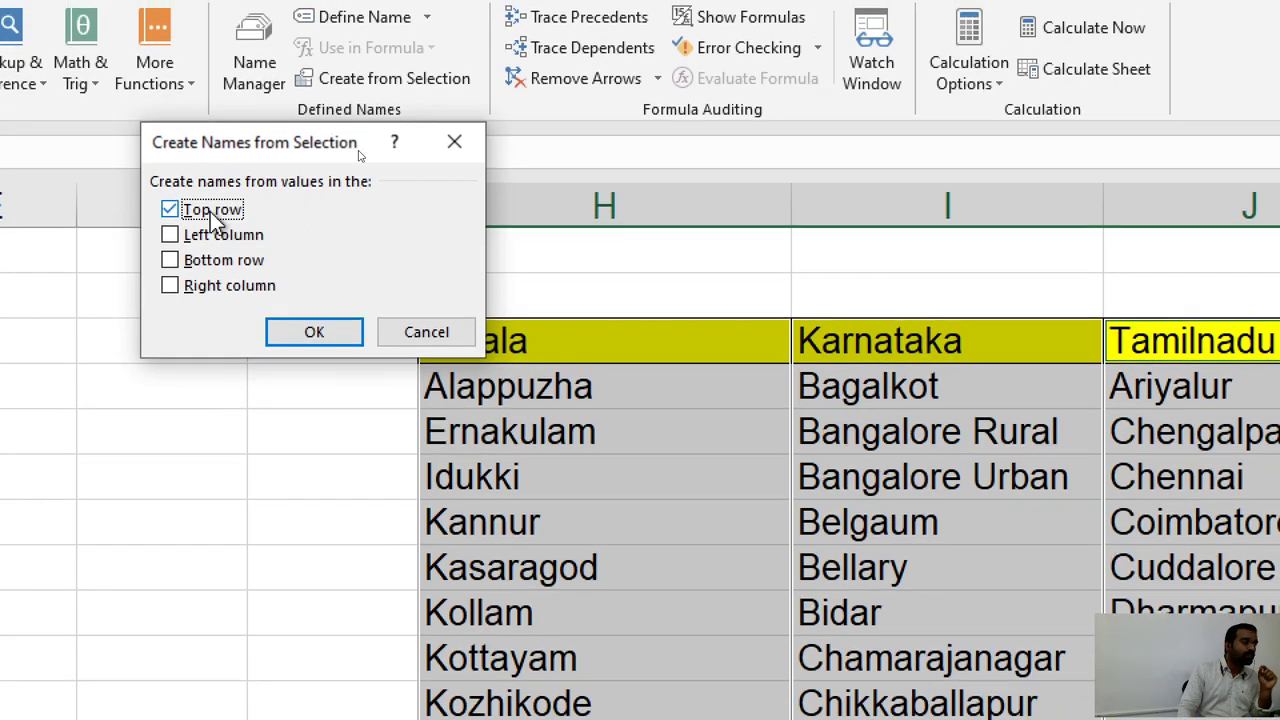
Create names Kerala, Karnataka and Tamilnadu from the top-row headings, then deselect the table.
{"action": "left_click", "coordinate": [347, 337]}
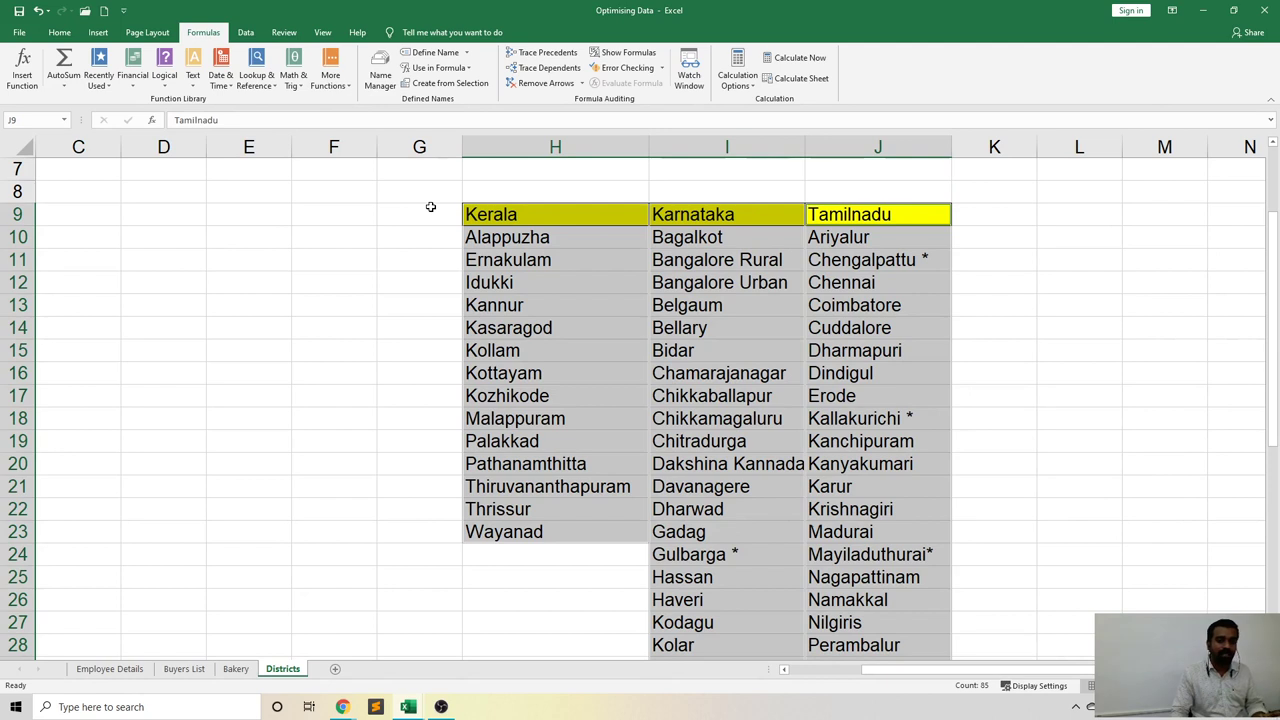
{"action": "left_click", "coordinate": [364, 215]}
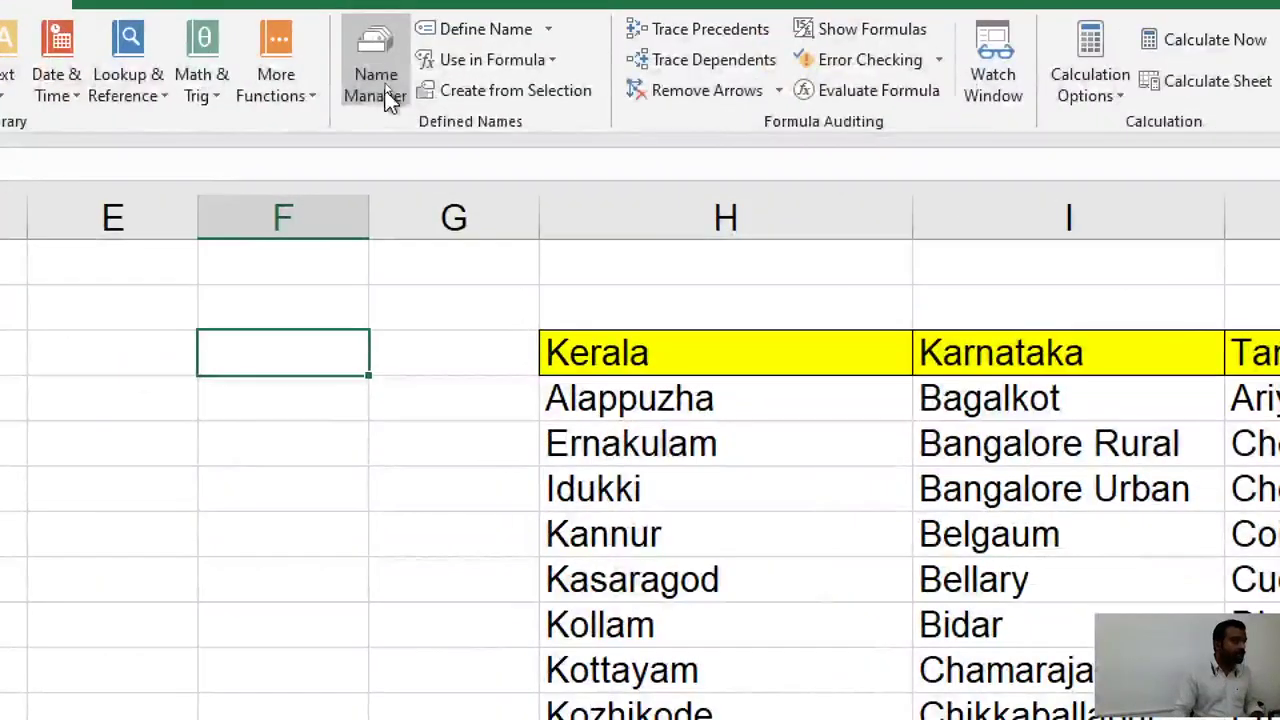
Delete the Criteria name in Name Manager, leaving the Kerala, Karnataka and Tamilnadu names.
{"action": "left_click", "coordinate": [389, 98]}
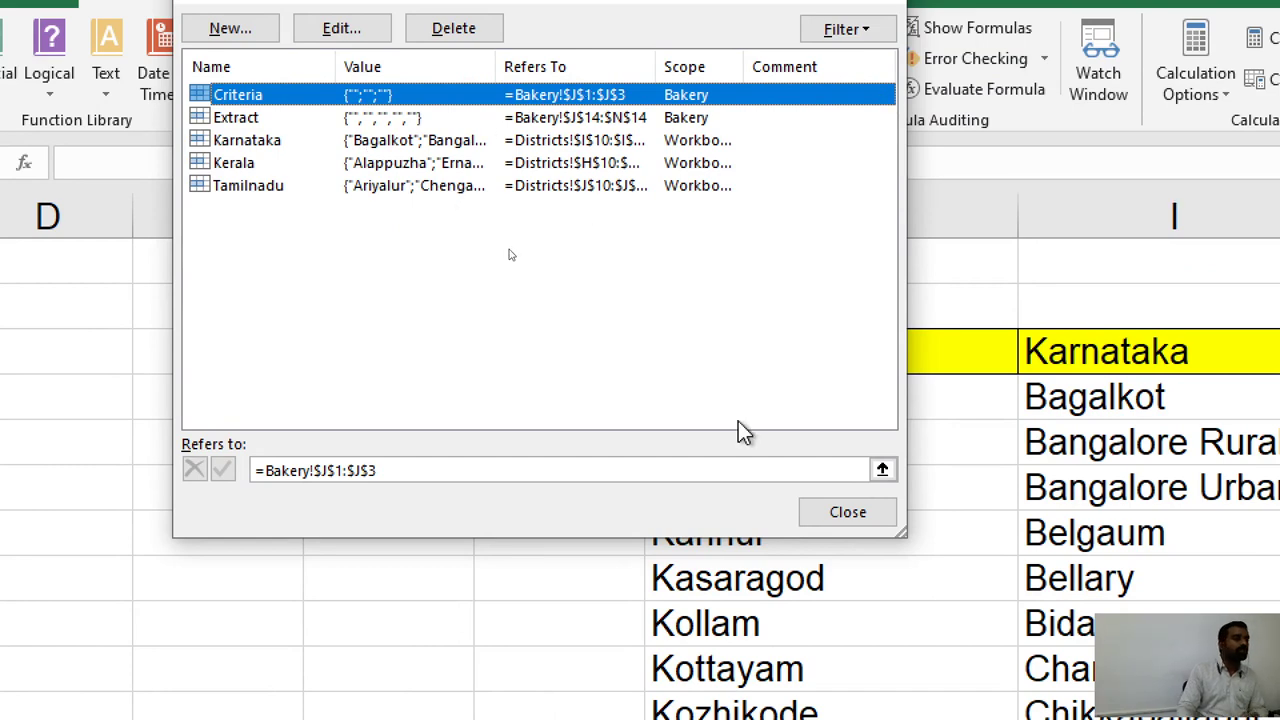
{"action": "key", "text": "Delete"}
{"action": "left_click", "coordinate": [855, 520]}
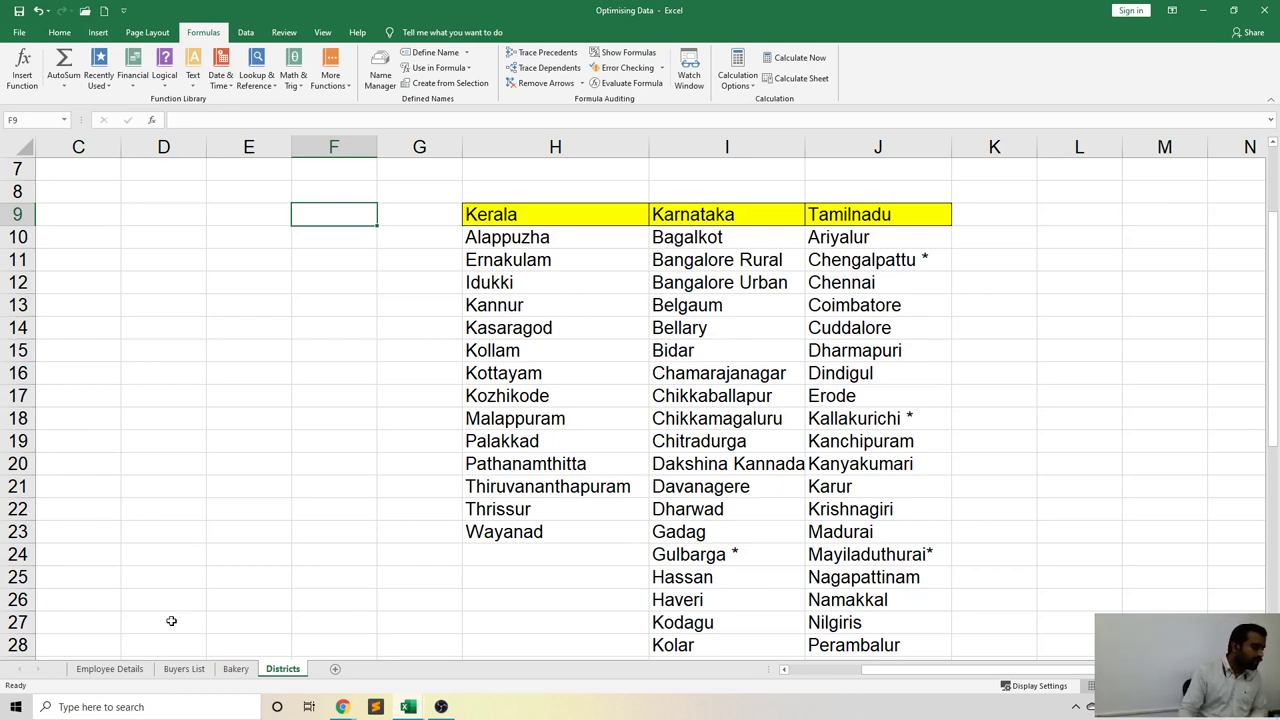
On the Employee Details sheet, select the first State cell H2 and show the Data ribbon.
{"action": "left_click", "coordinate": [140, 669]}
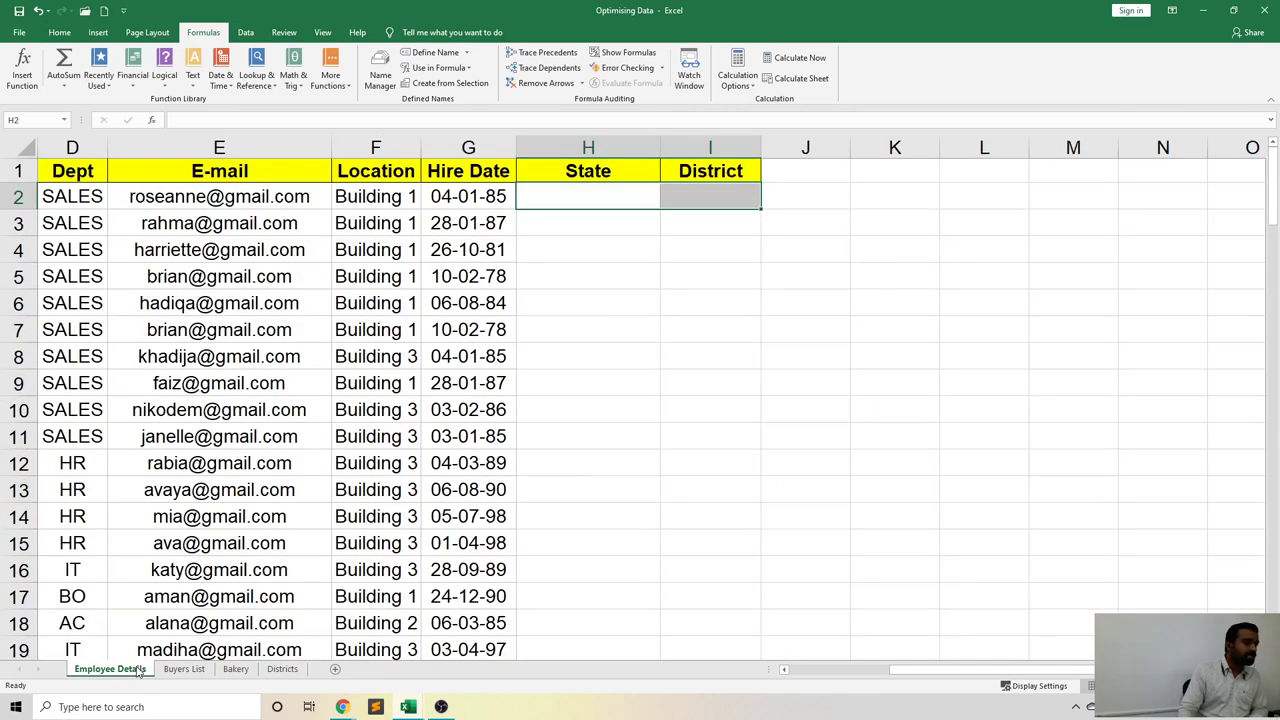
{"action": "left_click", "coordinate": [654, 309]}
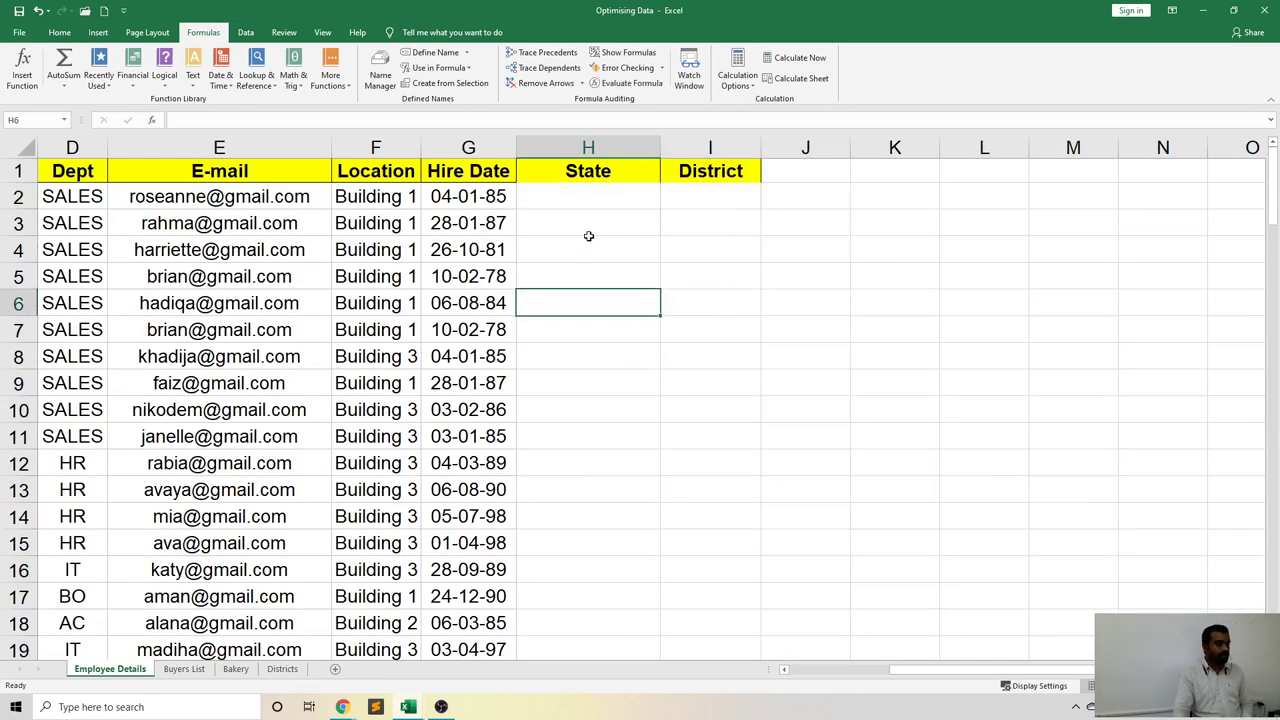
{"action": "left_click", "coordinate": [579, 188]}
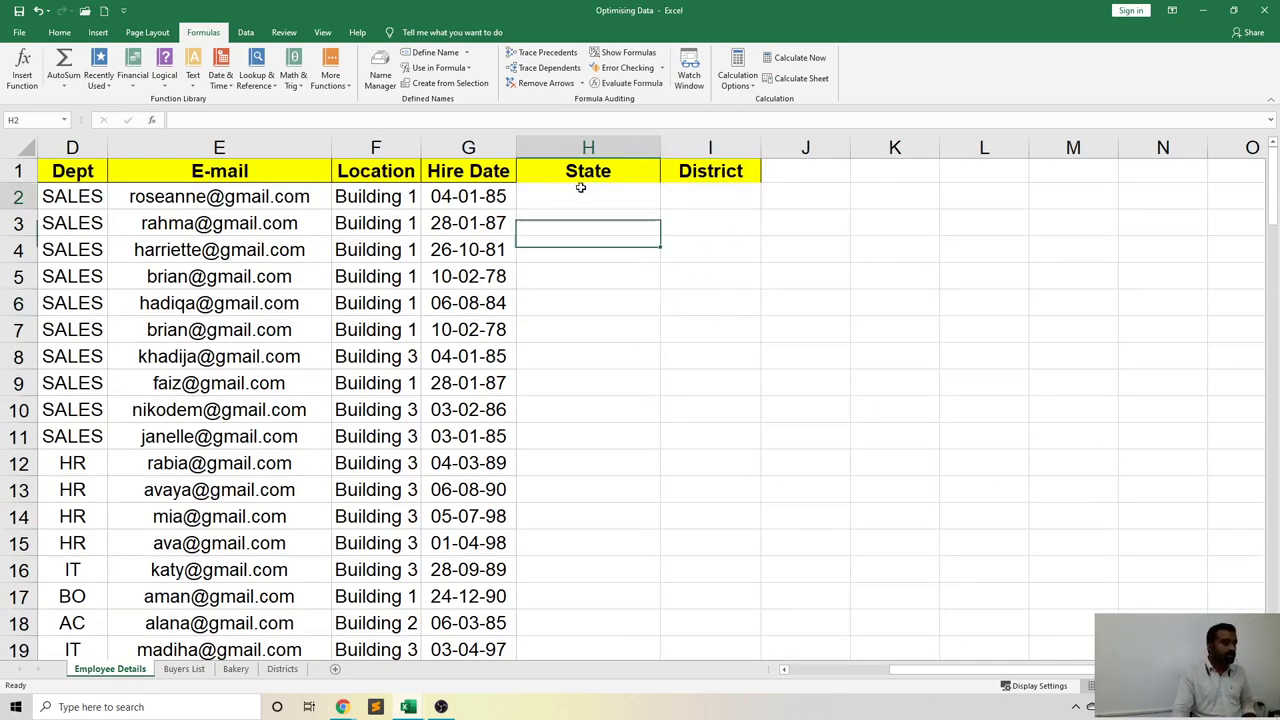
{"action": "left_click", "coordinate": [645, 292]}
{"action": "left_click", "coordinate": [570, 194]}
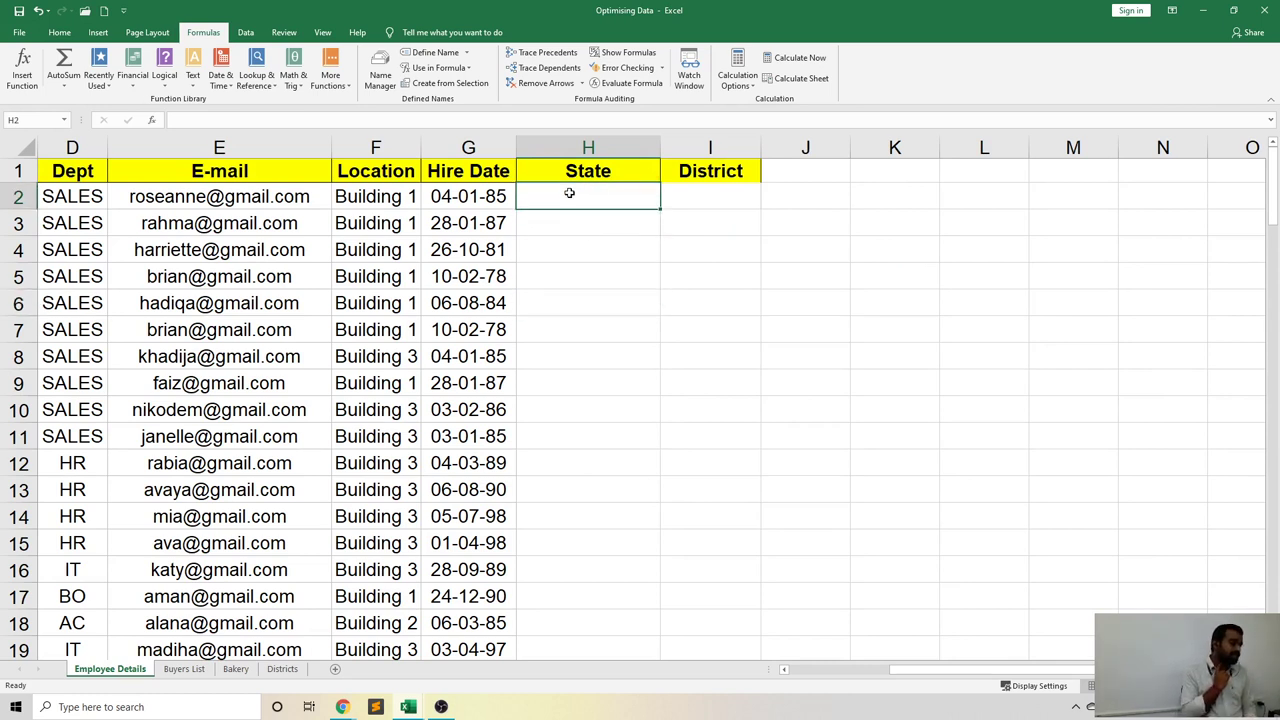
{"action": "left_click", "coordinate": [578, 243]}
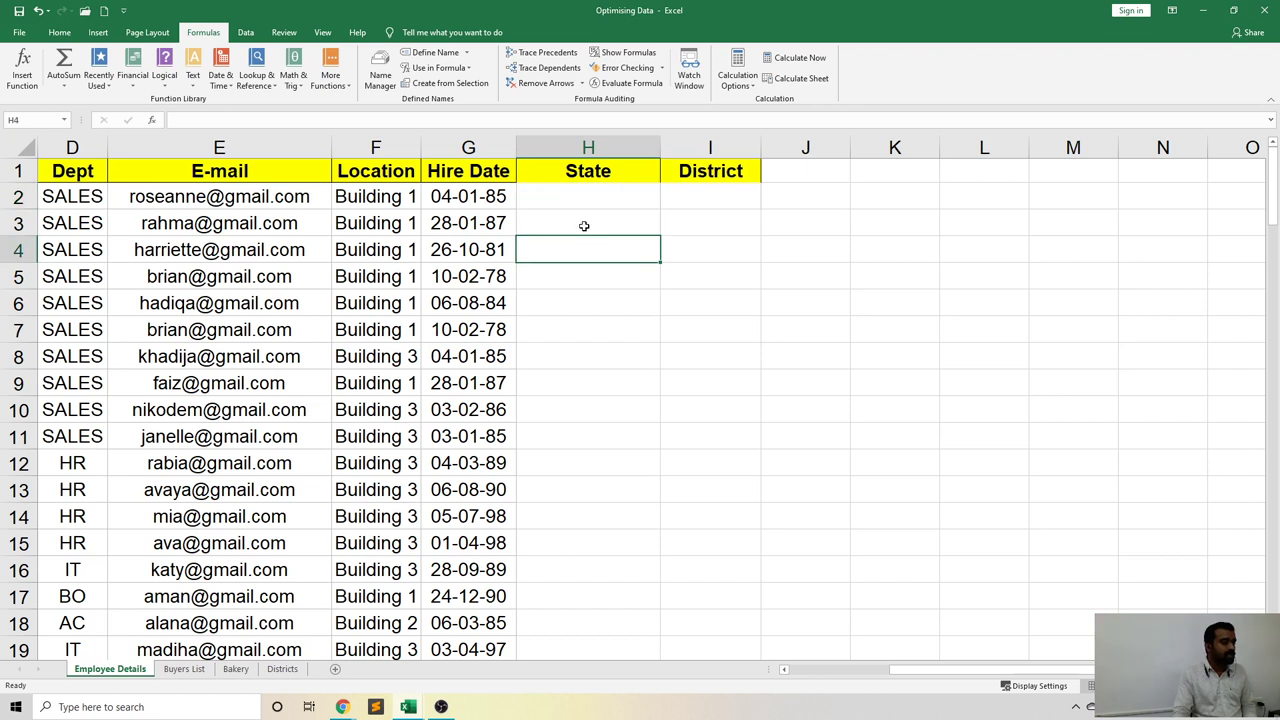
{"action": "left_click", "coordinate": [574, 200]}
{"action": "left_click", "coordinate": [559, 248]}
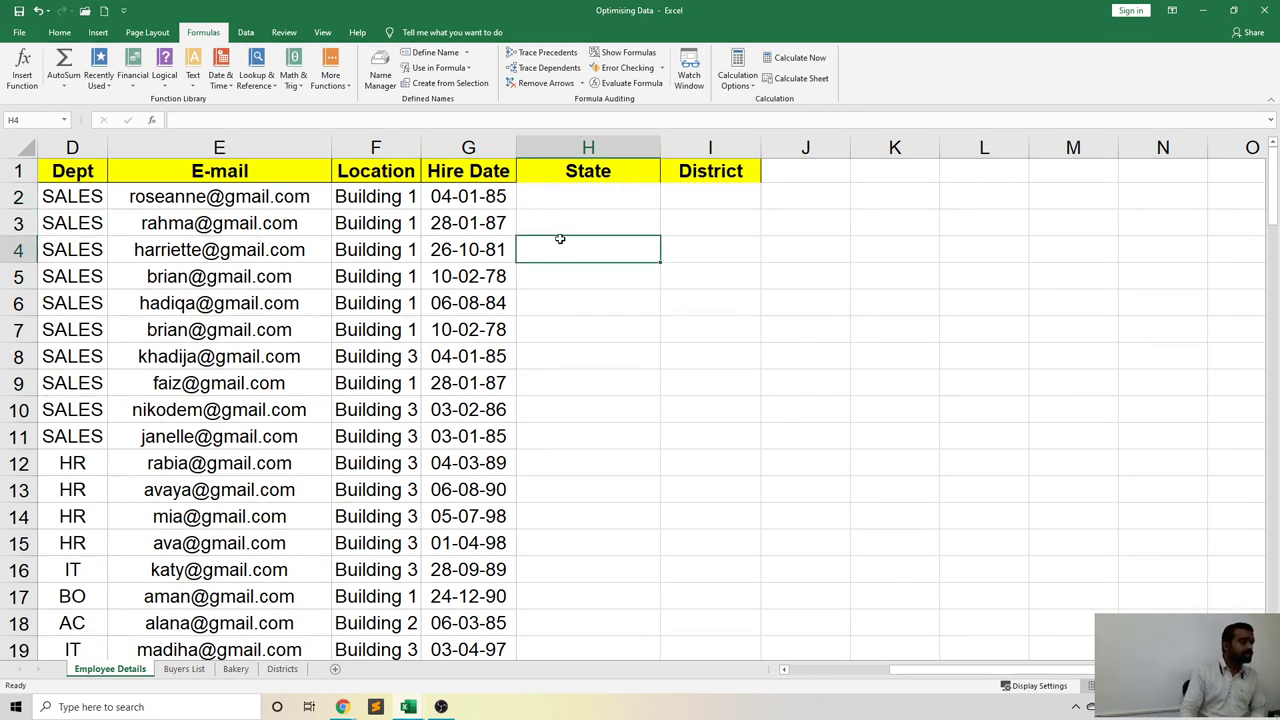
{"action": "left_click", "coordinate": [571, 201]}
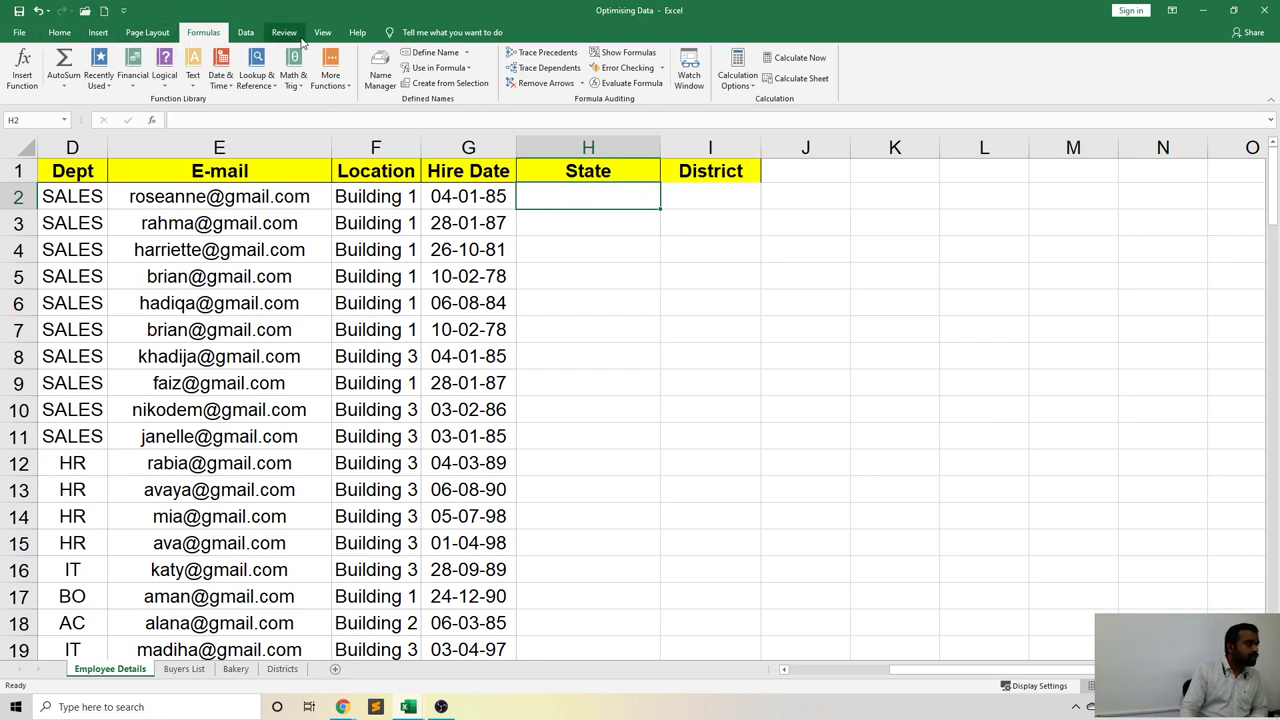
{"action": "left_click", "coordinate": [245, 32]}
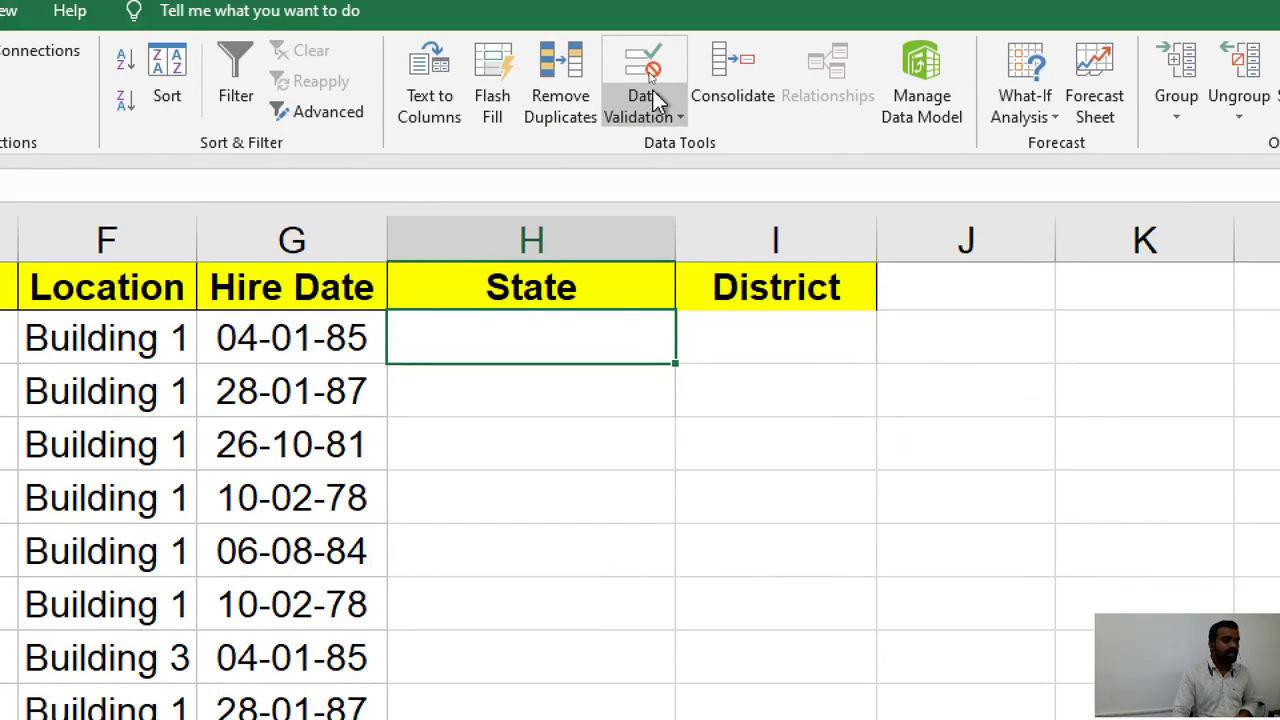
Set cell H2's data validation to allow a List.
{"action": "left_click", "coordinate": [653, 90]}
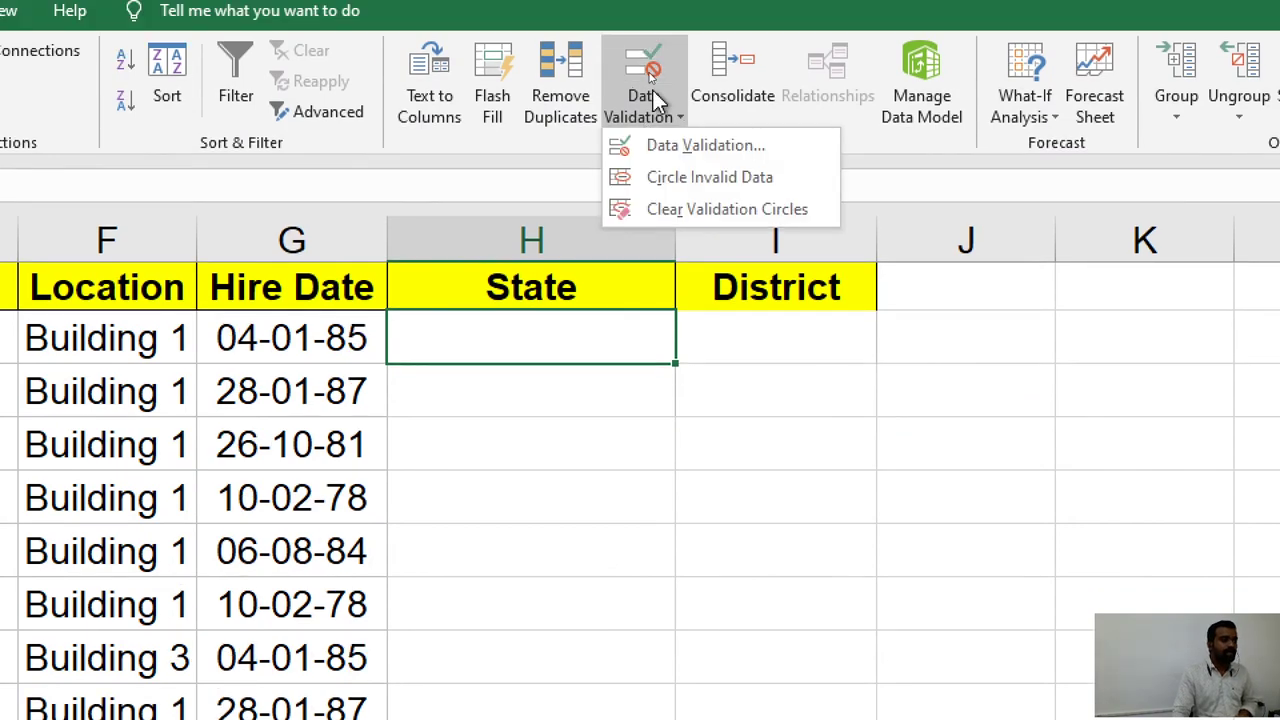
{"action": "left_click", "coordinate": [653, 90]}
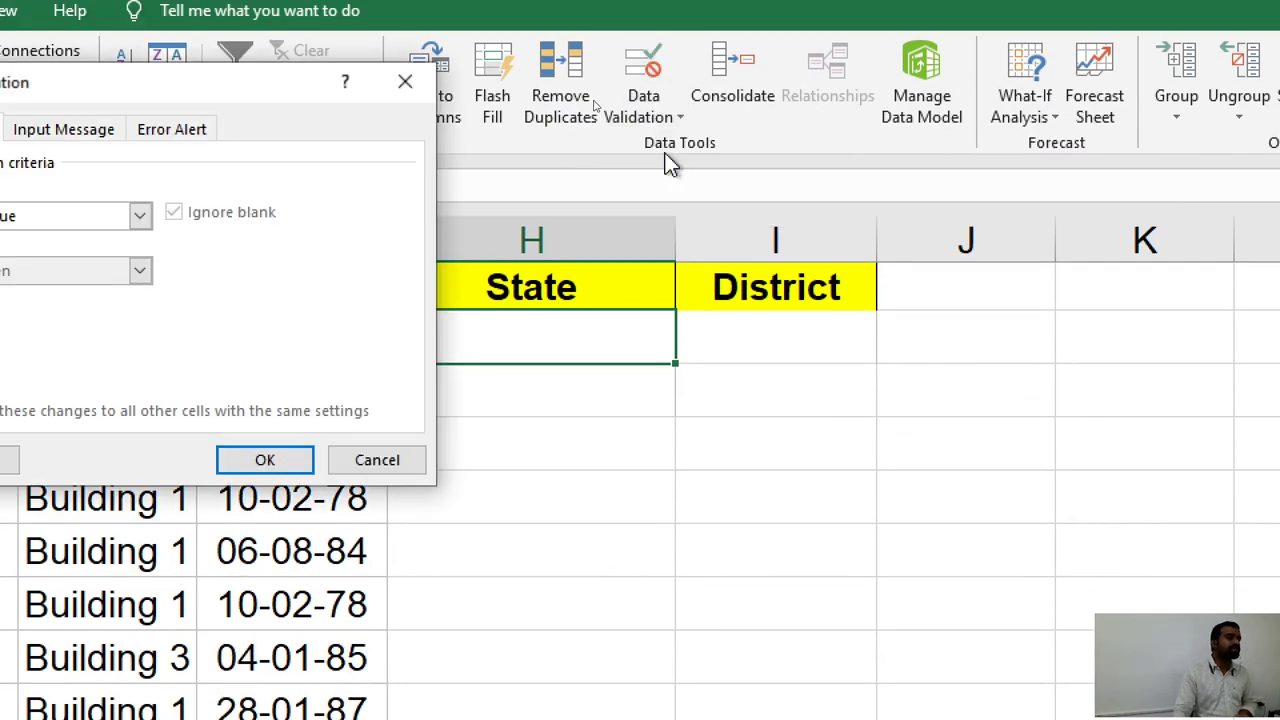
{"action": "left_click_drag", "start_coordinate": [250, 85], "coordinate": [886, 108]}
{"action": "left_click", "coordinate": [712, 240]}
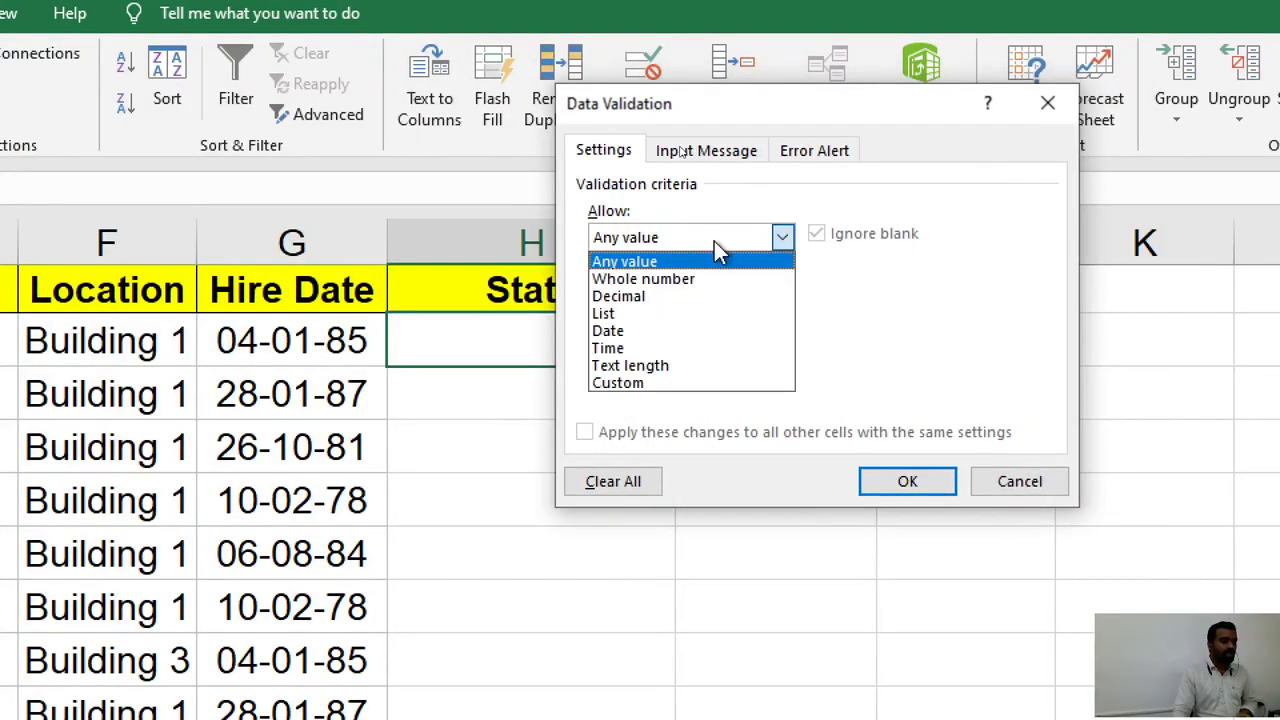
{"action": "left_click", "coordinate": [674, 314]}
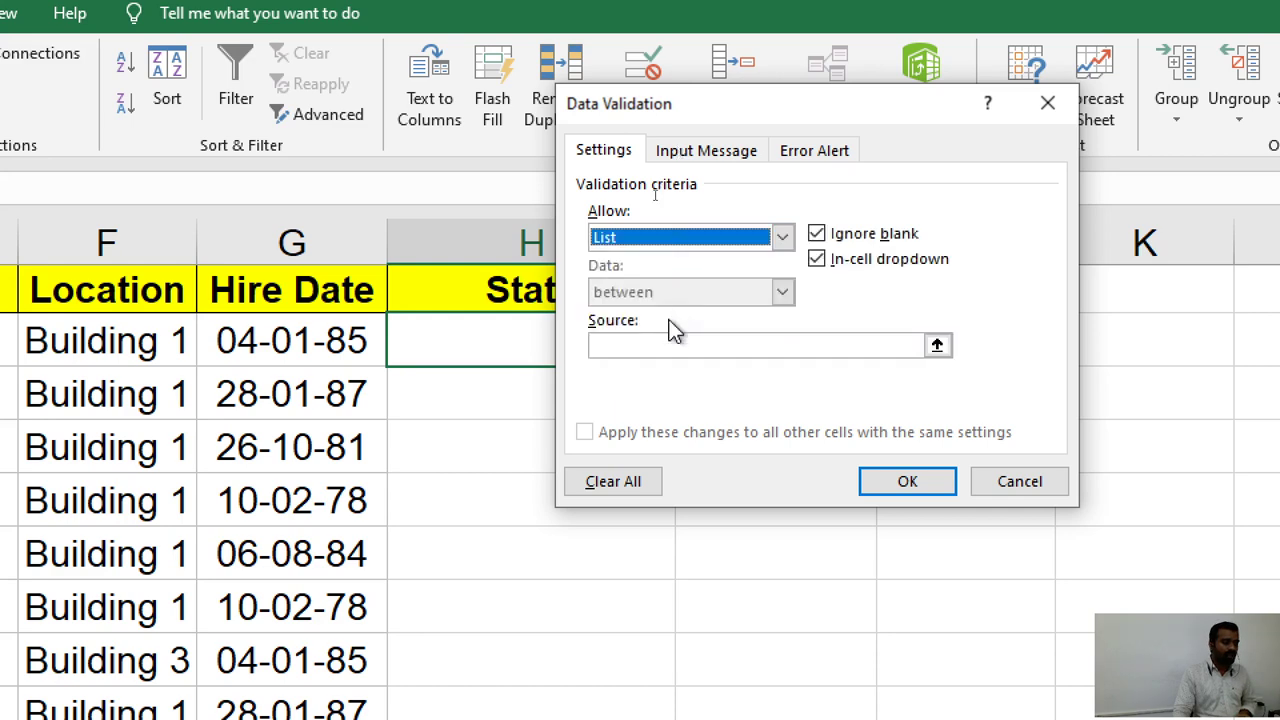
{"action": "left_click", "coordinate": [665, 348]}
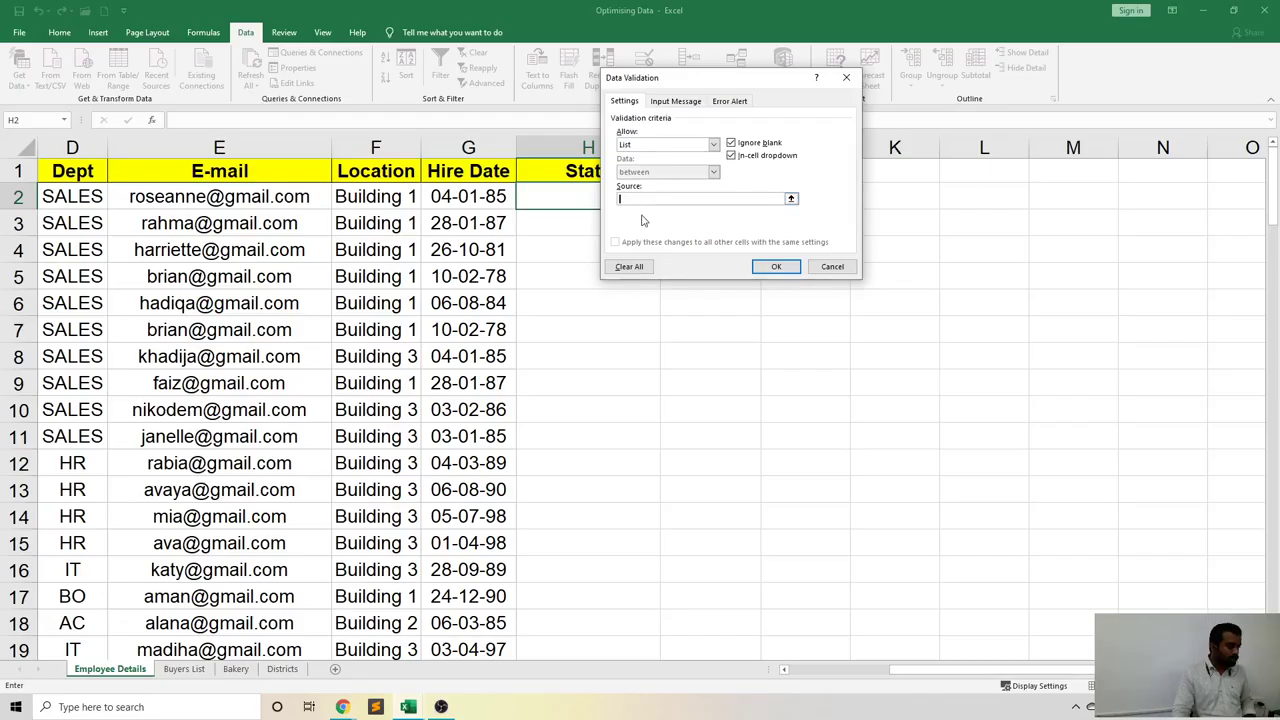
Use the state headings Districts!$H$9:$J$9 as the list source and confirm.
{"action": "left_click", "coordinate": [282, 668]}
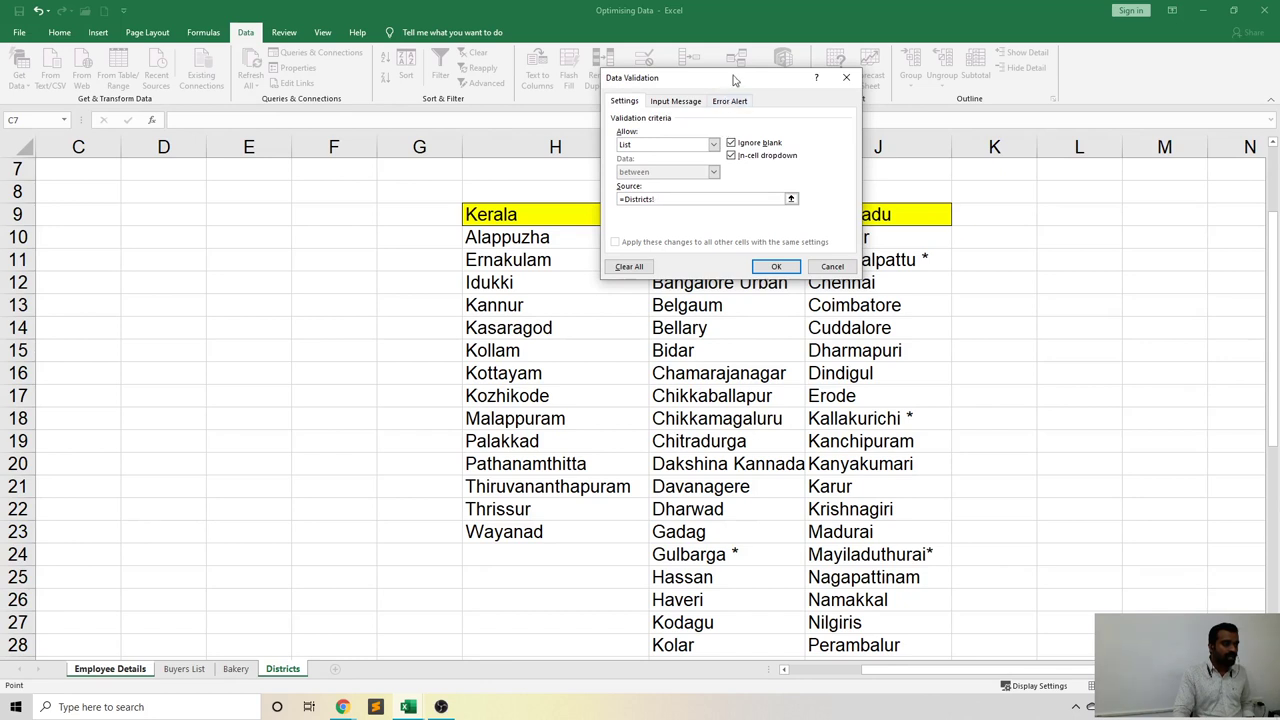
{"action": "left_click_drag", "start_coordinate": [728, 79], "coordinate": [307, 159]}
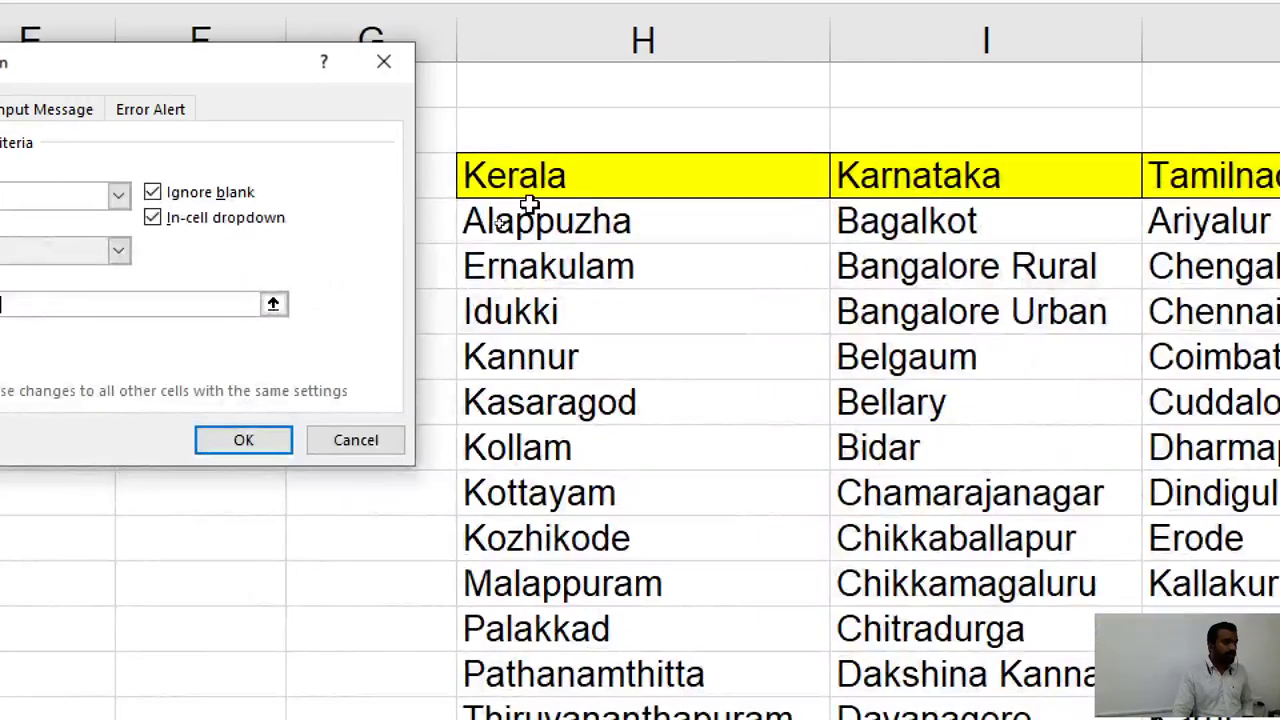
{"action": "left_click", "coordinate": [498, 214]}
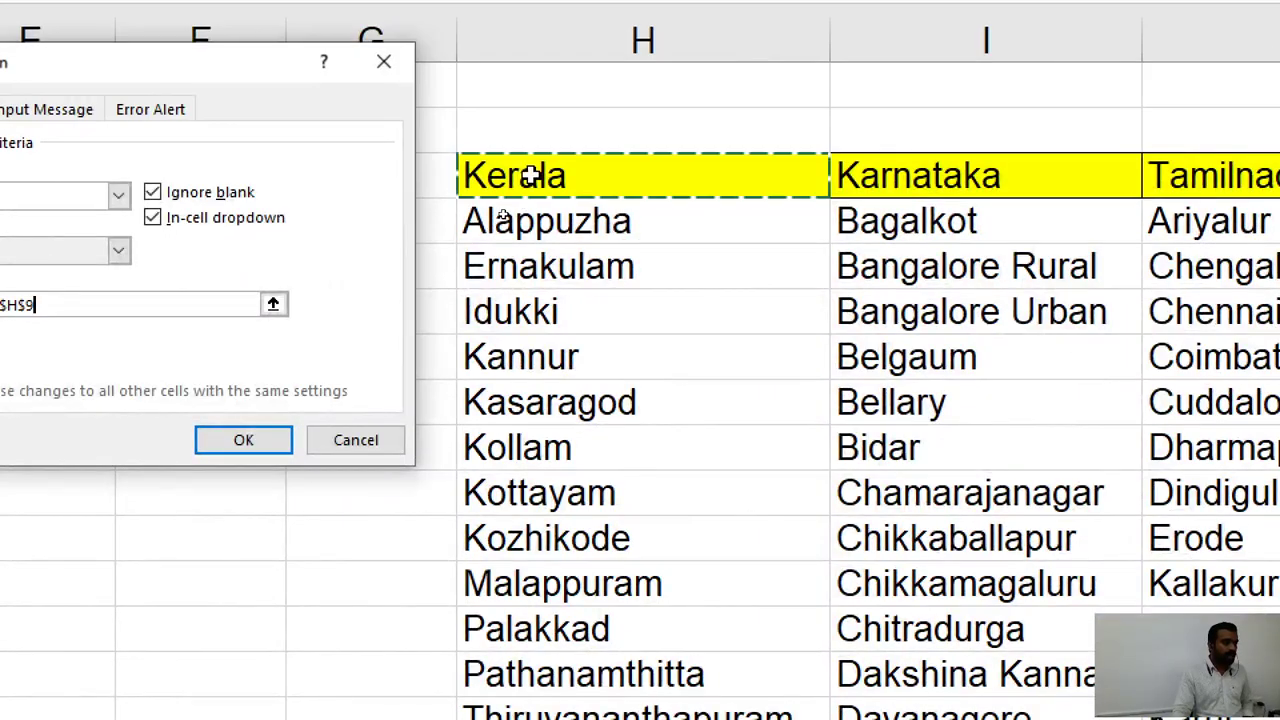
{"action": "left_click_drag", "start_coordinate": [530, 175], "coordinate": [1279, 178]}
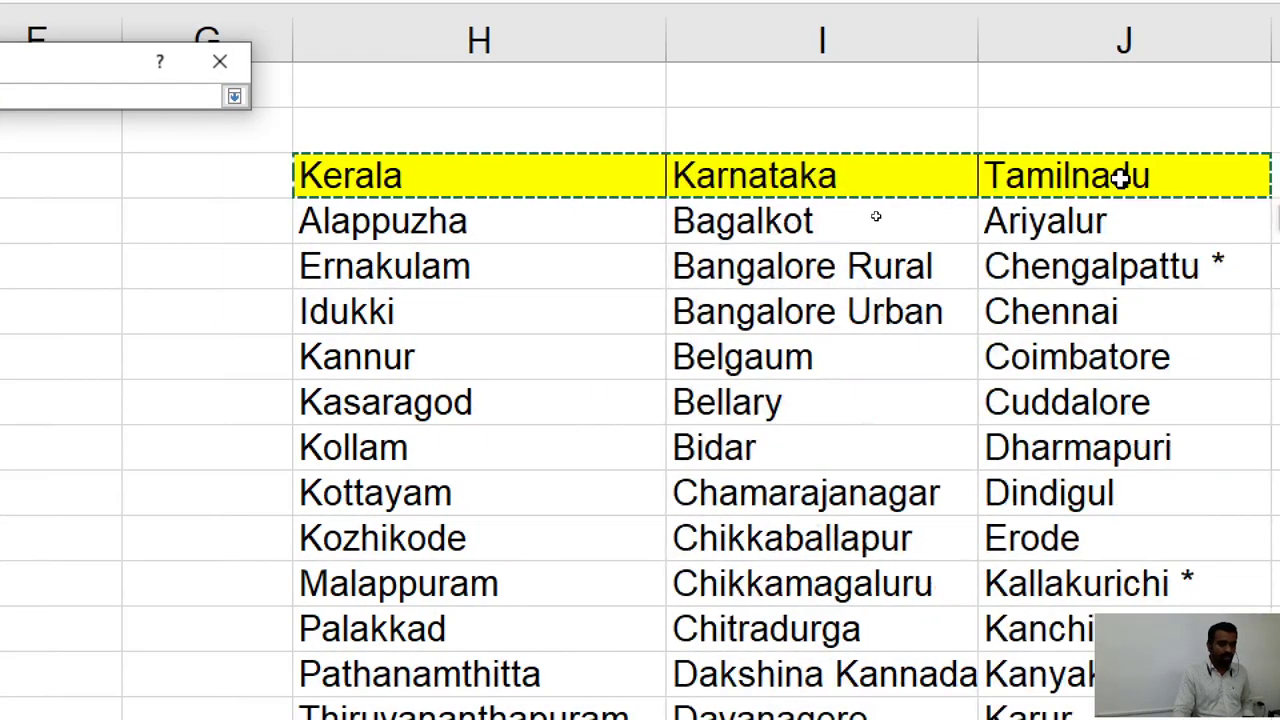
{"action": "left_click_drag", "start_coordinate": [1120, 176], "coordinate": [1120, 176]}
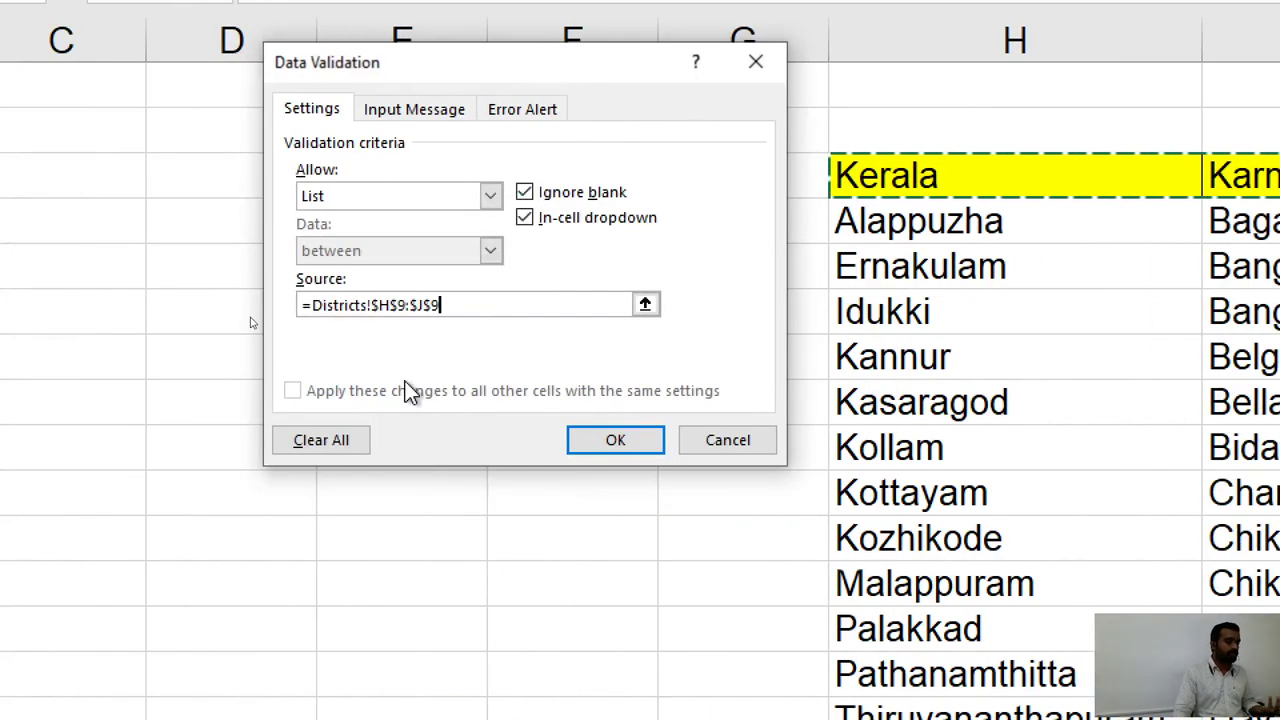
{"action": "left_click", "coordinate": [616, 446]}
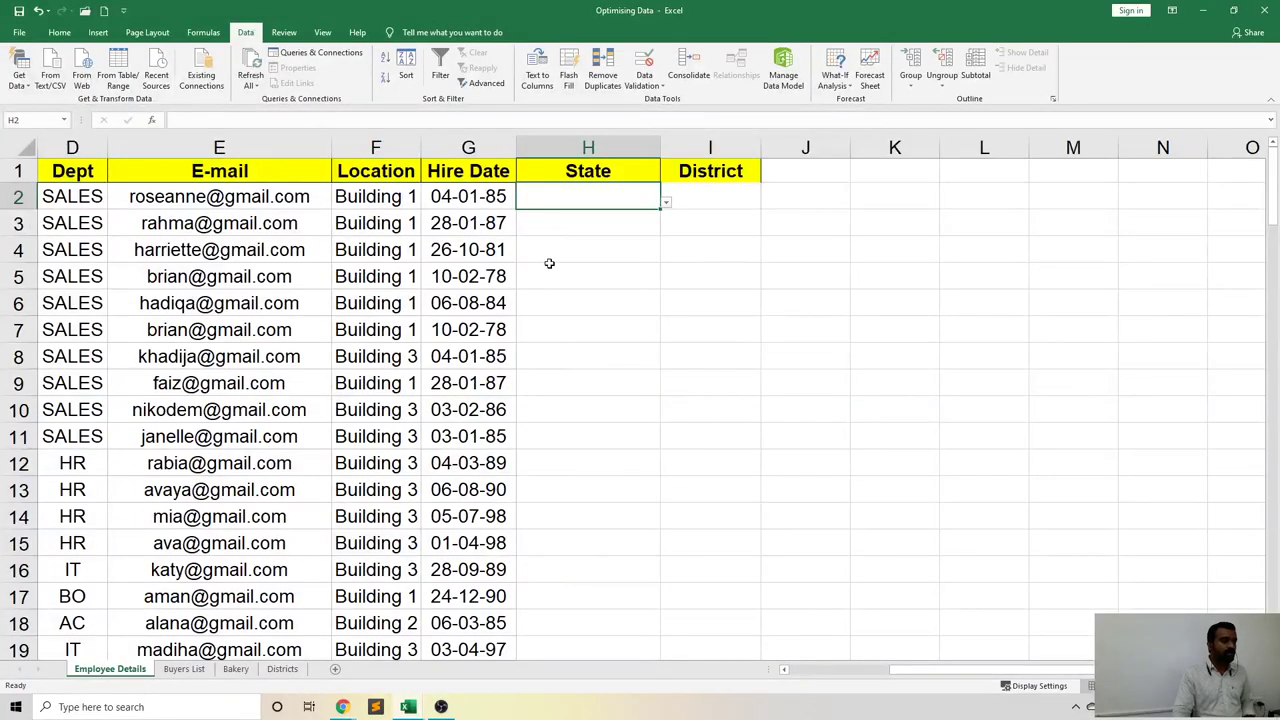
{"action": "left_click", "coordinate": [996, 256]}
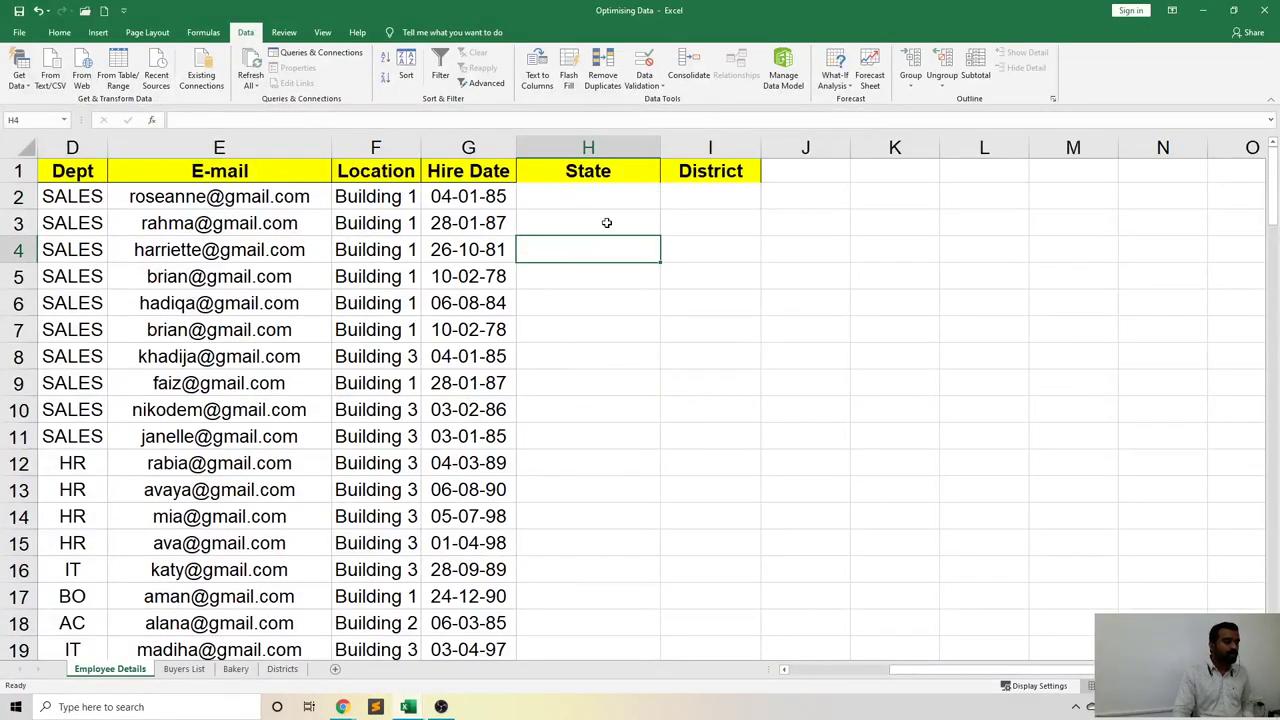
{"action": "left_click", "coordinate": [604, 200]}
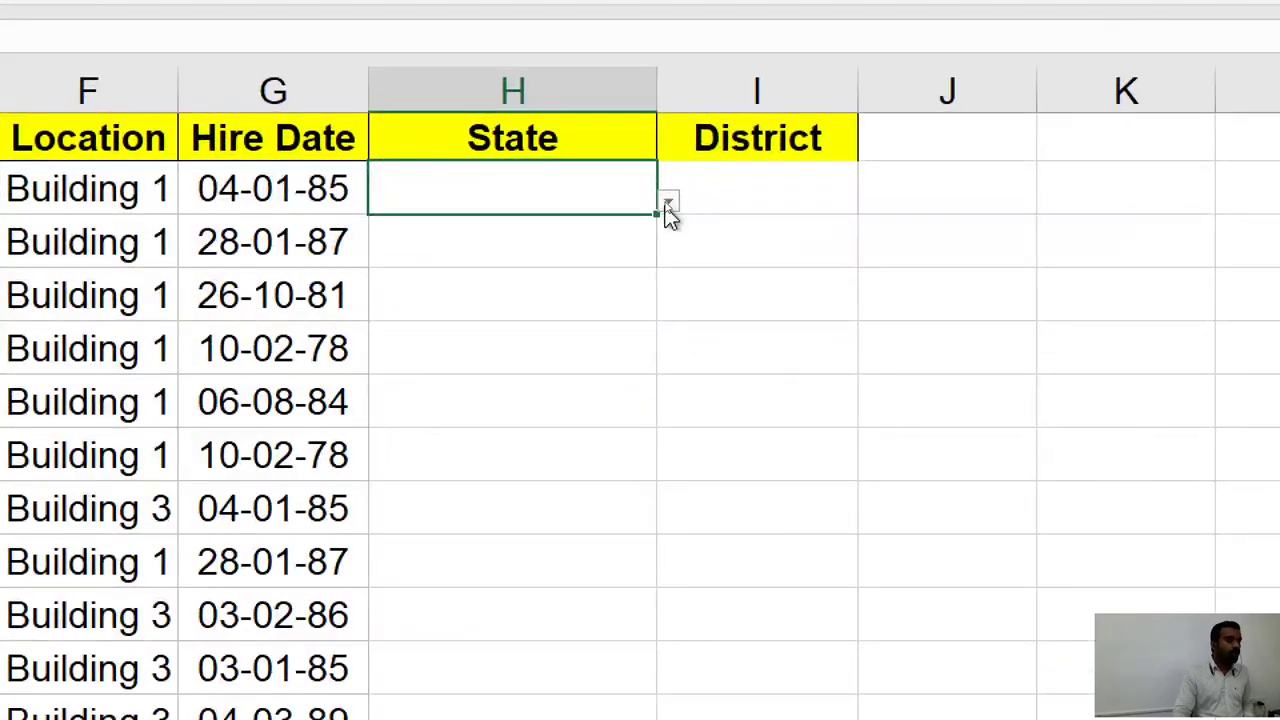
{"action": "left_click", "coordinate": [668, 205]}
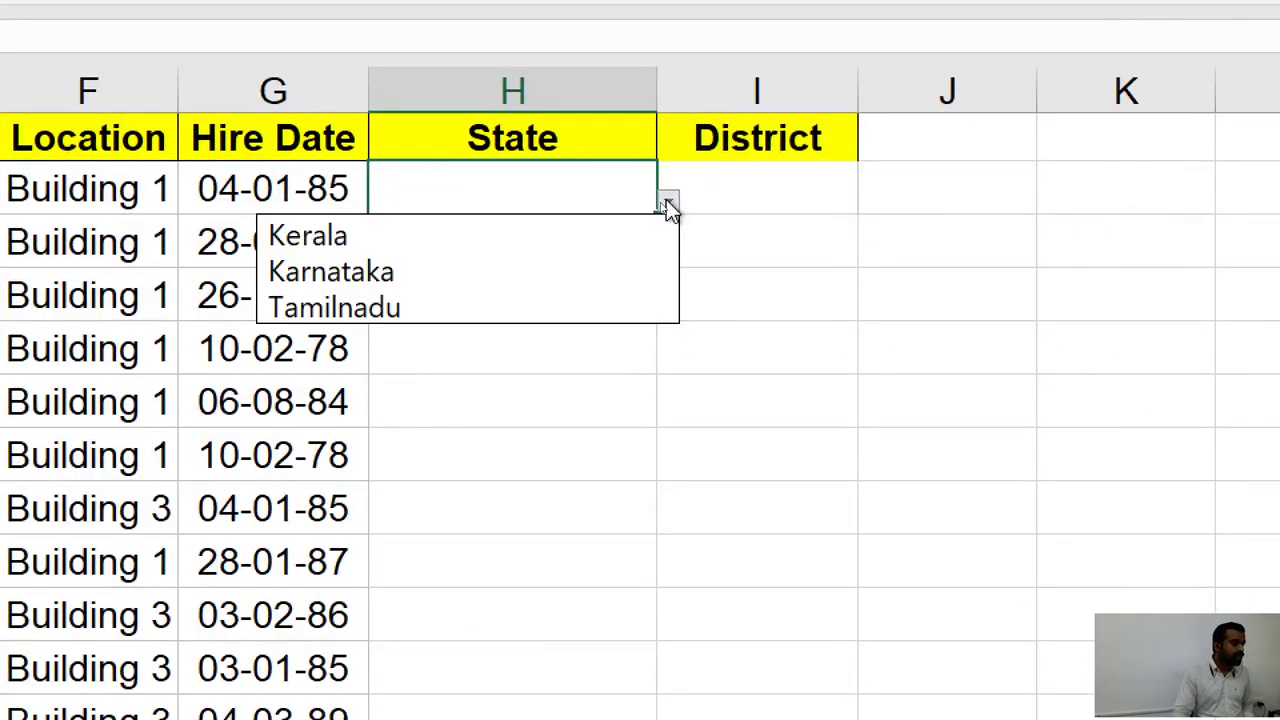
{"action": "left_click", "coordinate": [435, 303]}
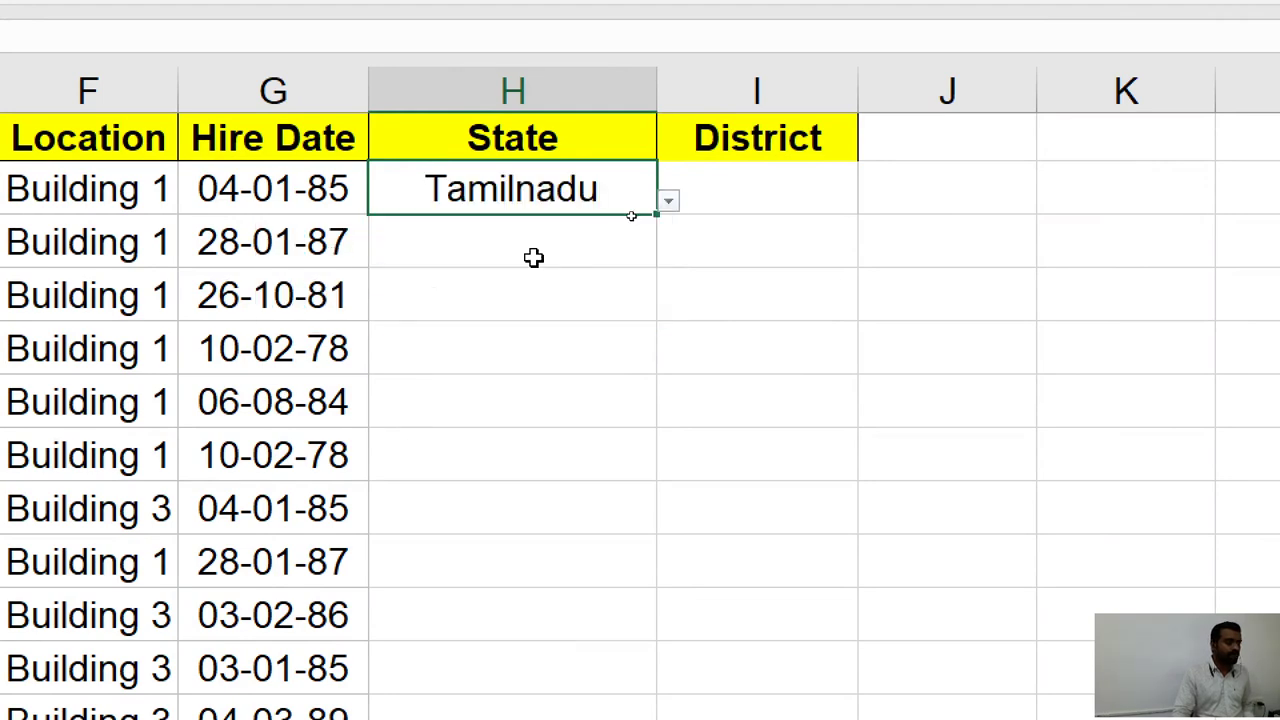
{"action": "left_click", "coordinate": [668, 204]}
{"action": "left_click", "coordinate": [604, 193]}
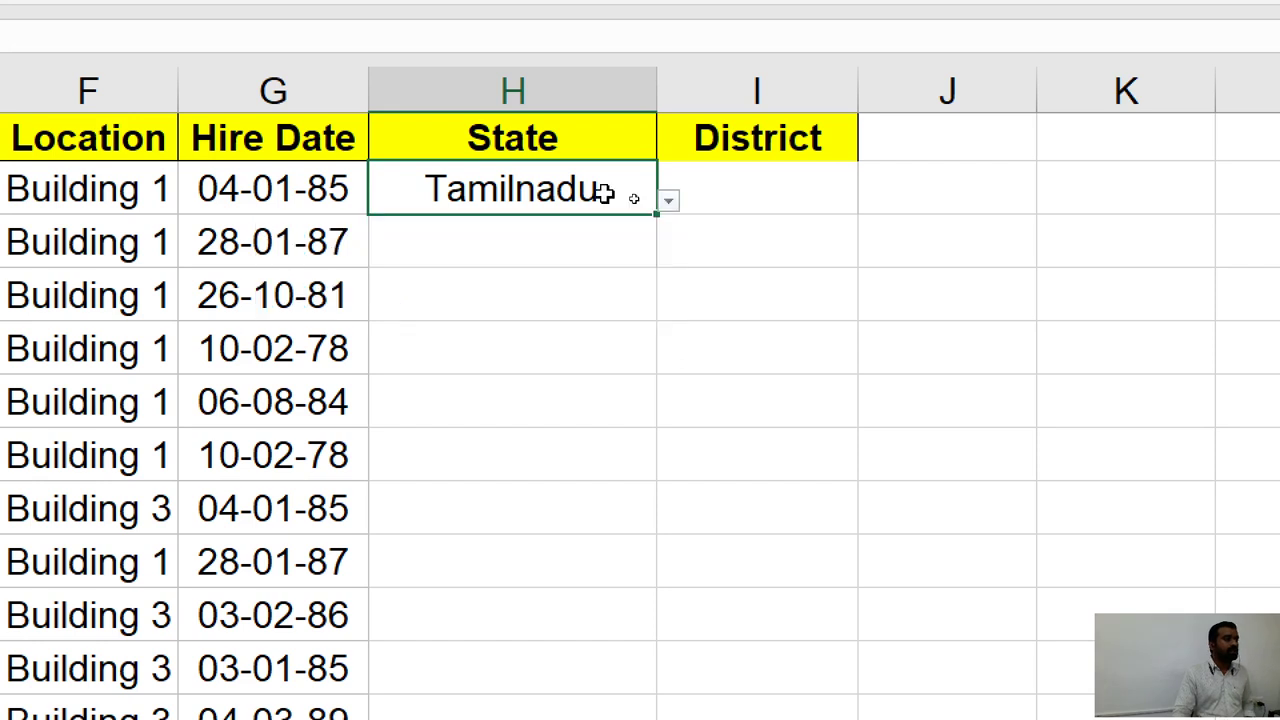
{"action": "key", "text": "Delete"}
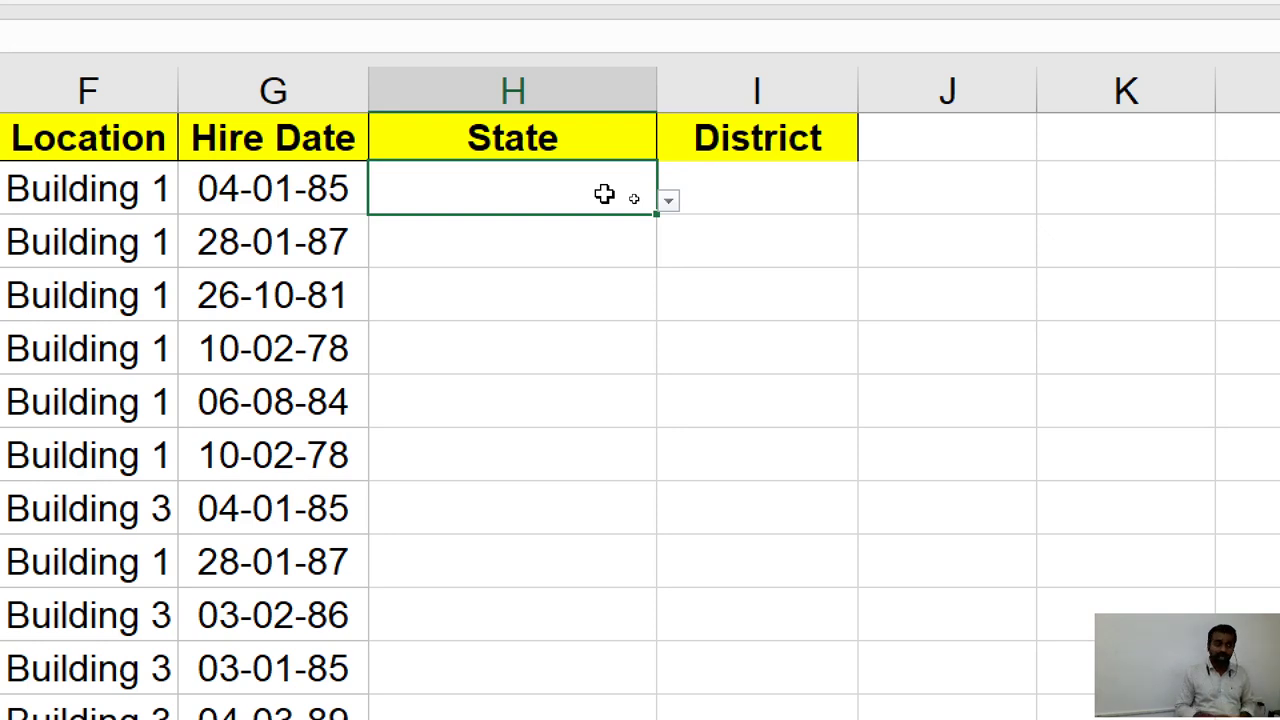
{"action": "left_click", "coordinate": [780, 176]}
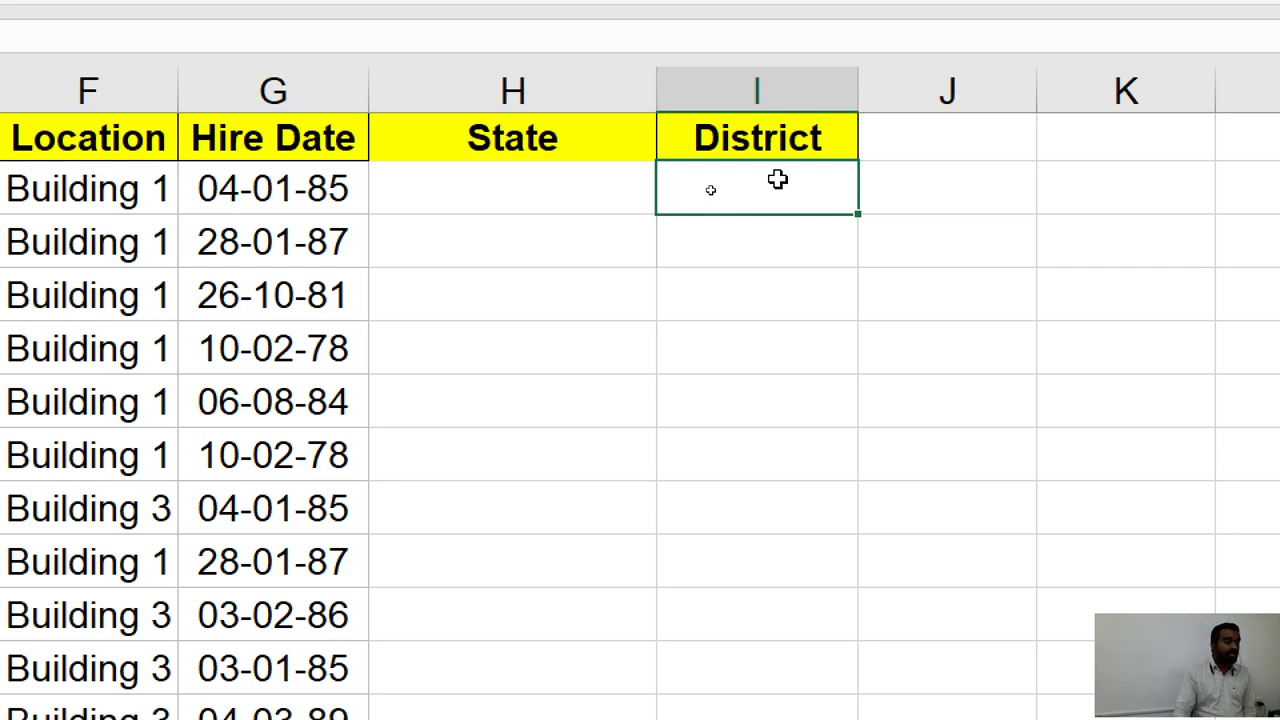
{"action": "left_click", "coordinate": [543, 190]}
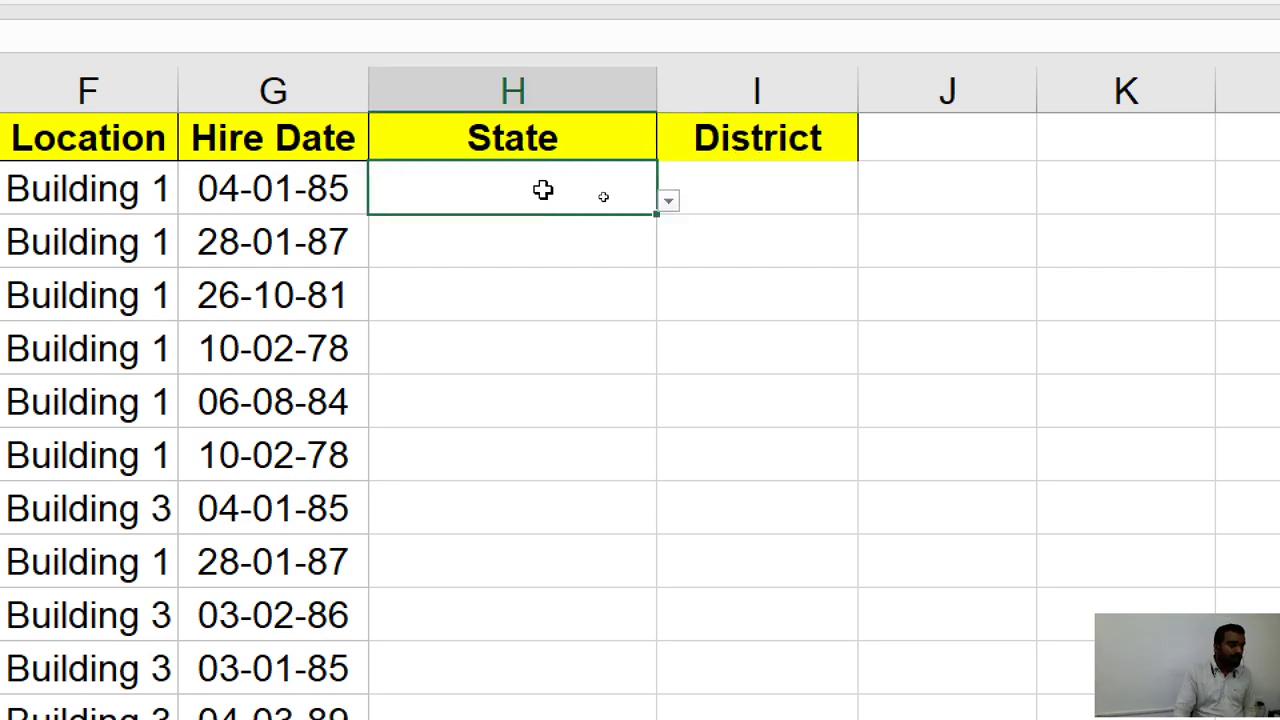
{"action": "left_click", "coordinate": [733, 188]}
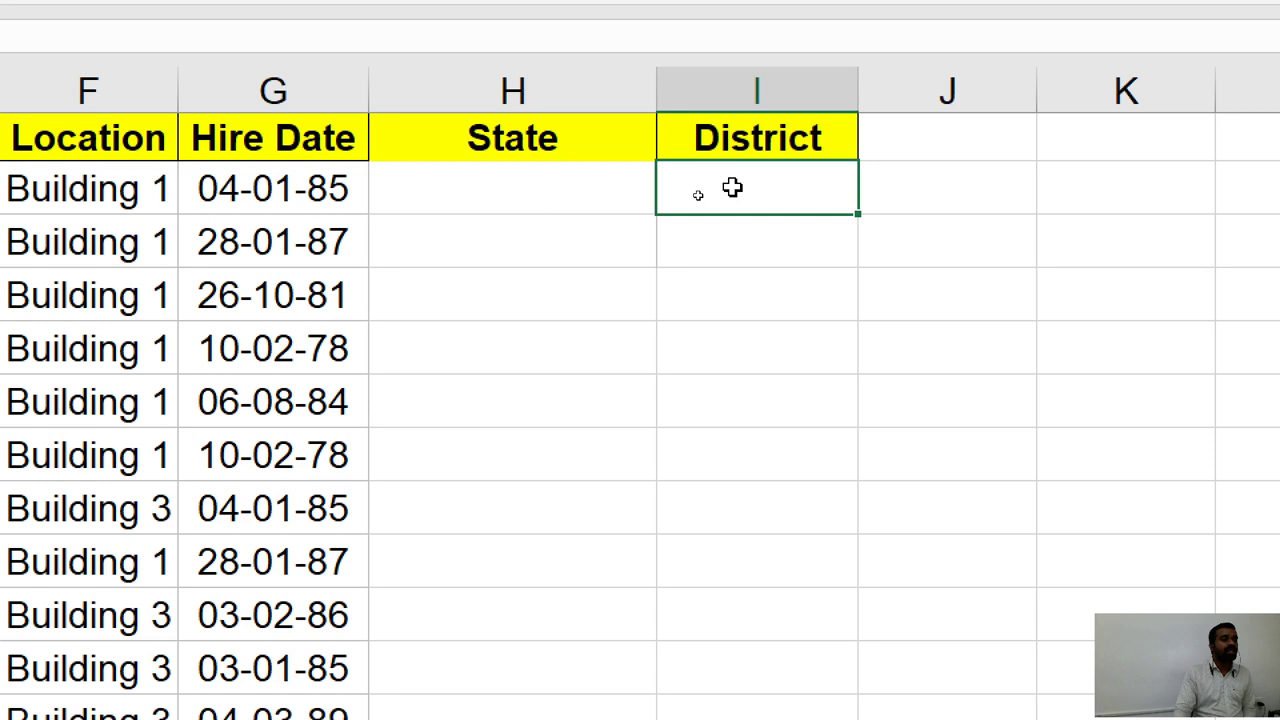
{"action": "left_click", "coordinate": [590, 186]}
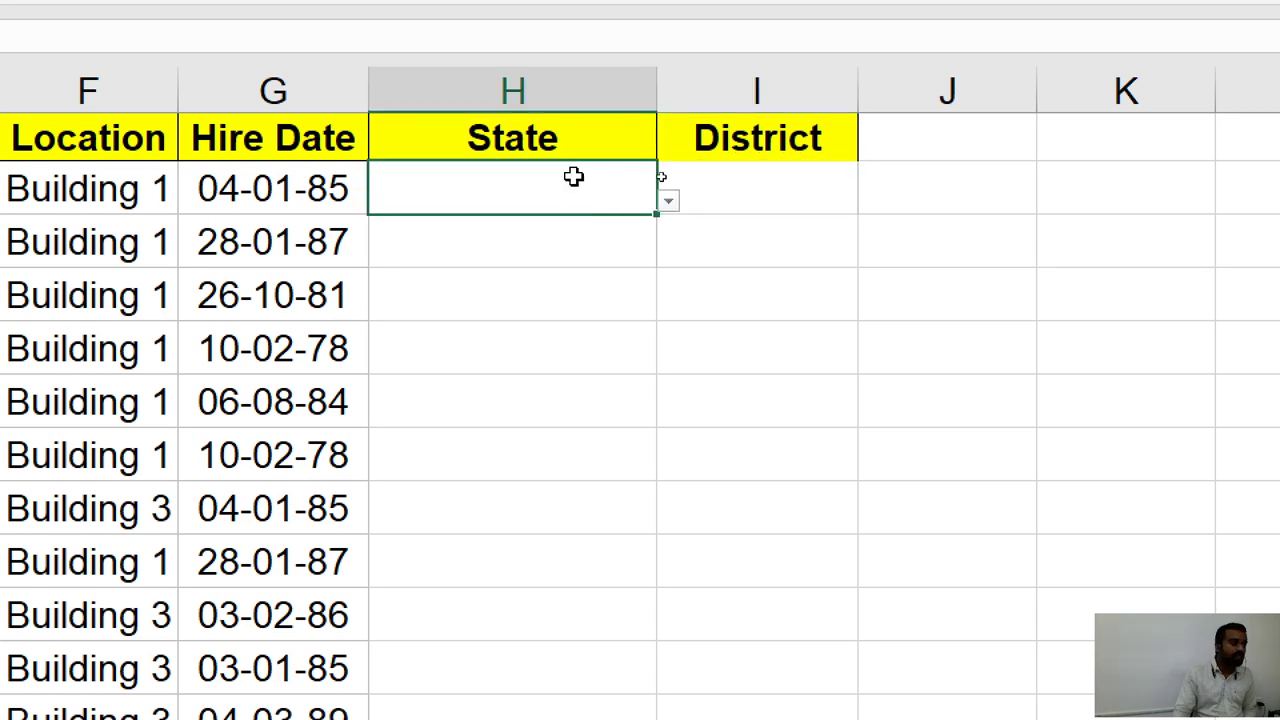
{"action": "left_click", "coordinate": [822, 186]}
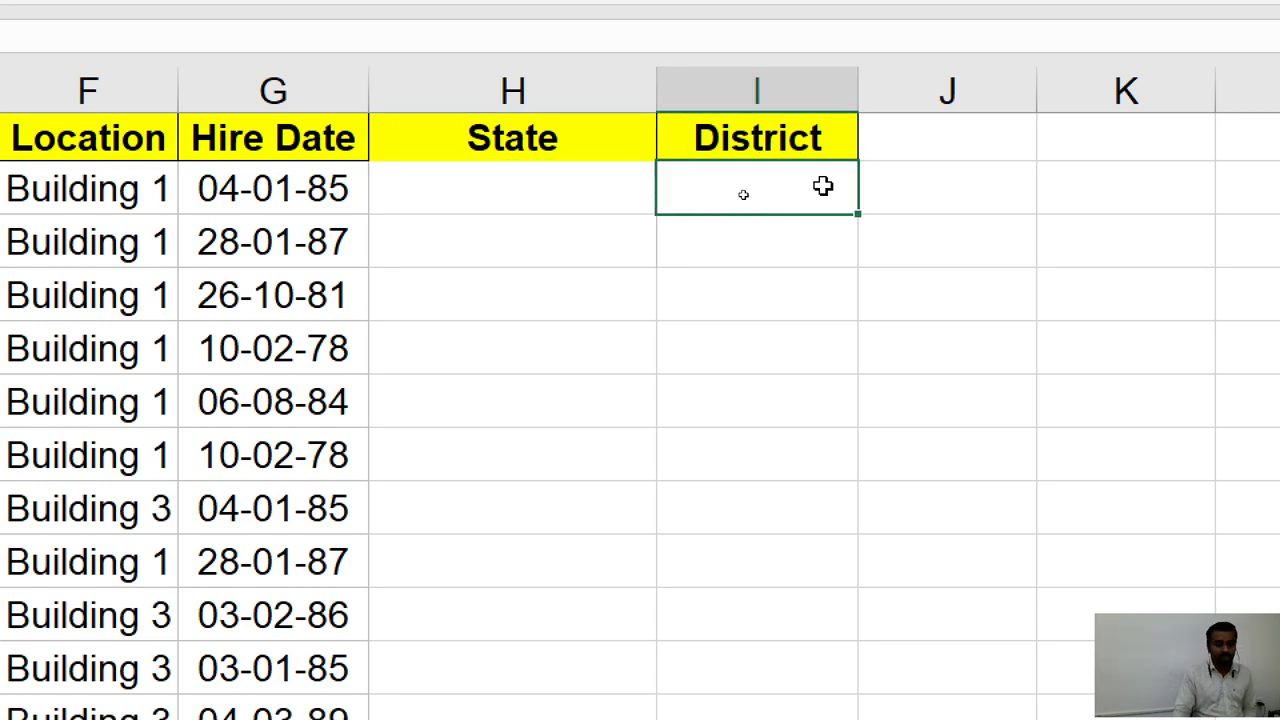
{"action": "left_click", "coordinate": [520, 186]}
{"action": "left_click", "coordinate": [718, 193]}
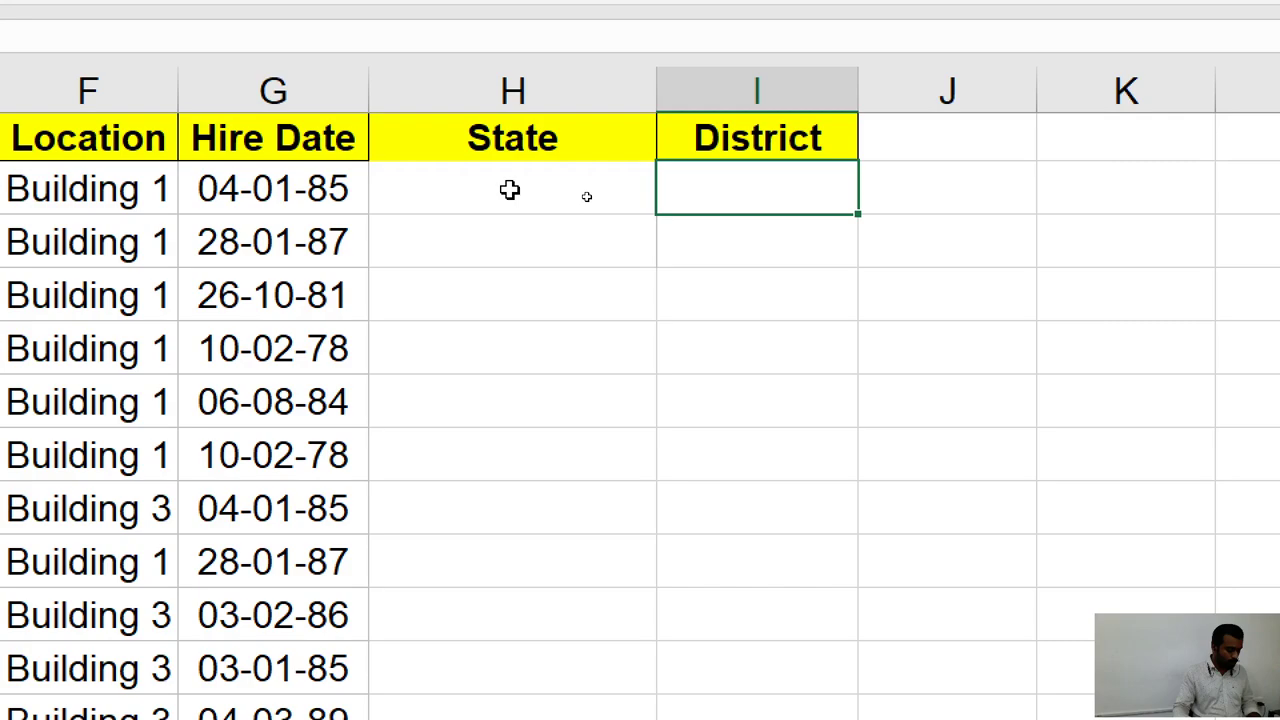
{"action": "left_click", "coordinate": [789, 254]}
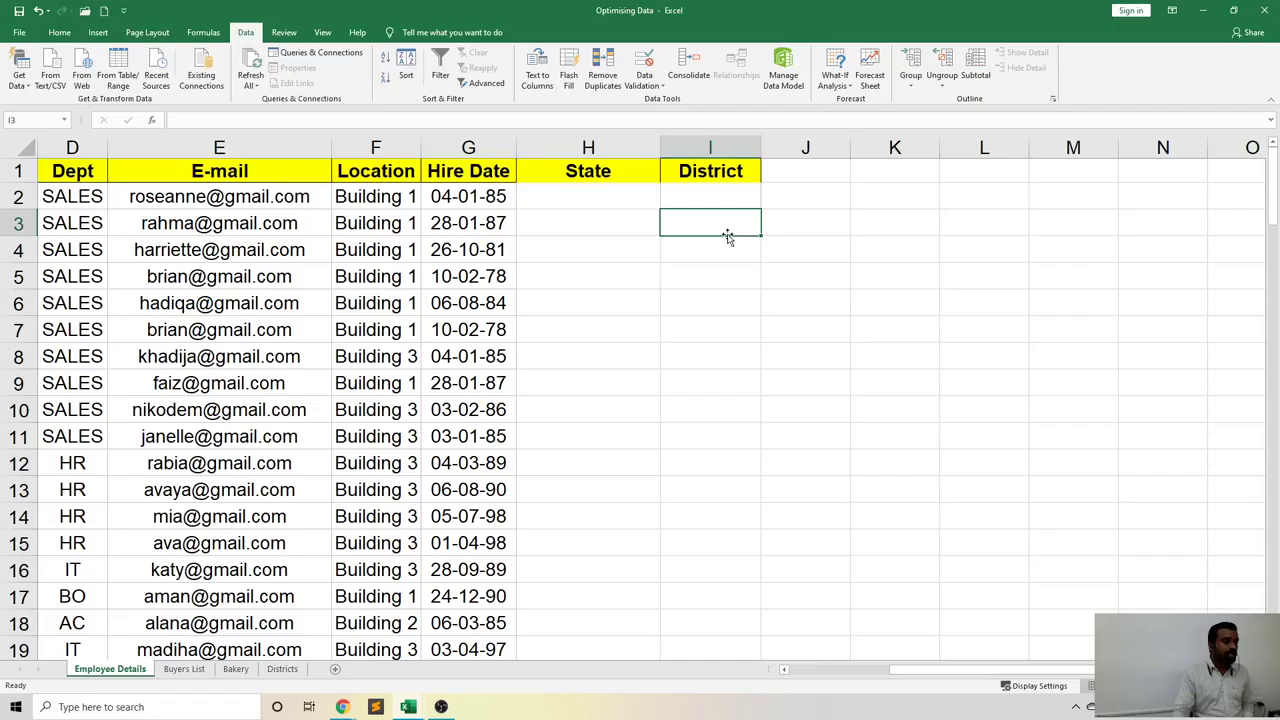
{"action": "left_click", "coordinate": [716, 199]}
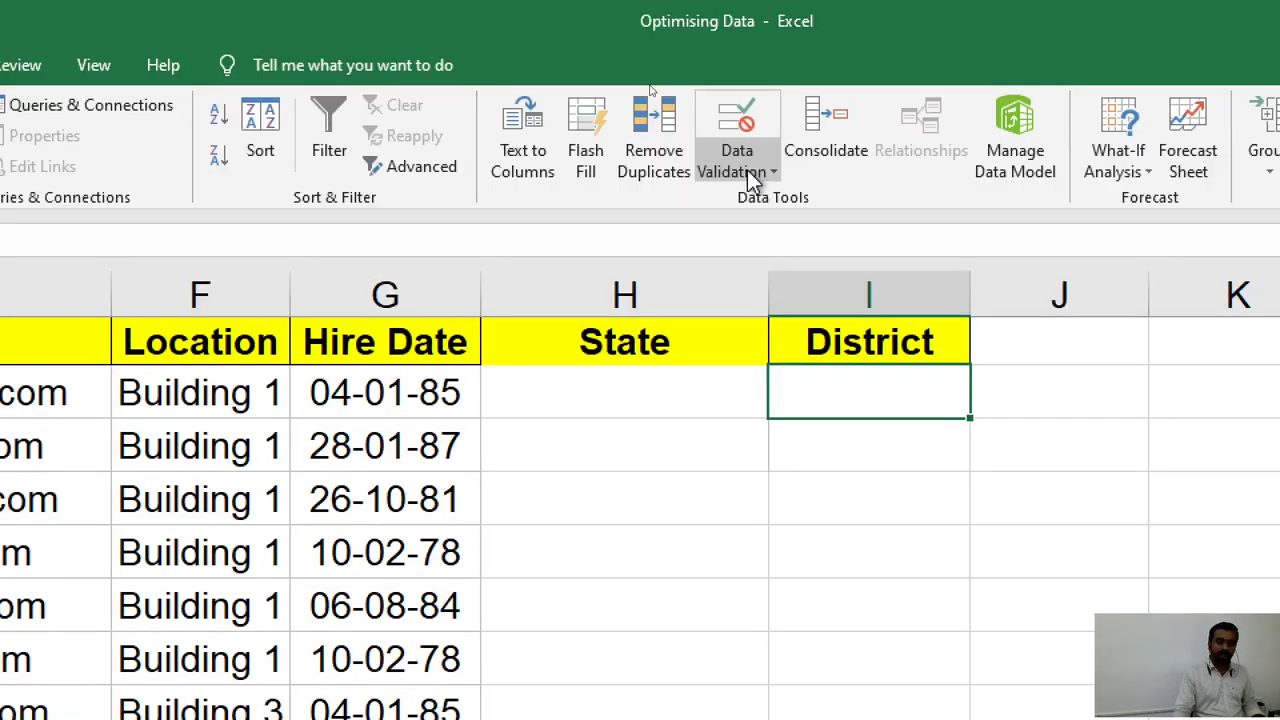
Give District cell I2 a List validation with source =$H$2.
{"action": "left_click", "coordinate": [748, 72]}
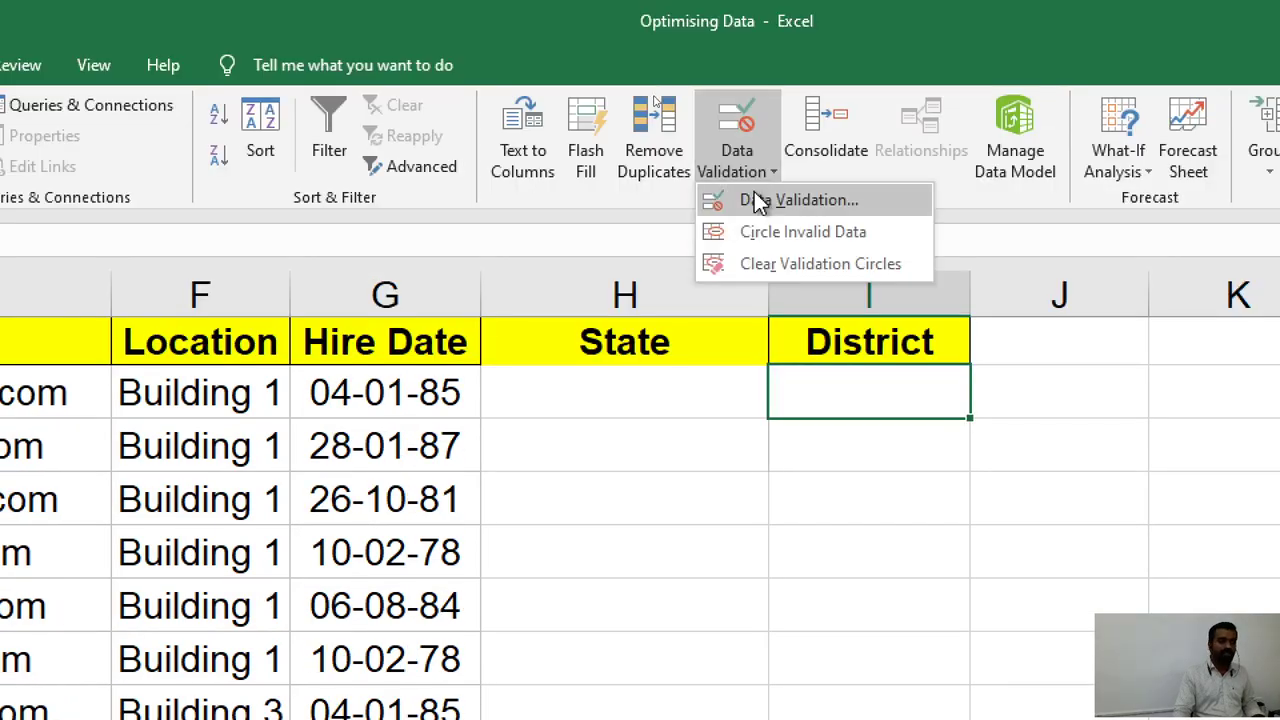
{"action": "left_click", "coordinate": [757, 201]}
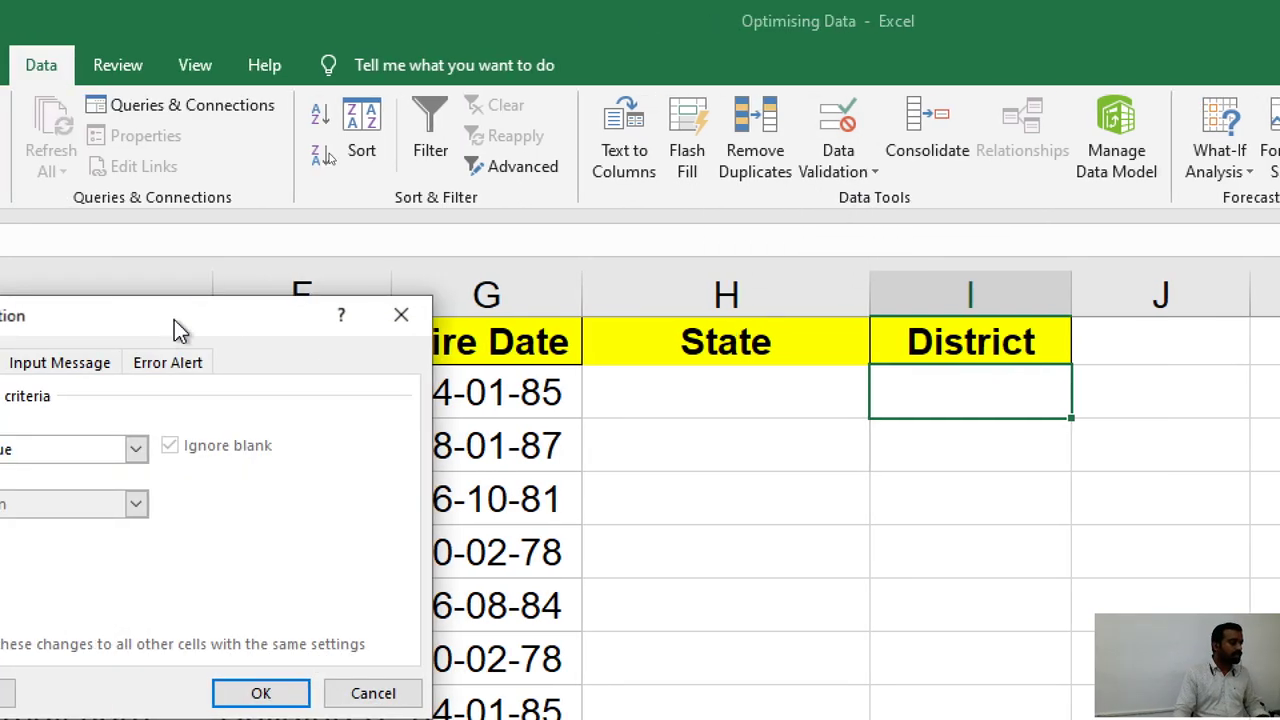
{"action": "left_click_drag", "start_coordinate": [174, 319], "coordinate": [378, 212]}
{"action": "left_click", "coordinate": [240, 345]}
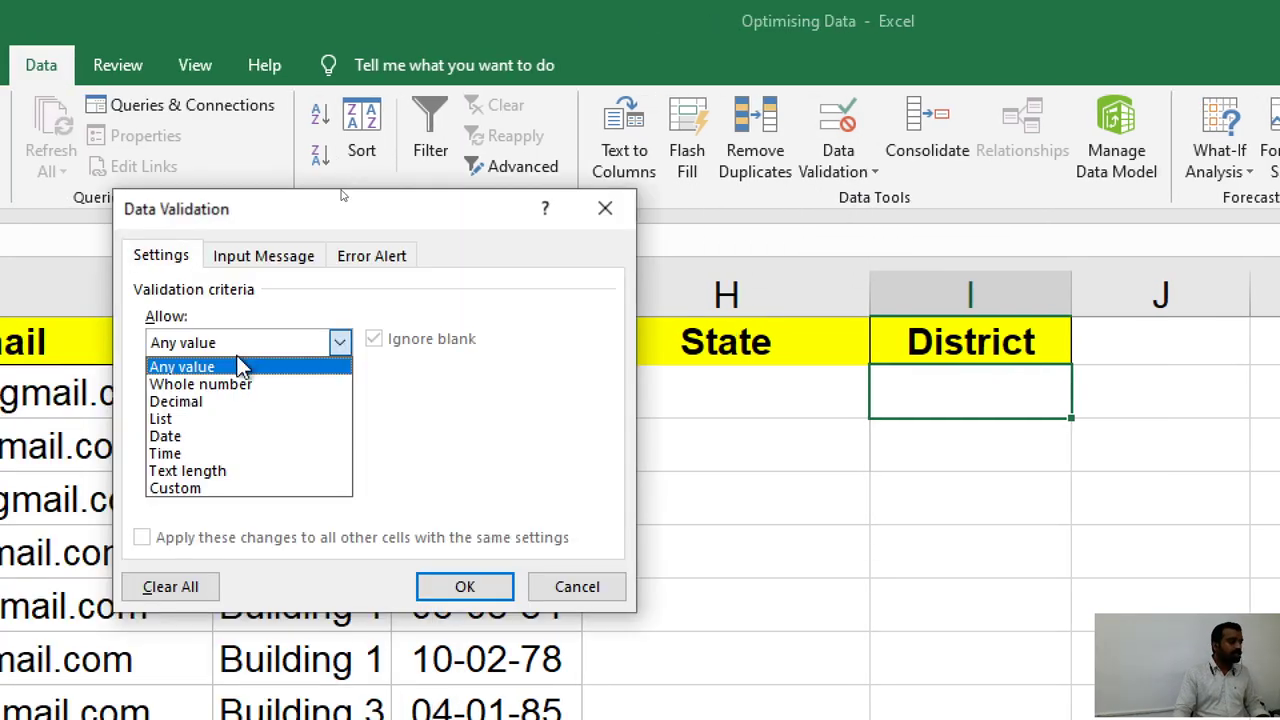
{"action": "left_click", "coordinate": [224, 420]}
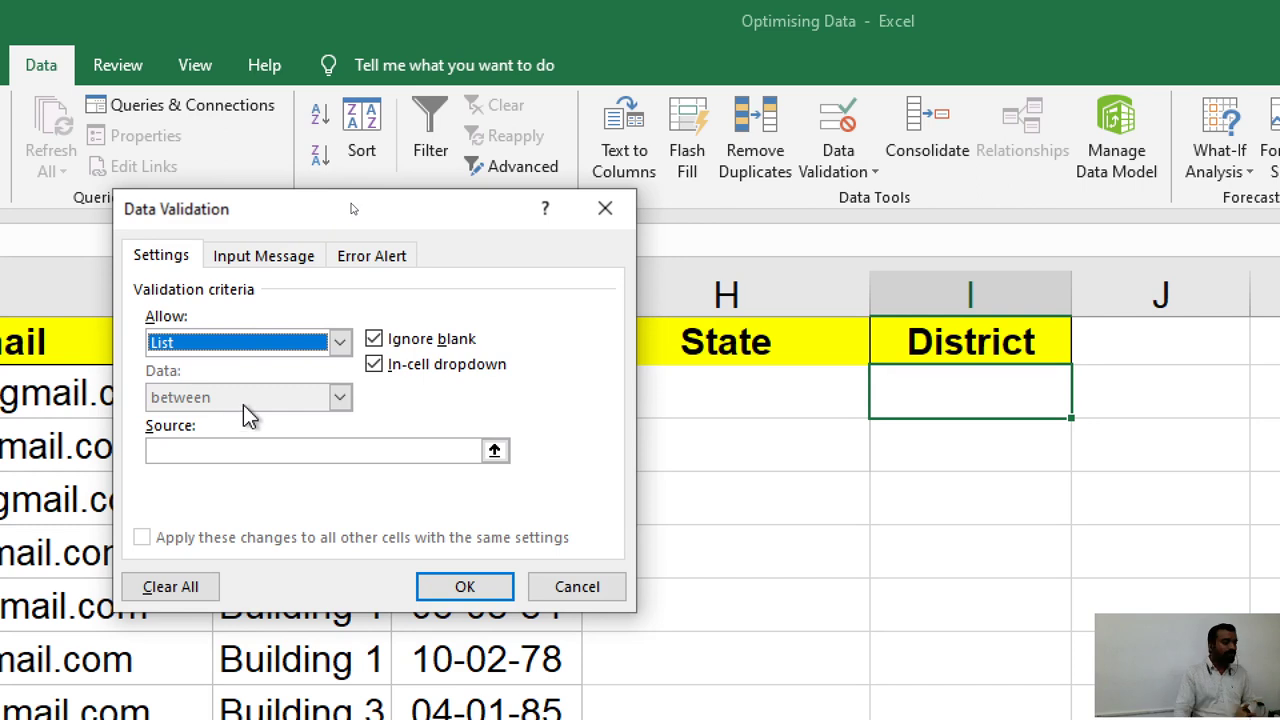
{"action": "left_click", "coordinate": [251, 455]}
{"action": "left_click", "coordinate": [251, 455]}
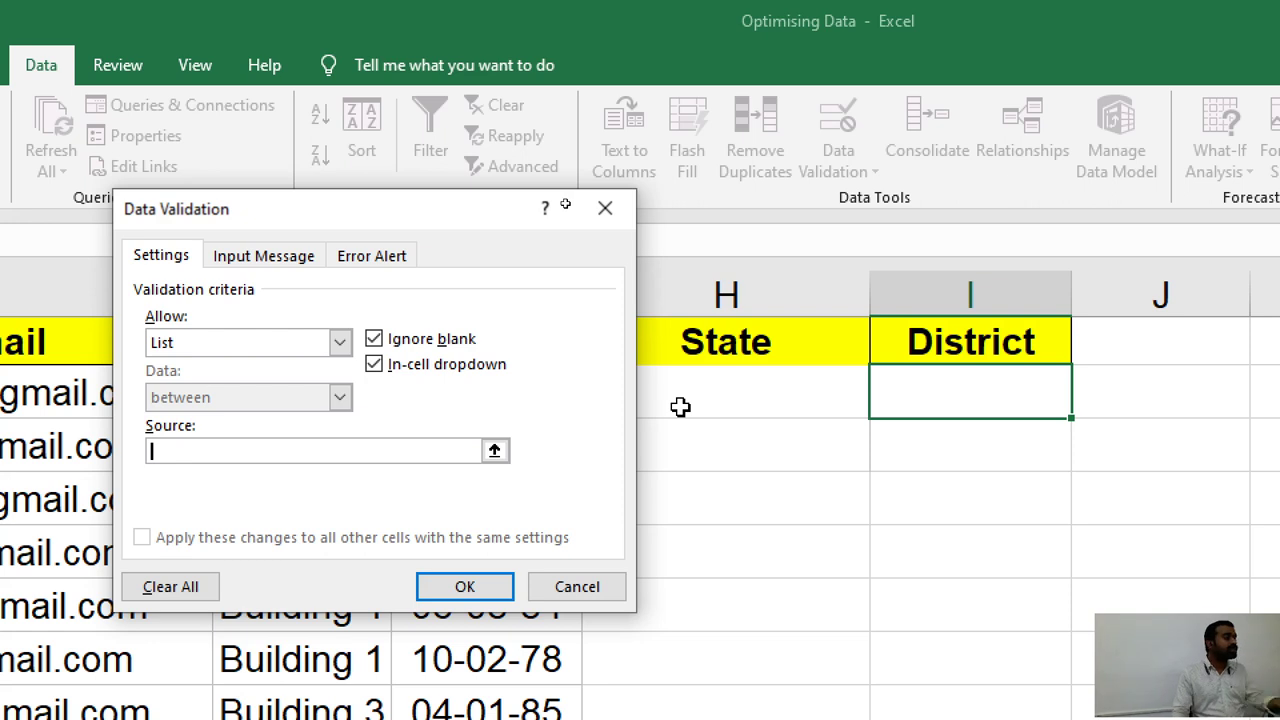
{"action": "left_click", "coordinate": [695, 401]}
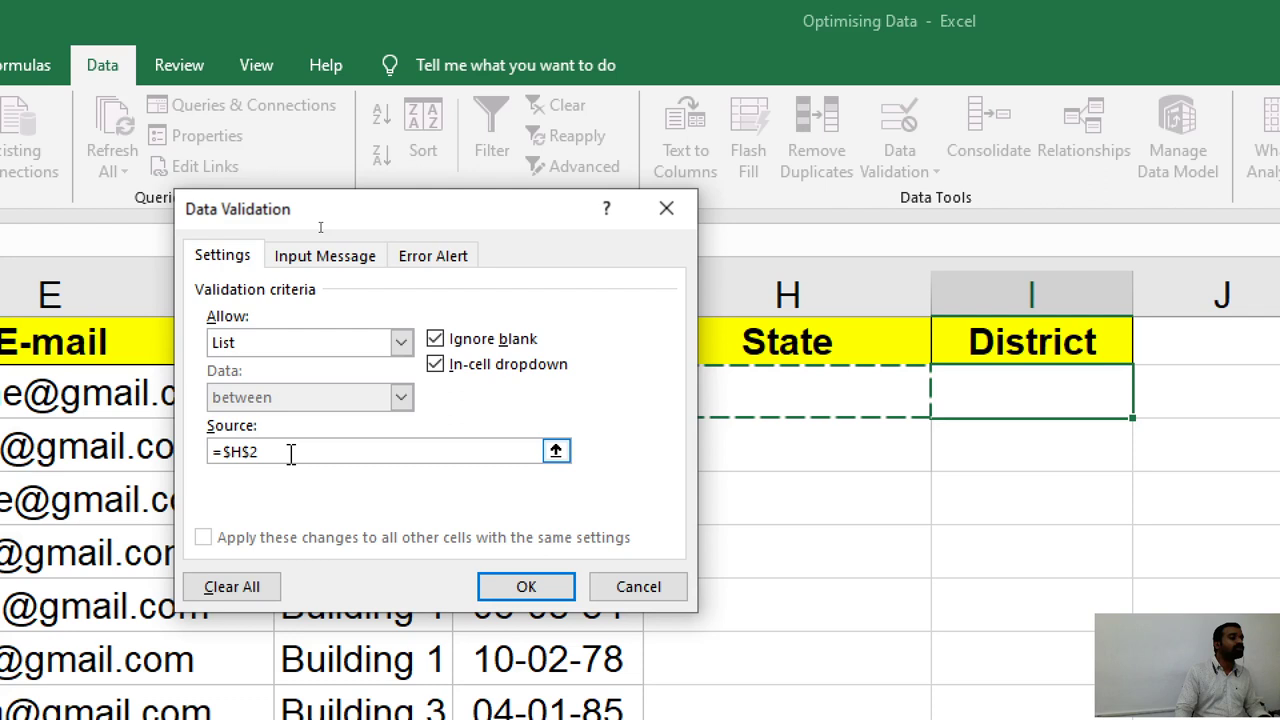
Change I2's list source to =INDIRECT(H2) with a relative reference and confirm.
{"action": "key", "text": "BackSpace"}
{"action": "key", "text": "BackSpace"}
{"action": "key", "text": "BackSpace"}
{"action": "key", "text": "BackSpace"}
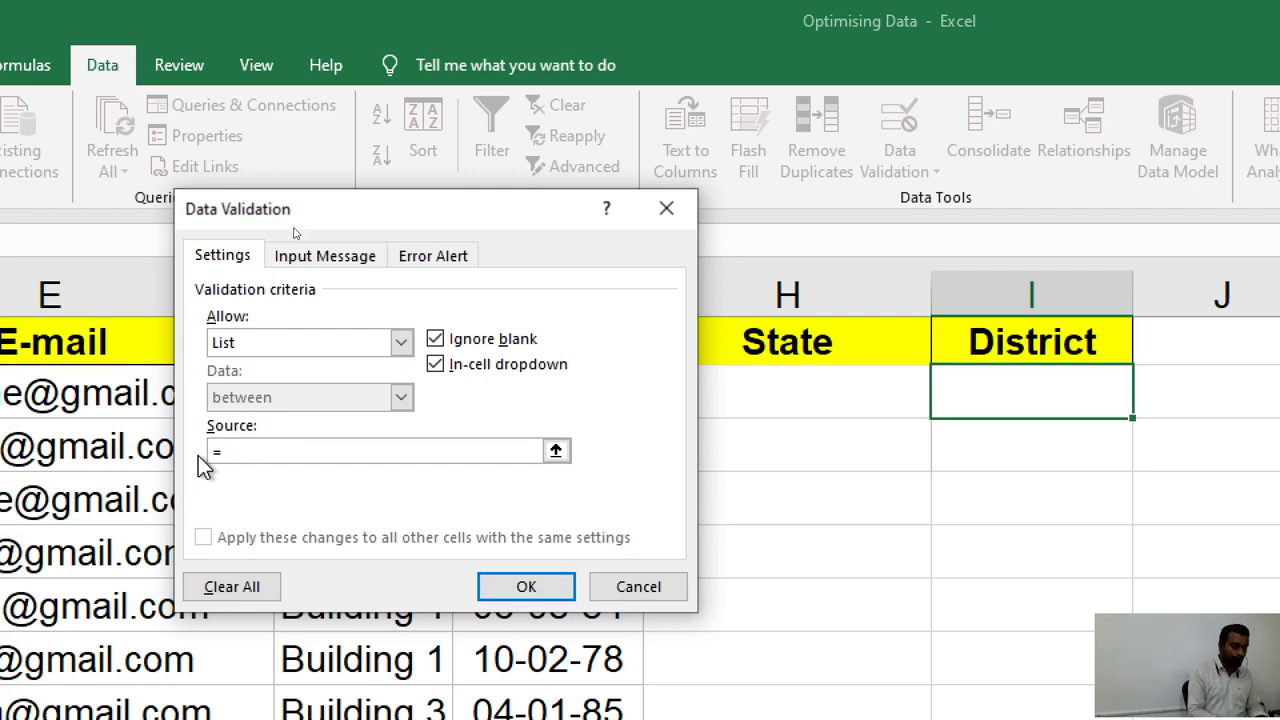
{"action": "type", "text": "indirect"}
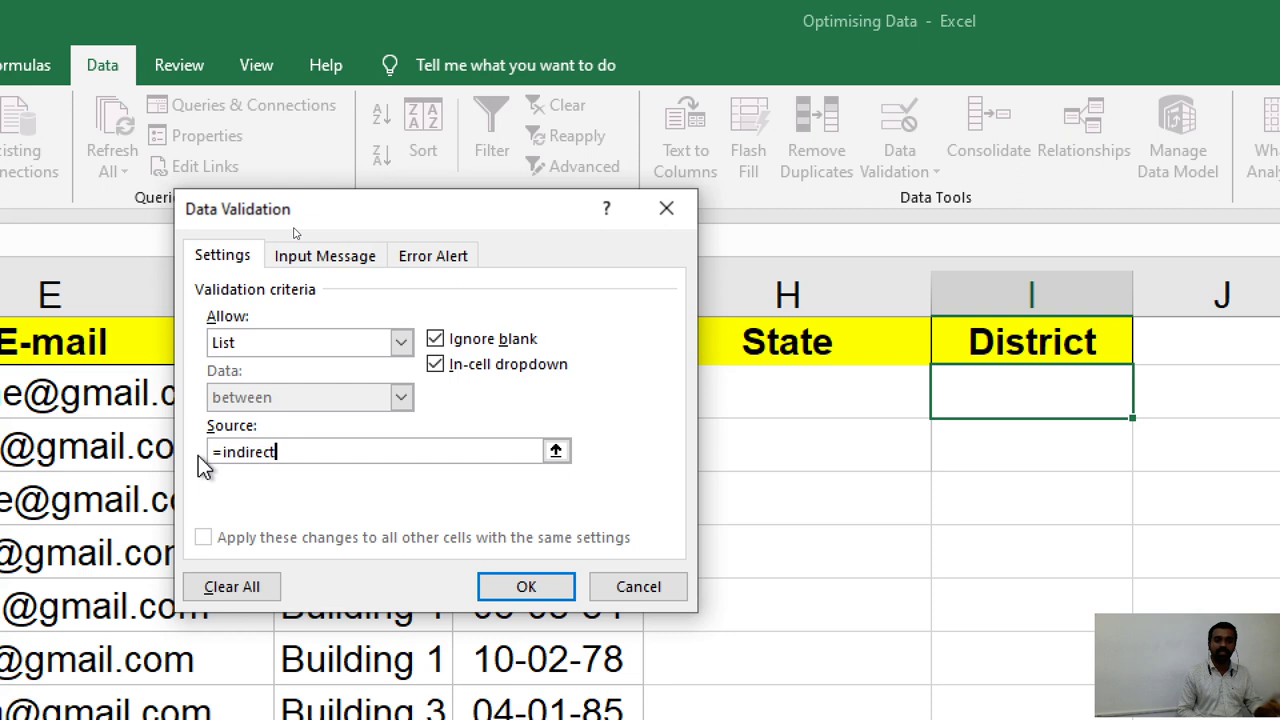
{"action": "type", "text": "("}
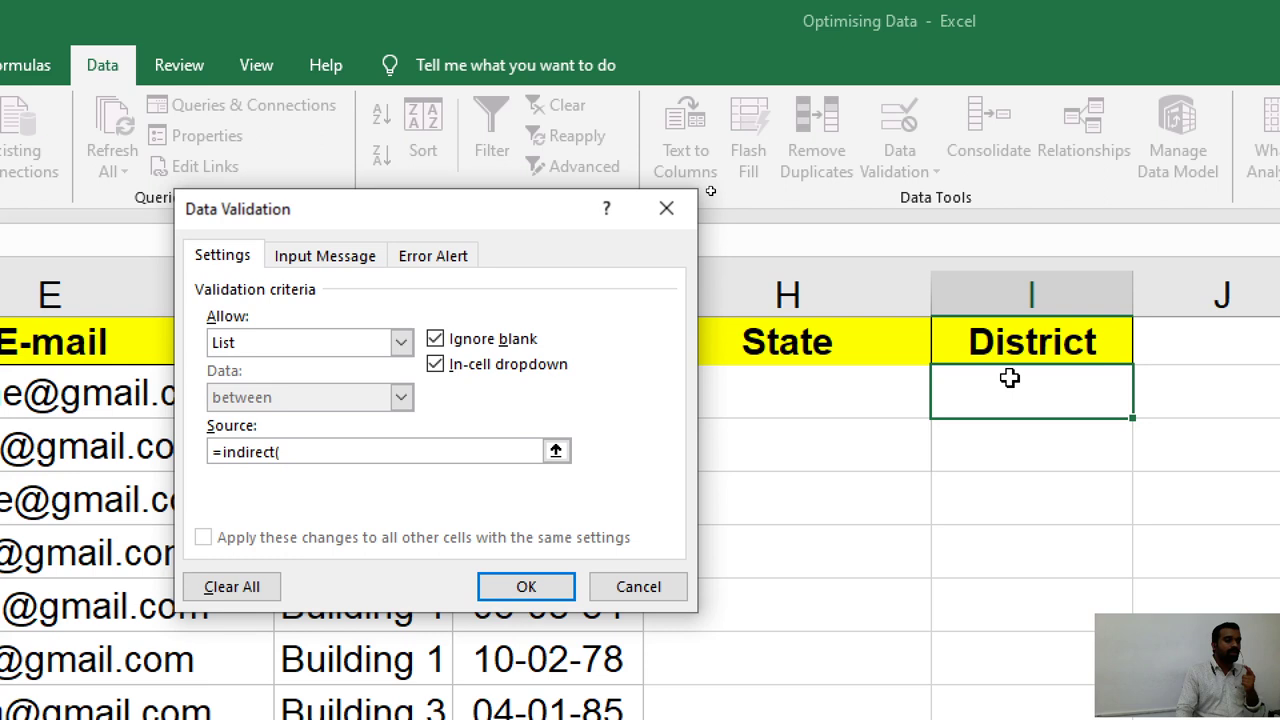
{"action": "left_click", "coordinate": [800, 392]}
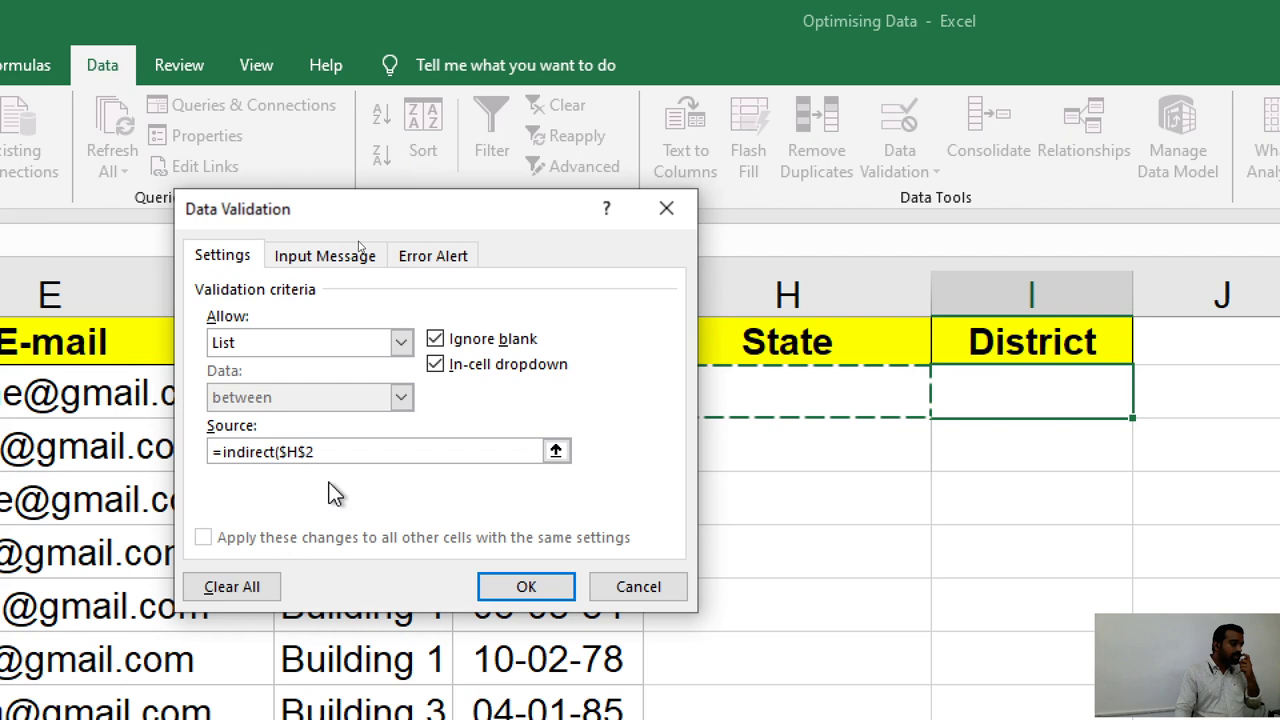
{"action": "left_click", "coordinate": [323, 452]}
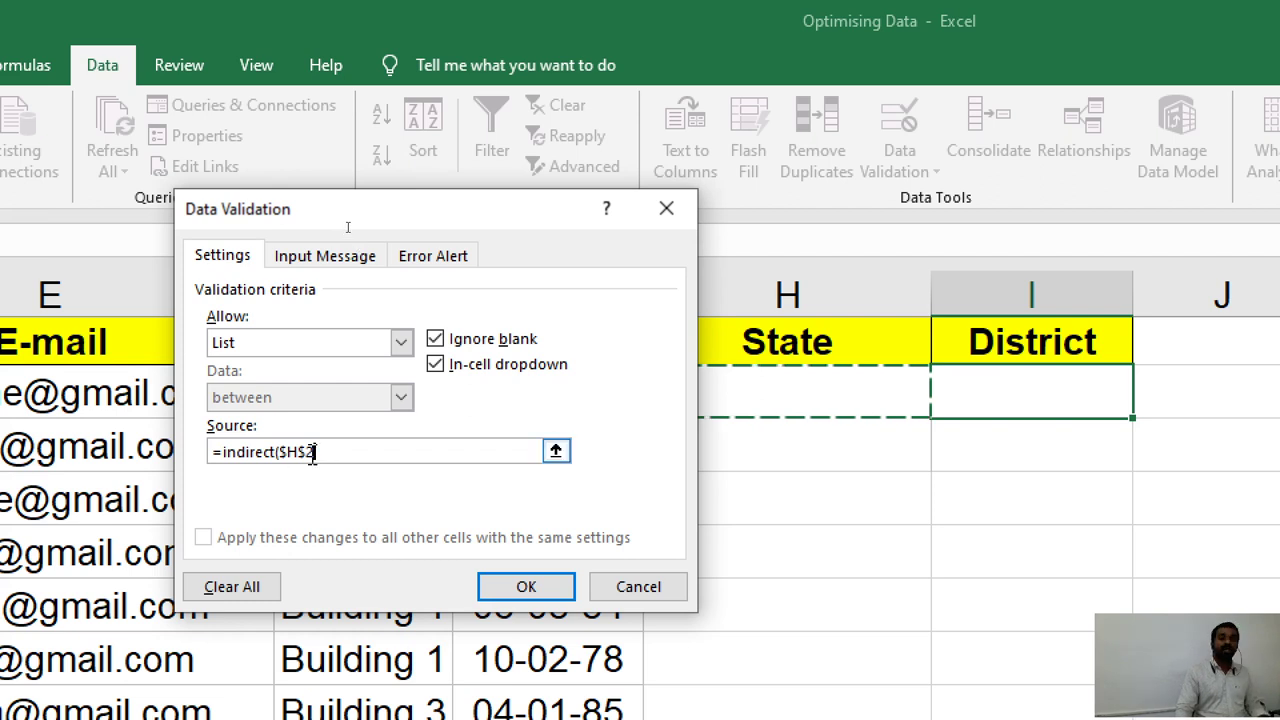
{"action": "type", "text": ")"}
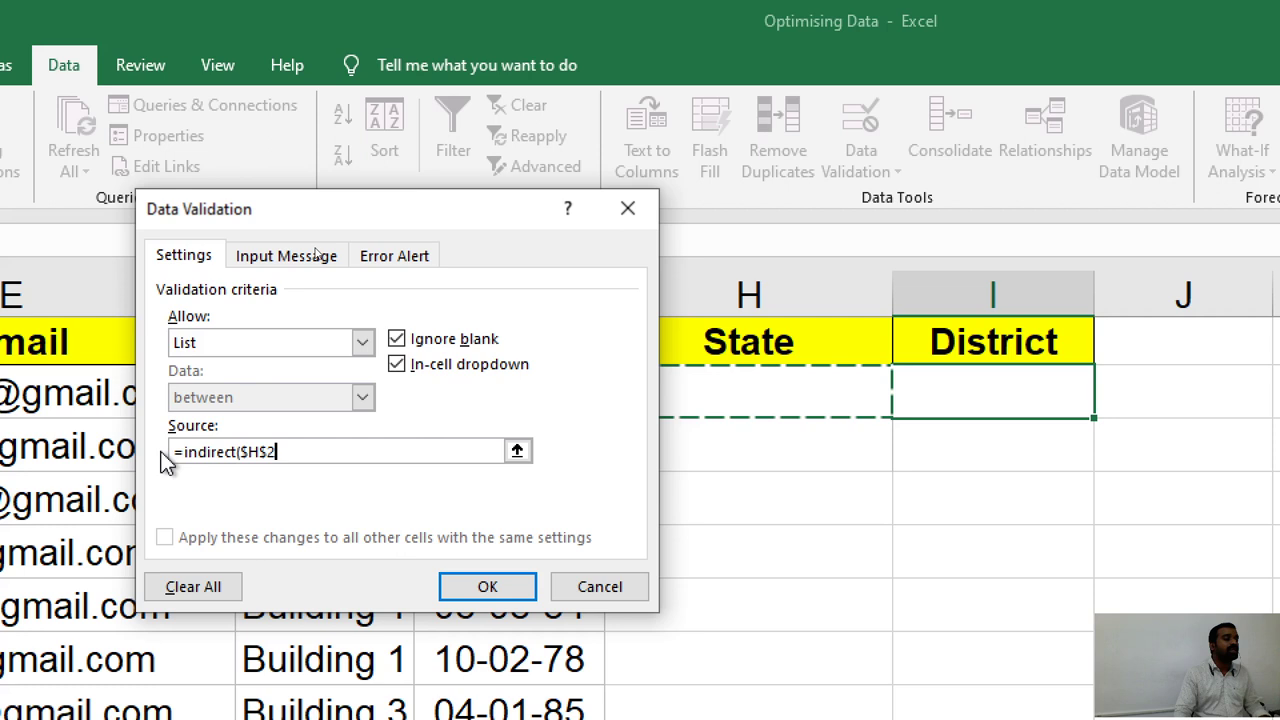
{"action": "key", "text": "F4"}
{"action": "key", "text": "F4"}
{"action": "key", "text": "F4"}
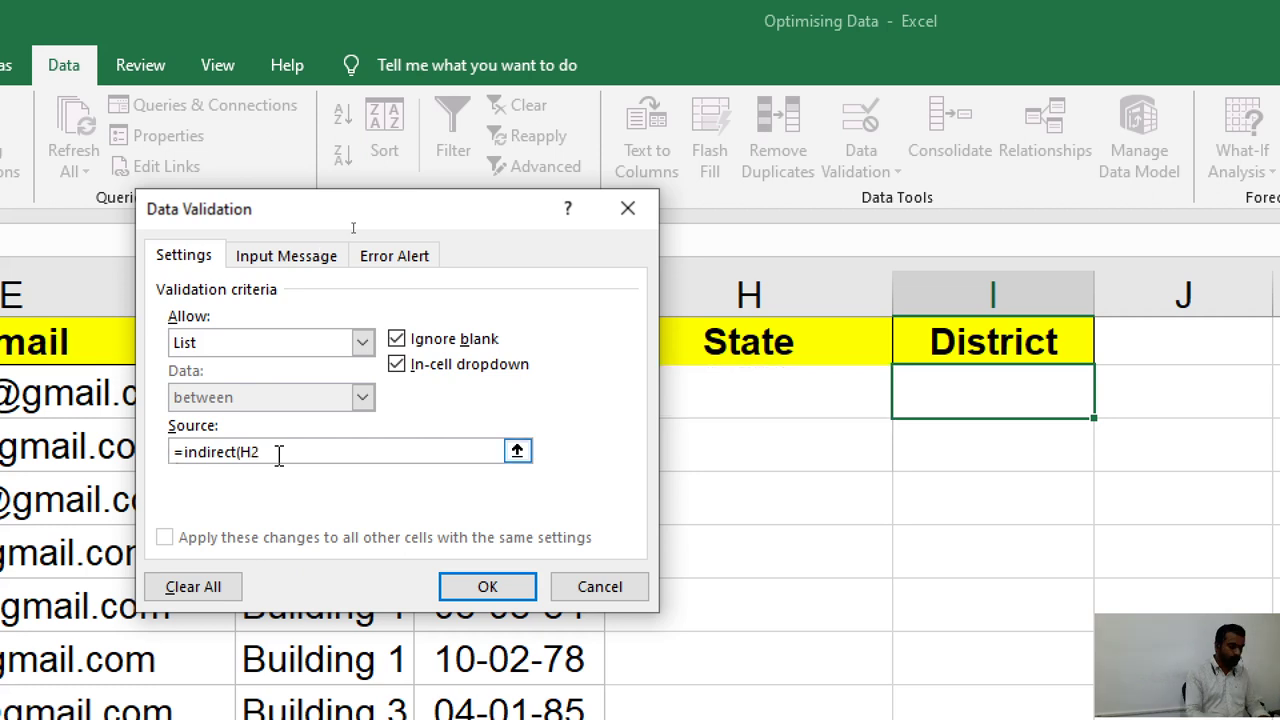
{"action": "type", "text": ")"}
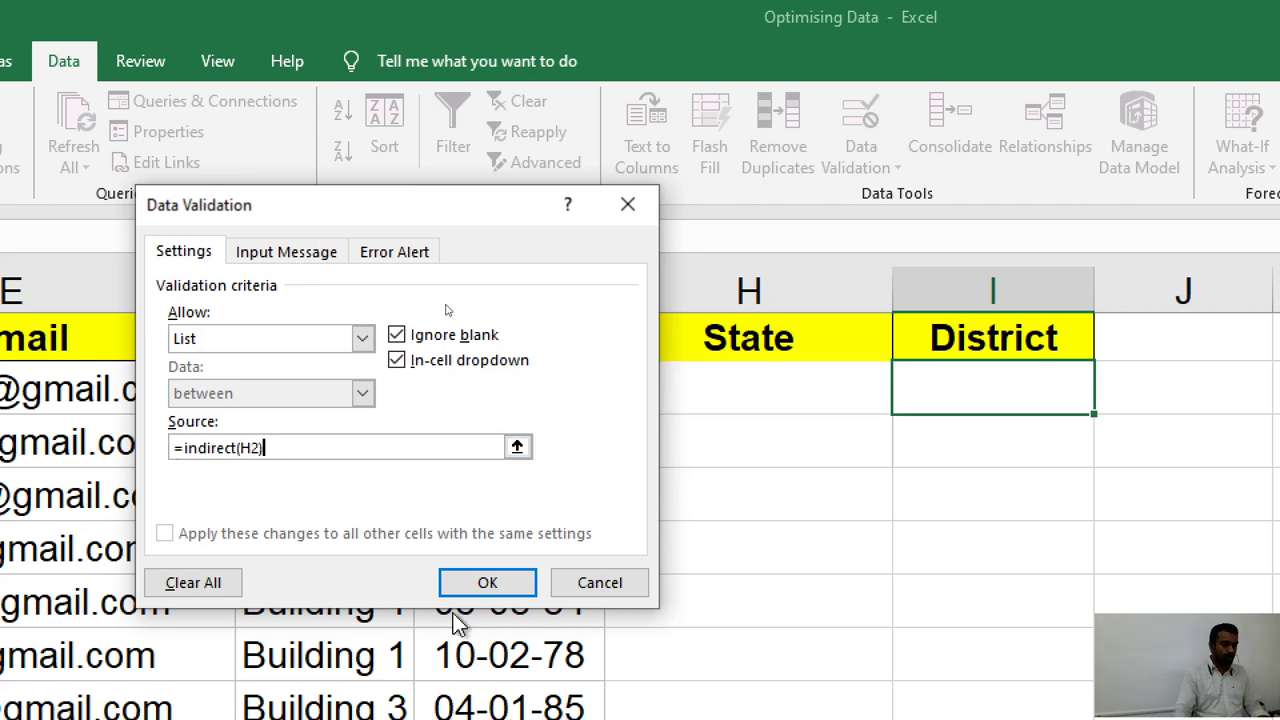
{"action": "left_click", "coordinate": [486, 584]}
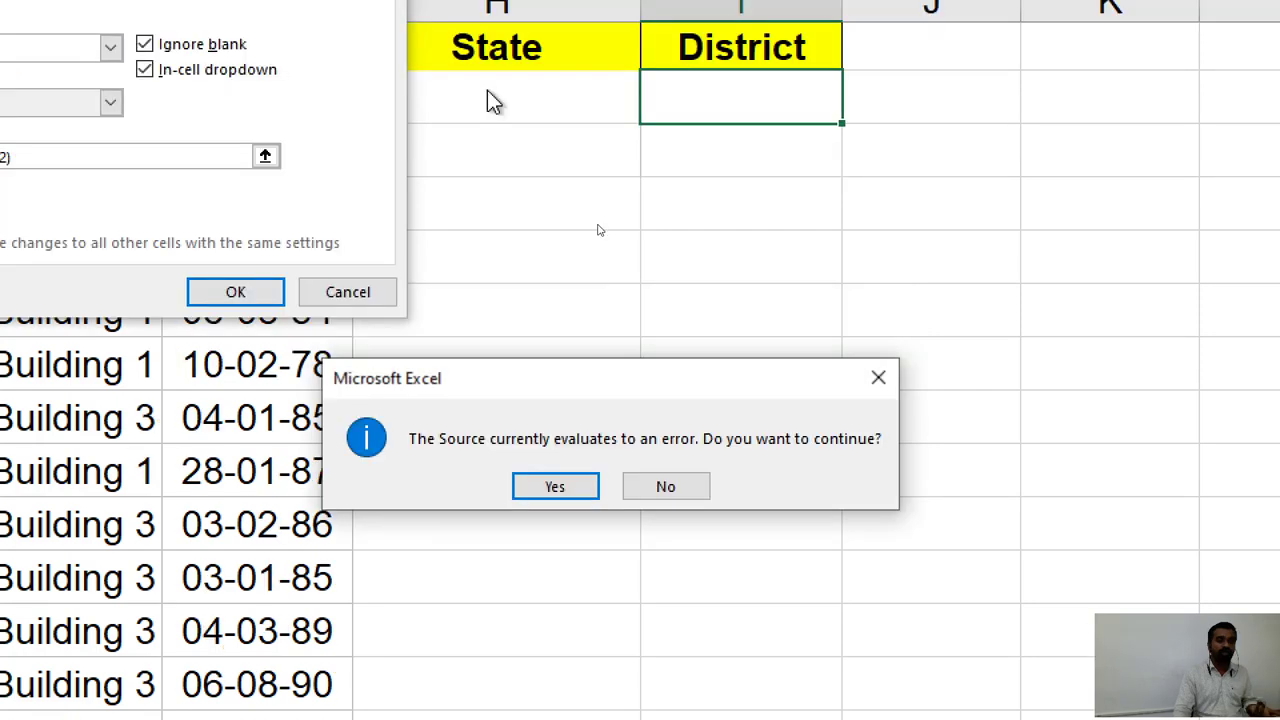
Accept the source-error warning, then test the District list by picking Ernakulam for Kerala.
{"action": "left_click", "coordinate": [553, 490]}
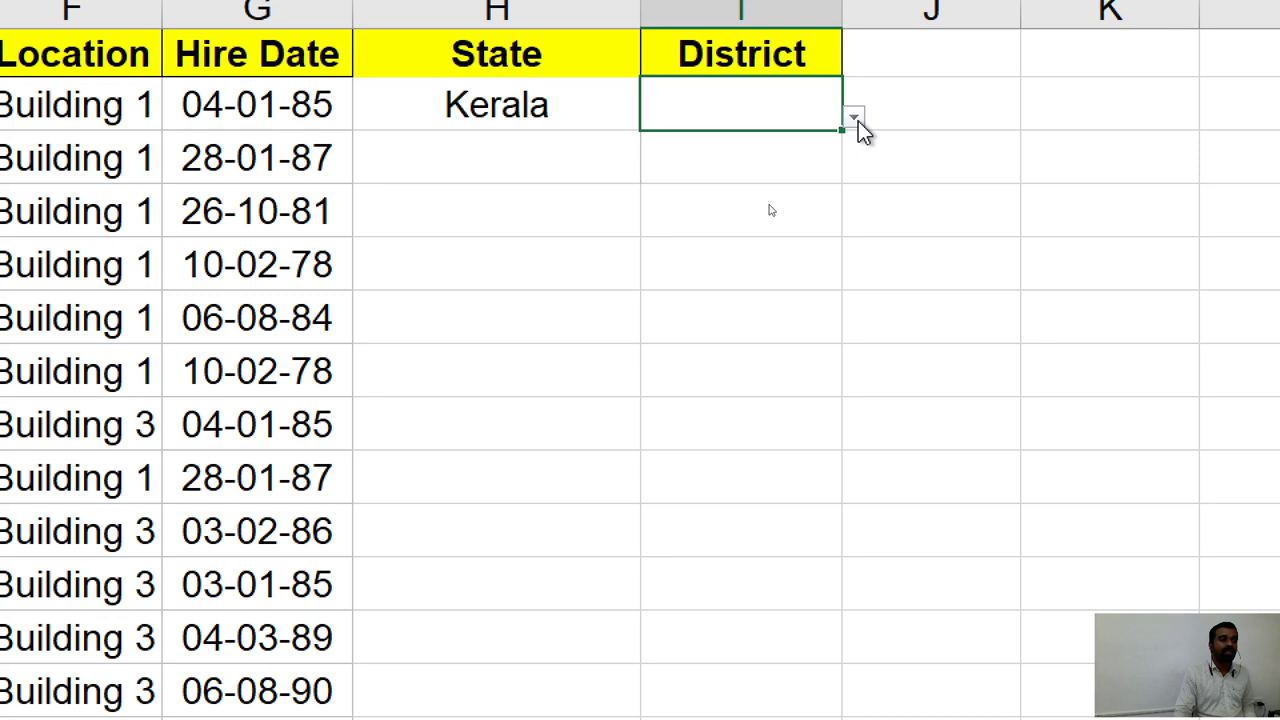
{"action": "left_click", "coordinate": [855, 118]}
{"action": "left_click_drag", "start_coordinate": [828, 216], "coordinate": [828, 265]}
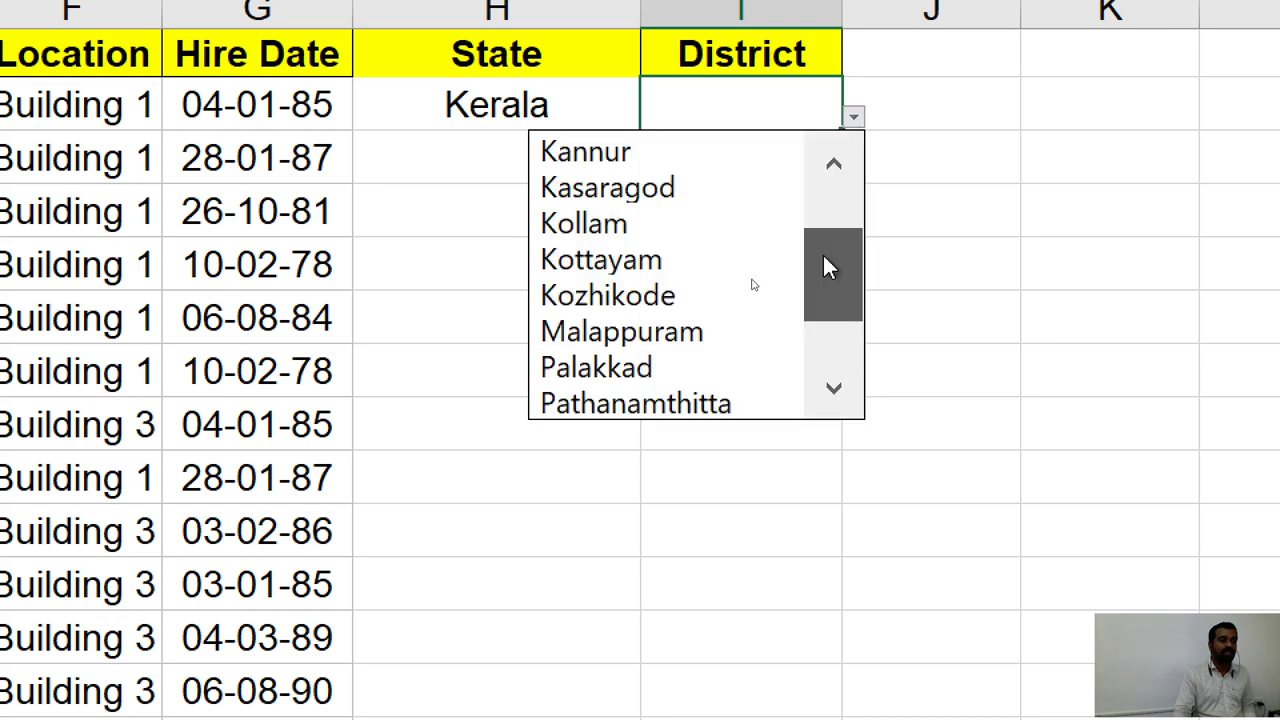
{"action": "scroll", "coordinate": [822, 254], "scroll_direction": "down", "scroll_amount": 1}
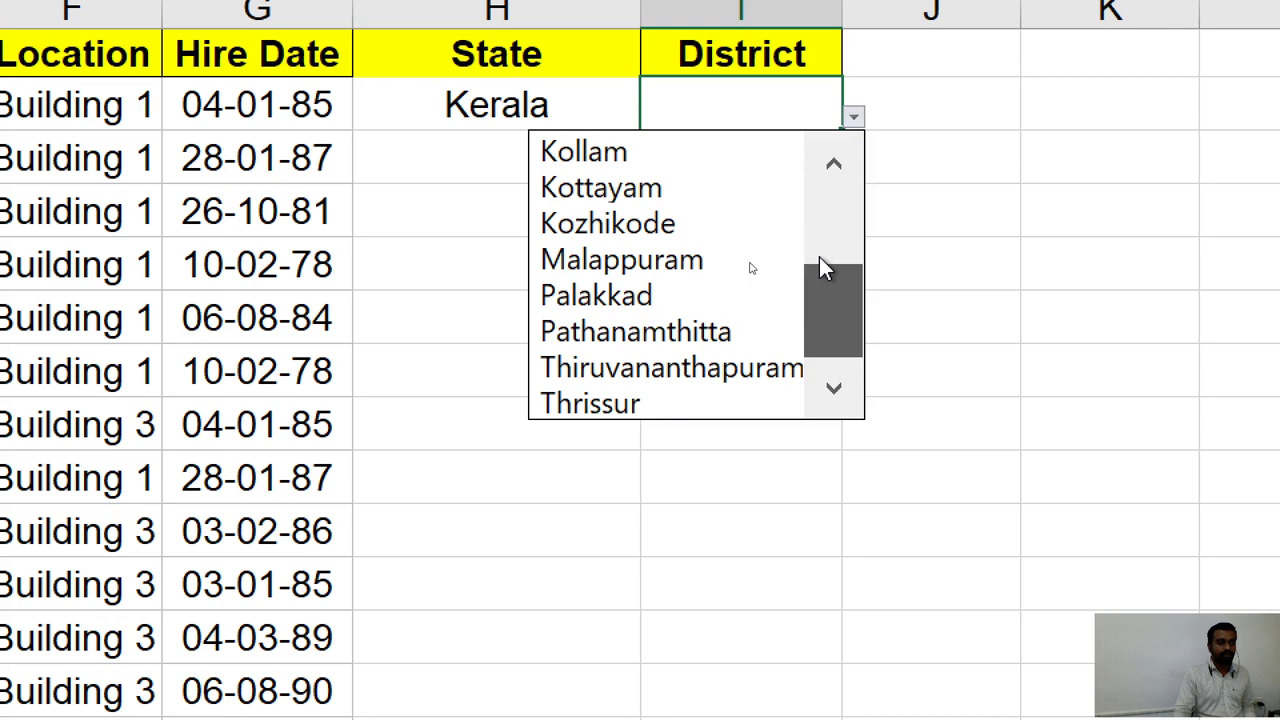
{"action": "scroll", "coordinate": [819, 266], "scroll_direction": "up", "scroll_amount": 3}
{"action": "left_click", "coordinate": [680, 187]}
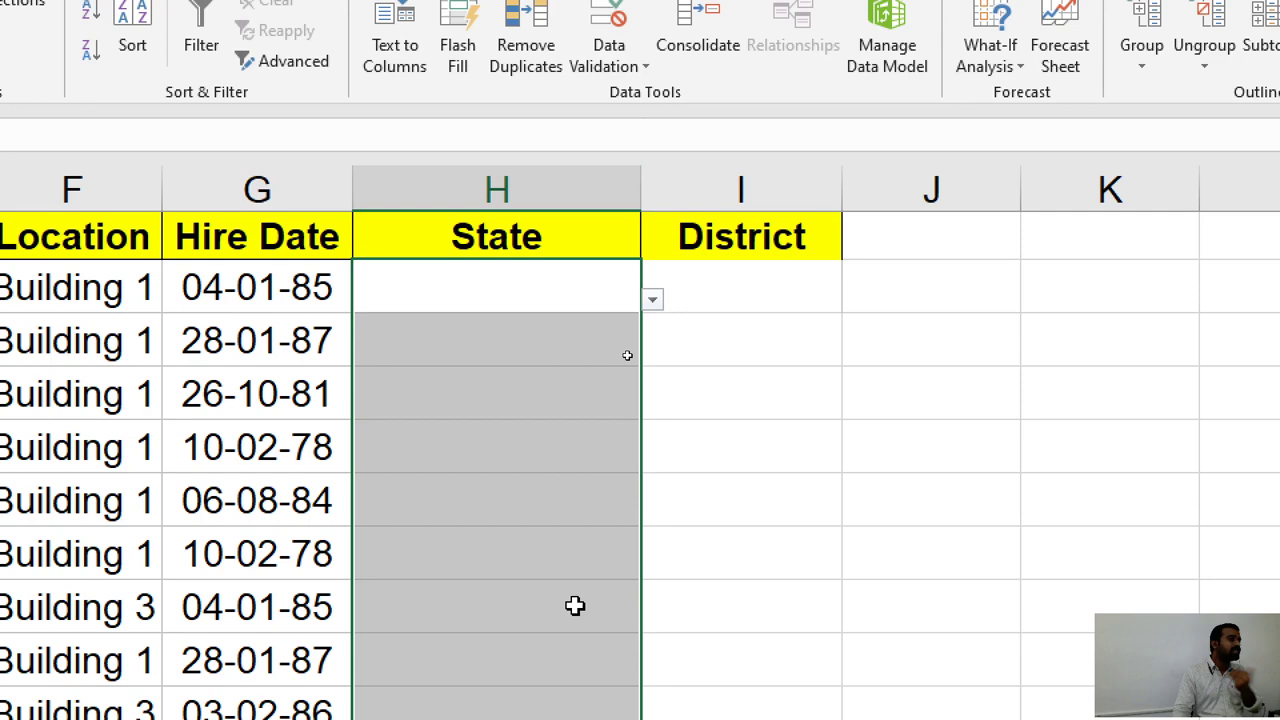
Copy the State and District validation down the columns, choosing Coimbatore for Tamilnadu.
{"action": "left_click_drag", "start_coordinate": [575, 605], "coordinate": [620, 719]}
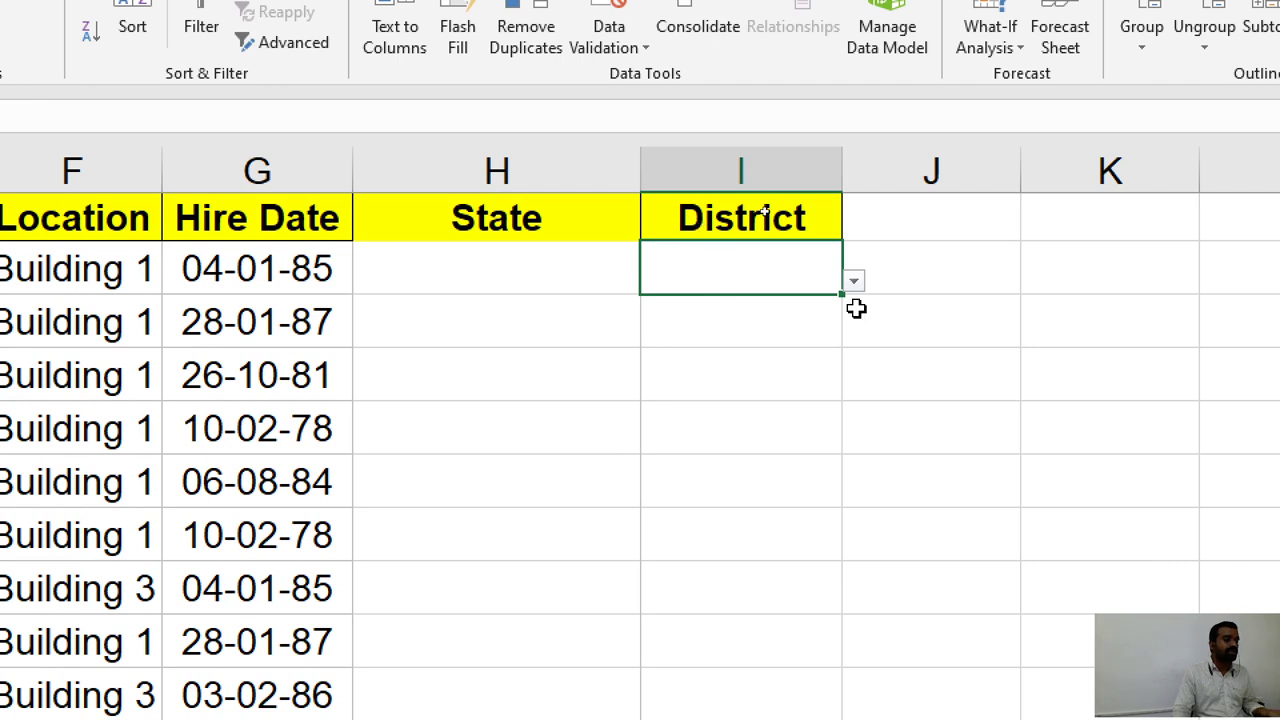
{"action": "left_click_drag", "start_coordinate": [842, 294], "coordinate": [791, 500]}
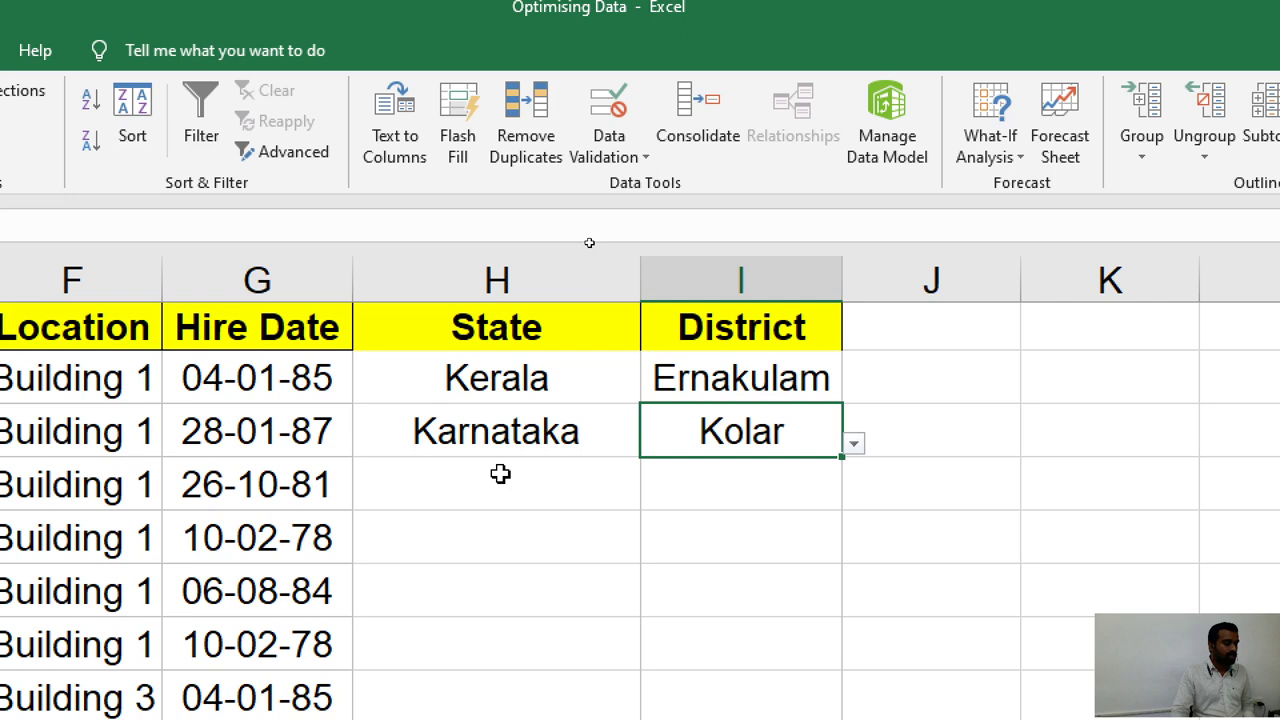
{"action": "left_click", "coordinate": [854, 497]}
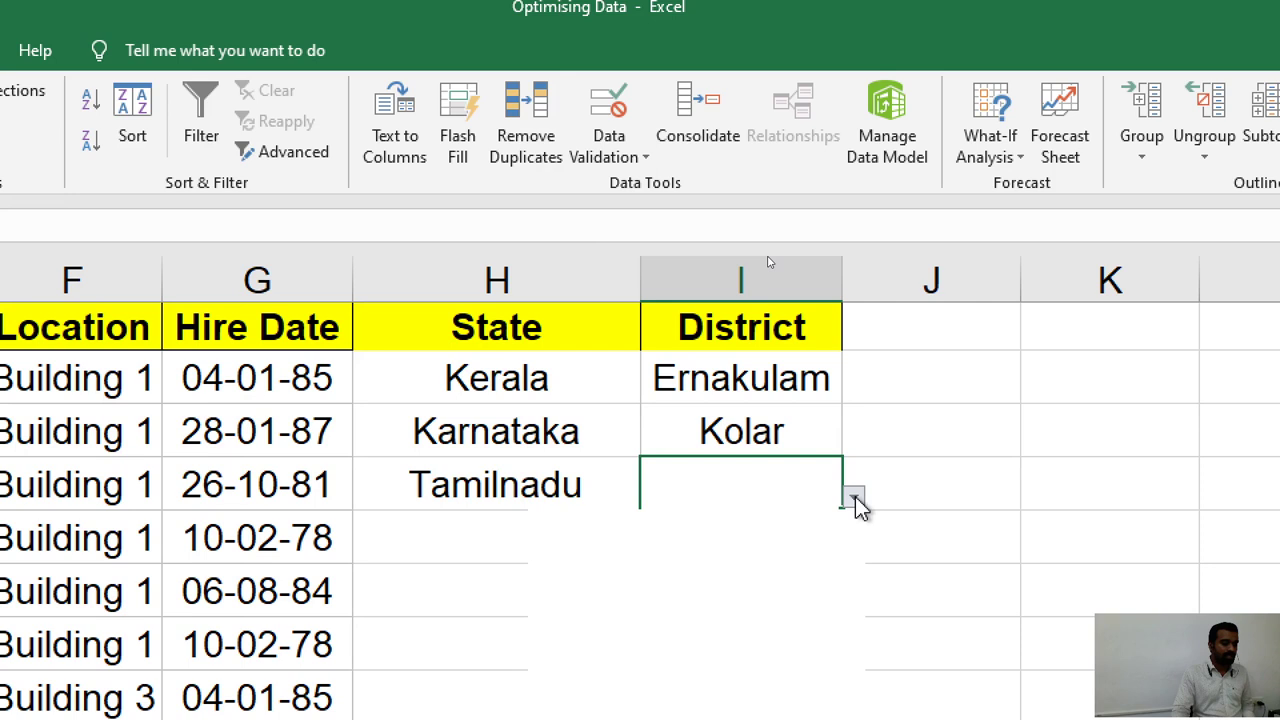
{"action": "left_click", "coordinate": [780, 522]}
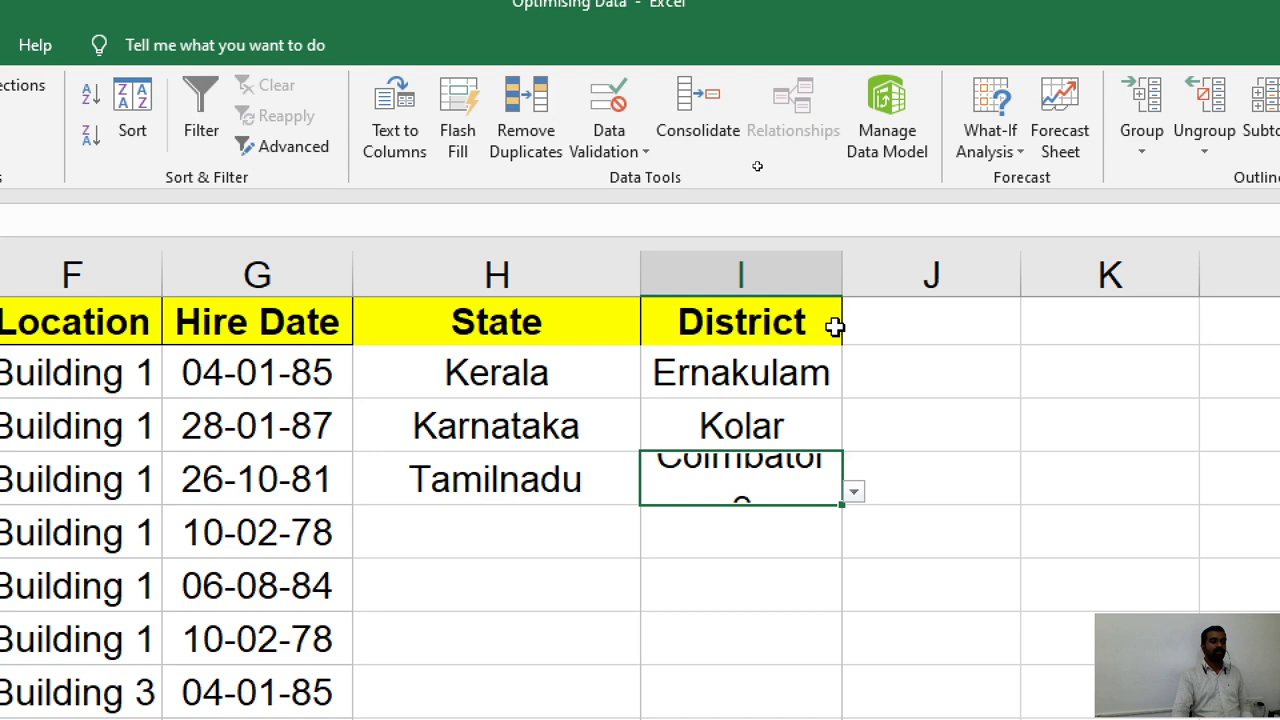
{"action": "left_click", "coordinate": [923, 426]}
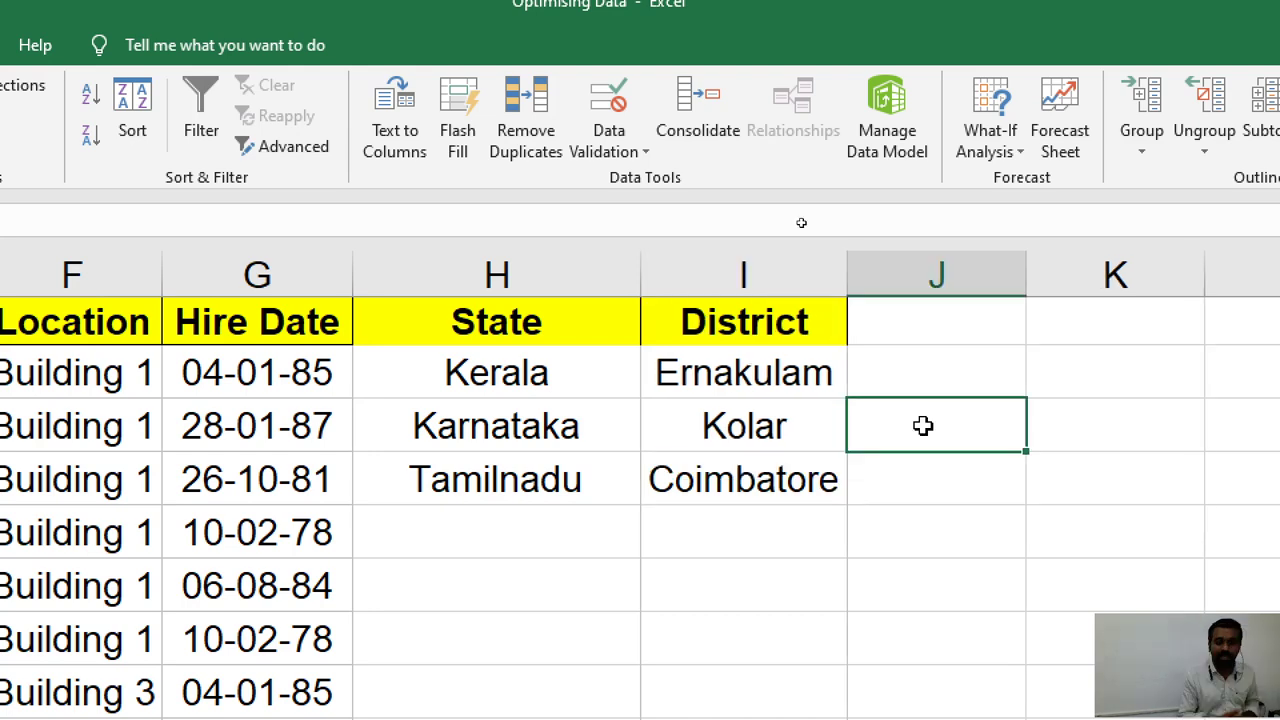